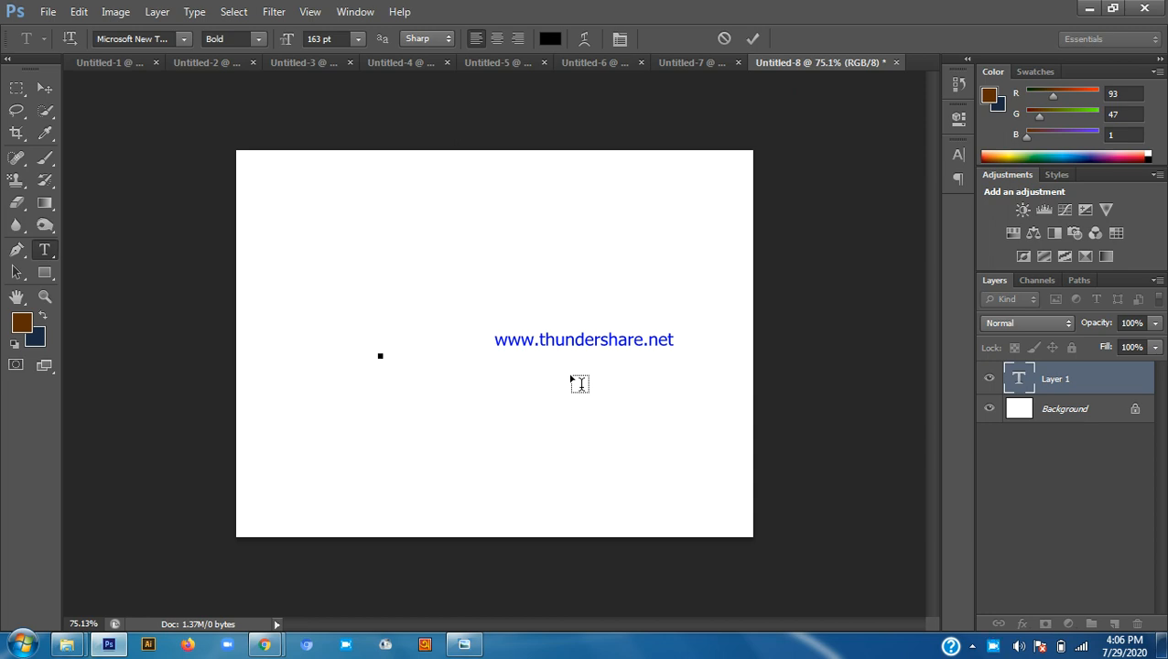
Enter "Bangladesh" as horizontal text and move it up into the upper part of the canvas
text(Ba )
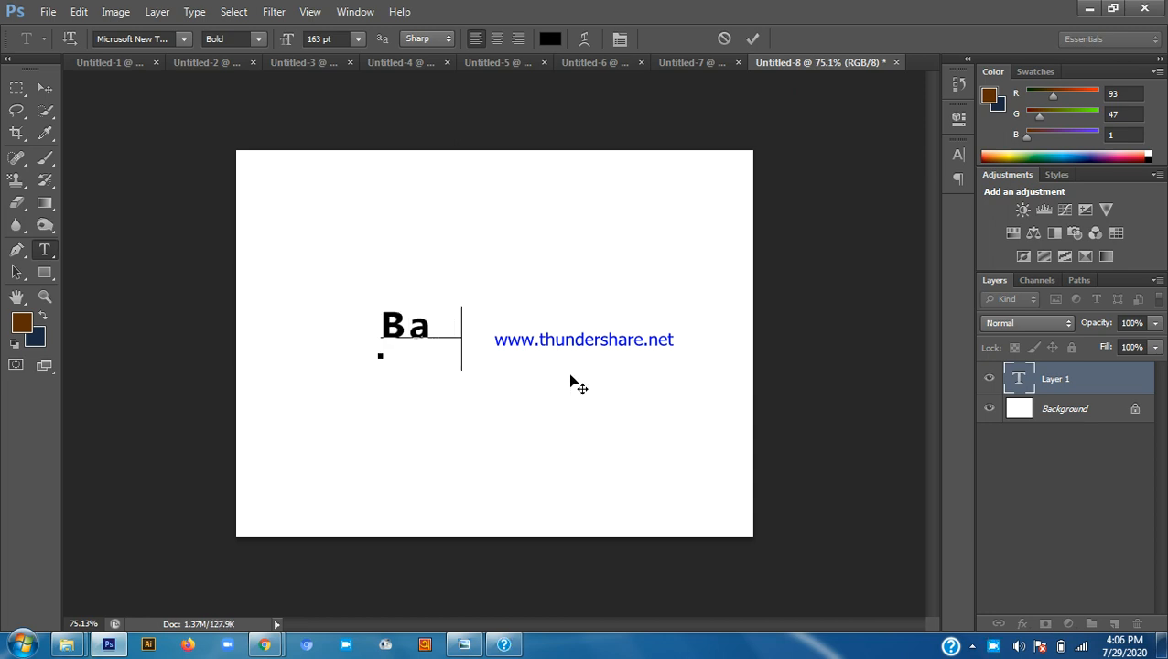
text(ngladesh)
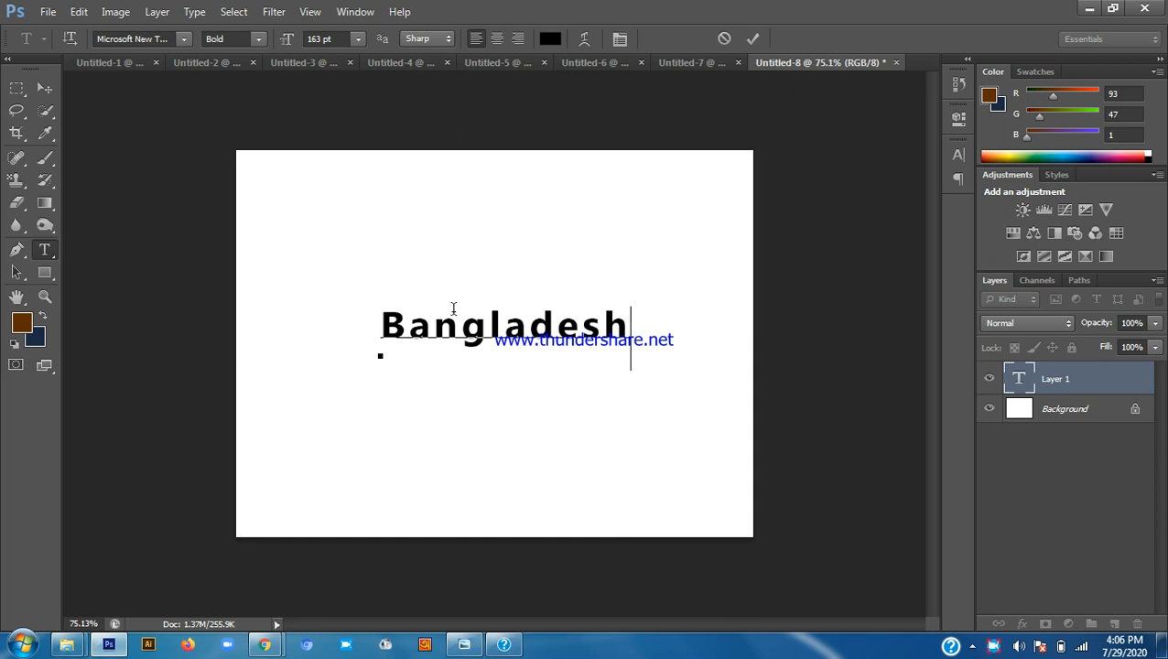
click(45, 88)
drag(498, 355, 478, 277)
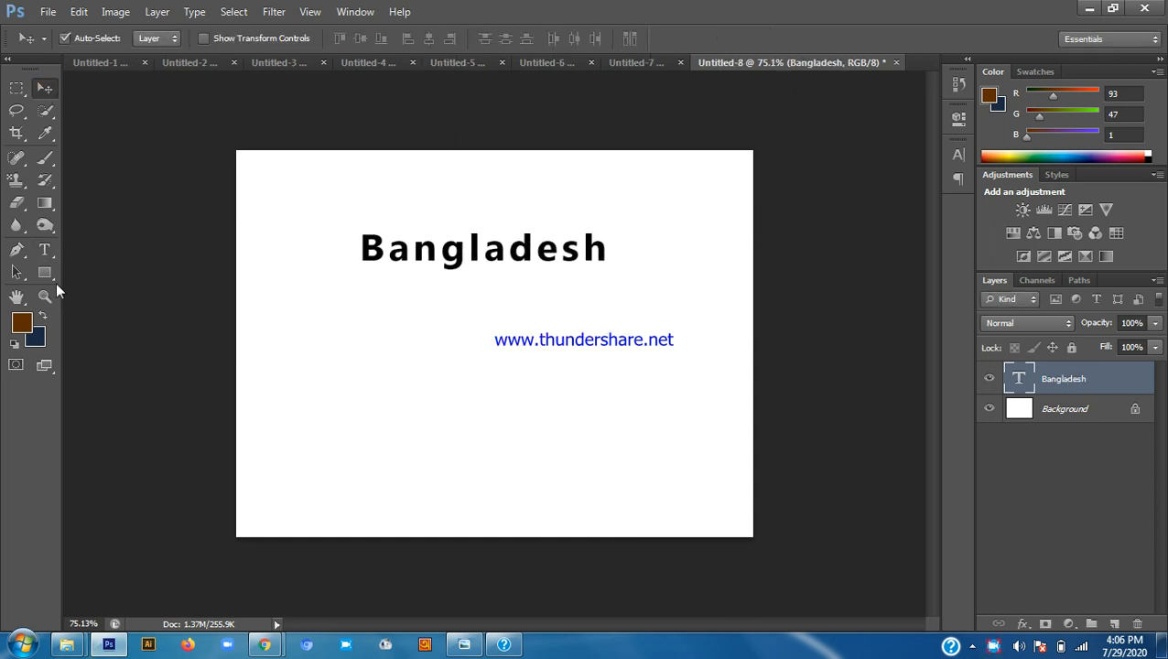
Add vertical text reading "hello" below the word Bangladesh with the Vertical Type tool
click(52, 251)
click(130, 262)
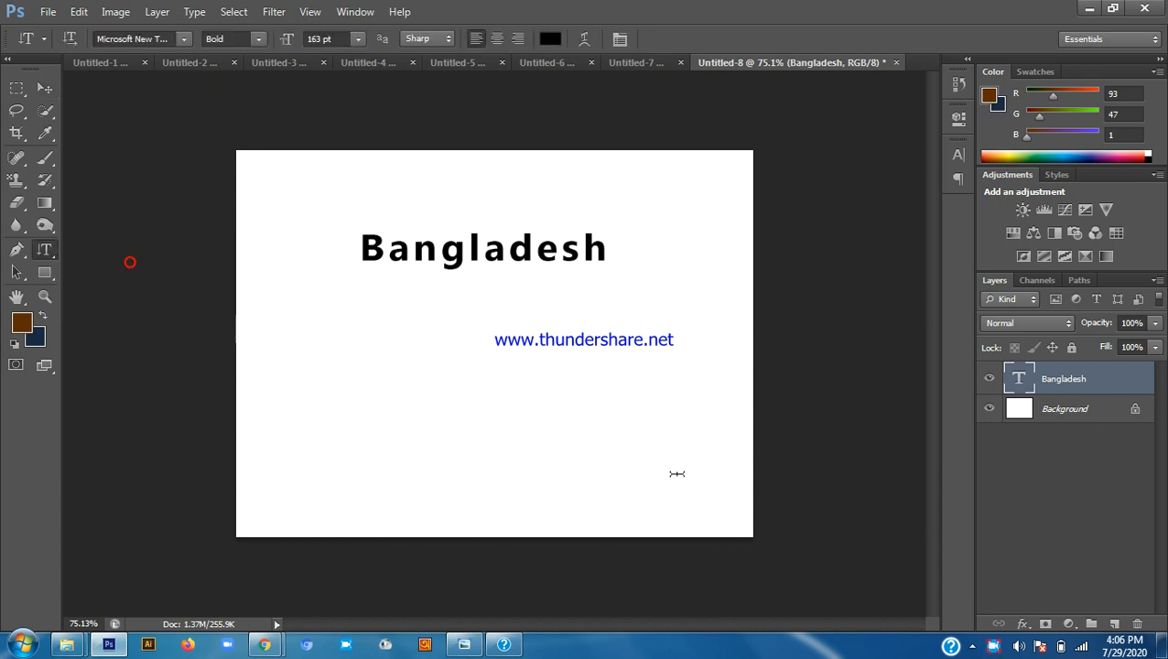
click(407, 385)
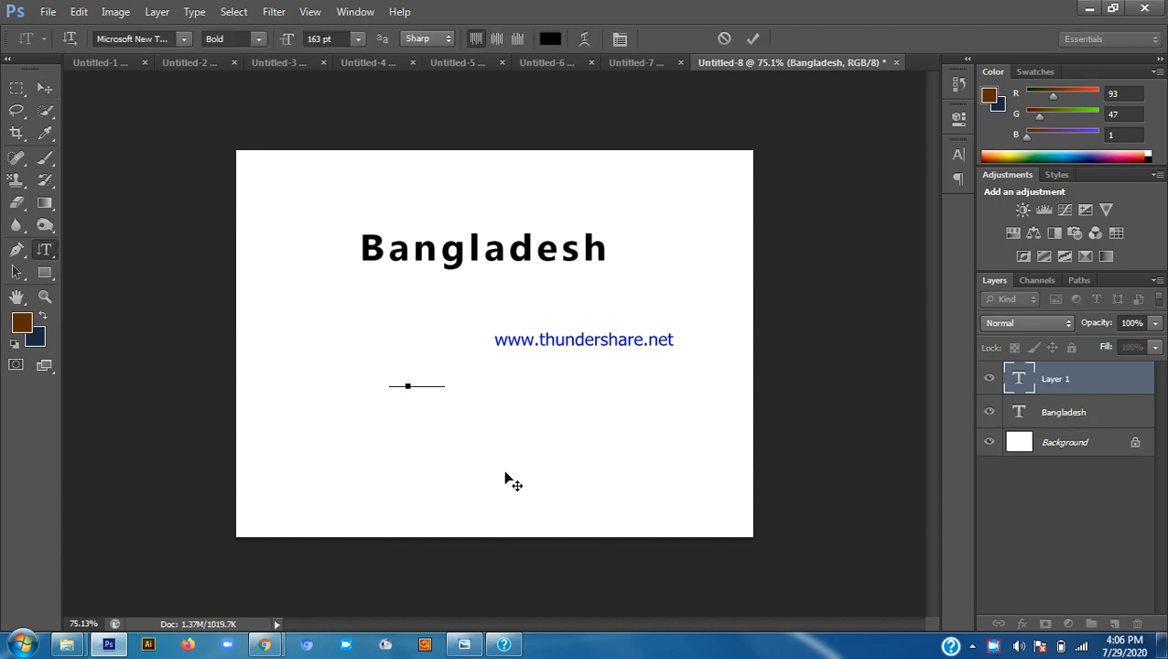
text(hello)
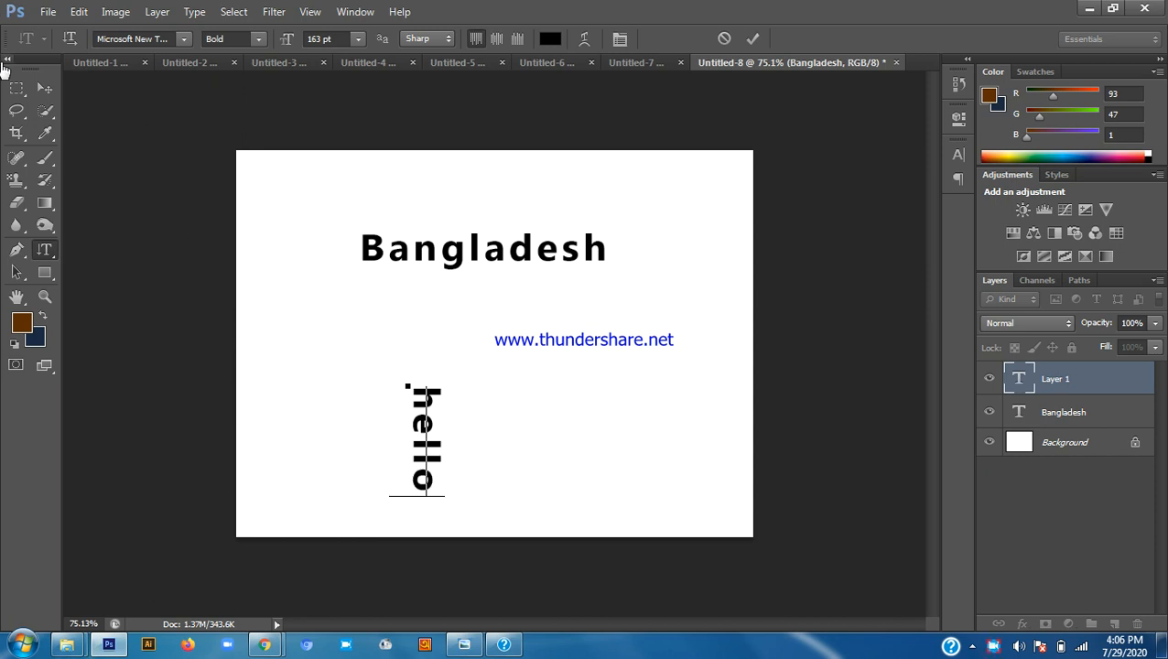
click(42, 86)
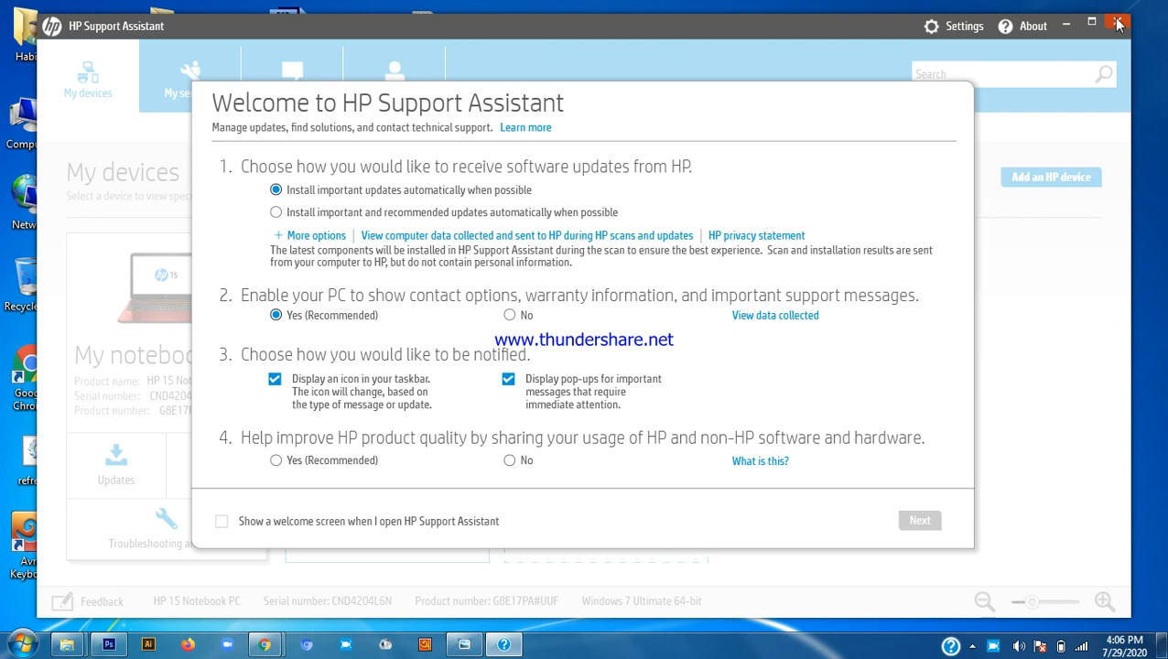
Close the HP Support Assistant window, switch back to Photoshop and move the vertical "hello" text slightly up and to the left
click(1118, 22)
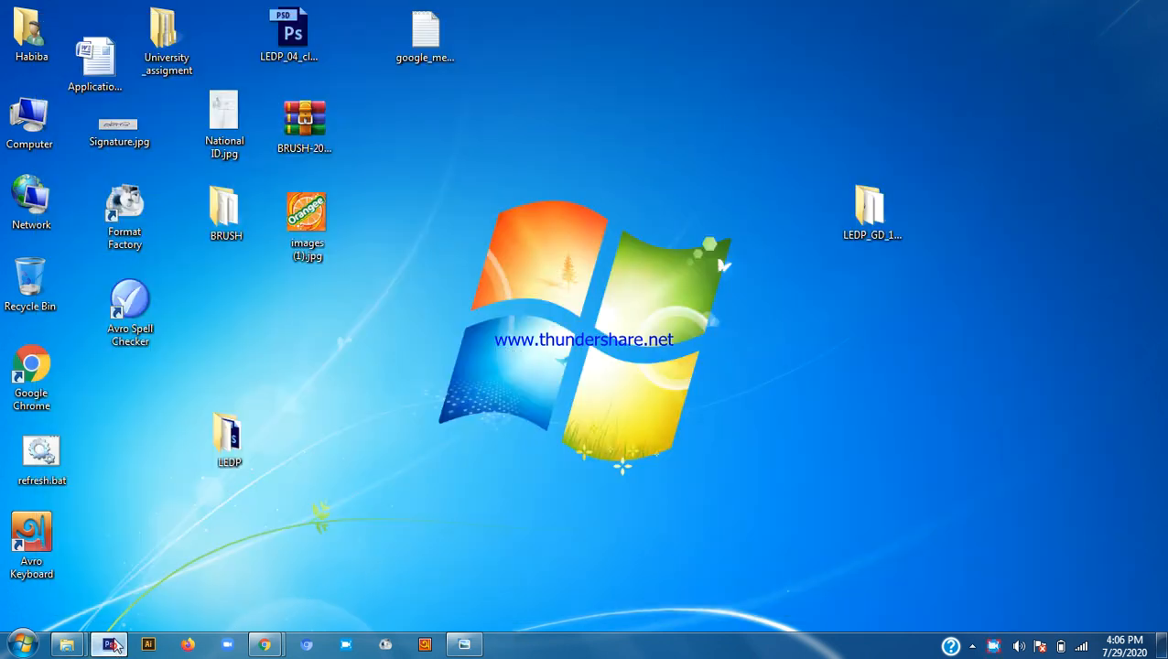
click(109, 644)
drag(423, 421, 394, 365)
click(45, 249)
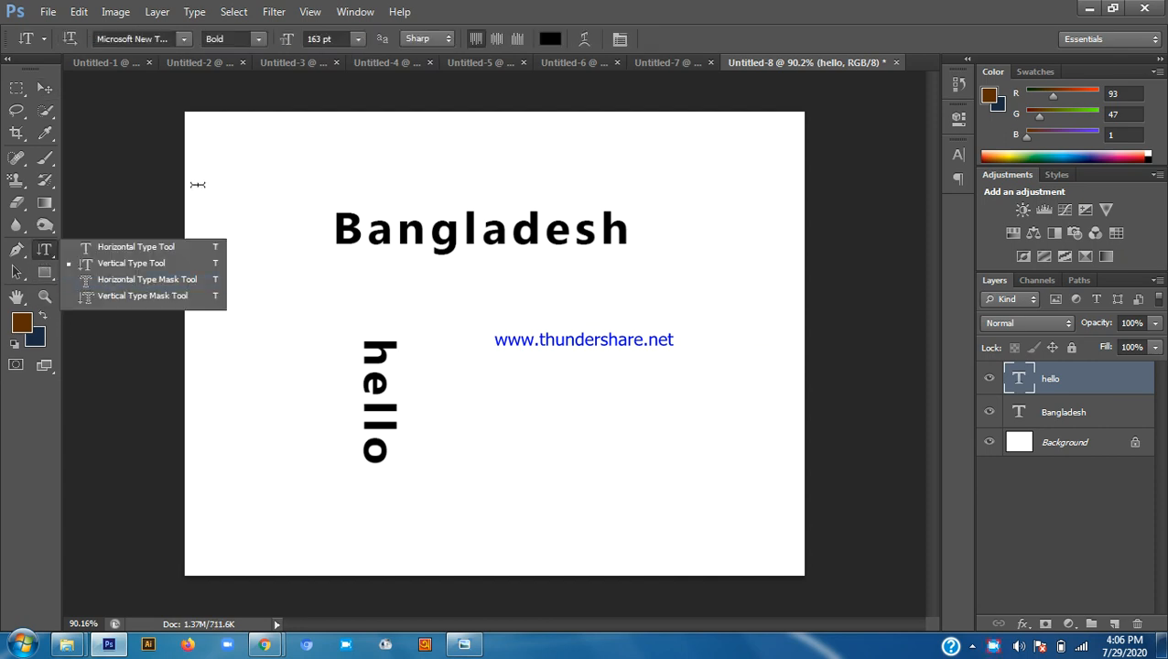
click(45, 87)
Create a new document from the Web preset
click(47, 11)
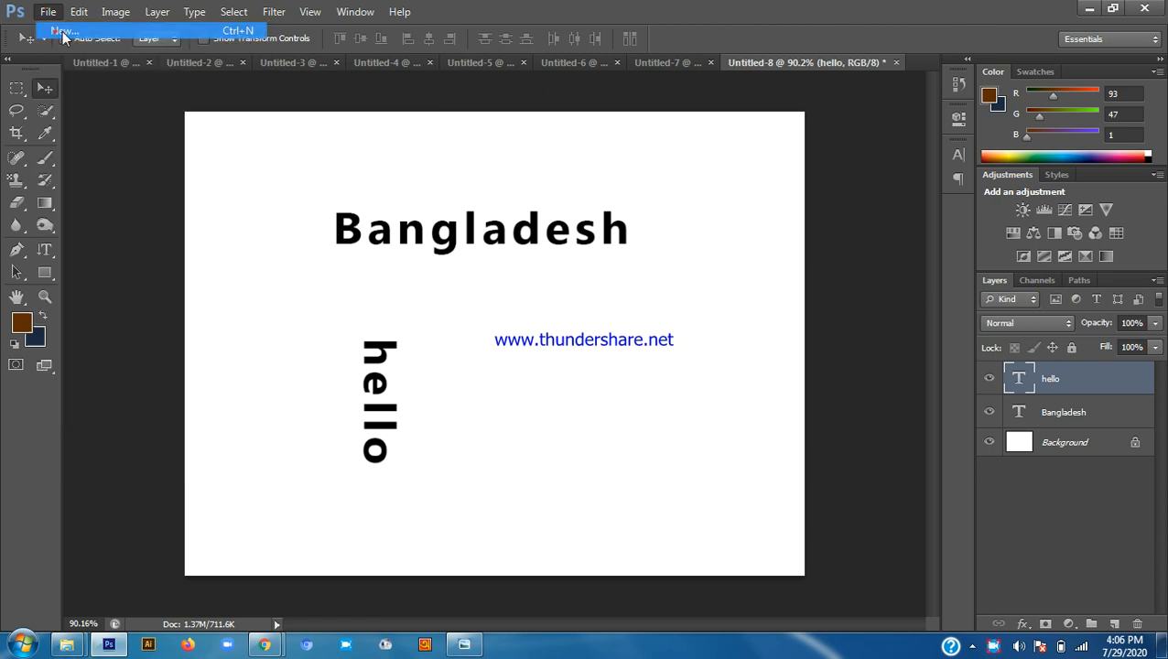
click(64, 33)
click(525, 154)
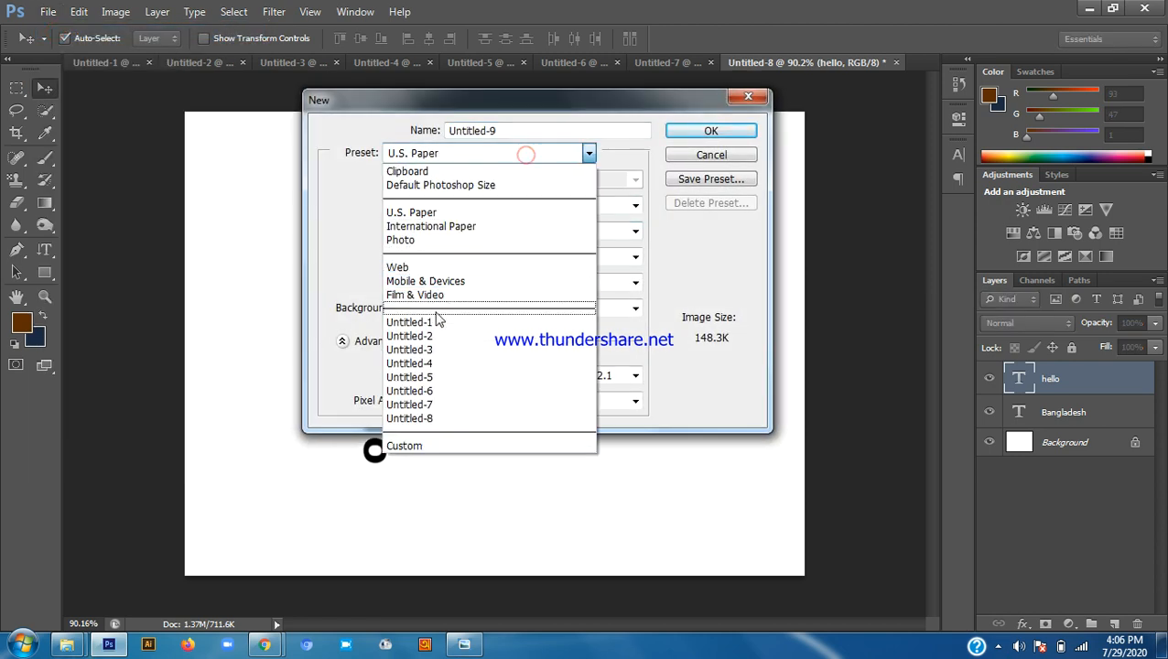
click(446, 269)
click(724, 135)
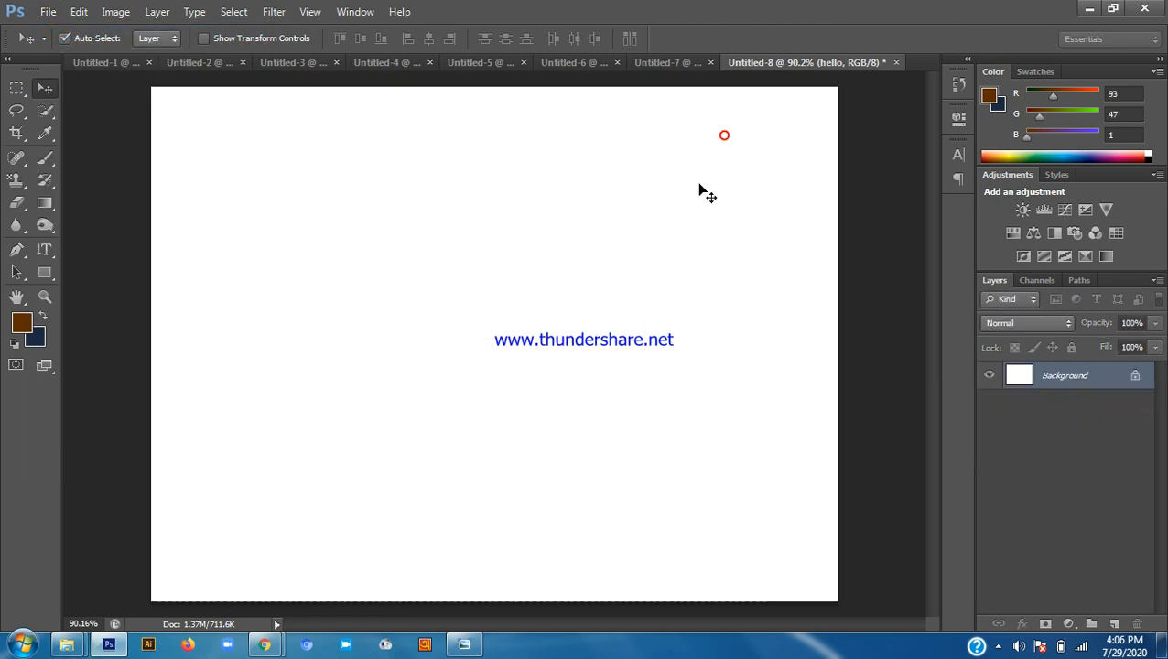
Create a text-shaped selection of a name in capitals near the canvas centre with the Horizontal Type Mask tool
click(46, 250)
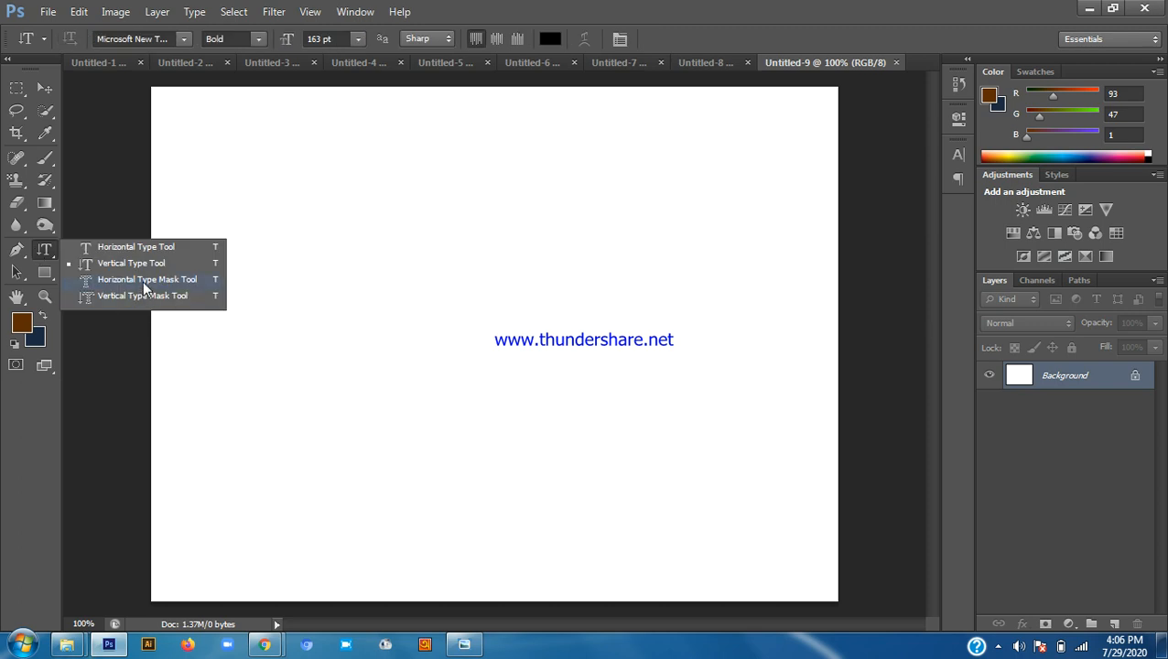
click(158, 281)
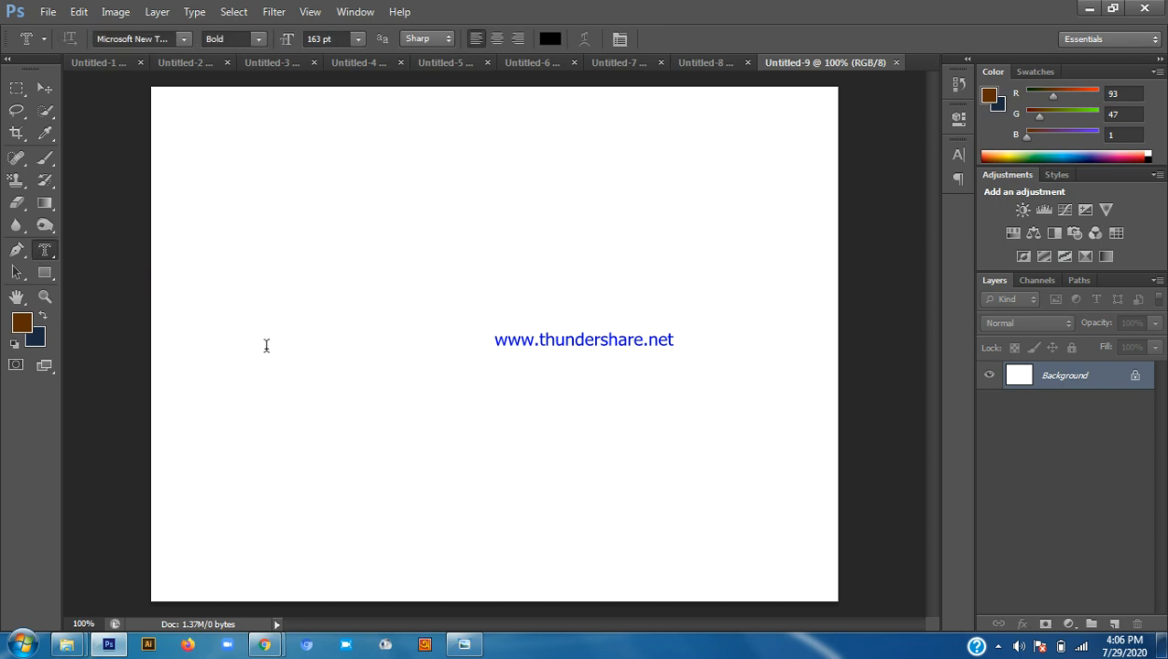
click(378, 338)
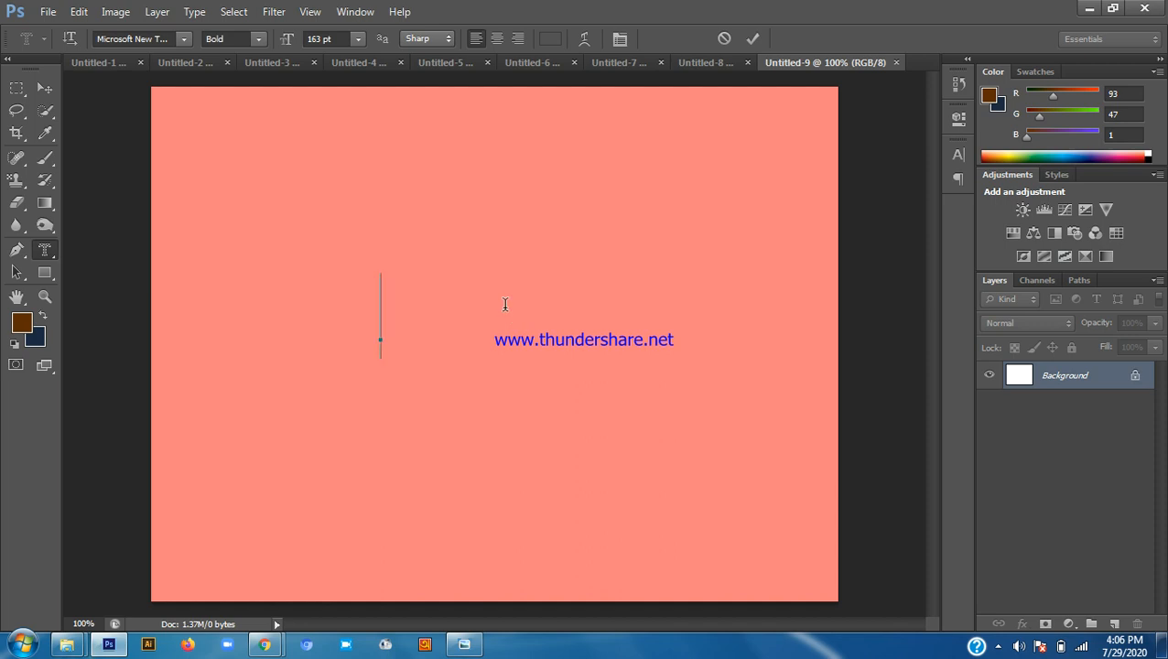
text(MOULI)
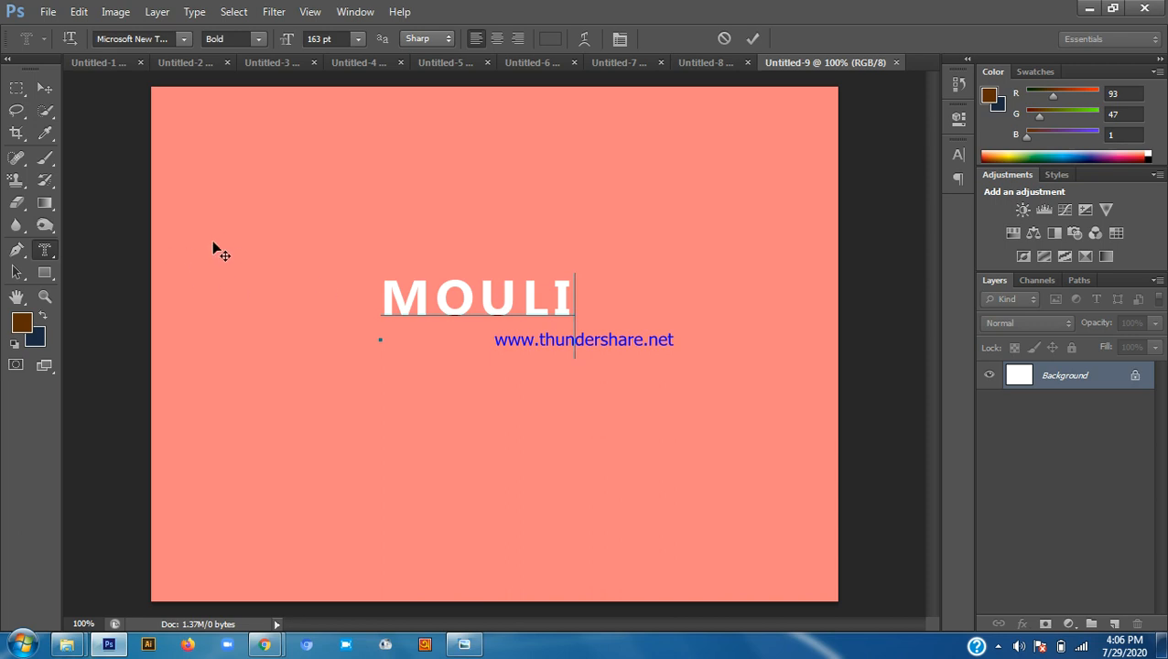
click(755, 42)
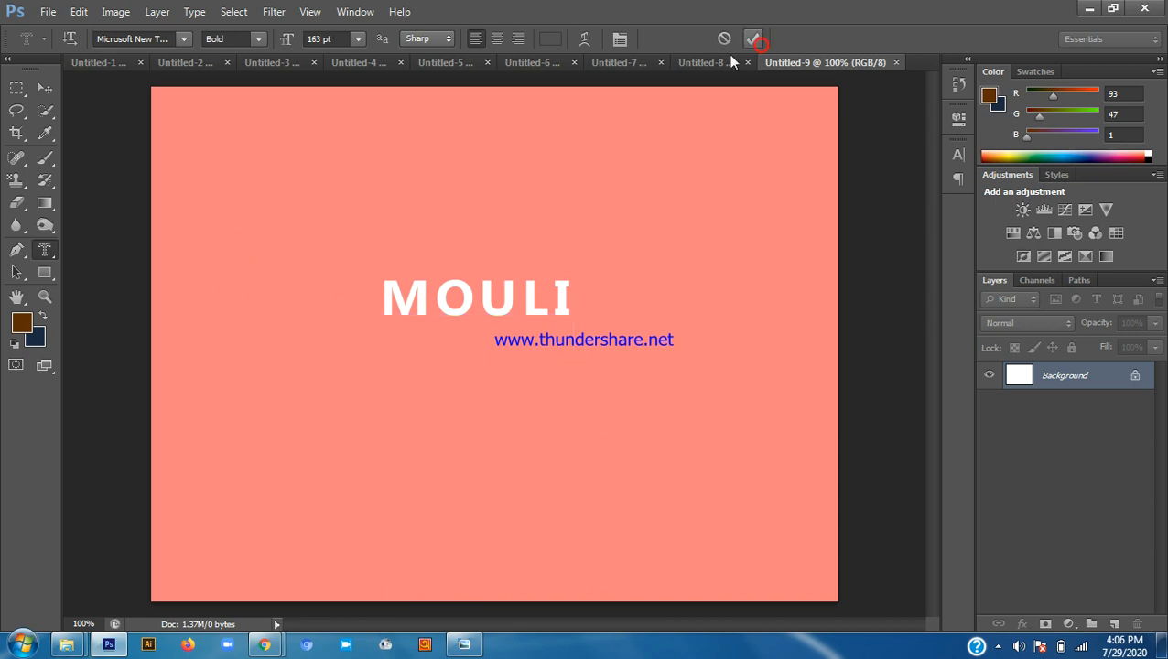
scroll(787, 326, up, 1)
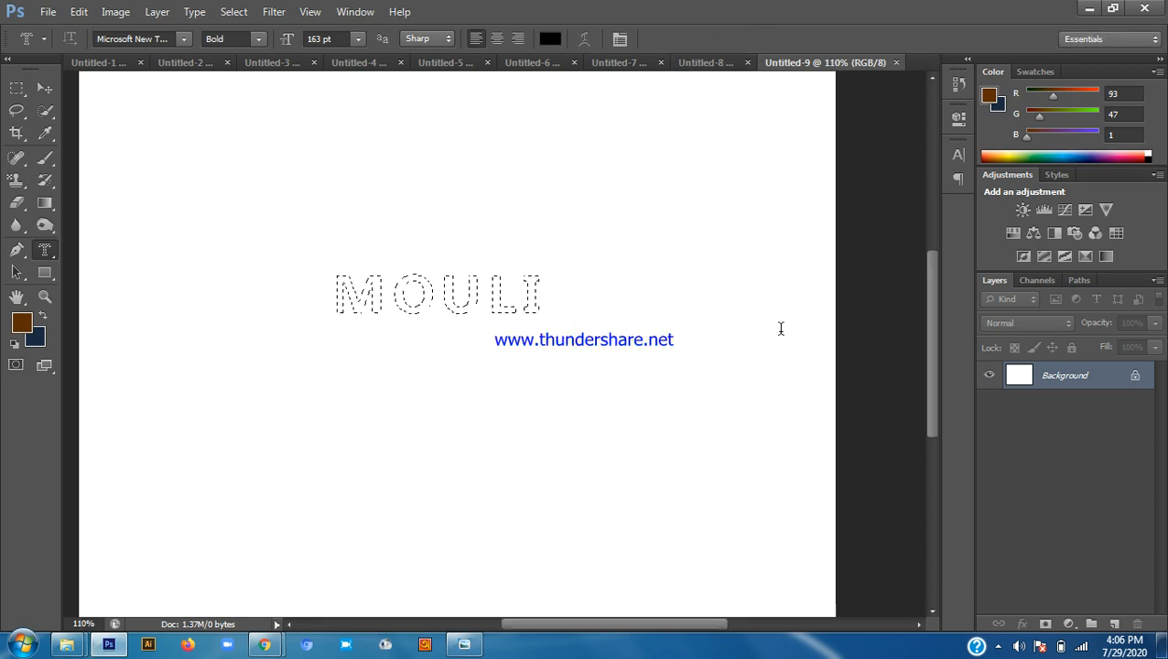
scroll(661, 585, down, 1)
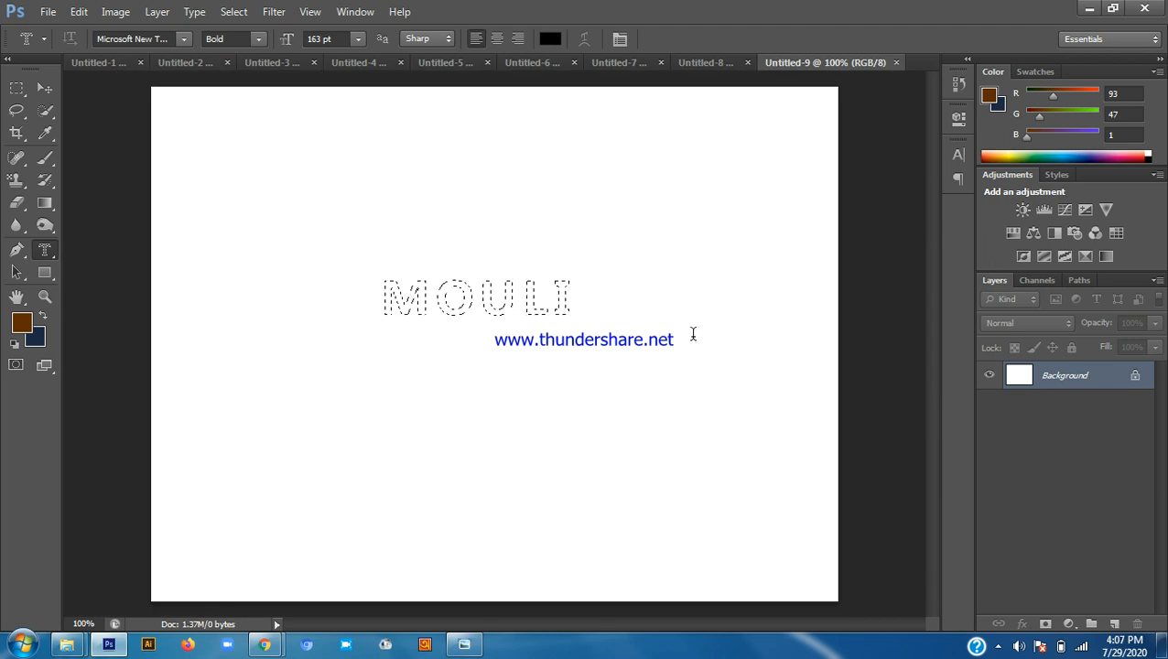
Add a new layer above the background and fill the letter selection with the green-to-white gradient
click(1007, 653)
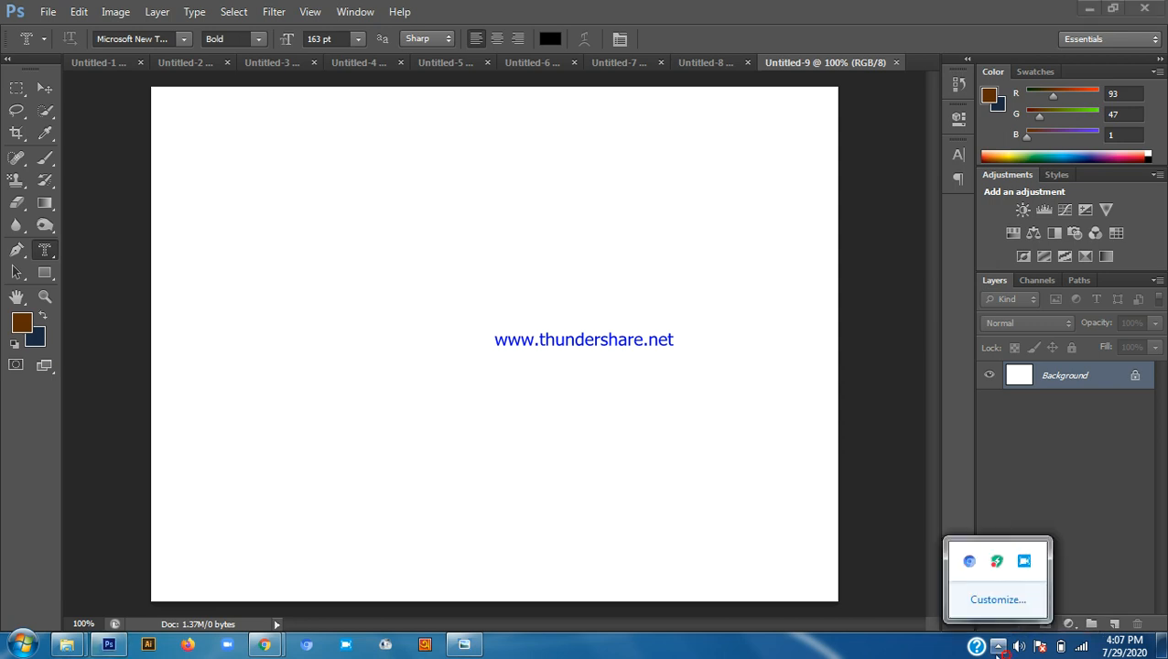
click(1129, 495)
click(1114, 623)
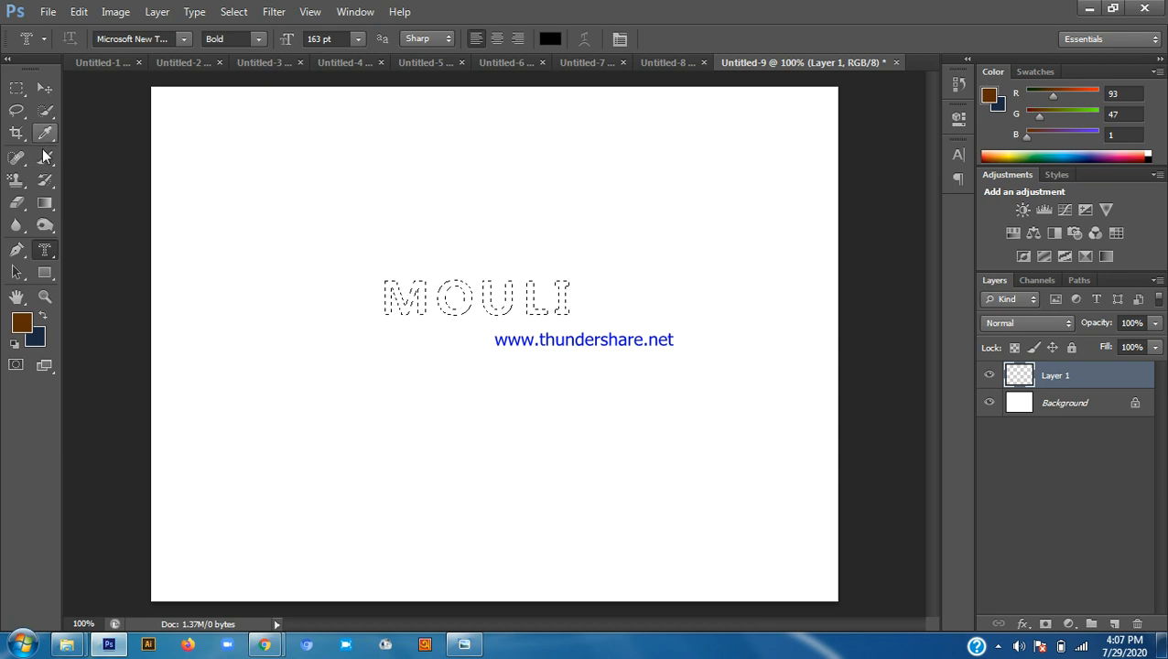
click(48, 204)
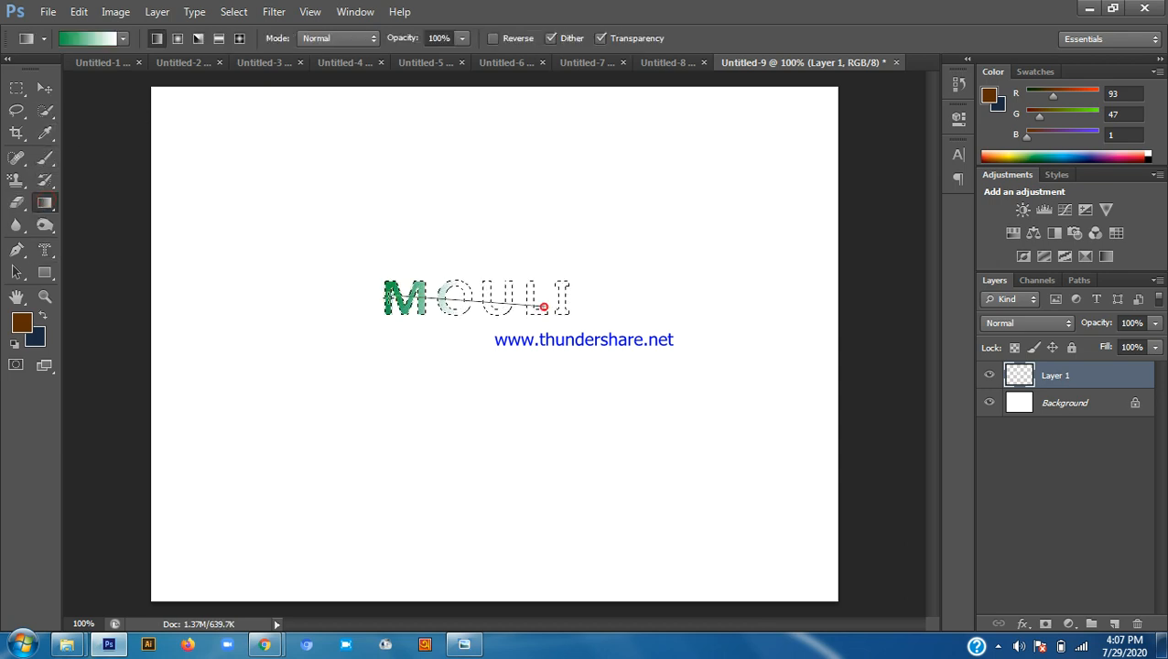
Refill the selected letters with the orange-yellow-orange gradient preset and deselect them
click(108, 38)
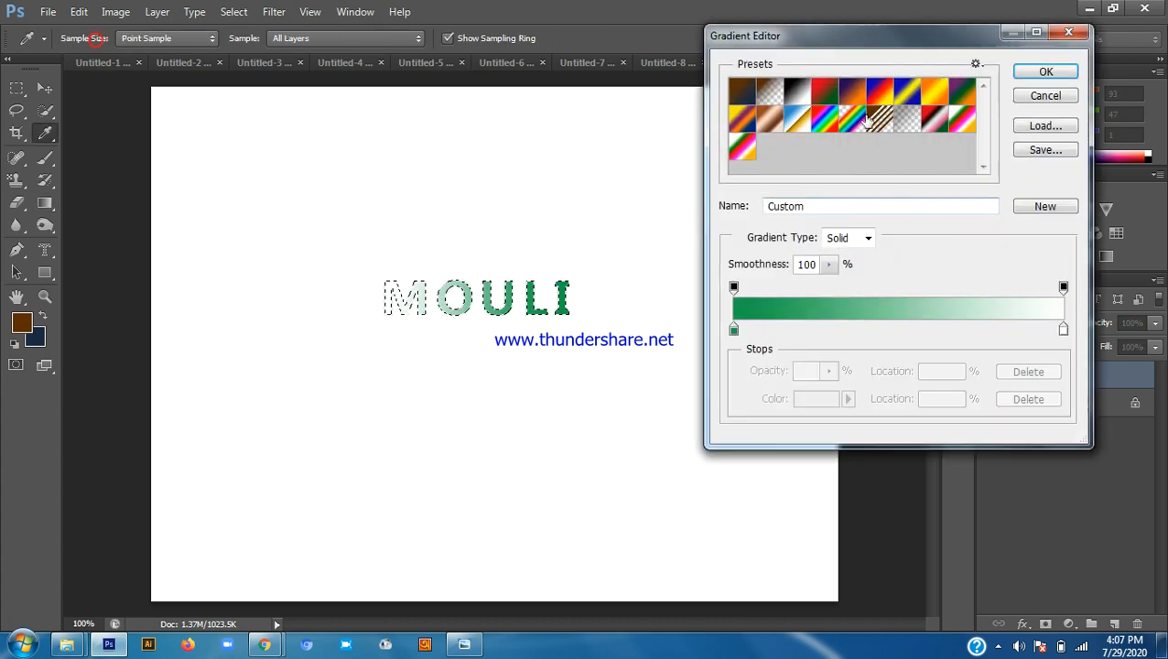
click(924, 95)
click(1044, 72)
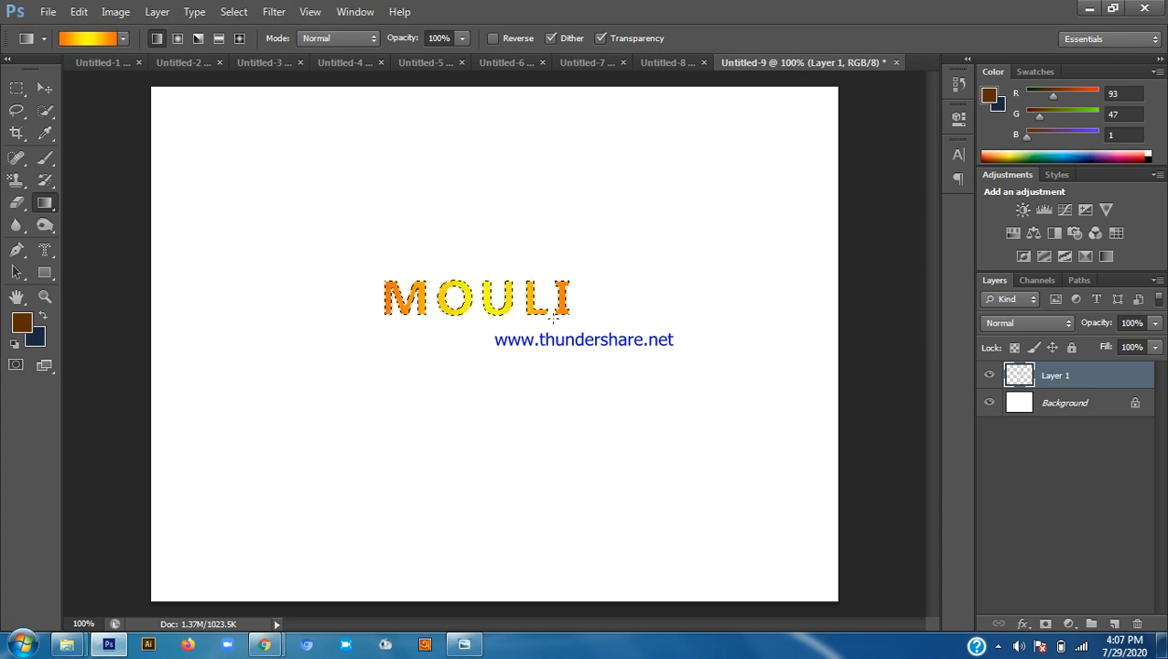
scroll(553, 318, up, 5)
scroll(525, 348, down, 3)
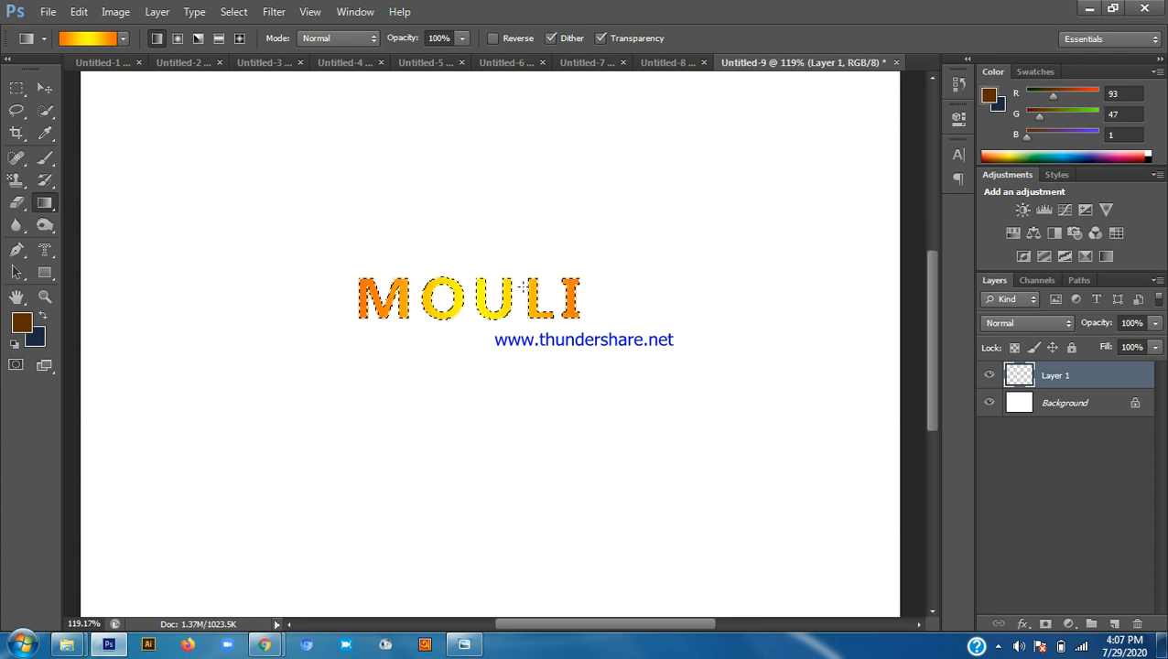
scroll(523, 287, up, 3)
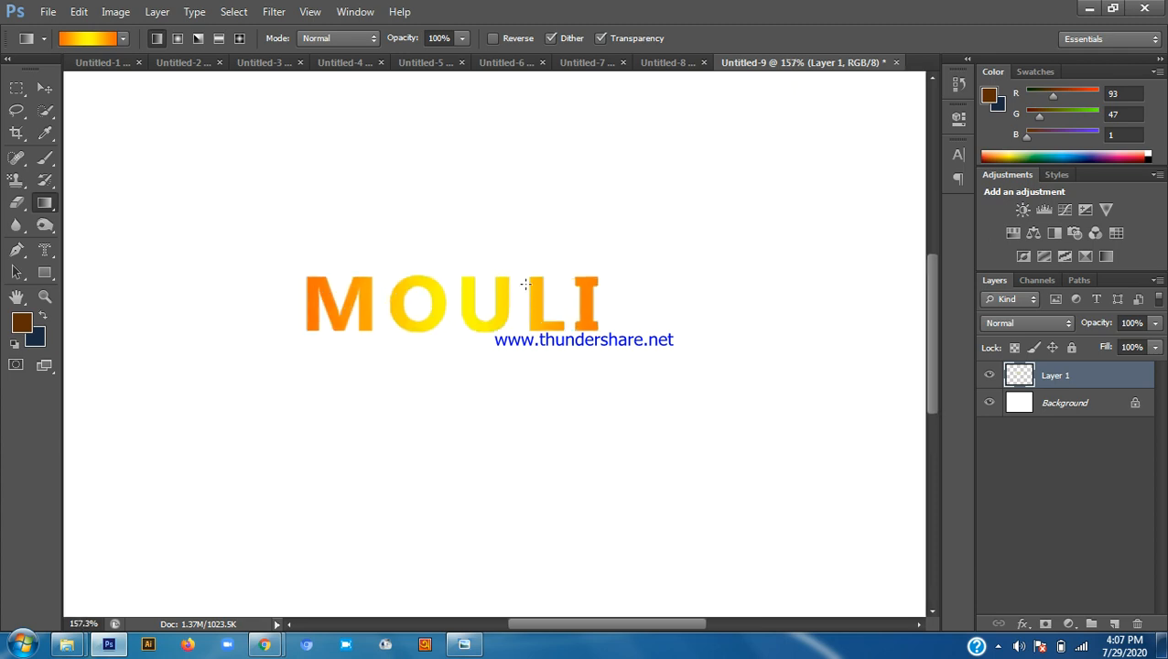
scroll(518, 302, down, 1)
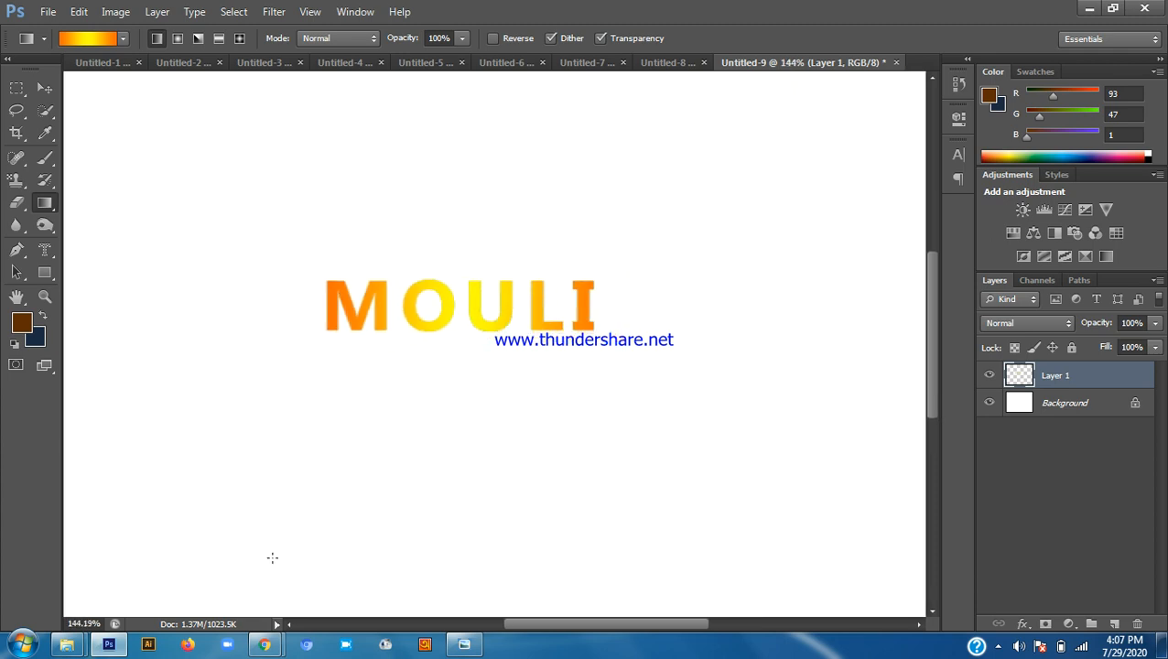
Switch to the Google Meet call in Chrome and admit the participant waiting to join
mouse_move(263, 645)
click(186, 544)
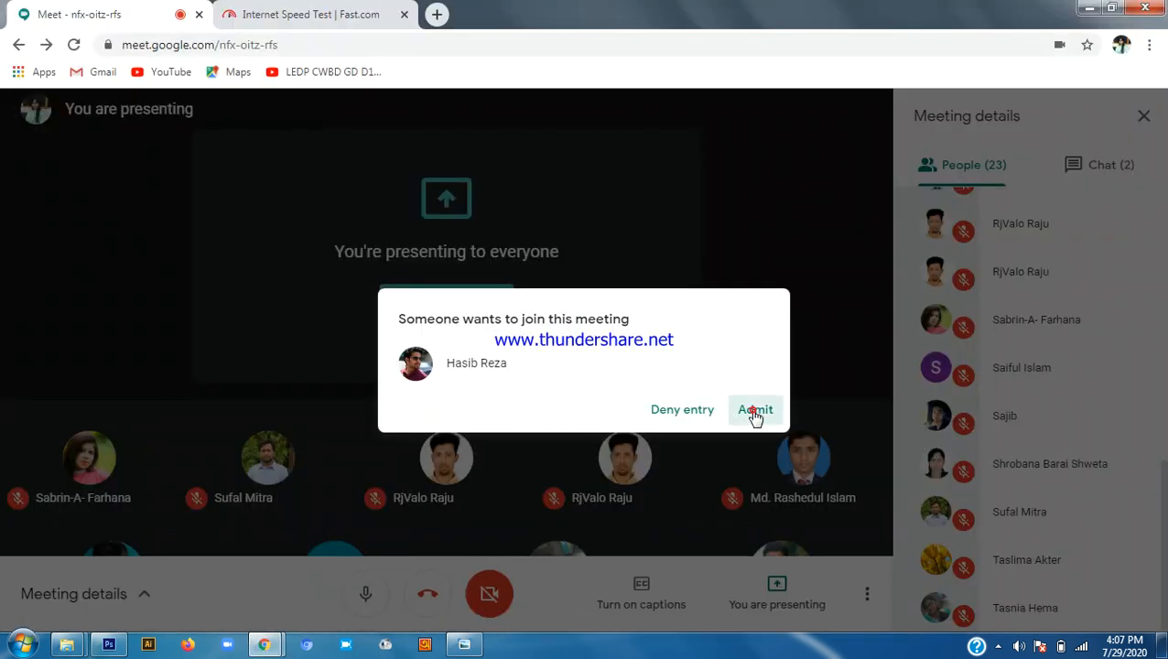
click(754, 414)
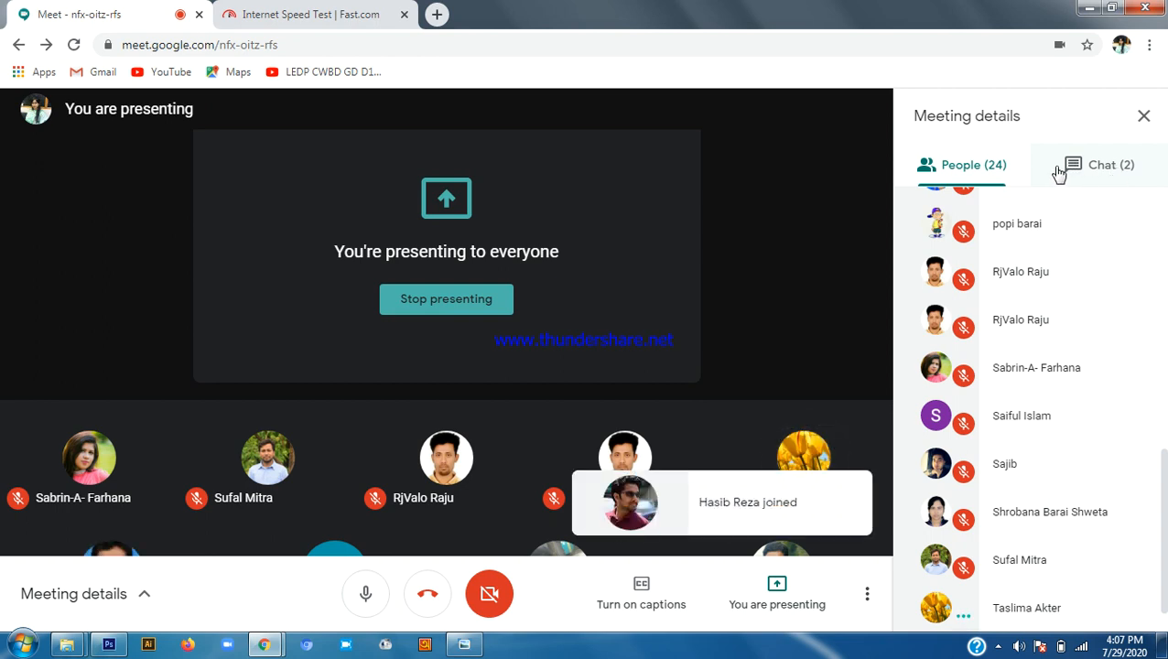
Check the meeting's chat messages and the list of participants
click(1103, 170)
click(986, 174)
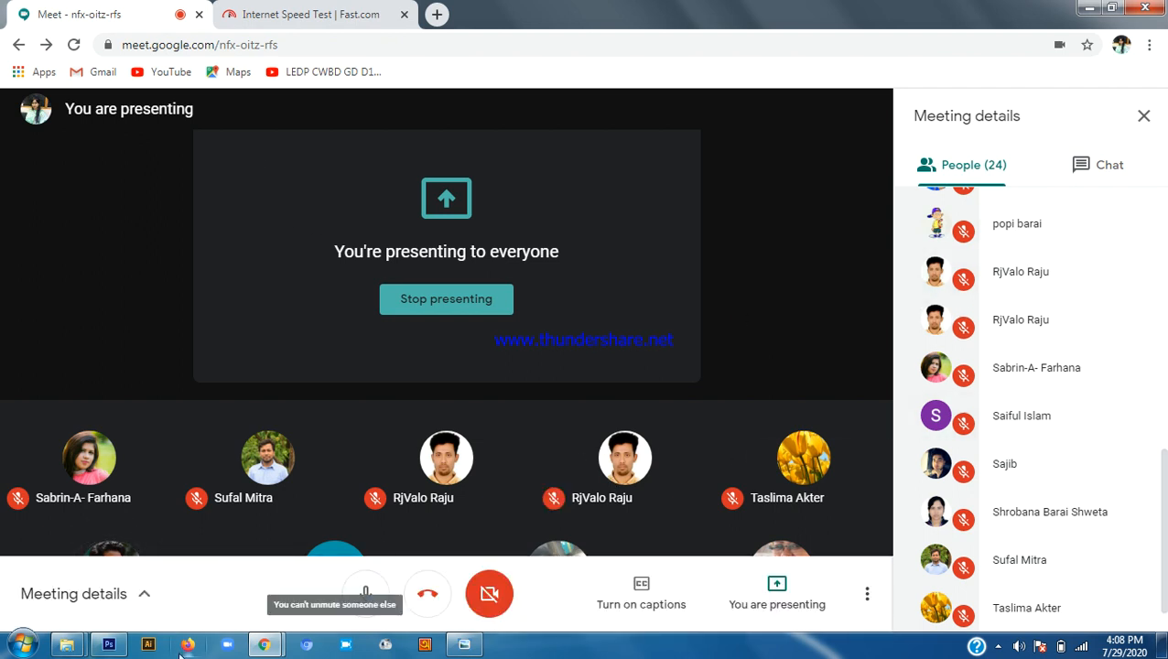
mouse_move(120, 653)
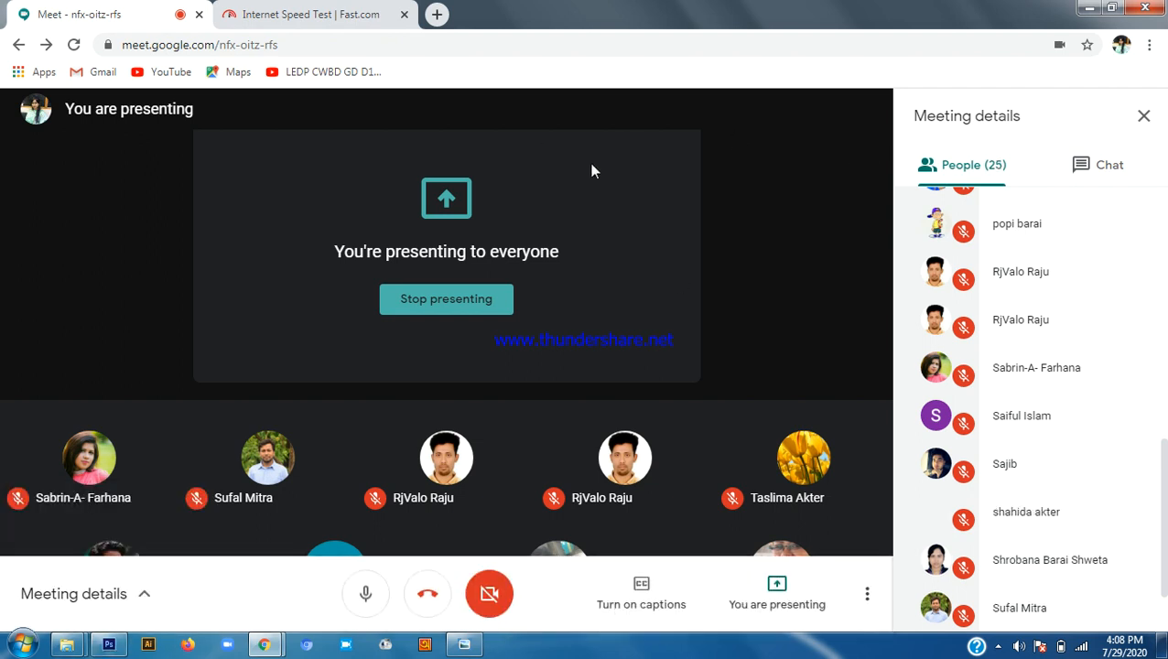
click(1108, 172)
click(973, 170)
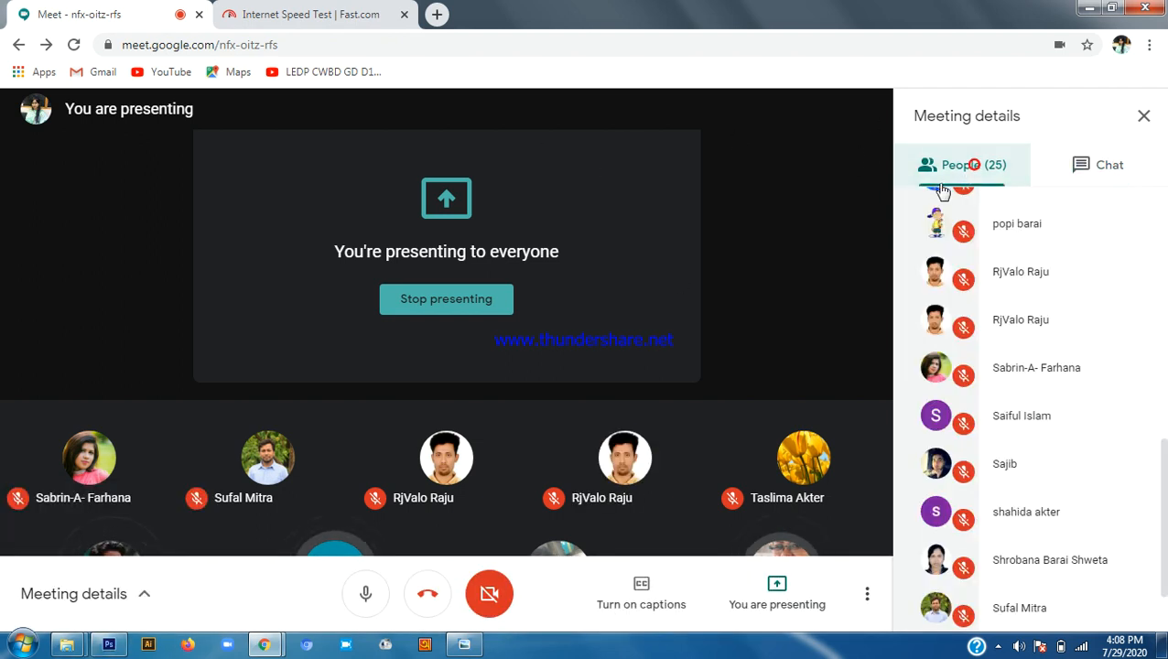
mouse_move(122, 647)
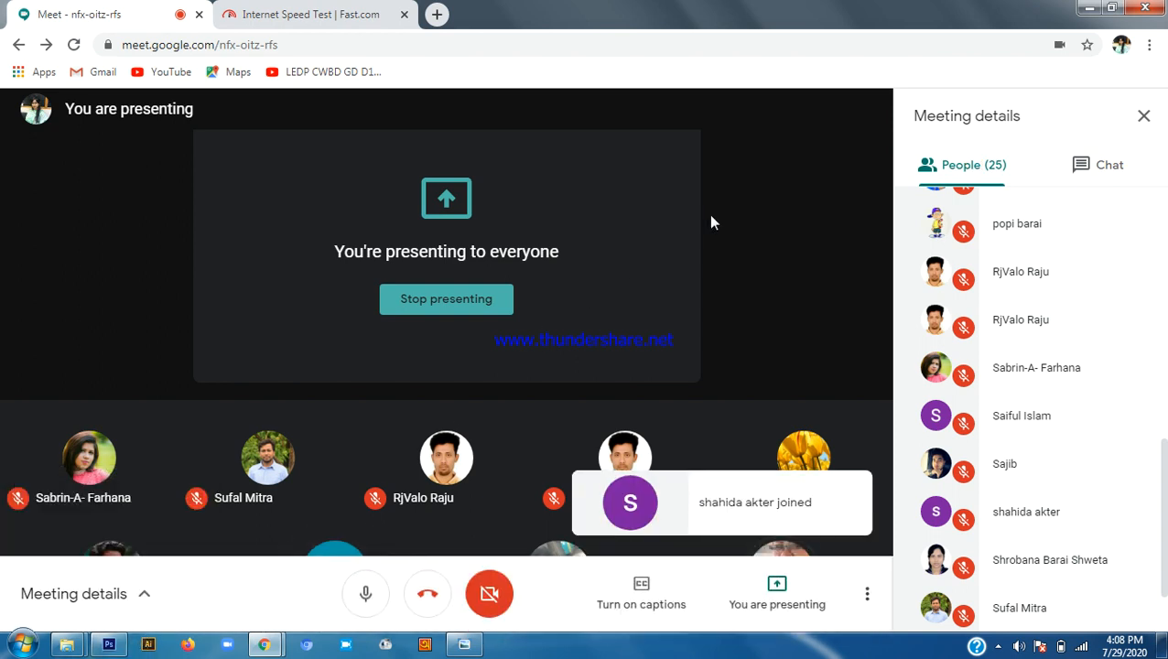
Switch back to Photoshop and select the gradient lettering on the canvas with the Move tool
key(alt+Tab)
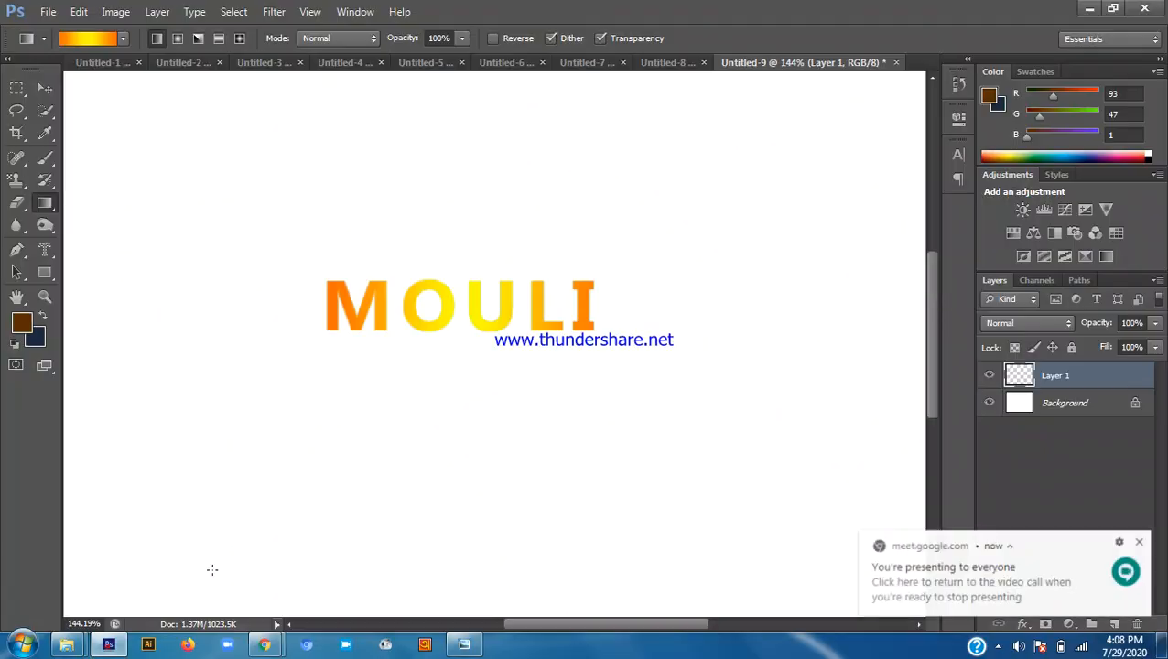
scroll(463, 291, down, 2)
click(17, 88)
click(45, 88)
scroll(330, 169, down, 2)
drag(446, 226, 621, 347)
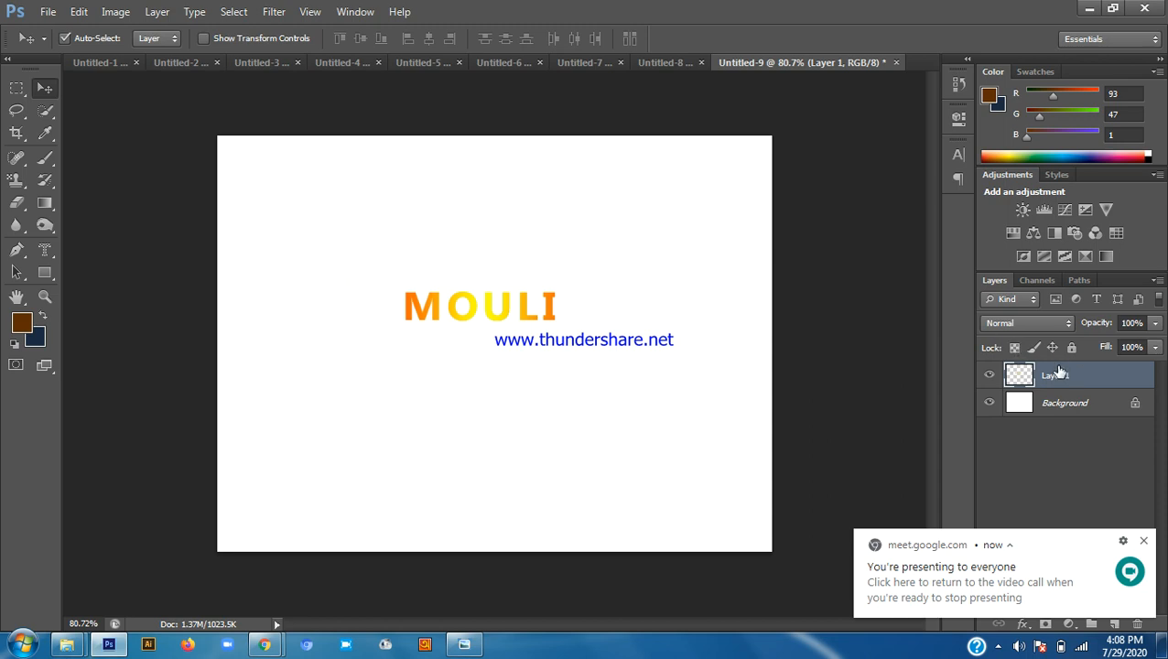
Delete the layer holding the gradient lettering
key(Delete)
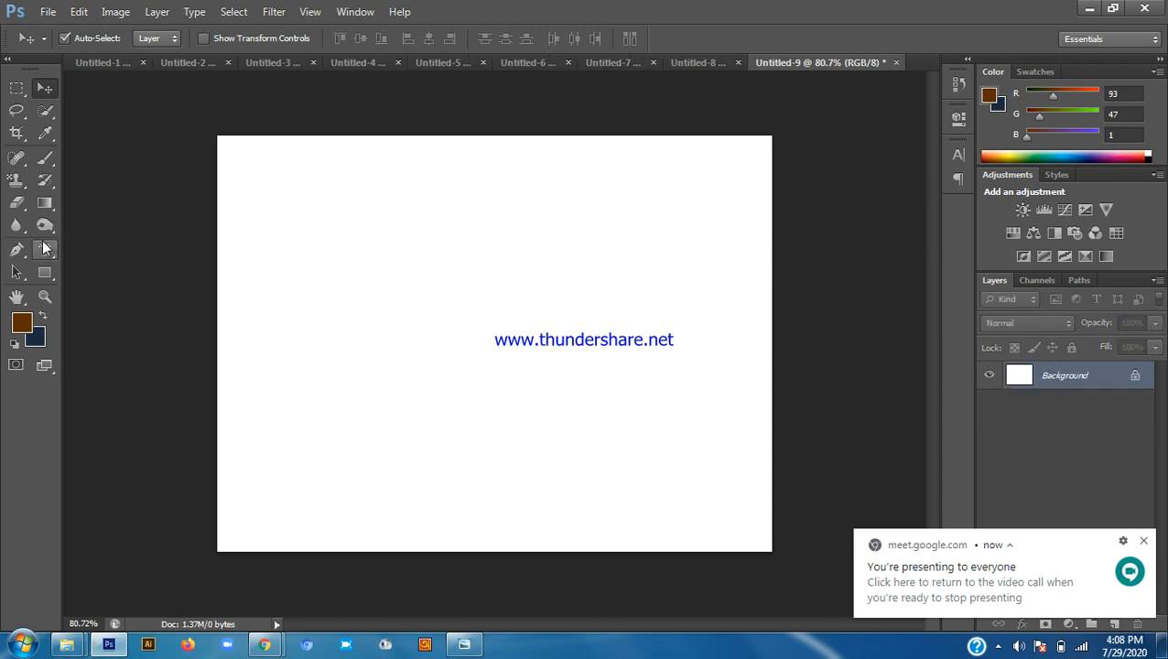
Create a horizontal type mask selection reading "Computer" near the middle of the canvas
click(45, 248)
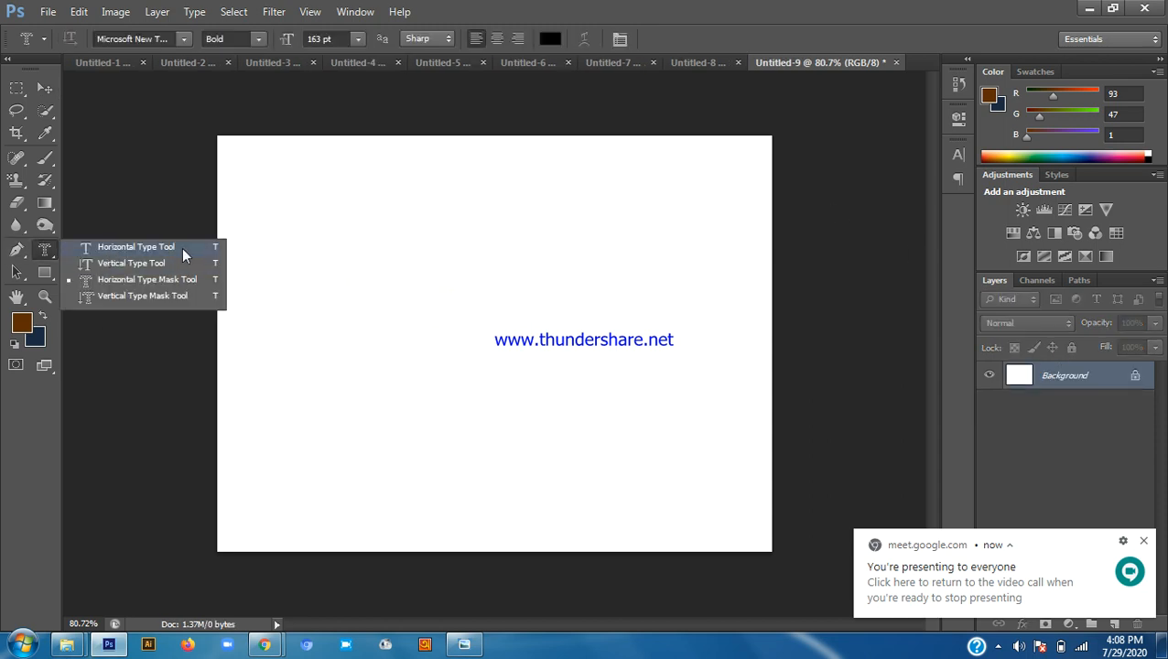
click(152, 279)
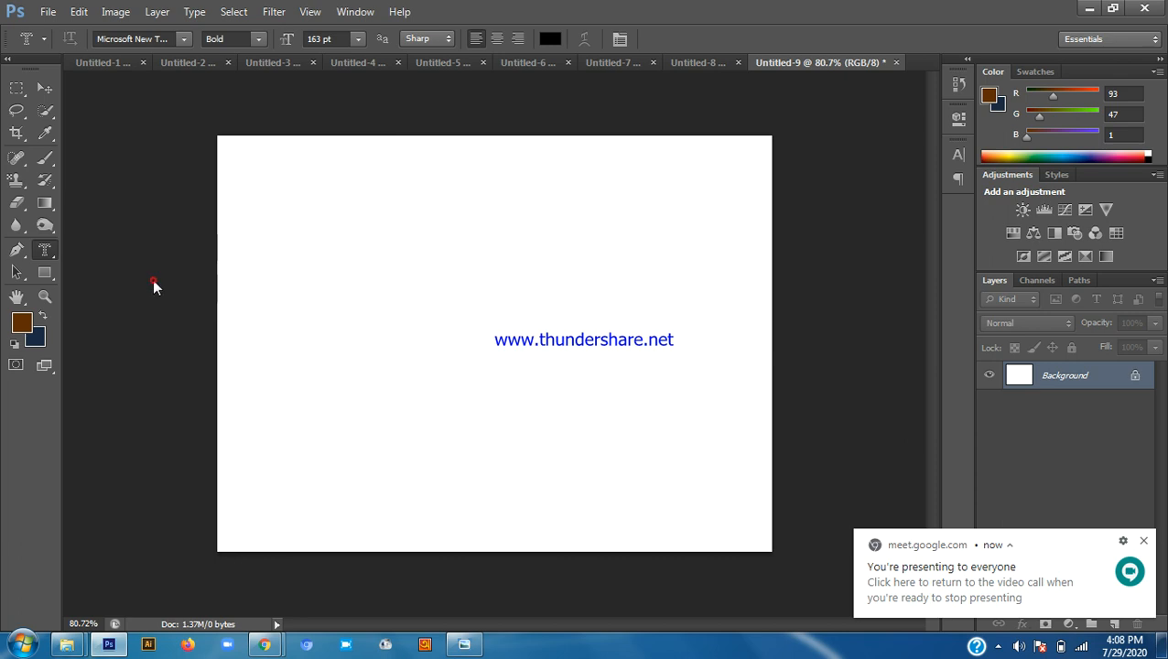
click(389, 332)
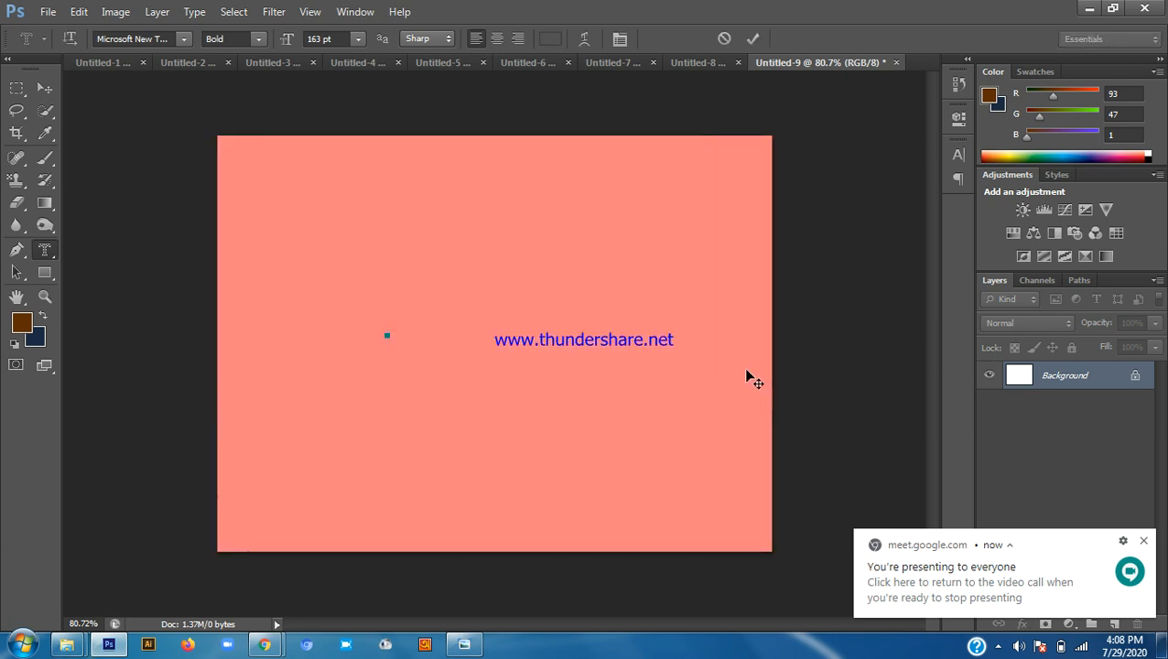
text(Computer)
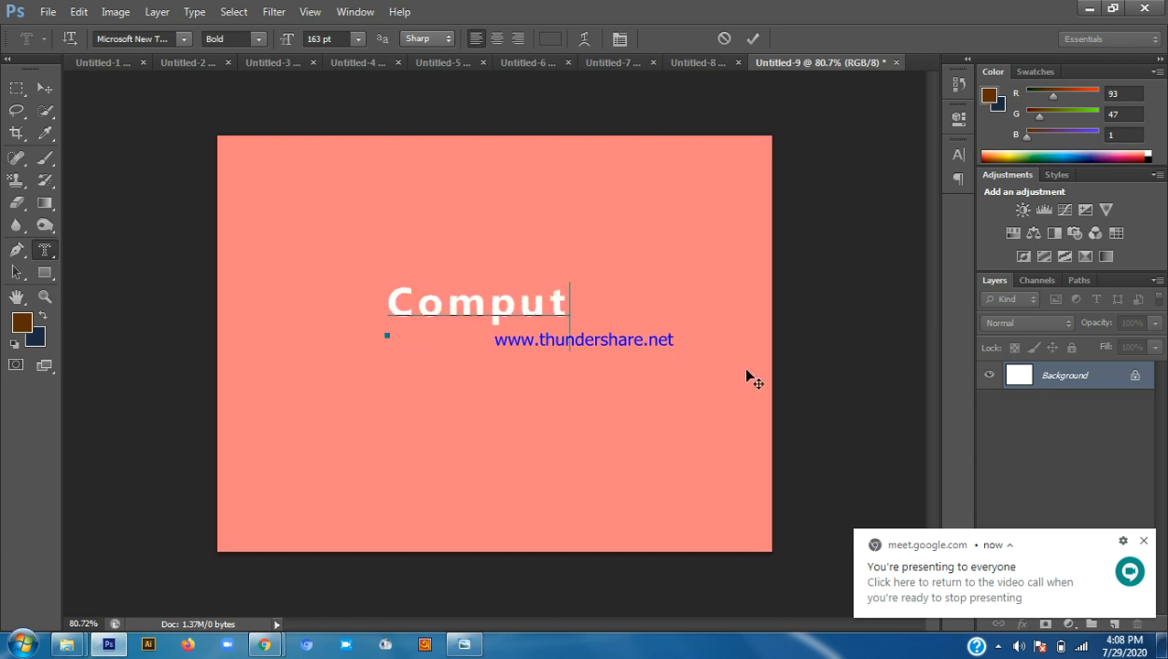
click(44, 88)
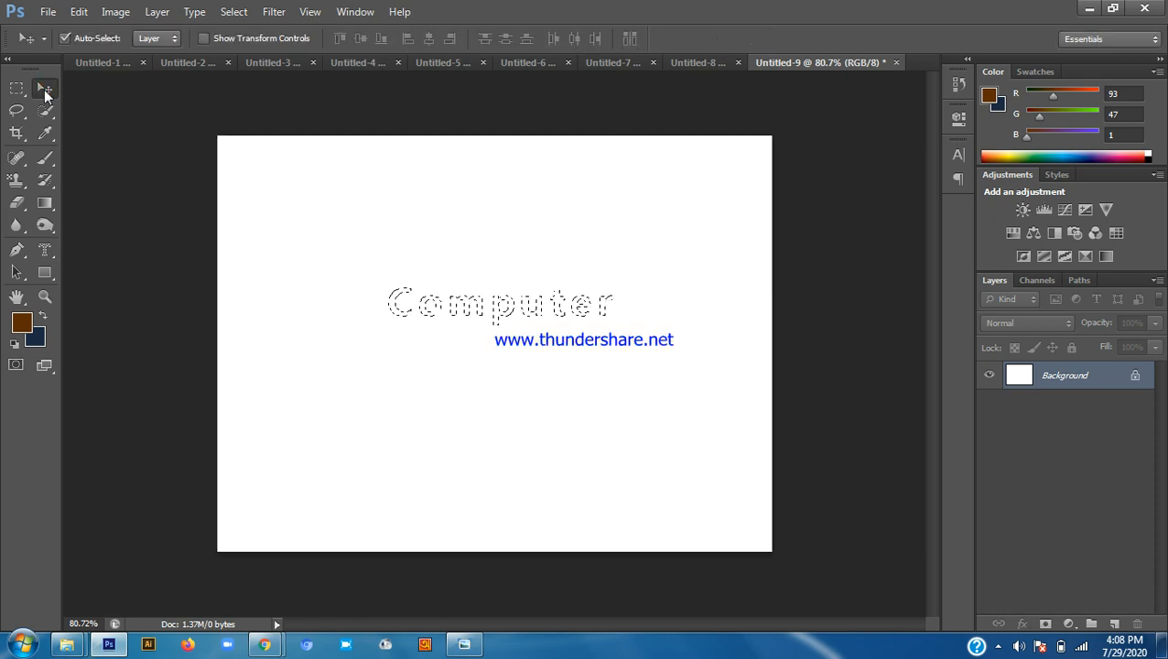
Add a new layer and fill the "Computer" selection with the orange-yellow-orange linear gradient
scroll(393, 274, up, 3)
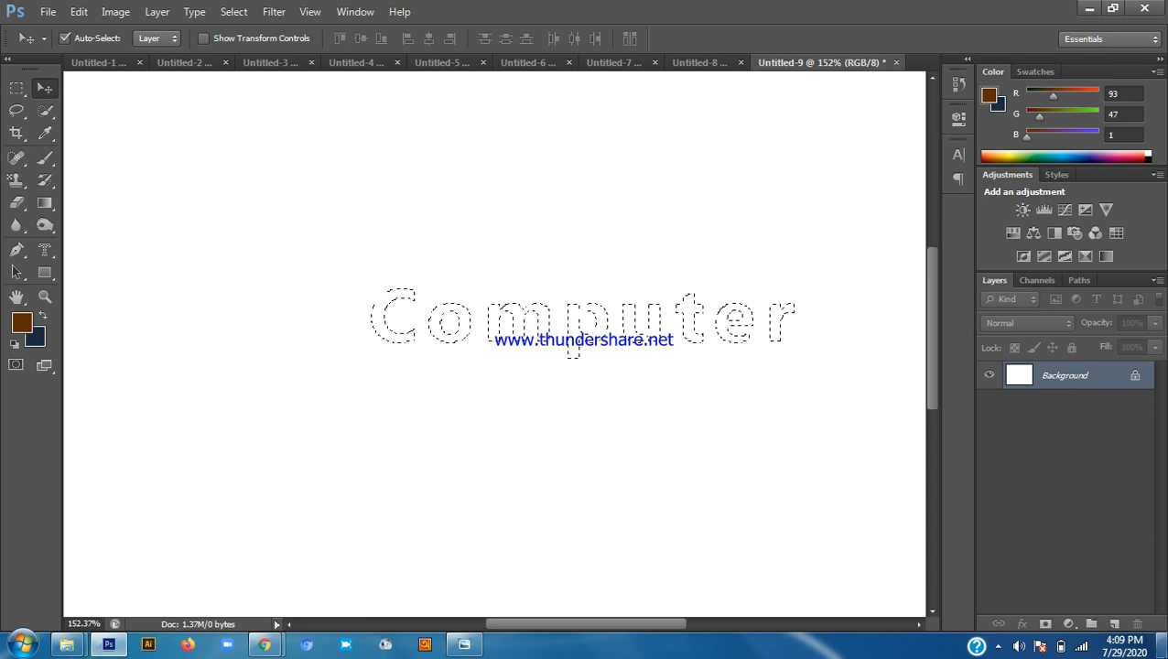
click(1113, 624)
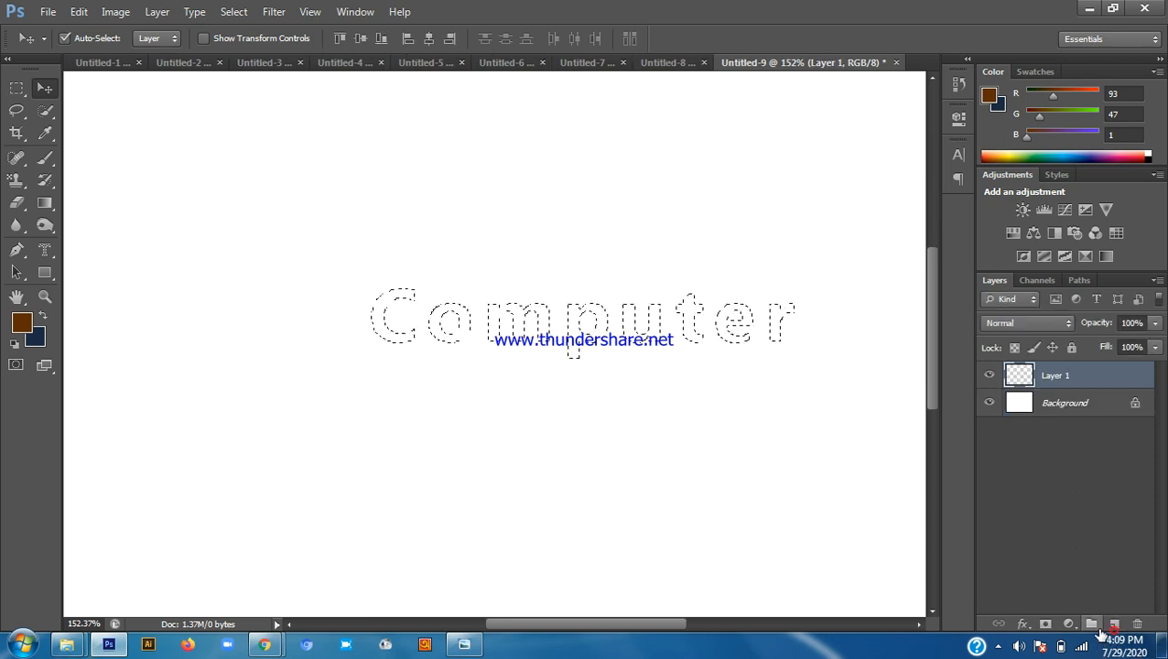
click(25, 324)
click(903, 141)
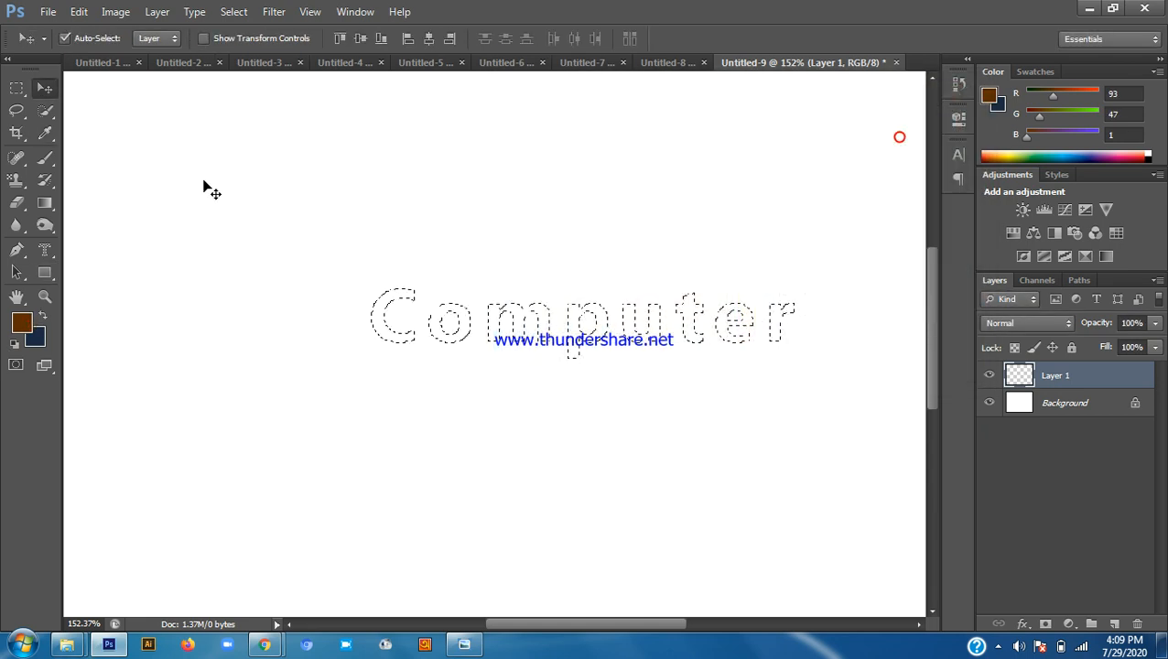
click(44, 204)
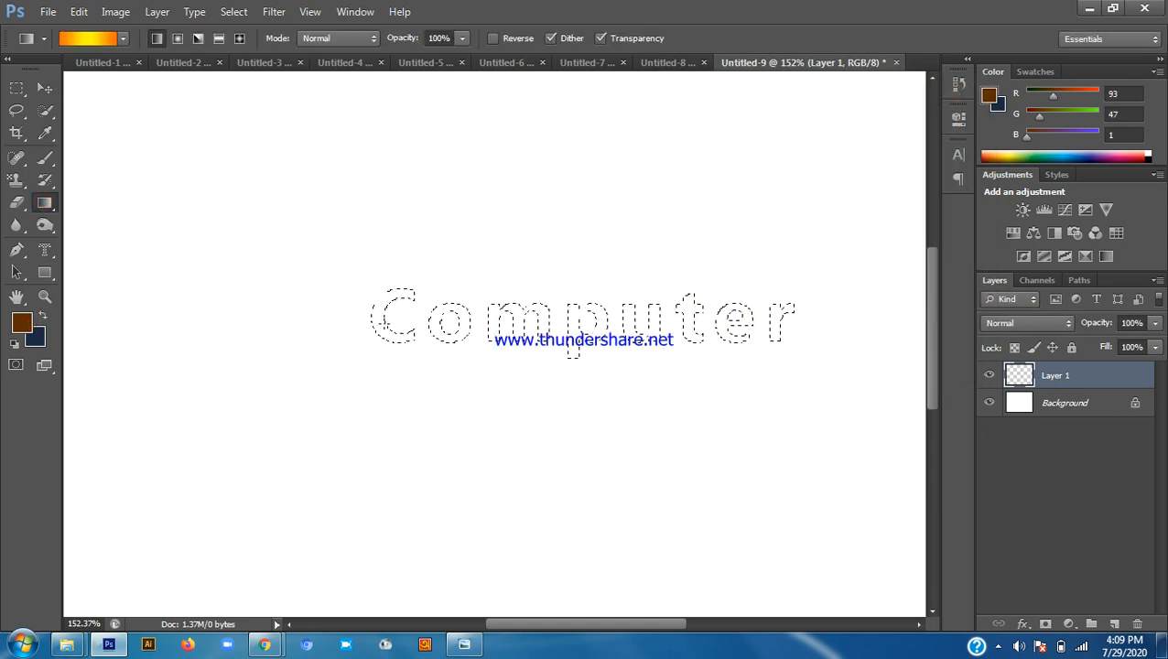
scroll(831, 326, down, 1)
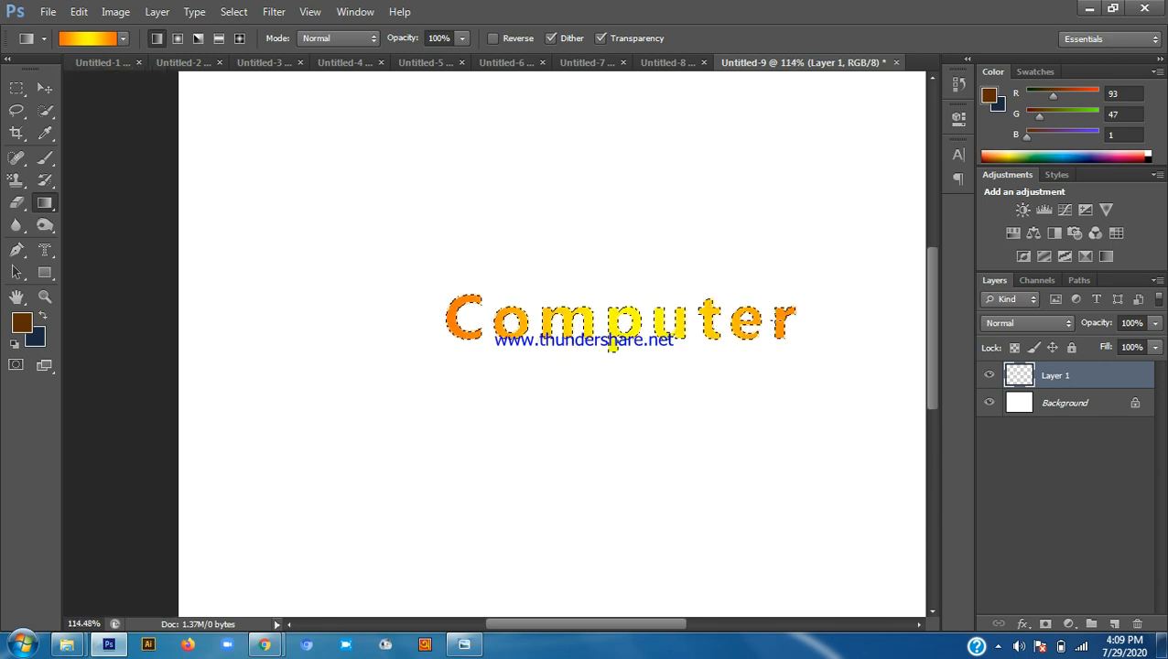
scroll(818, 308, up, 1)
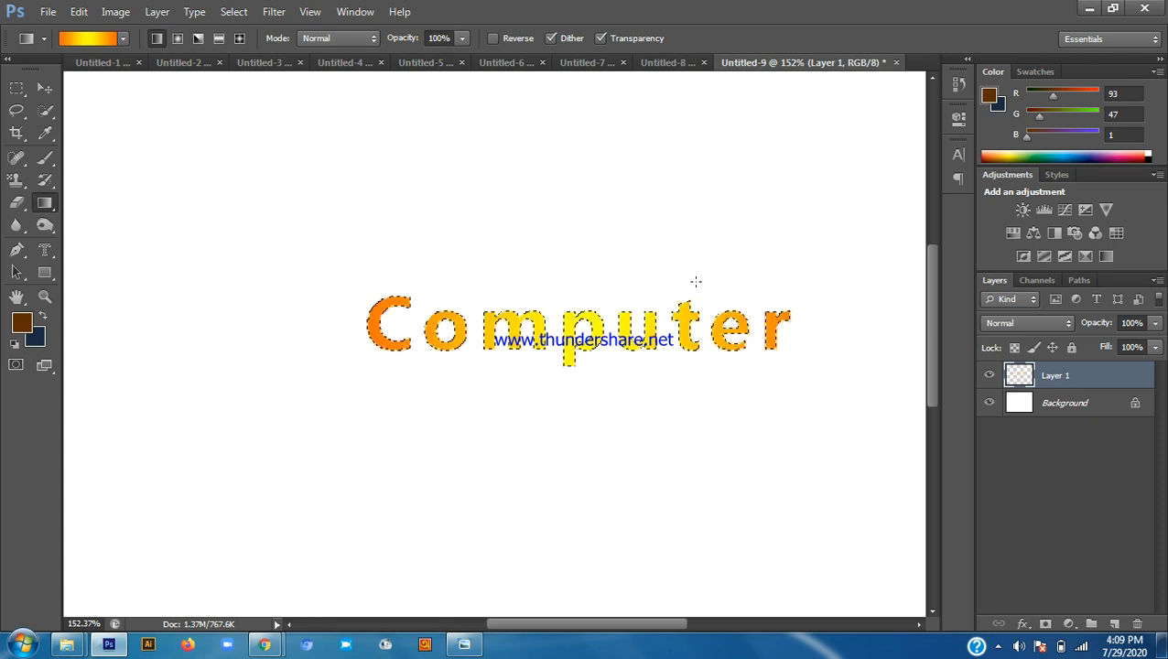
scroll(759, 336, down, 1)
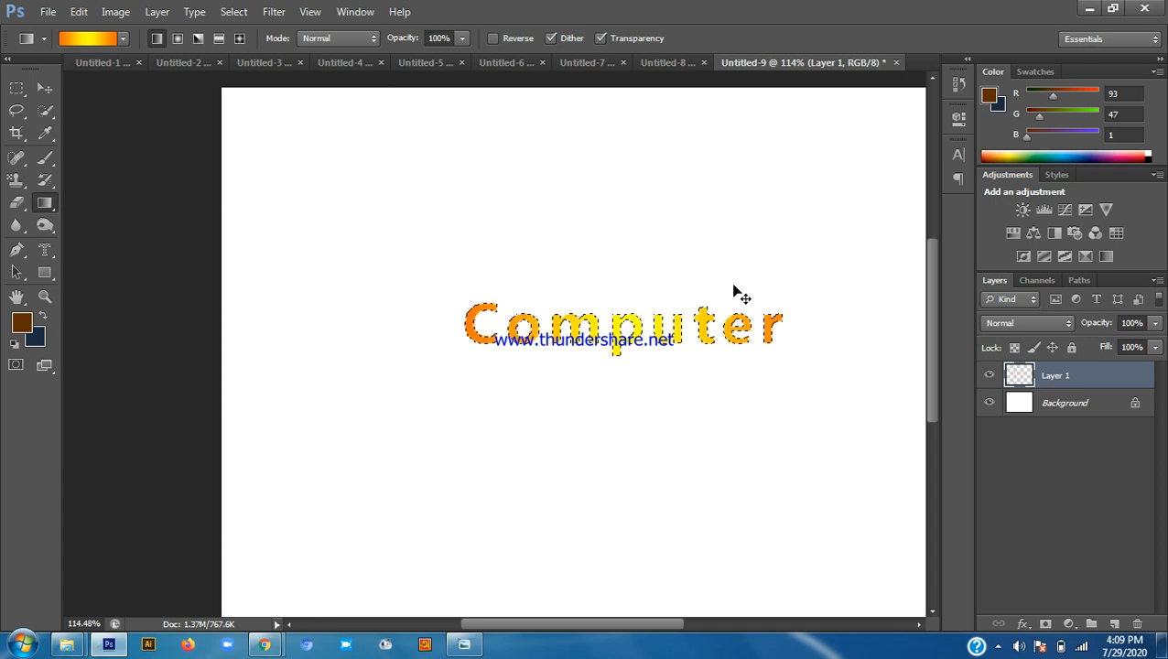
Undo the gradient fill, the new layer and the "Computer" selection
key(ctrl+alt+z)
key(ctrl+alt+z)
key(ctrl+alt+z)
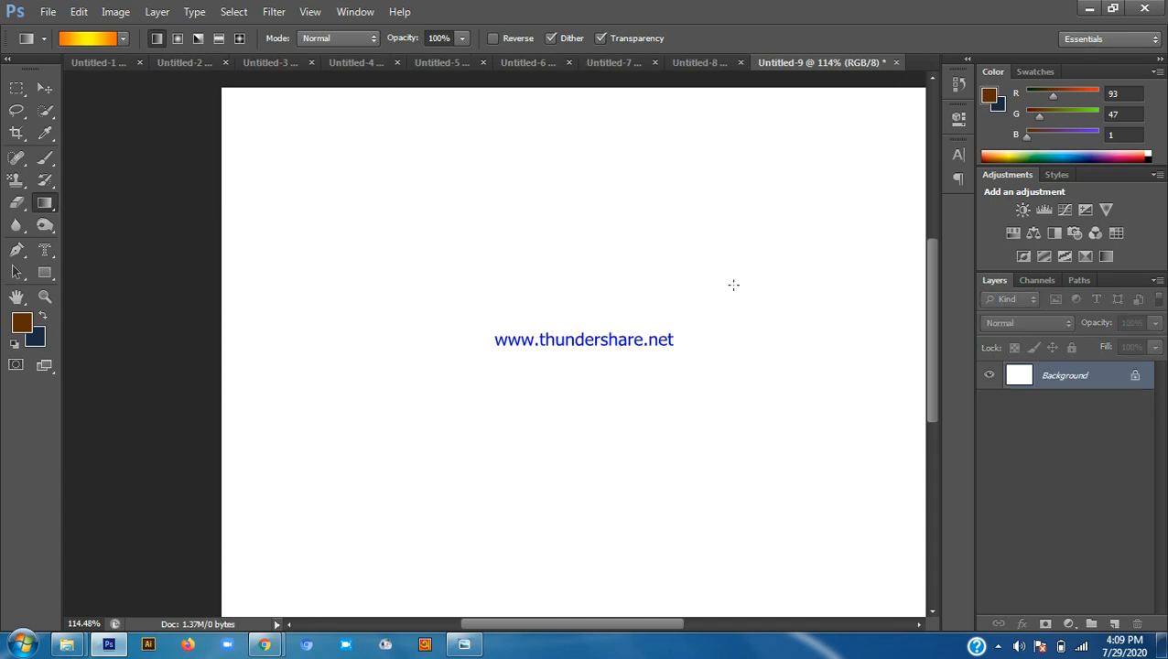
Change from the type mask tool to the Horizontal Type tool
click(45, 249)
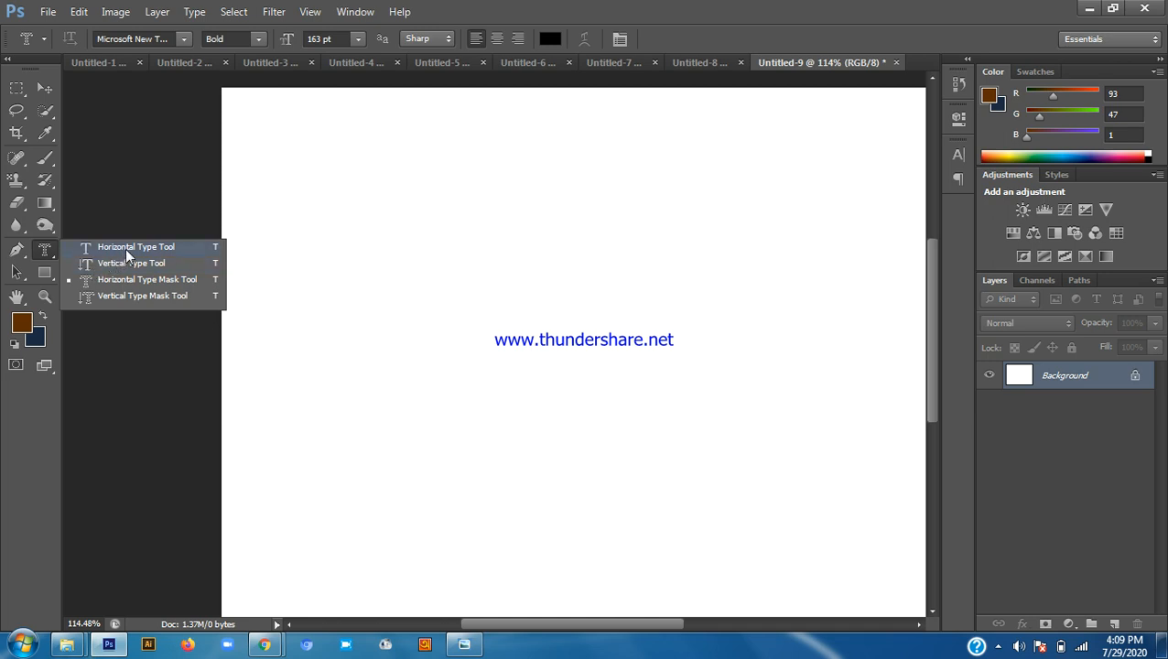
click(127, 253)
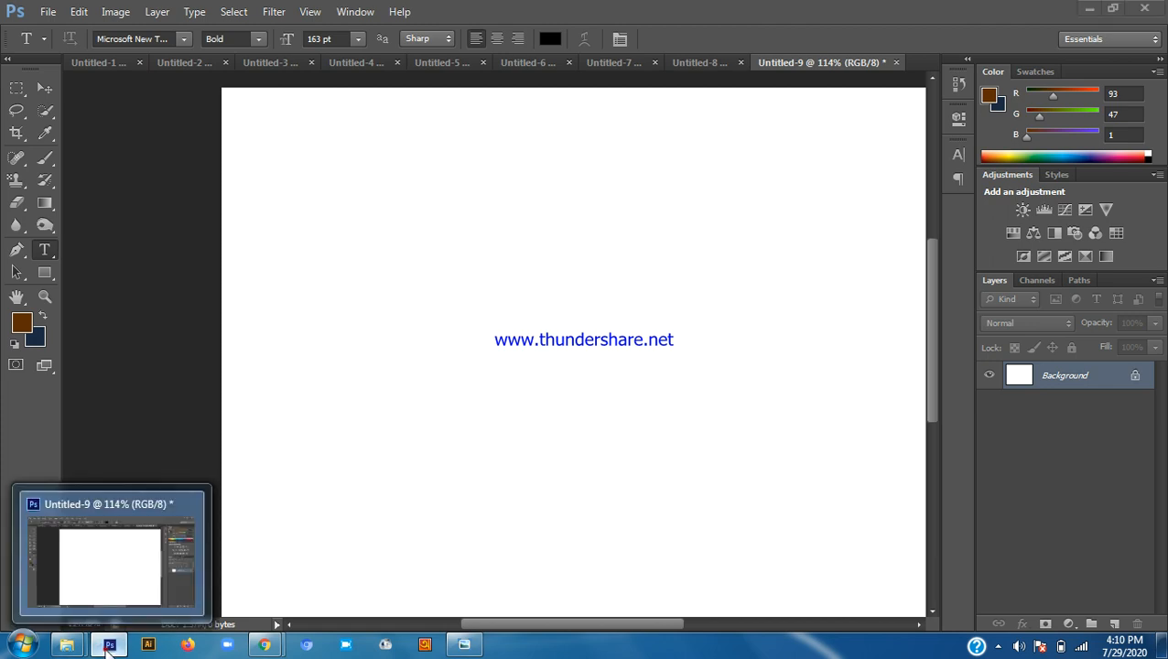
Switch to the Google Meet call in Chrome and look through the list of participants
click(108, 644)
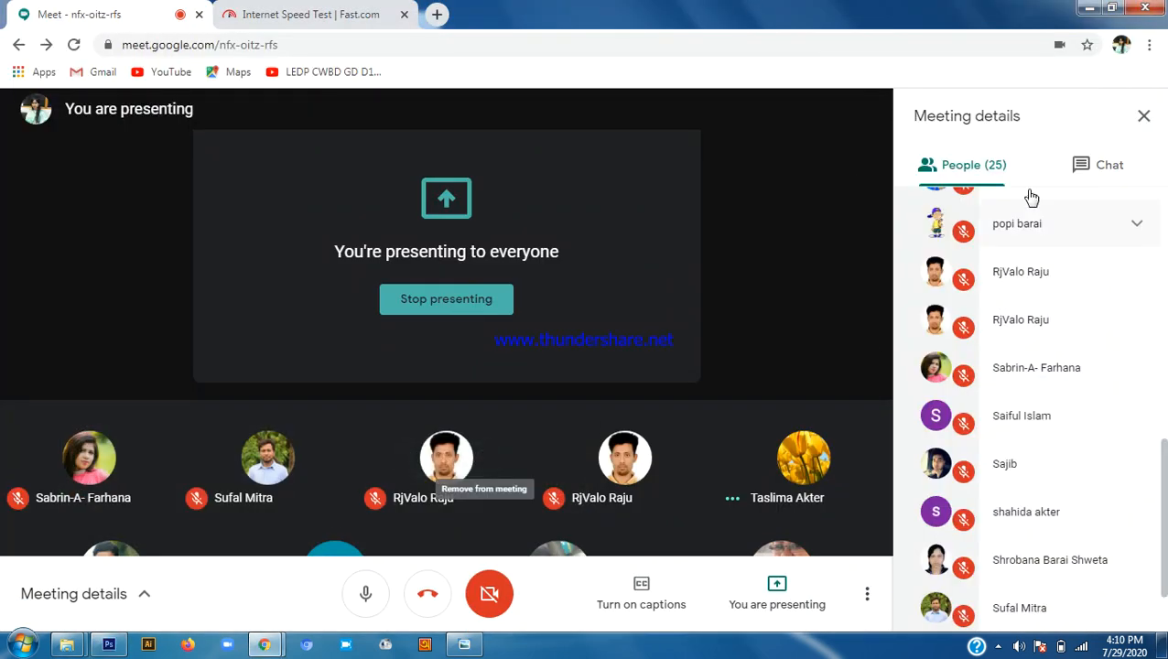
scroll(1076, 288, down, 1)
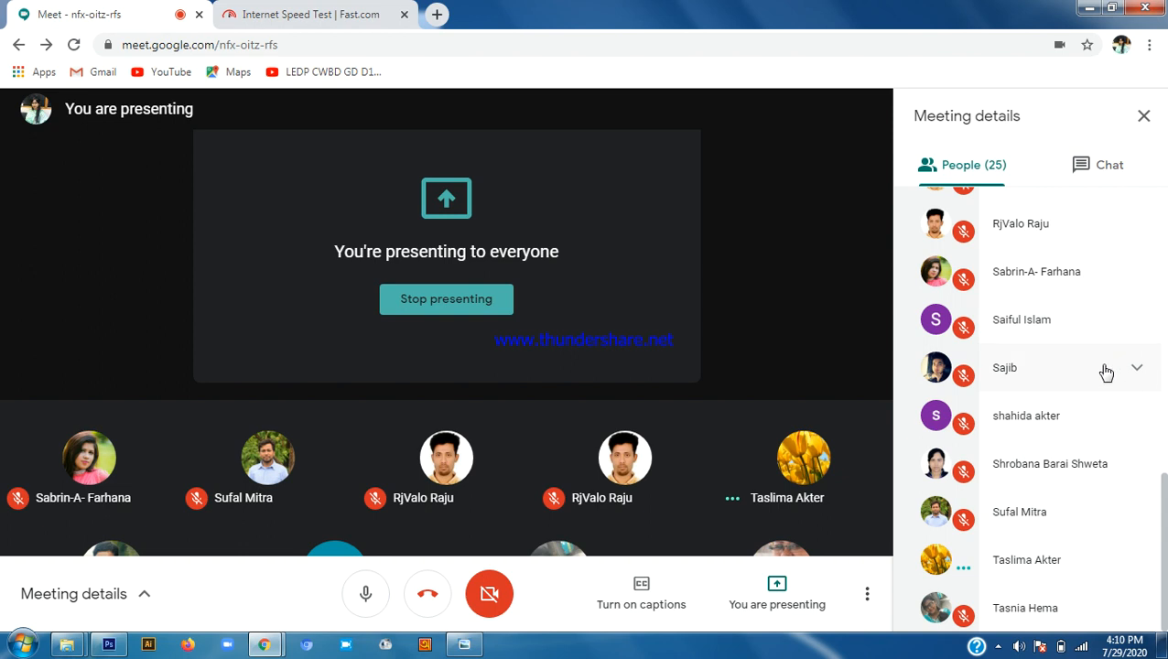
scroll(1103, 373, up, 4)
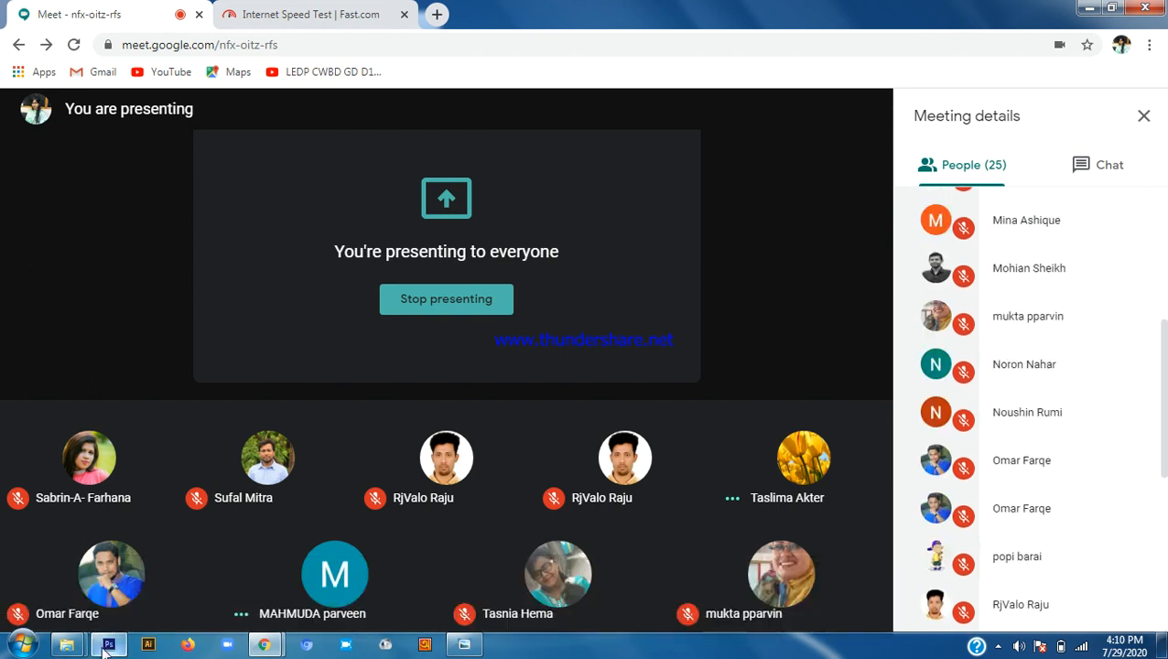
Switch back to Photoshop, add the horizontal text "Hello" and move it toward the middle of the canvas
click(108, 644)
click(423, 322)
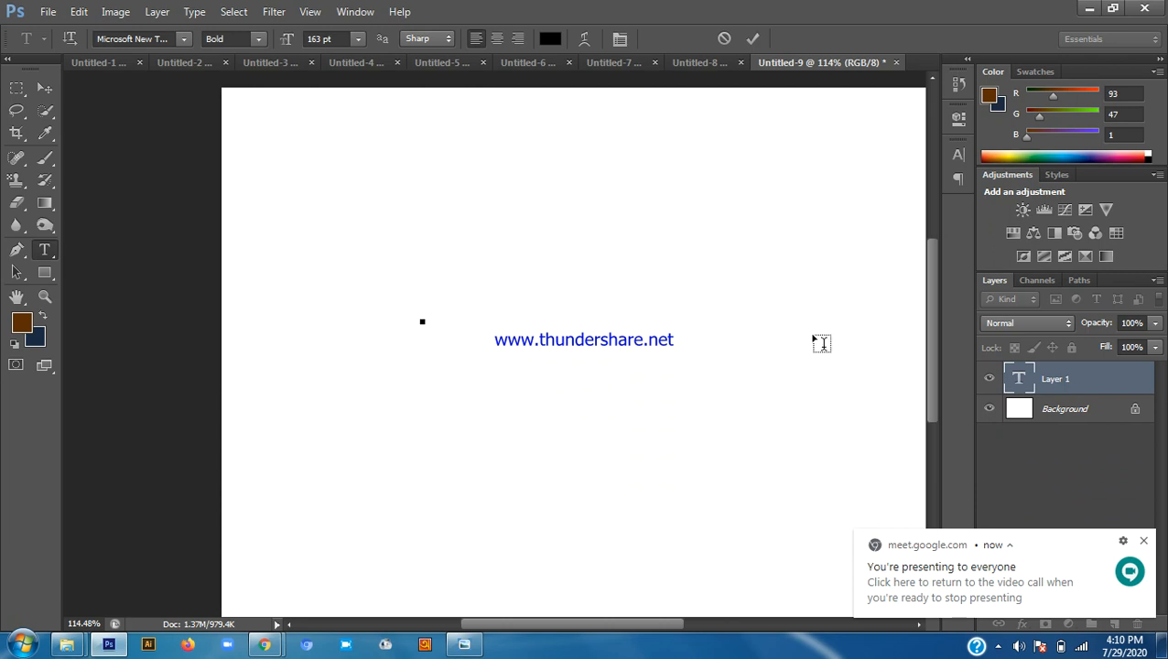
text(Hello)
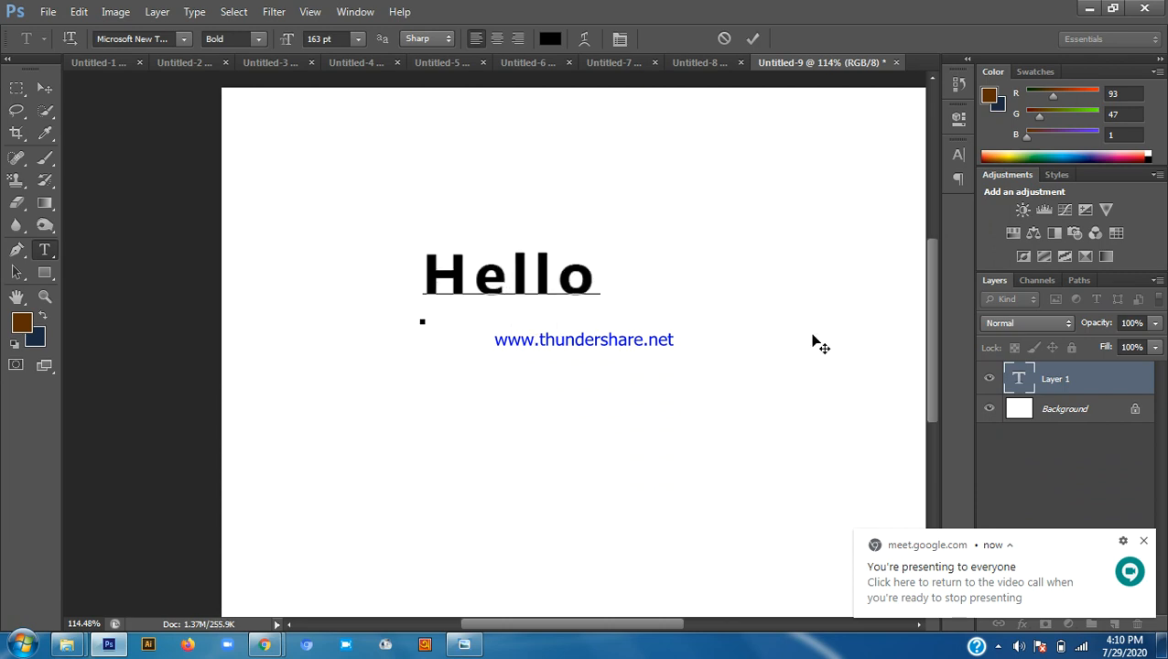
click(44, 88)
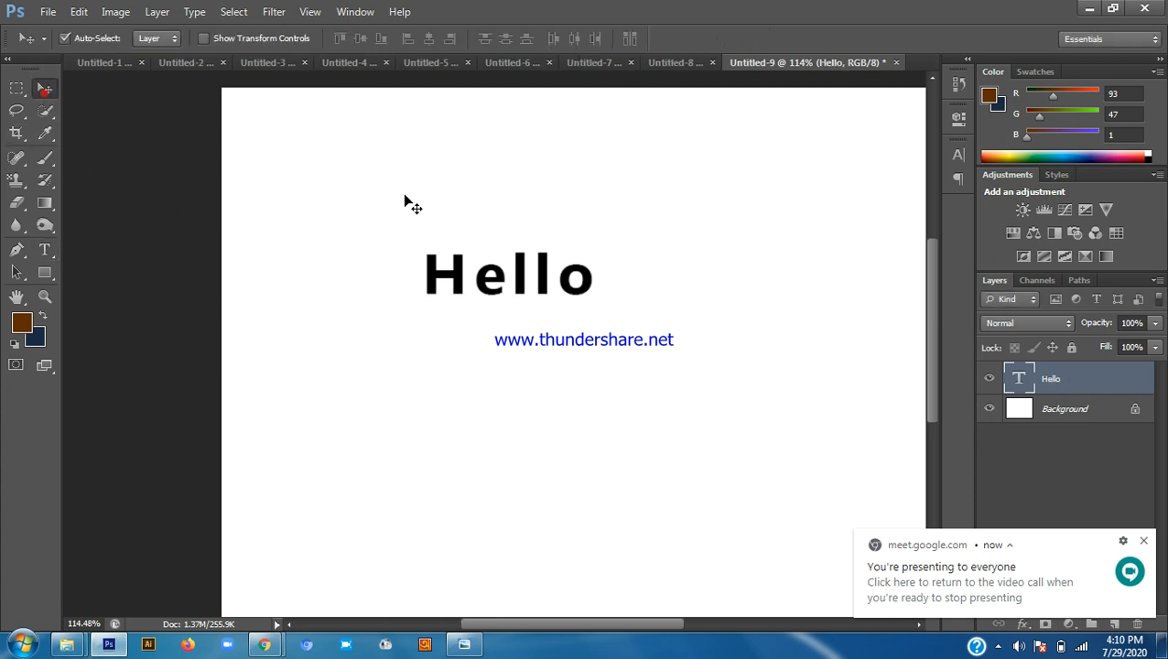
drag(456, 287, 546, 351)
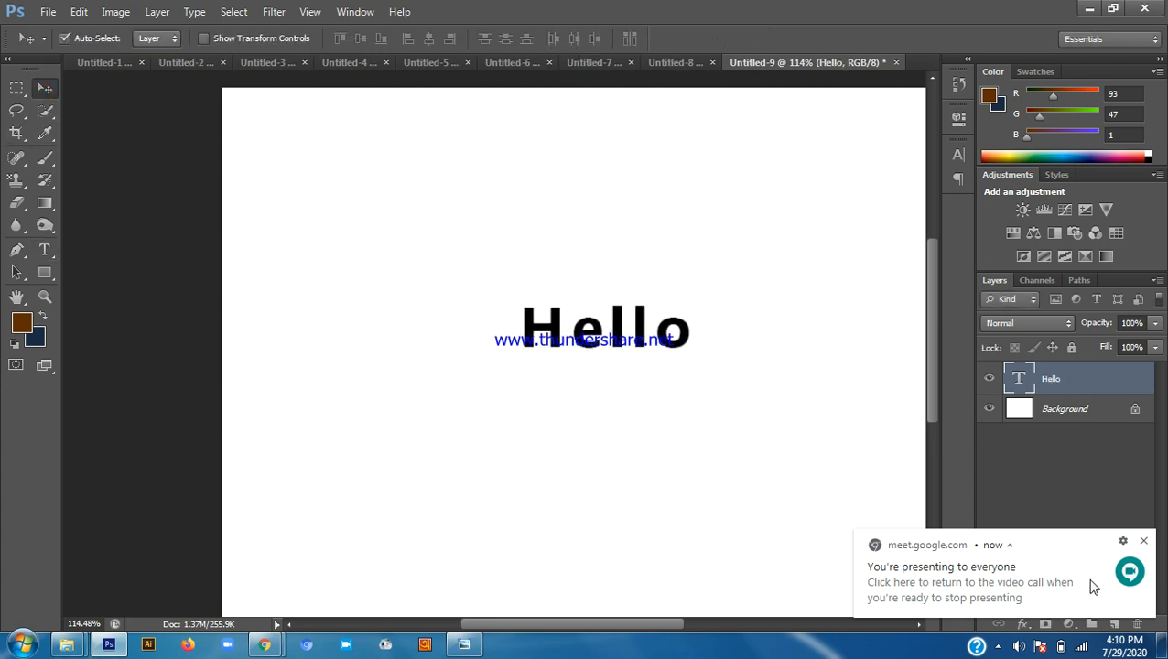
click(1144, 542)
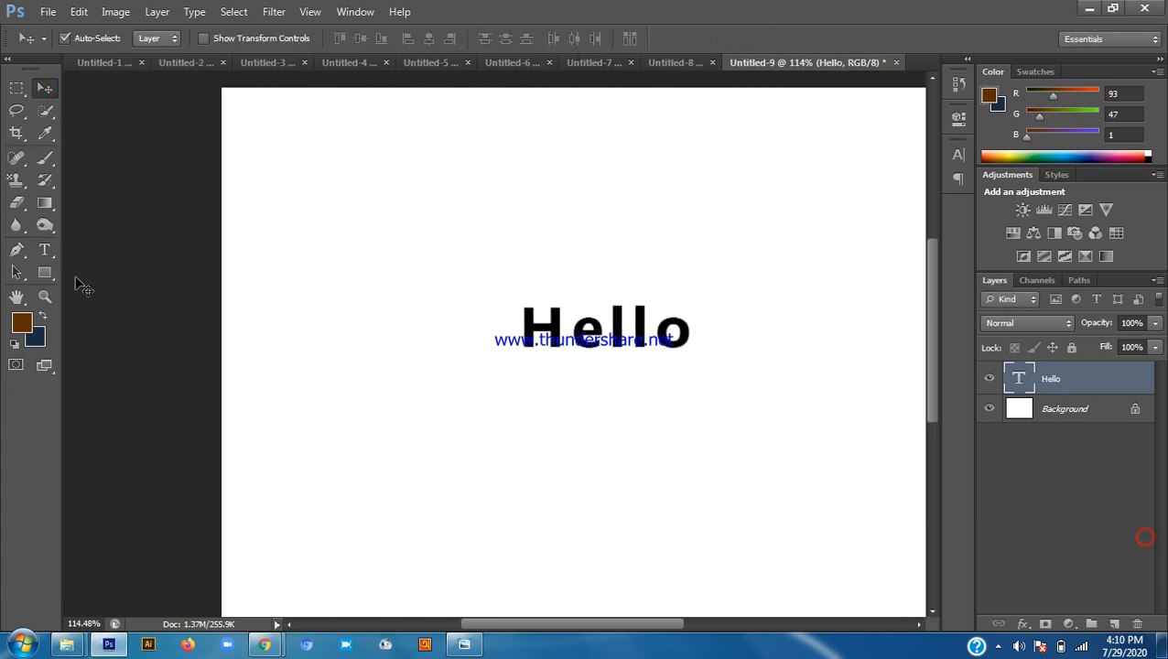
Try the Gradient tool on the live "Hello" text, and move the text slightly lower on the canvas
click(45, 203)
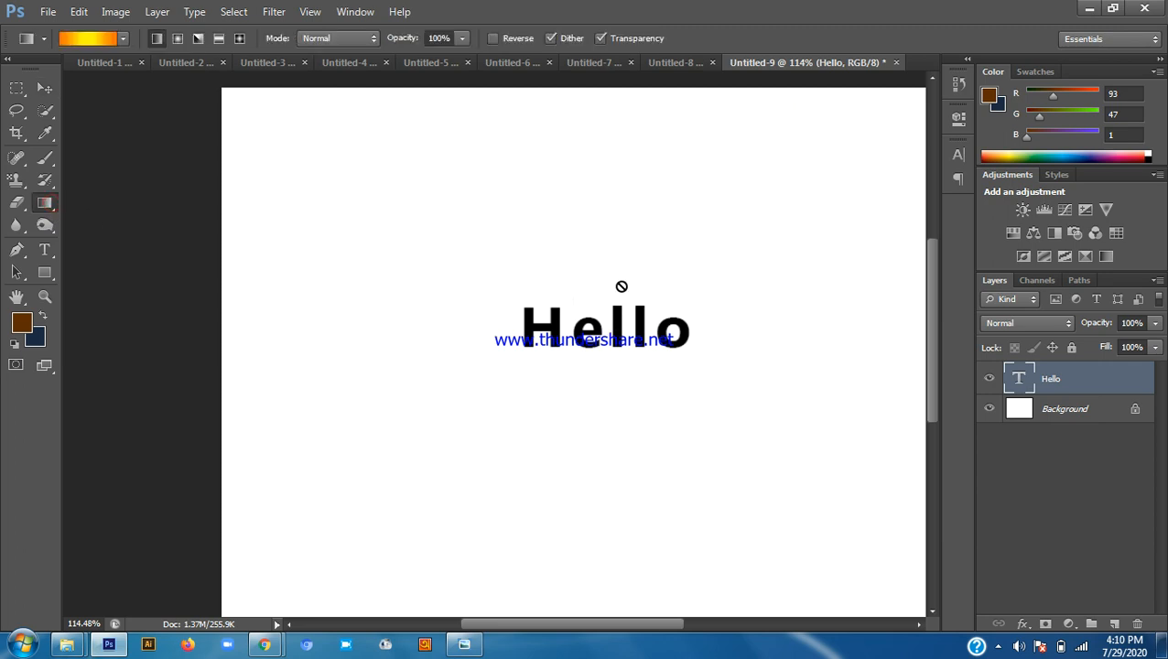
click(45, 88)
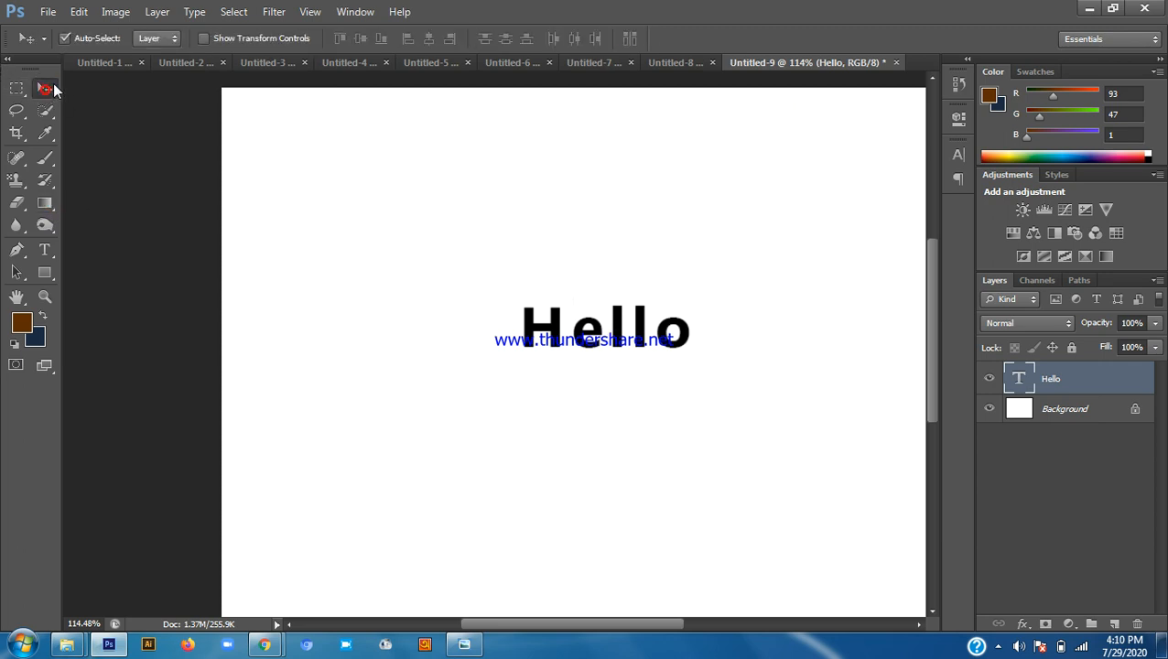
drag(567, 304, 579, 321)
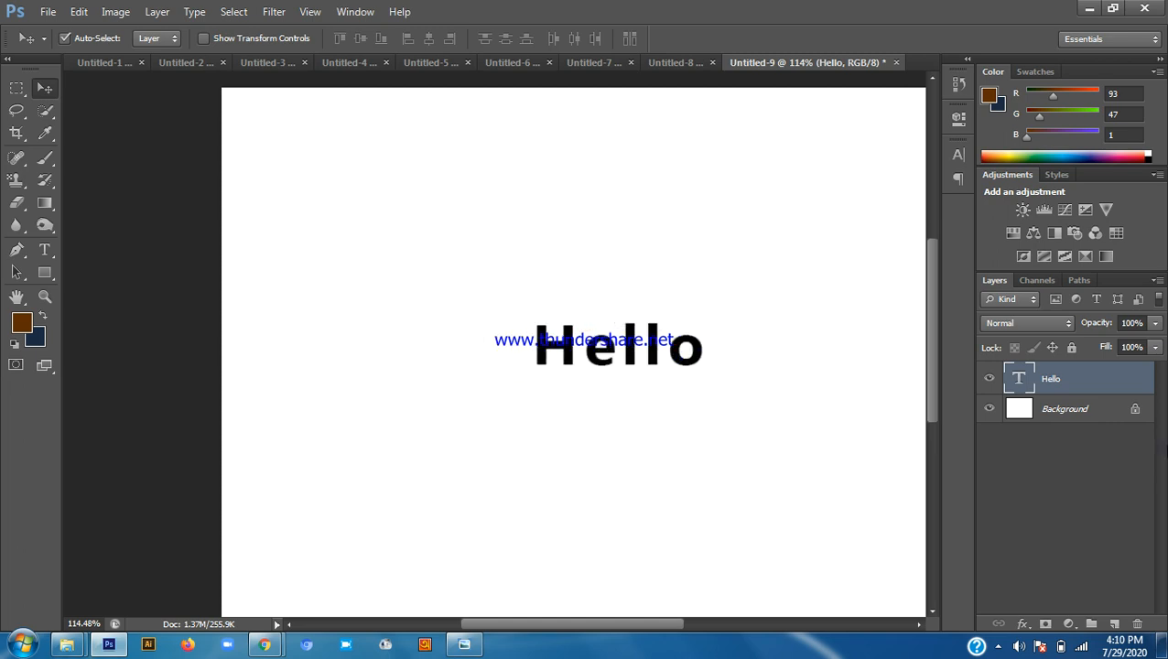
Rasterize the "Hello" type layer
click(989, 379)
click(990, 379)
right_click(1082, 387)
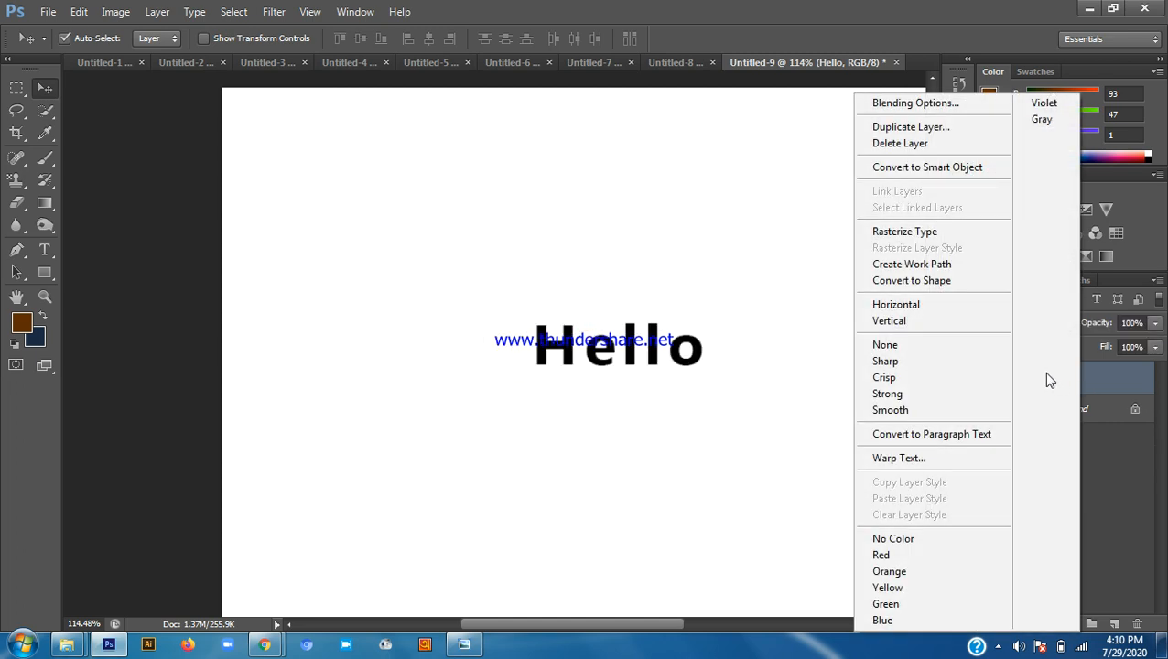
click(929, 236)
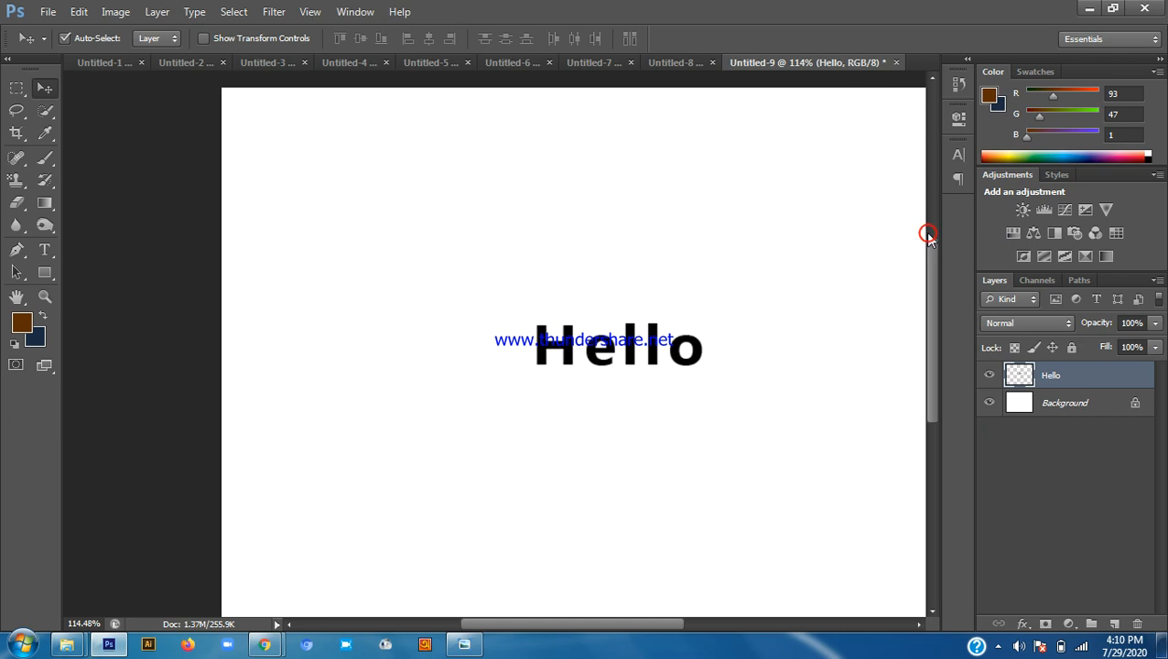
Load the letter shapes of the rasterized "Hello" layer as a selection
click(996, 376)
right_click(997, 376)
ctrl+click(1019, 376)
scroll(700, 342, up, 2)
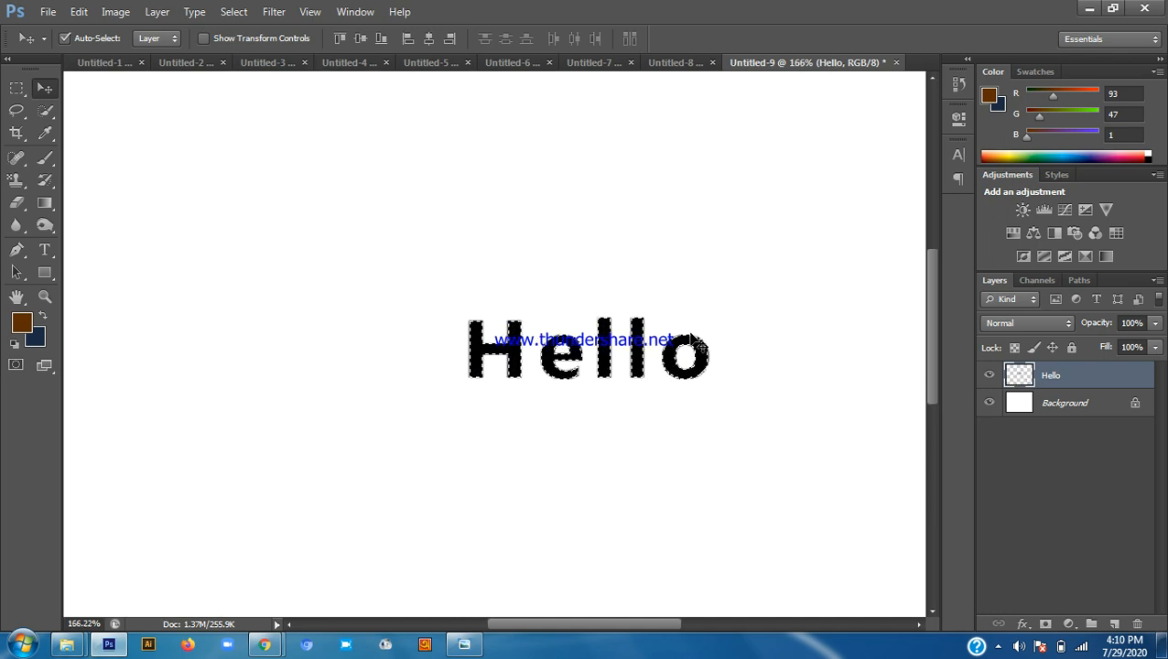
scroll(700, 342, up, 3)
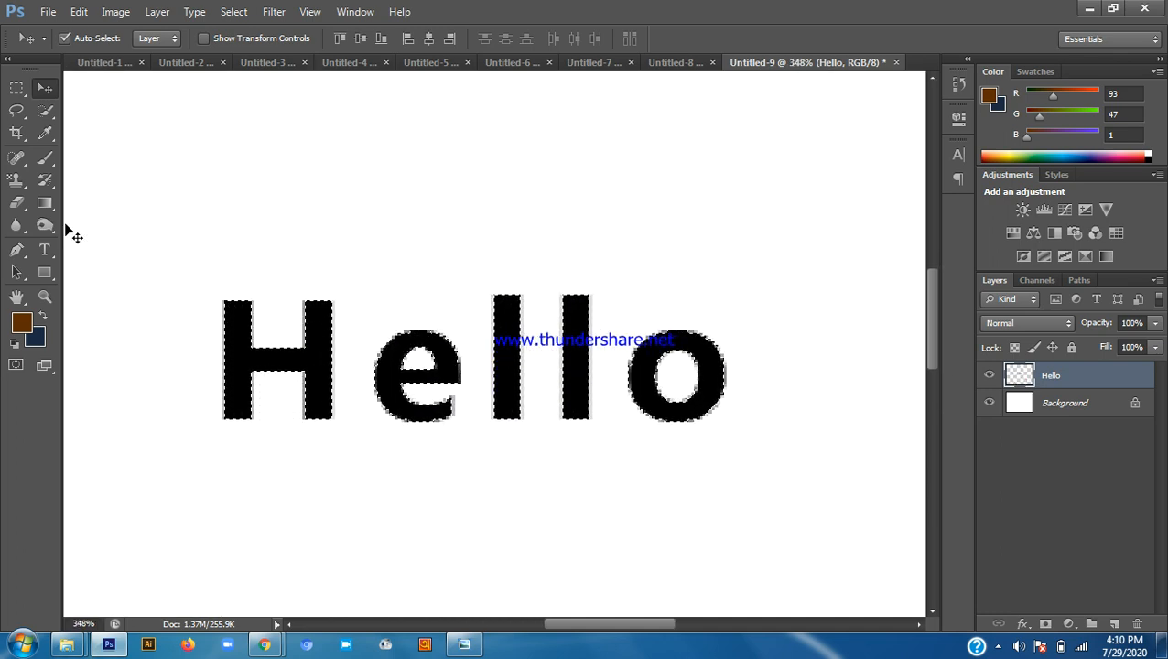
Fill the selected "Hello" letters from H to o with the orange-yellow-orange linear gradient and deselect them
click(45, 203)
drag(229, 367, 710, 366)
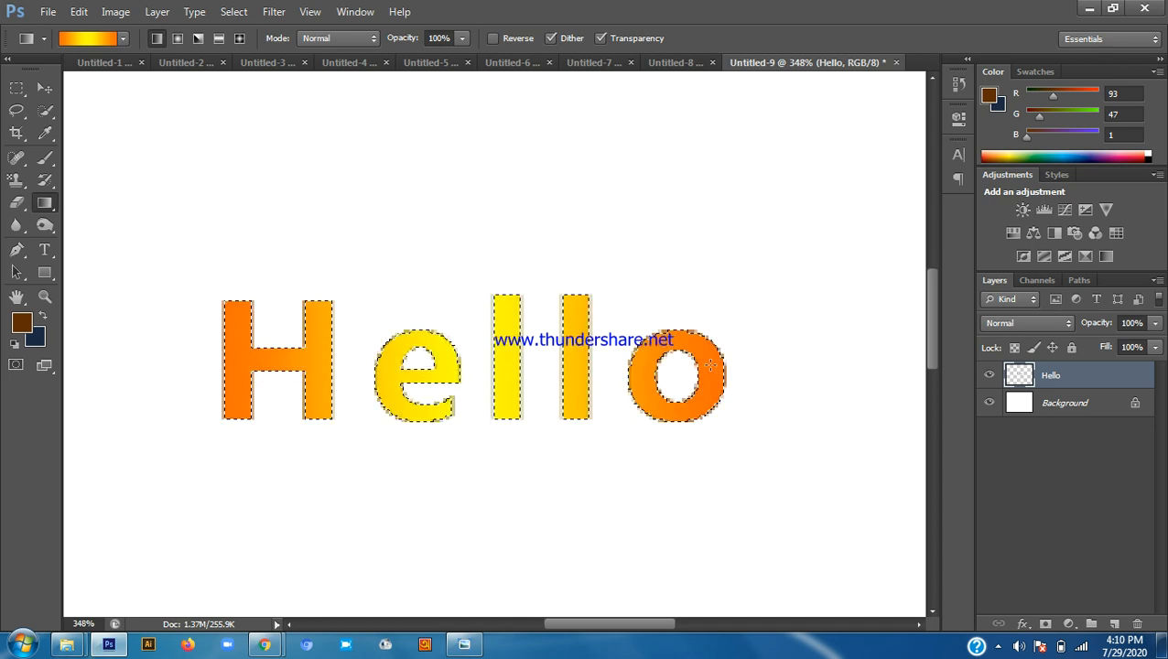
scroll(698, 341, down, 2)
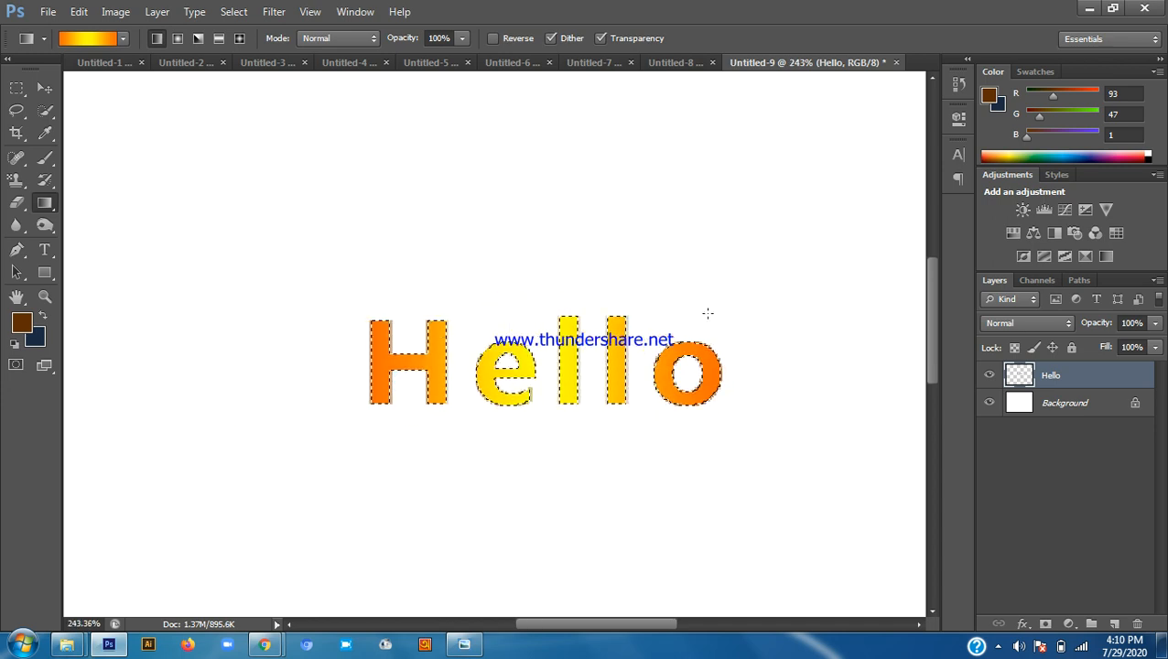
key(ctrl+d)
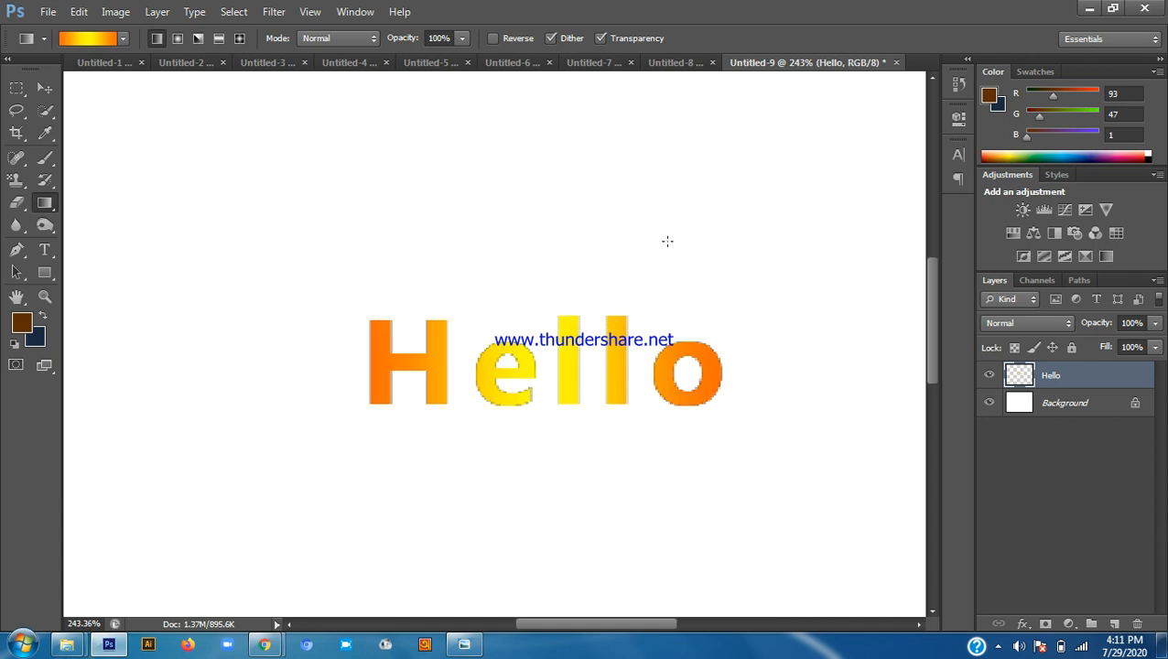
click(44, 88)
scroll(233, 183, down, 3)
scroll(495, 393, down, 3)
scroll(508, 354, up, 4)
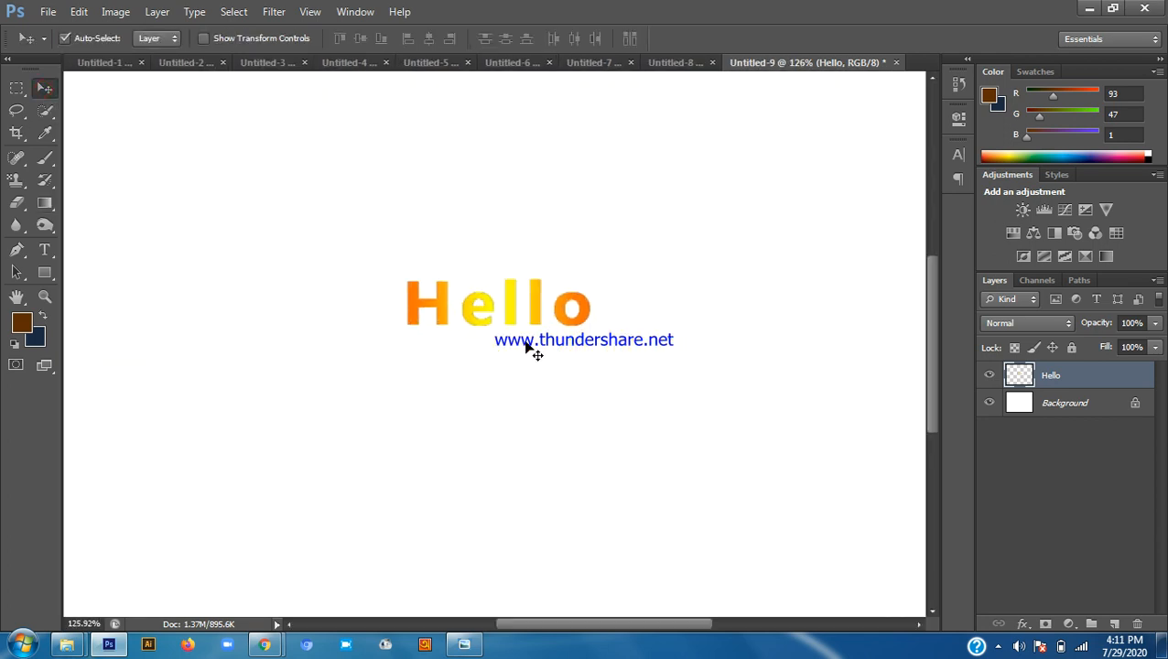
Switch to the Google Meet call in Chrome and look through the list of participants
mouse_move(265, 644)
click(181, 548)
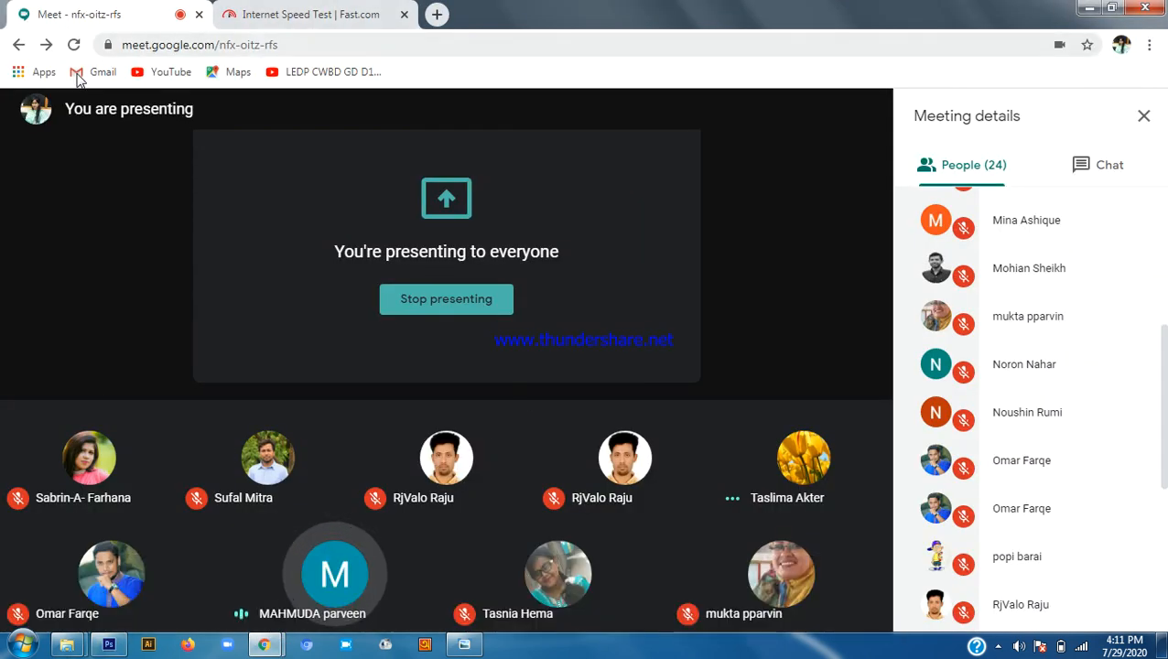
scroll(1082, 341, down, 4)
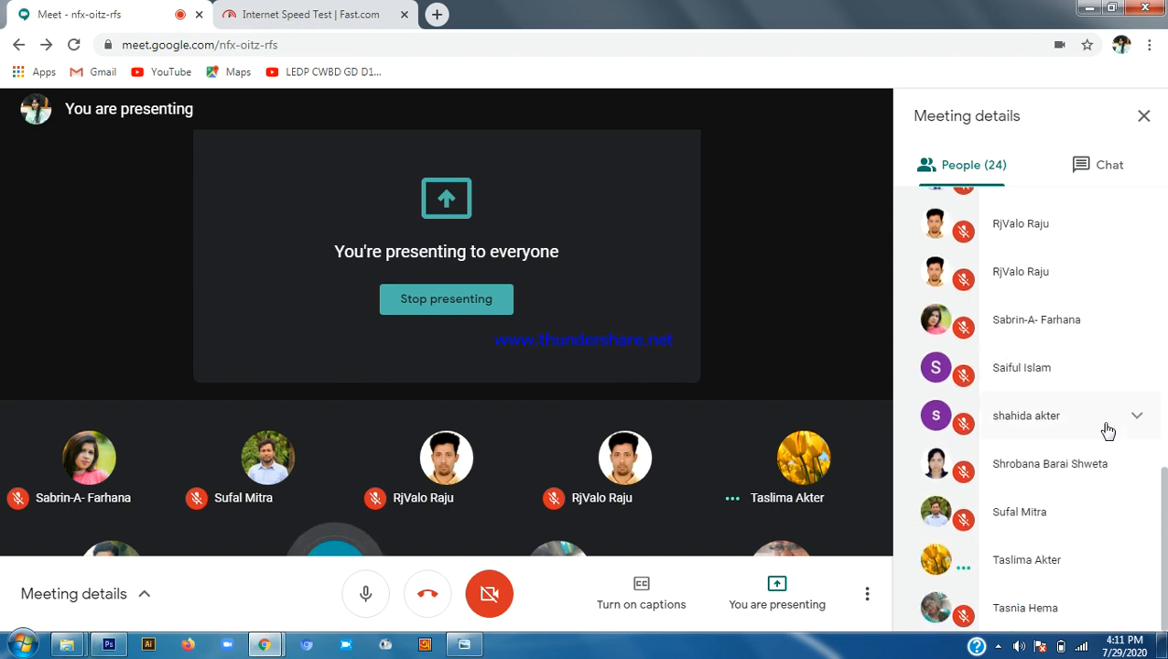
scroll(1108, 427, up, 5)
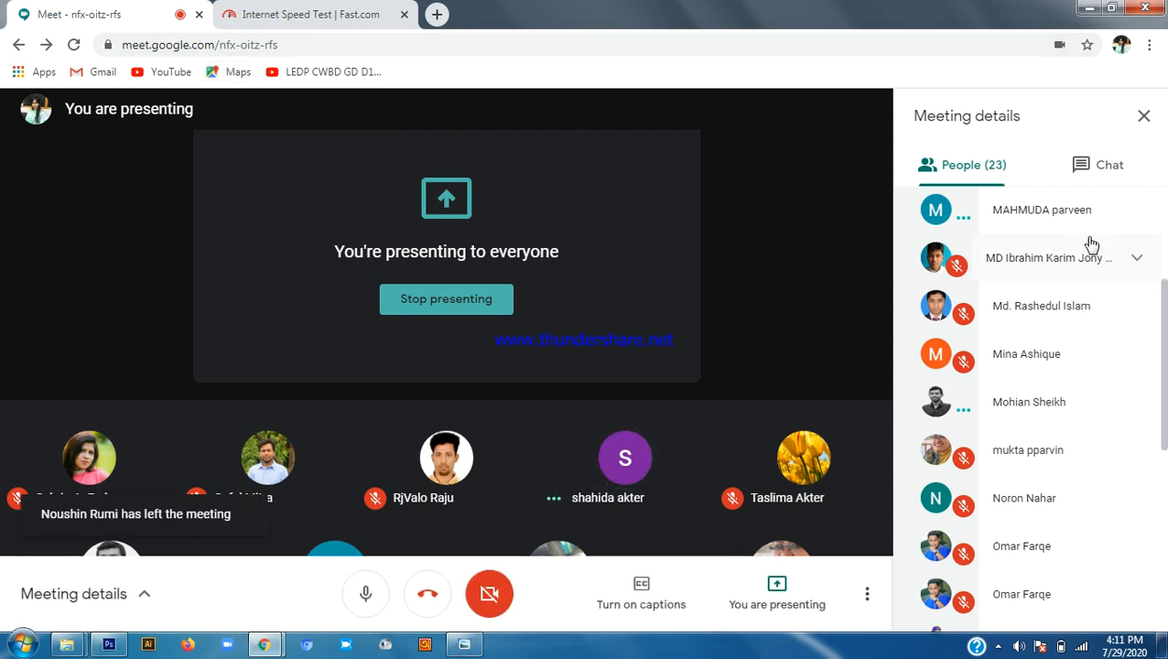
Switch back to Photoshop, move the gradient "Hello" text slightly to the right on the canvas, and show its Free Transform box
click(109, 645)
key(ctrl+0)
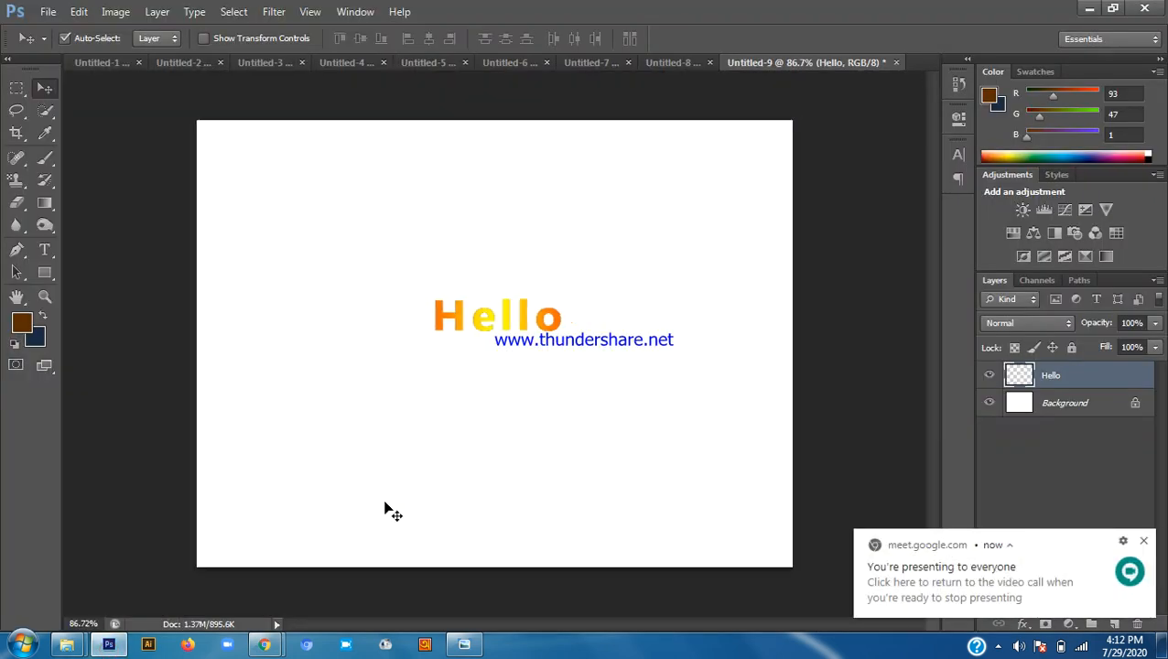
key(ctrl+0)
drag(397, 266, 600, 326)
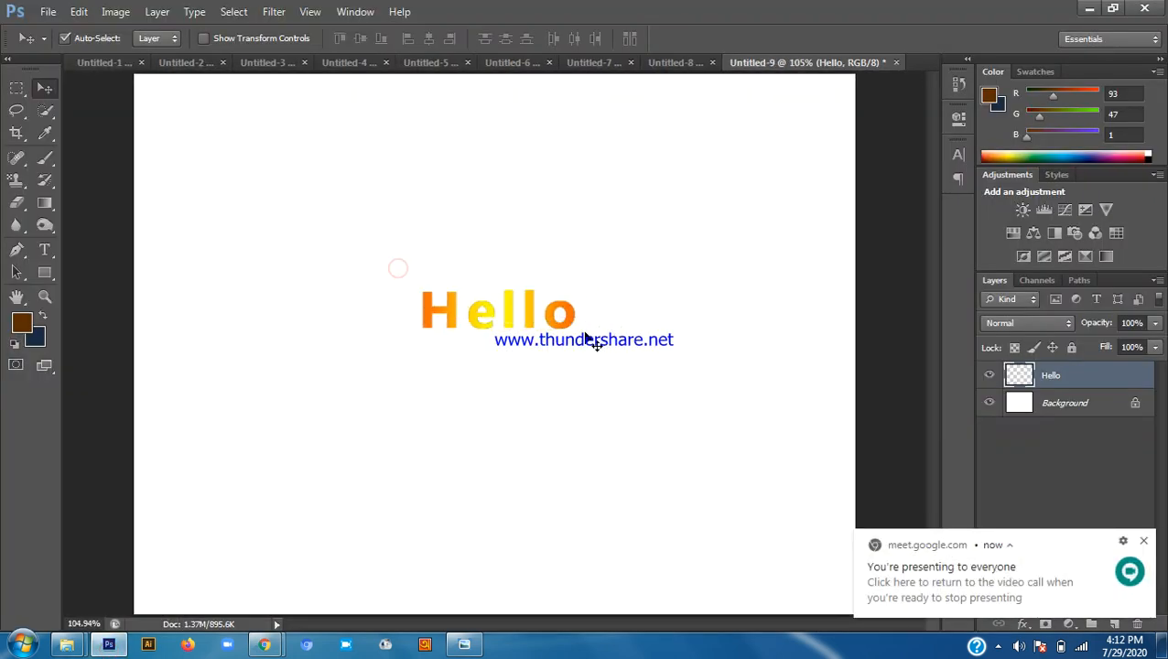
mouse_move(531, 315)
mouse_down()
mouse_move(468, 347)
mouse_move(581, 310)
mouse_move(547, 316)
mouse_up()
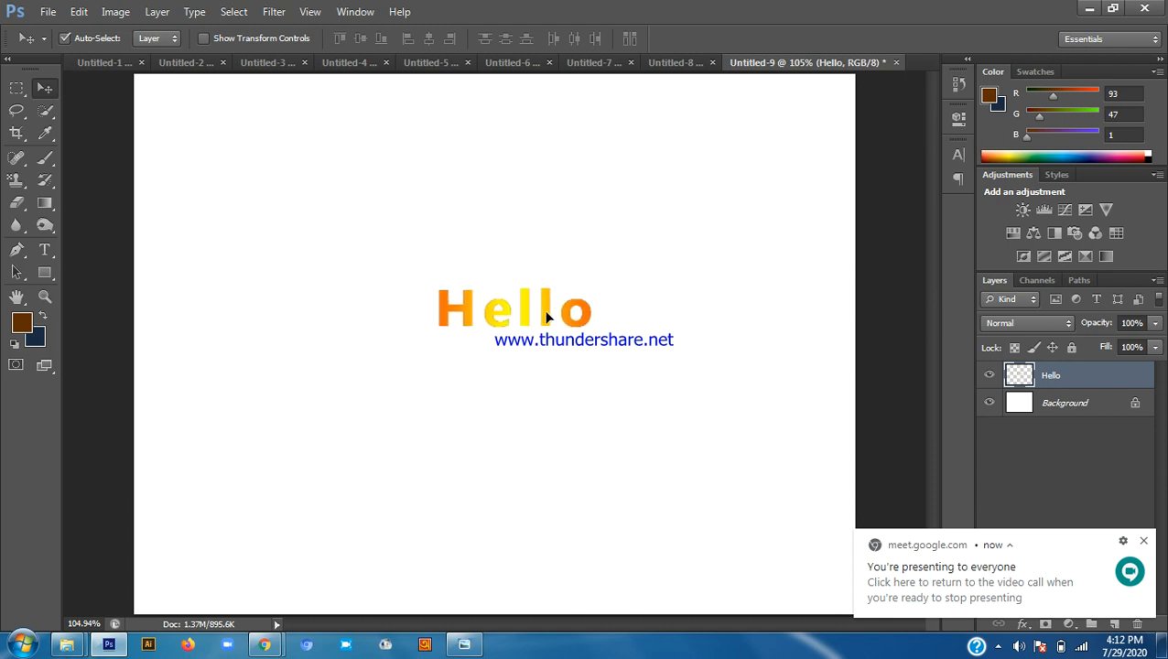
key(ctrl+t)
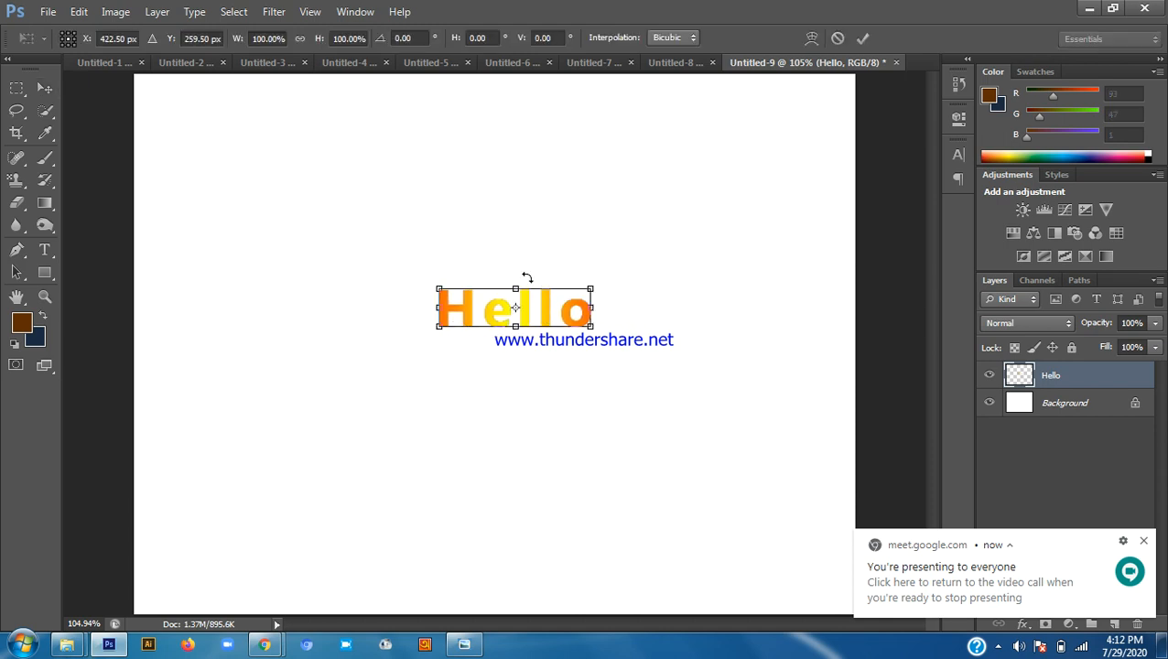
key(Return)
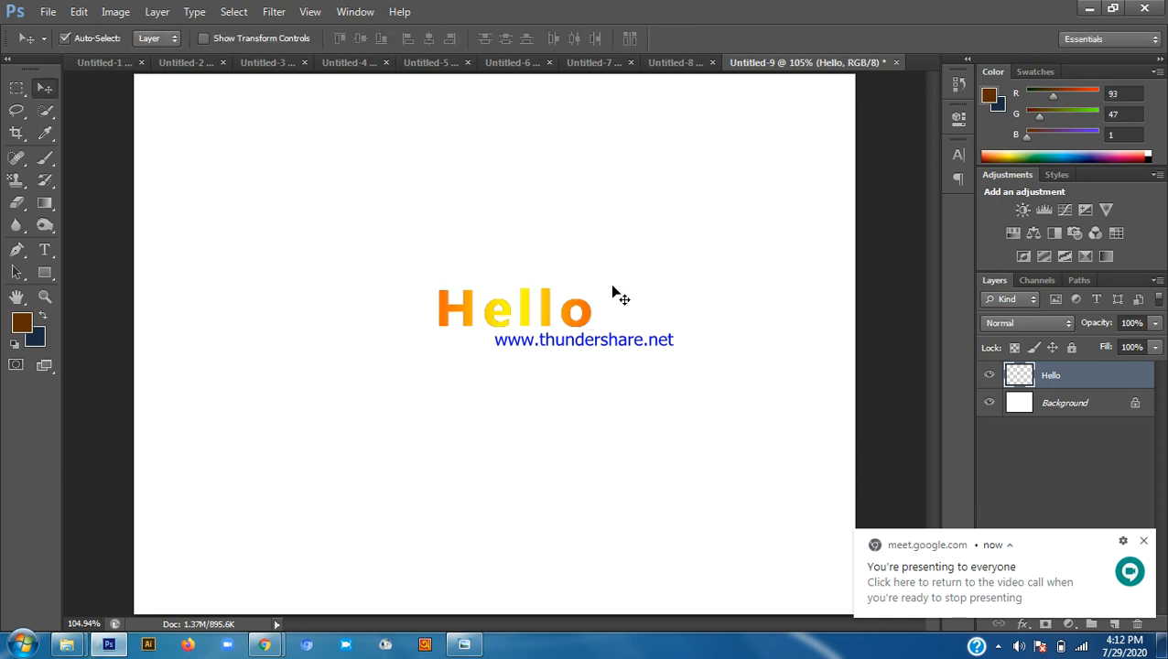
scroll(316, 221, down, 1)
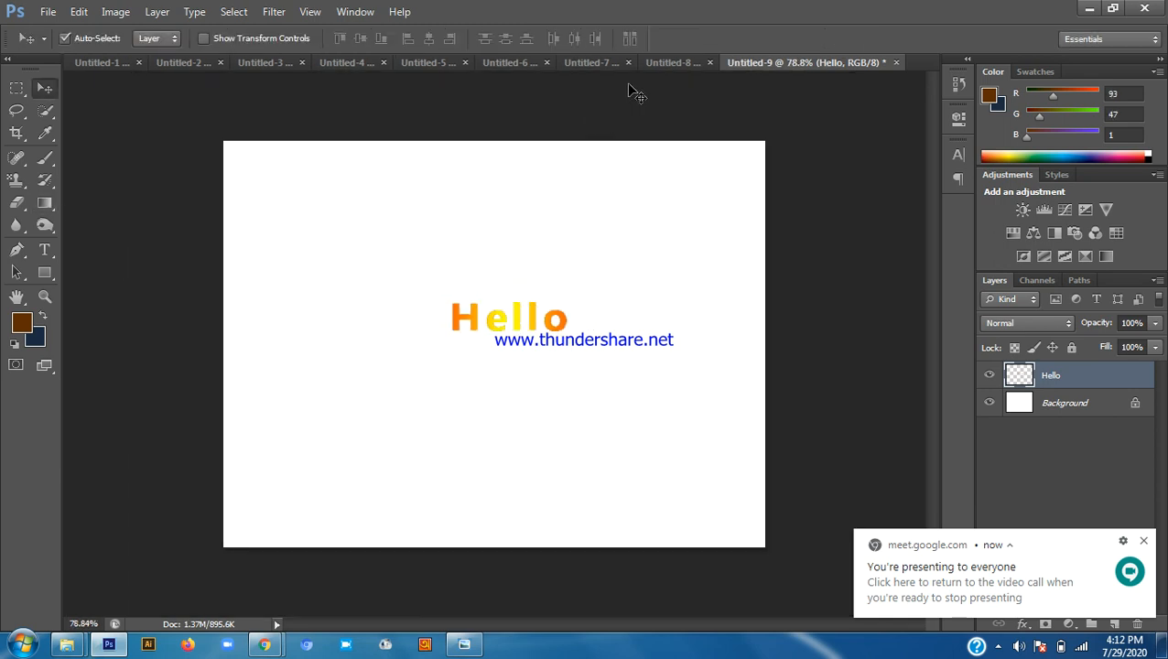
Look through the open documents Untitled-8, Untitled-7 and Untitled-6, and return to Untitled-9
click(656, 62)
scroll(564, 239, down, 1)
scroll(626, 215, up, 1)
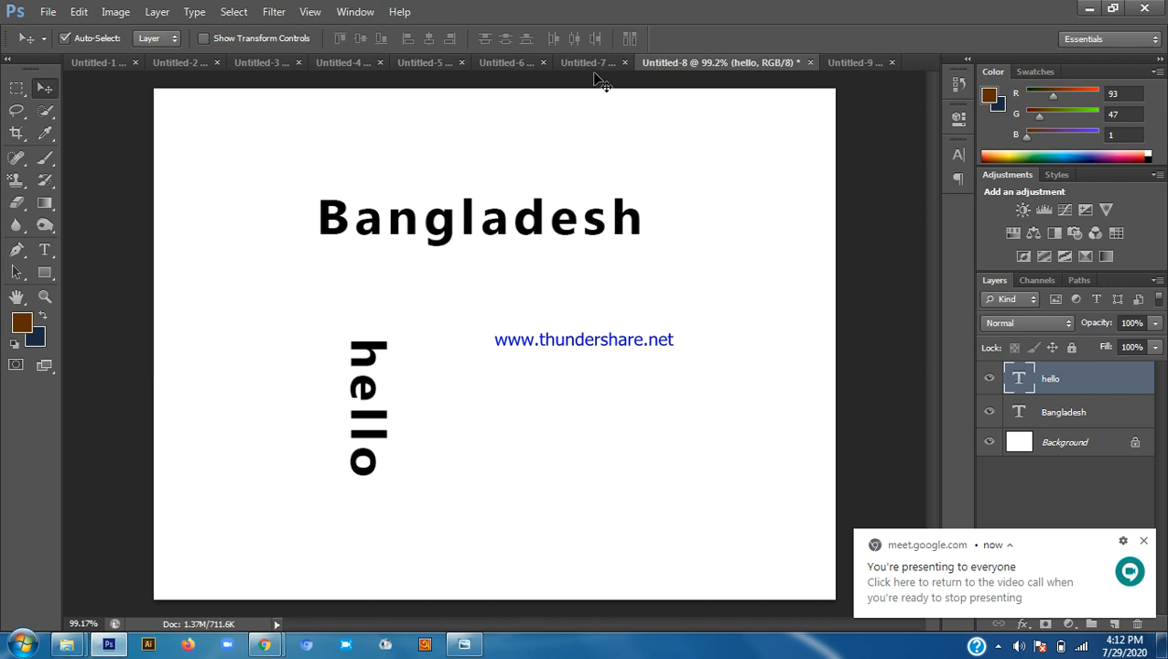
click(593, 63)
scroll(608, 216, down, 1)
scroll(733, 209, up, 2)
scroll(503, 321, down, 2)
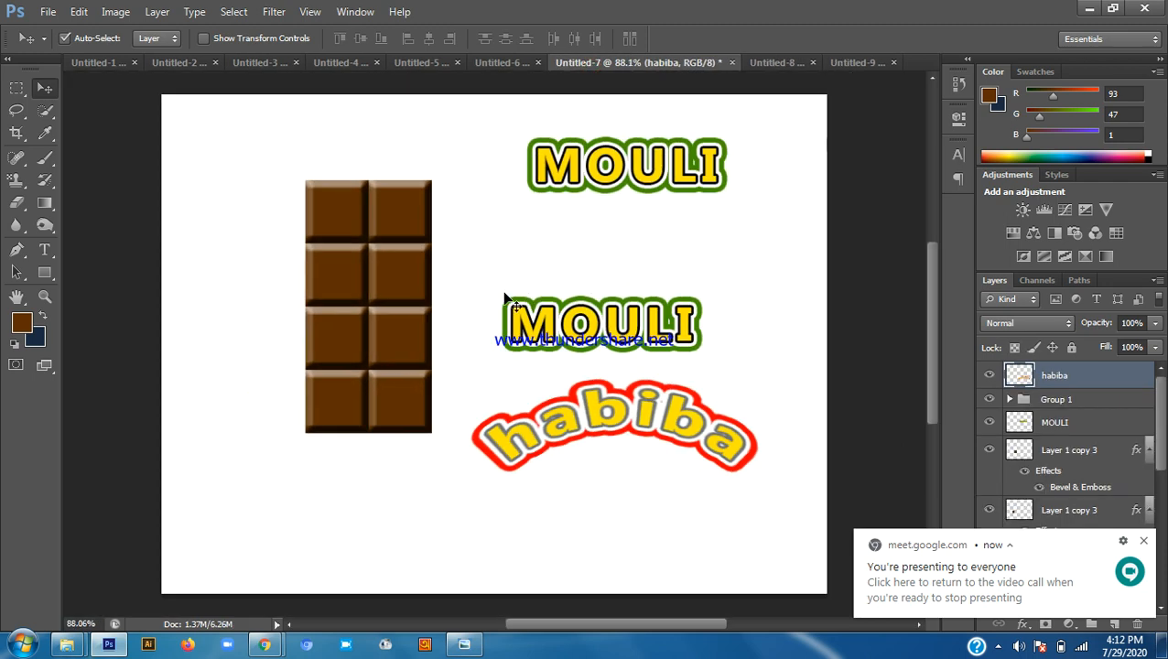
click(502, 62)
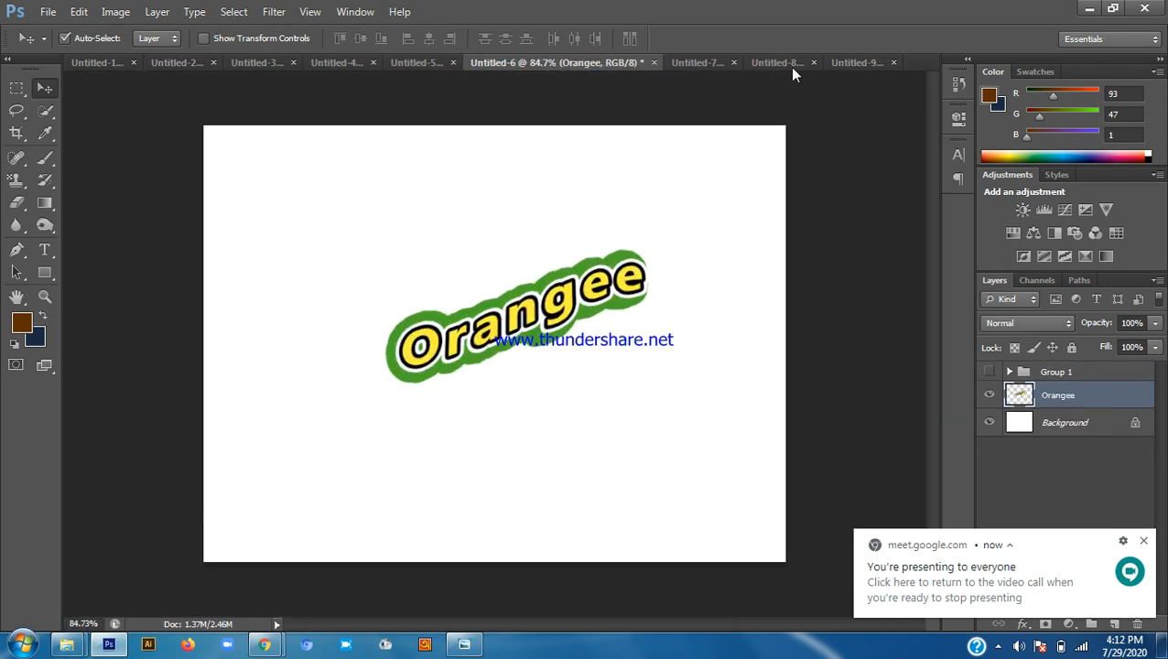
click(723, 63)
click(807, 59)
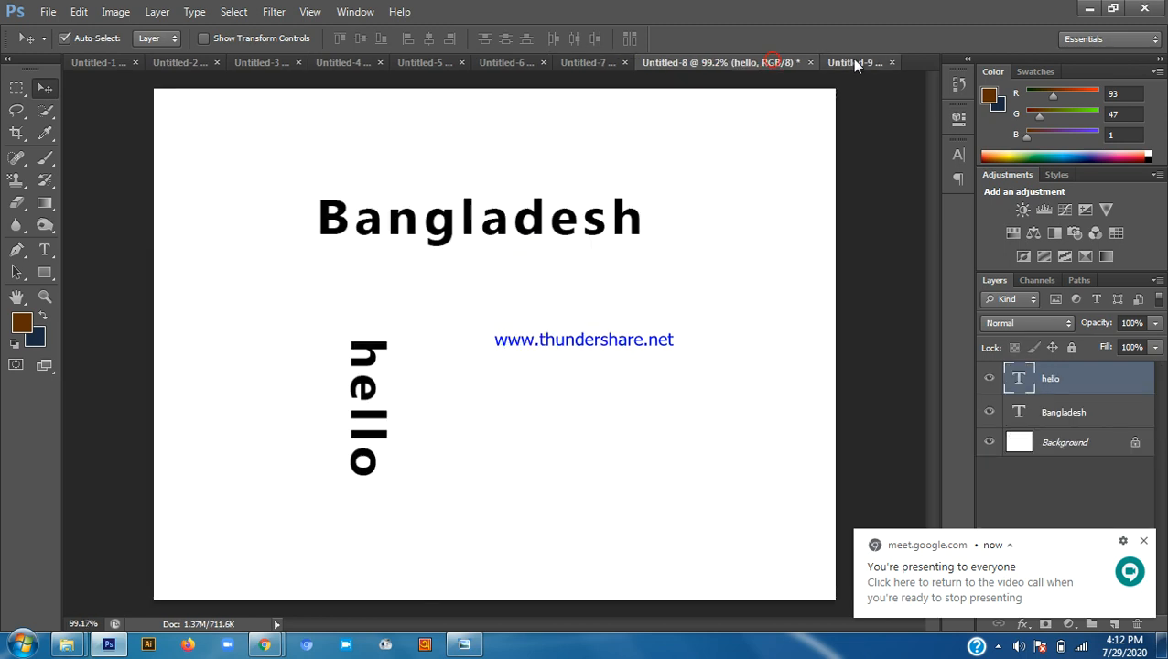
click(852, 58)
scroll(756, 164, up, 2)
scroll(651, 117, down, 2)
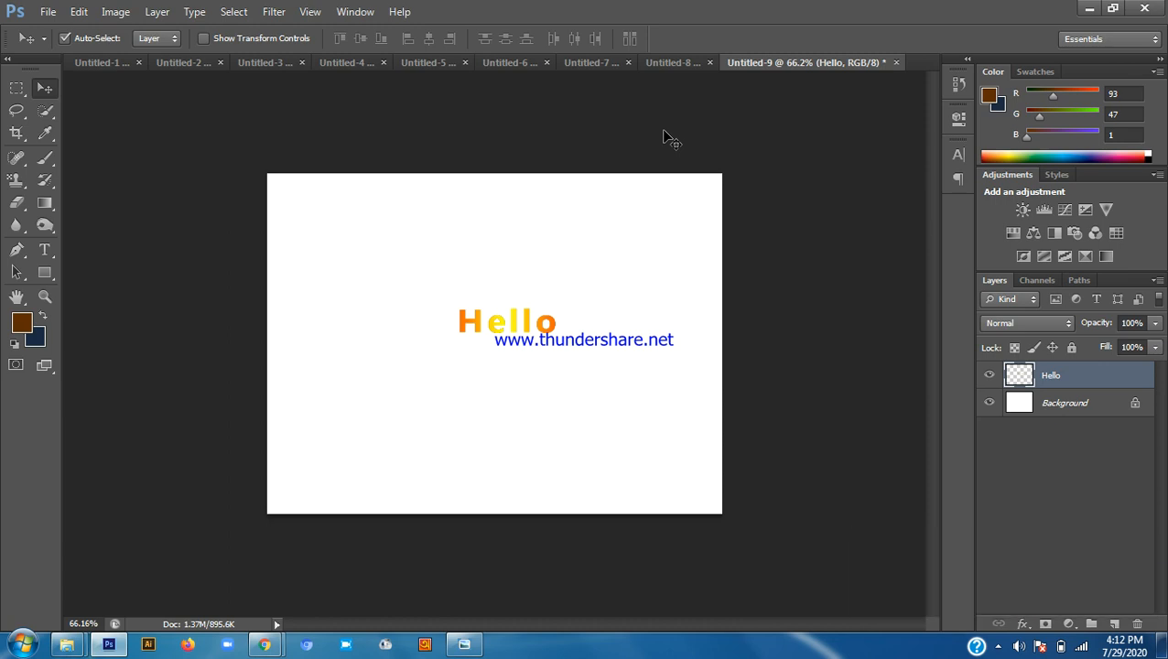
Create a new document from the Web preset at 800 x 600 pixels, 72 pixels/inch, RGB Color, with a white background
key(ctrl+n)
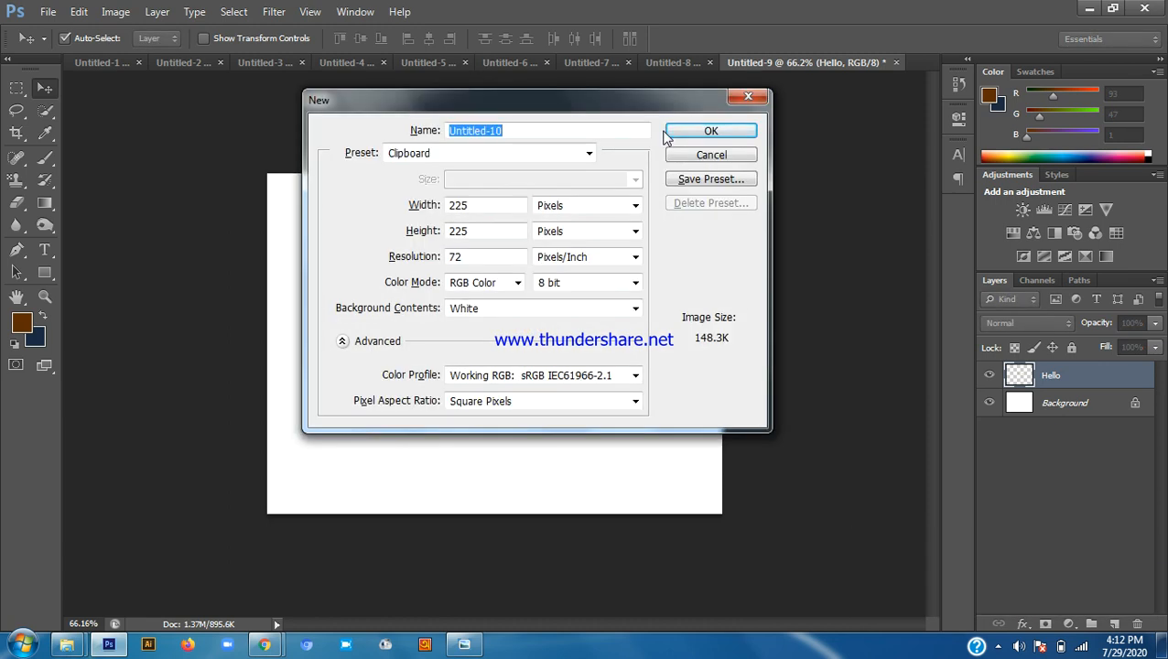
click(510, 152)
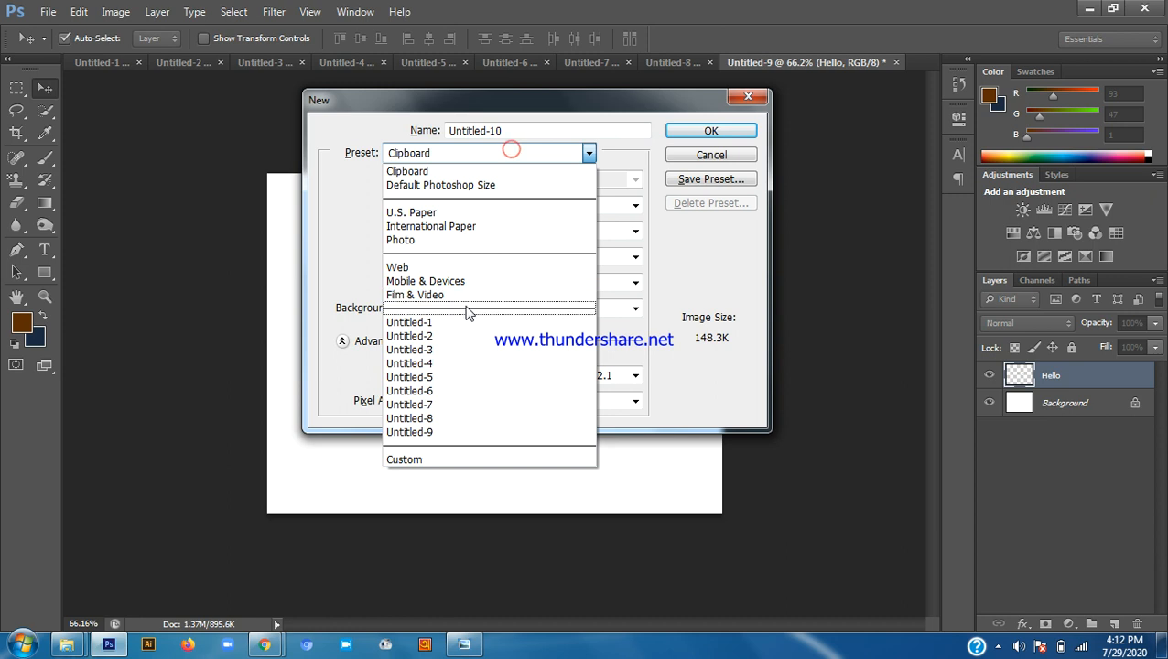
click(474, 266)
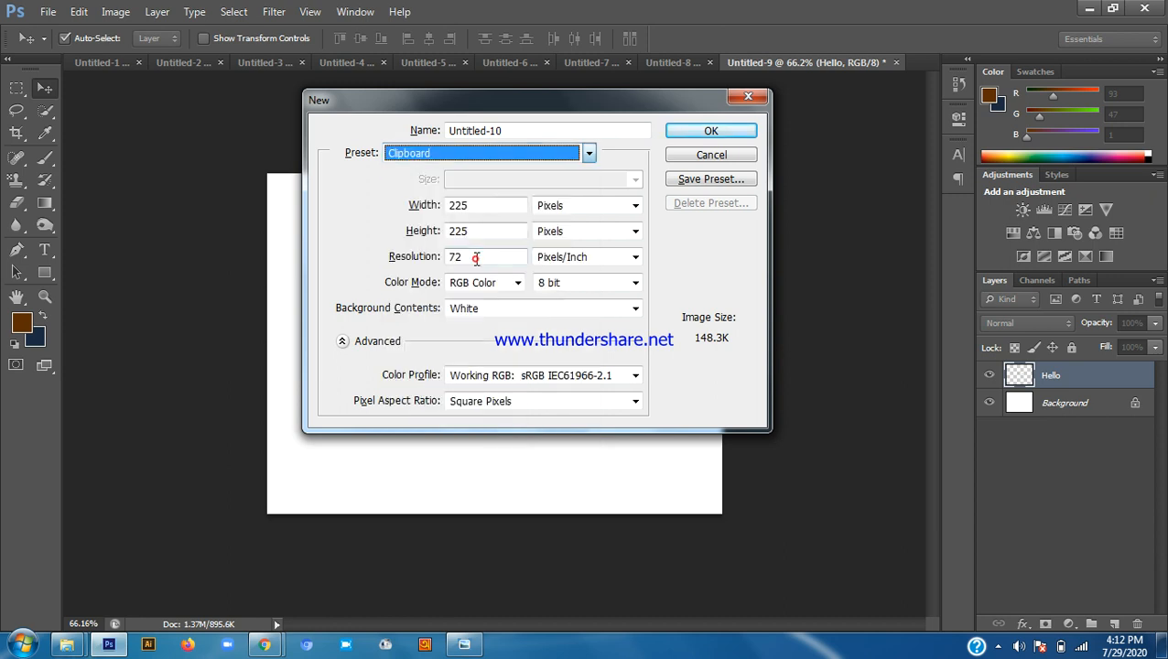
click(501, 151)
click(424, 267)
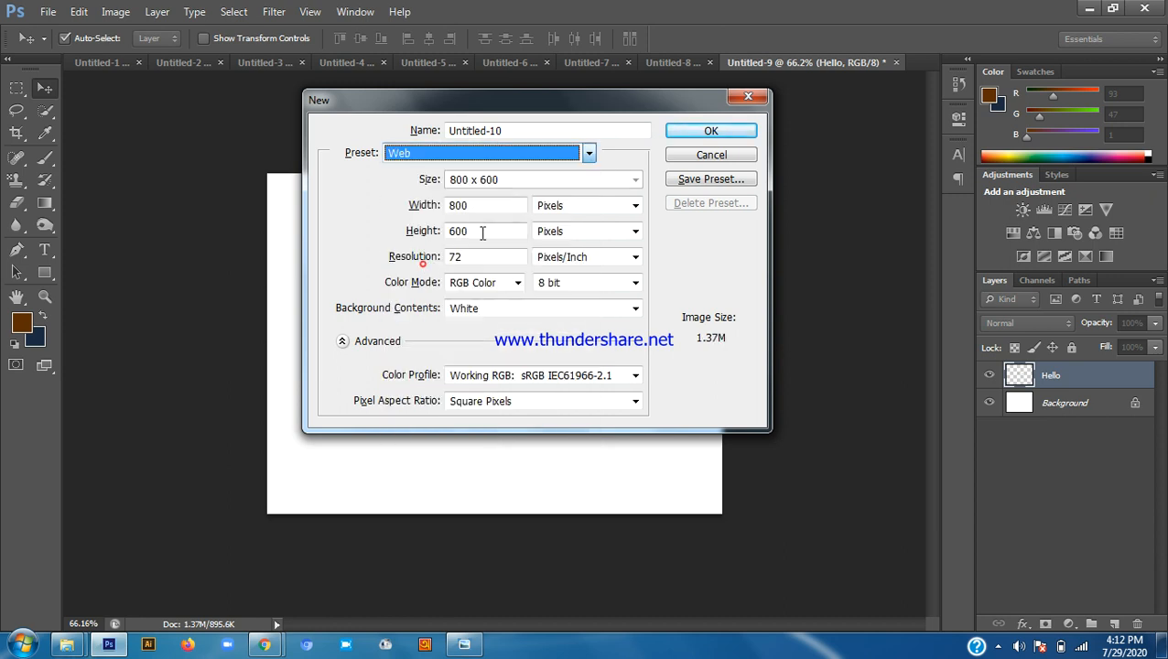
click(710, 135)
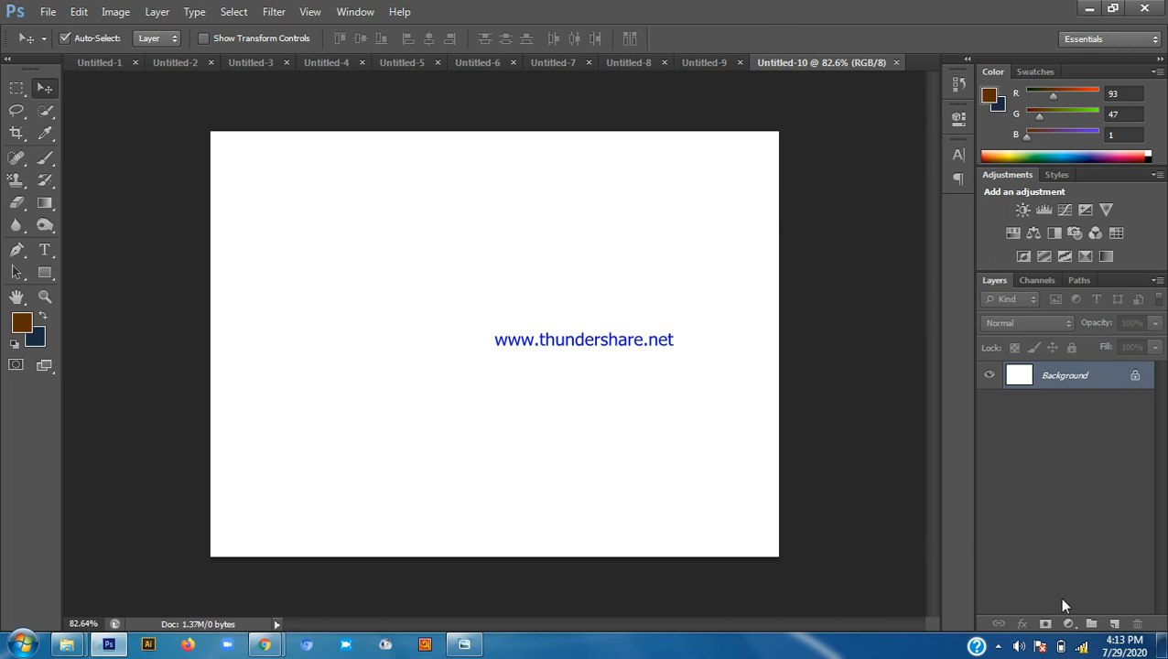
Check the wireless network connection status, and minimize Photoshop to refresh the desktop
click(1081, 646)
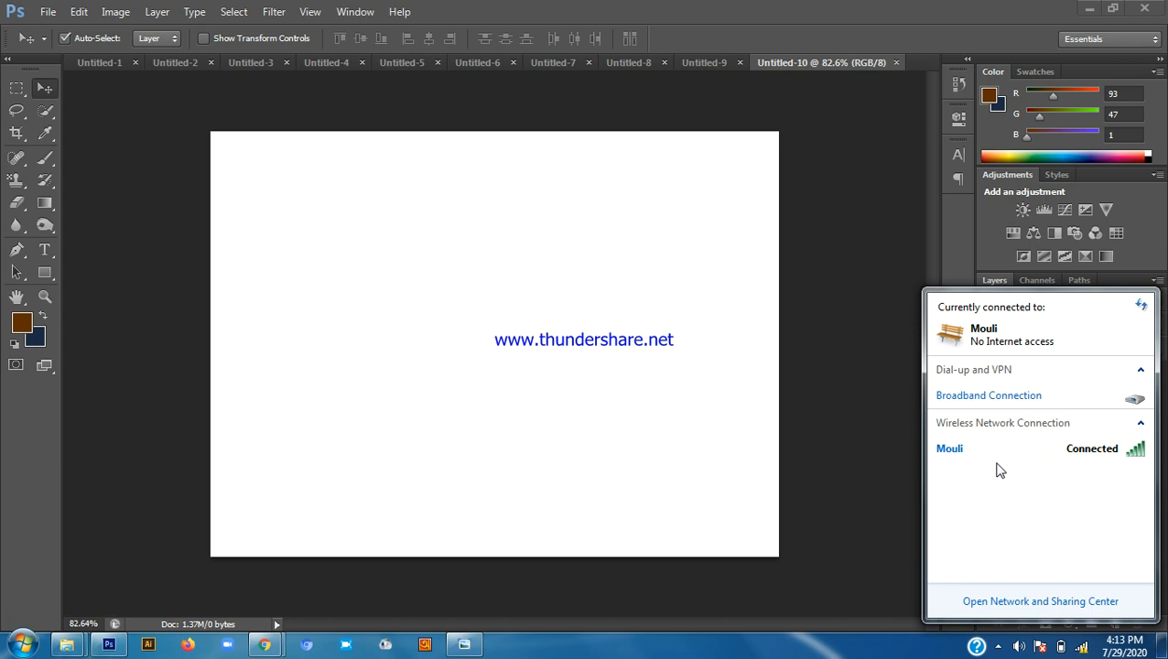
click(1065, 9)
click(1089, 8)
click(1086, 8)
right_click(722, 93)
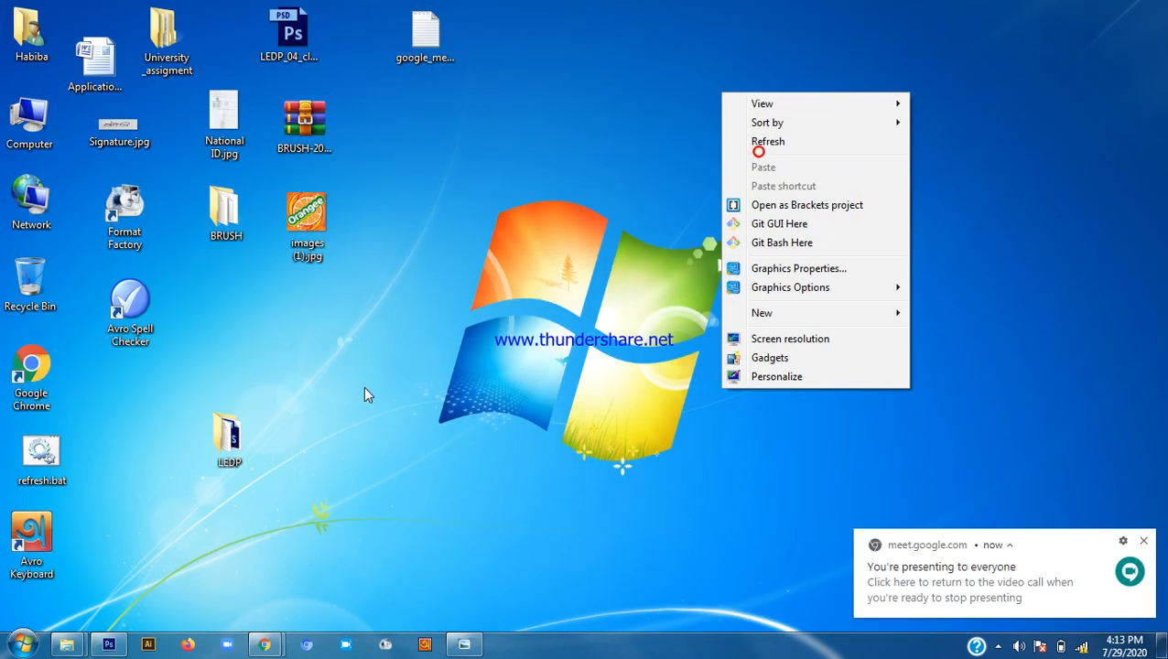
Switch to Chrome, rerun the internet speed test on fast.com, and check the network connection status
click(265, 644)
click(152, 549)
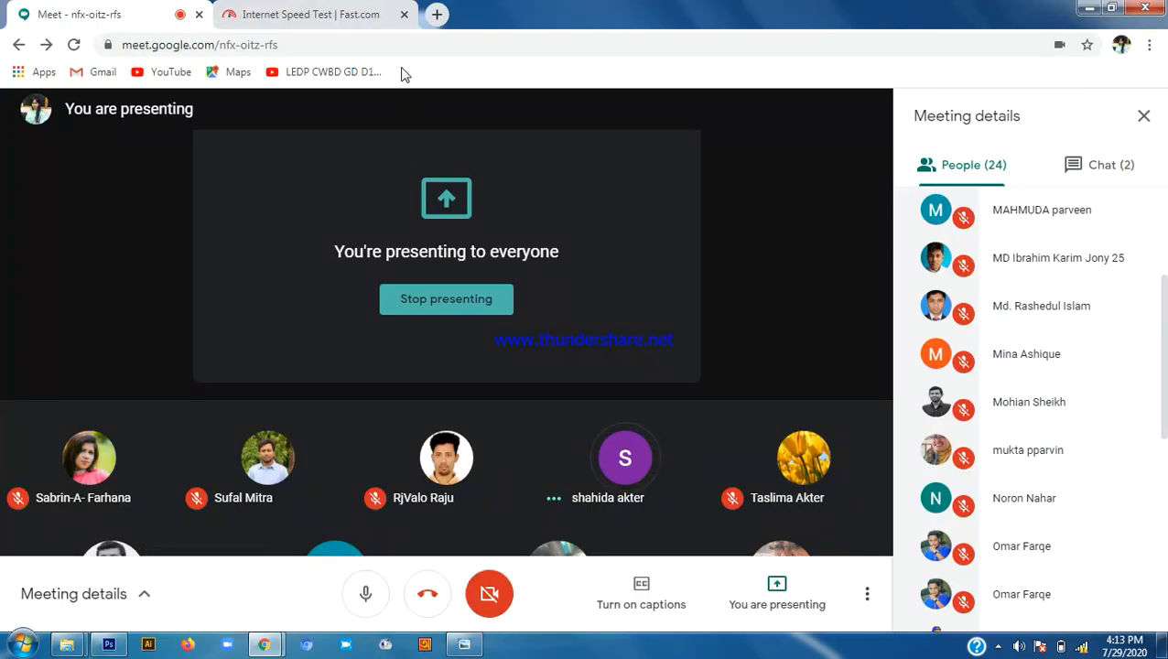
click(218, 11)
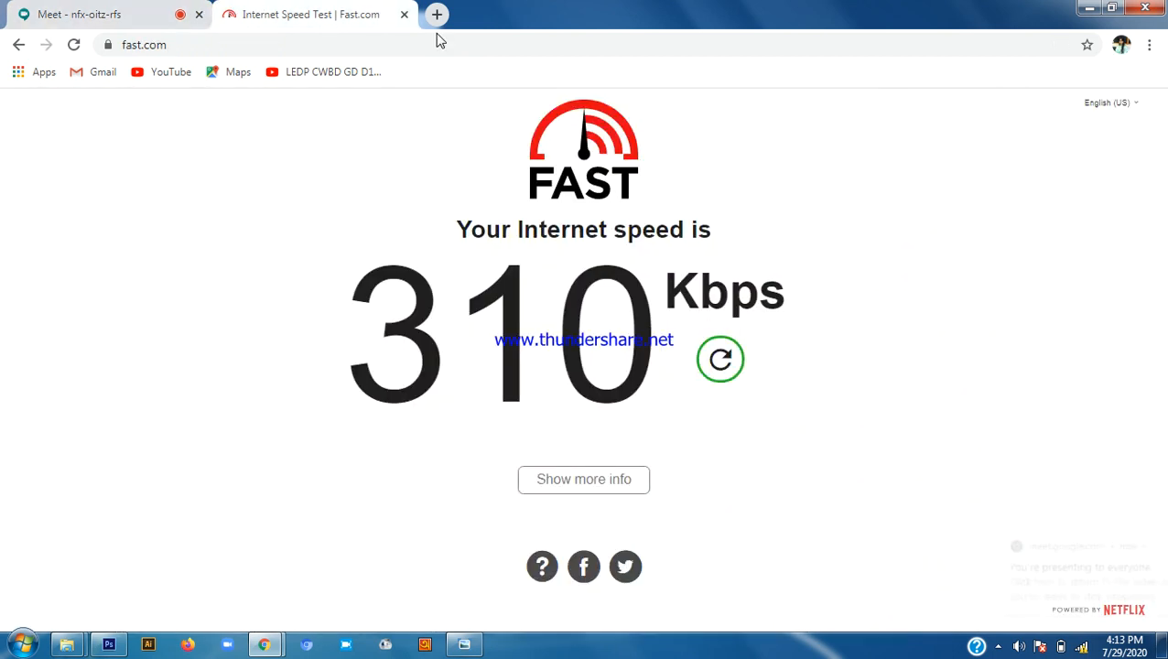
click(719, 357)
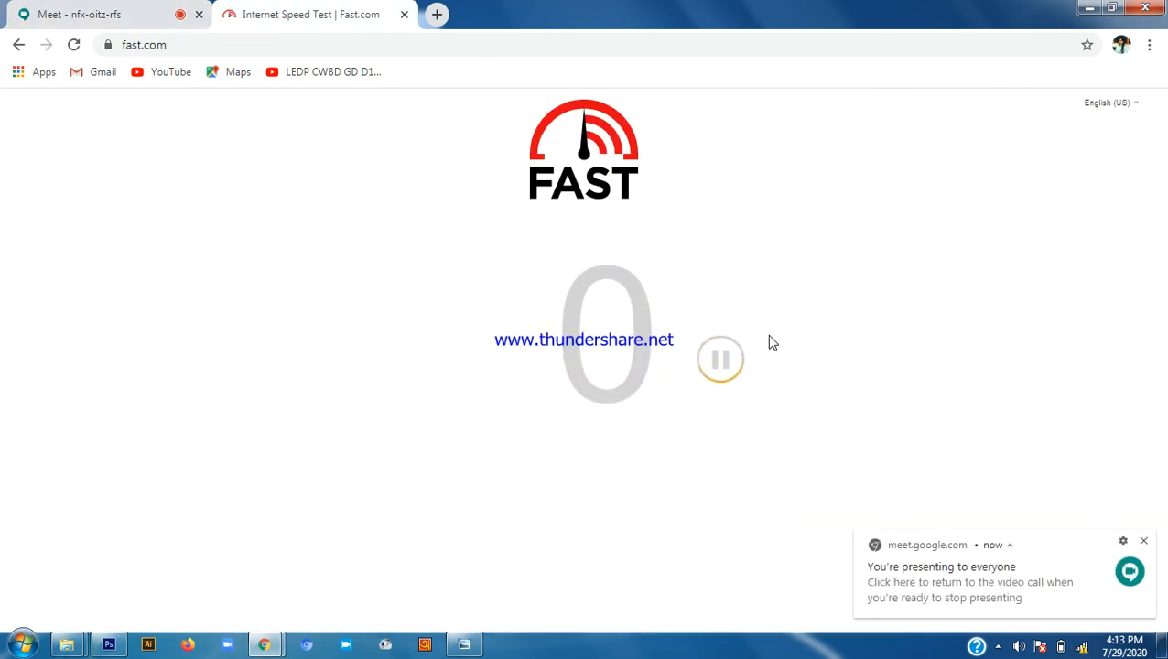
click(1082, 647)
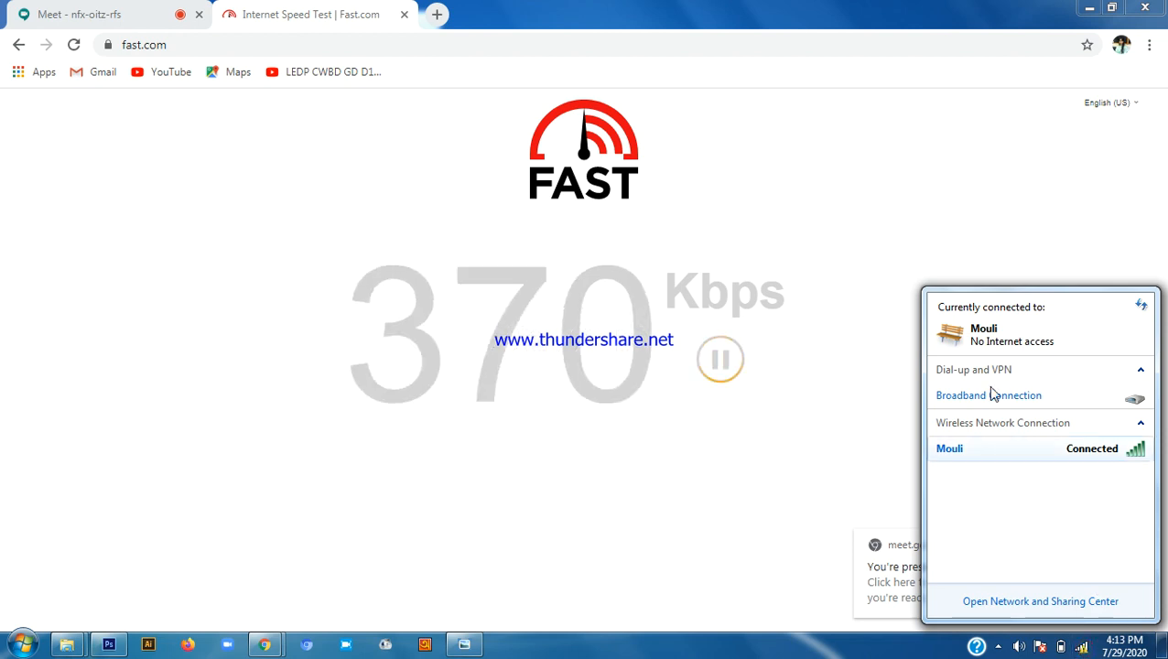
Return to the Google Meet call and review the chat messages and the start of the participant list
click(108, 9)
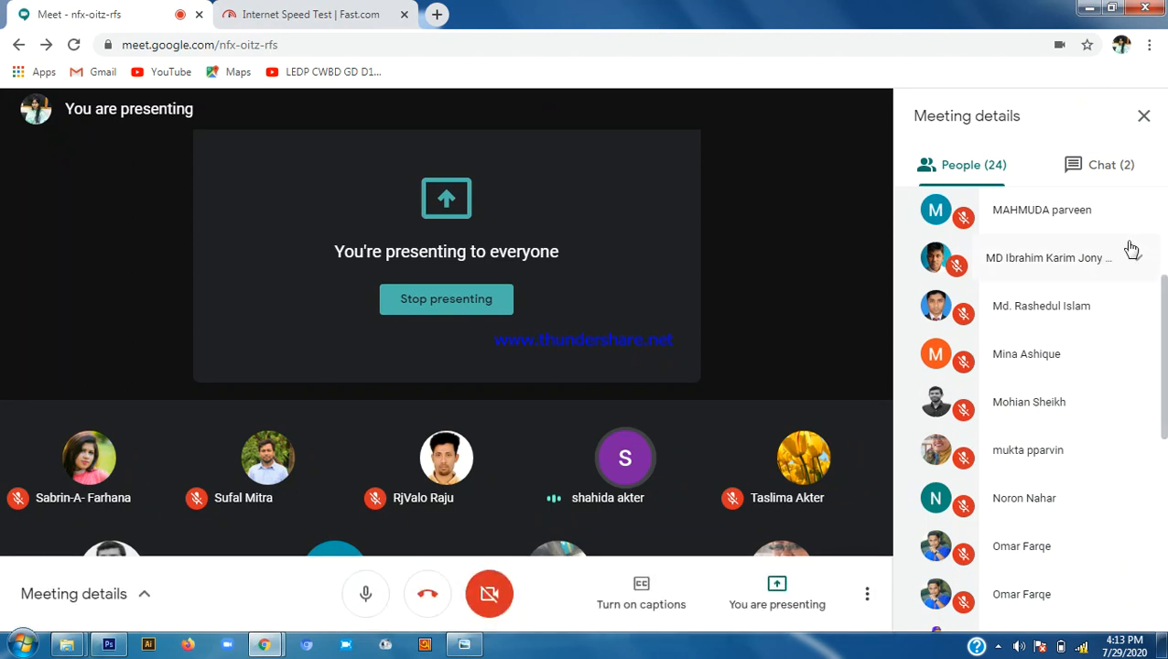
click(1113, 183)
scroll(1094, 220, down, 4)
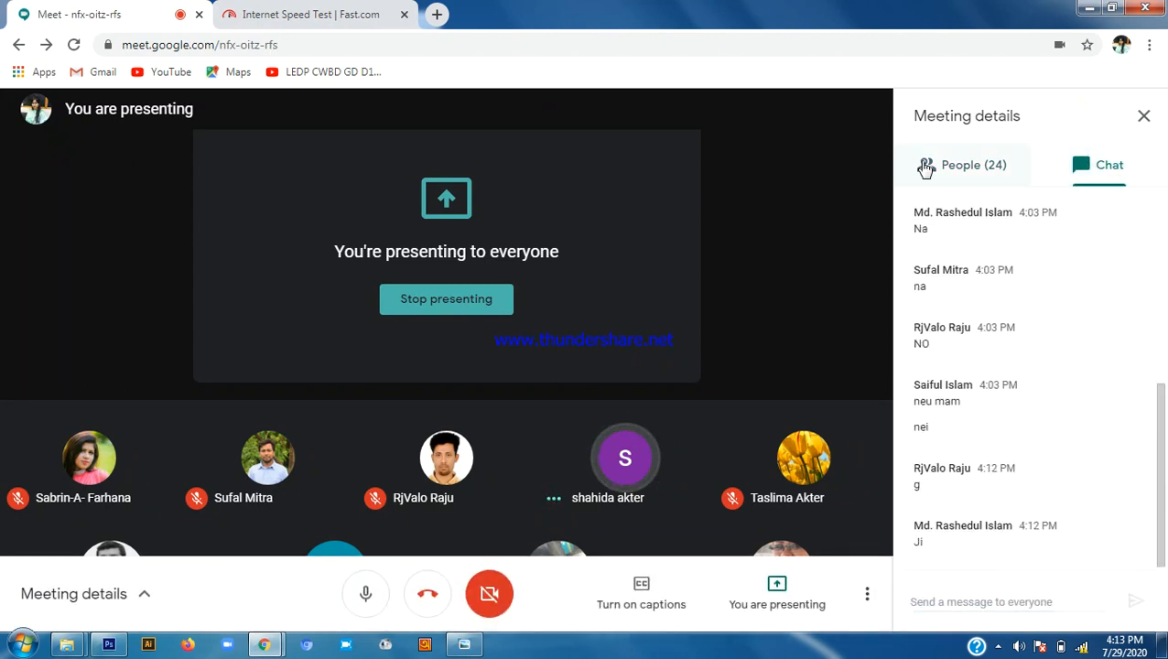
click(976, 163)
scroll(1035, 283, up, 3)
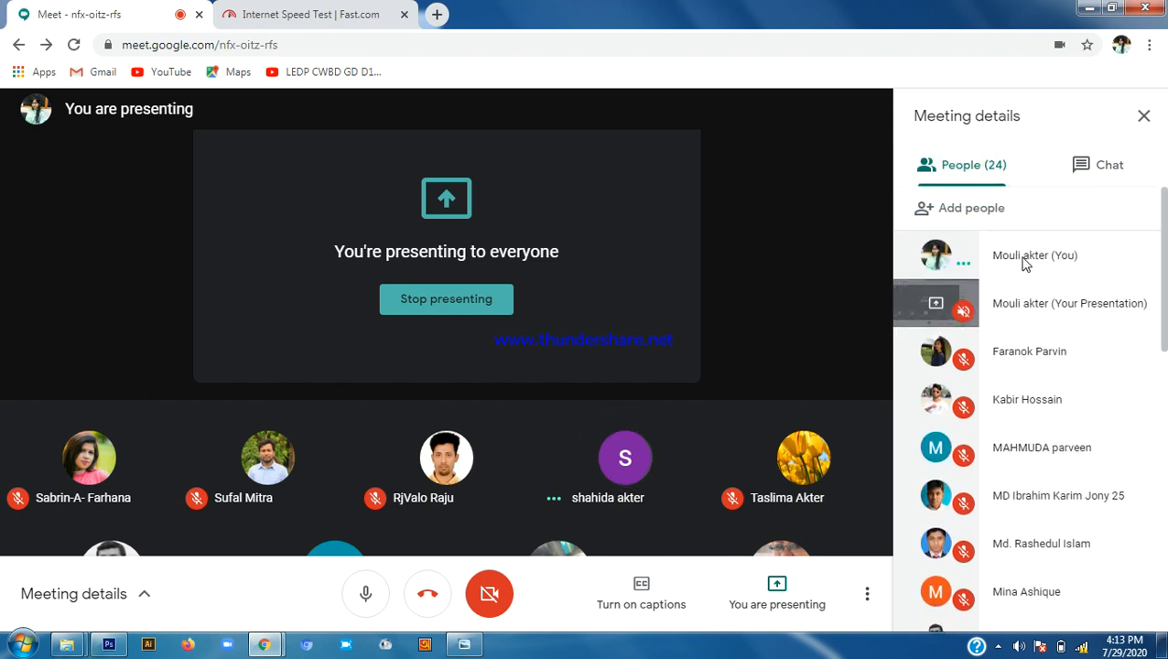
Check the progress of the fast.com speed test and return to the participant list of the Meet call
click(343, 13)
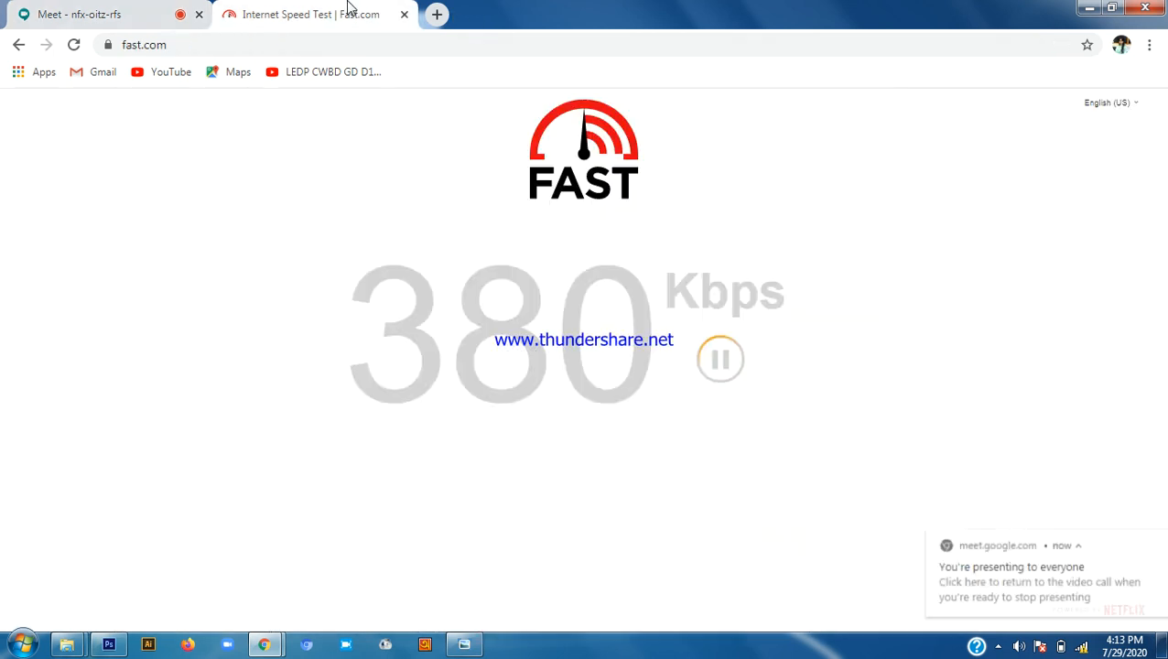
click(122, 7)
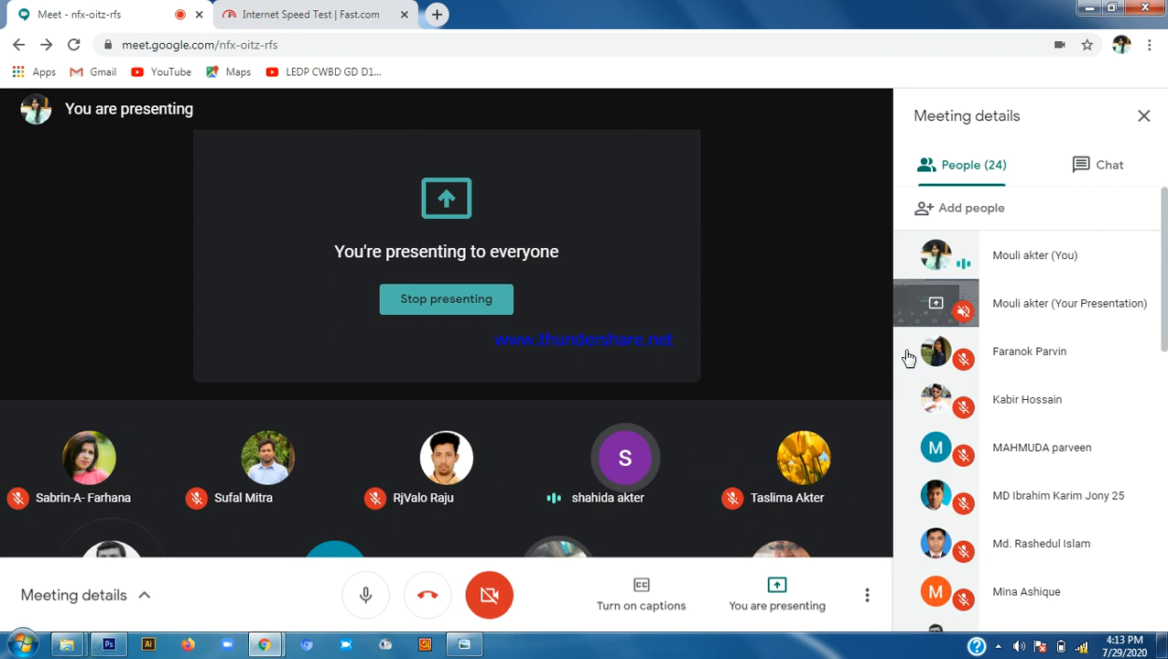
click(1094, 171)
click(986, 174)
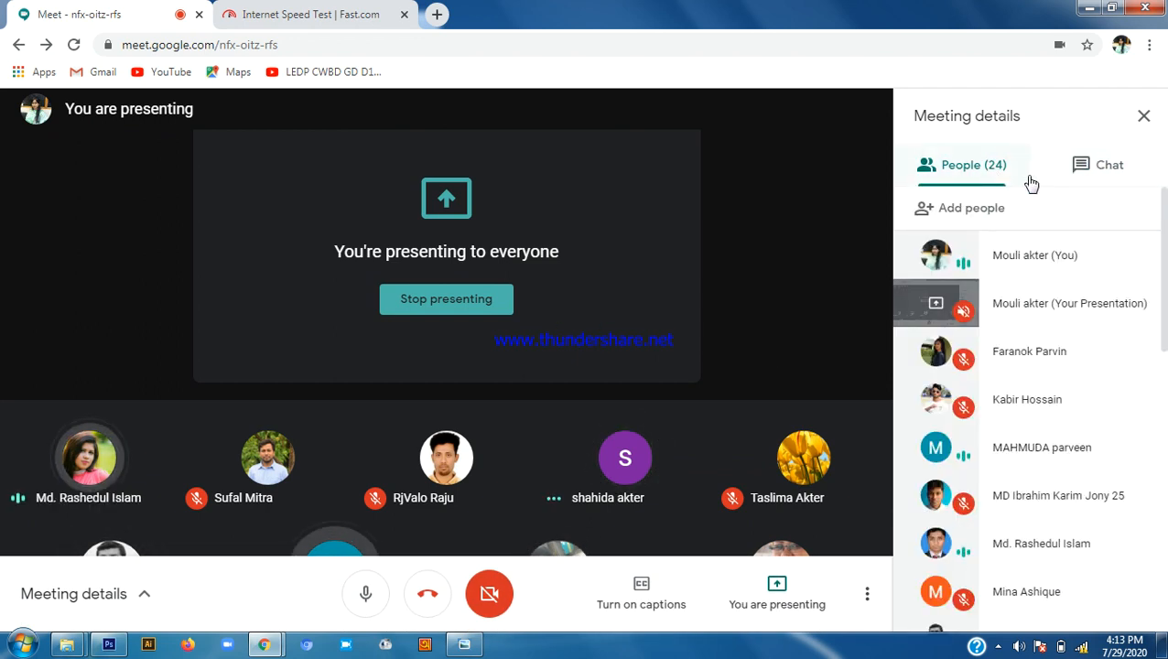
Read the meeting chat, dismiss the Facebook notification, look through the participants, and switch back to Photoshop
click(1098, 172)
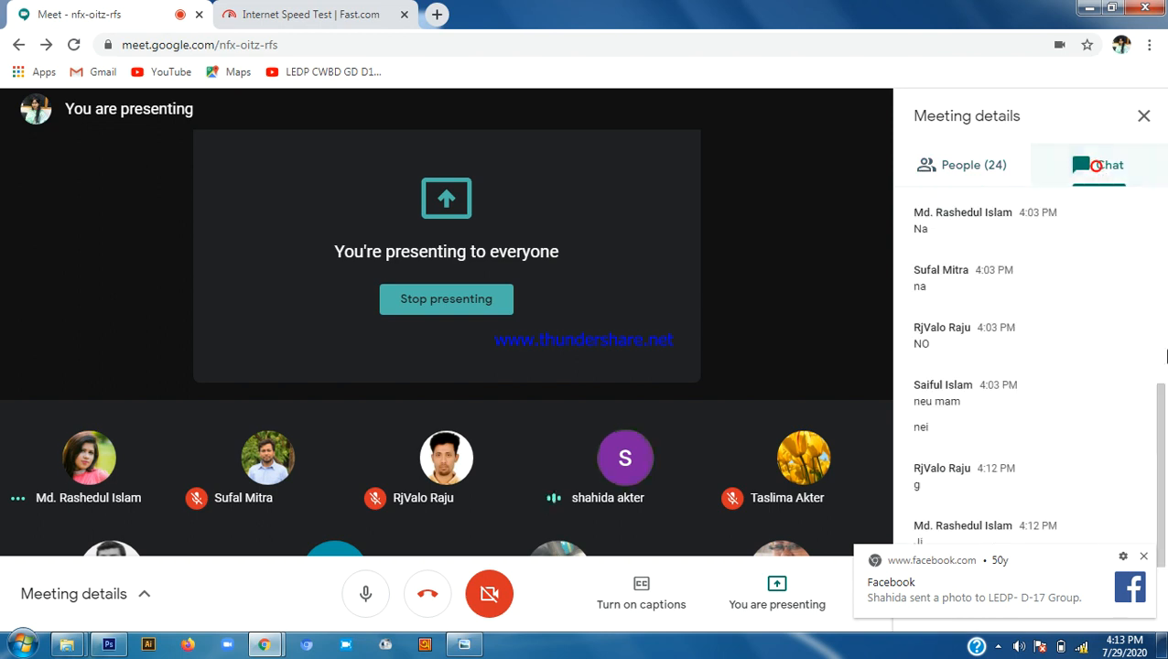
click(1143, 555)
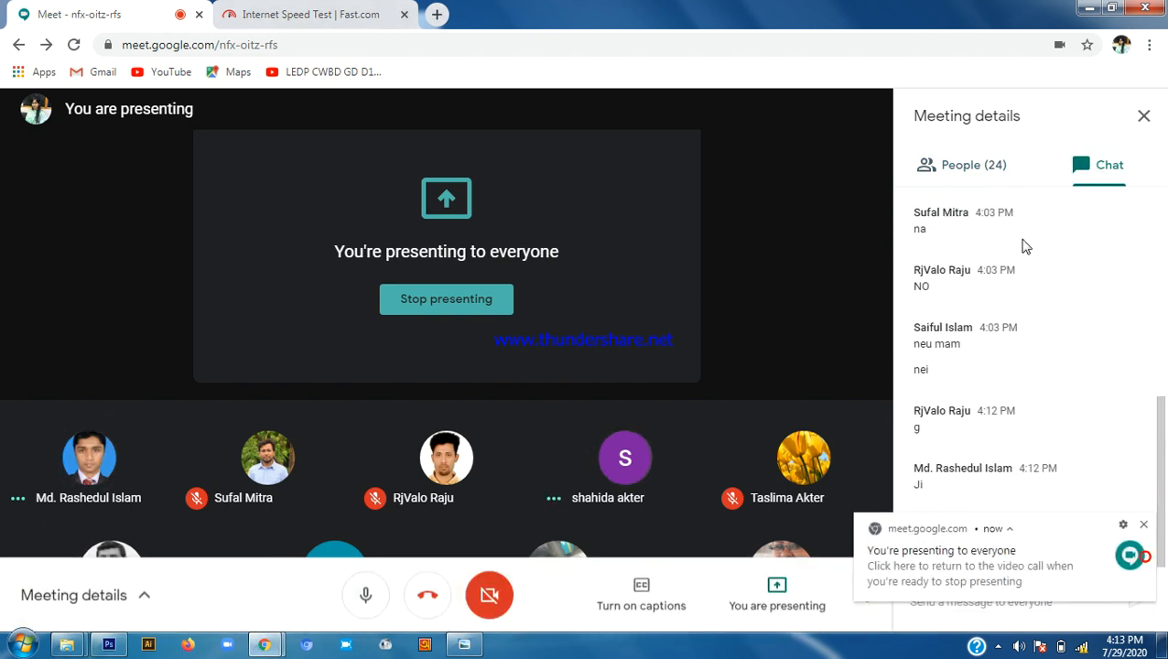
click(996, 170)
scroll(1098, 524, down, 6)
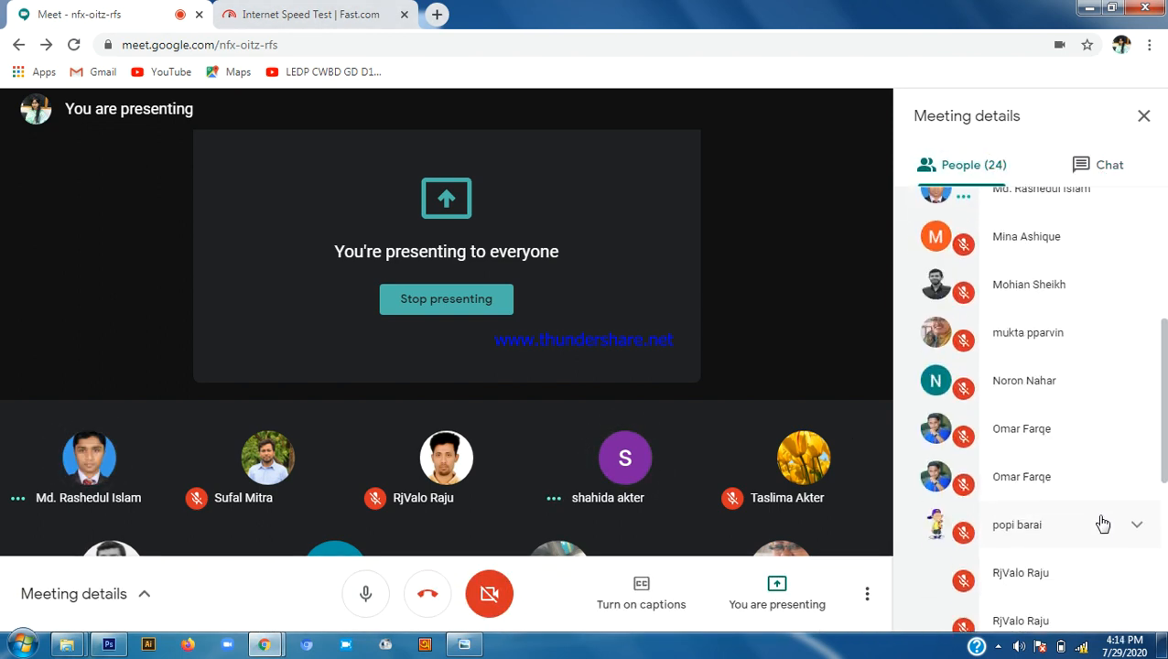
click(108, 645)
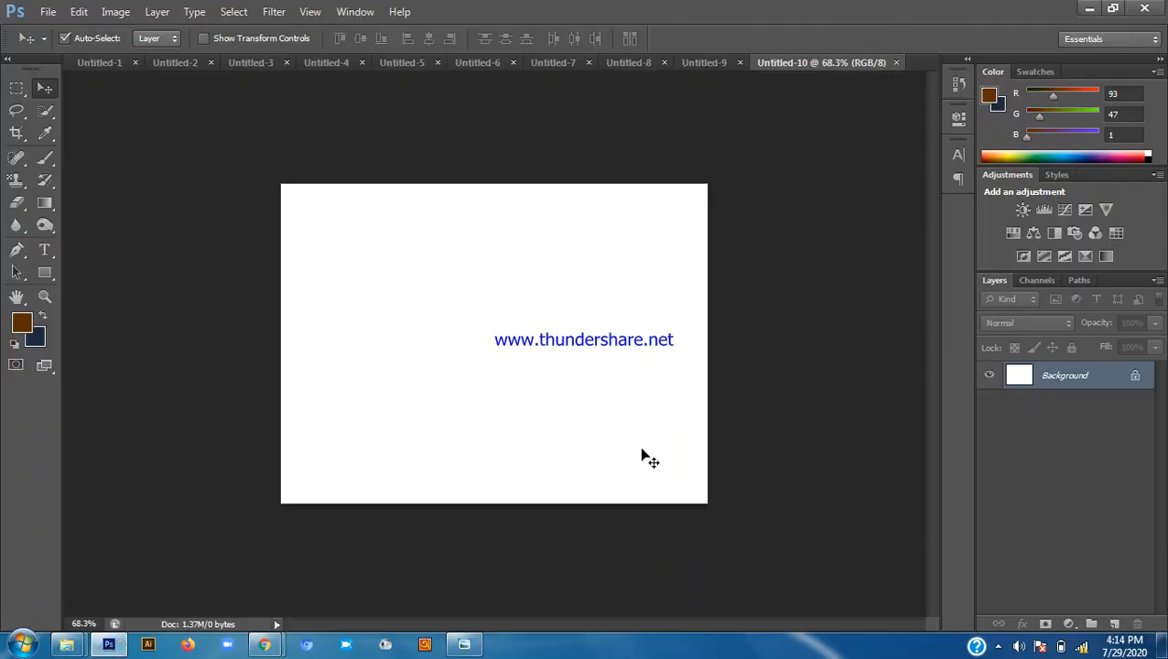
Dismiss the meeting notification and glance at the gradient Hello text in Untitled-9, returning to the blank Untitled-10 document
click(1145, 541)
click(725, 63)
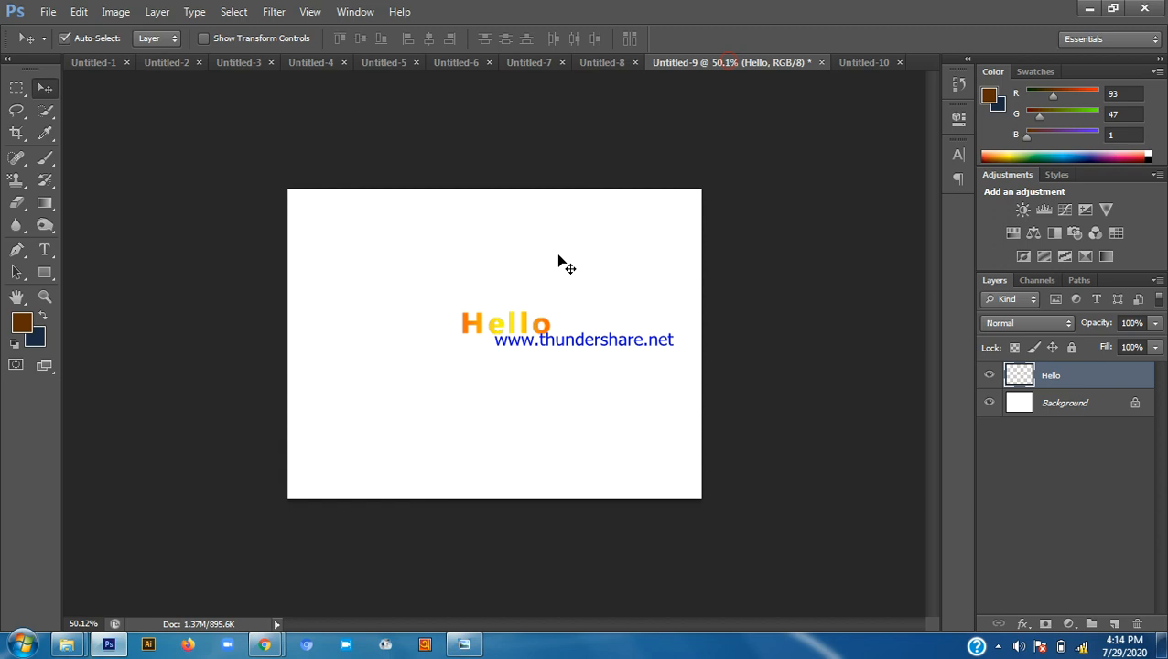
click(847, 62)
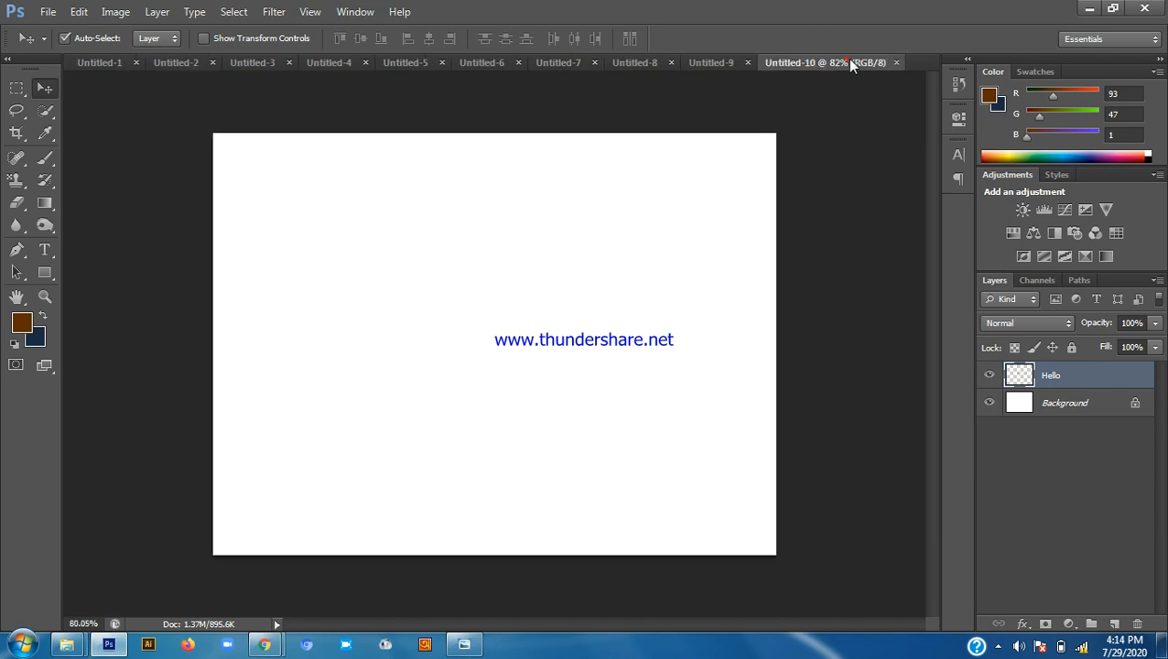
Switch to the Chrome window and check the internet speed test on fast.com
click(1090, 8)
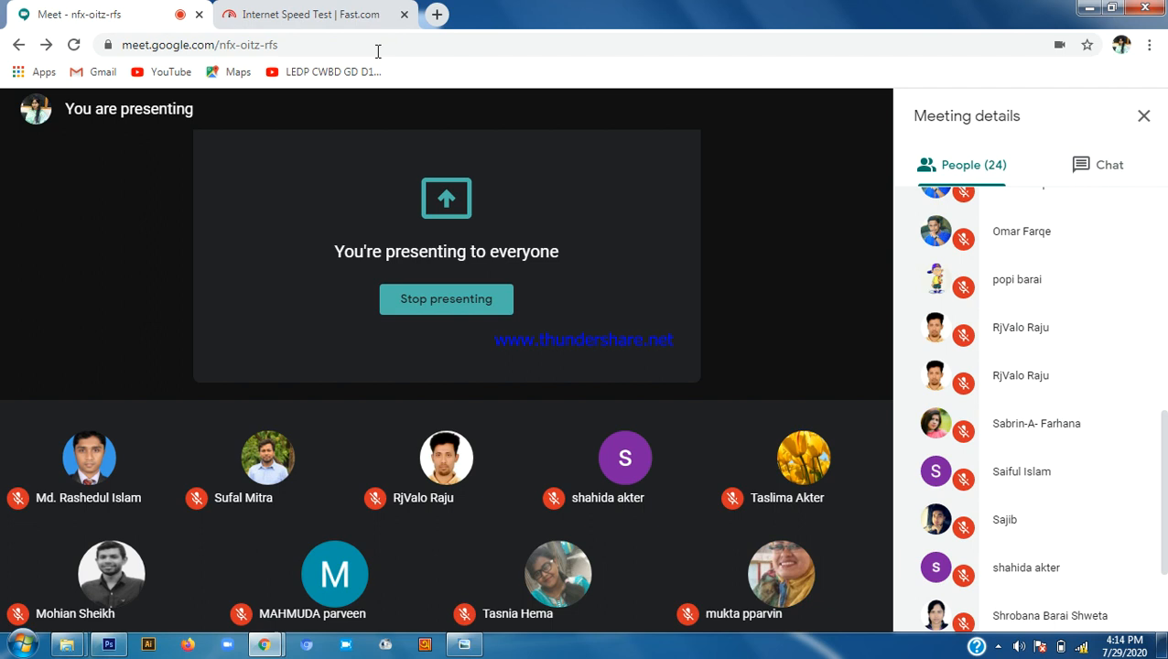
click(261, 14)
click(128, 11)
key(ctrl+Tab)
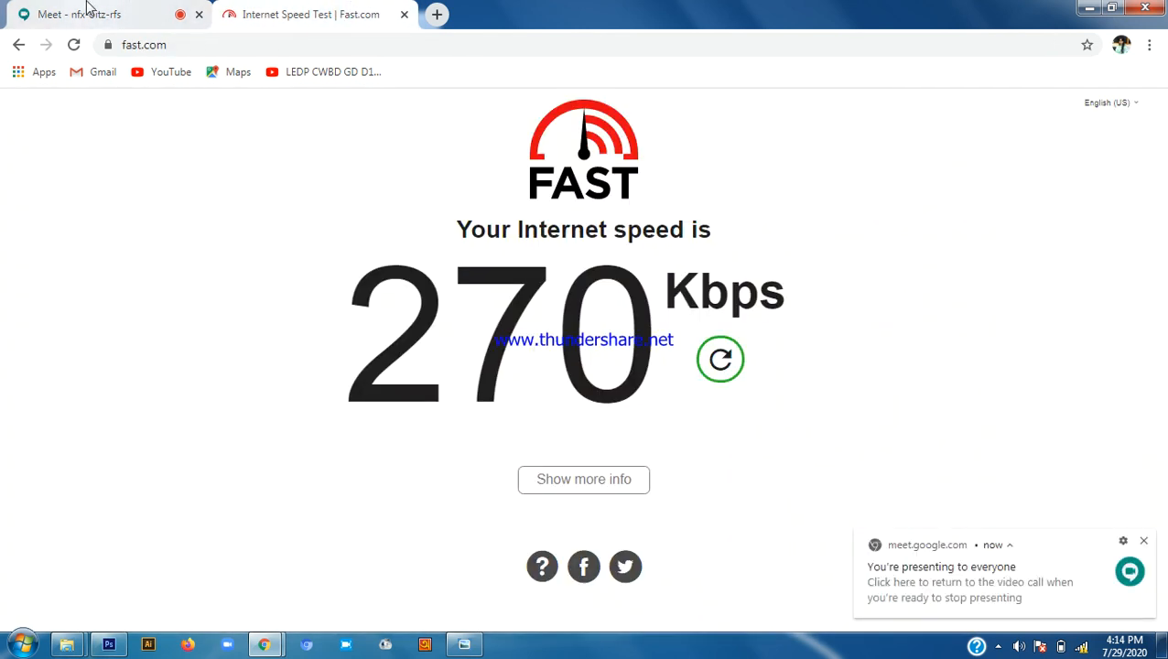
Look through the participant list of the Google Meet call and switch back to Photoshop
click(92, 11)
click(1086, 172)
click(963, 167)
scroll(1027, 273, down, 2)
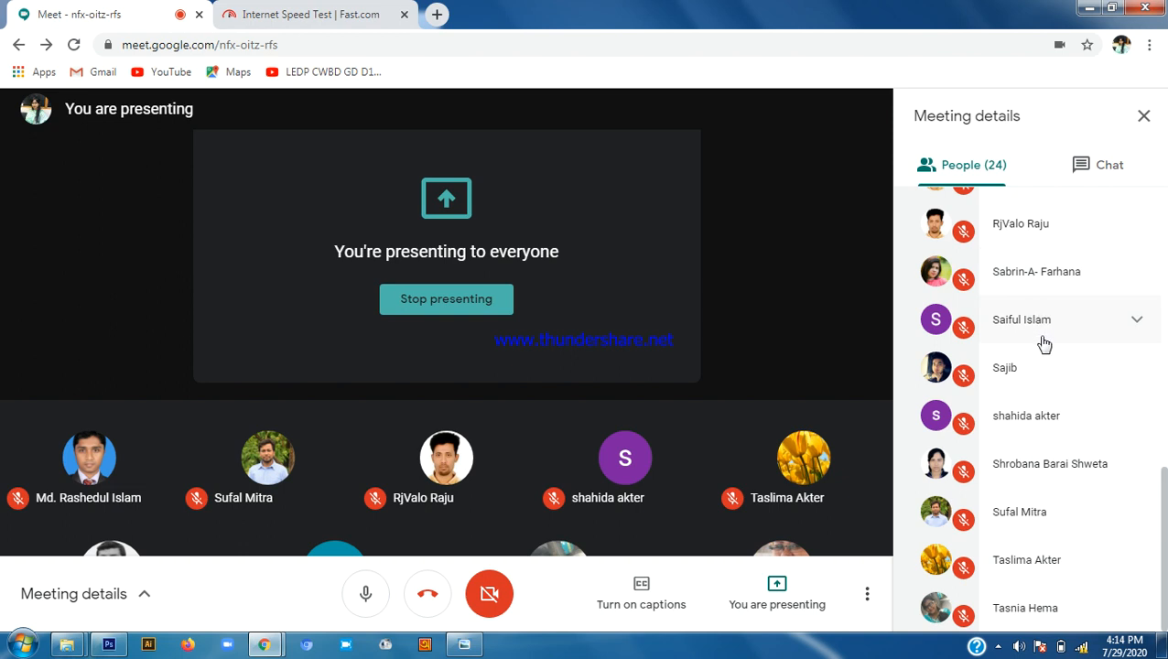
scroll(1045, 343, up, 9)
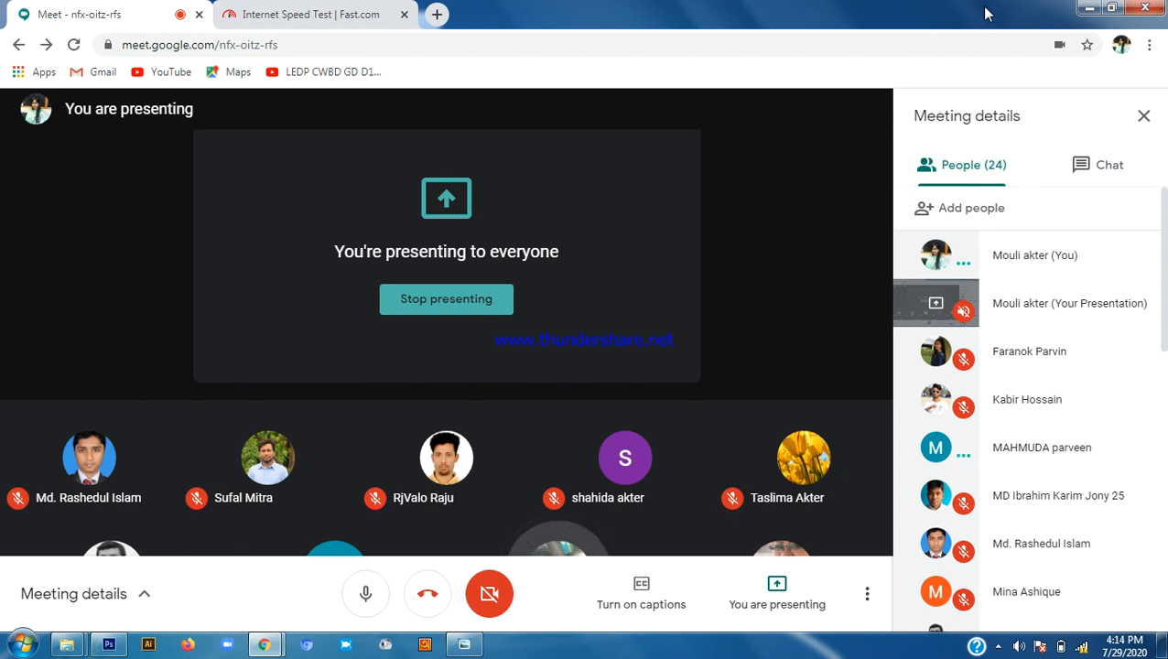
click(1088, 8)
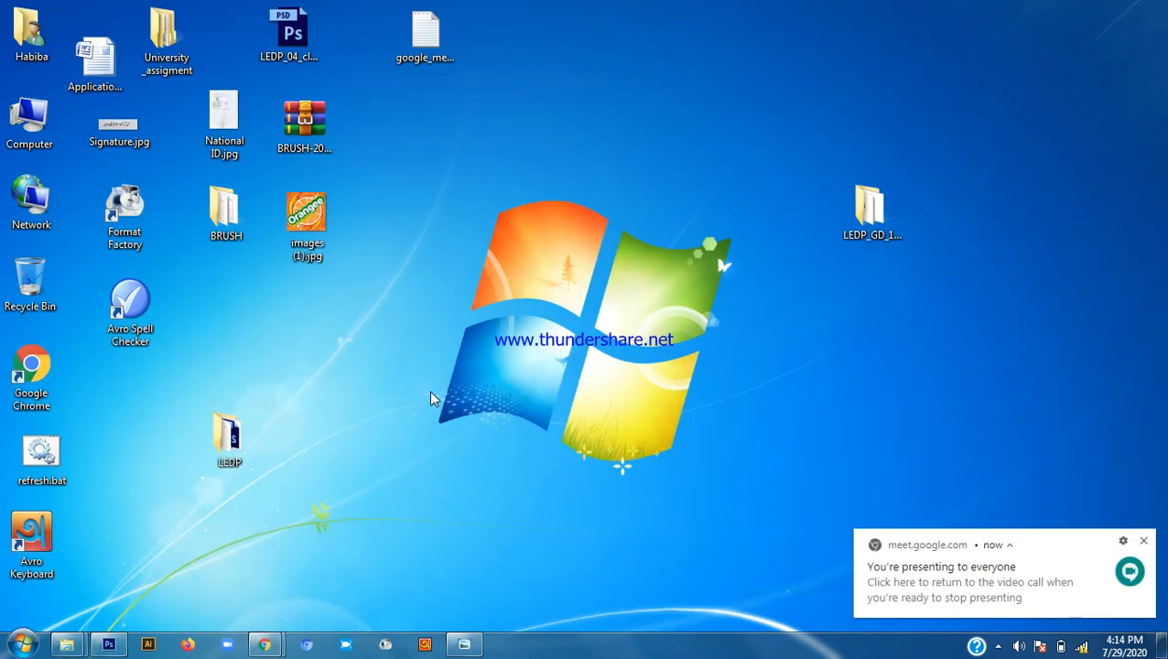
click(109, 644)
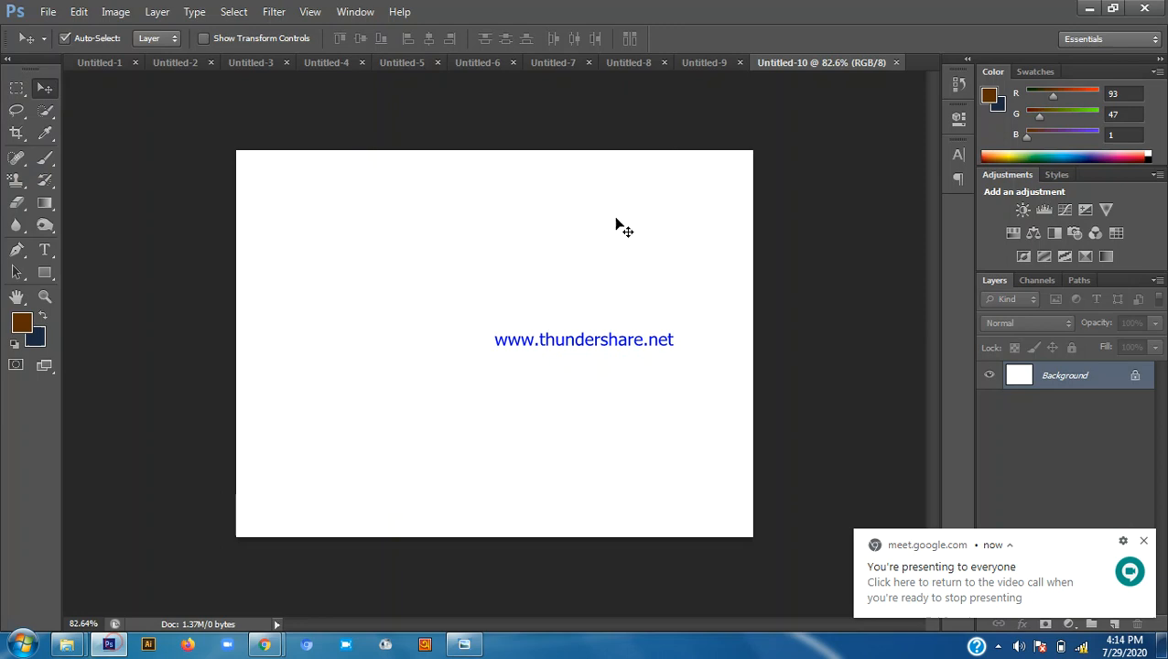
From the desktop's LEDP folder, open All_class, Photoshop 2nd Class, Paper Ad Design and browse its advertisement images
click(1088, 8)
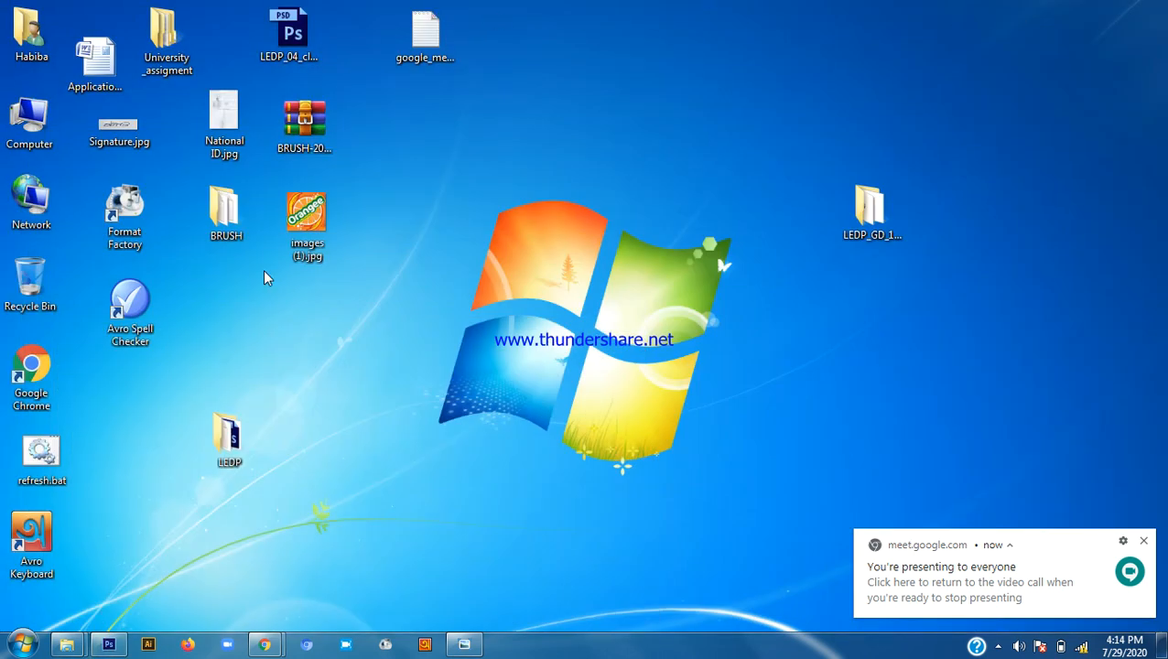
double_click(240, 456)
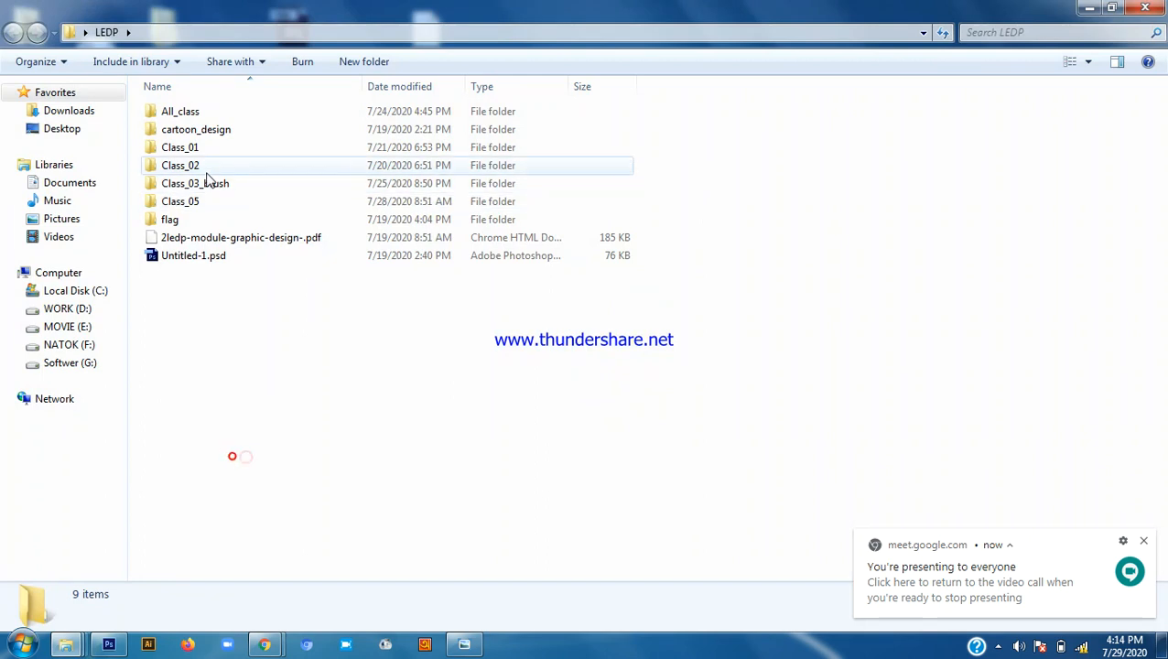
double_click(206, 111)
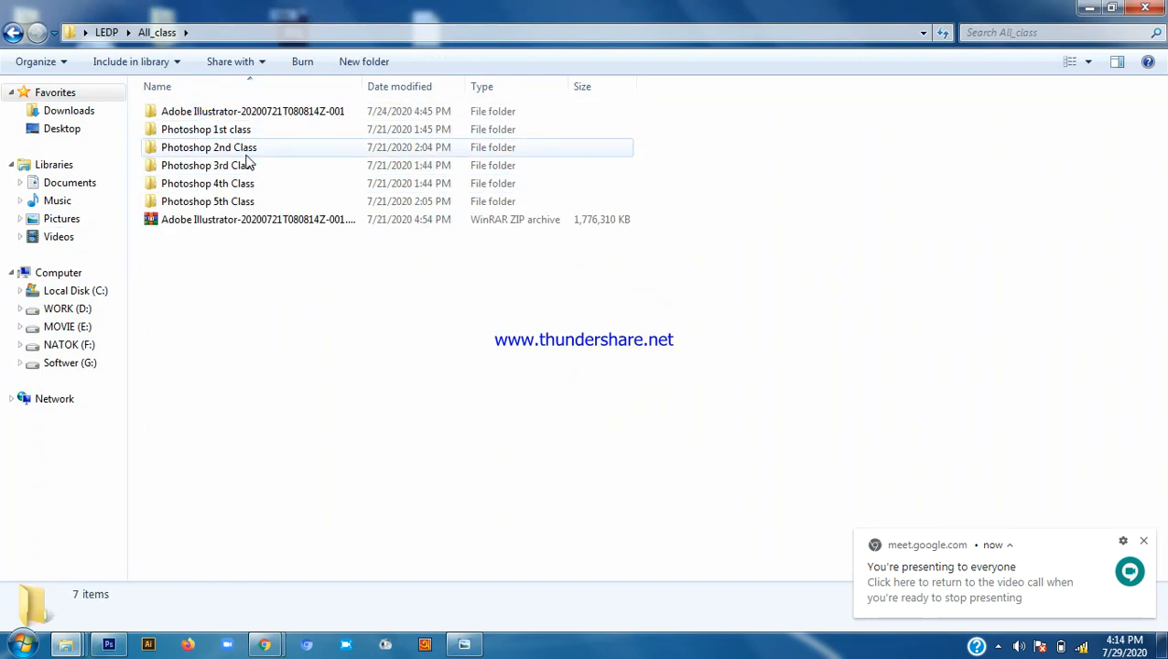
double_click(235, 148)
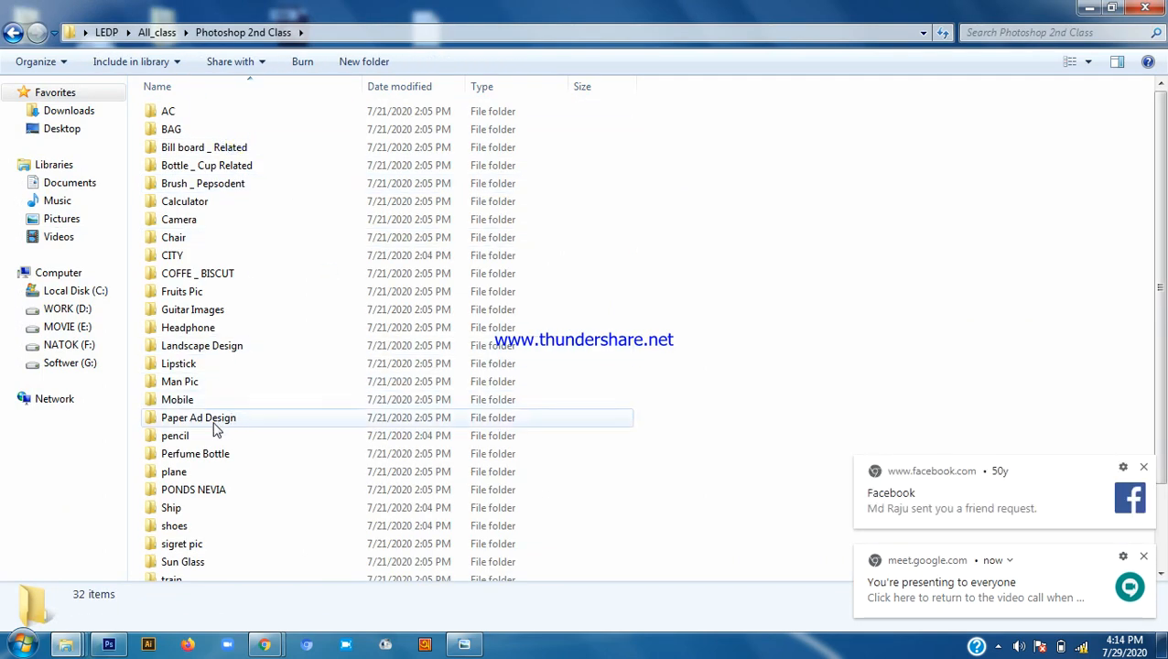
double_click(215, 423)
scroll(943, 357, down, 3)
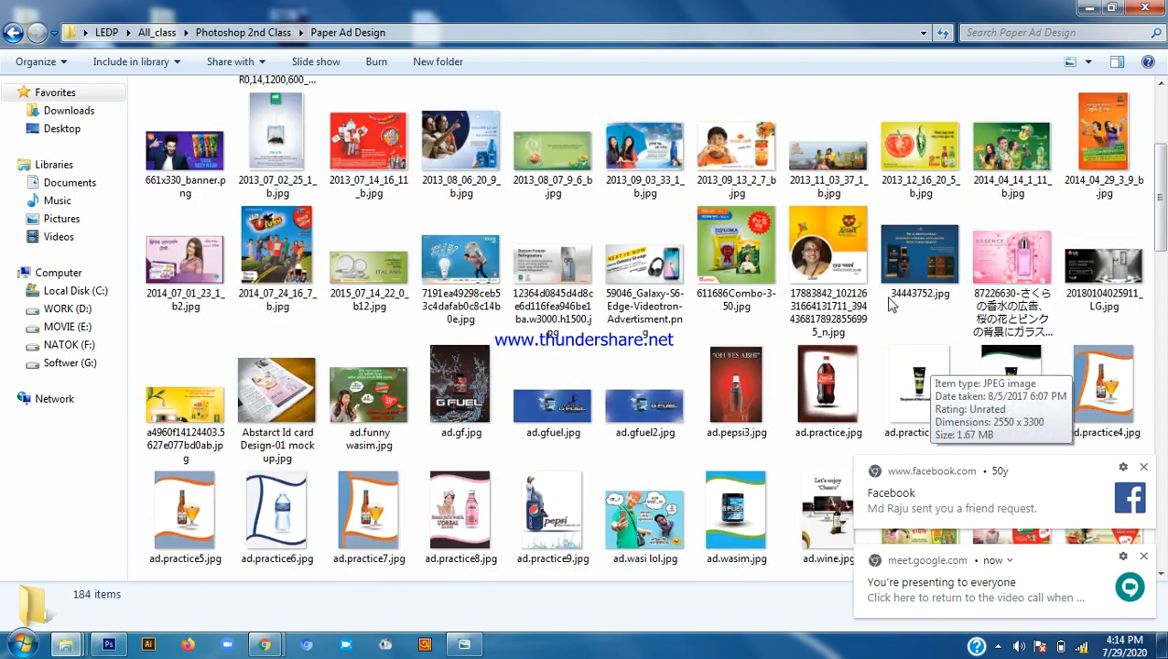
Place 2013_12_16_20_5_b.jpg into the Untitled-10 document and rasterize its layer
drag(920, 147, 531, 412)
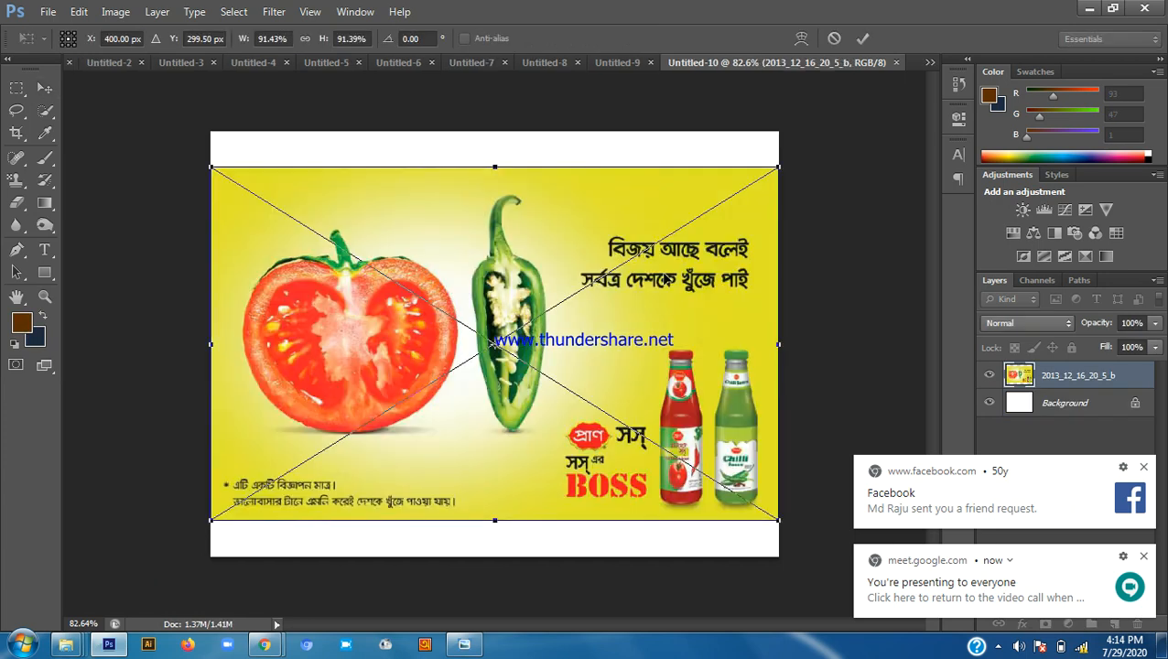
key(Return)
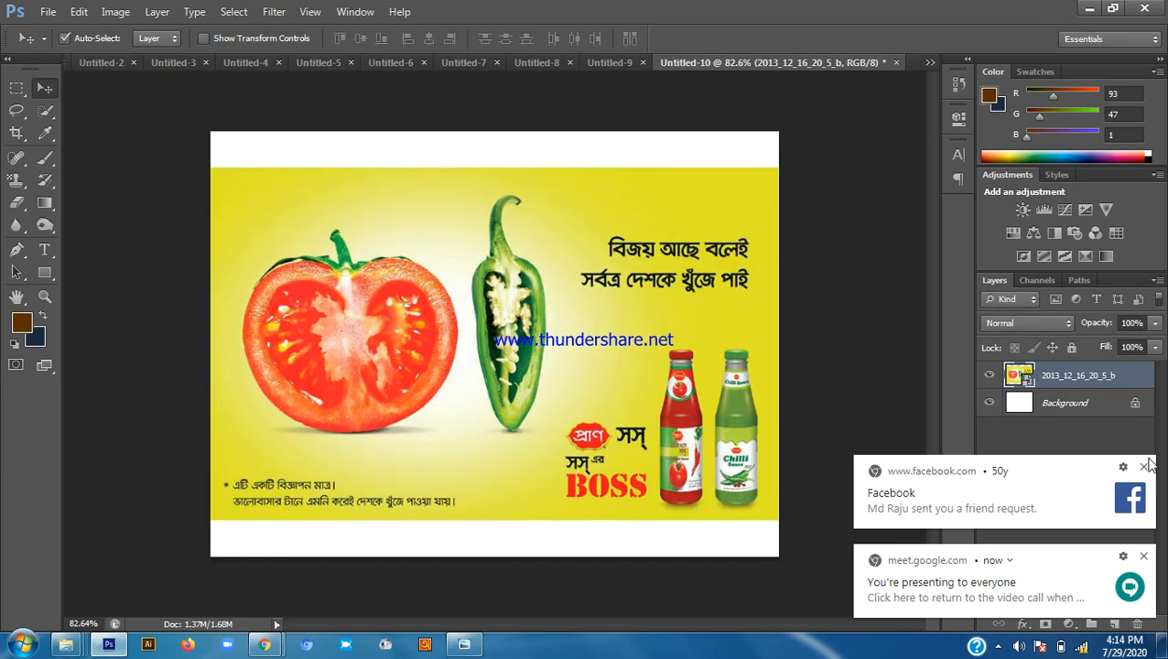
click(1145, 466)
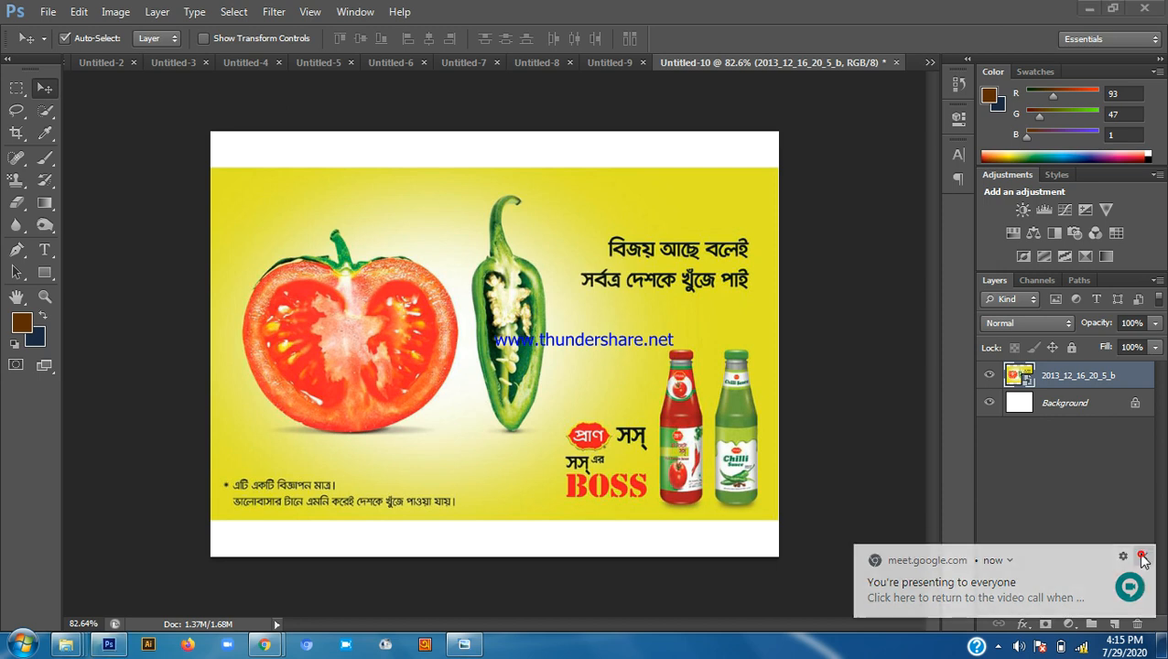
right_click(1106, 385)
click(958, 208)
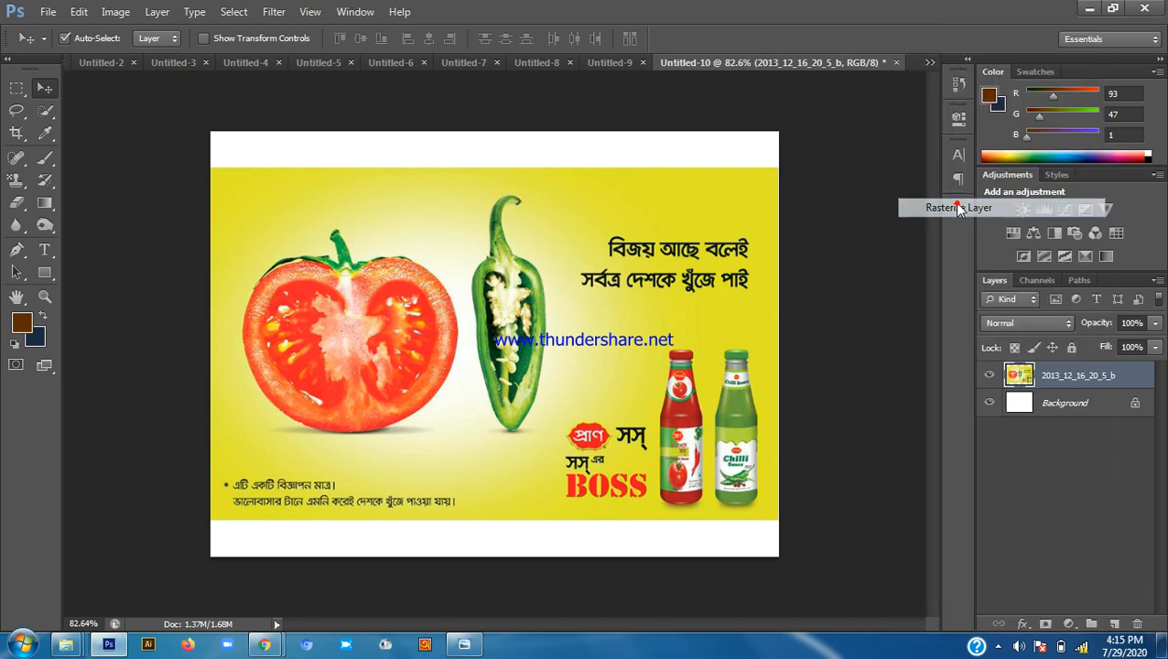
Select the whole green chili, including its stem, with the Quick Selection tool
scroll(640, 334, up, 3)
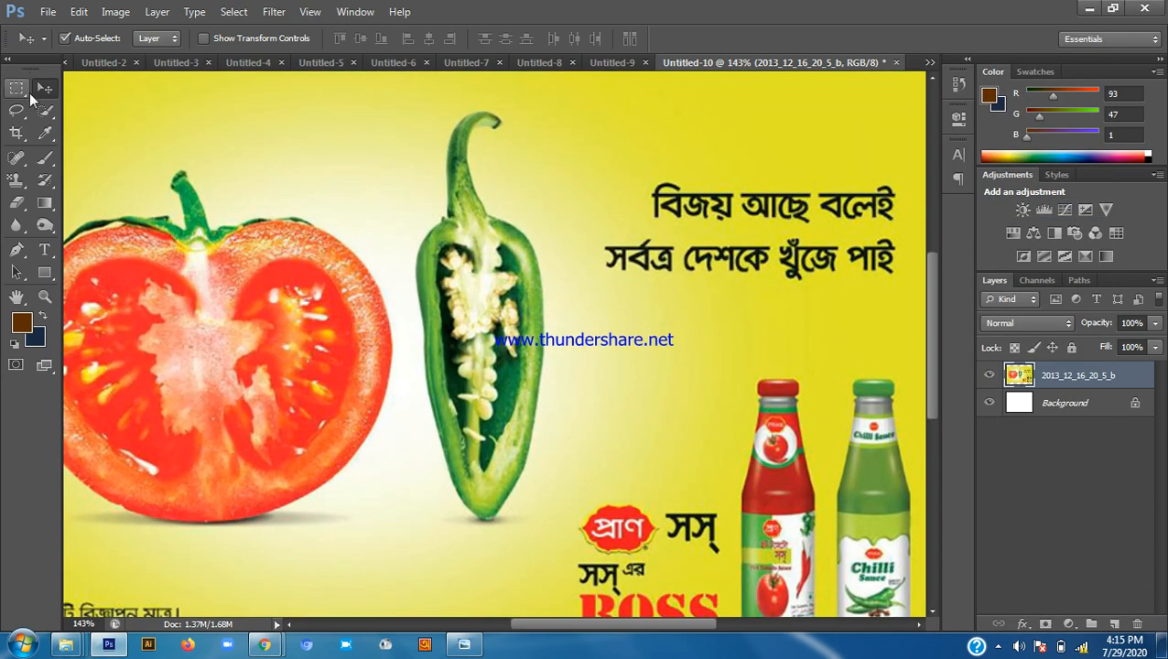
click(44, 111)
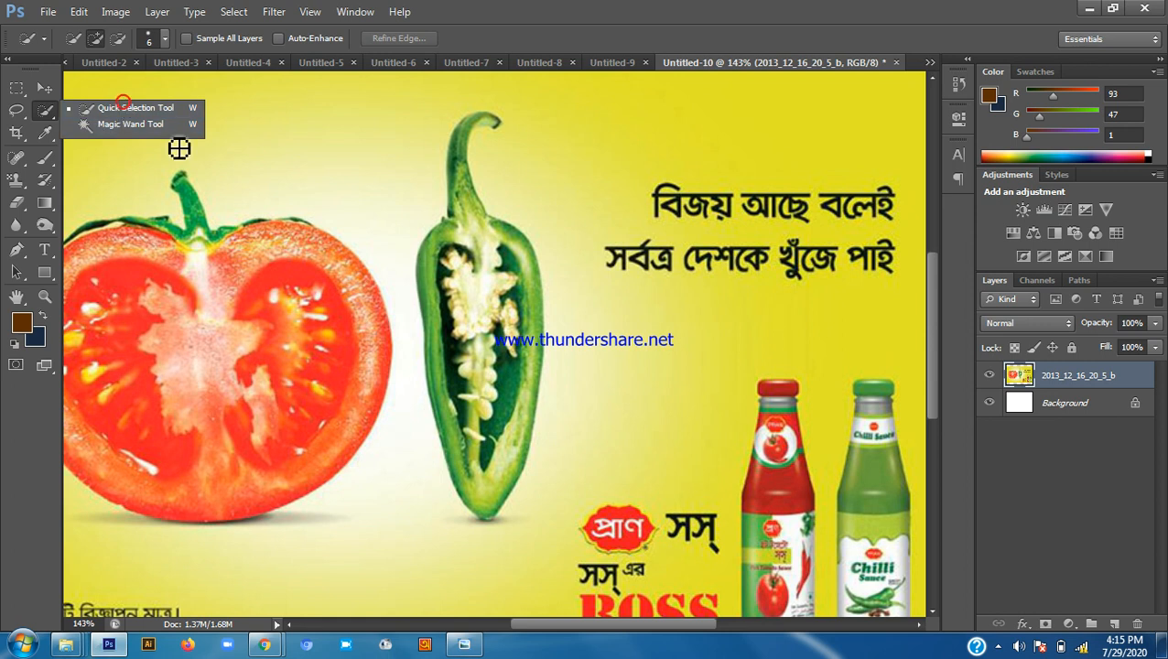
mouse_move(477, 437)
mouse_down()
mouse_move(539, 315)
mouse_move(500, 276)
mouse_move(481, 208)
mouse_move(442, 286)
mouse_move(500, 444)
mouse_move(495, 235)
mouse_up()
scroll(477, 167, up, 3)
drag(454, 125, 465, 96)
scroll(476, 240, down, 3)
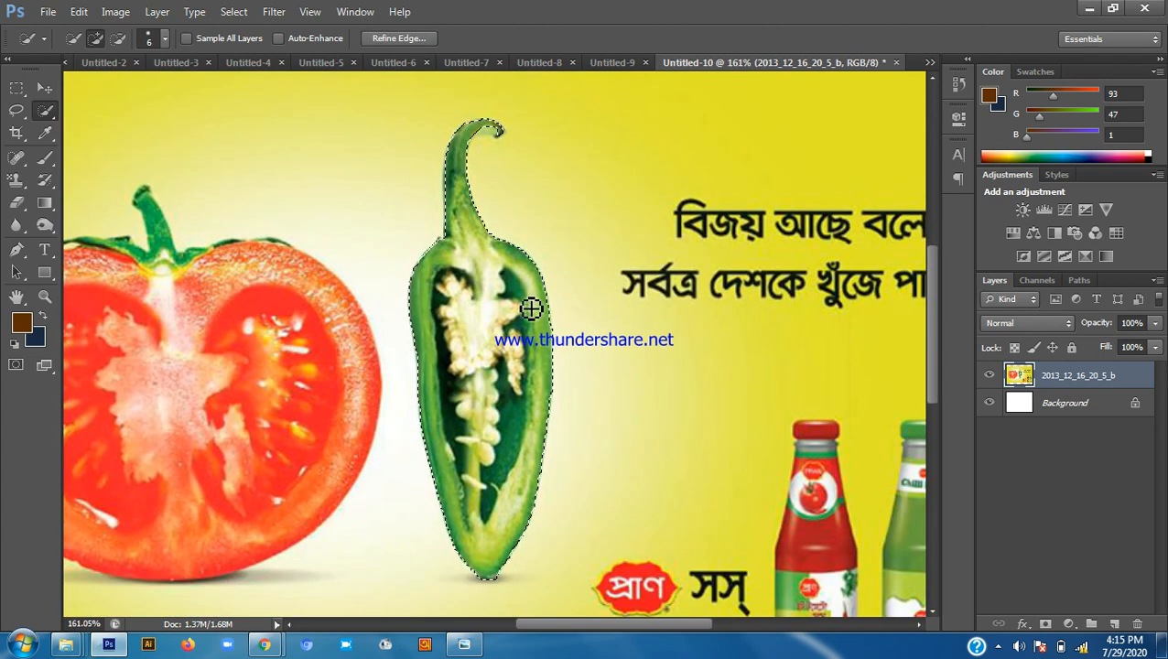
scroll(511, 412, down, 4)
scroll(430, 190, down, 2)
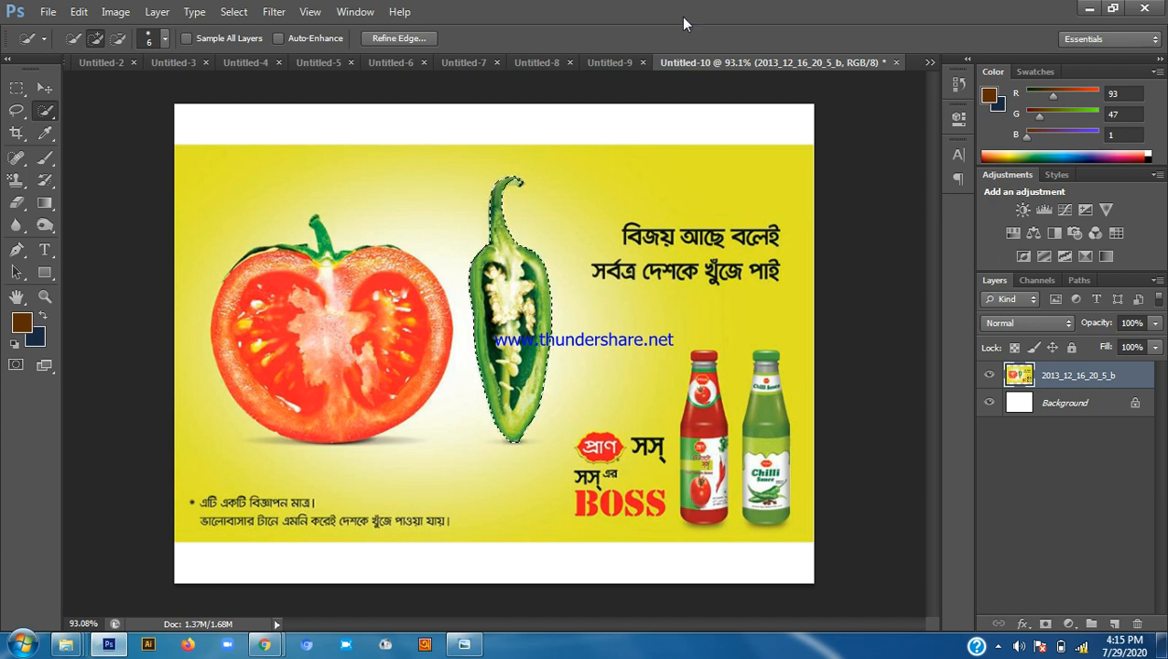
Expand the green chili selection by 3 pixels
click(236, 13)
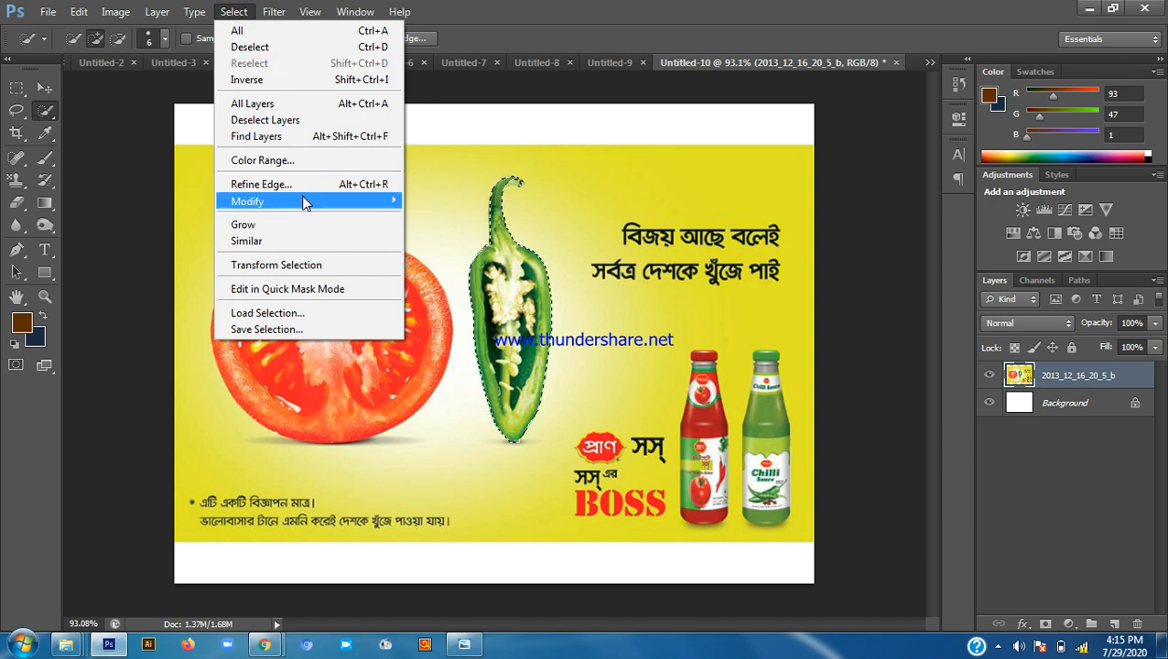
mouse_move(302, 201)
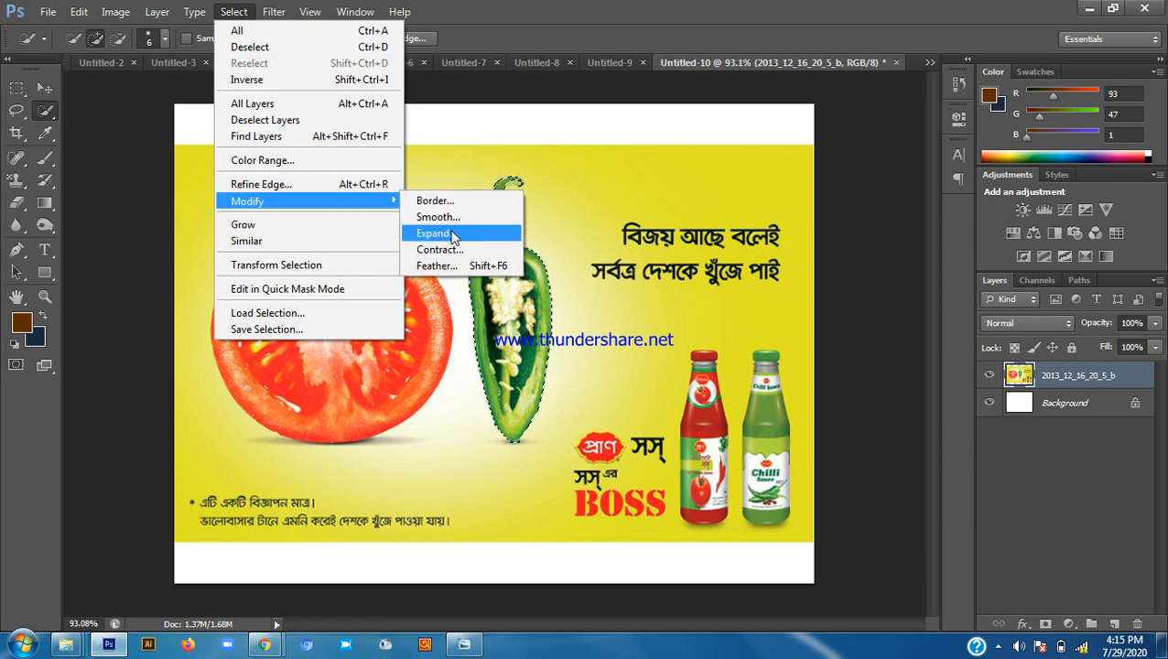
click(455, 234)
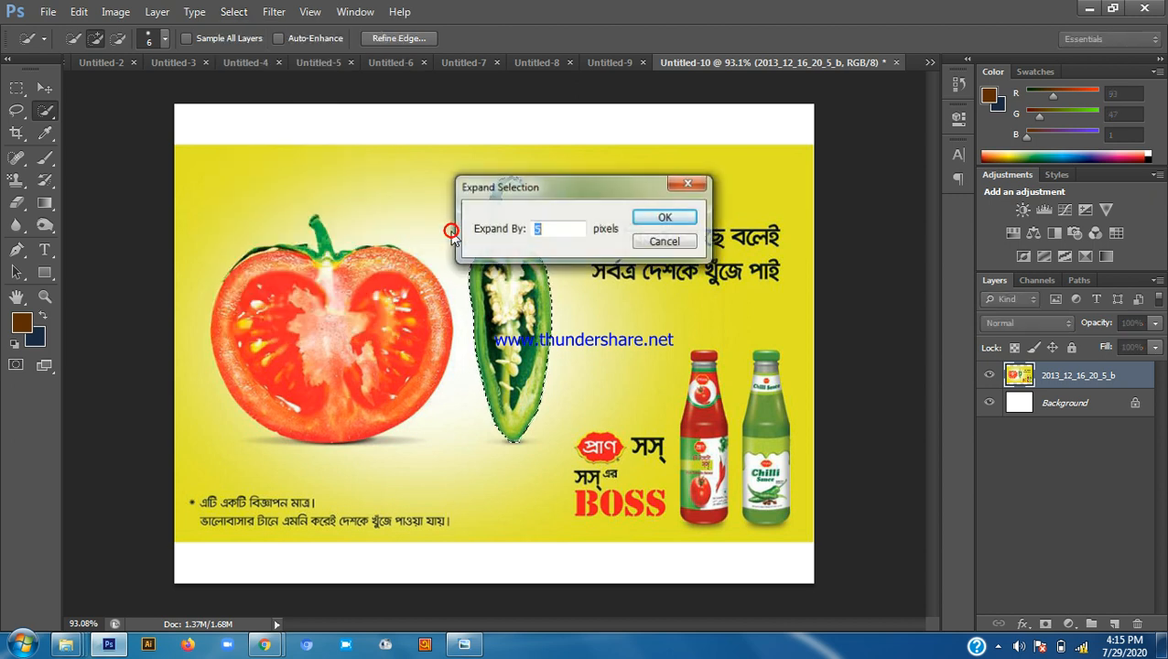
drag(526, 182, 646, 175)
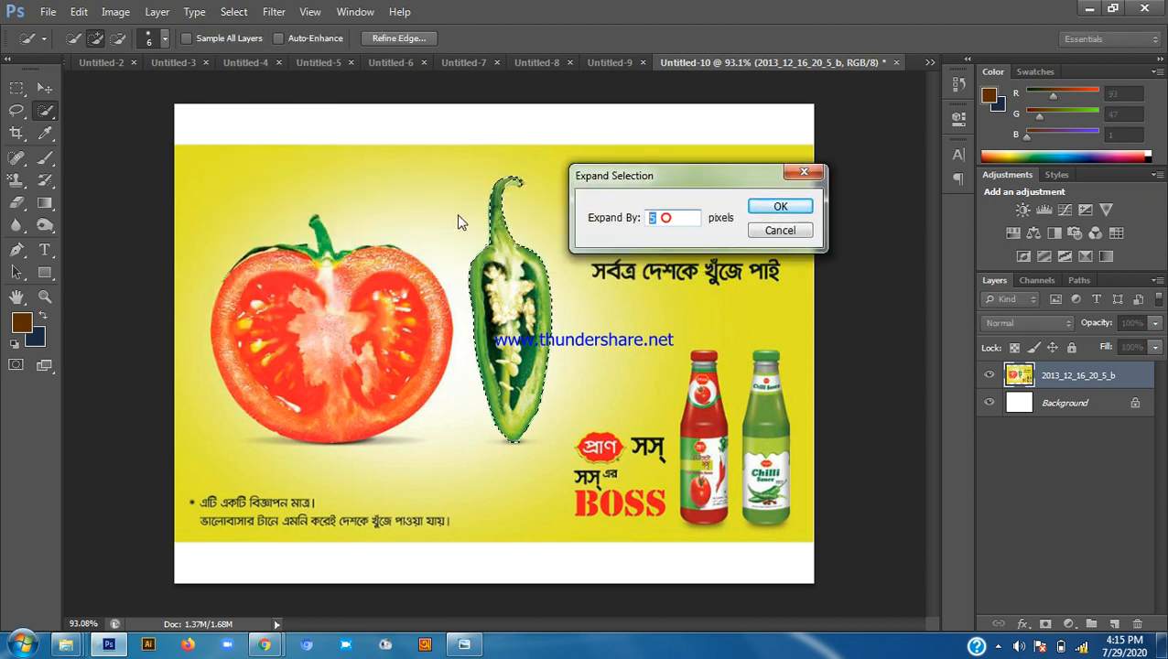
key(BackSpace)
text(3)
click(777, 208)
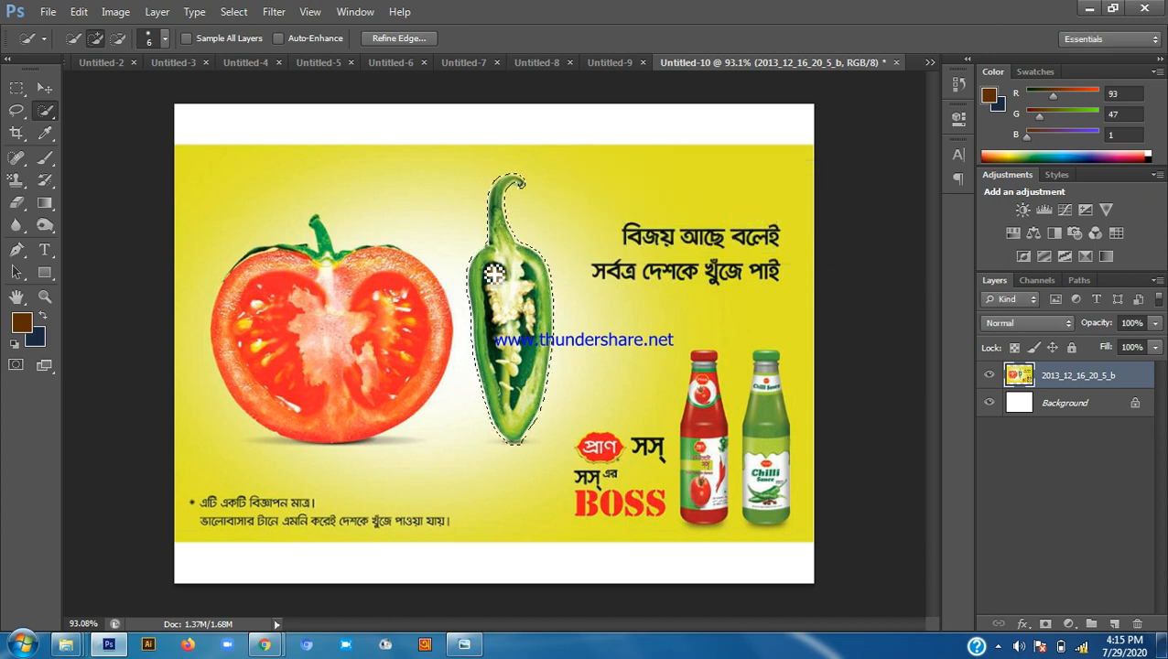
Inspect the expanded outline, try brushing along the chili's upper-left edge, and undo back to the original selection
scroll(519, 265, up, 5)
scroll(520, 265, up, 2)
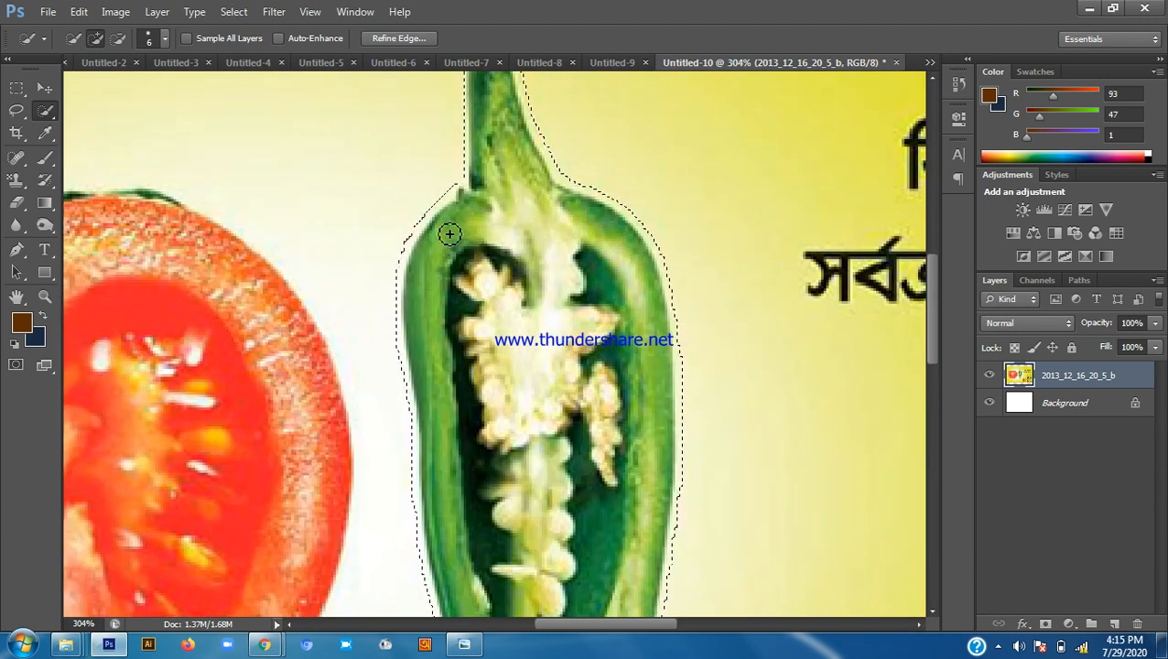
drag(427, 238, 451, 216)
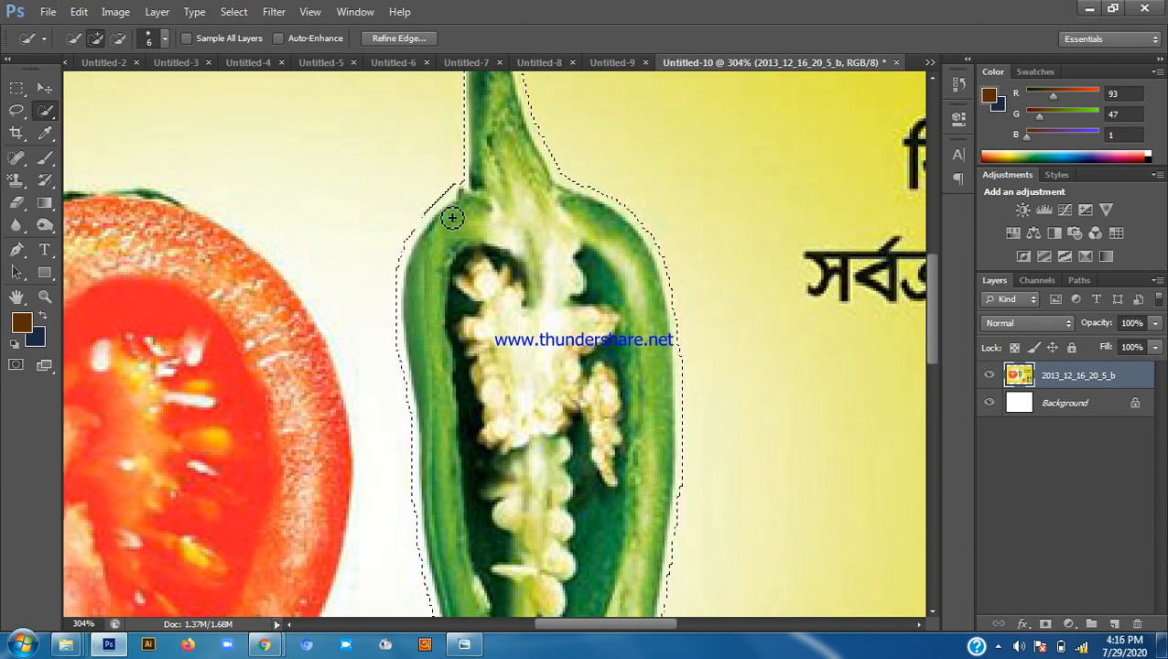
scroll(451, 216, up, 3)
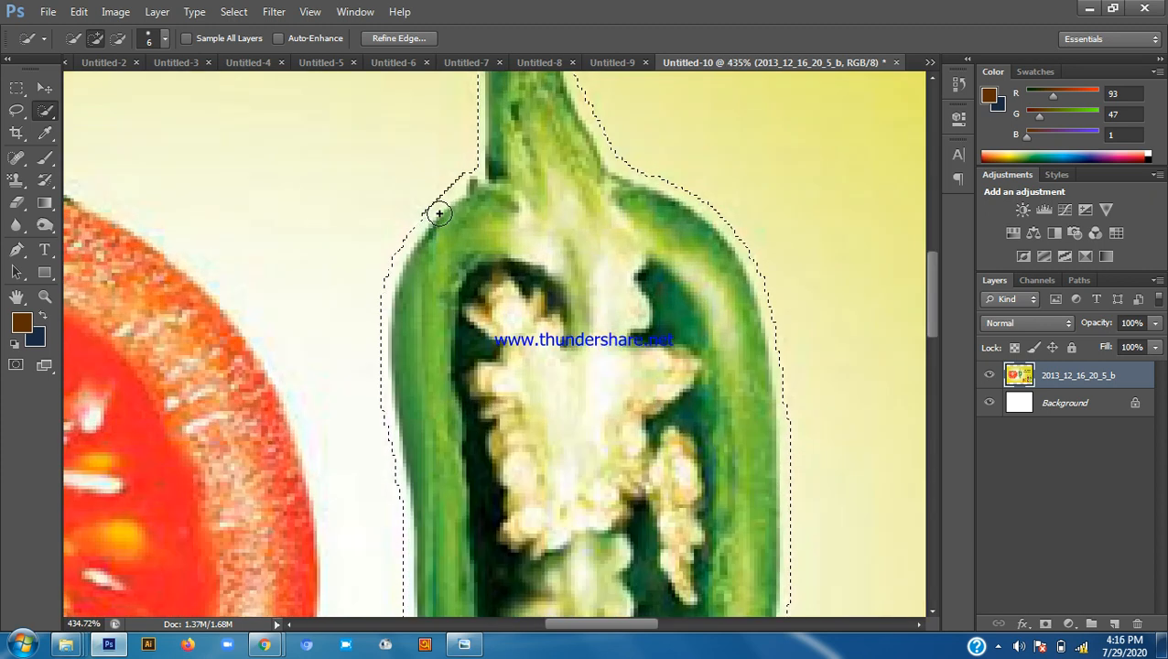
scroll(561, 172, down, 1)
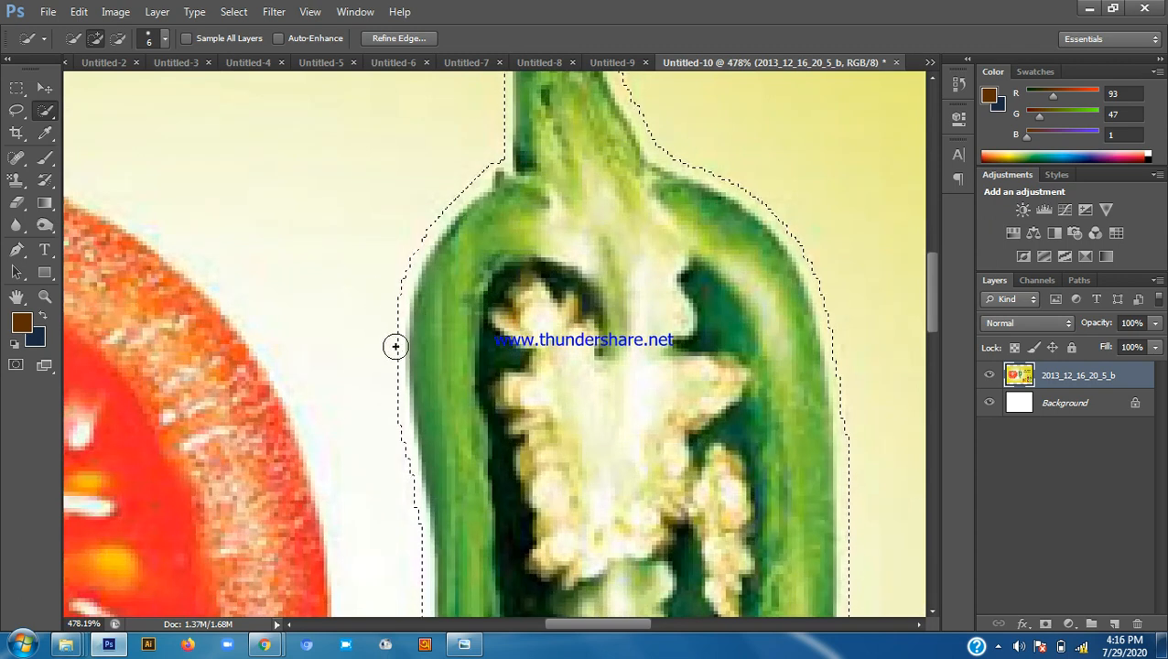
drag(423, 239, 424, 297)
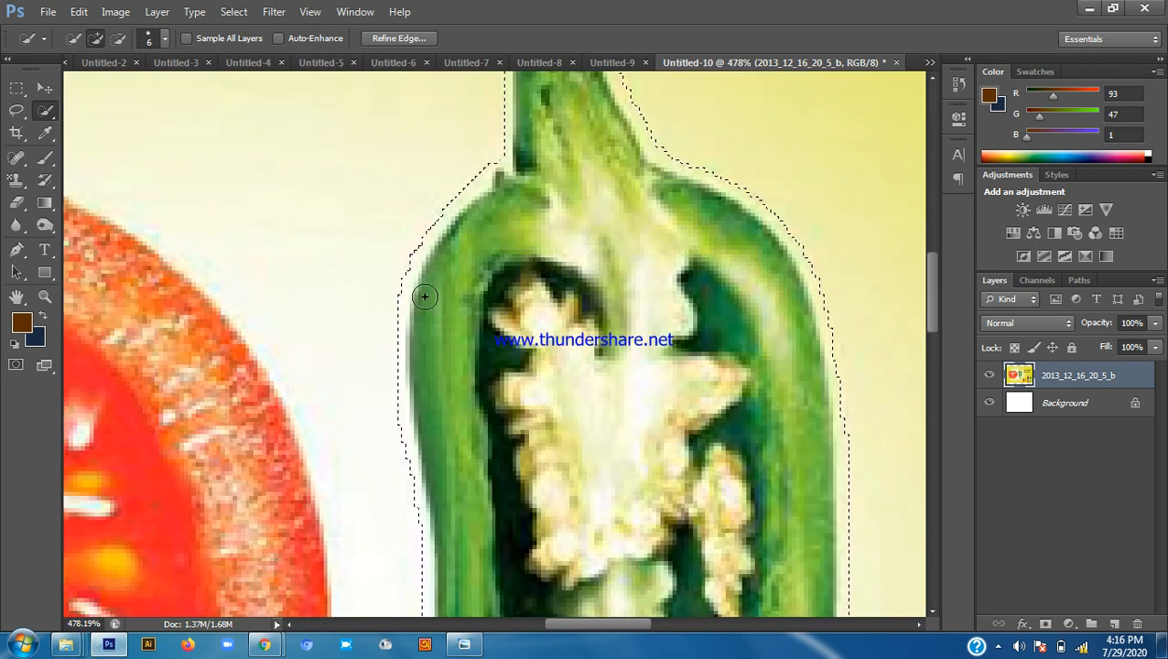
click(558, 269)
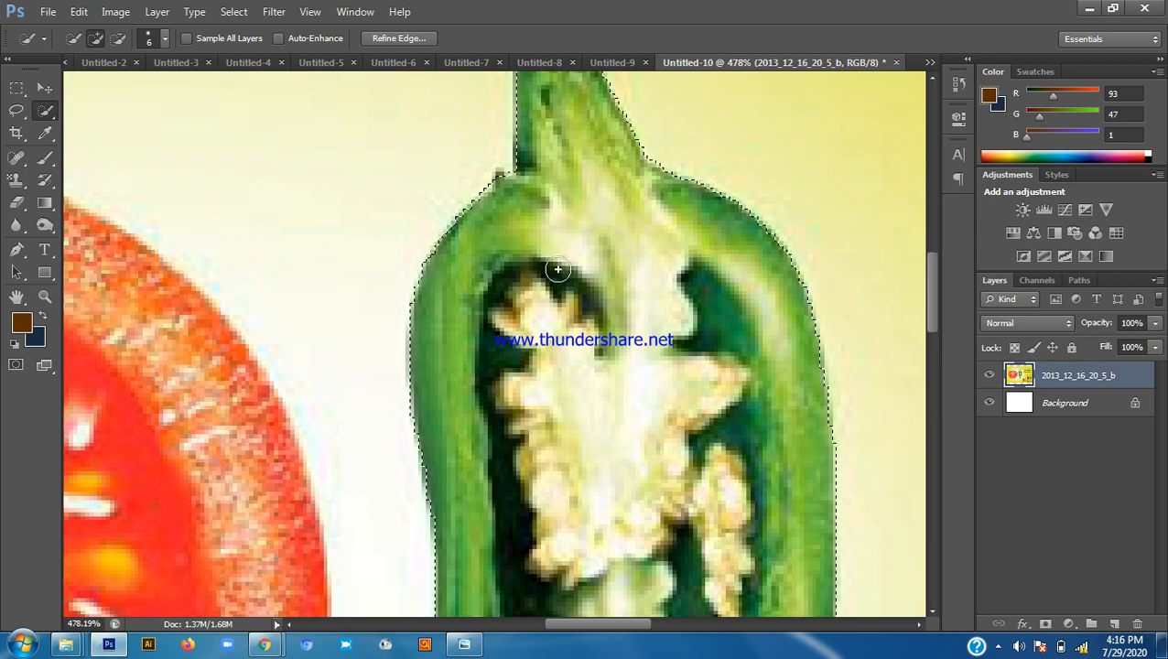
Contract the green chili selection by 5 pixels, inspect the tightened outline, and undo the contraction
scroll(728, 169, down, 2)
scroll(716, 201, down, 1)
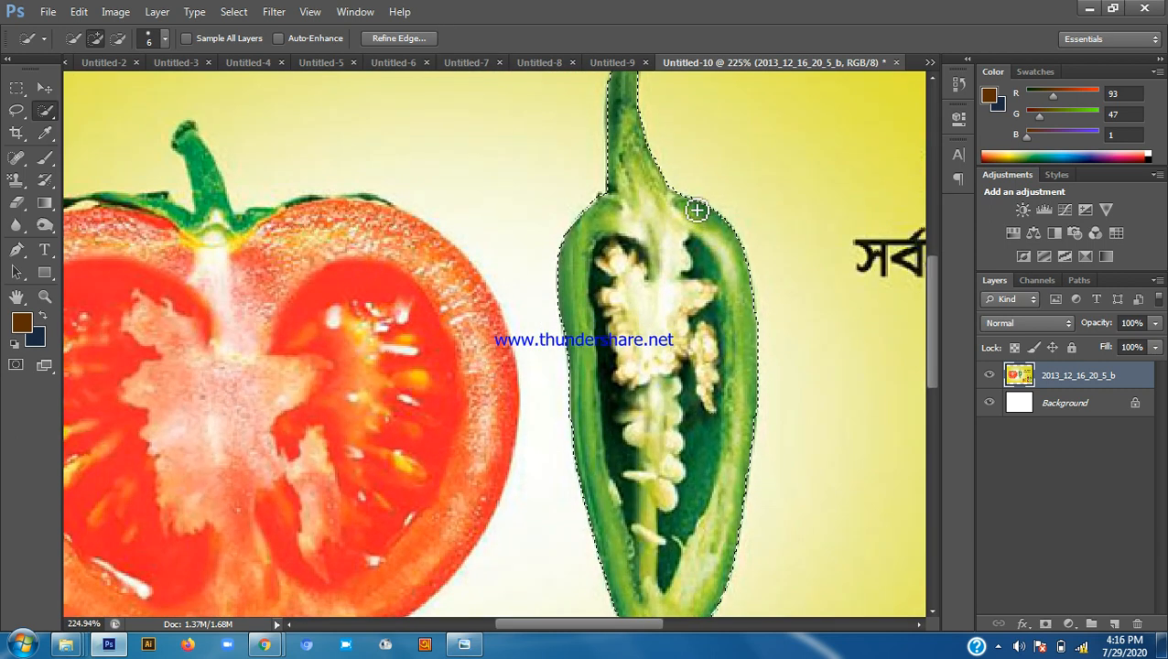
click(234, 11)
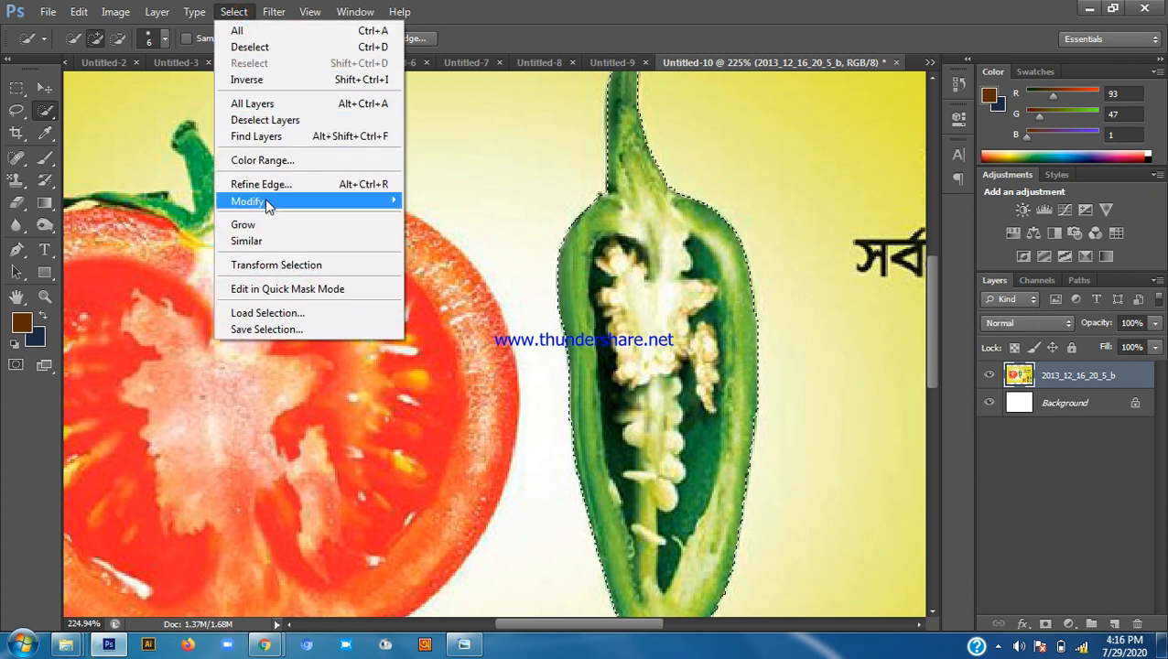
mouse_move(266, 202)
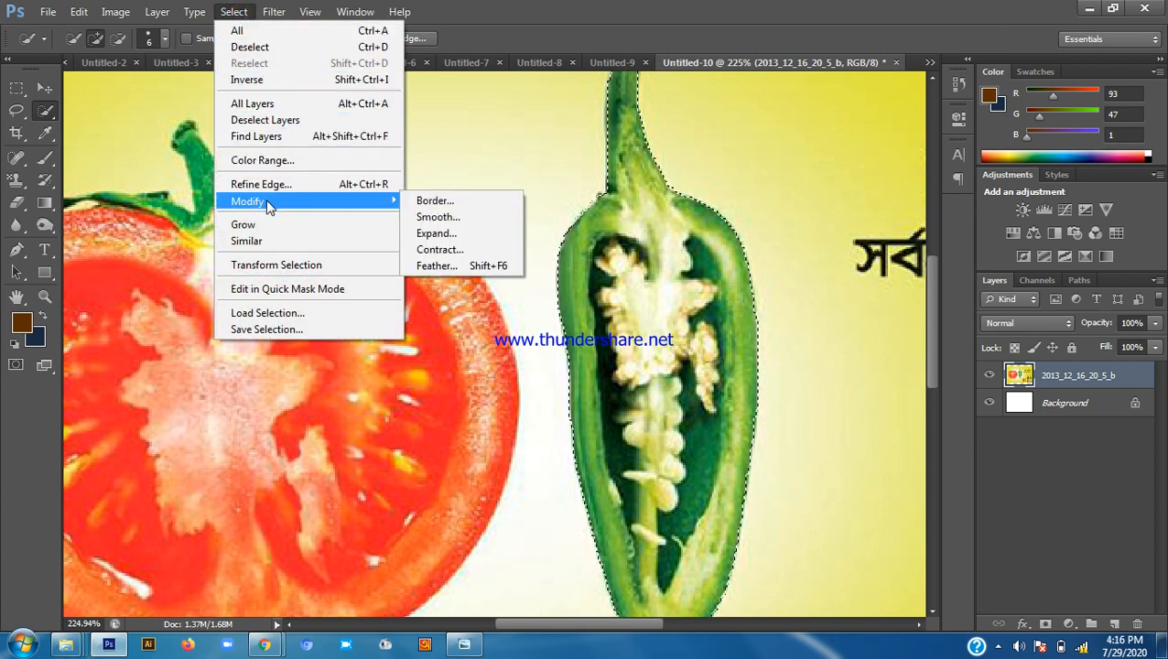
click(446, 248)
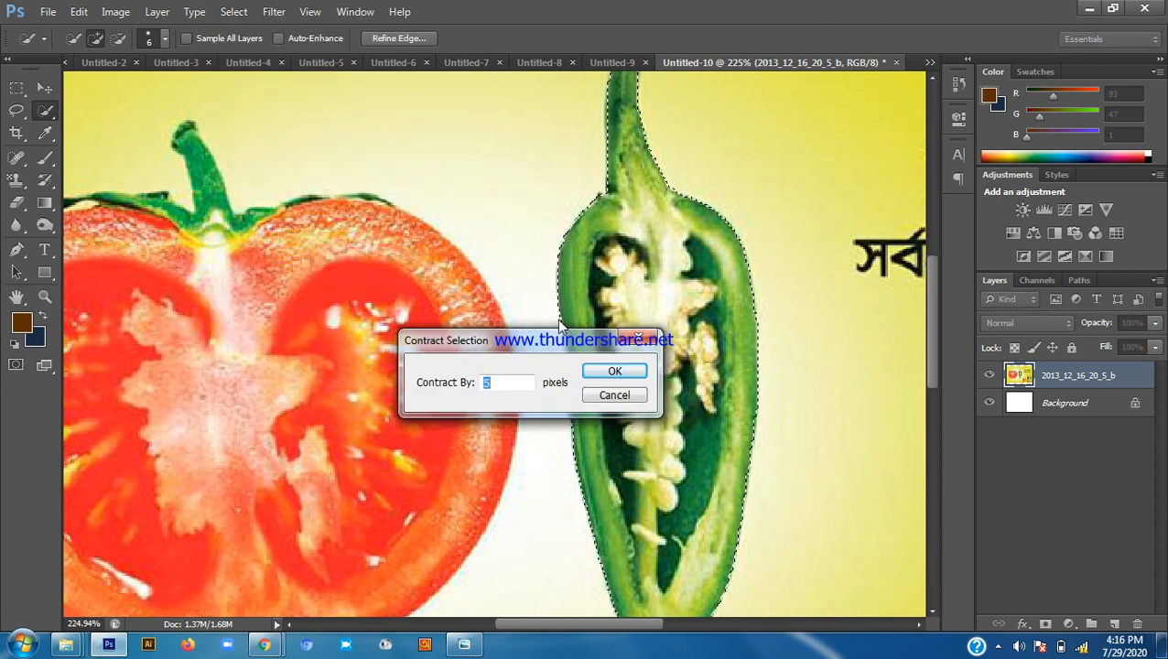
drag(516, 346, 586, 344)
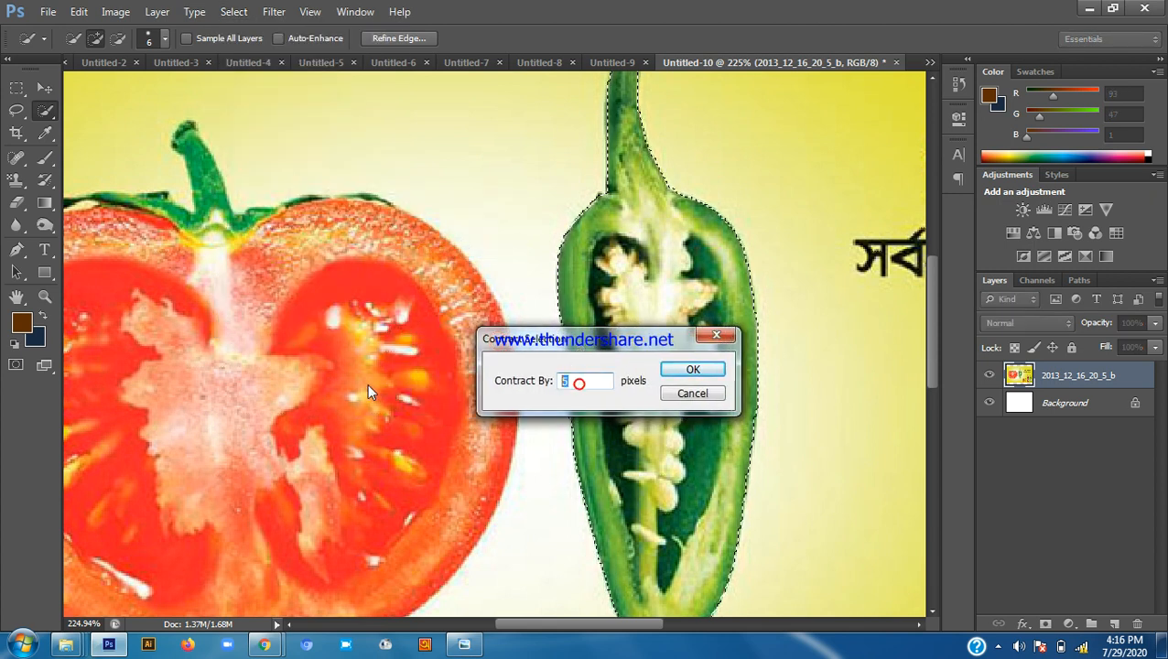
click(704, 375)
scroll(626, 333, up, 3)
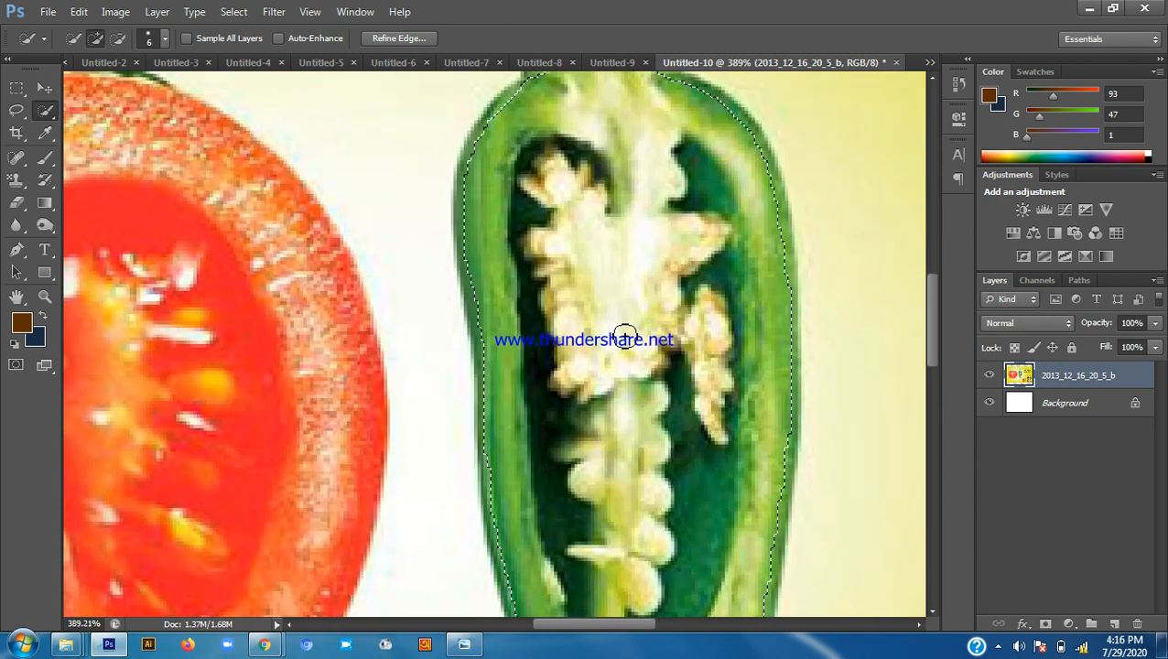
scroll(495, 357, down, 3)
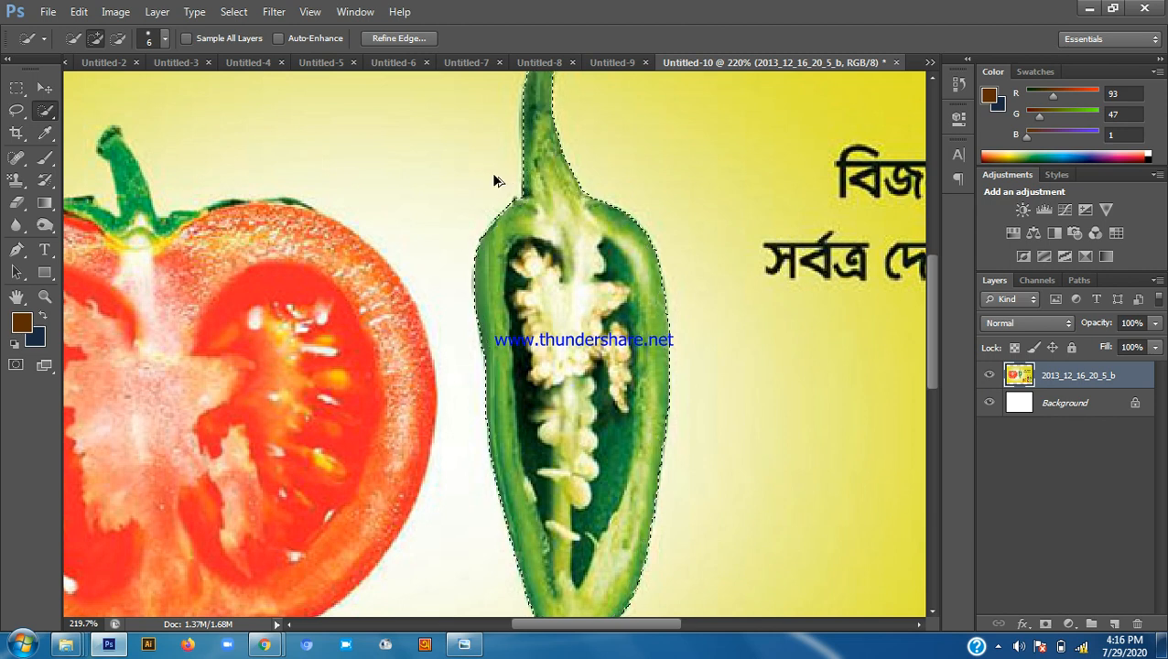
scroll(723, 178, down, 6)
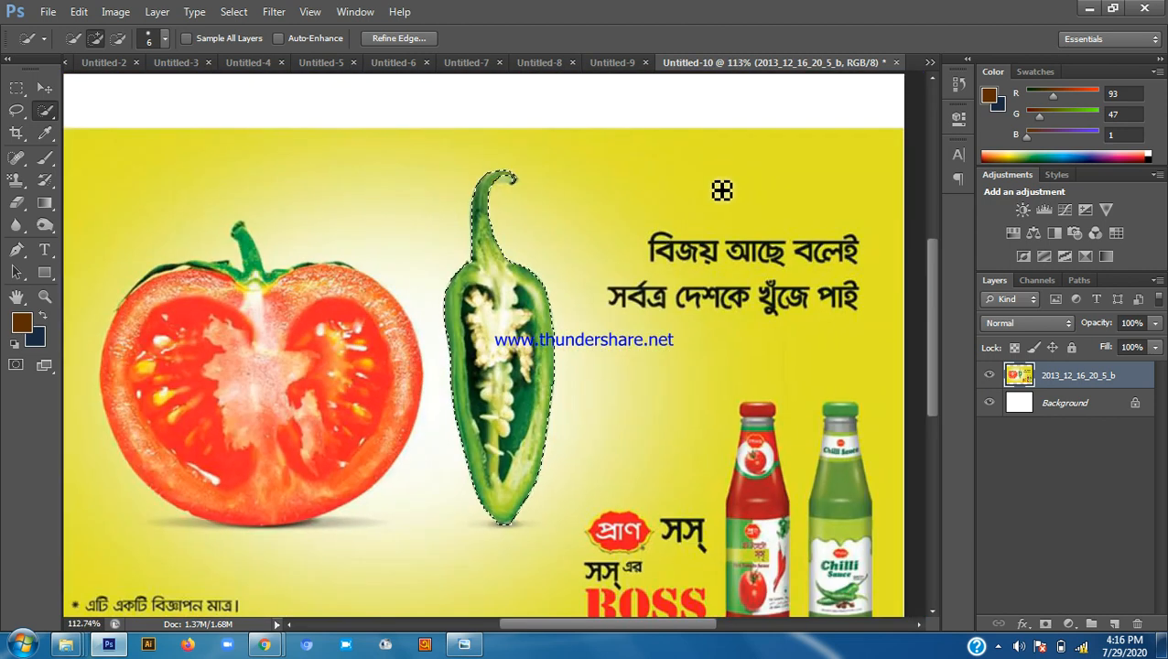
Switch to the Move tool and invert the chili selection to cover everything around the chili
click(44, 88)
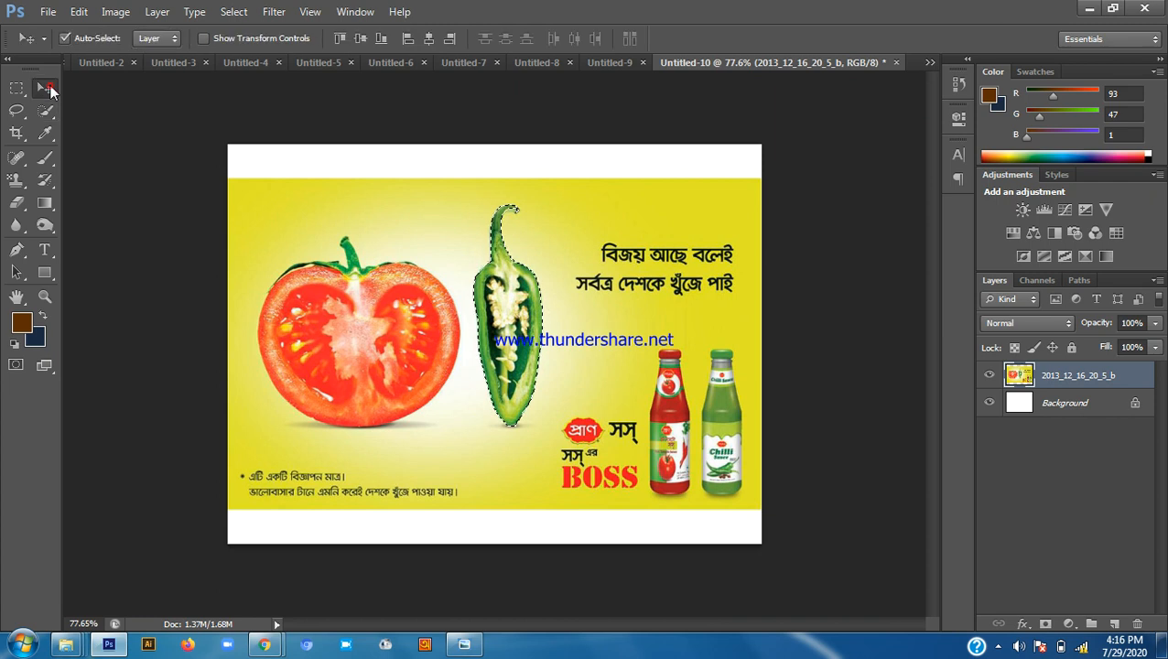
scroll(503, 177, up, 2)
scroll(510, 228, down, 2)
scroll(595, 252, up, 3)
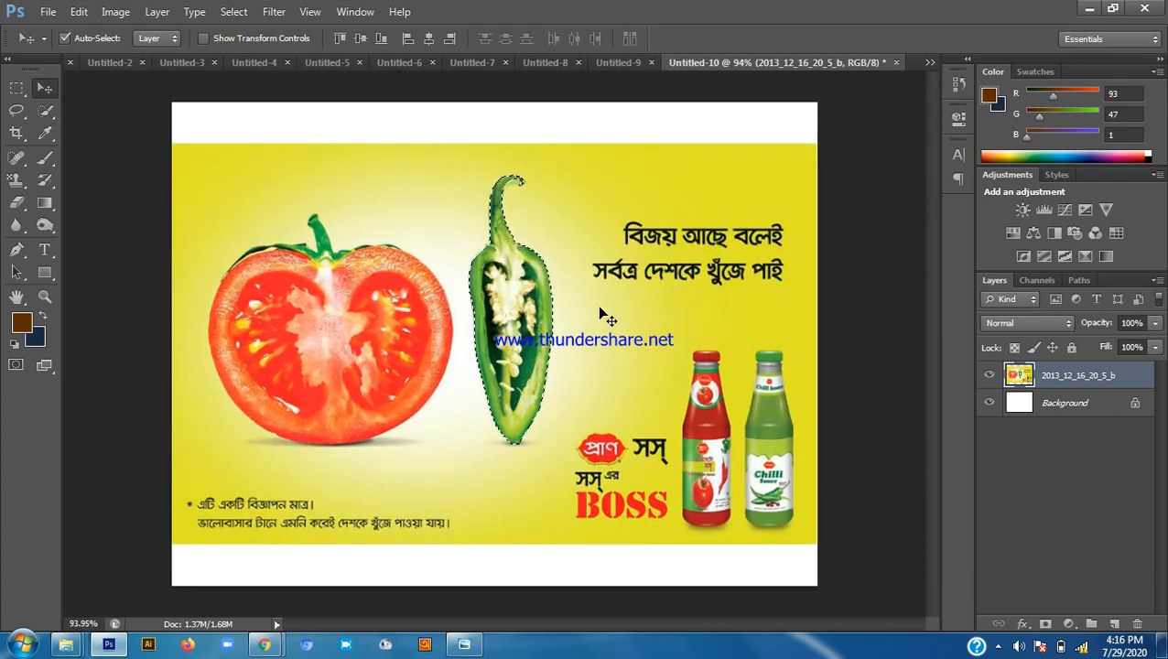
scroll(533, 307, up, 1)
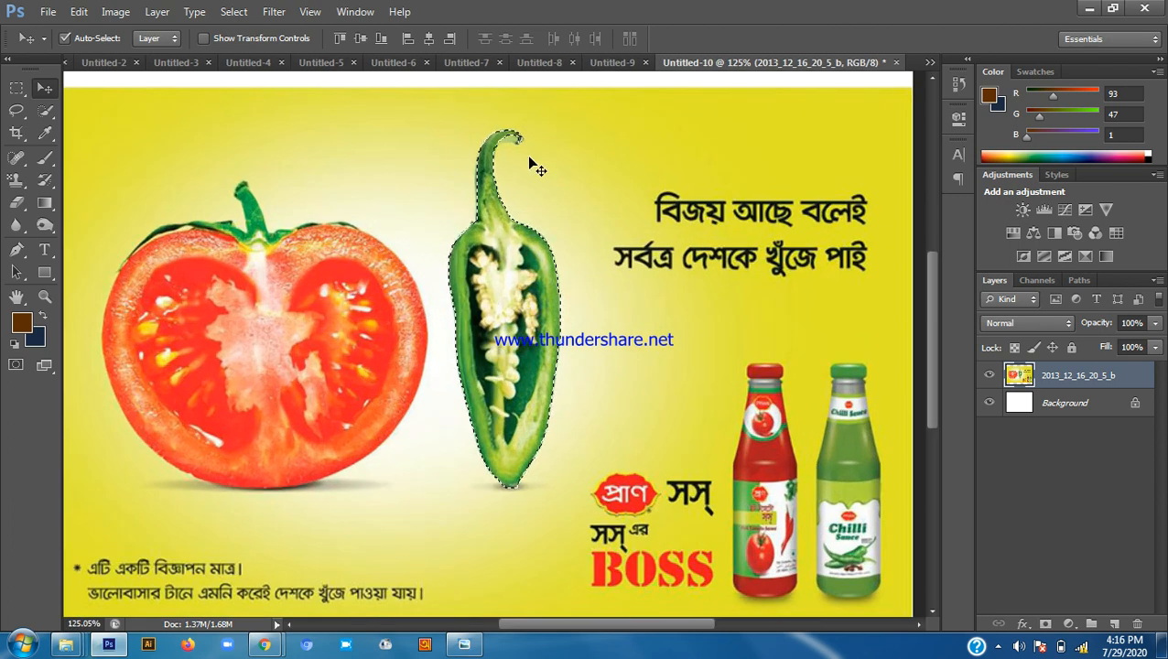
scroll(518, 315, down, 1)
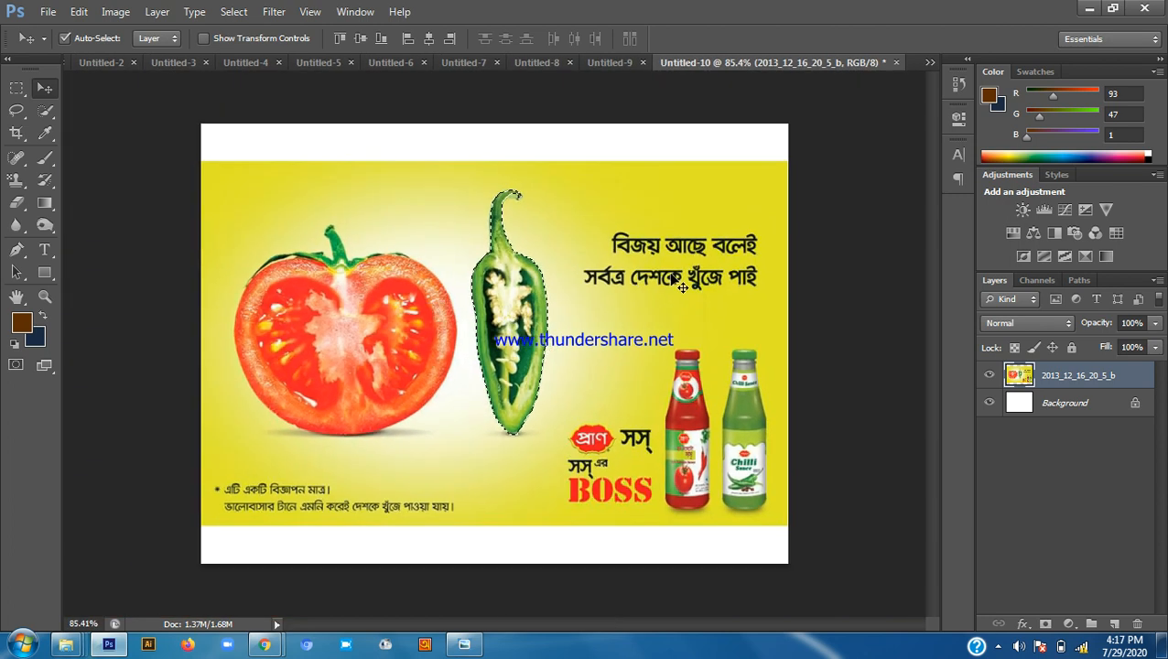
click(233, 12)
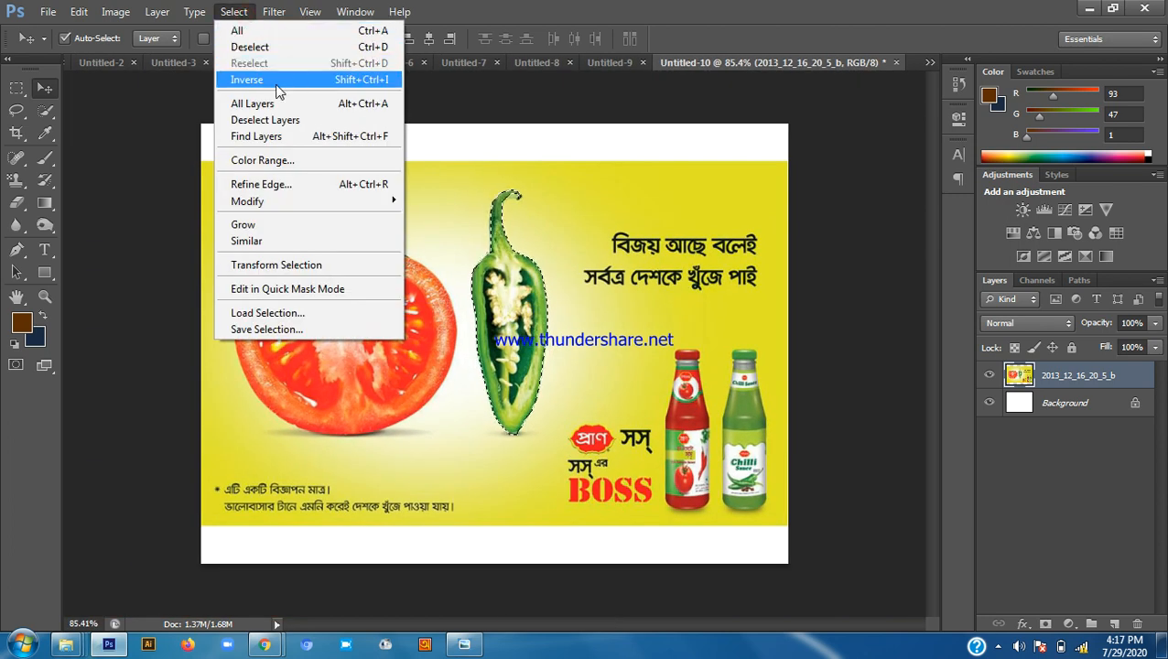
click(360, 81)
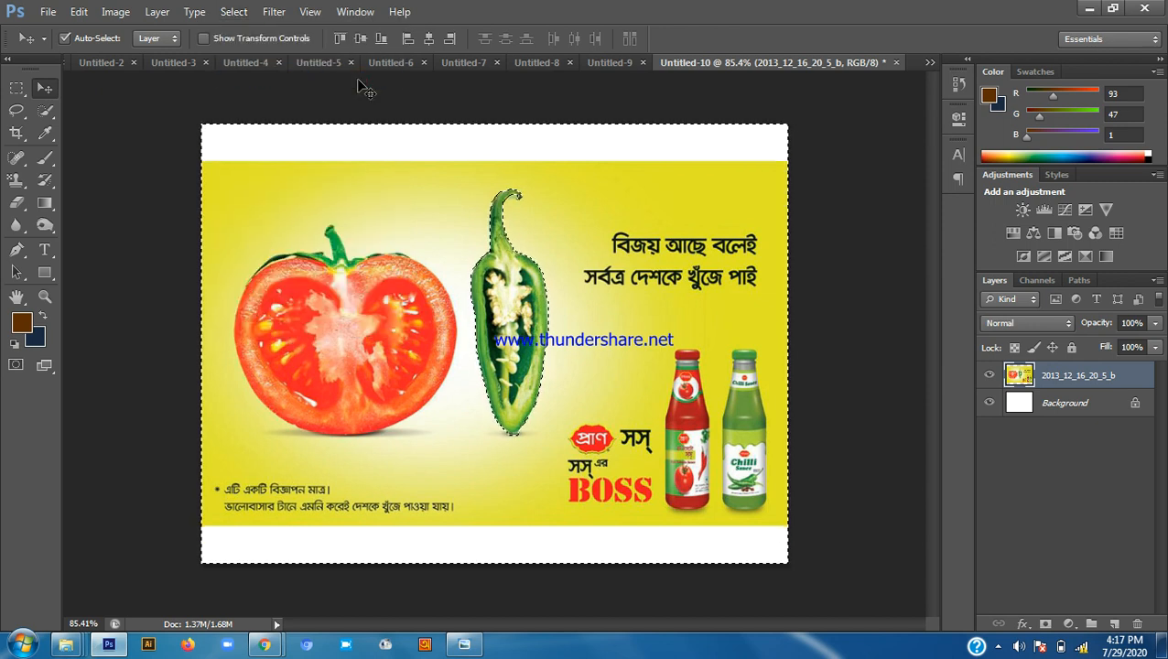
Feather the inverted selection with a radius of 10 pixels
click(234, 11)
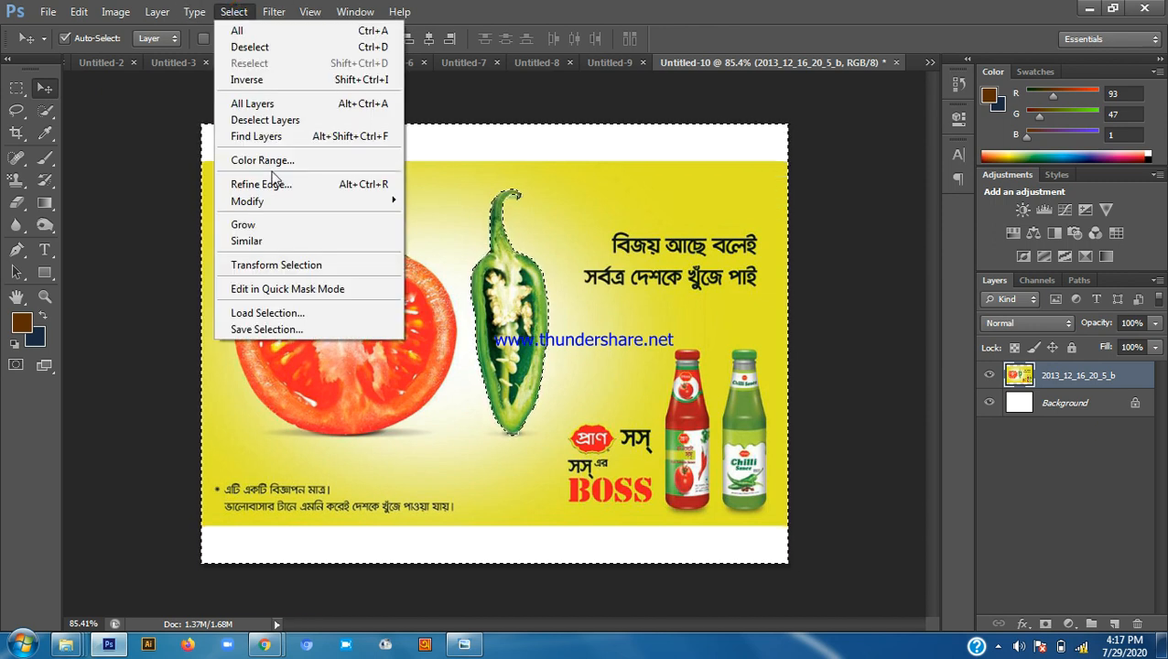
mouse_move(282, 203)
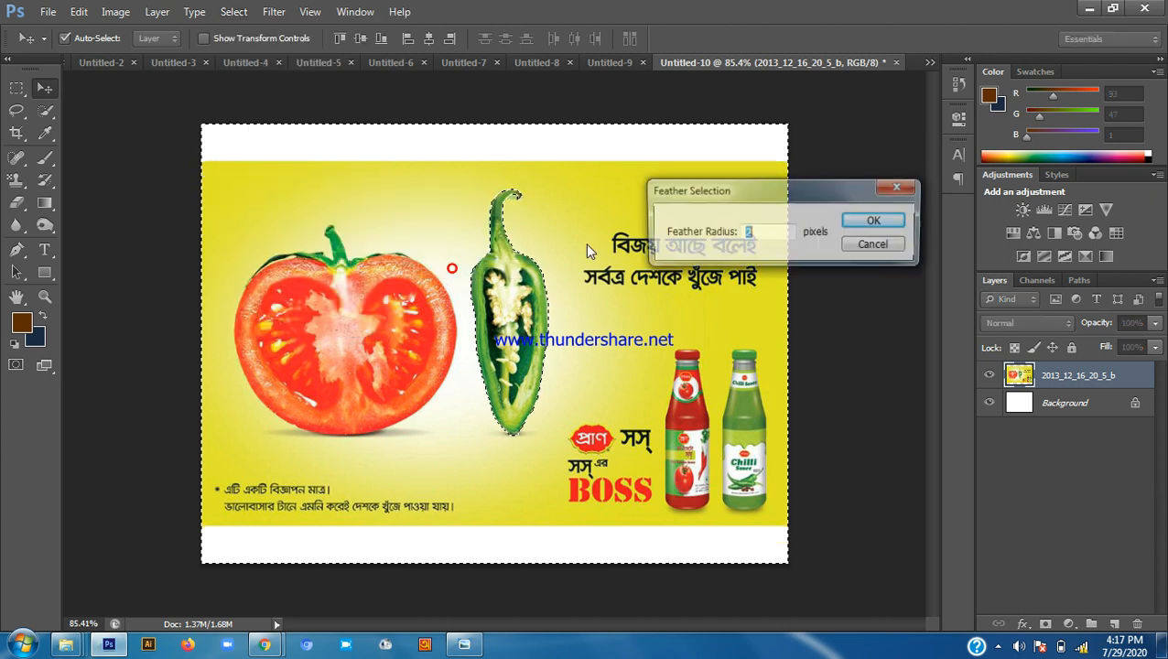
click(443, 264)
drag(764, 191, 800, 182)
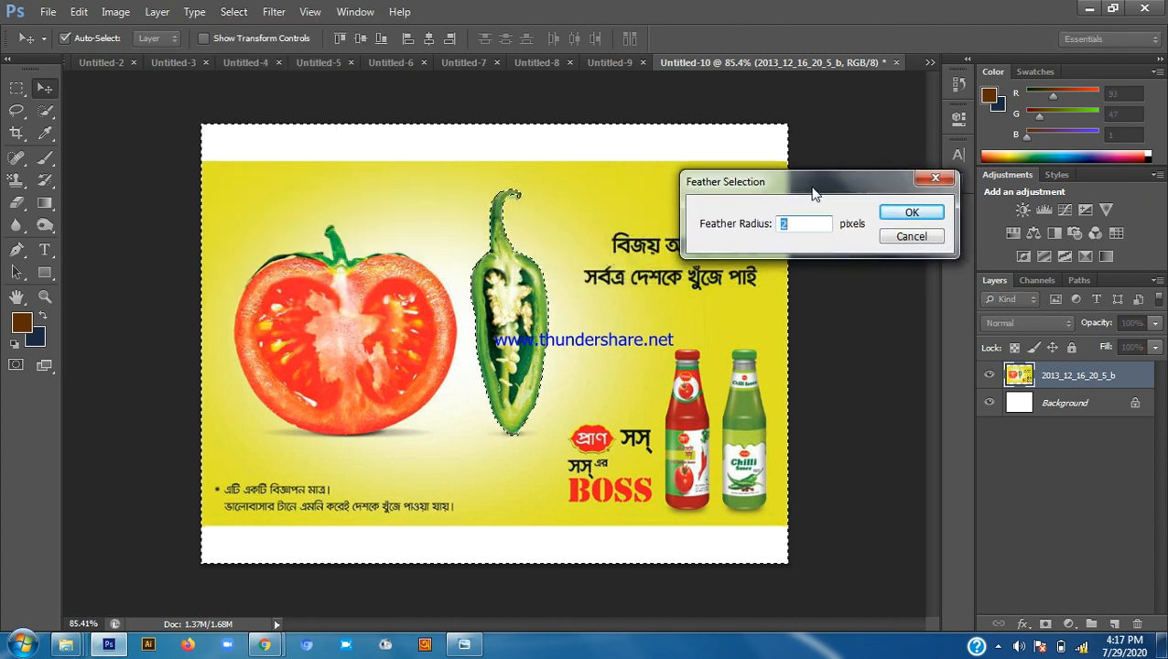
double_click(814, 222)
text(10)
key(Return)
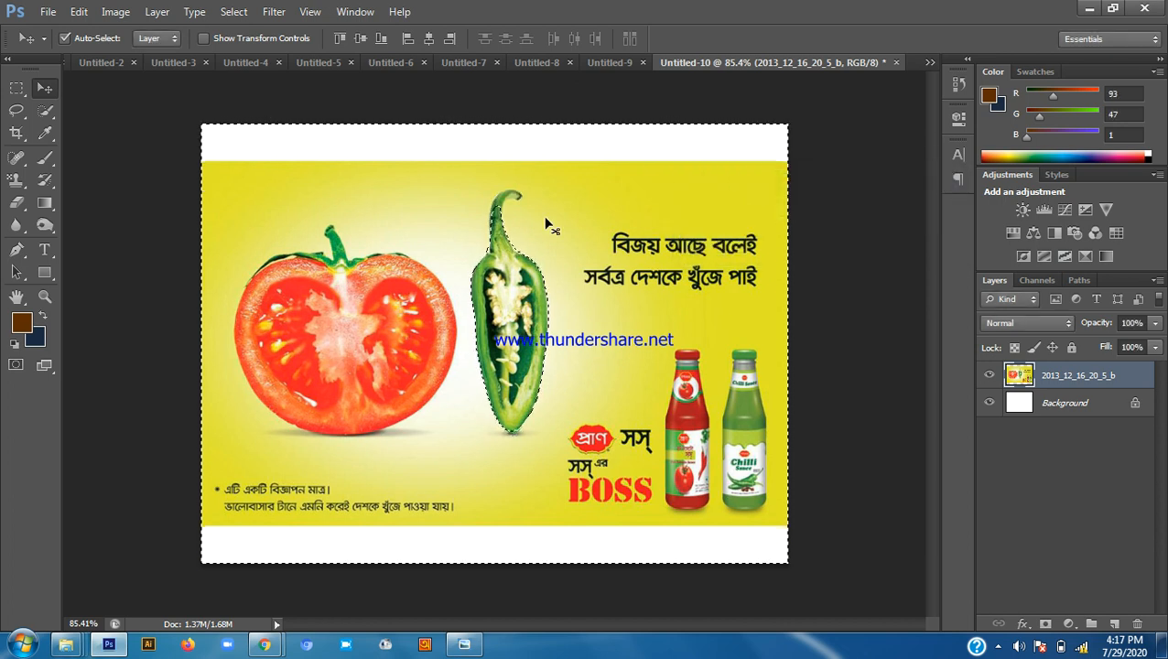
Delete the feathered area around the chili, inspect the softened edge, and undo the deletion
key(Delete)
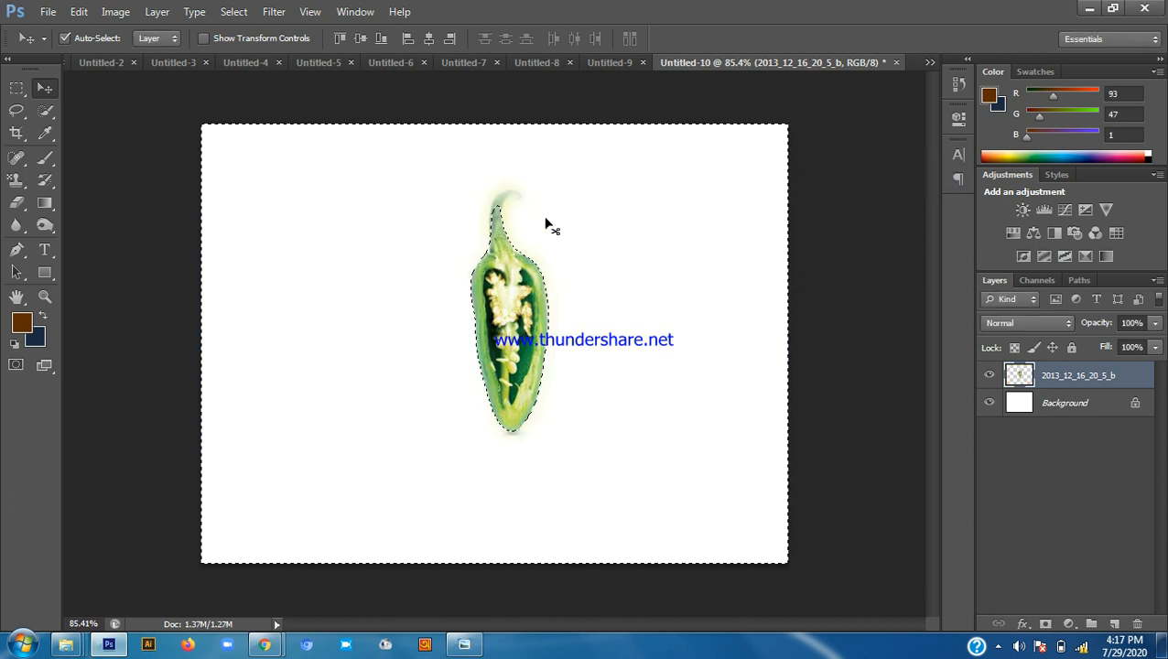
scroll(546, 224, up, 3)
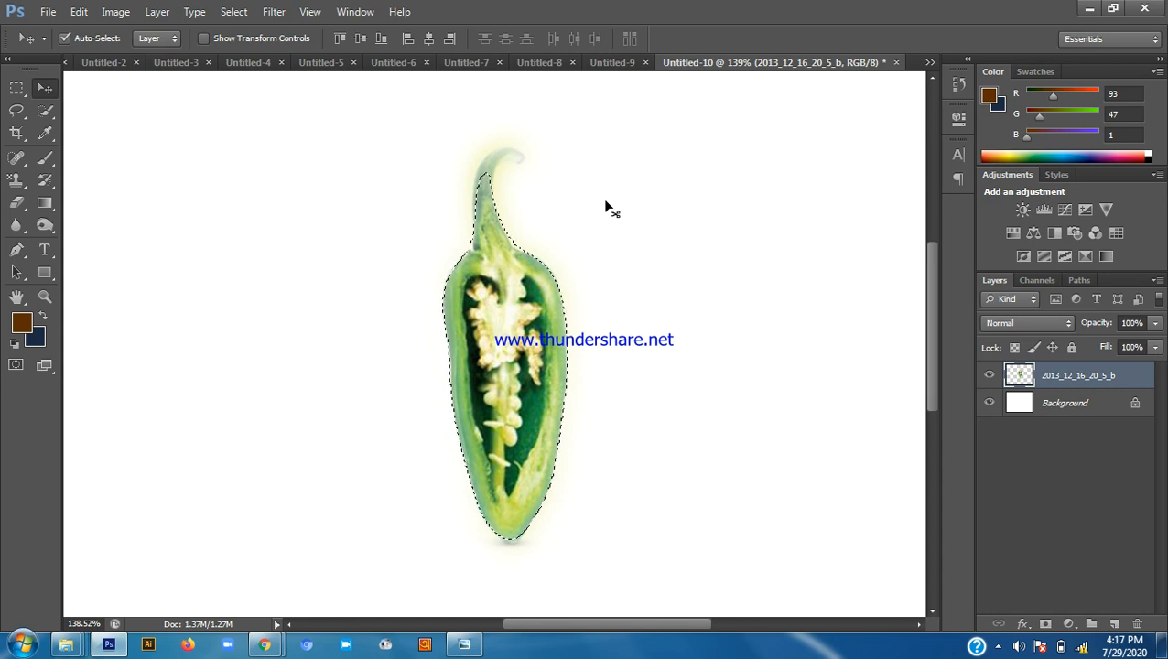
key(ctrl+z)
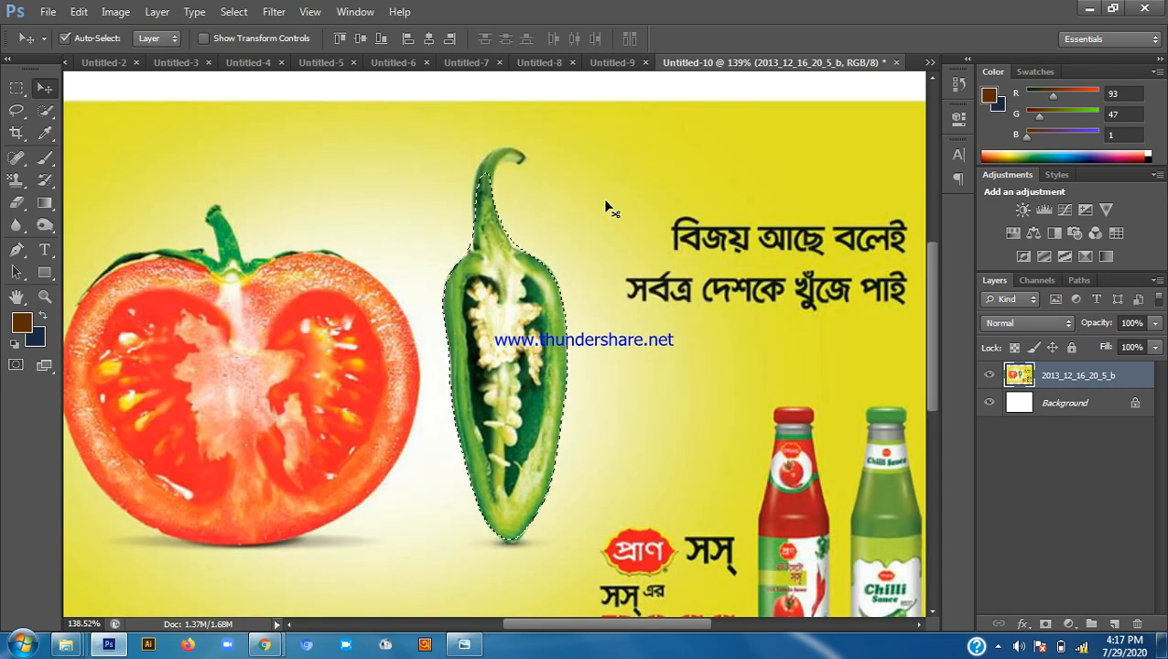
Try to correct the feathered selection around the chili's stem with the Quick Selection tool, adding and subtracting areas
click(45, 110)
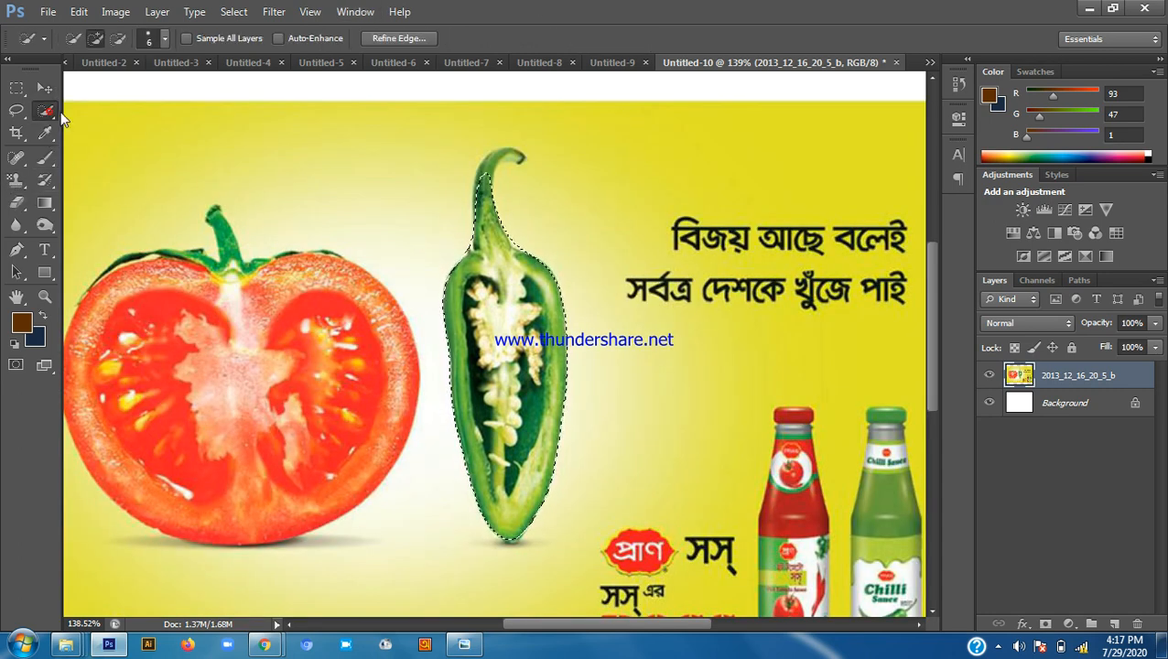
scroll(491, 178, up, 3)
scroll(490, 179, up, 1)
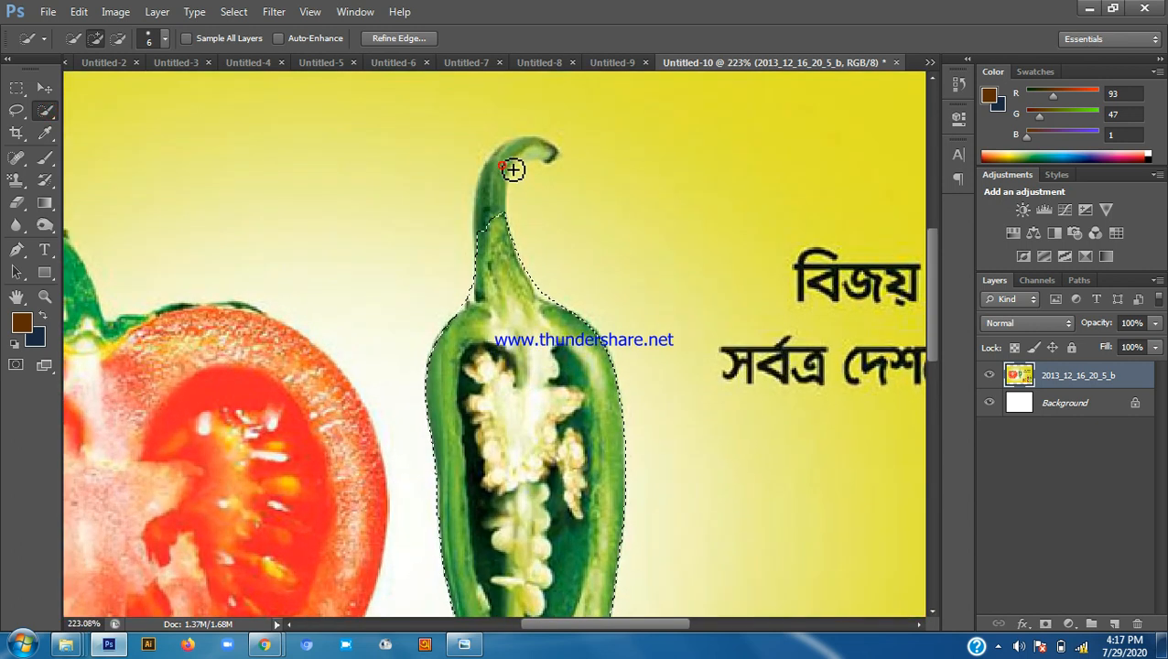
click(493, 237)
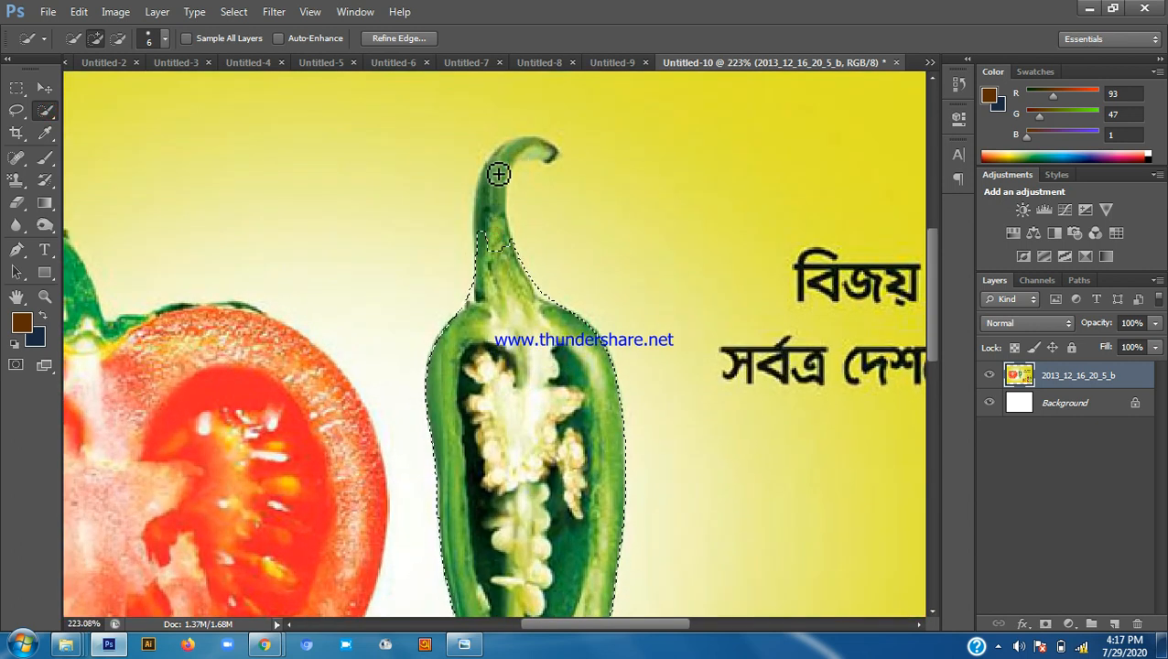
alt+click(518, 287)
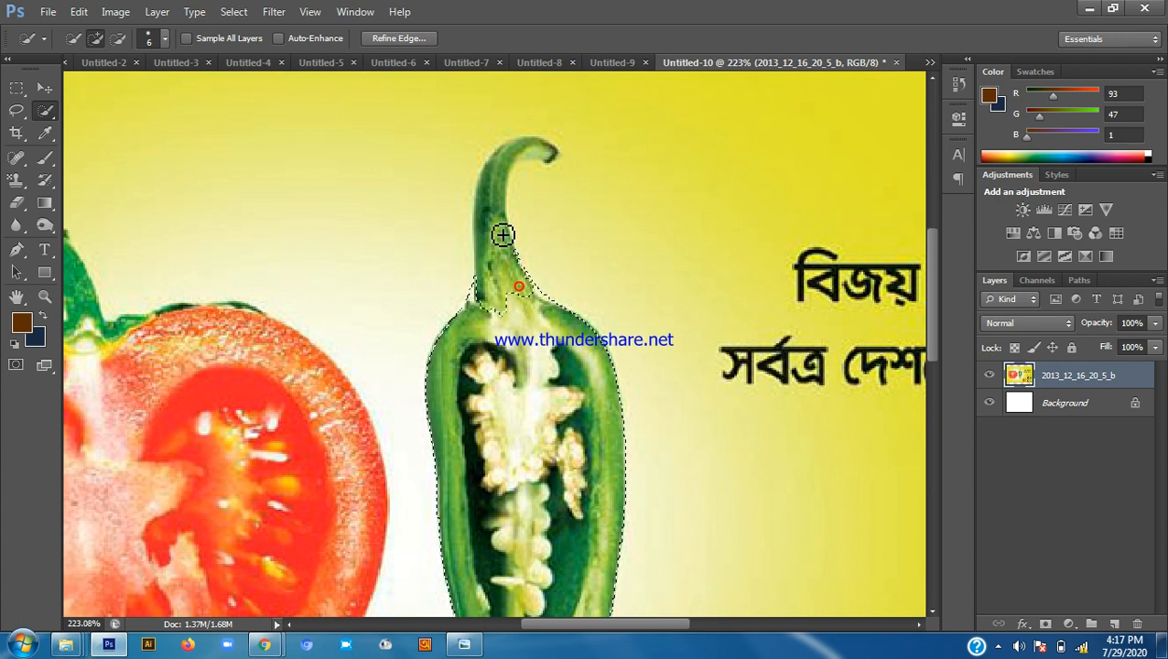
scroll(500, 224, down, 2)
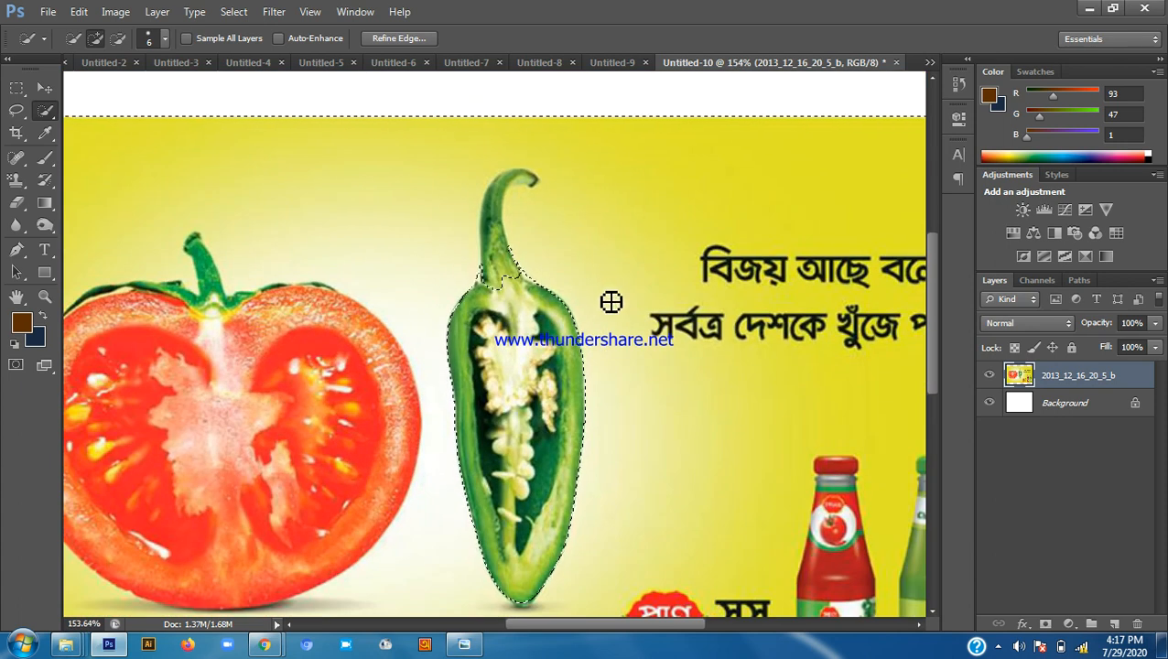
Clear the current selection and reselect the whole green chili, including its stem, with the Quick Selection tool
key(ctrl+d)
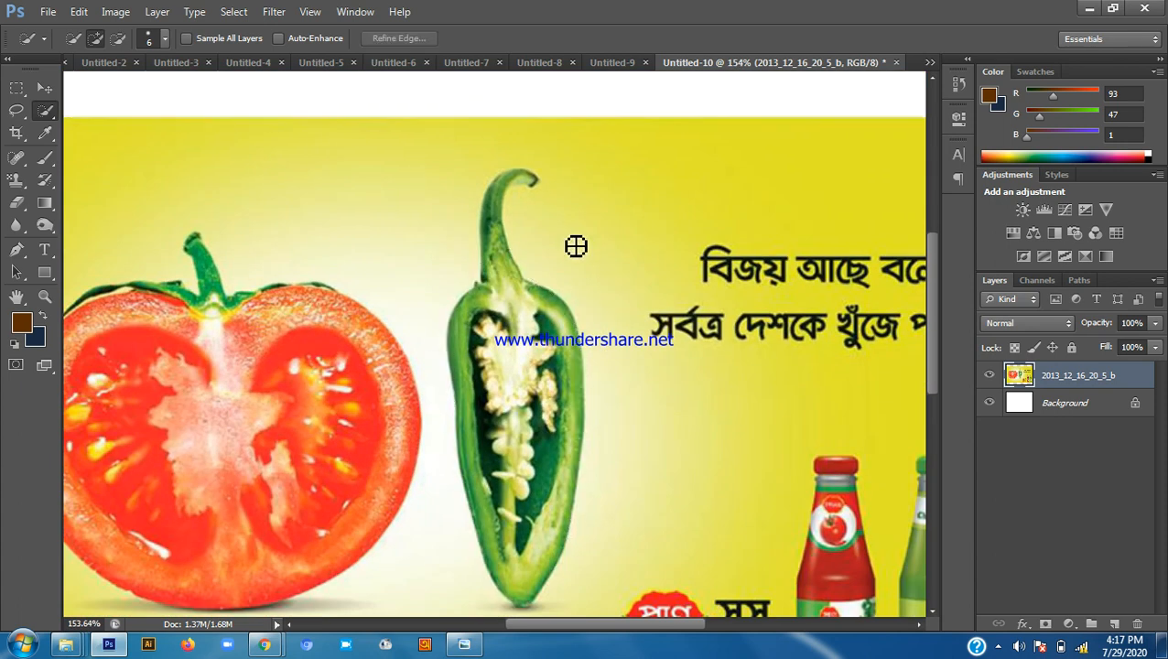
click(527, 180)
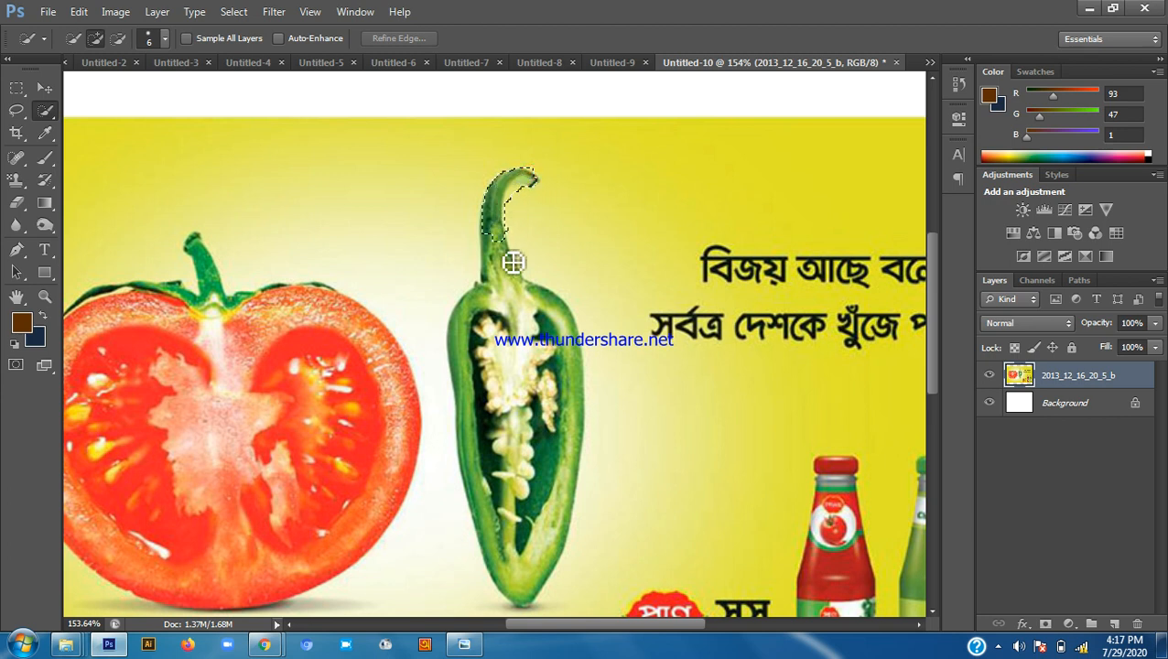
mouse_move(513, 362)
mouse_down()
mouse_move(485, 416)
mouse_move(477, 364)
mouse_move(498, 529)
mouse_move(569, 532)
mouse_move(579, 381)
mouse_move(535, 443)
mouse_move(514, 490)
mouse_move(524, 503)
mouse_move(529, 481)
mouse_up()
scroll(546, 379, up, 2)
scroll(535, 326, down, 3)
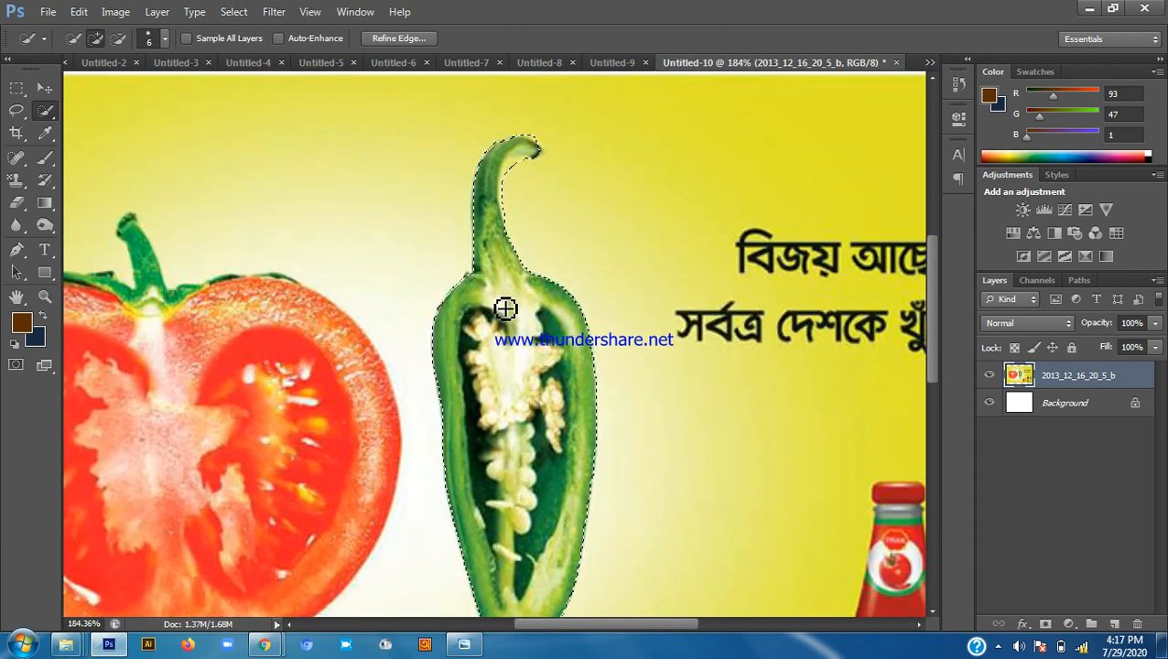
Invert the new chili selection so that the surrounding advertisement image is selected instead
scroll(544, 363, down, 4)
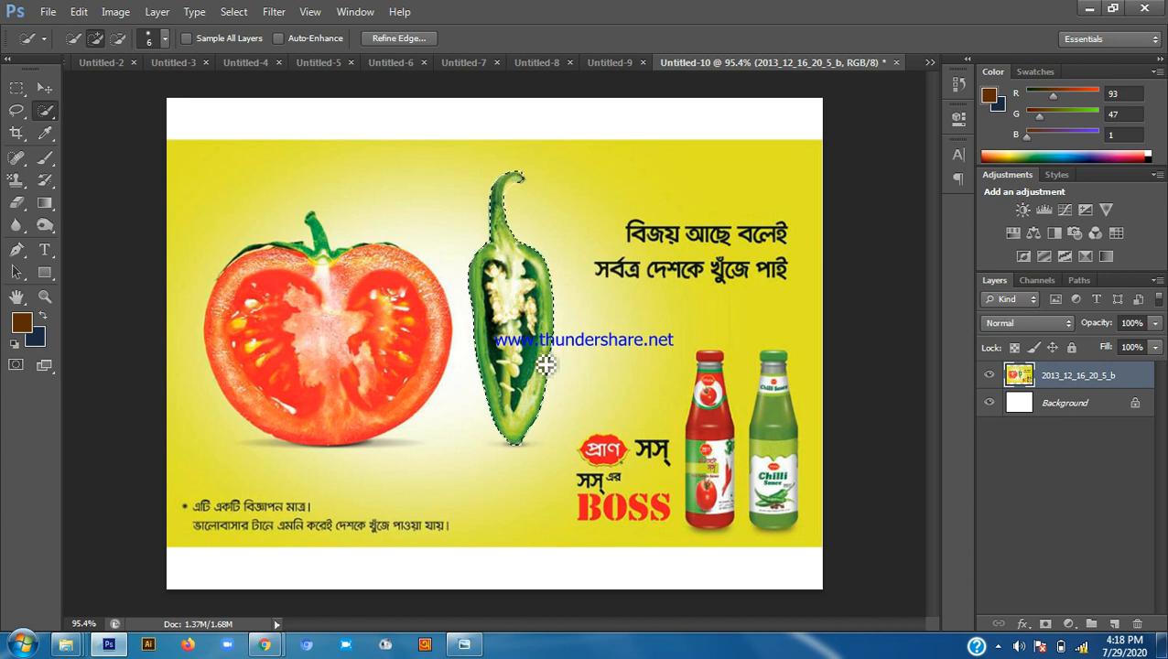
click(236, 11)
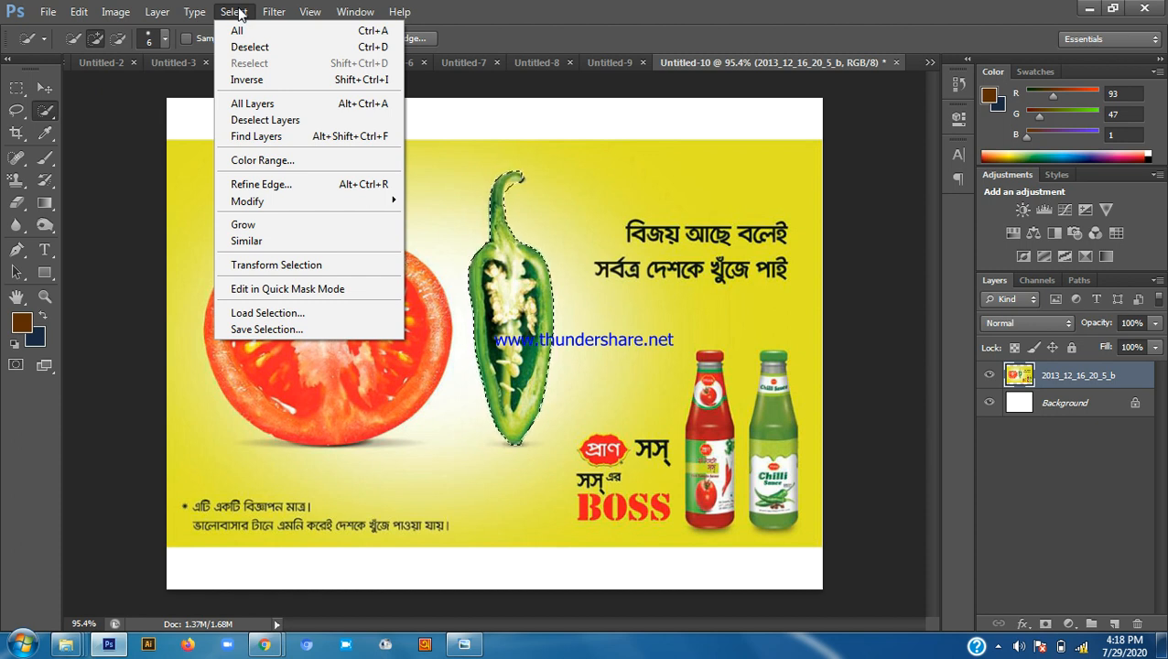
click(264, 85)
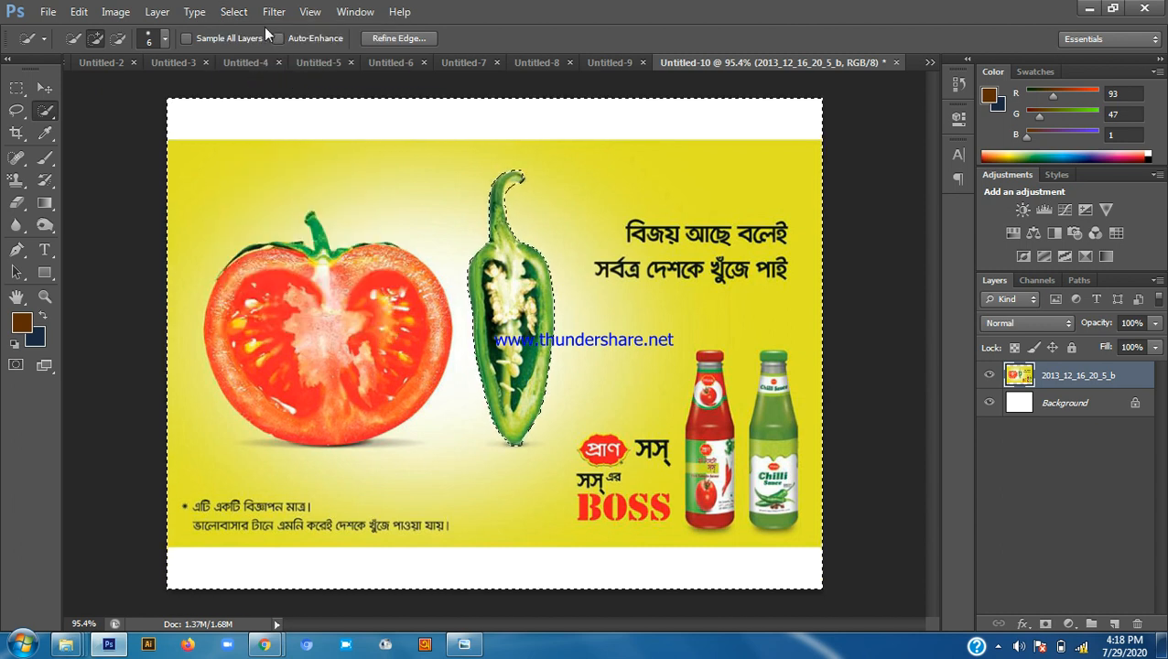
click(236, 12)
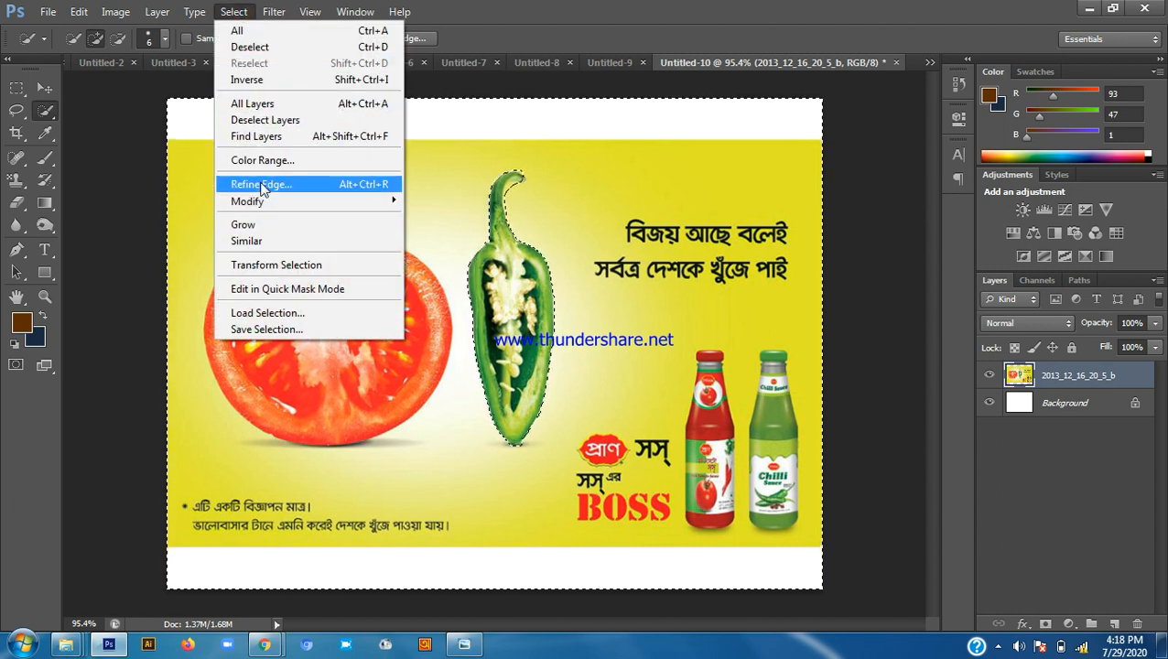
mouse_move(262, 205)
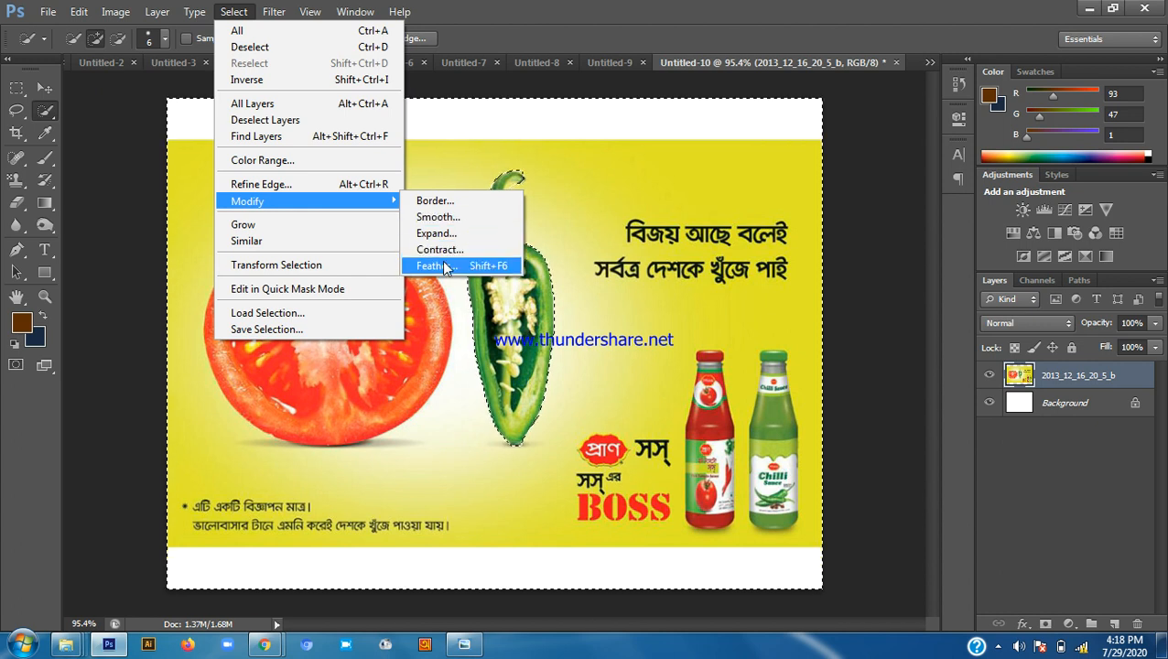
click(465, 13)
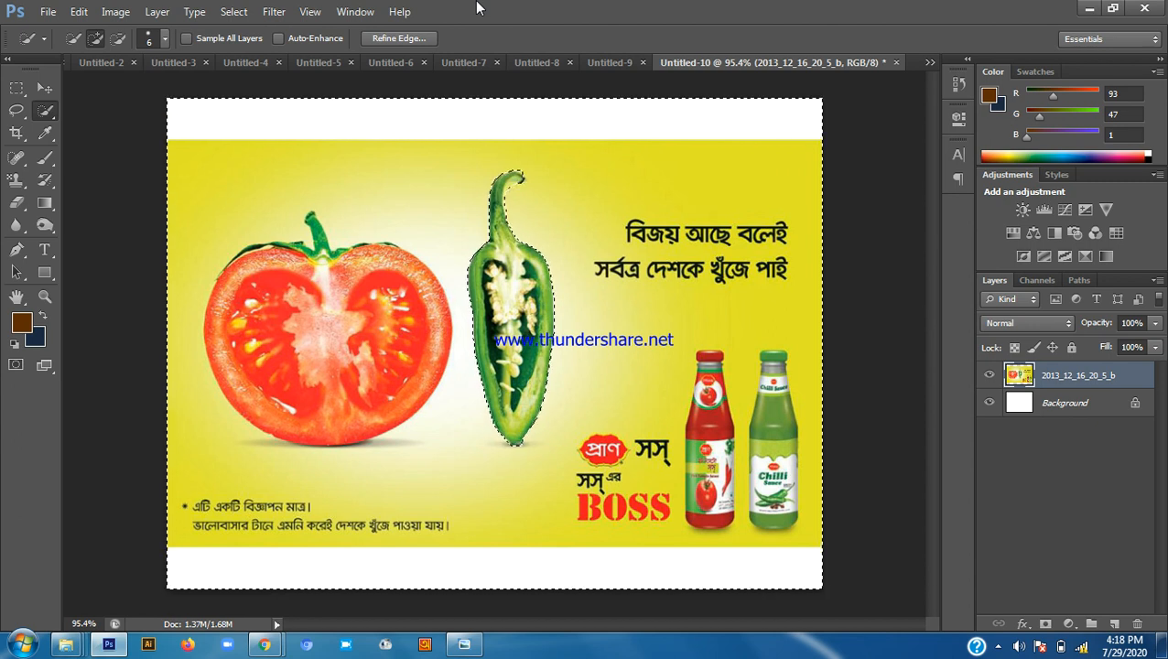
Feather the inverted selection, delete the advertisement surroundings around the chili, and deselect
key(shift+F6)
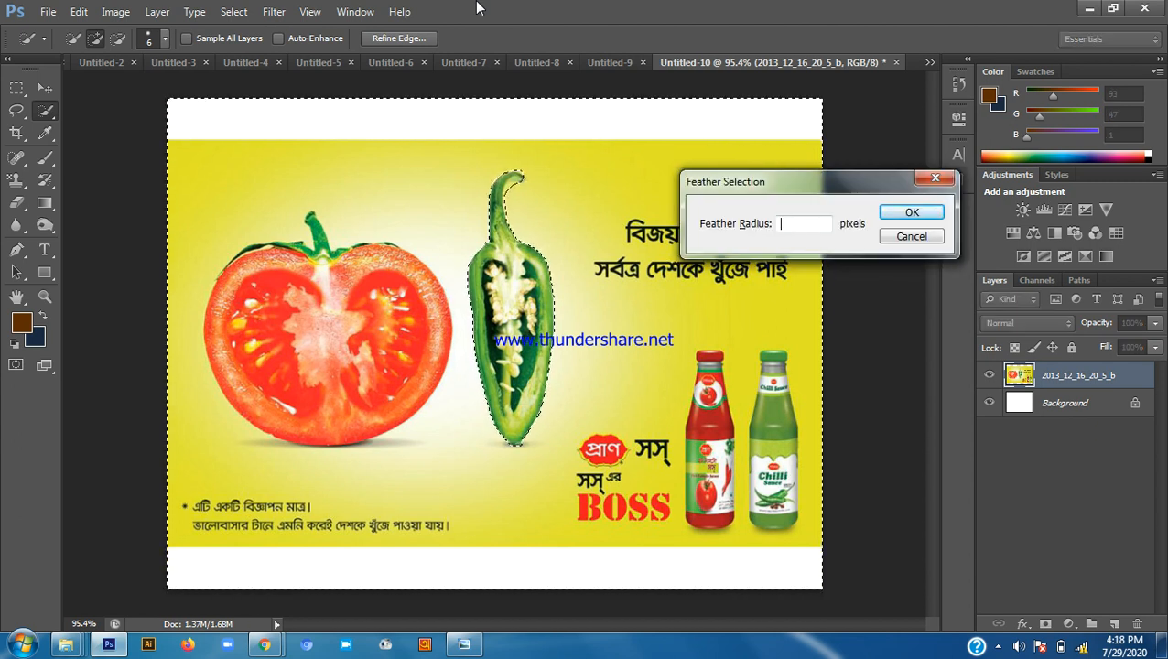
key(Return)
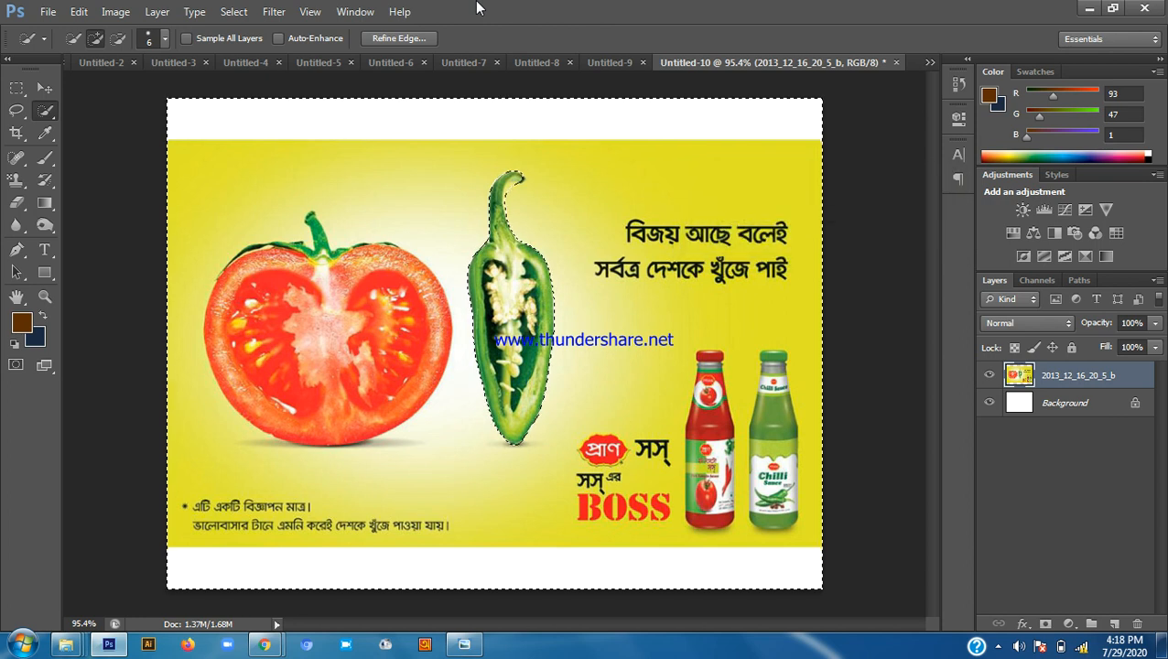
key(Delete)
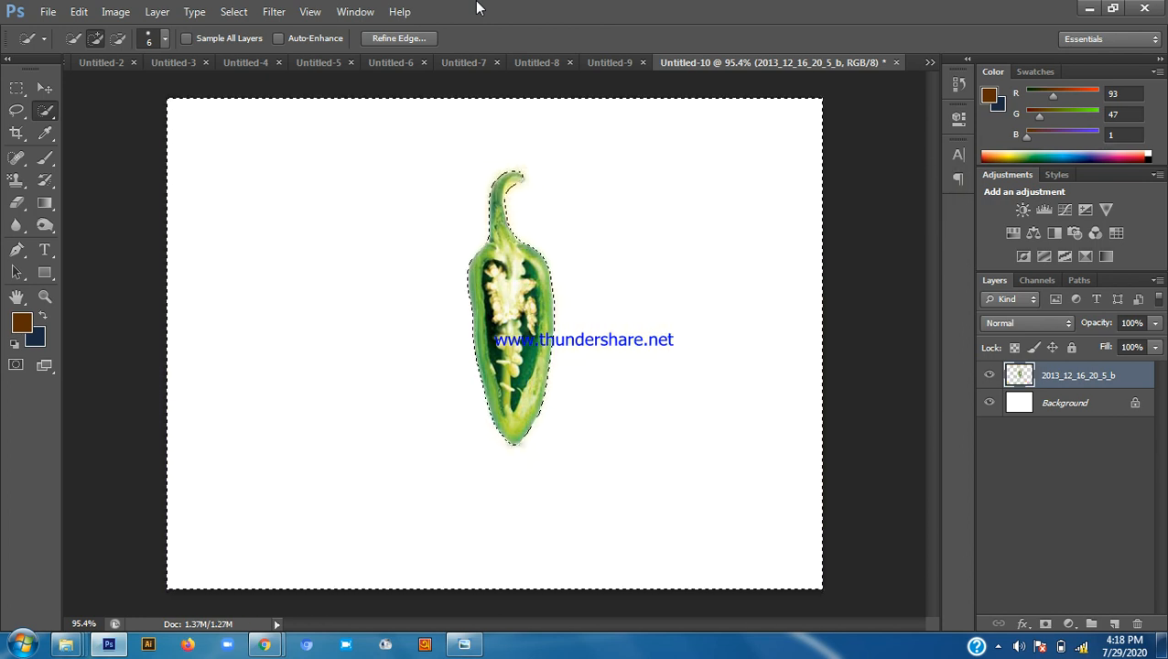
key(ctrl+d)
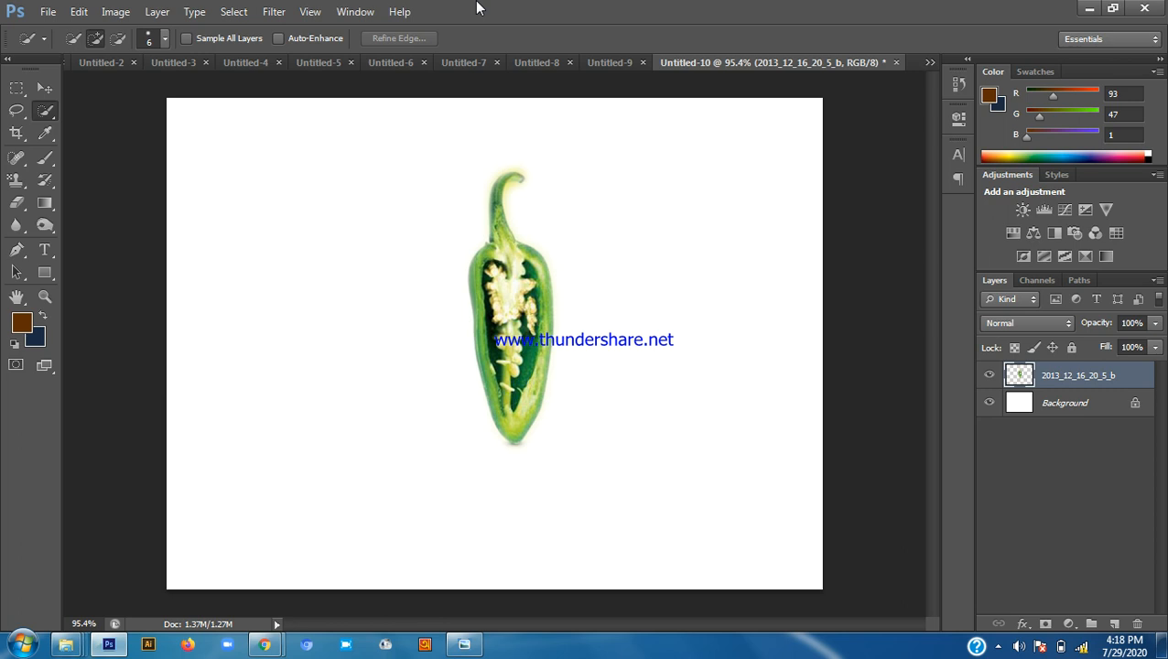
click(1088, 9)
click(1087, 8)
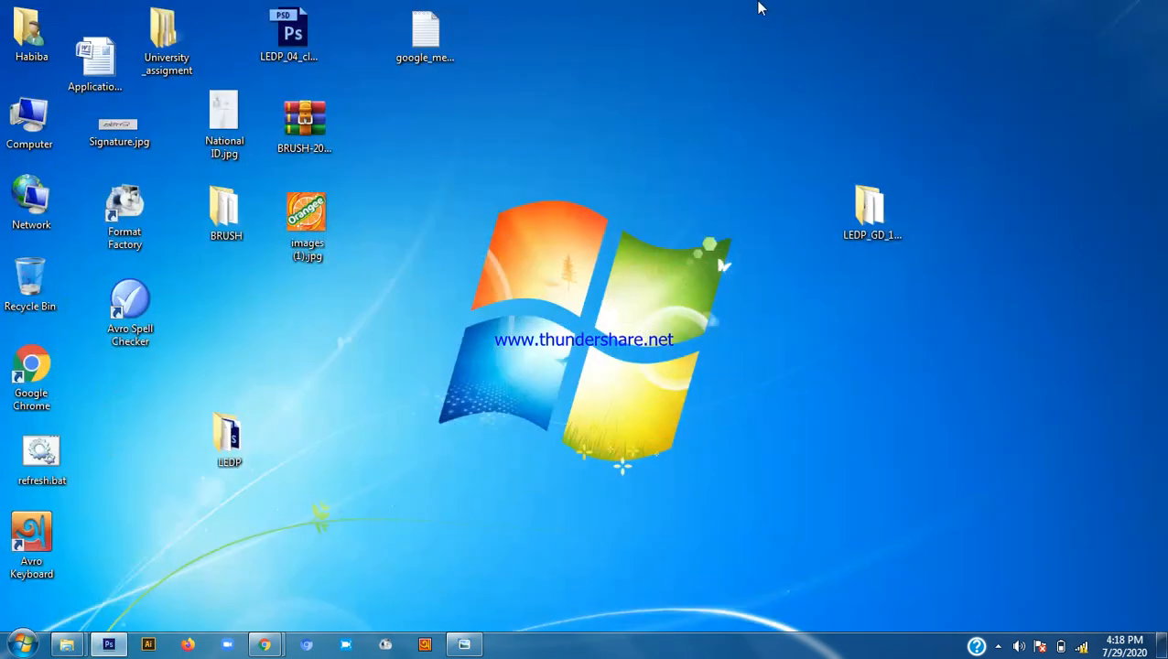
right_click(758, 8)
click(802, 51)
right_click(709, 39)
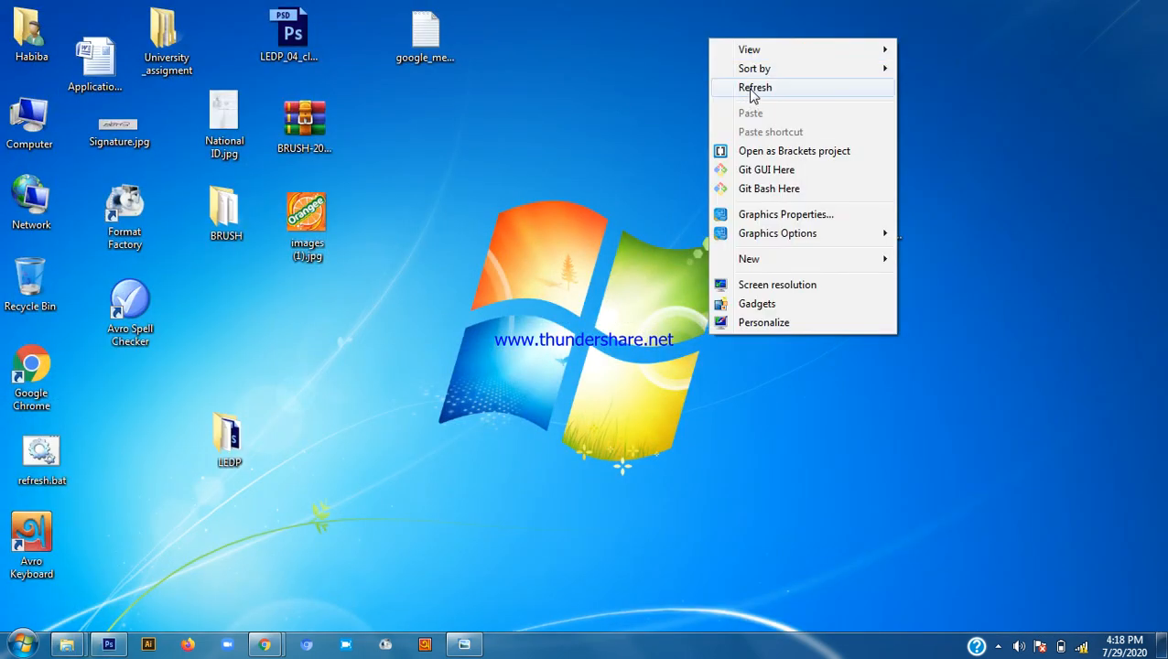
click(751, 89)
right_click(616, 71)
click(666, 120)
right_click(584, 94)
click(624, 144)
right_click(540, 106)
click(548, 154)
right_click(530, 147)
click(582, 196)
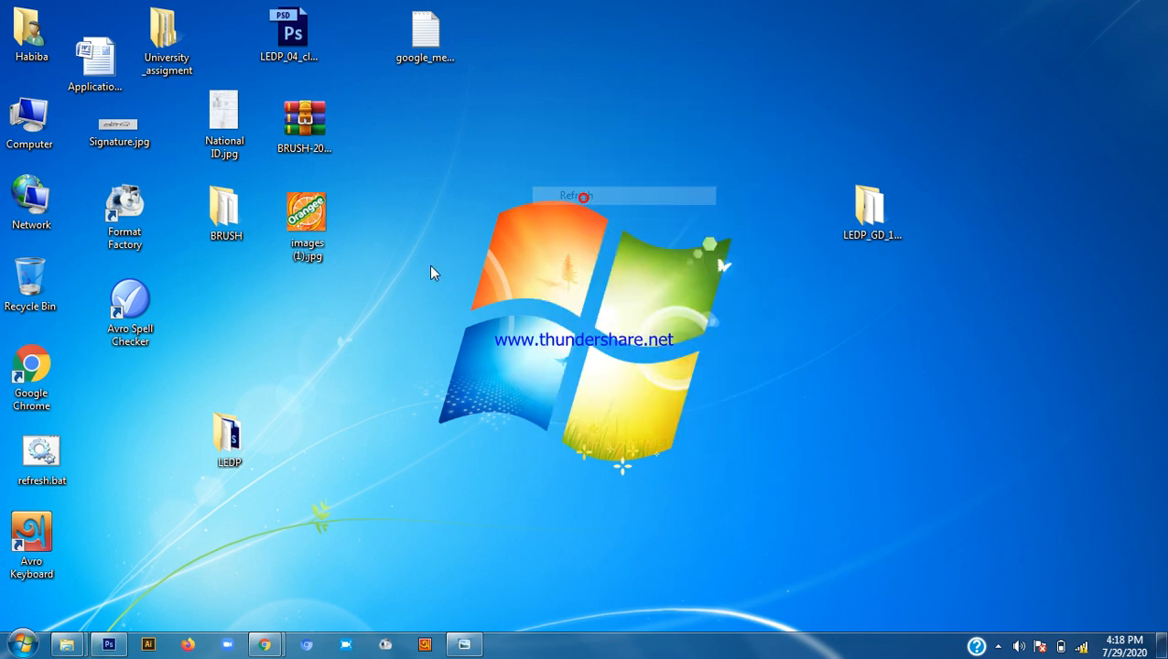
Switch to the Google Meet call and check the chat for the students' replies
click(266, 644)
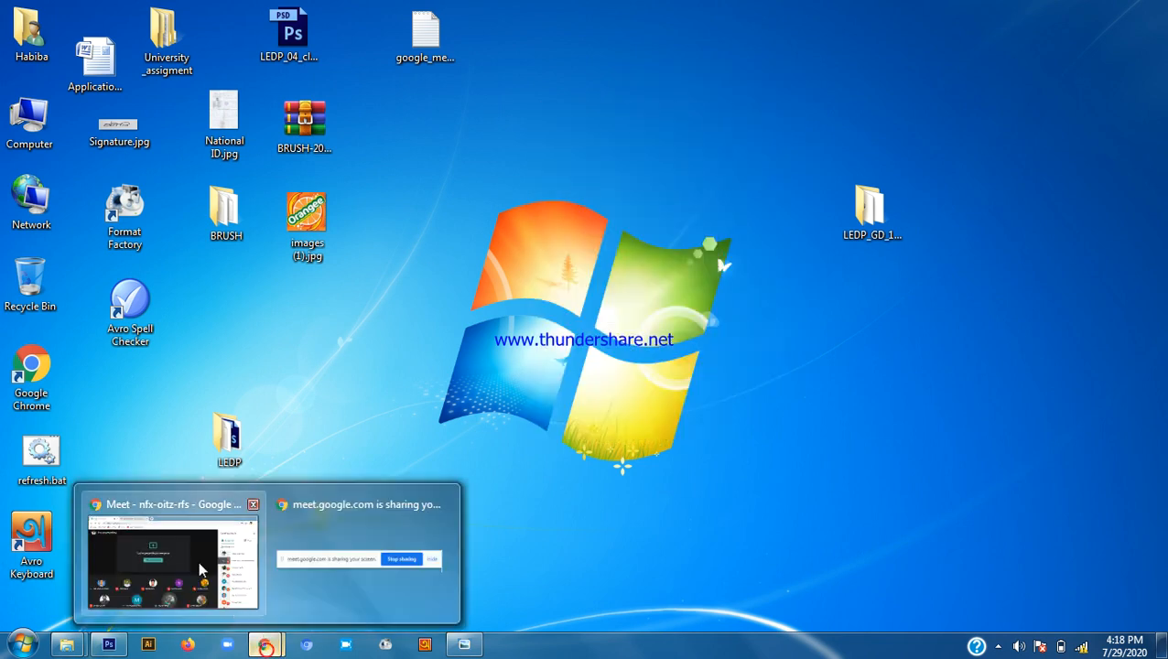
click(212, 582)
click(1093, 174)
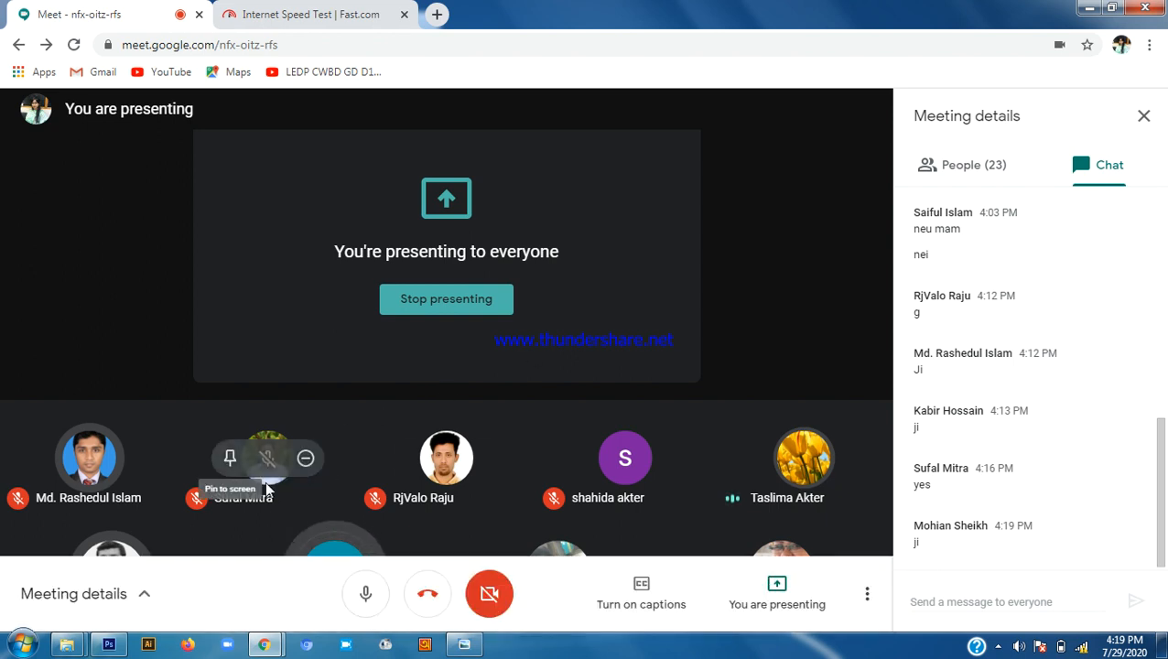
mouse_move(396, 437)
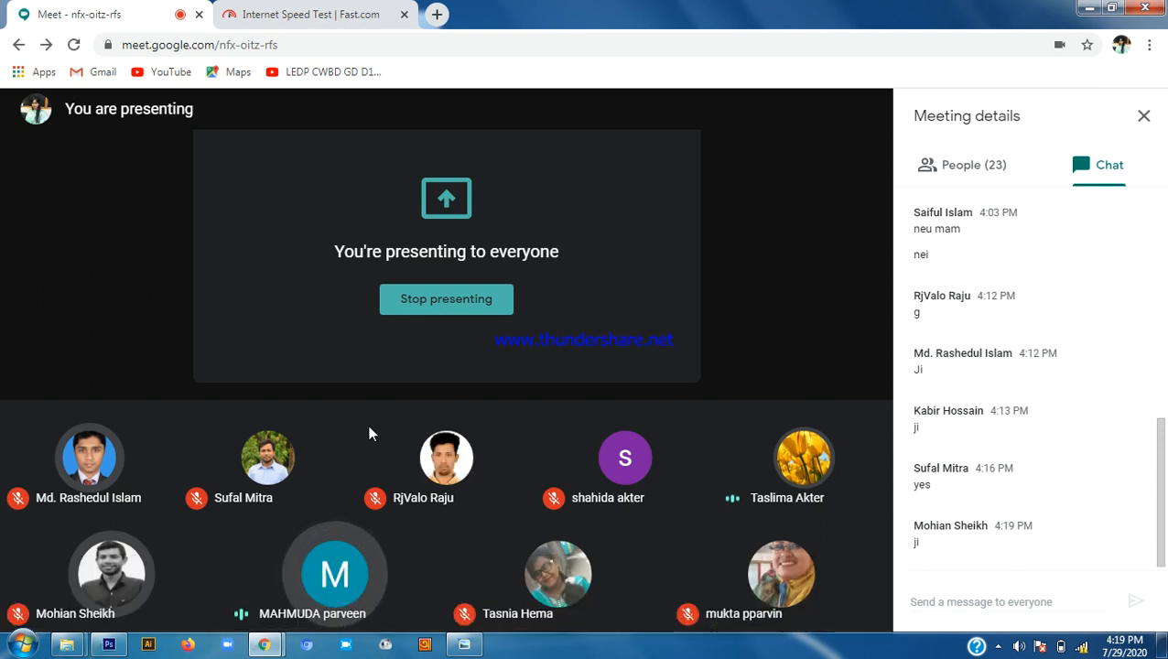
Return to Photoshop and examine the softened edge around the chili's stem, dismissing the presentation notification
click(109, 644)
scroll(519, 195, up, 8)
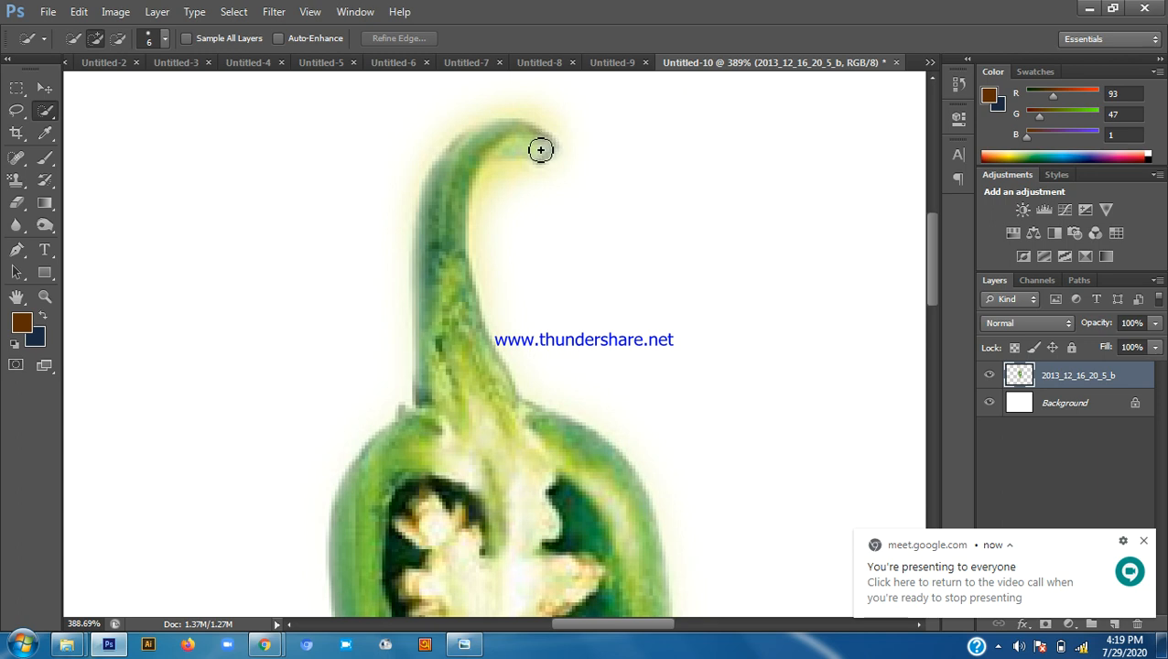
scroll(541, 142, down, 4)
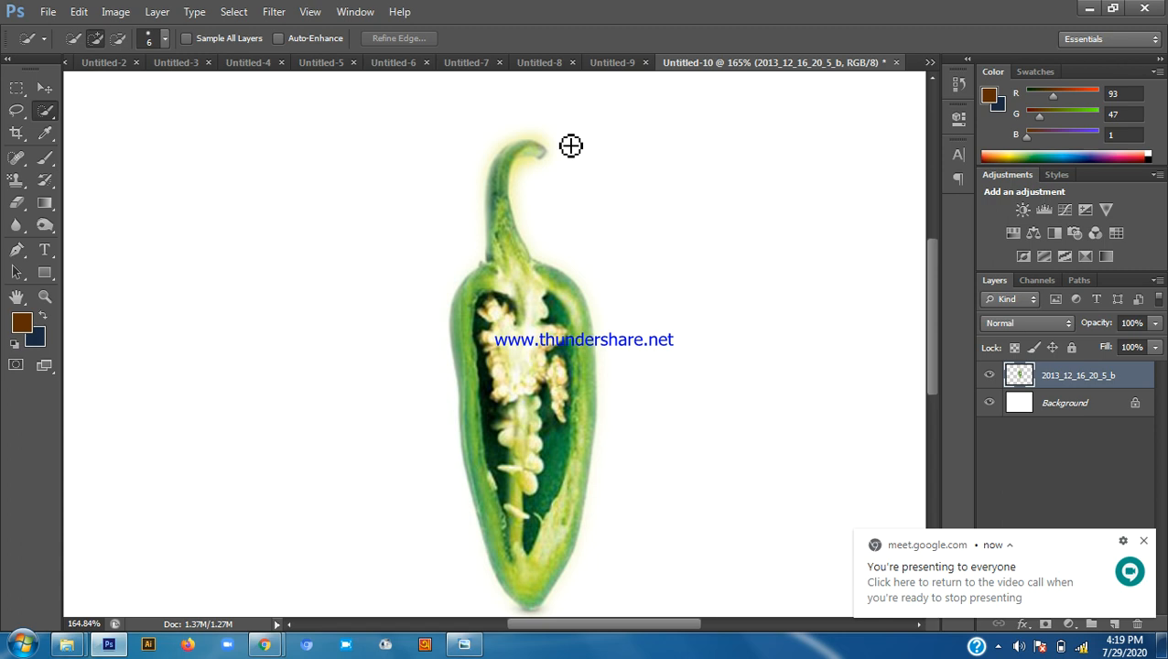
click(1144, 543)
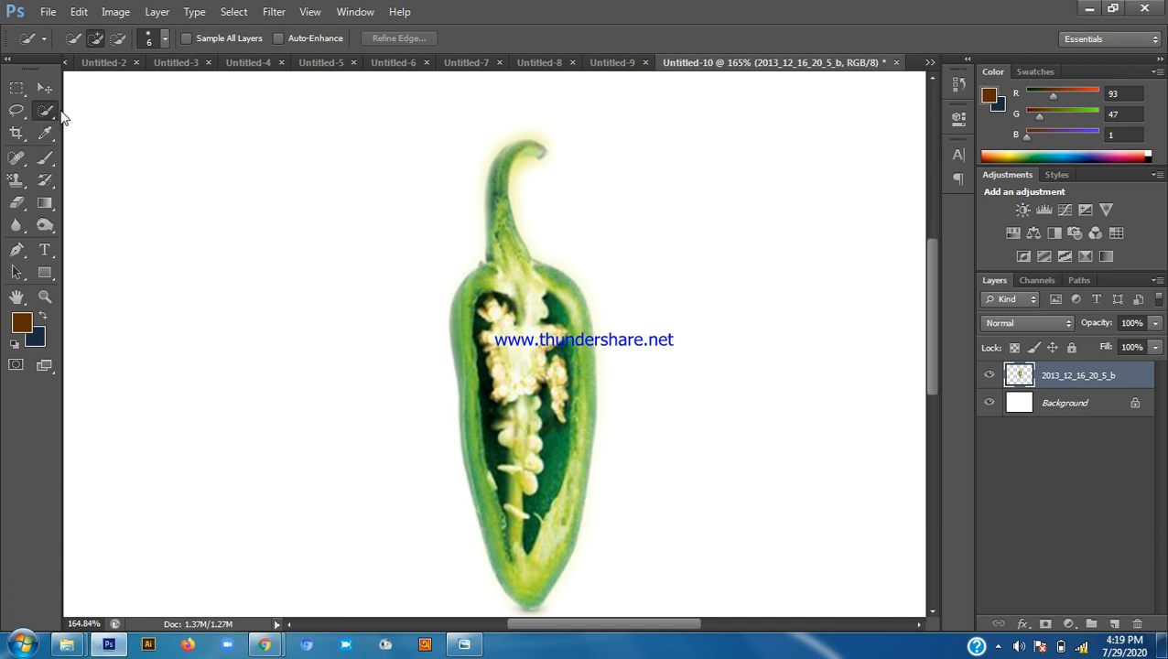
Shift the chili cutout slightly to the right on the white canvas with the Move tool
click(46, 89)
scroll(489, 265, down, 3)
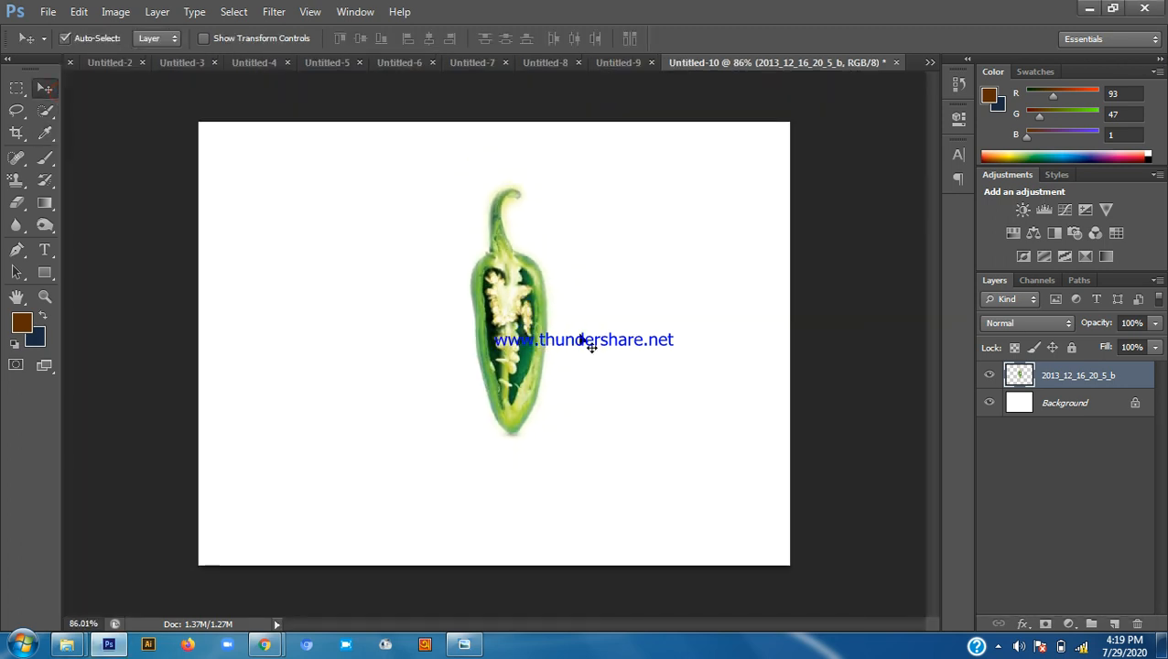
drag(534, 310, 560, 317)
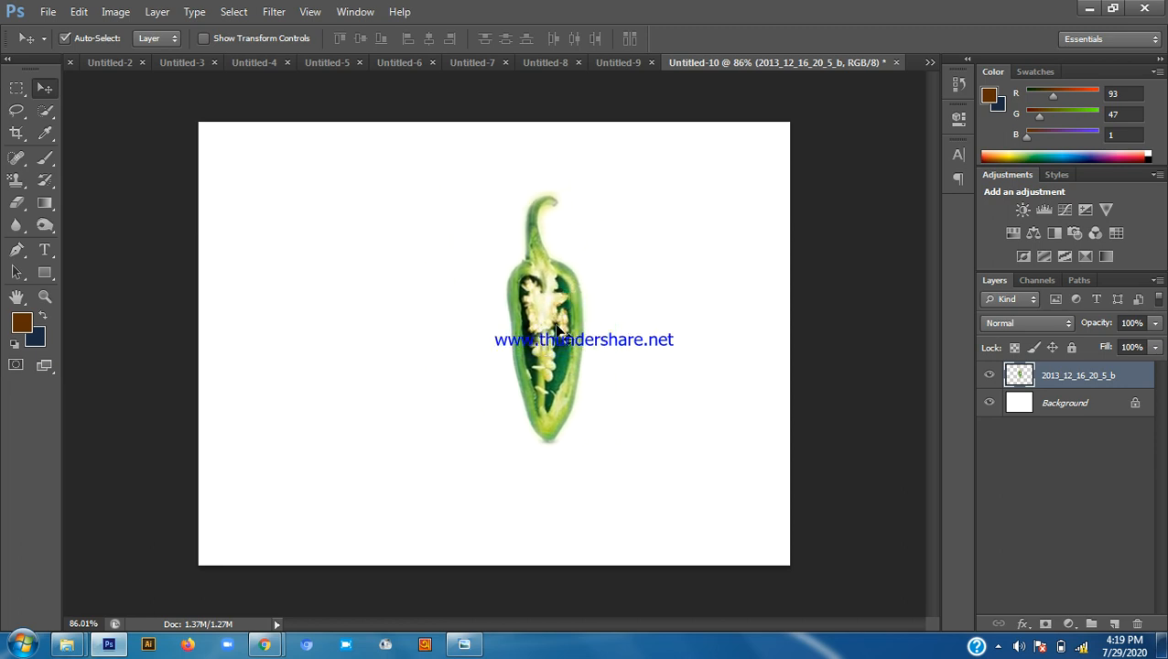
scroll(574, 293, up, 3)
scroll(576, 284, up, 2)
scroll(586, 271, down, 4)
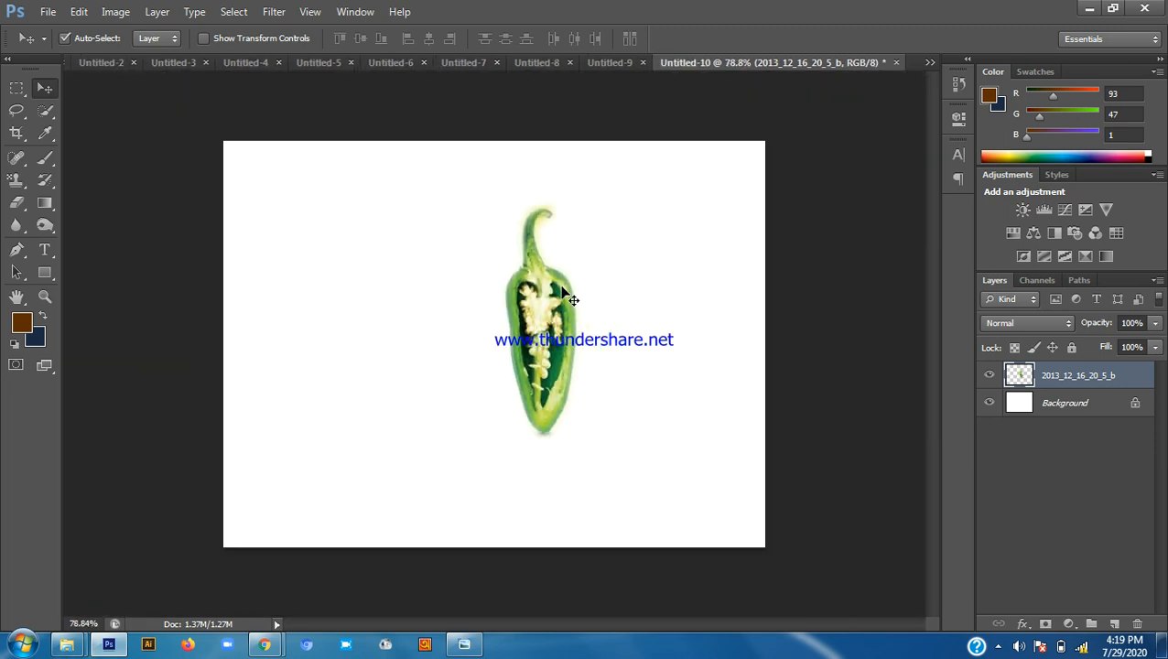
scroll(568, 284, up, 3)
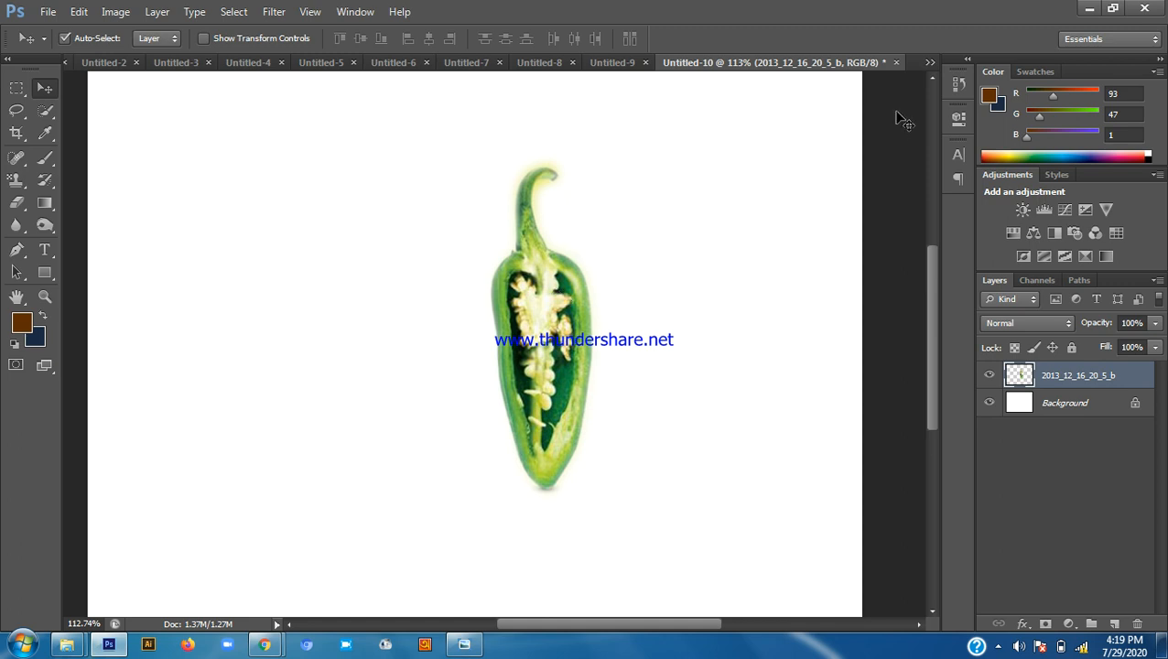
Review the text examples in the Untitled-9, Untitled-8 and Untitled-7 documents and return to the chili in Untitled-10
click(608, 62)
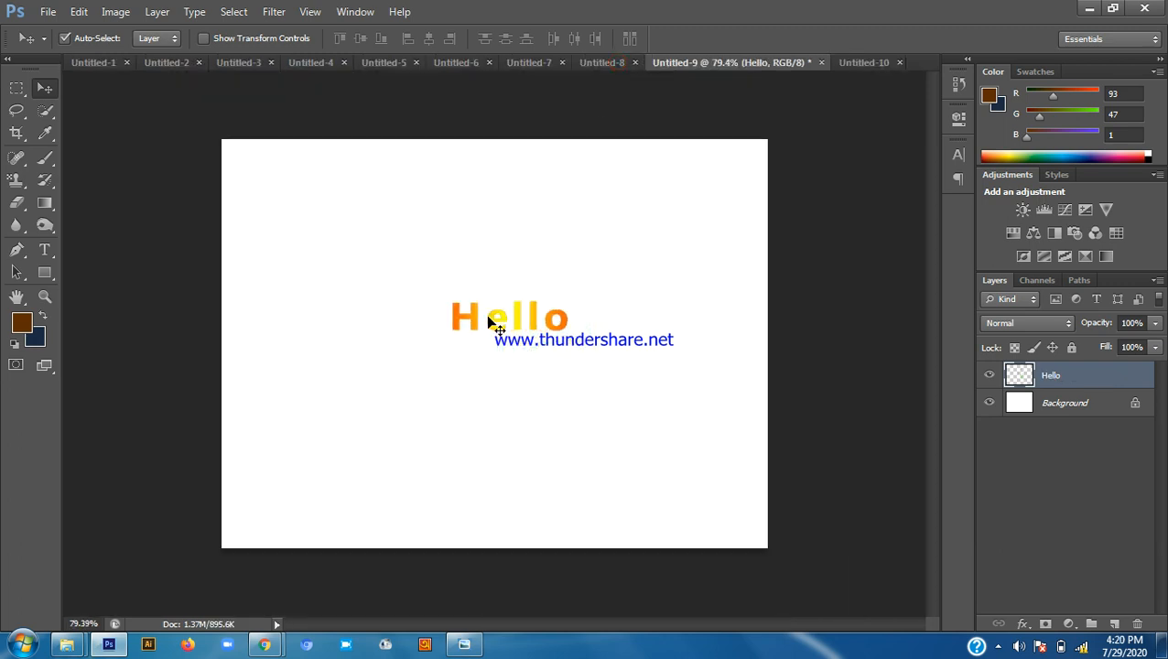
scroll(494, 320, up, 2)
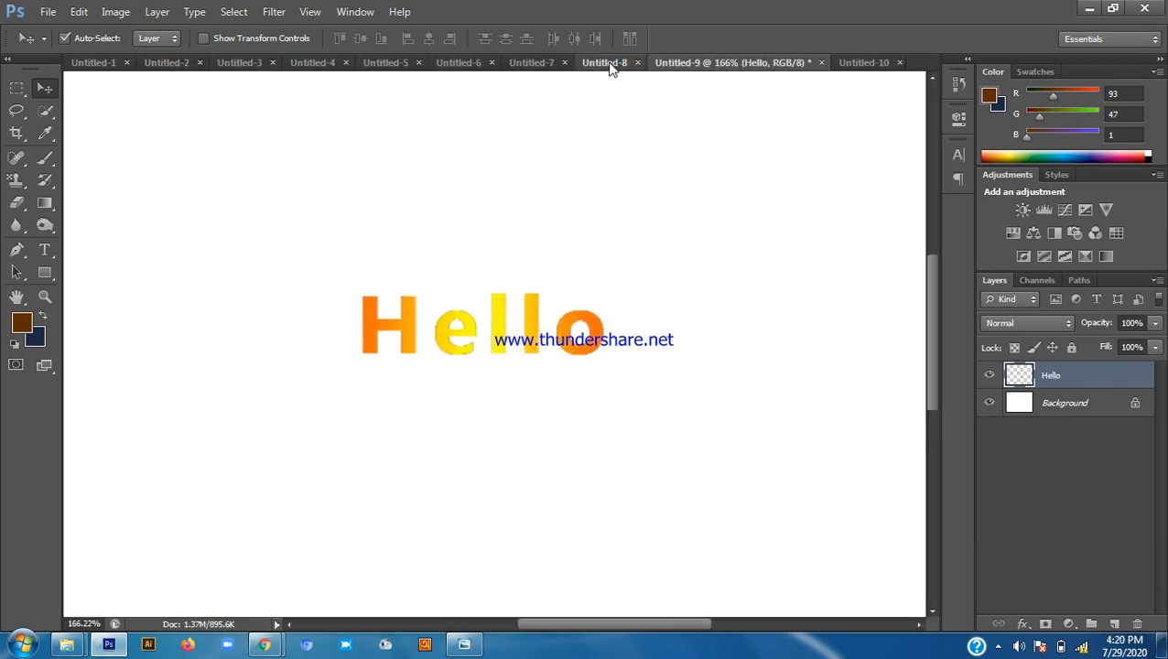
click(605, 62)
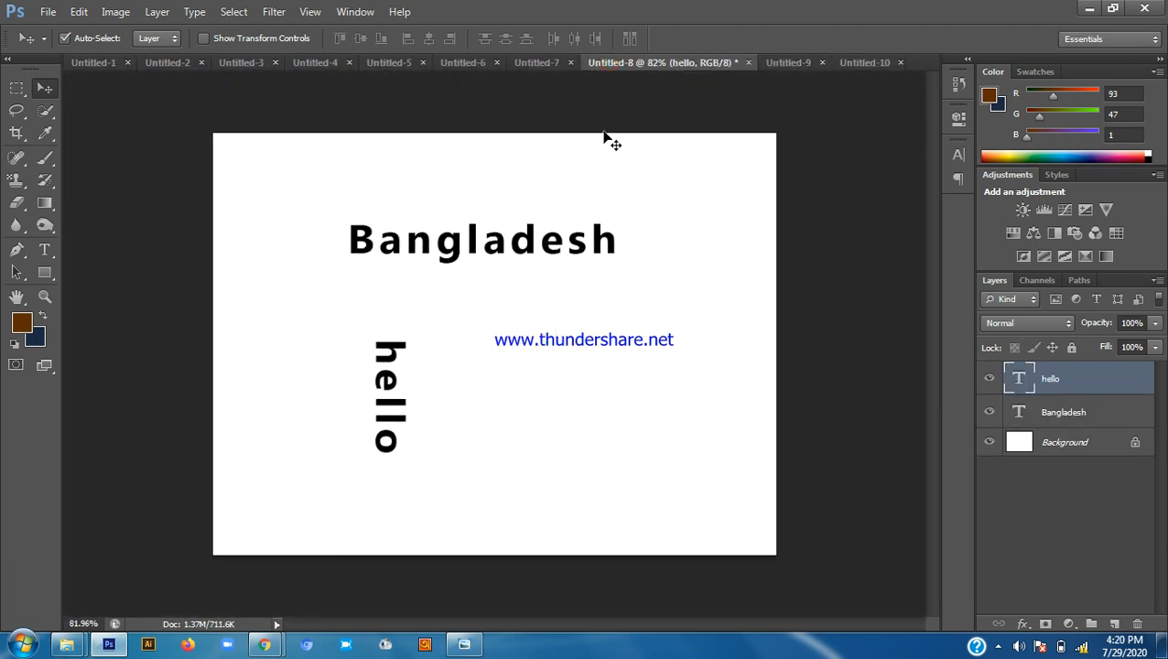
click(542, 62)
scroll(677, 130, up, 2)
click(719, 64)
click(828, 64)
click(860, 63)
scroll(641, 229, up, 1)
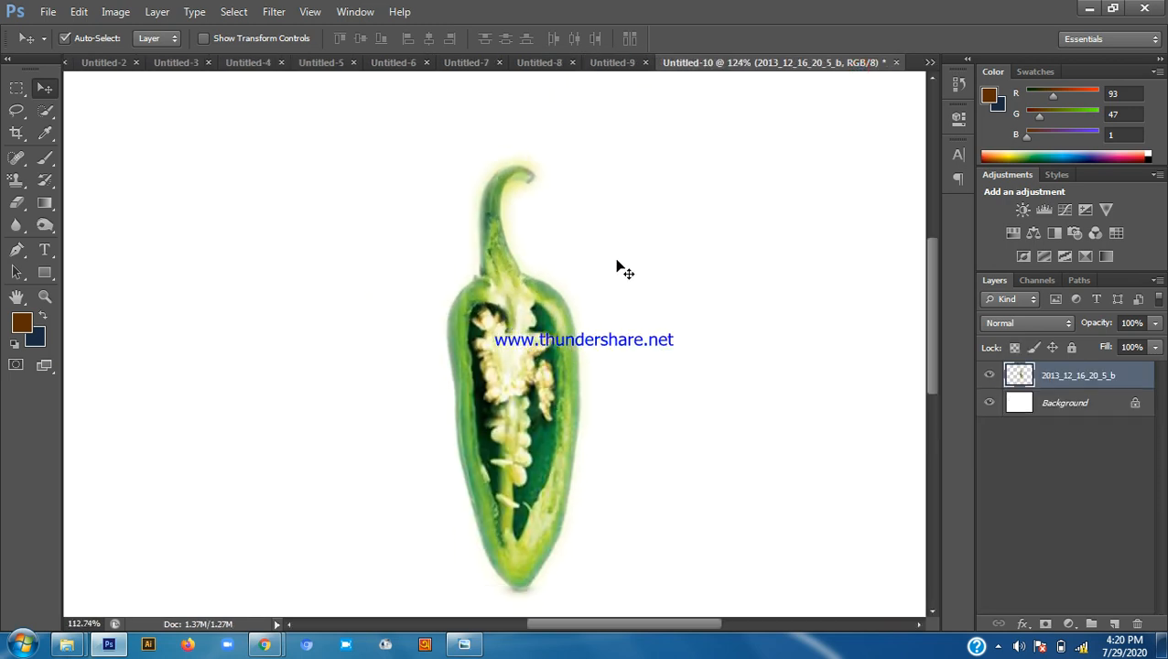
scroll(325, 287, down, 3)
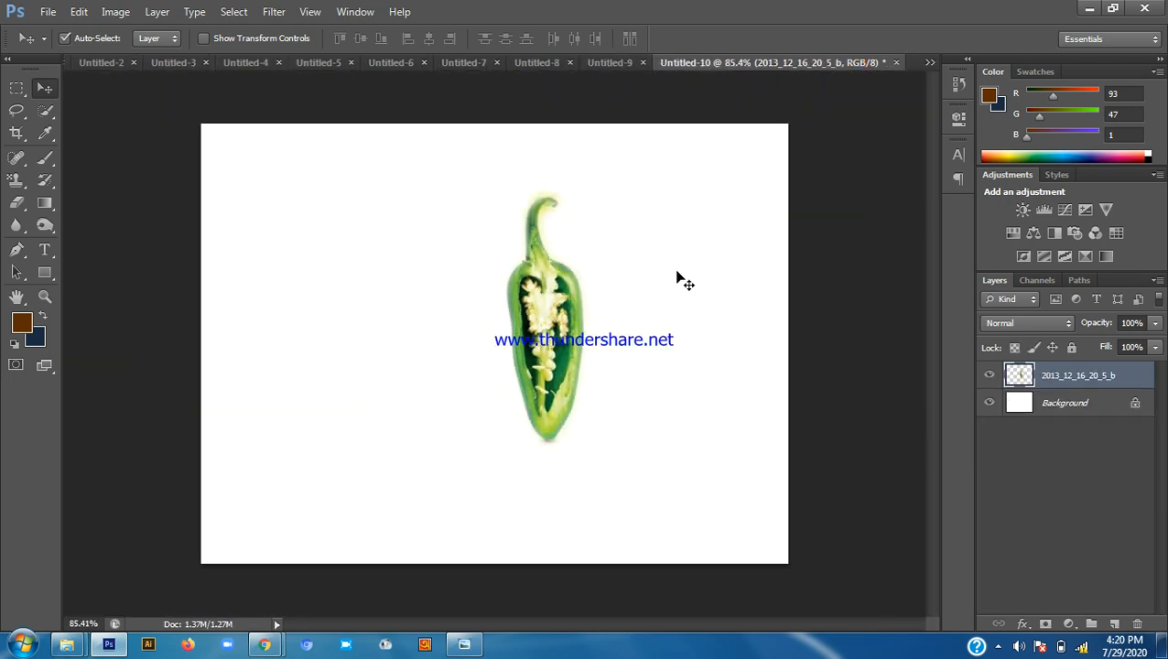
click(274, 11)
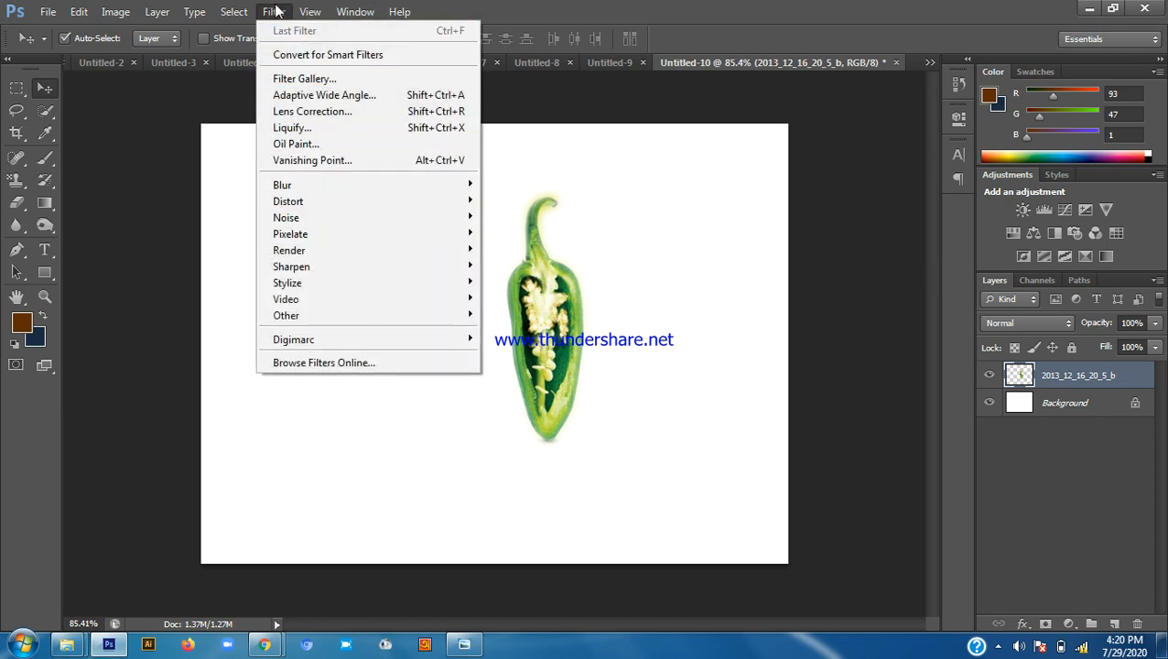
mouse_move(245, 14)
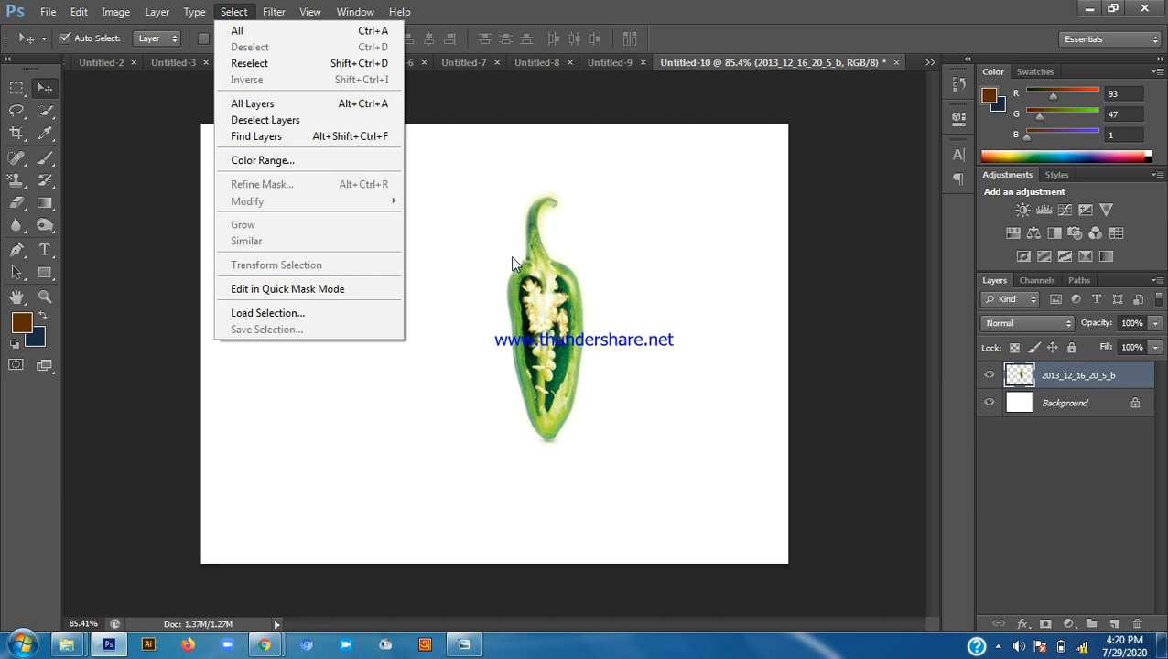
key(Right)
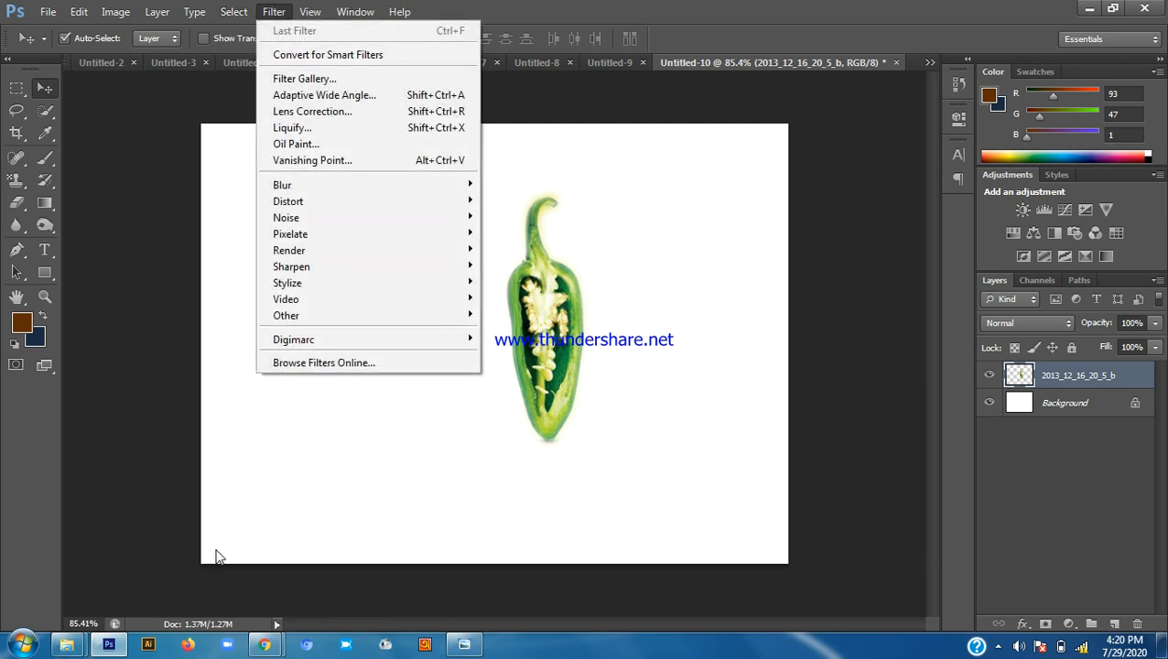
Switch to the Google Meet call and check the chat messages and the participant list
click(263, 644)
click(201, 549)
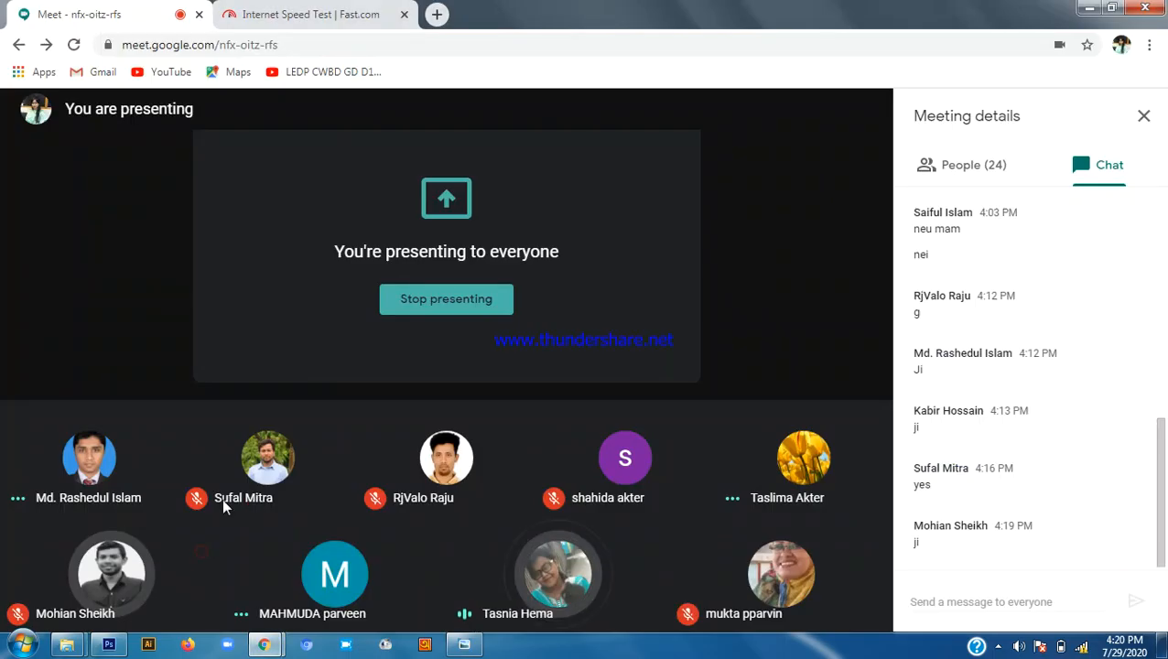
scroll(994, 196, up, 1)
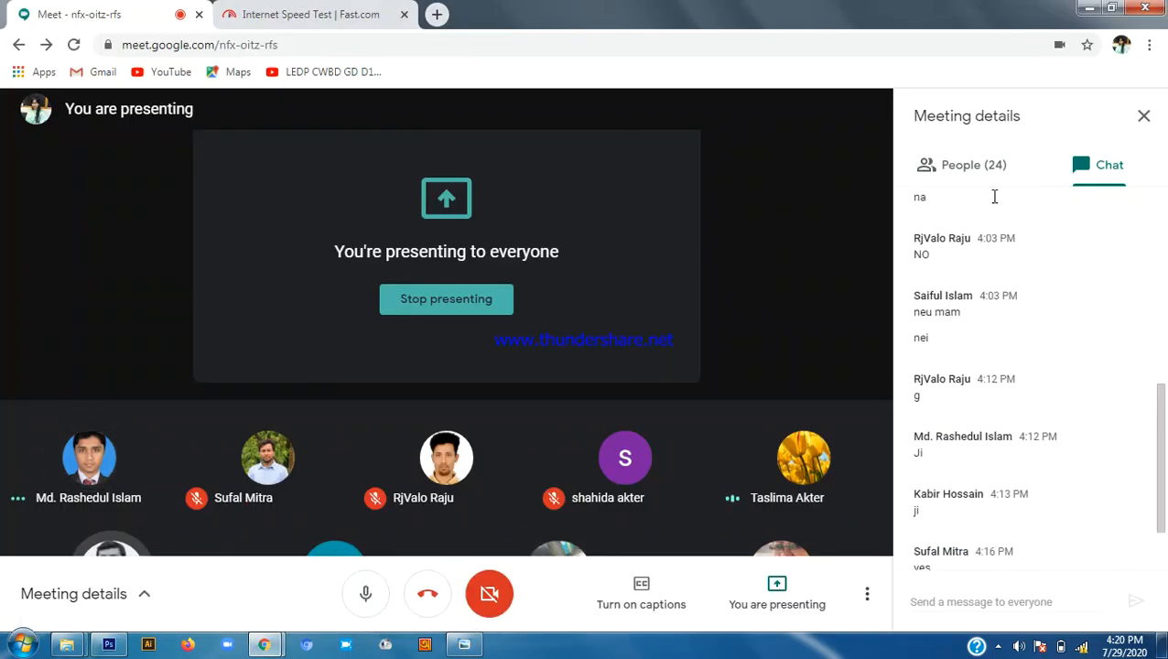
scroll(994, 196, up, 2)
click(985, 179)
scroll(969, 302, down, 3)
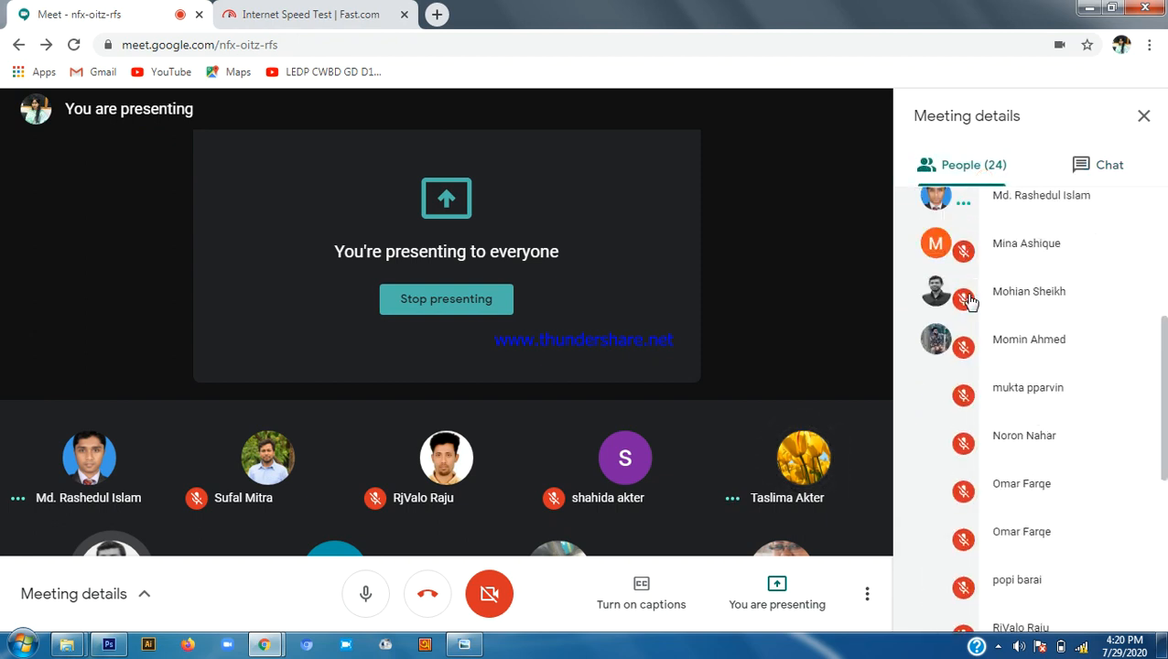
scroll(971, 304, down, 4)
scroll(1016, 311, up, 6)
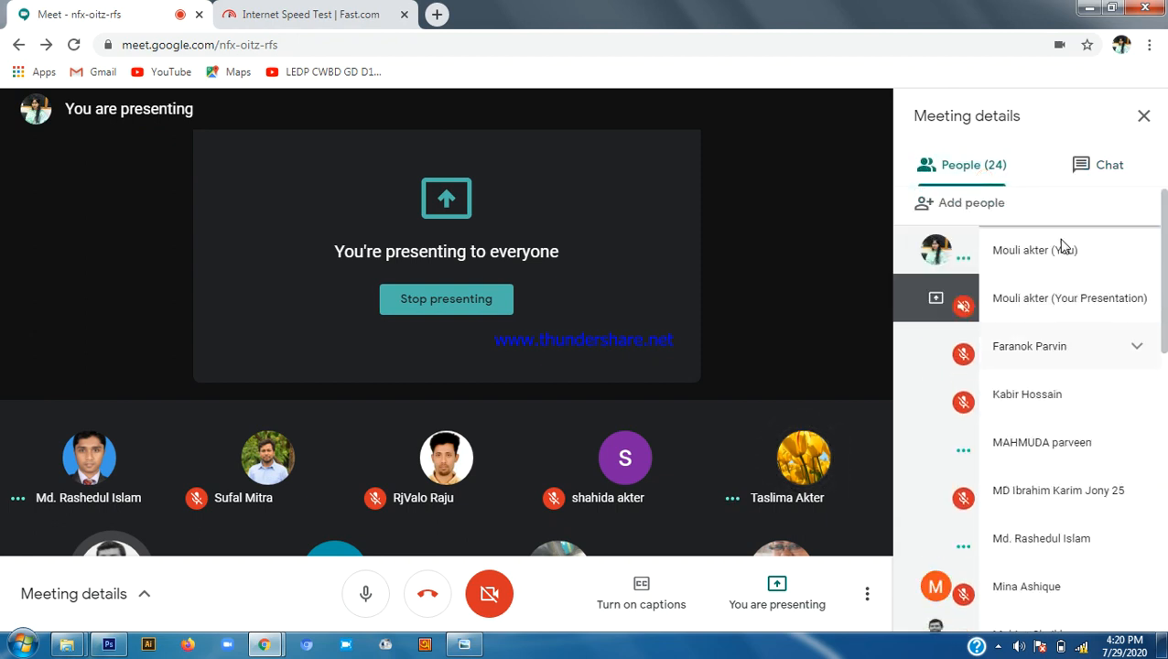
click(1109, 174)
click(967, 179)
scroll(1064, 289, down, 7)
scroll(1069, 275, up, 3)
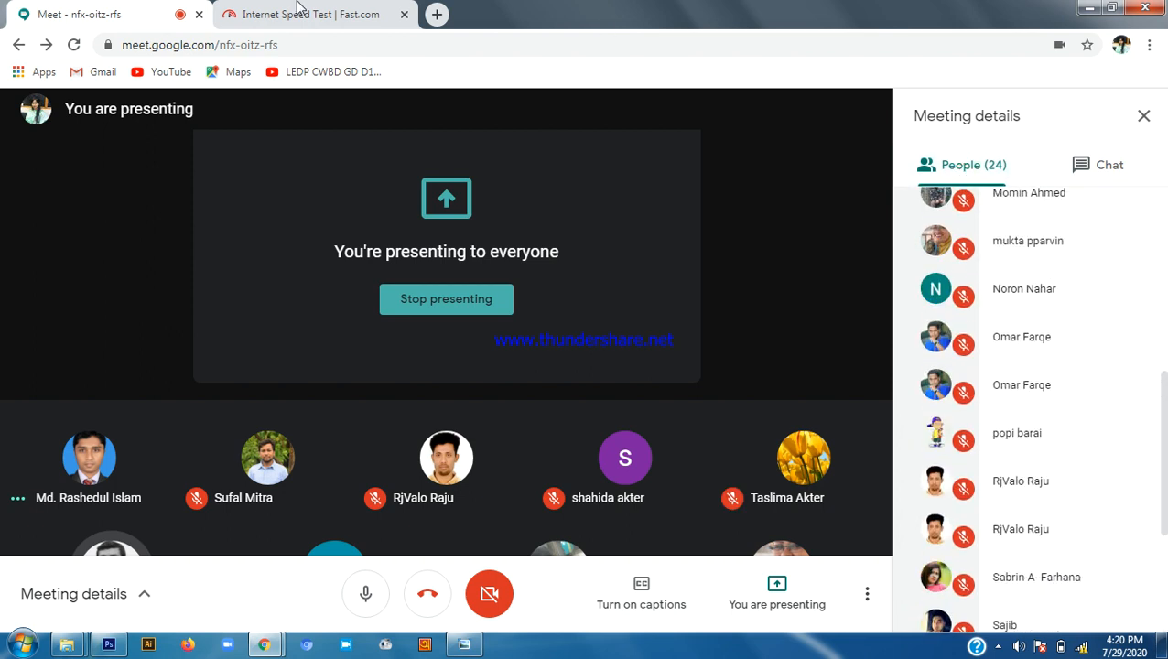
click(302, 14)
click(194, 5)
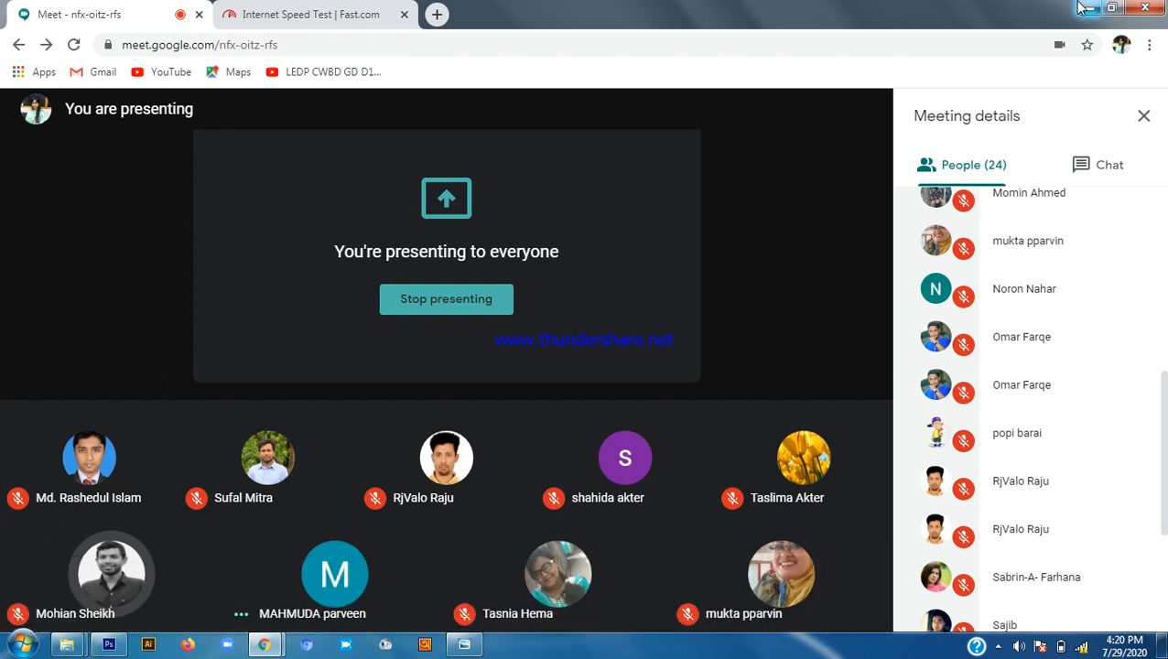
Bring up Free Screen Recorder, pause the recording, and minimize the recorder window
click(998, 646)
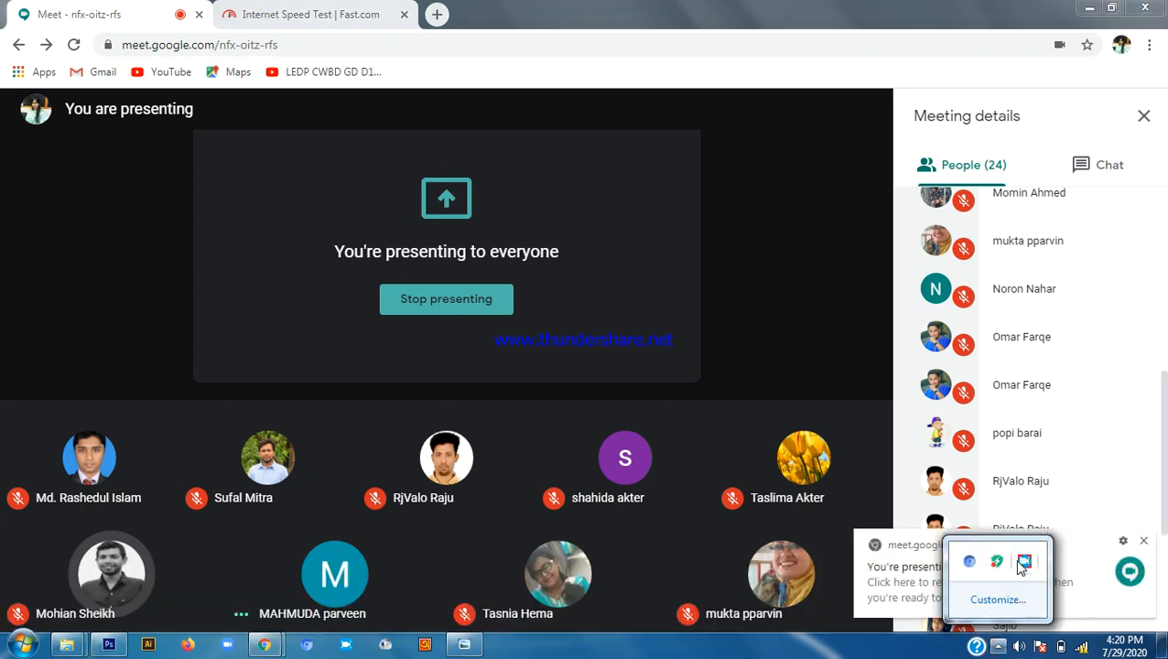
click(1022, 562)
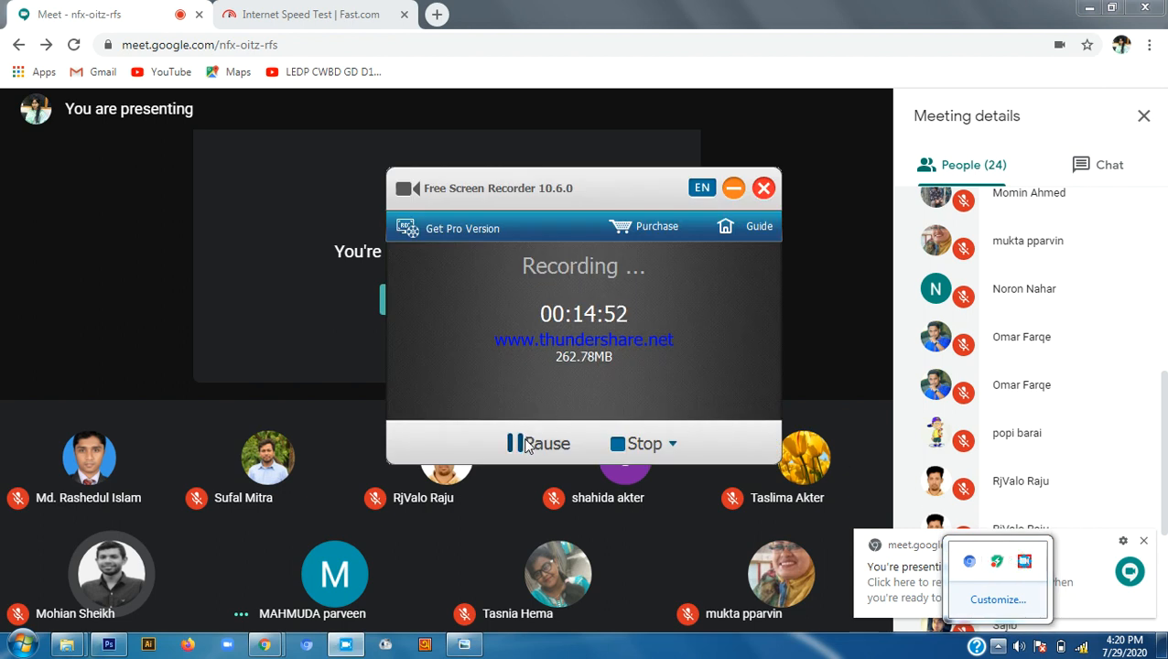
click(529, 442)
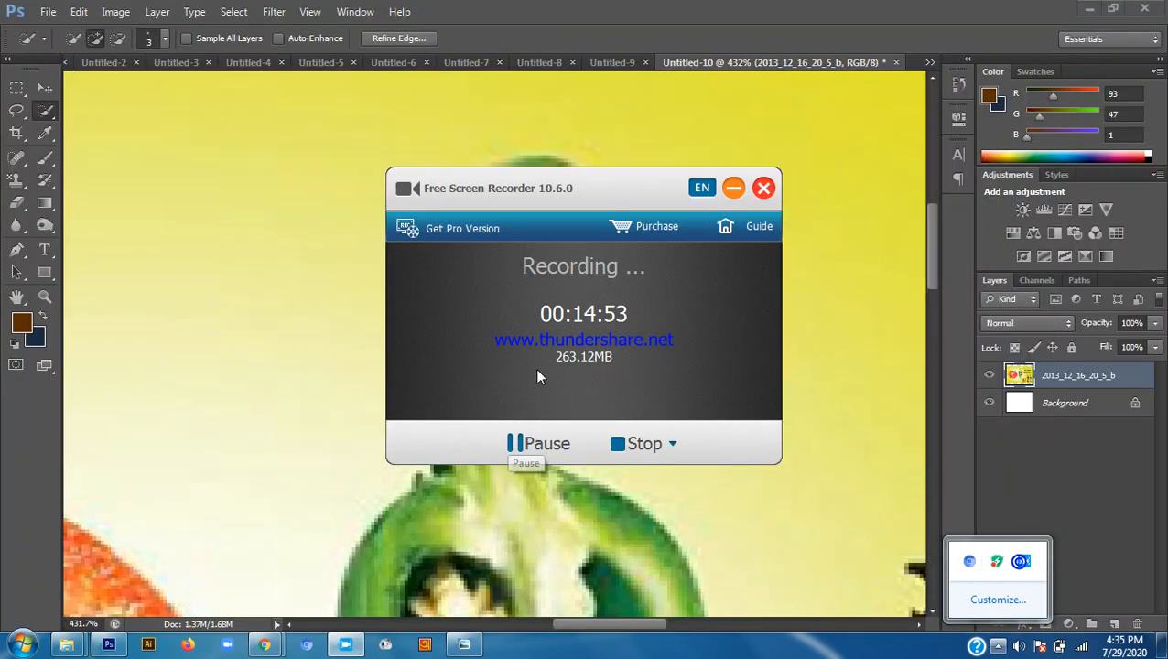
click(734, 188)
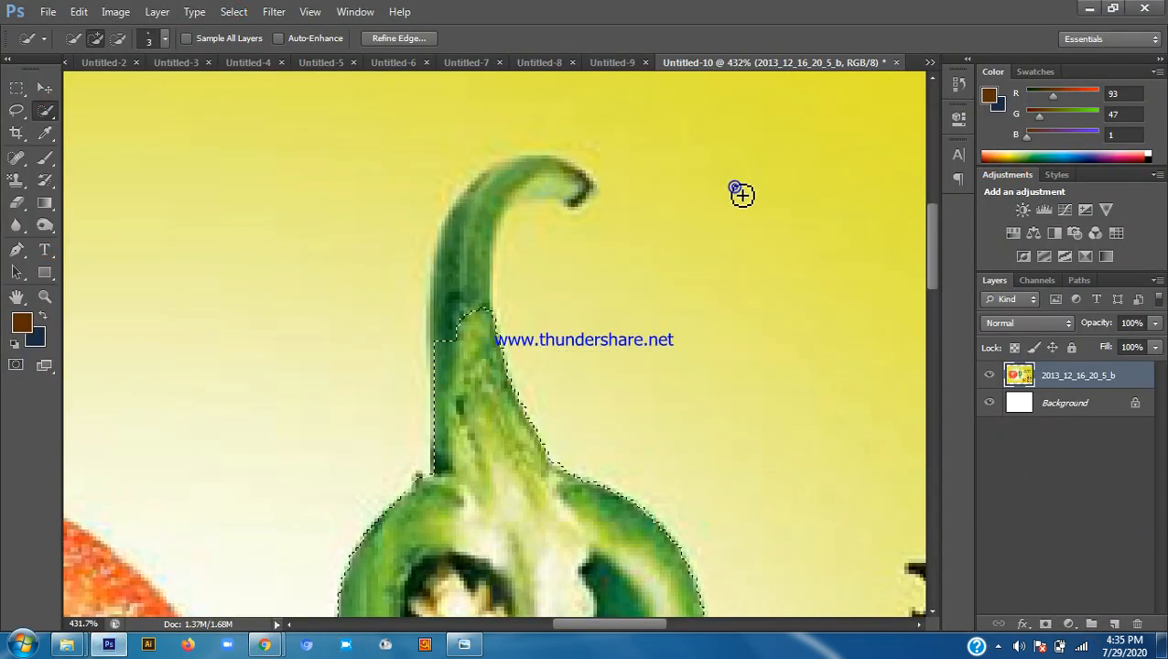
Extend the Quick Selection over the chili's curved stem up to its tip
mouse_move(502, 359)
mouse_down()
mouse_move(464, 270)
mouse_move(504, 224)
mouse_move(581, 188)
mouse_up()
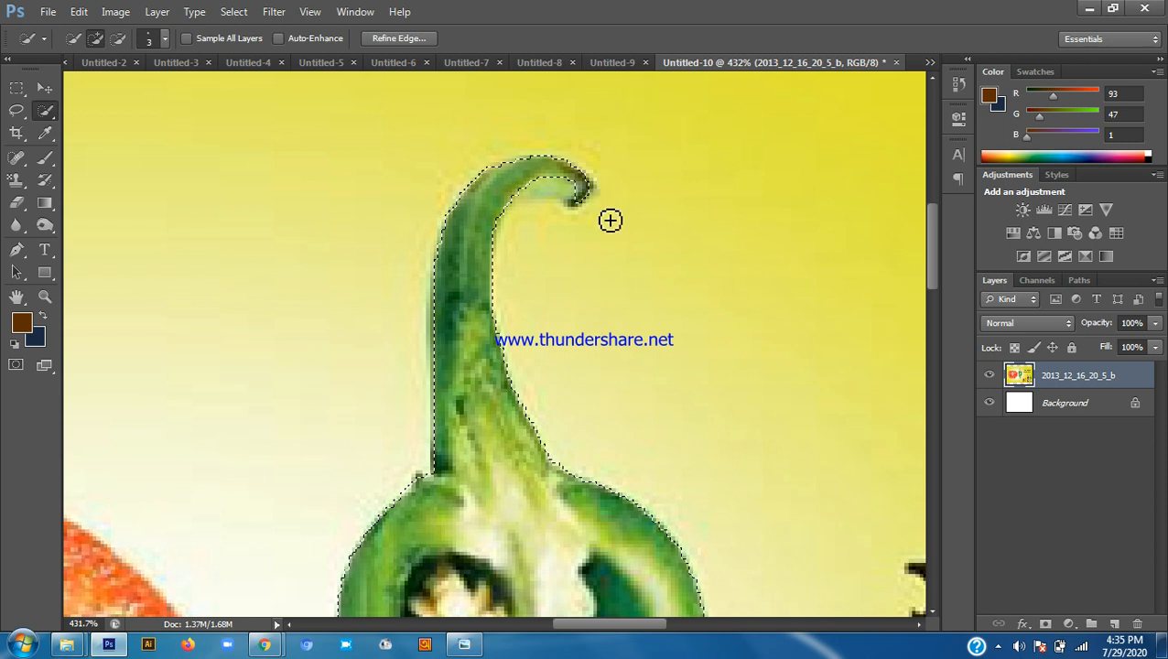
scroll(608, 216, down, 3)
scroll(635, 396, down, 5)
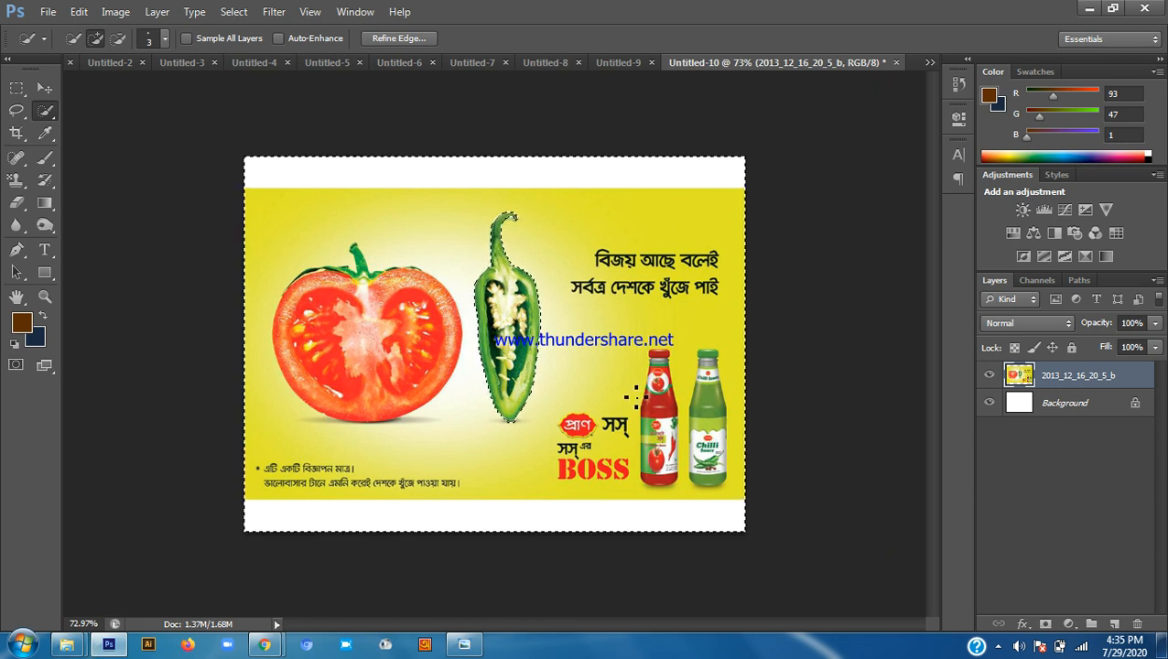
Invert the selection back and forth, ending with everything except the chili selected
key(ctrl+shift+i)
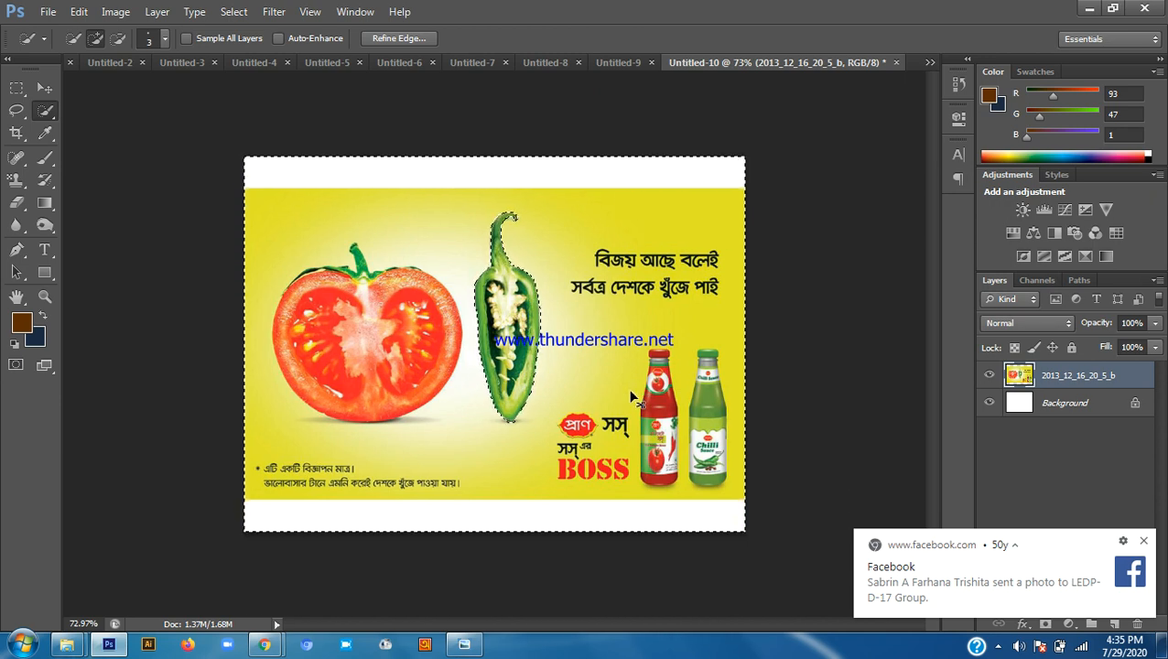
key(ctrl+shift+i)
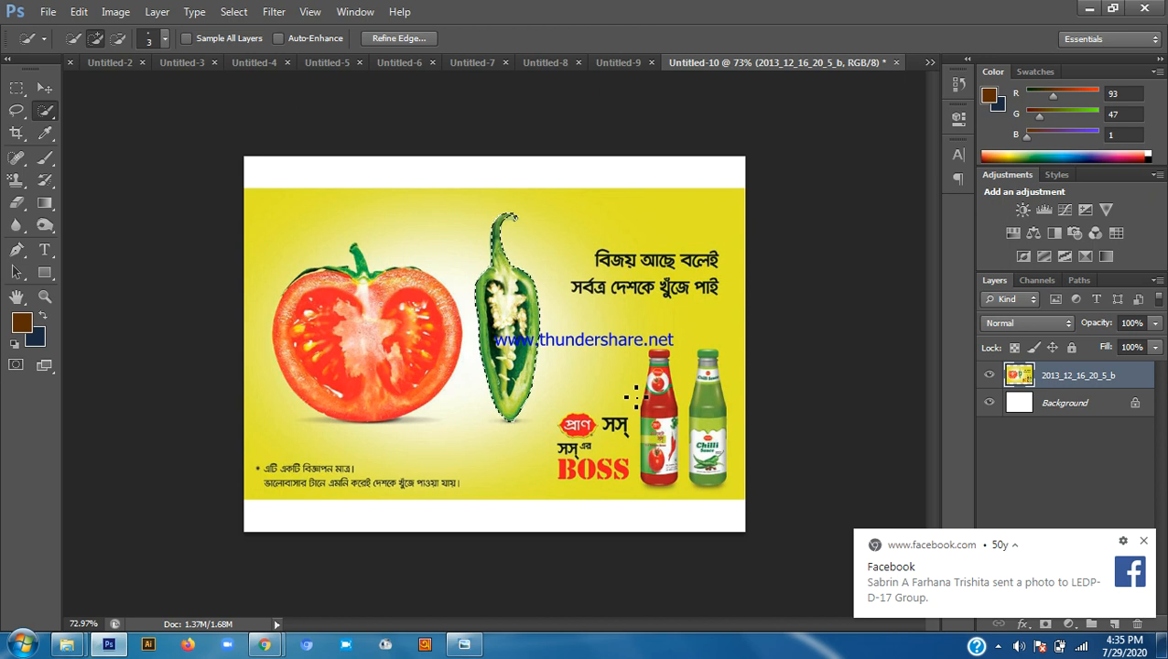
key(ctrl+shift+i)
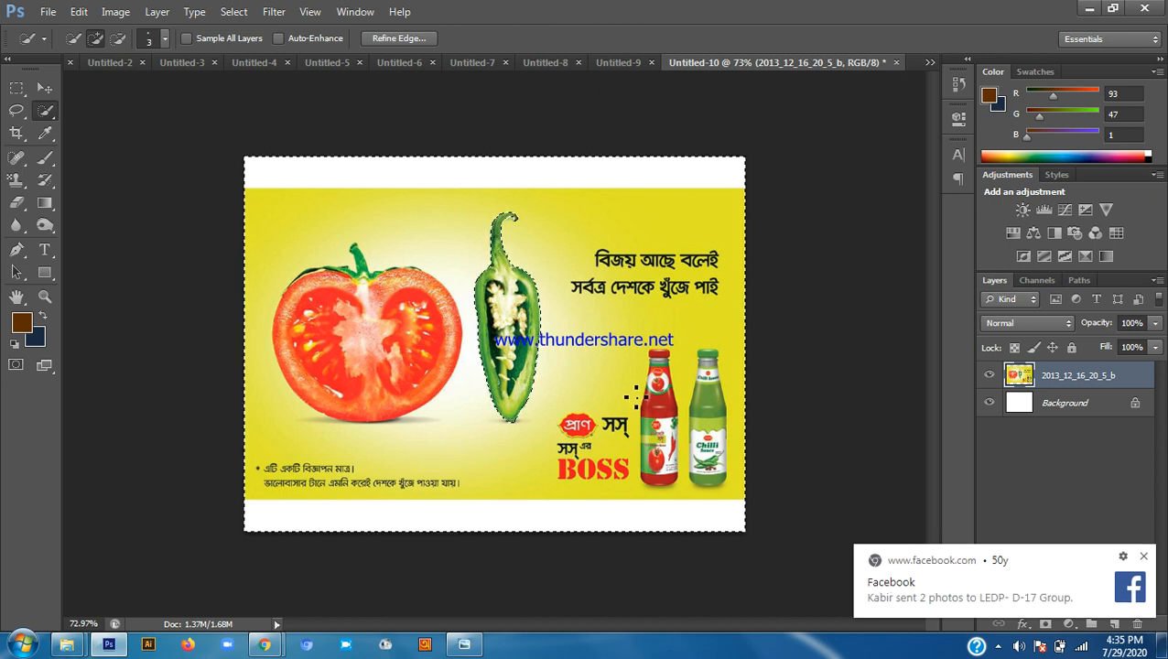
key(ctrl+shift+i)
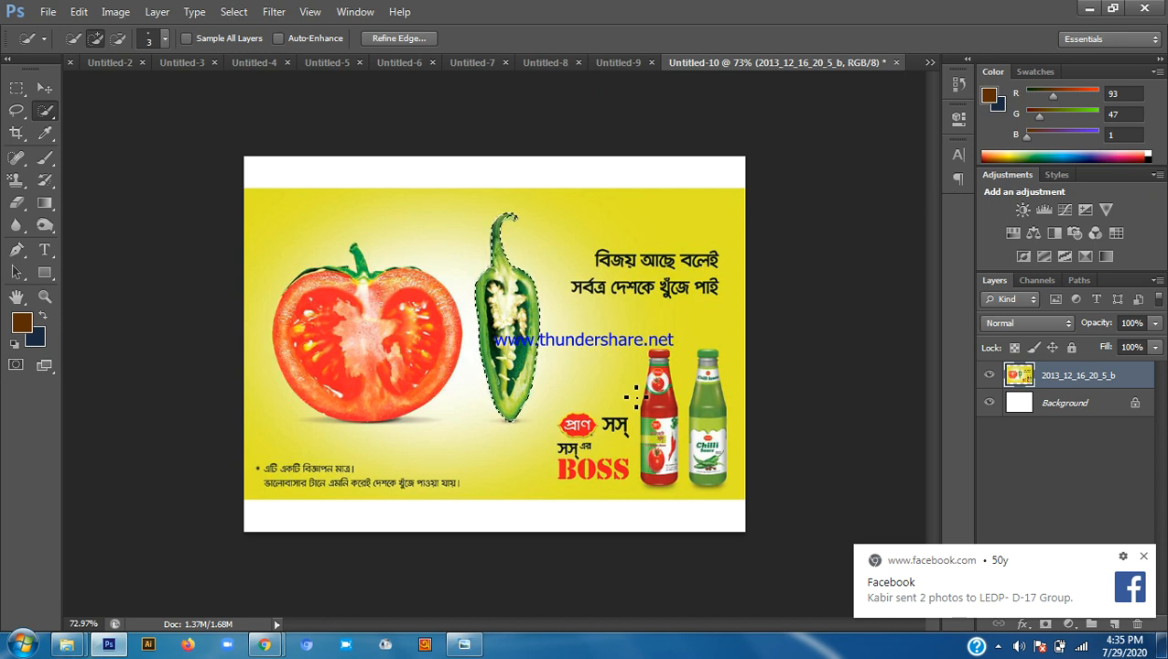
key(ctrl+shift+i)
Feather the inverted selection around the chili, trying a radius of 0 and settling on 1 pixel
click(230, 11)
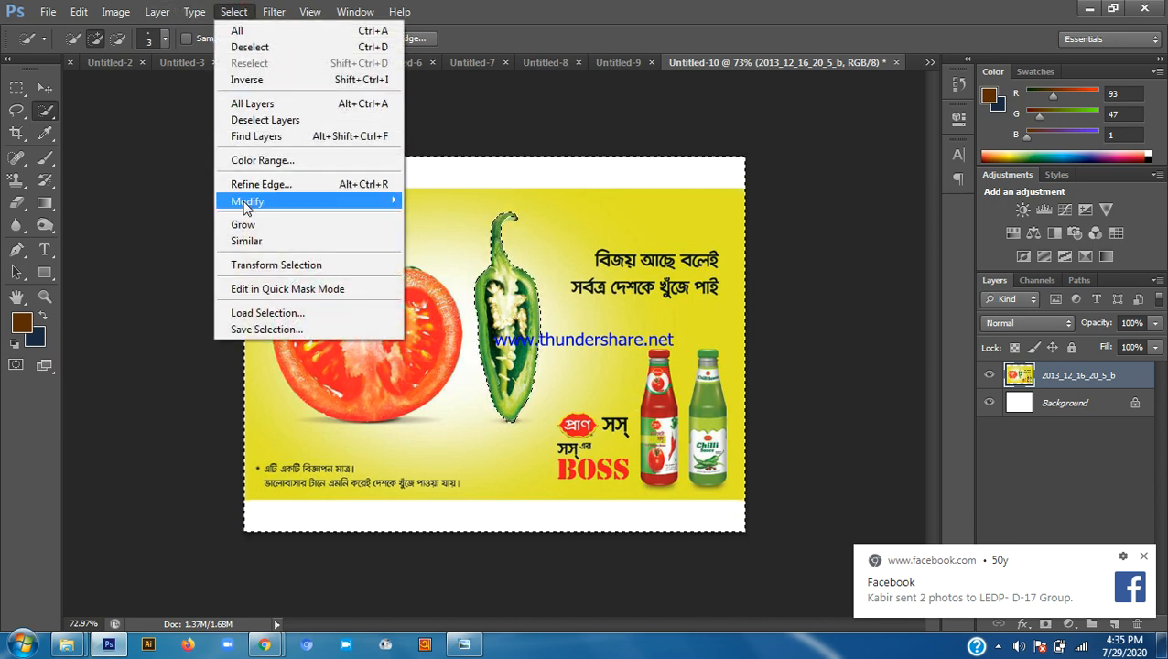
mouse_move(323, 203)
click(437, 265)
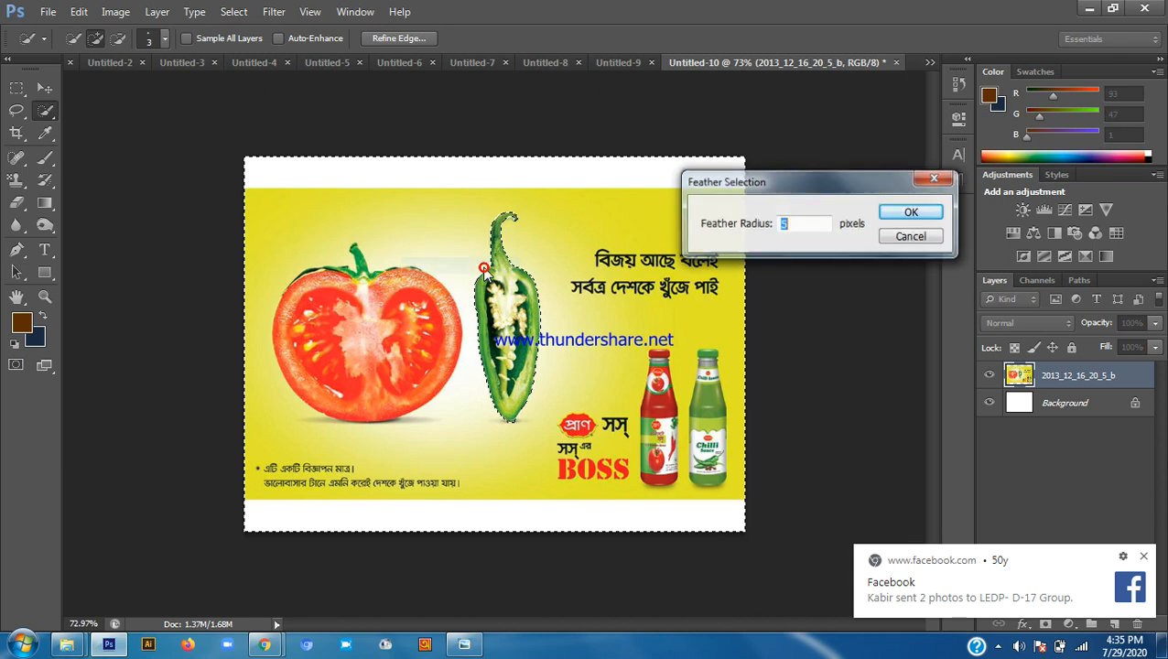
text(0)
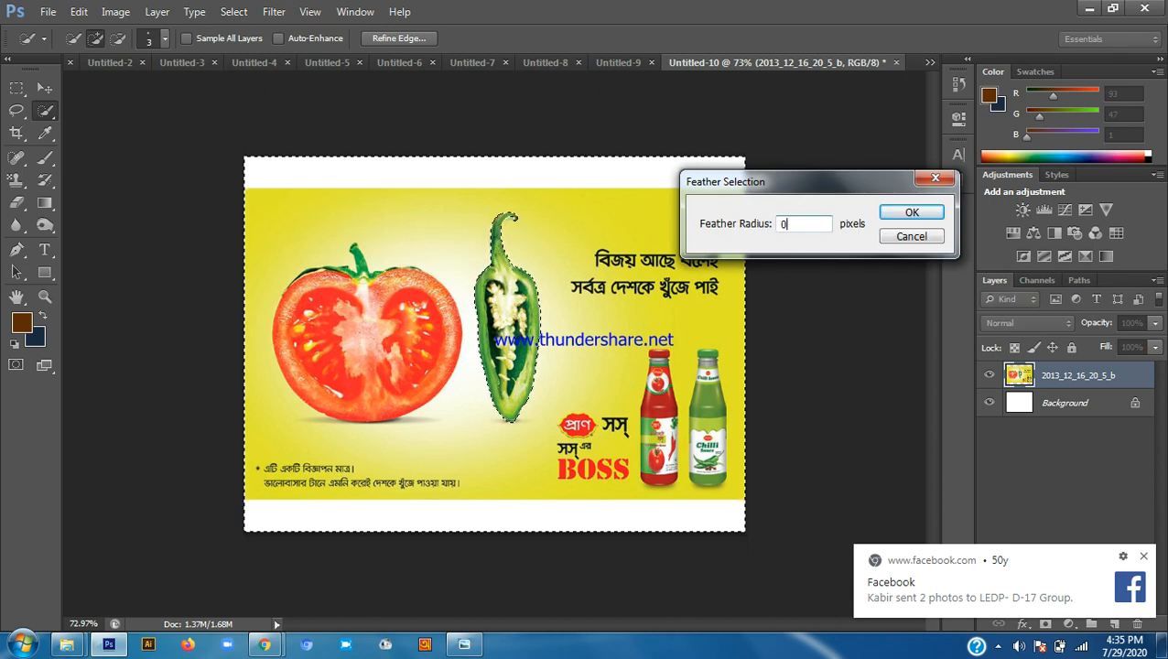
key(Return)
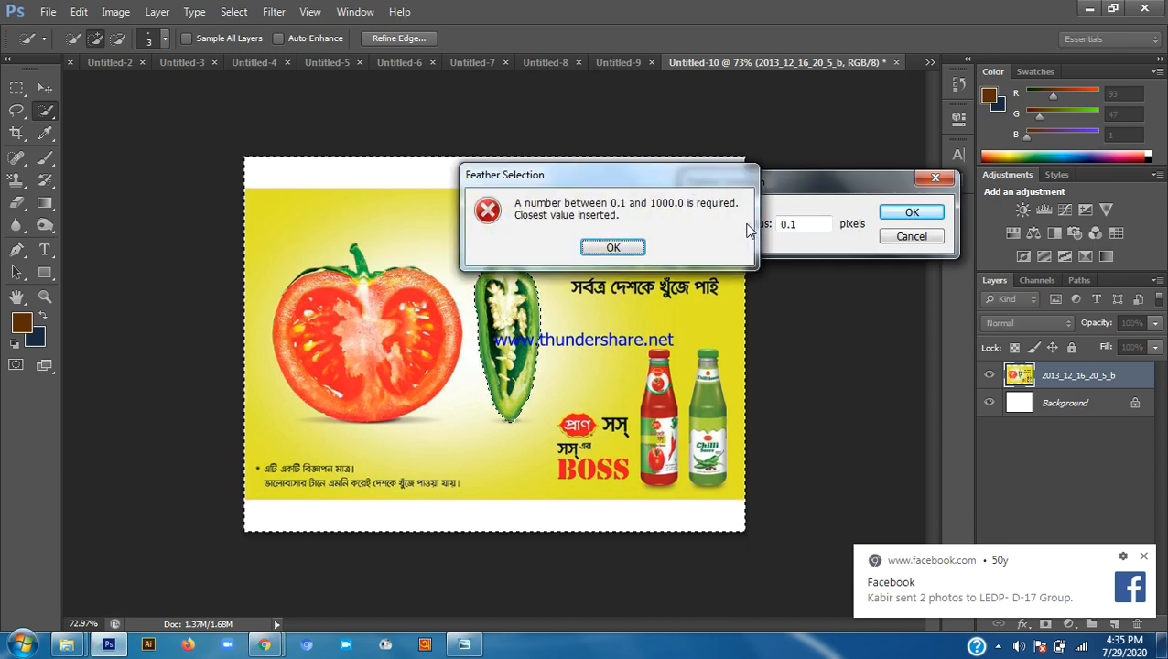
click(591, 248)
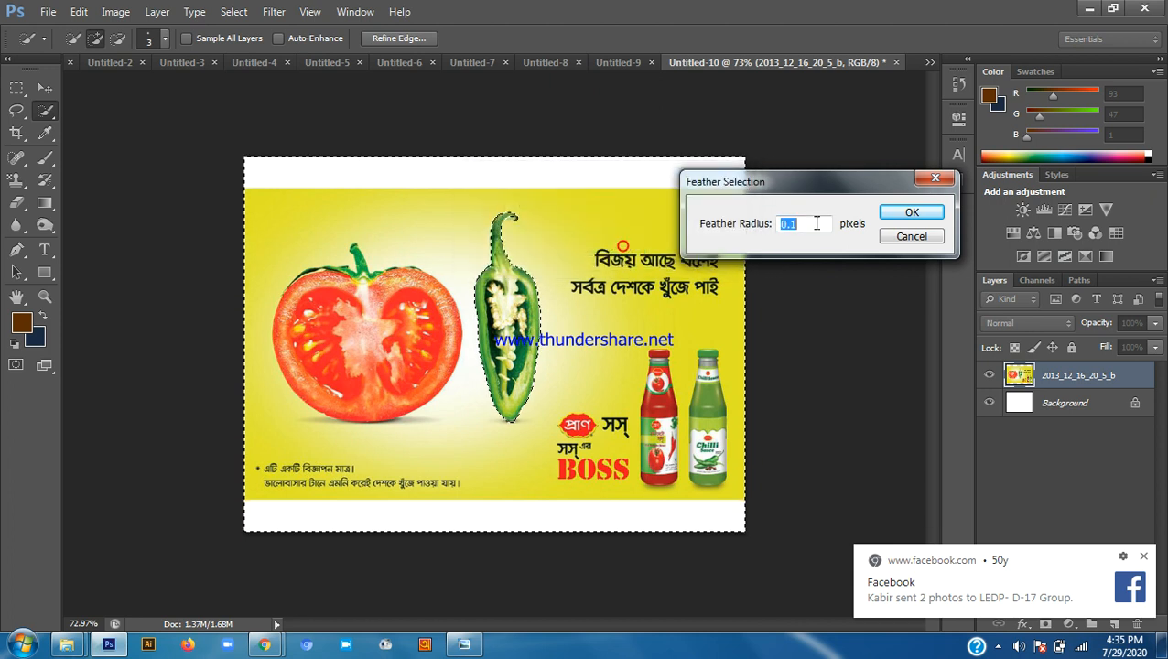
click(810, 224)
double_click(811, 223)
key(BackSpace)
text(1)
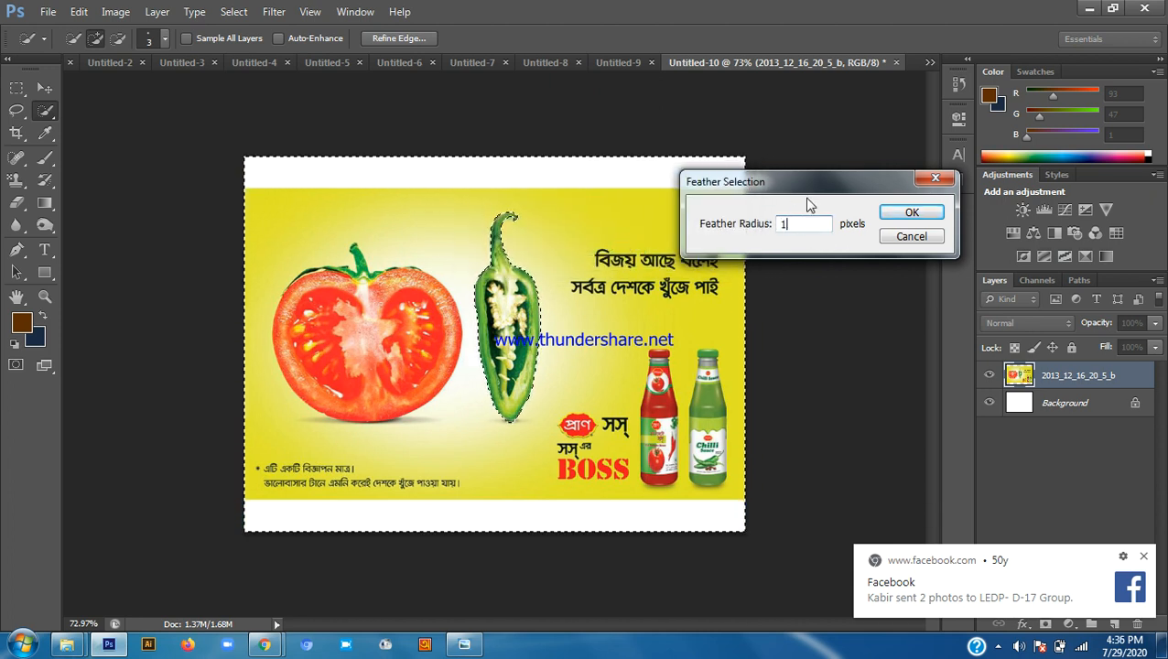
click(906, 212)
Delete the area around the chili and deselect, and undo both to bring back the full advertisement image
key(Delete)
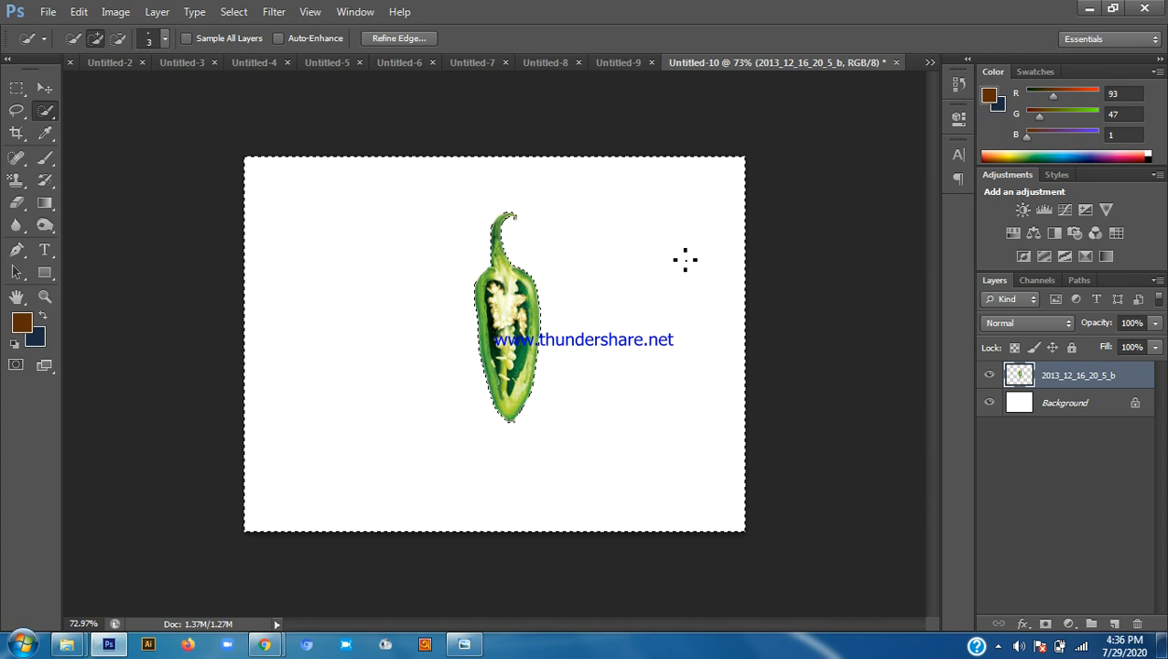
key(ctrl+d)
scroll(553, 203, up, 5)
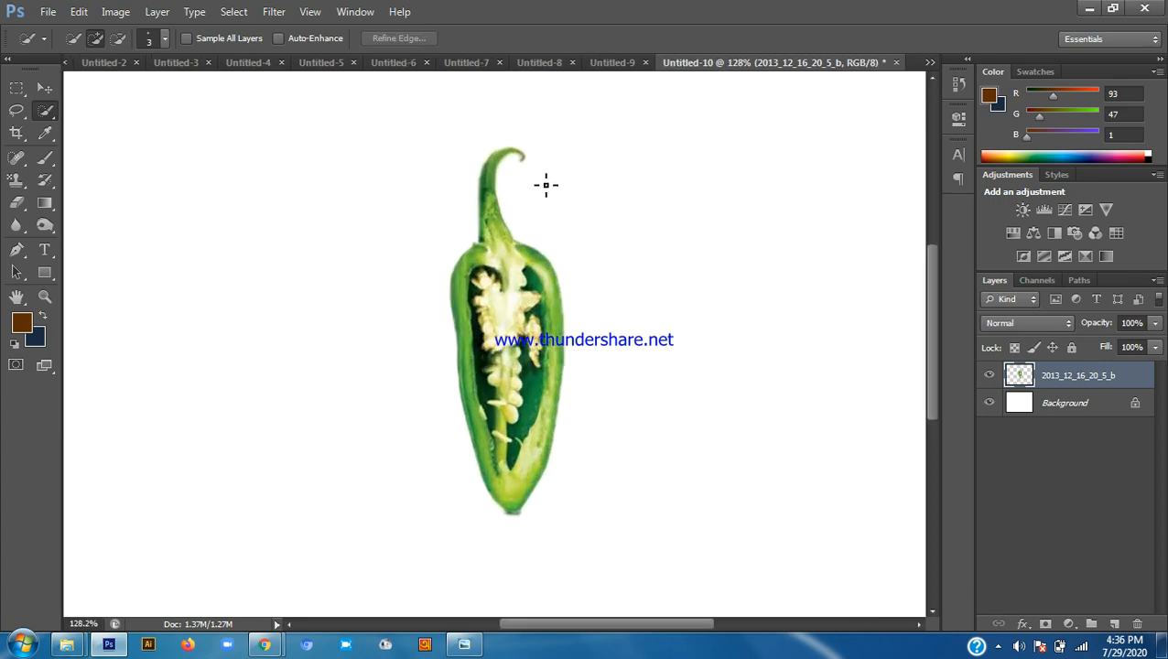
scroll(550, 189, down, 5)
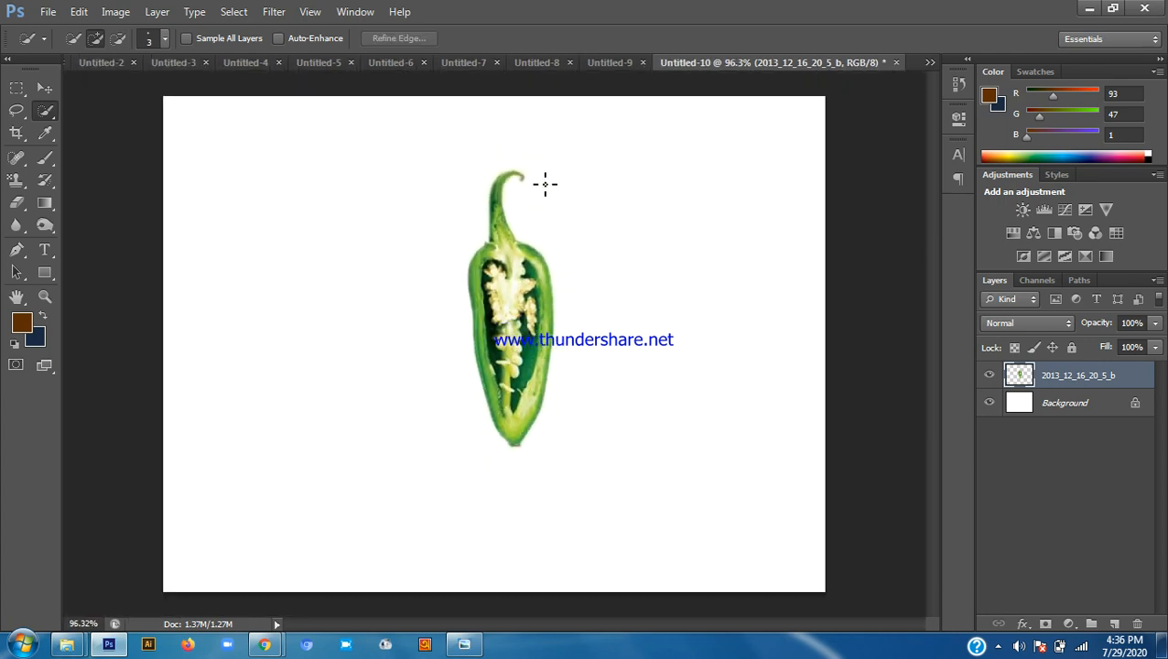
click(42, 90)
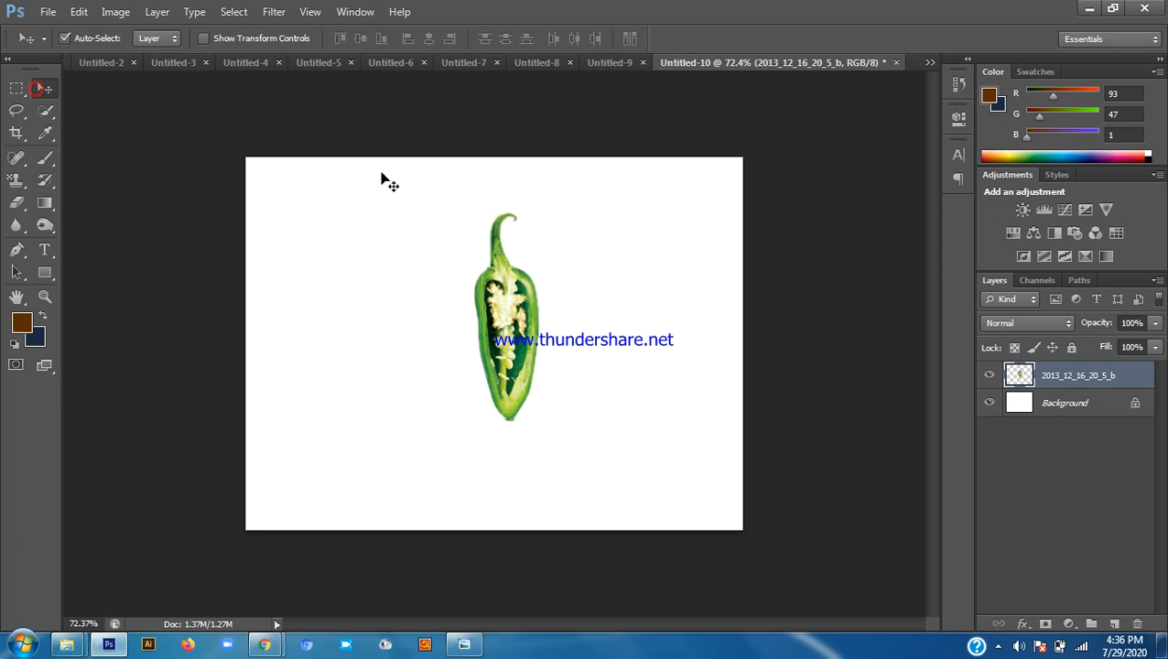
key(ctrl+z)
scroll(222, 589, up, 2)
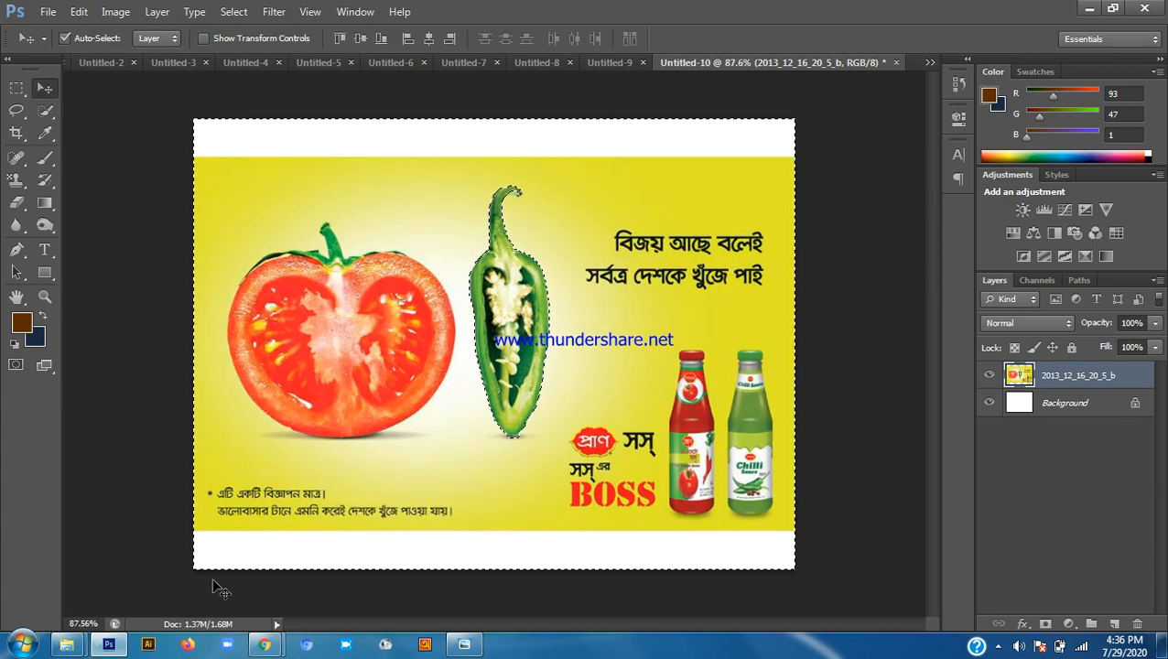
Switch to the Google Meet call, check the participants, and return to Photoshop
mouse_move(256, 644)
click(203, 540)
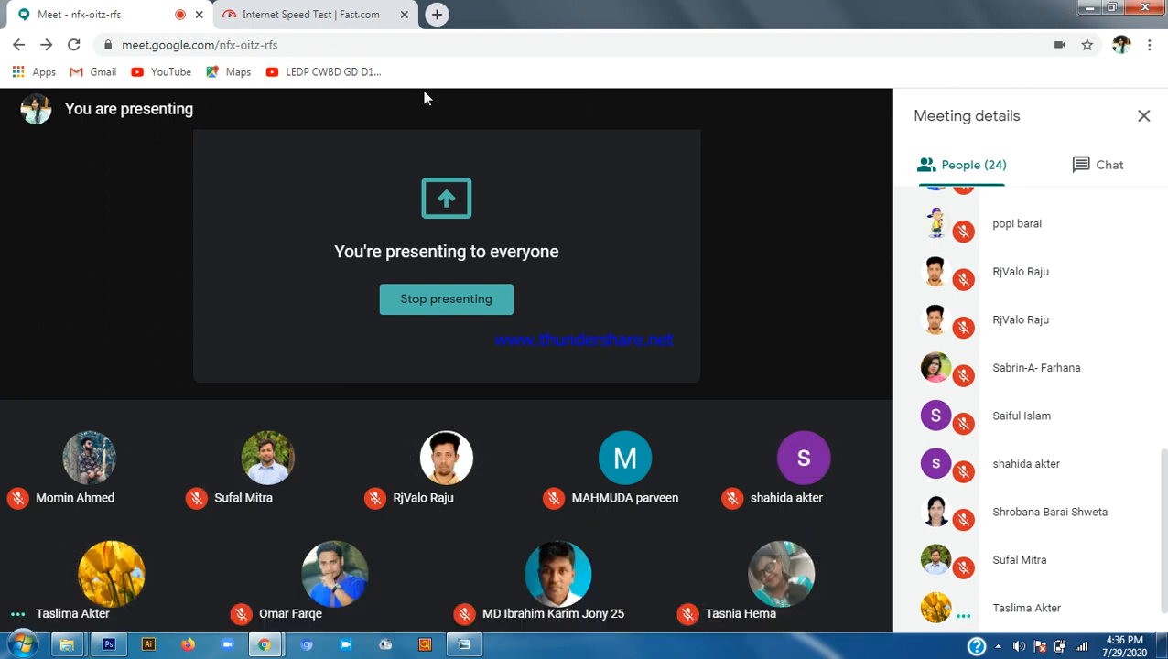
mouse_move(647, 513)
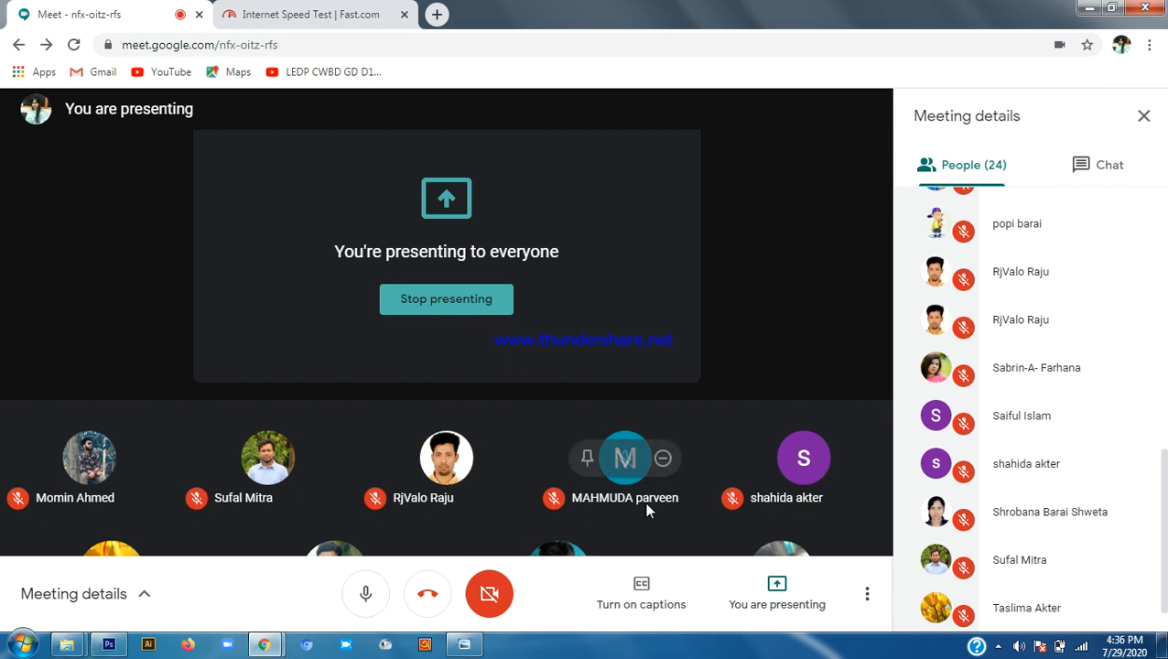
click(108, 645)
Compare the image with and without its background, delete the area around the chili again, and deselect
scroll(424, 346, down, 2)
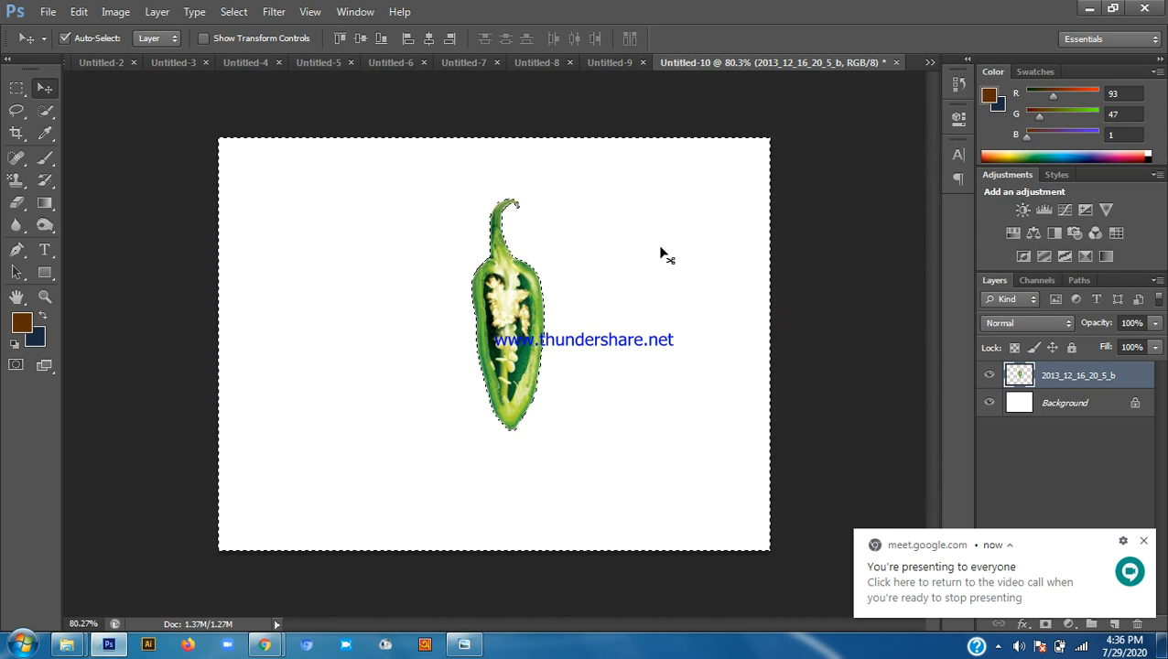
key(ctrl+z)
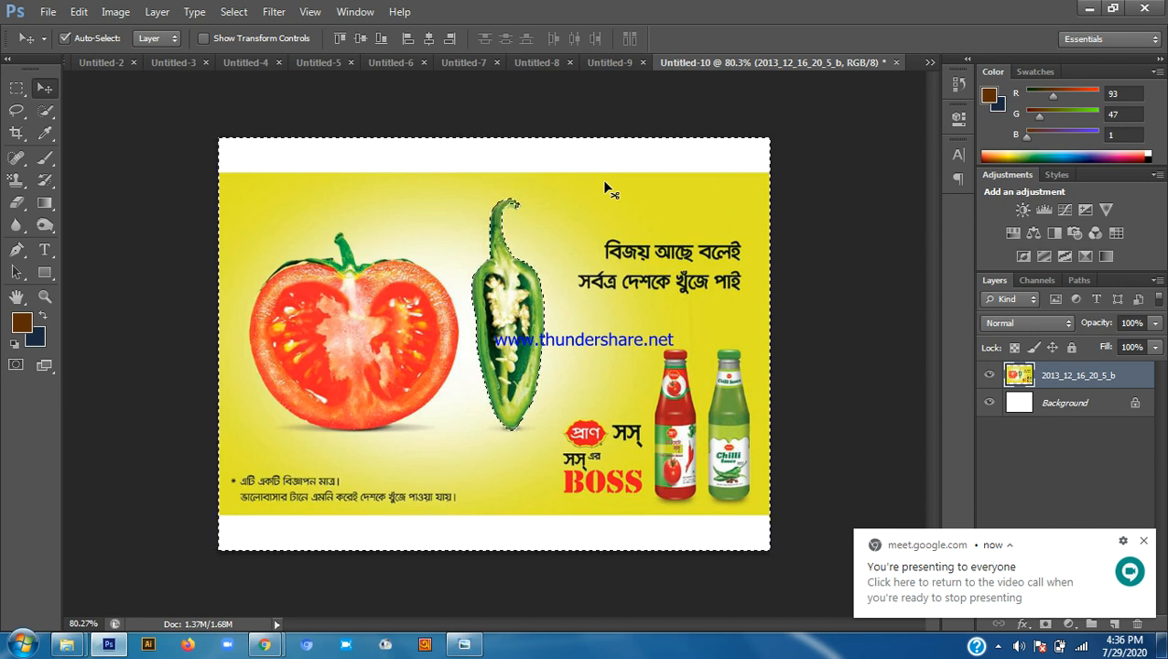
key(Delete)
key(ctrl+d)
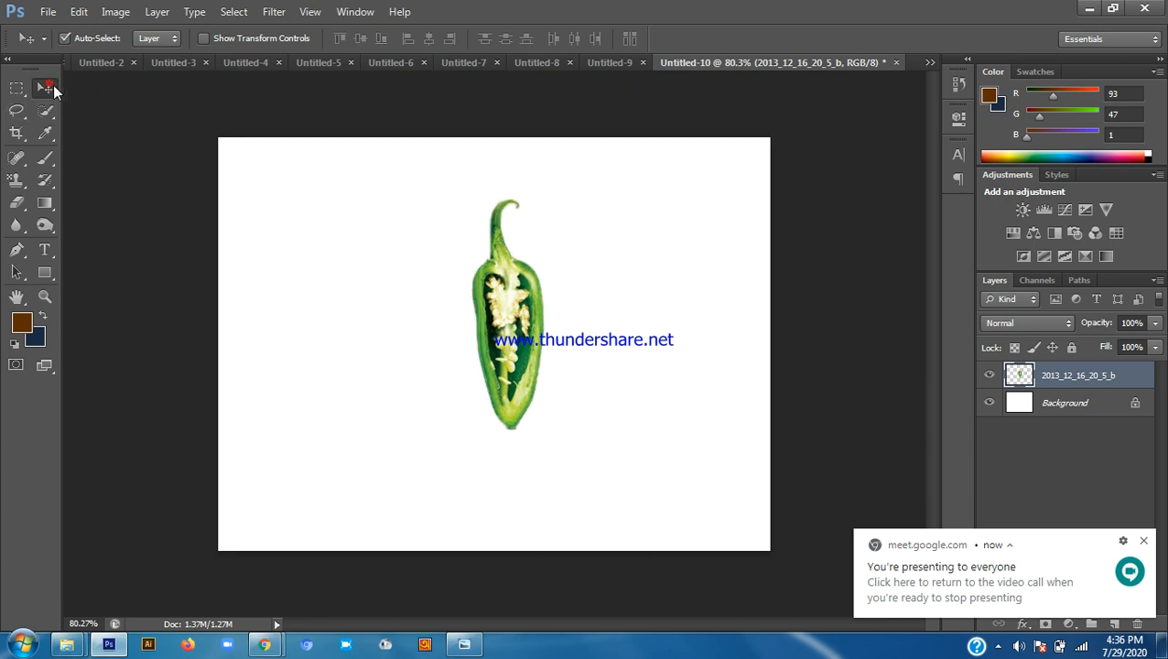
Move the chili cutout left on the white canvas with the Move tool and inspect its softened edges
scroll(383, 264, up, 3)
drag(543, 340, 411, 339)
scroll(360, 387, down, 2)
scroll(360, 387, down, 2)
scroll(433, 373, up, 2)
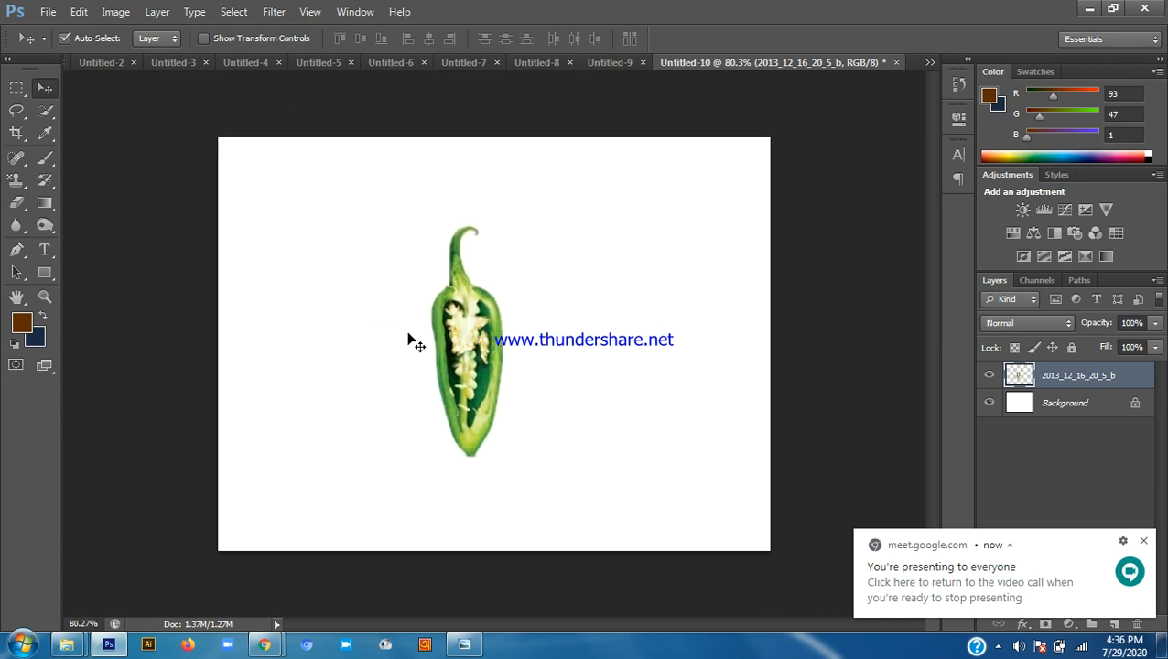
mouse_move(495, 368)
mouse_down()
mouse_move(414, 355)
mouse_move(478, 360)
mouse_up()
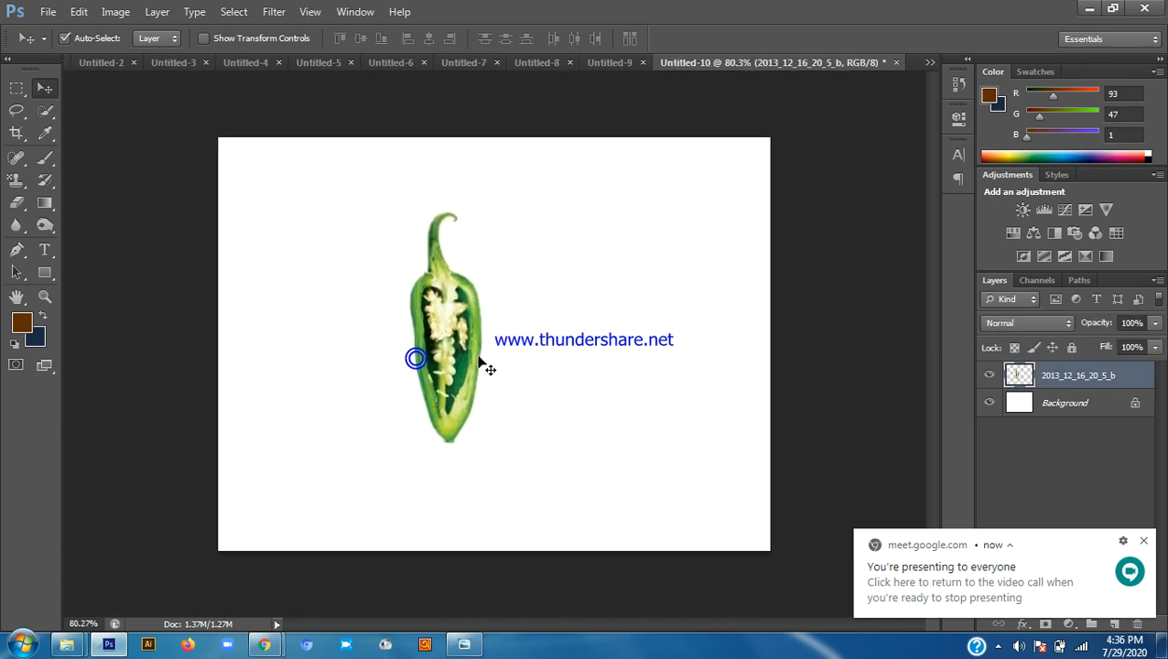
scroll(483, 355, down, 2)
scroll(485, 346, up, 1)
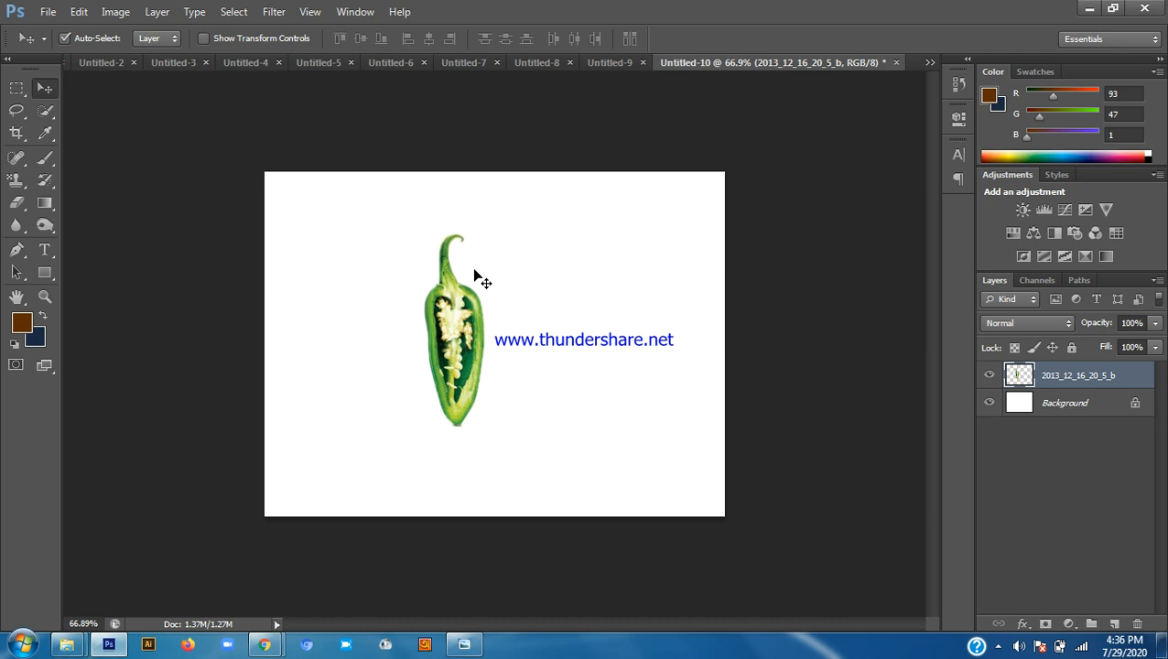
scroll(262, 474, down, 2)
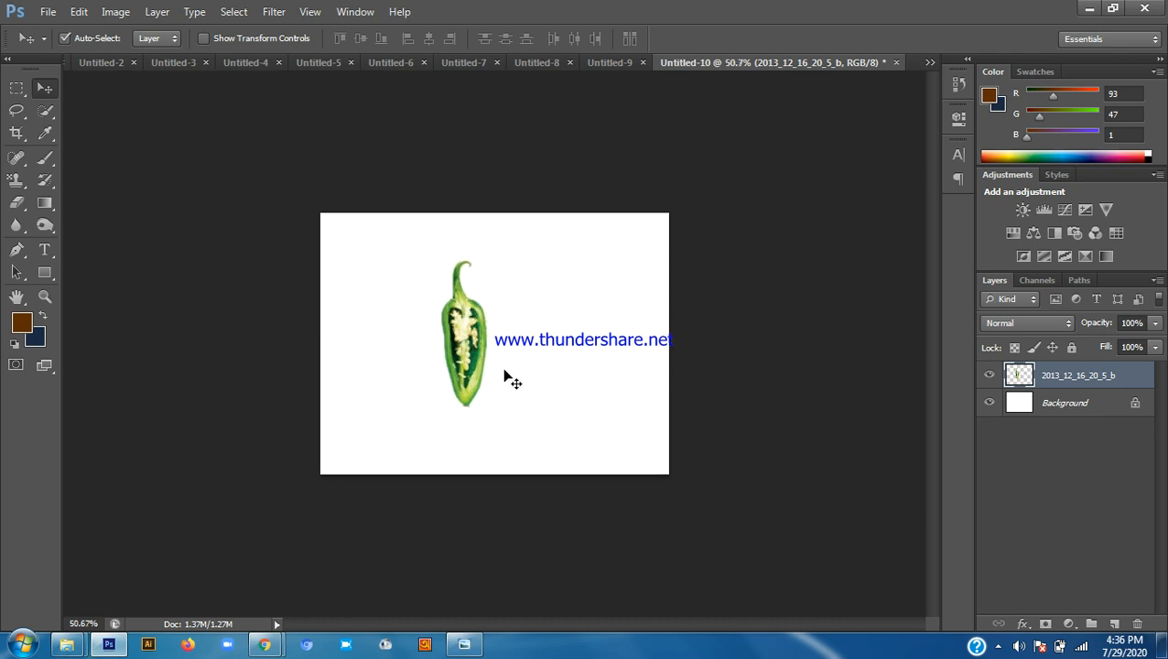
Step back through the history to undo the chili's move, the deselection and the background deletion
click(609, 64)
click(852, 66)
key(shift+Right)
key(shift+Right)
key(shift+Right)
key(shift+Right)
key(shift+Up)
key(ctrl+a)
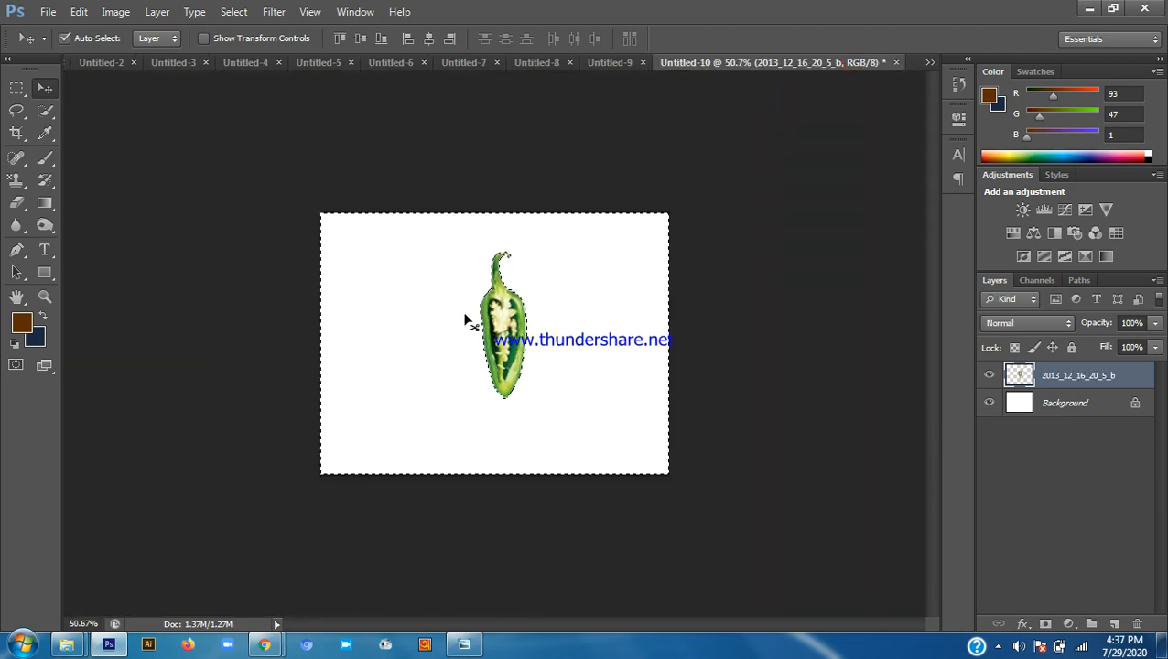
key(ctrl+alt+z)
scroll(544, 315, up, 1)
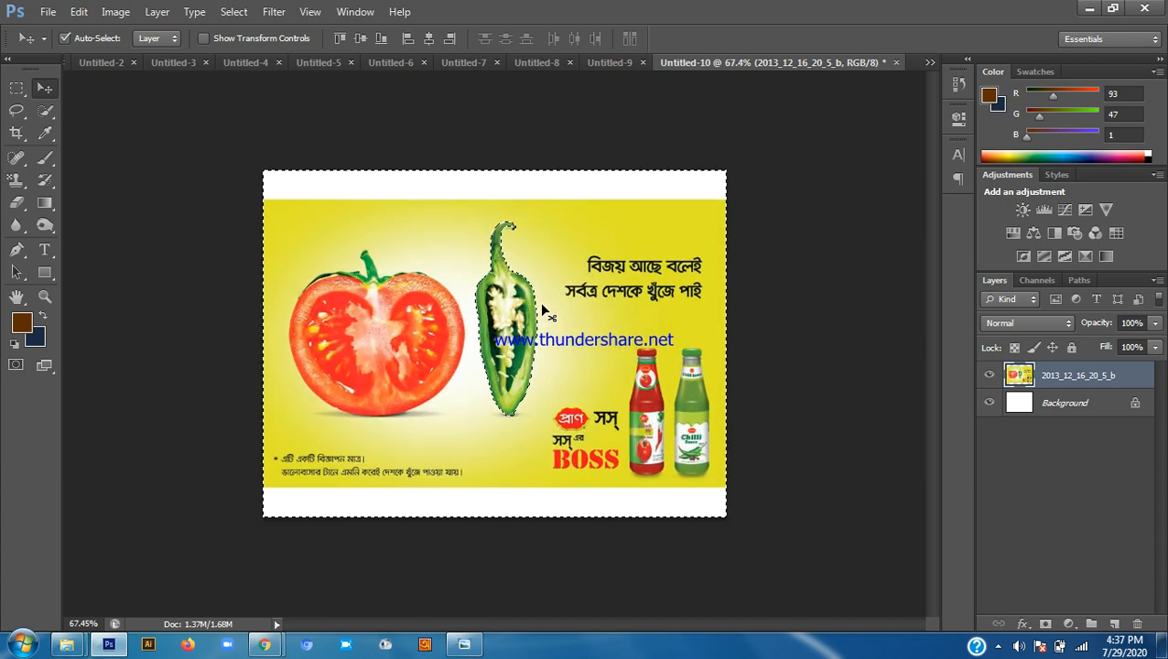
Go to the Untitled-9 document and add a new empty layer above the Hello layer
click(599, 63)
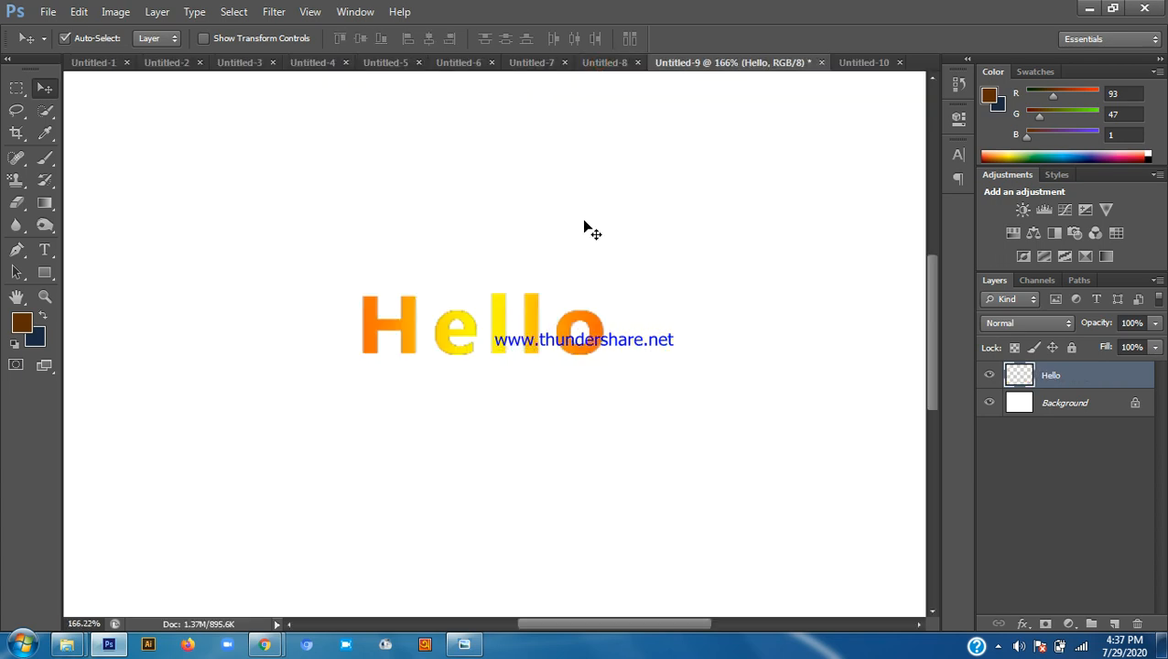
scroll(590, 272, up, 1)
click(1115, 623)
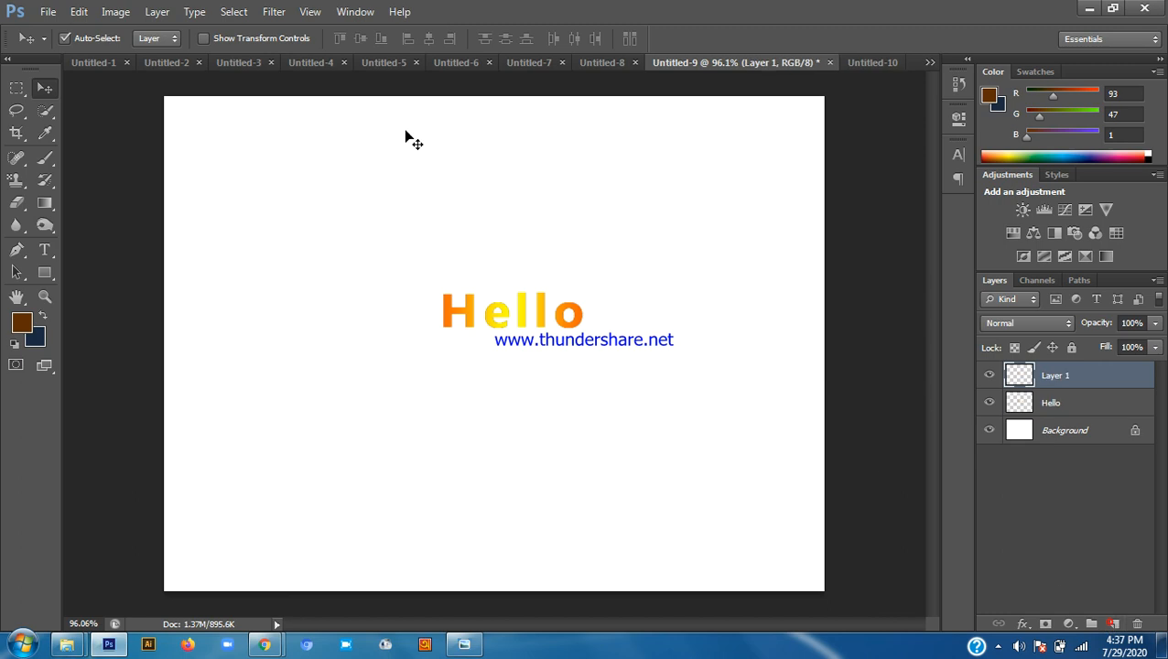
Choose the Rectangular Marquee tool and set its feather to 20 px
click(18, 89)
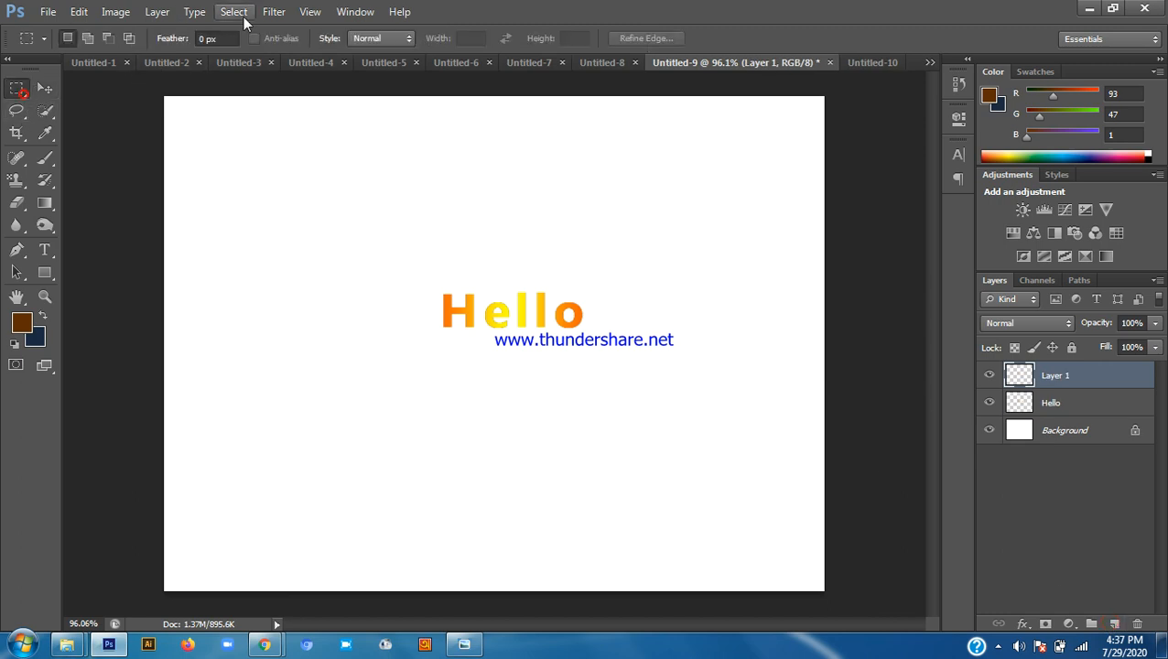
double_click(208, 39)
text(20)
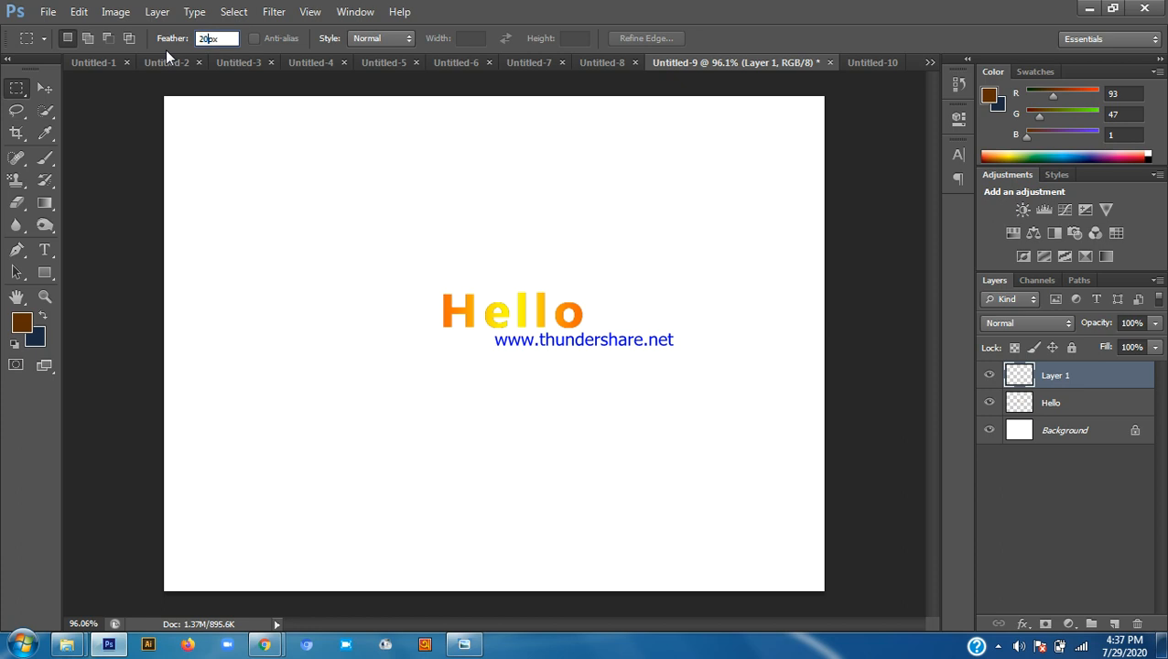
key(Return)
Draw a small feathered marquee selection left of the Hello text and try intersecting it with another about 31 by 23 px
drag(293, 308, 352, 376)
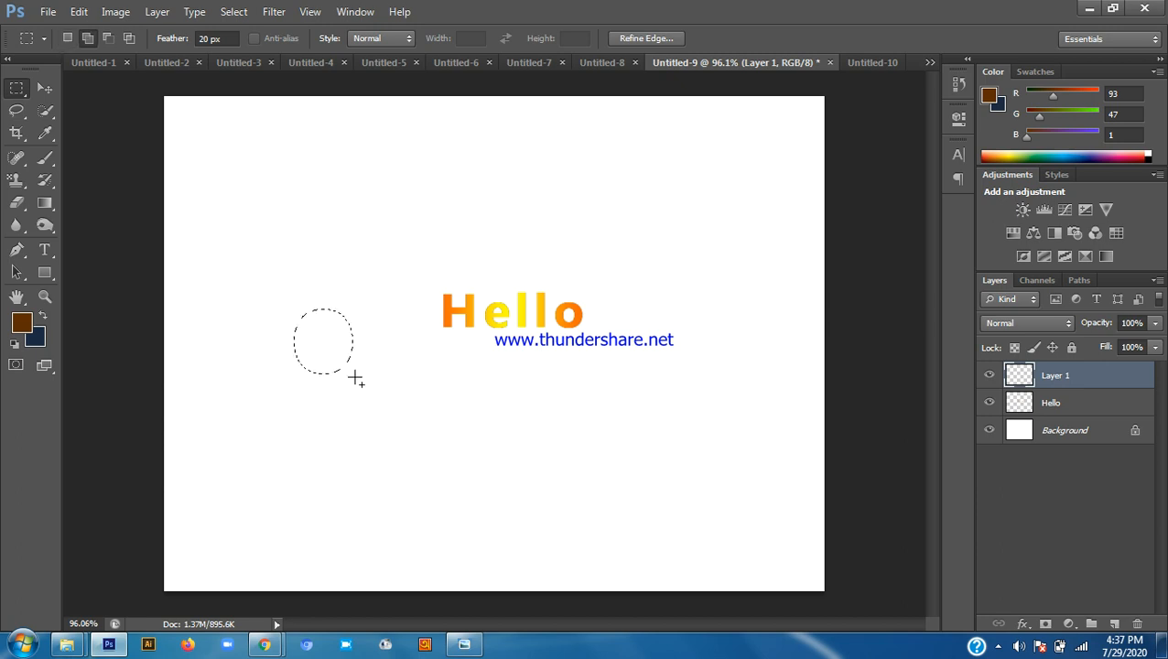
drag(355, 376, 380, 397)
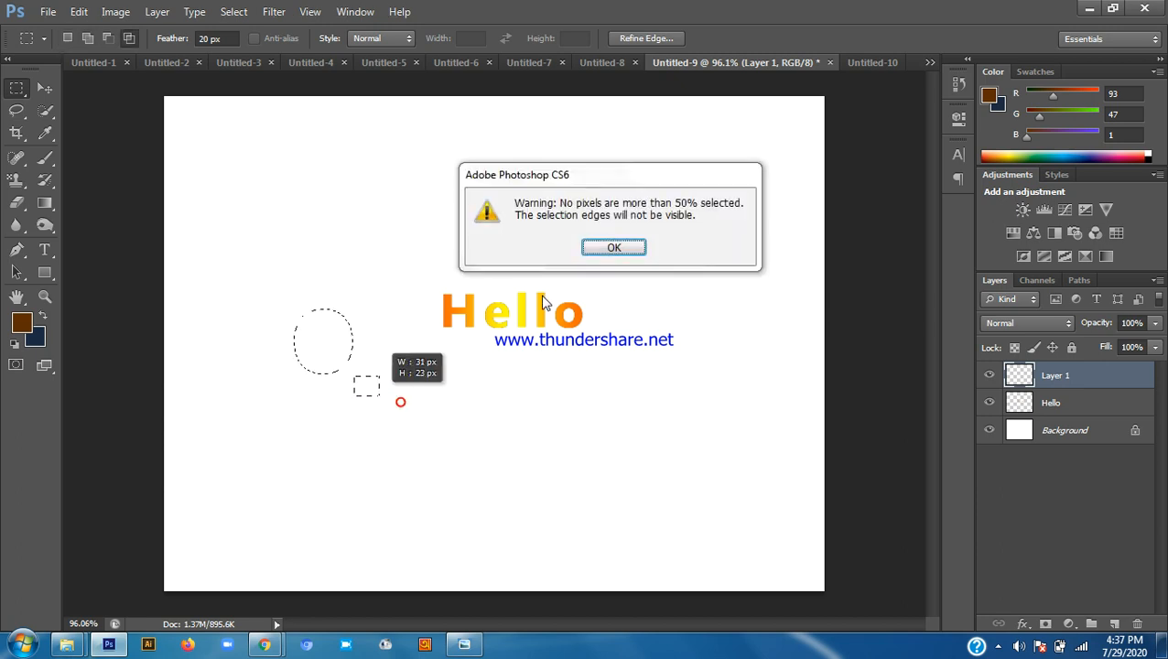
click(616, 247)
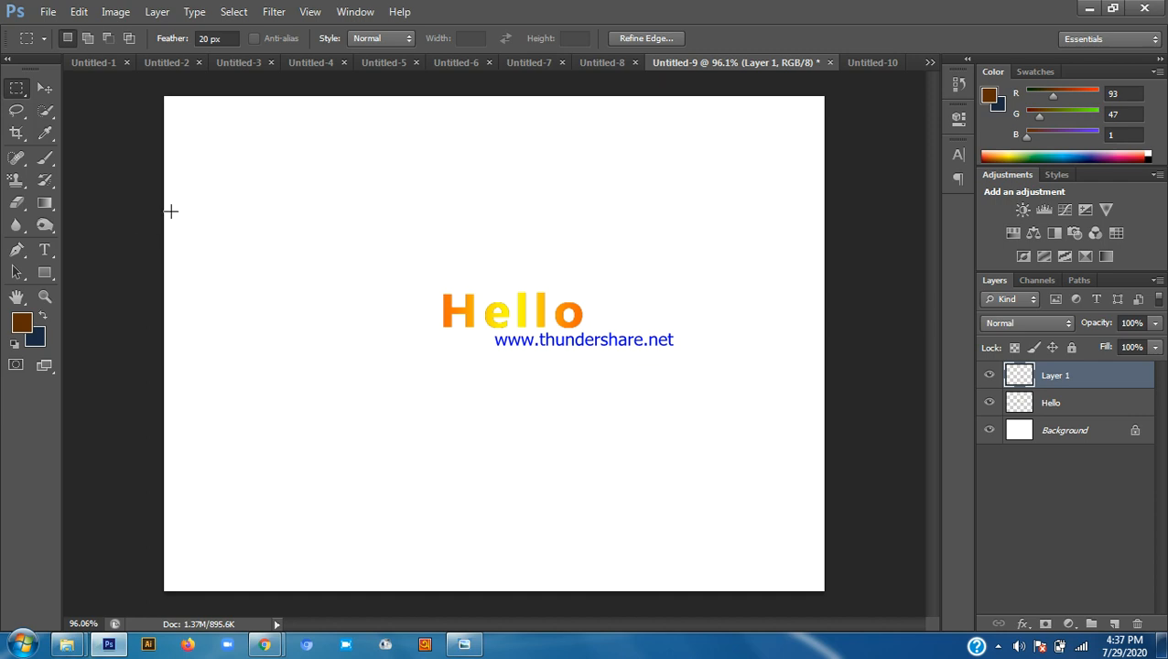
Choose the Elliptical Marquee tool
right_click(20, 96)
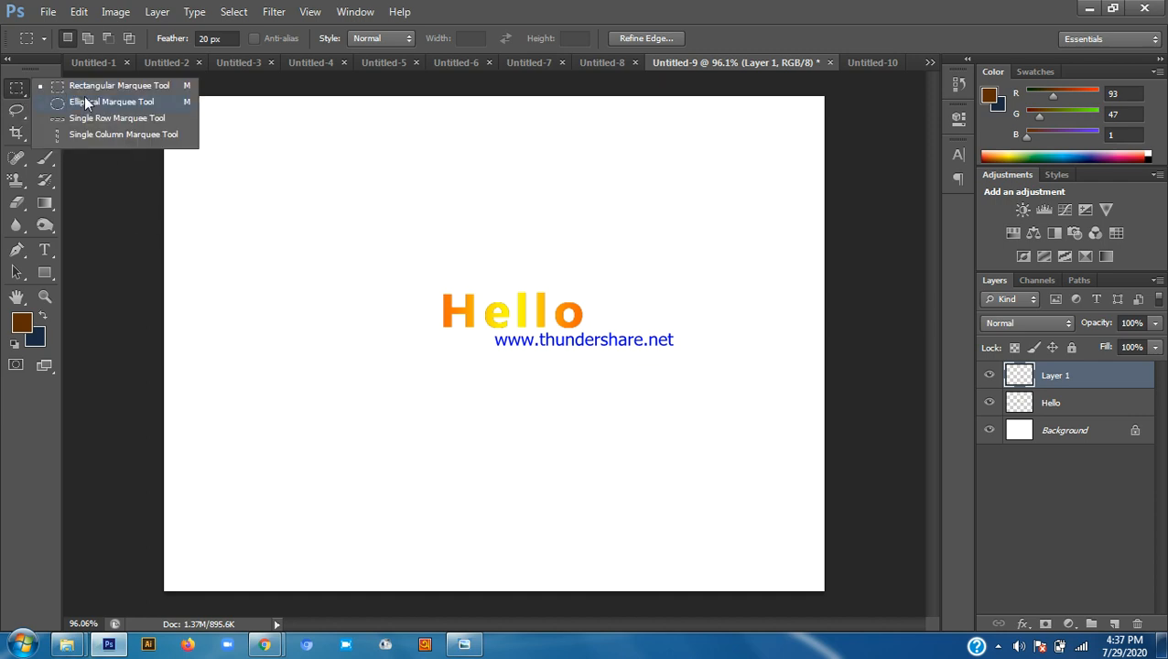
click(84, 102)
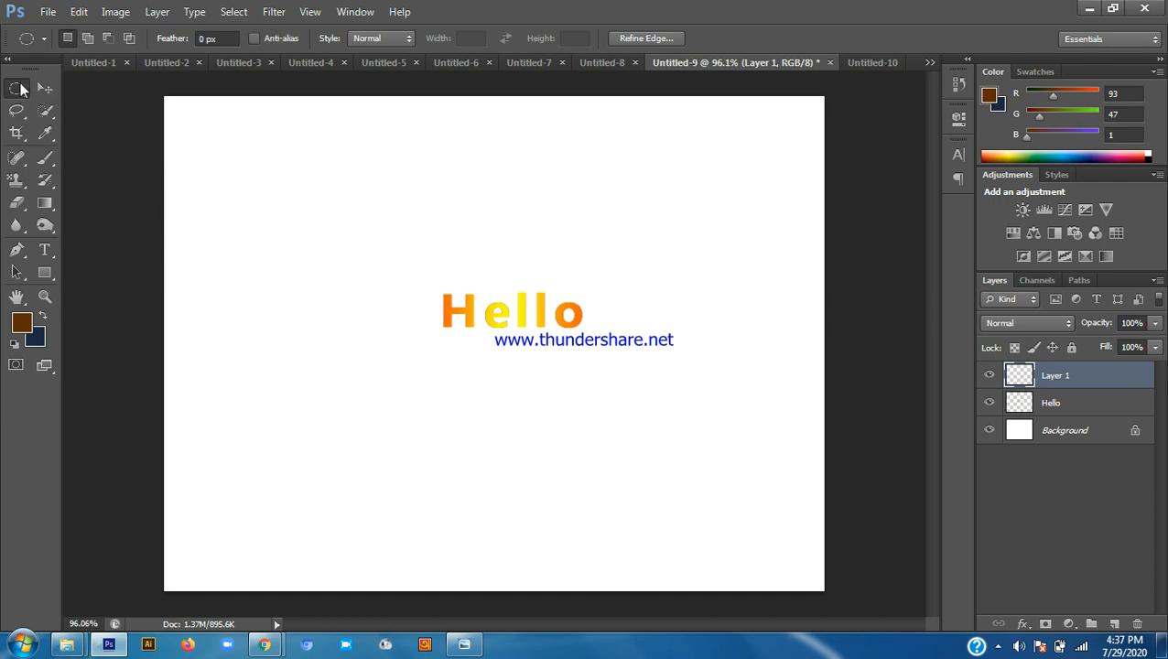
Switch to the Google Meet call, read the students' chat messages and return to Photoshop
mouse_move(263, 645)
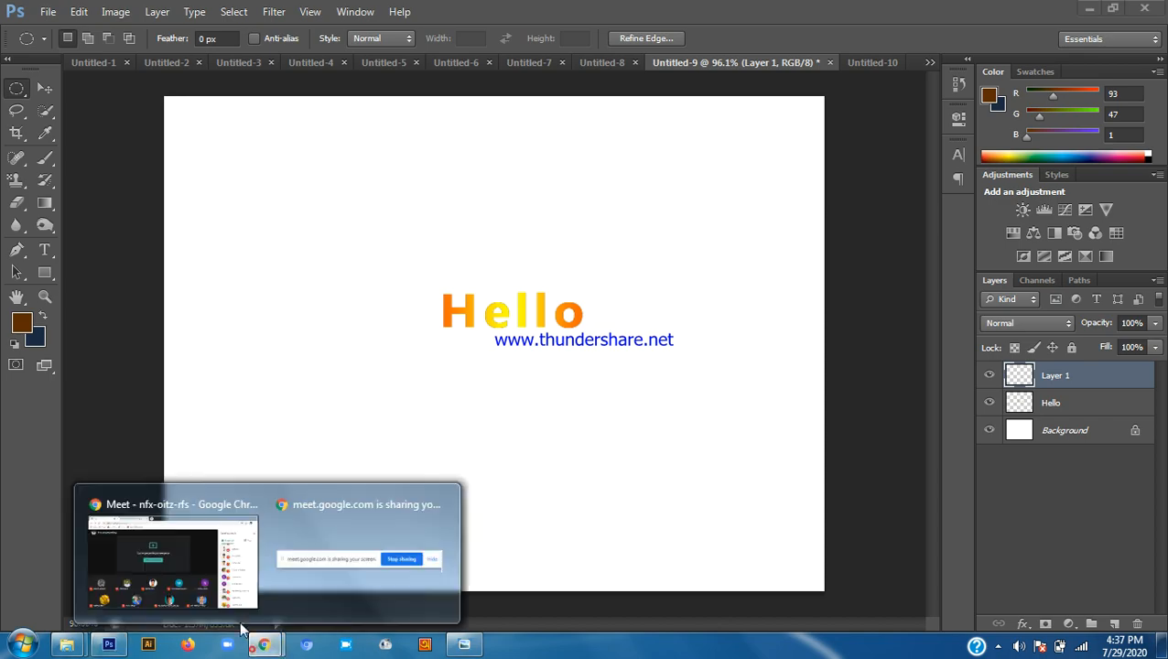
click(198, 540)
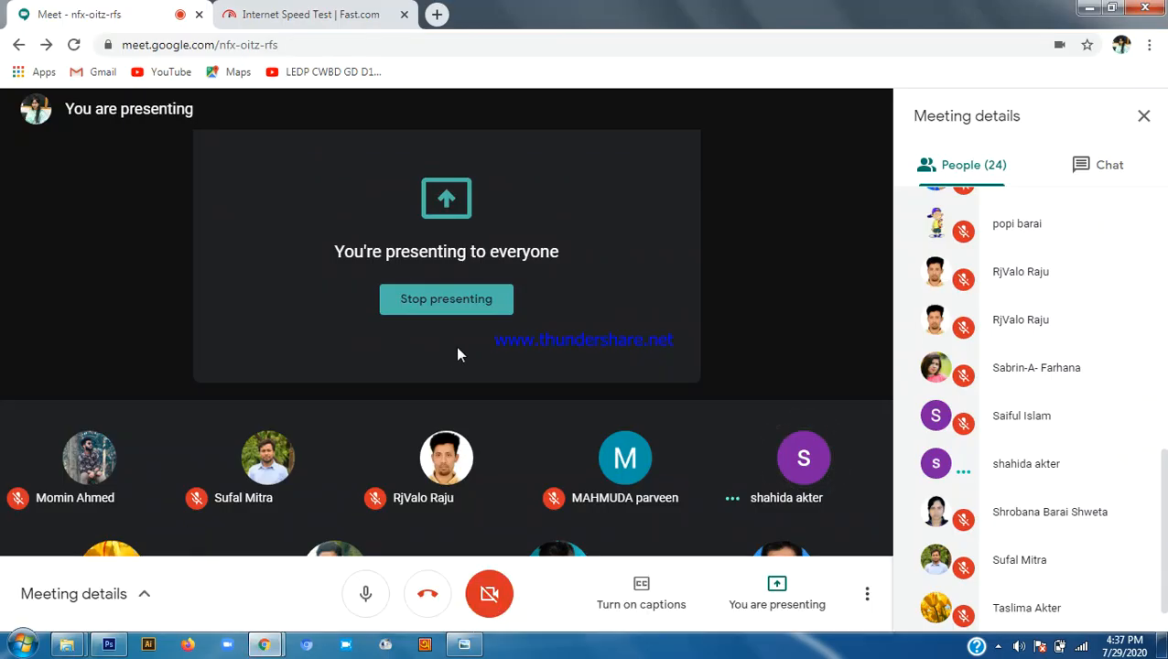
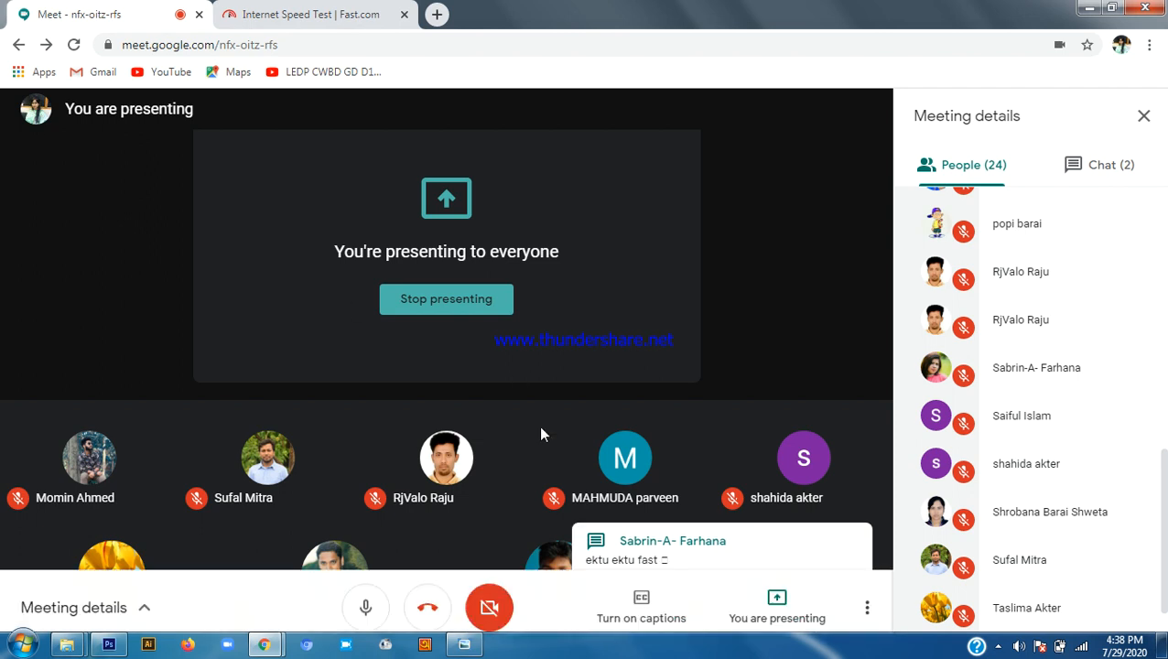
mouse_move(815, 446)
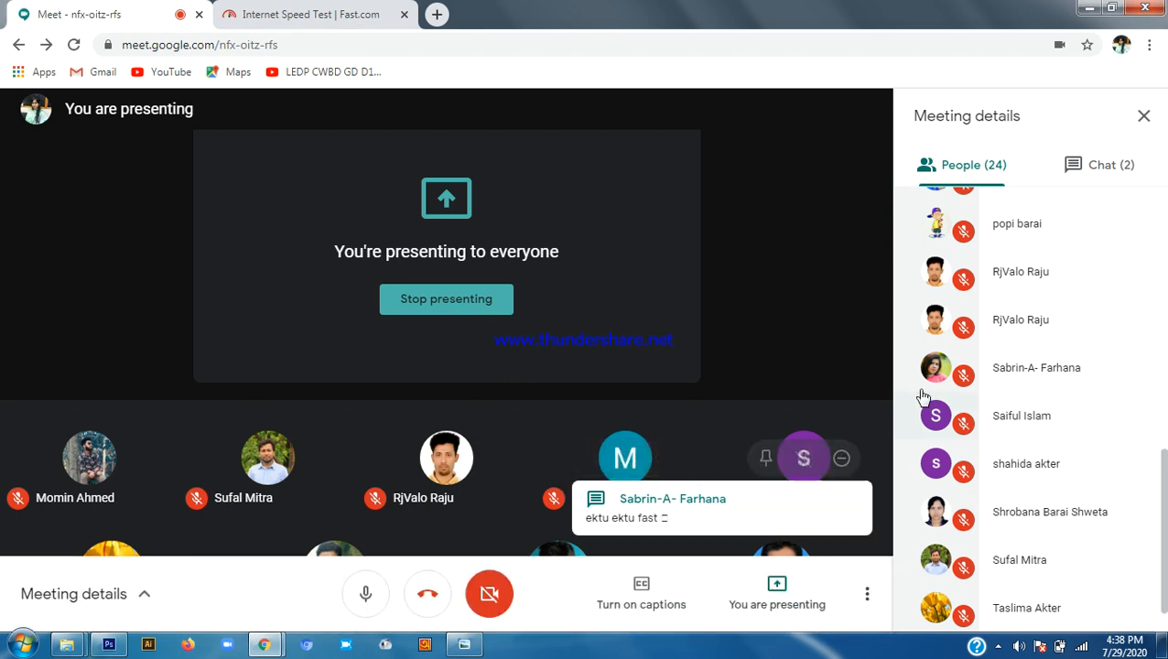
click(1104, 164)
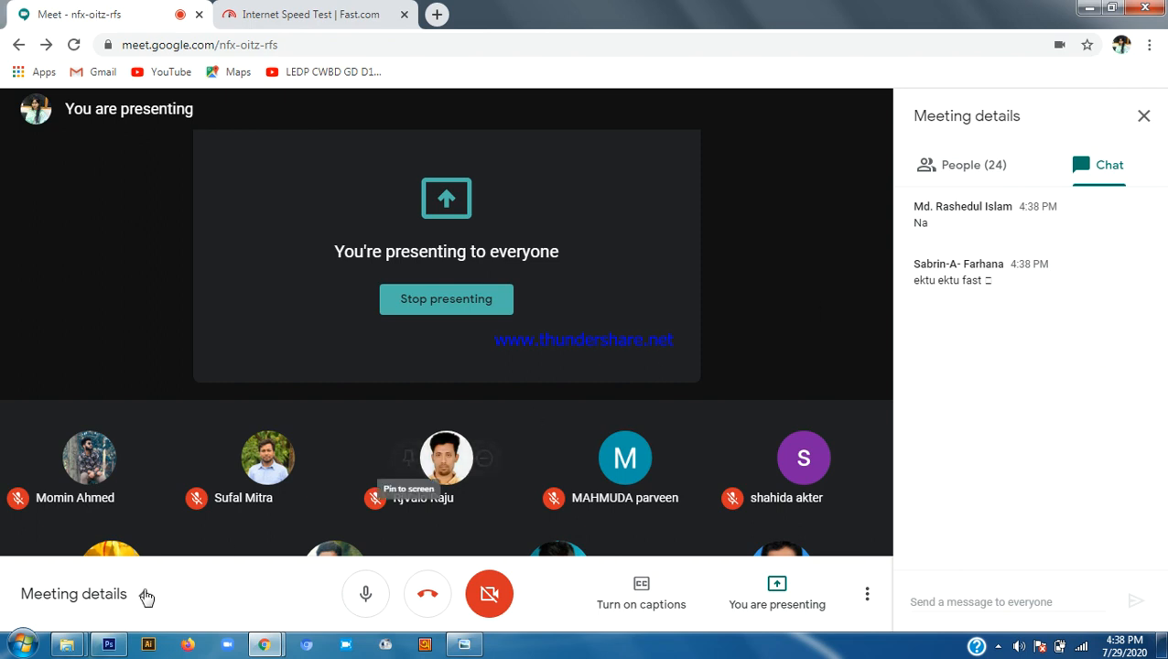
click(108, 645)
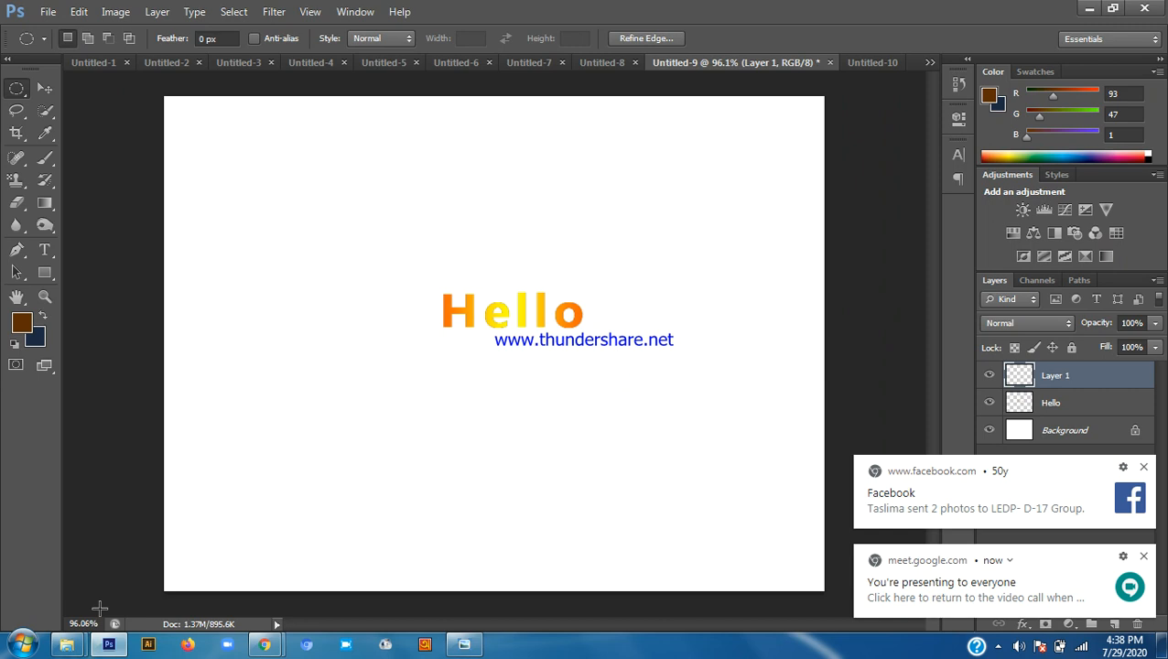
scroll(633, 464, down, 2)
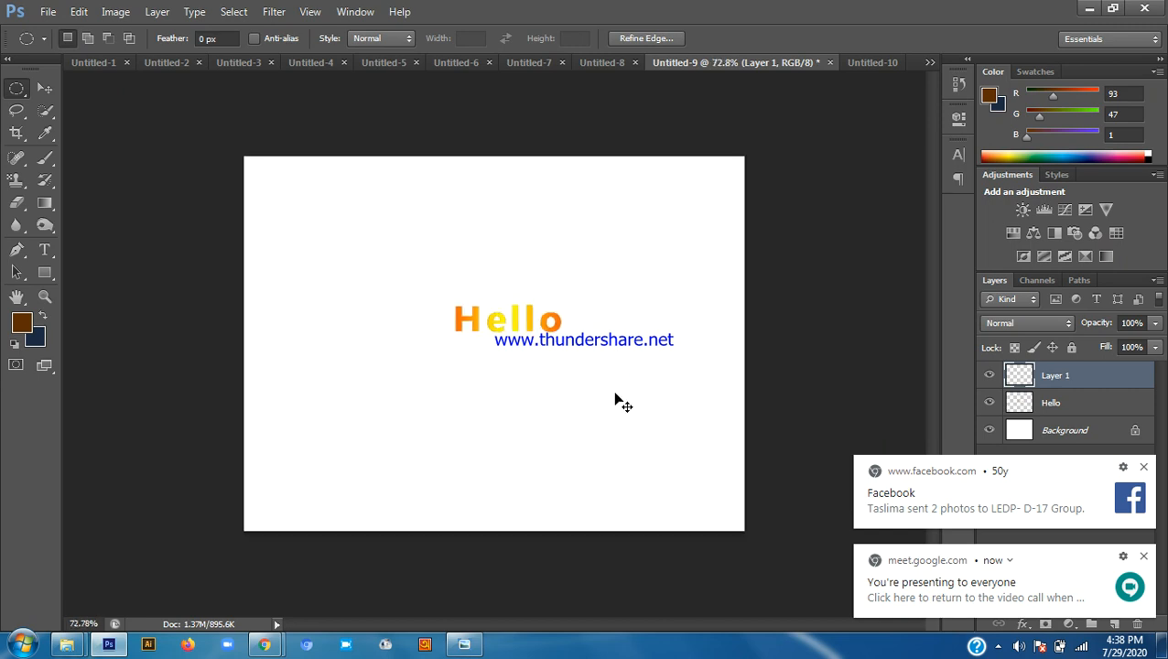
key(ctrl+n)
key(Return)
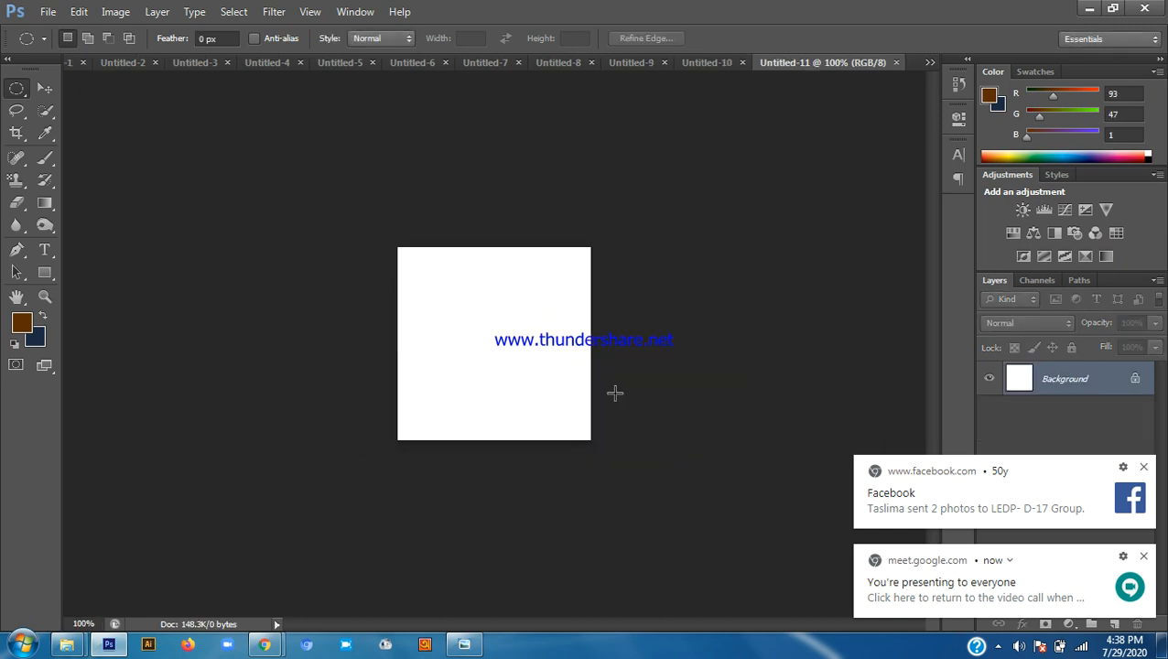
key(ctrl+w)
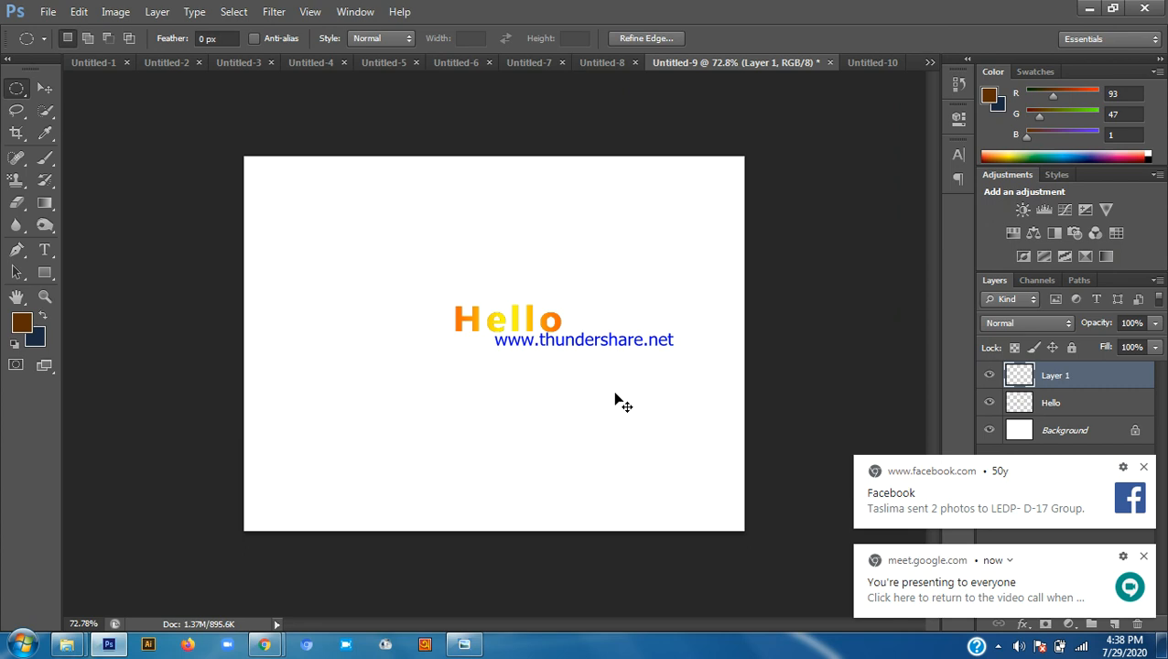
Create a new 800 x 600 pixel document from the Web preset
key(ctrl+n)
click(518, 153)
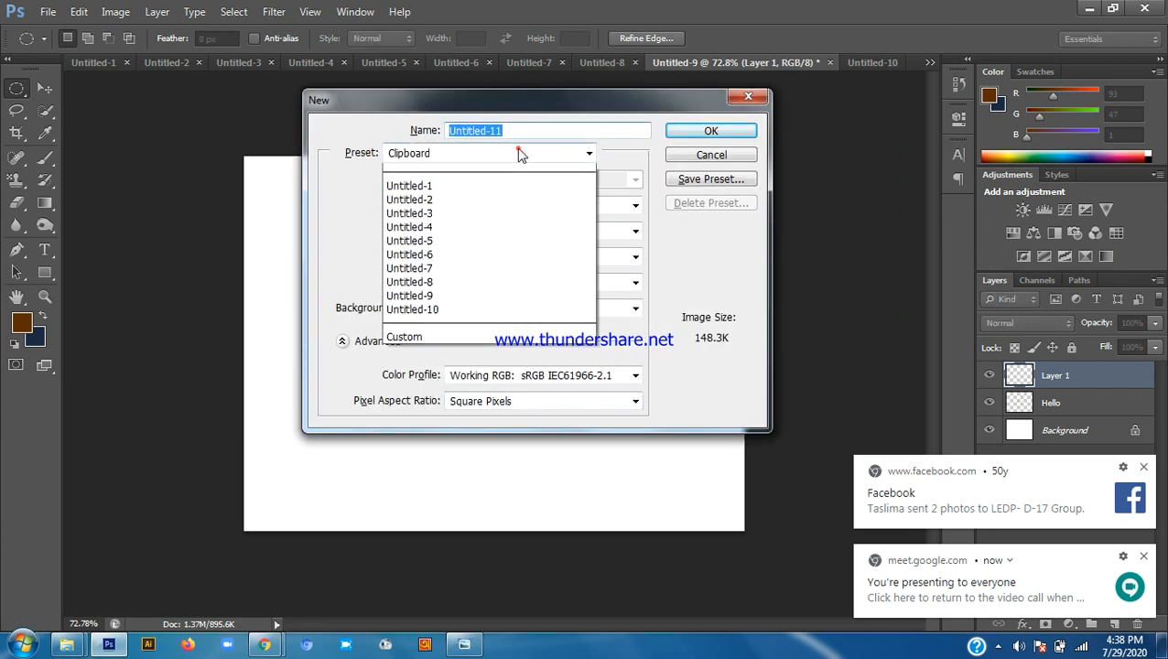
click(429, 267)
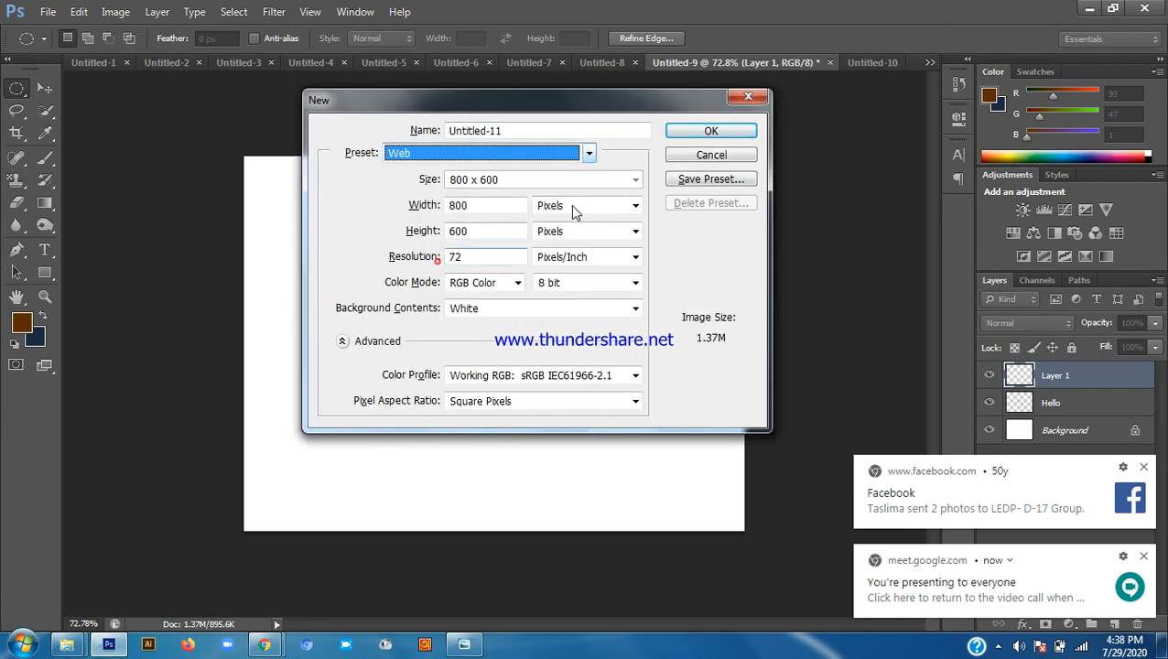
click(728, 130)
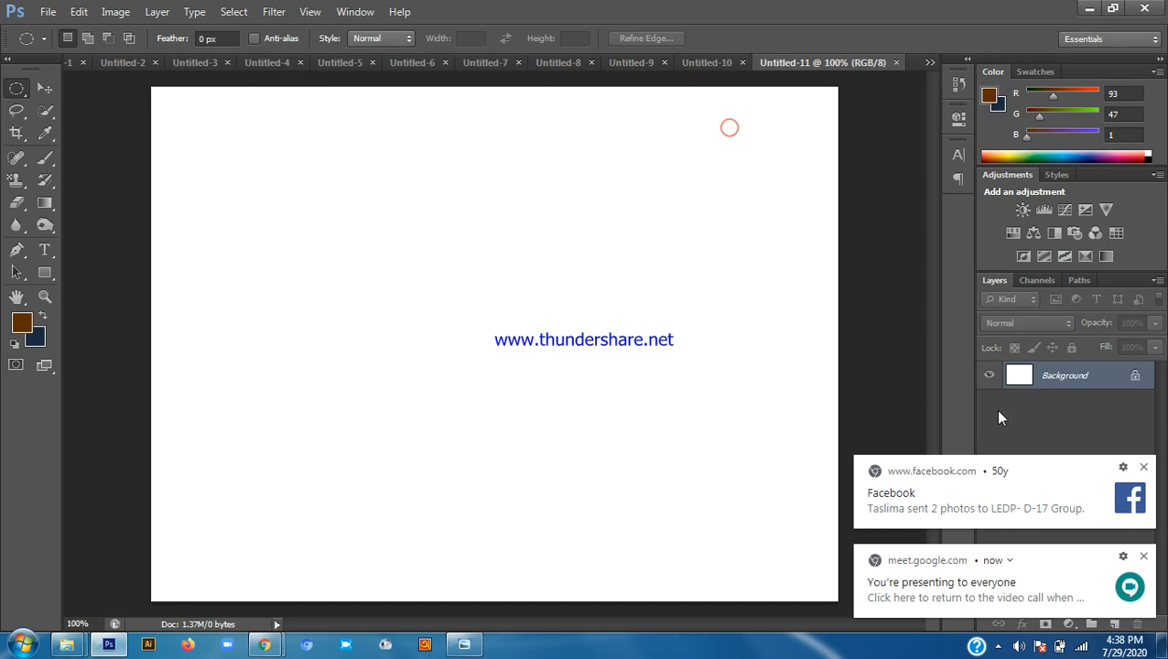
Dismiss the browser notifications and minimize the meeting window to reach the desktop
click(1140, 466)
click(1141, 560)
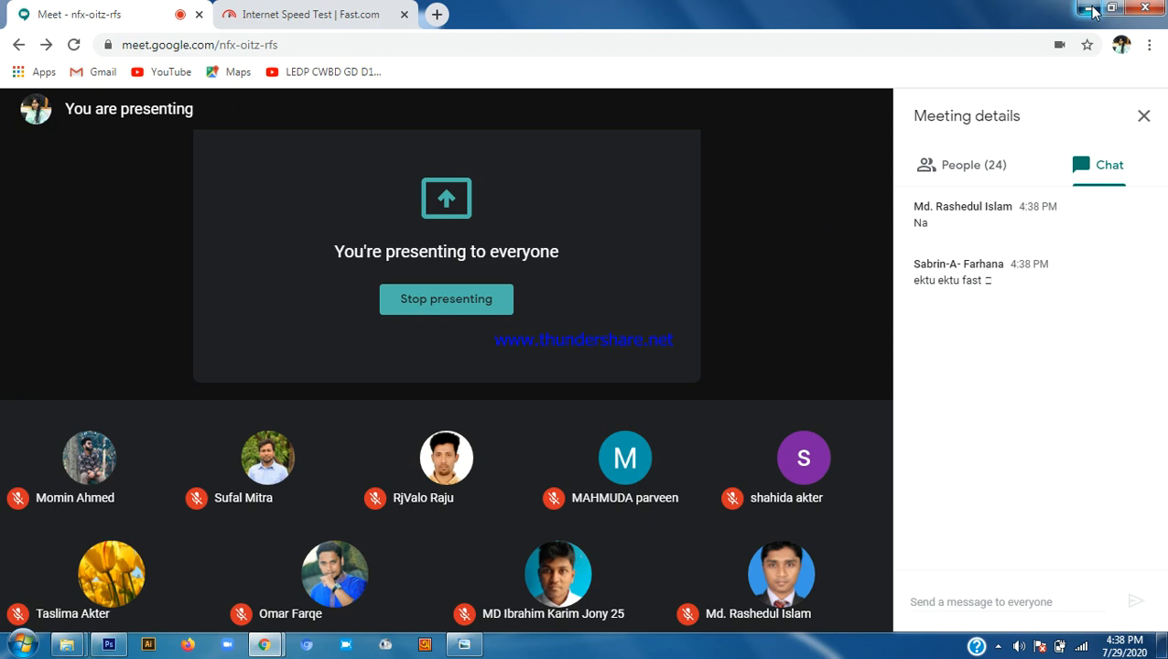
click(1088, 8)
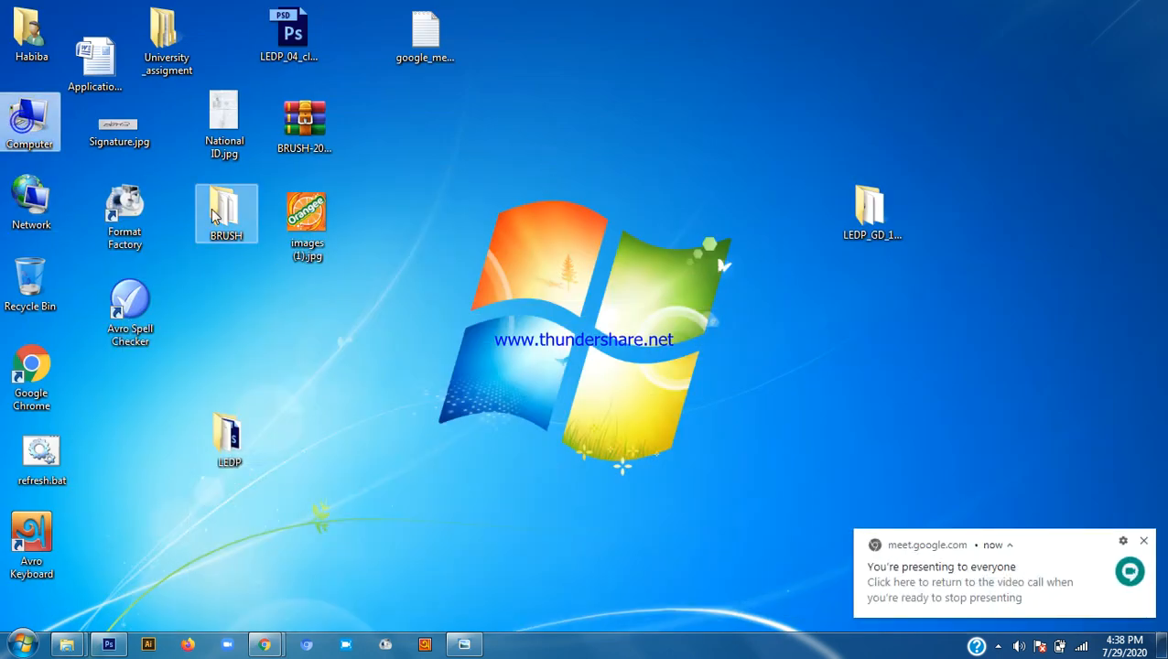
right_click(545, 151)
click(621, 201)
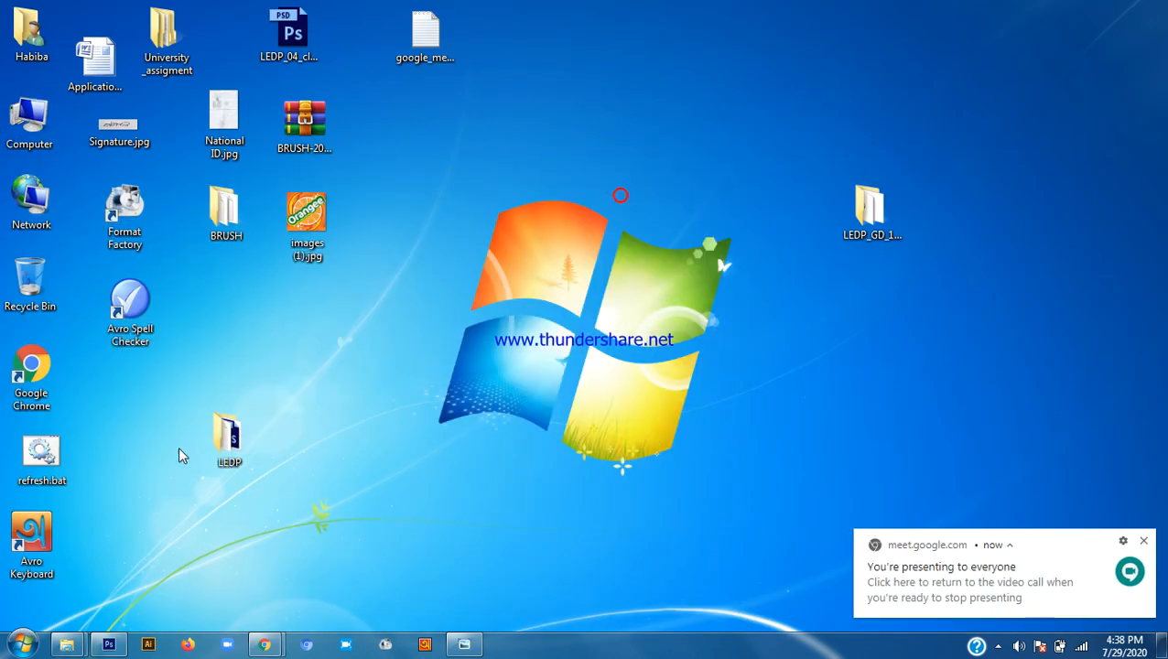
Open the LEDP folder on the desktop and look through All_class for Photoshop 4th Class and Photoshop 5th Class
double_click(227, 437)
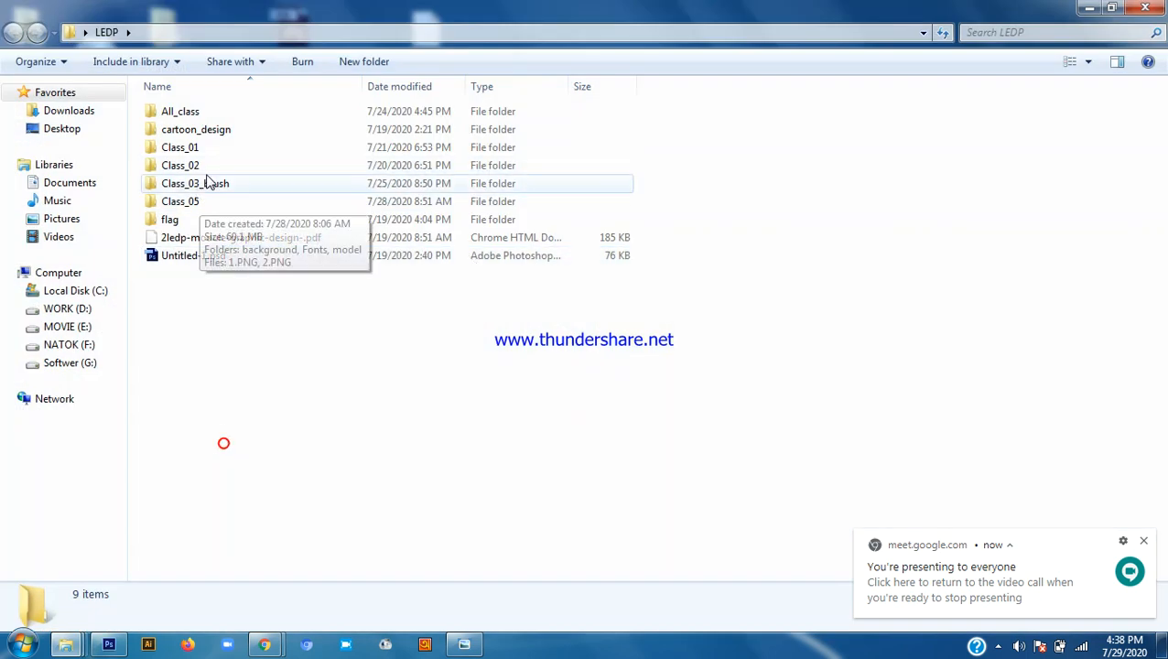
double_click(205, 111)
double_click(240, 183)
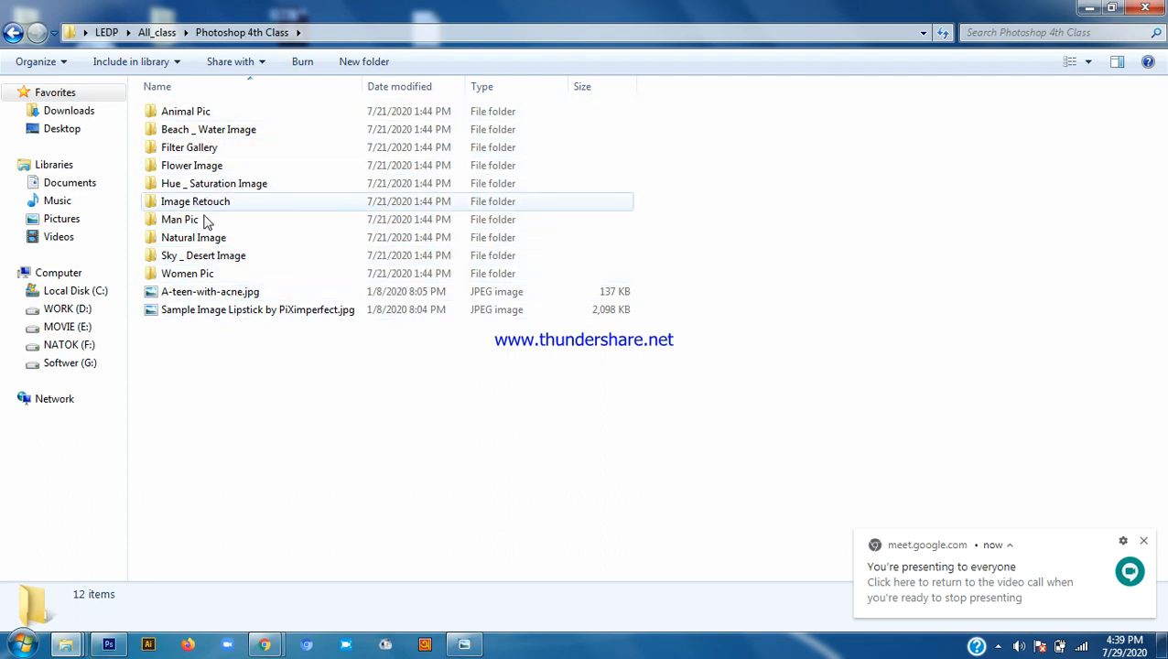
click(11, 34)
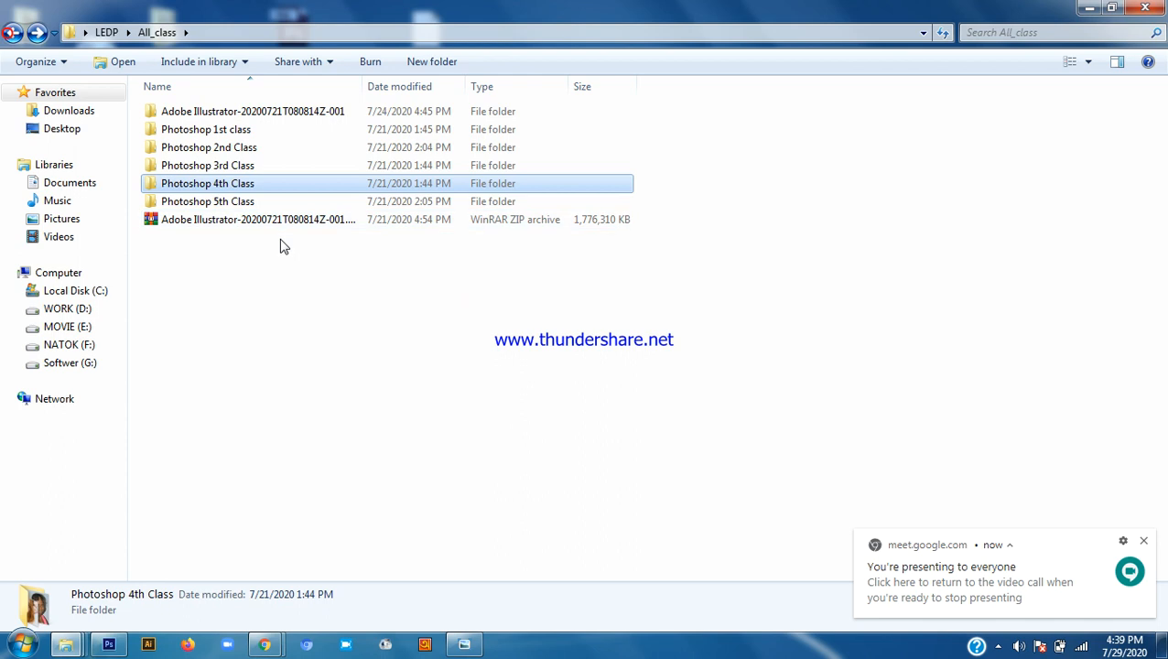
double_click(224, 202)
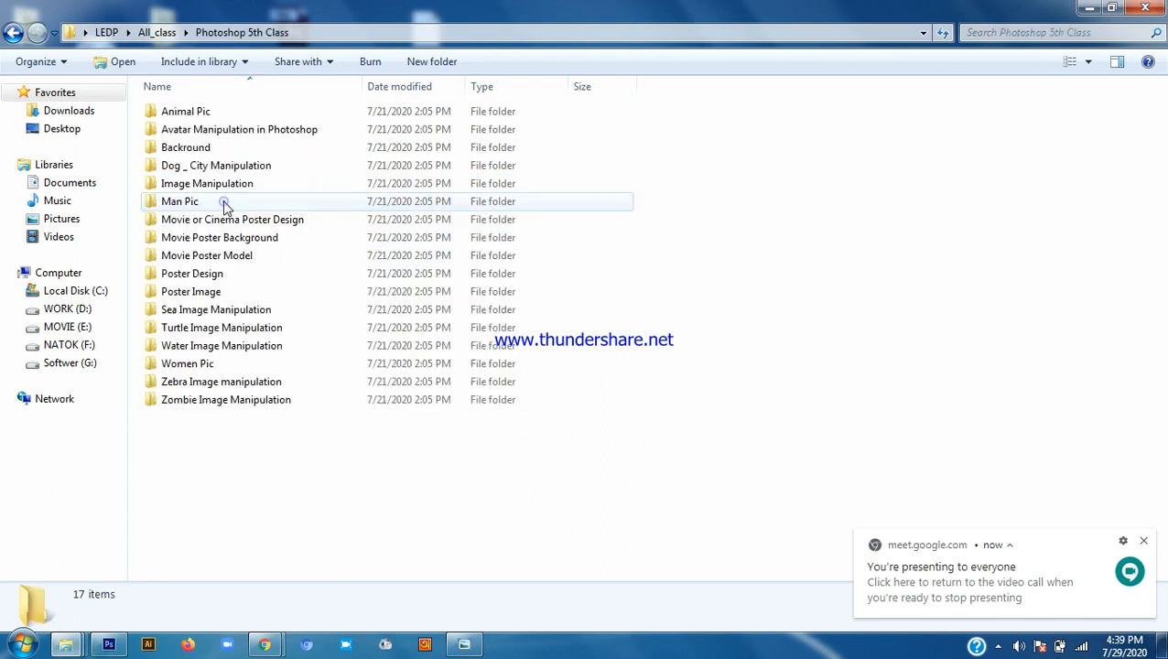
Look through the Poster Image and Poster Design folders, and open Movie or Cinema Poster Design to view the sample posters
click(229, 310)
double_click(203, 293)
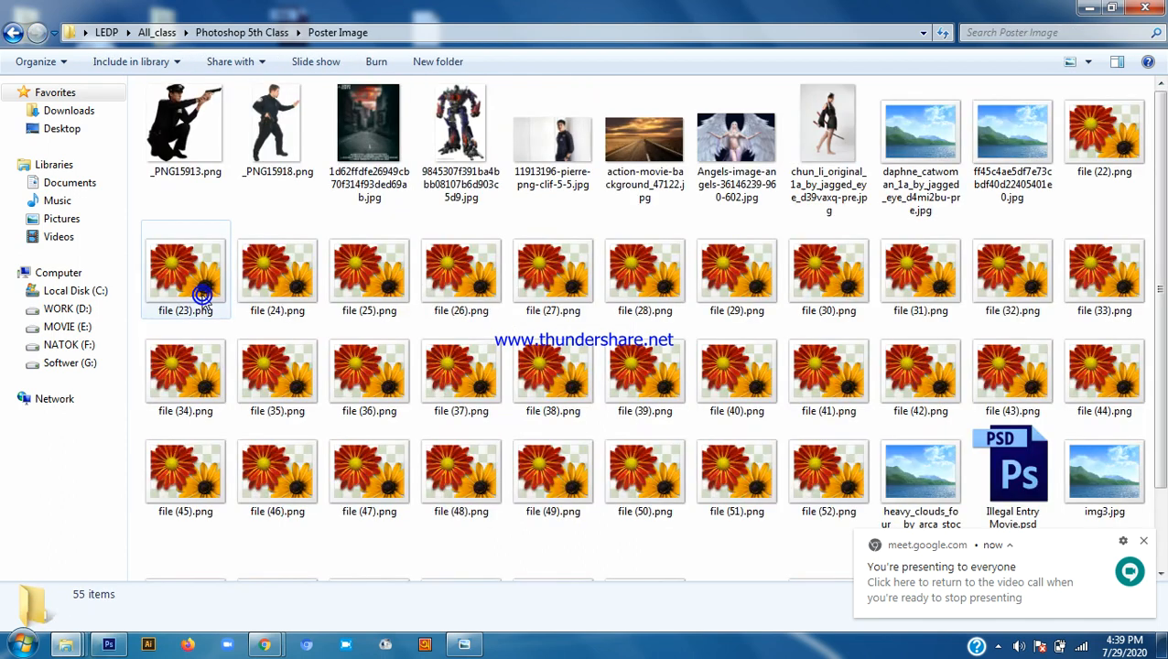
click(11, 32)
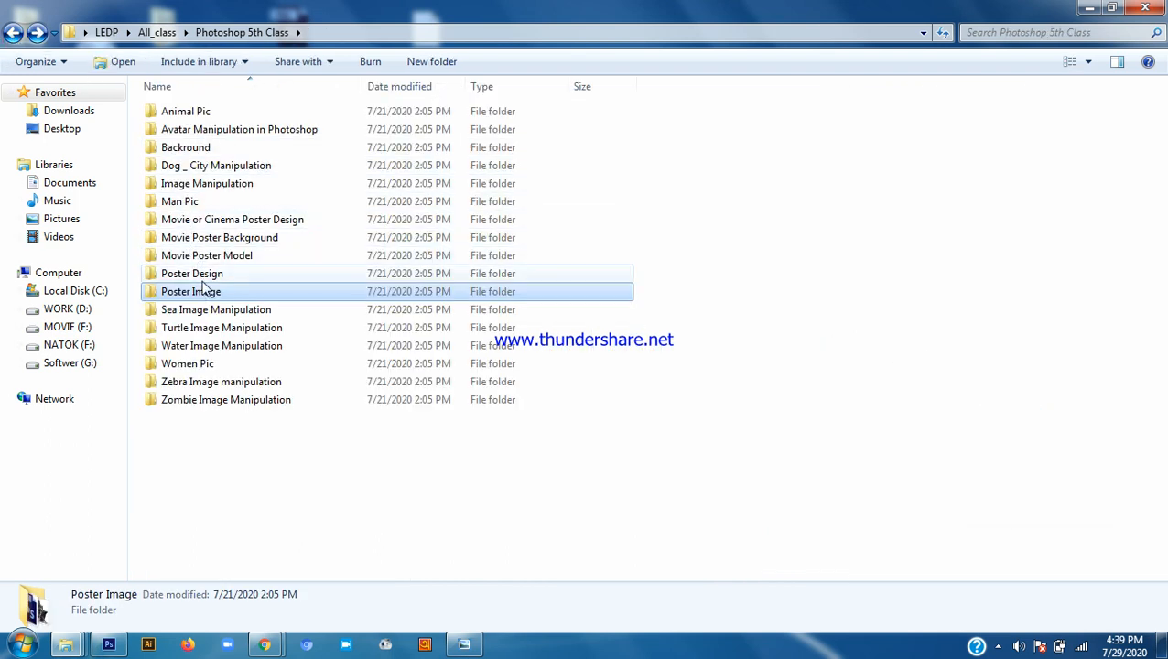
double_click(194, 274)
click(13, 32)
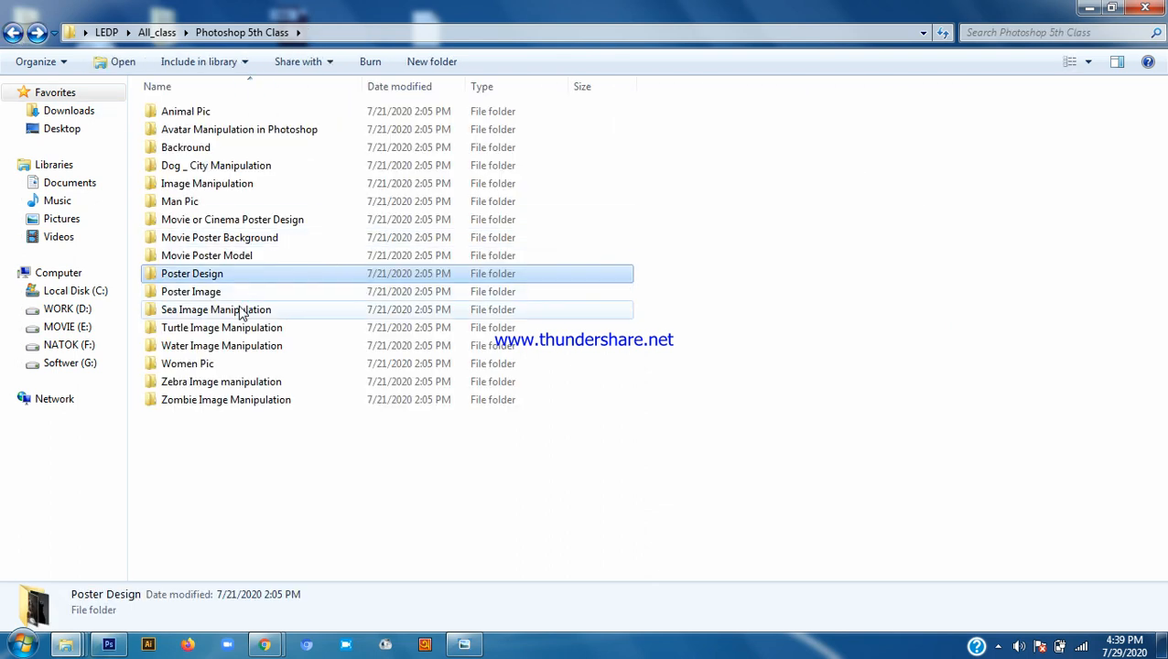
click(244, 222)
double_click(245, 226)
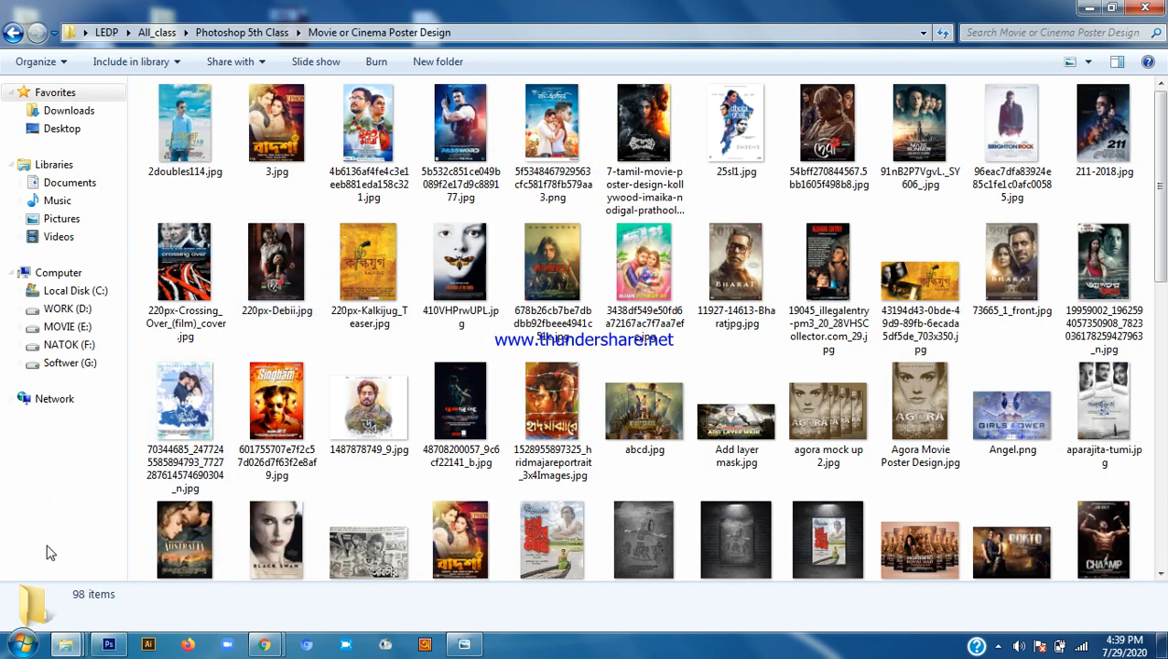
Return to Photoshop's Untitled-9 document and move the Hello text down to the lower part of the canvas
click(108, 644)
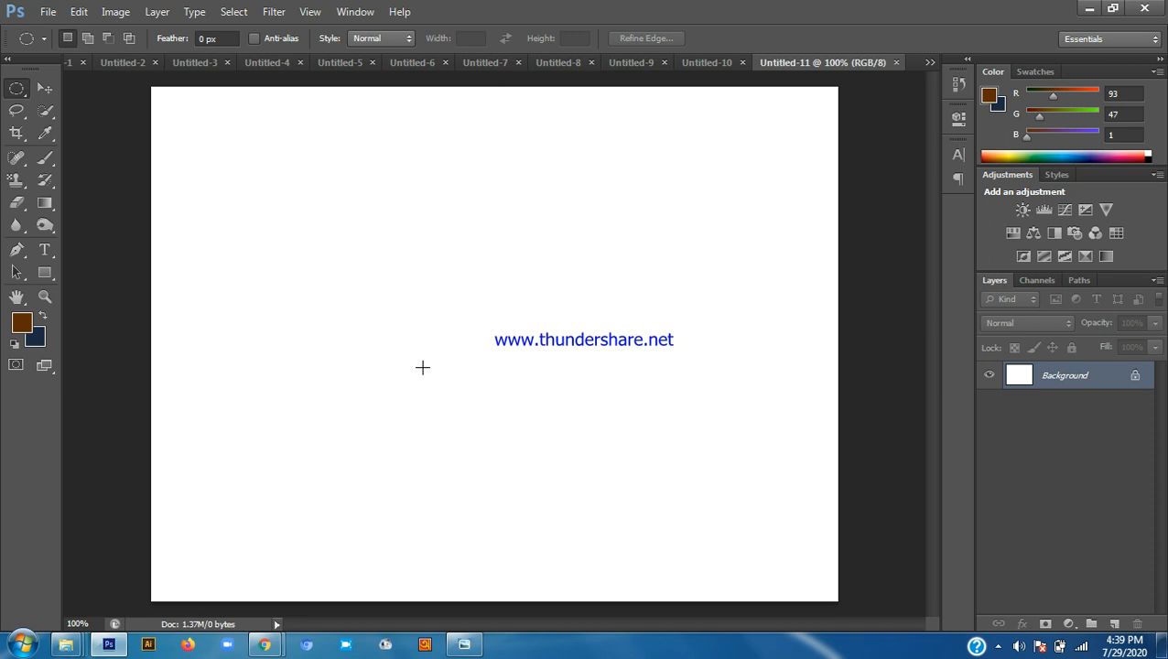
click(635, 62)
scroll(381, 375, up, 3)
drag(621, 322, 696, 329)
click(44, 88)
click(336, 293)
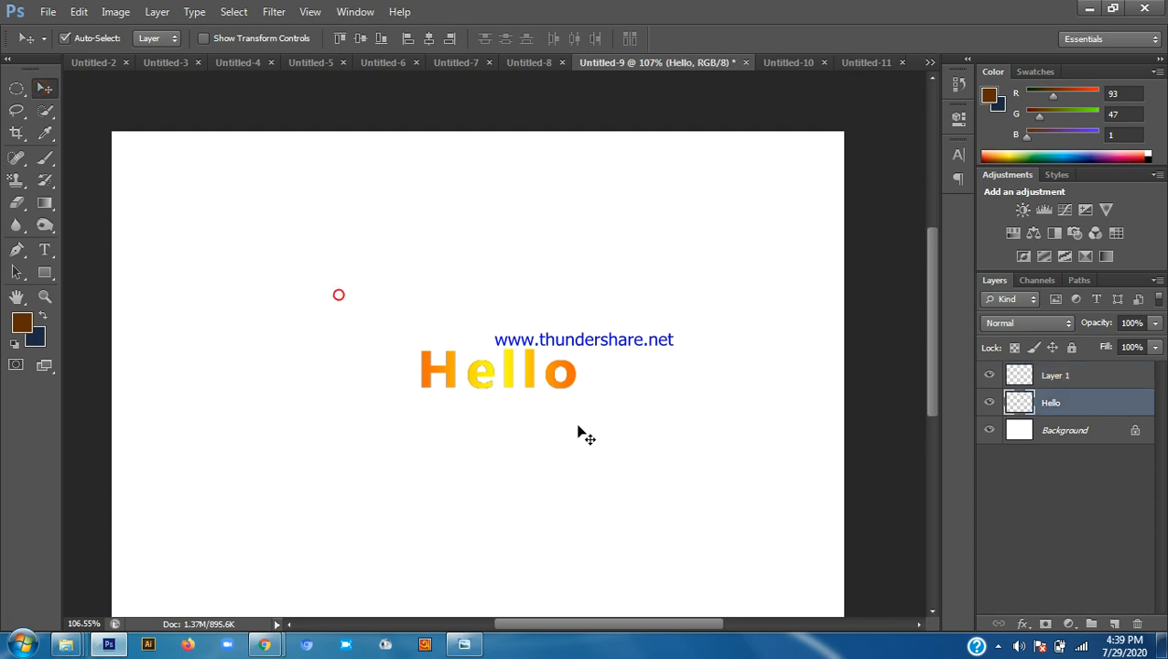
click(521, 381)
drag(519, 384, 426, 574)
scroll(397, 381, down, 2)
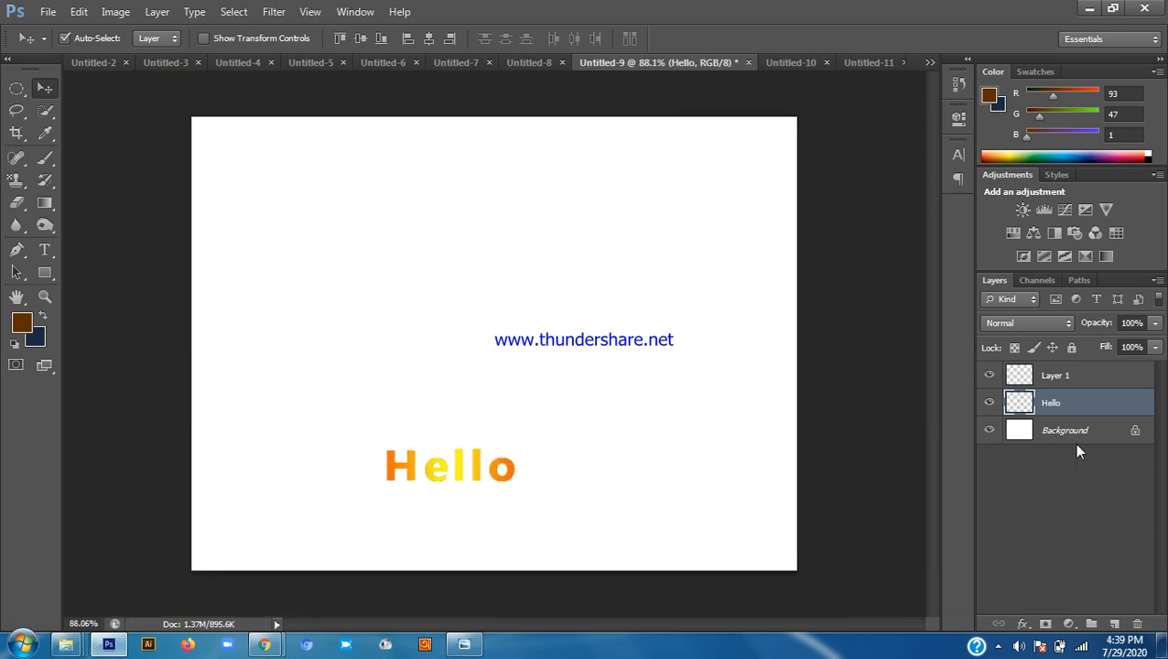
Add a new layer above Layer 1, and delete both that layer and Layer 1
click(1087, 378)
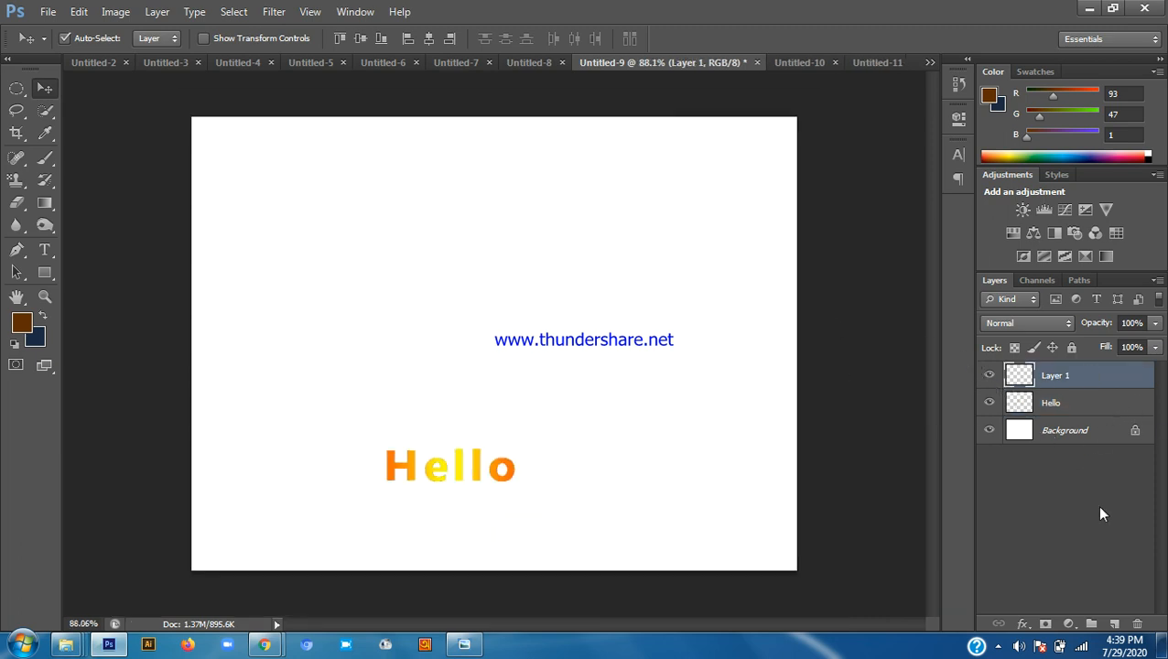
click(1114, 624)
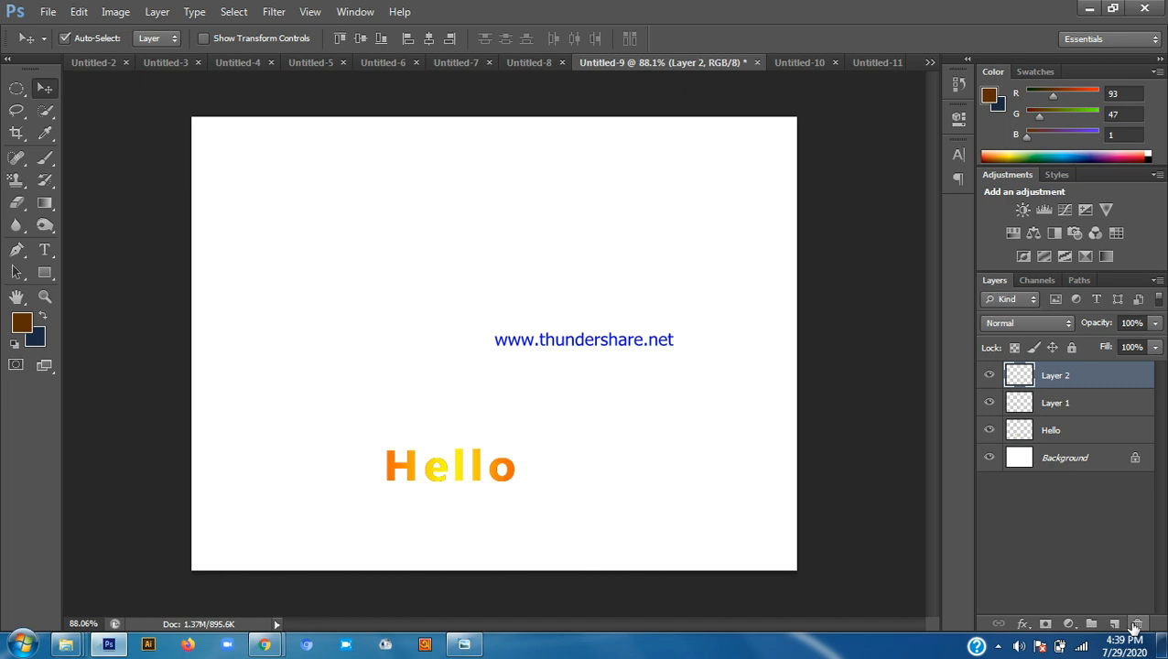
click(1135, 623)
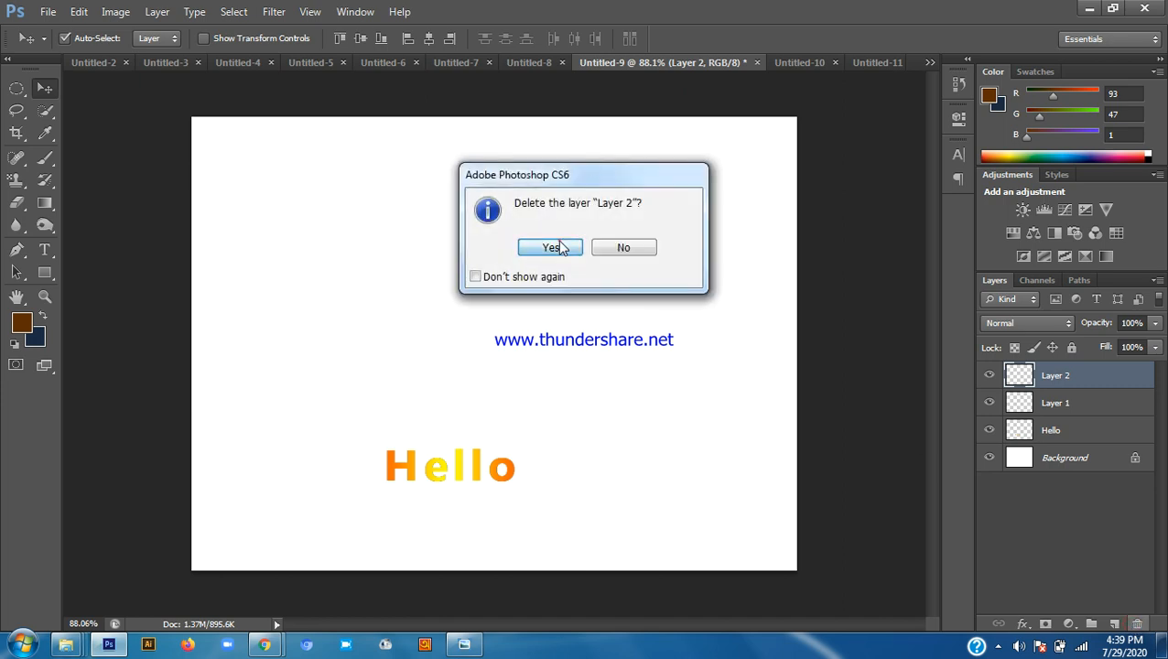
click(554, 246)
click(1138, 623)
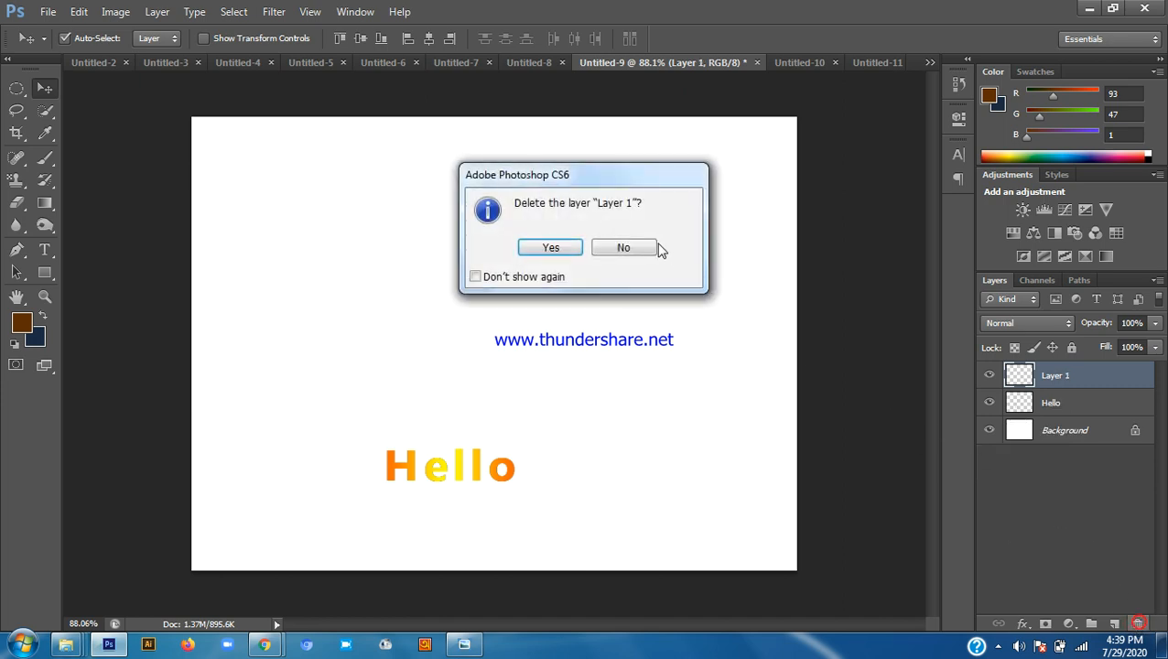
click(560, 247)
Add the text "Computer World BD" on a new type layer above the Hello text
key(ctrl+0)
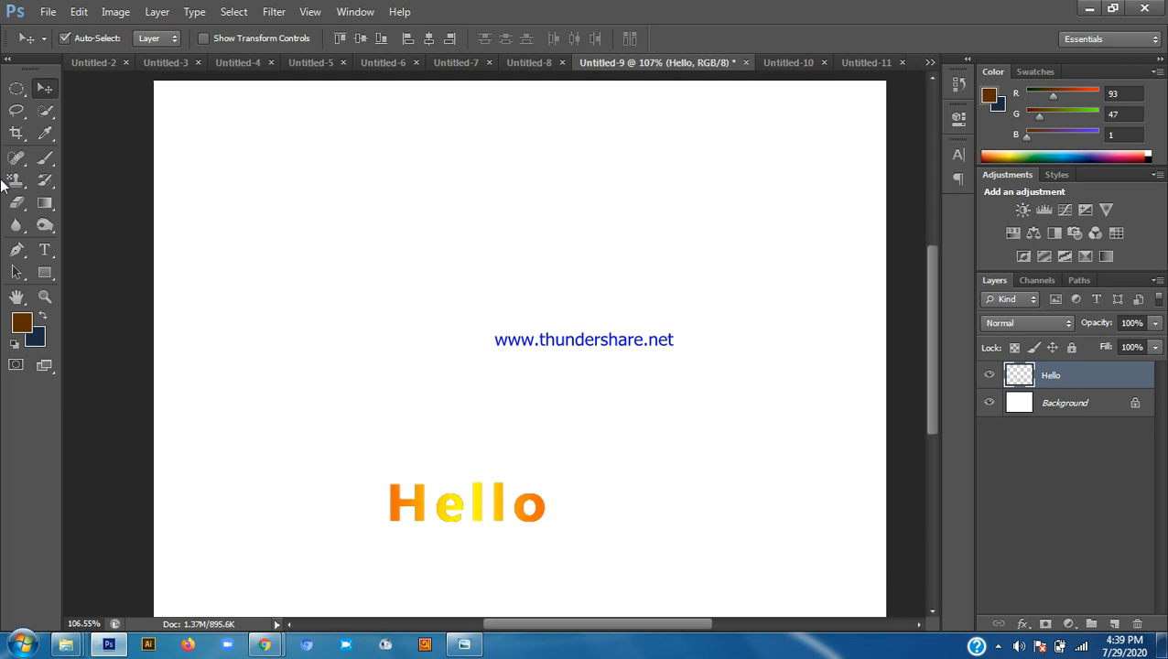
click(43, 251)
click(373, 281)
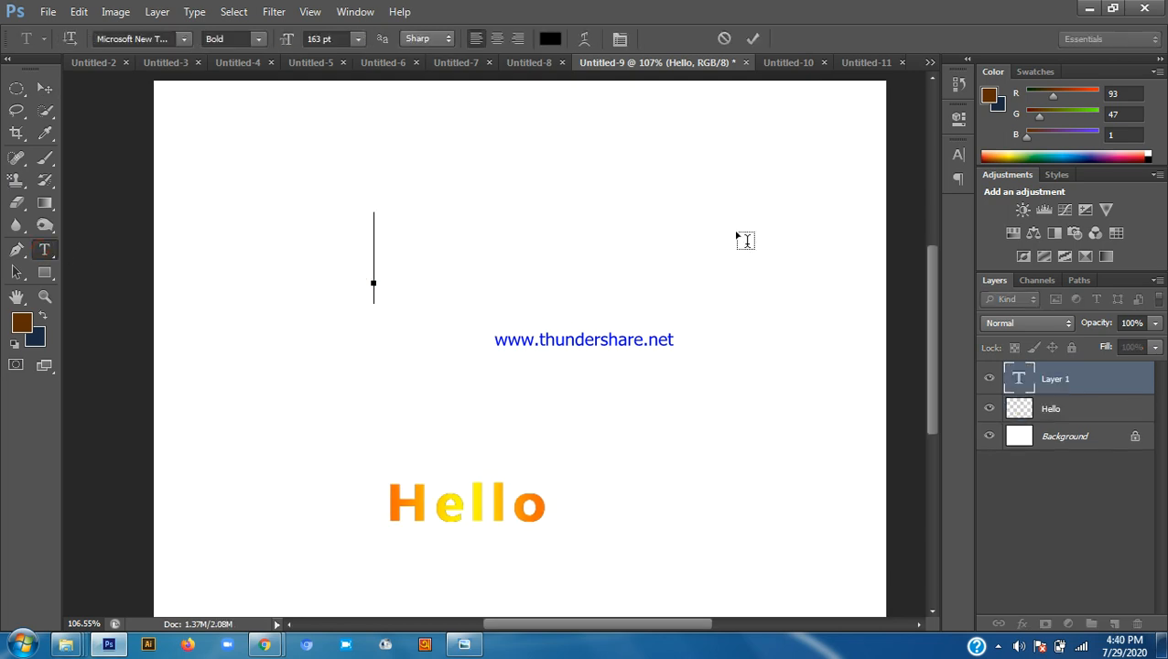
text(Comp)
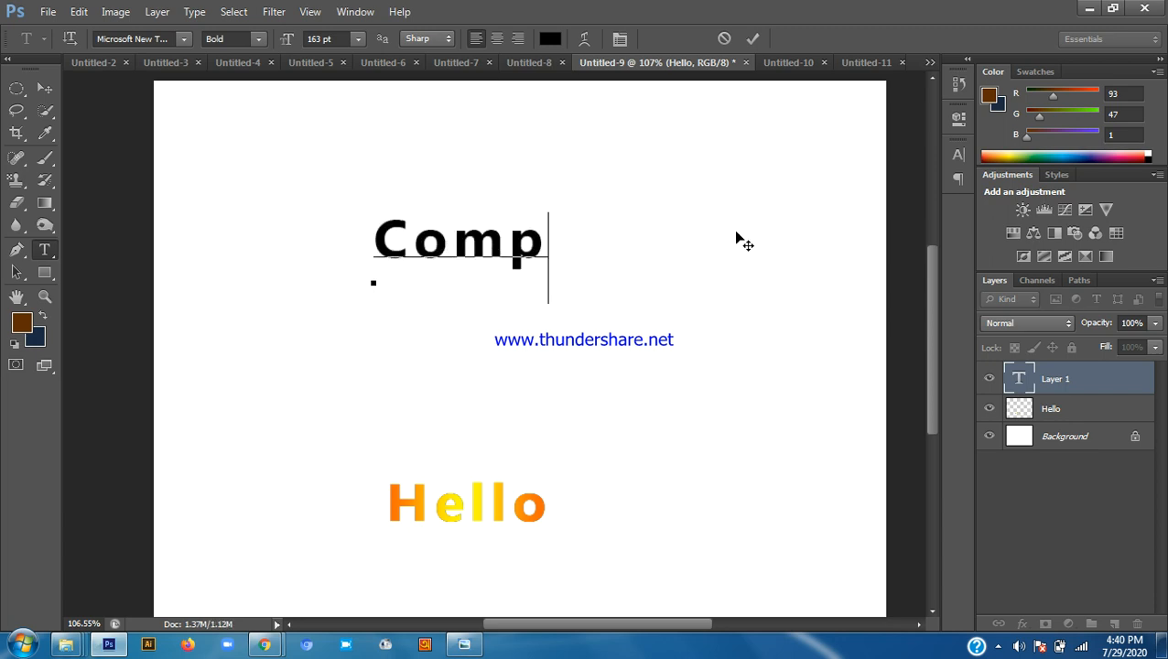
text(uter World)
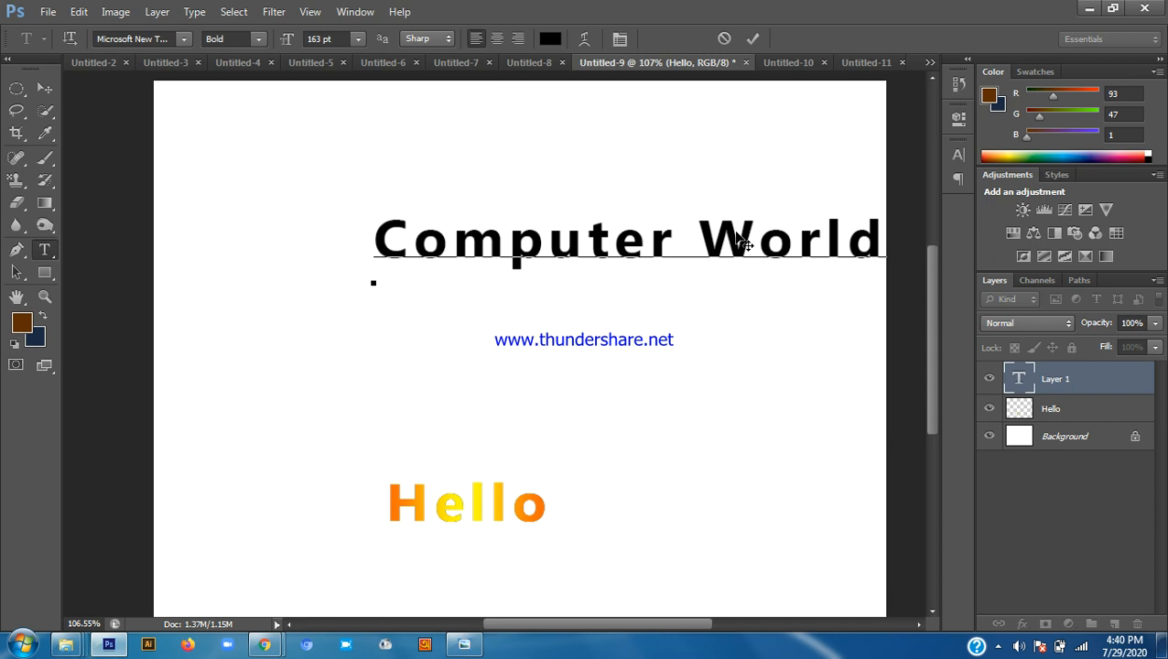
drag(468, 355, 337, 364)
text(BD)
Select the whole Computer World BD text and set its font size to 120 pt
triple_click(398, 247)
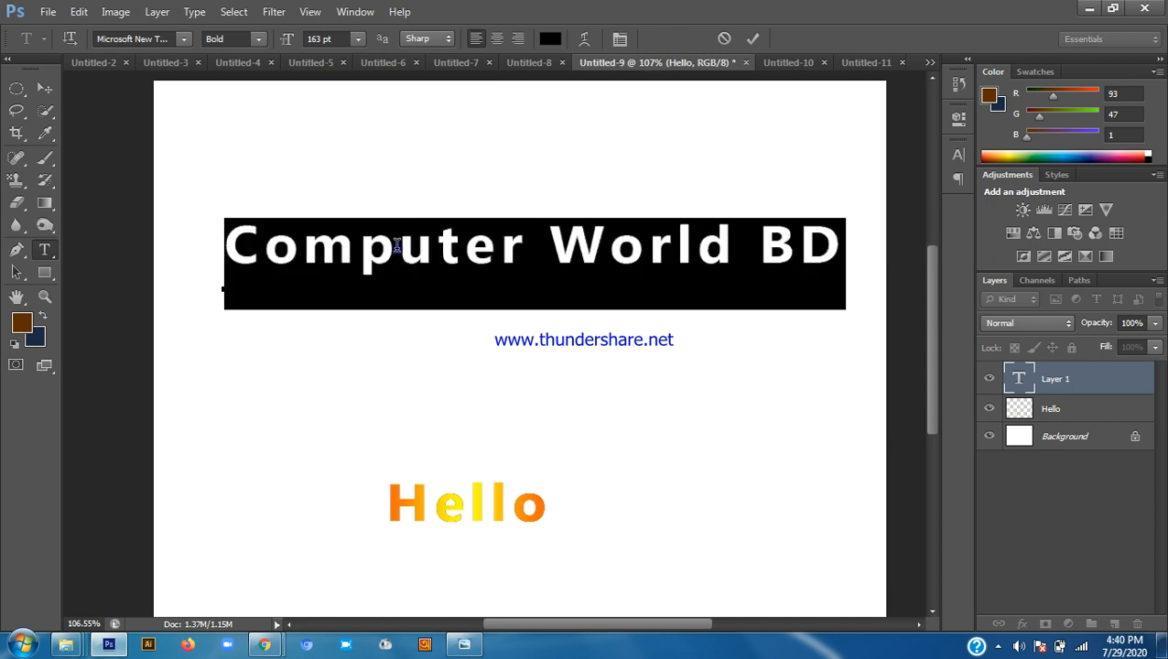
click(358, 38)
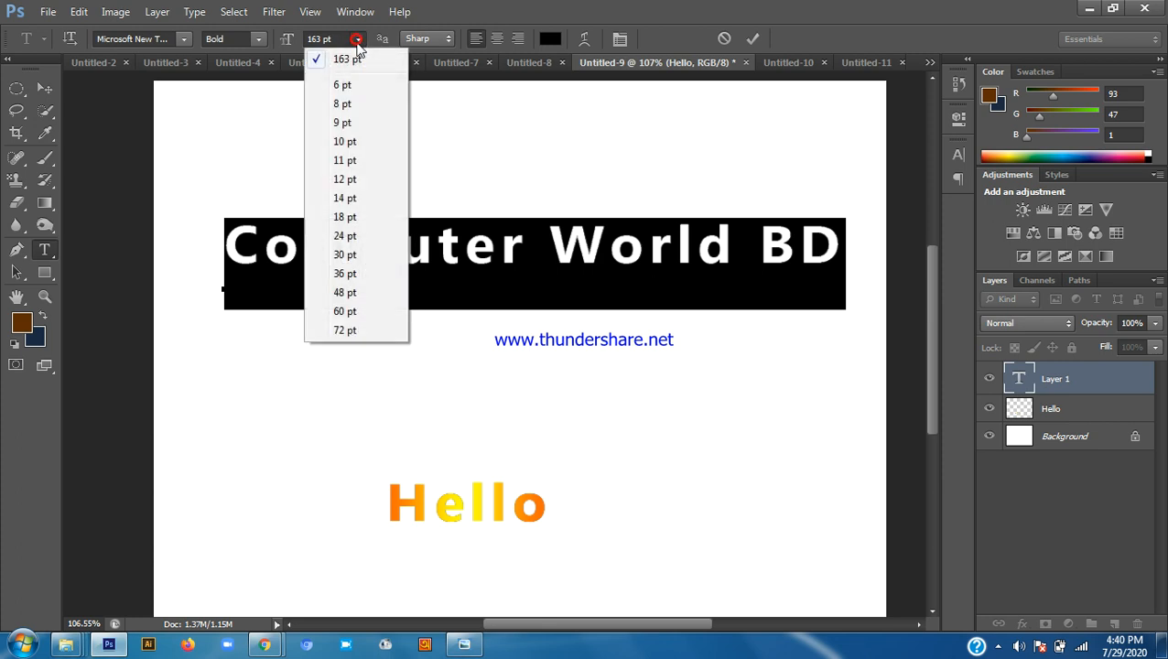
click(344, 330)
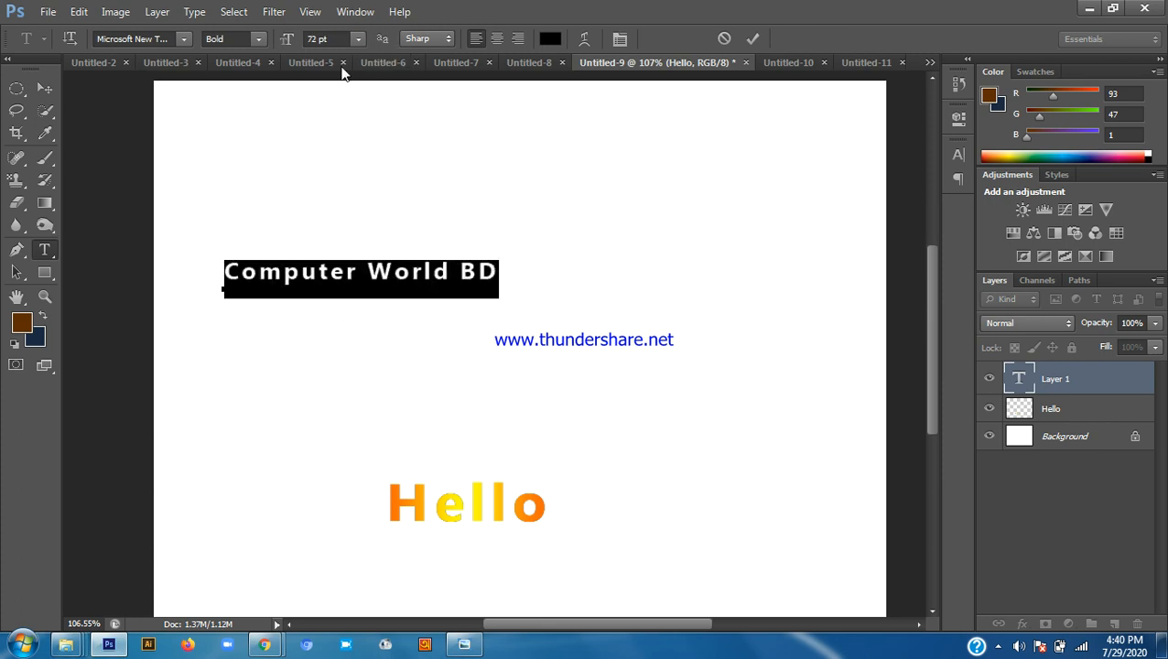
double_click(320, 37)
double_click(317, 38)
text(120)
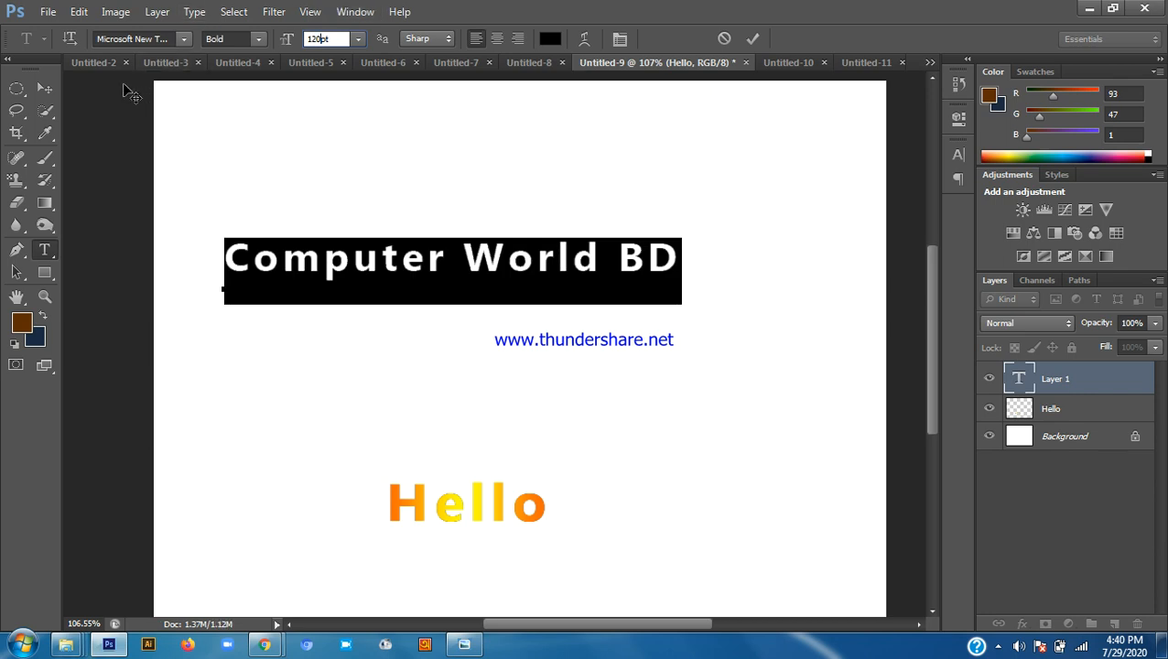
Move the Computer World BD text slightly right and down, and rasterize its type layer
click(45, 88)
scroll(451, 289, up, 3)
drag(522, 259, 546, 272)
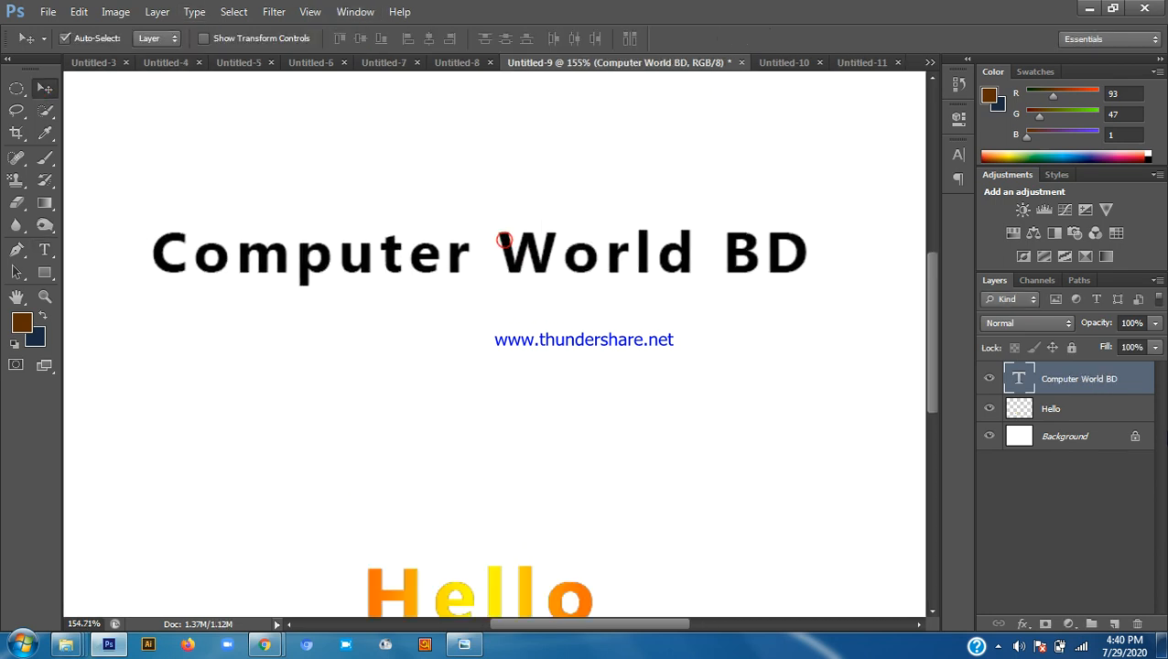
right_click(1092, 376)
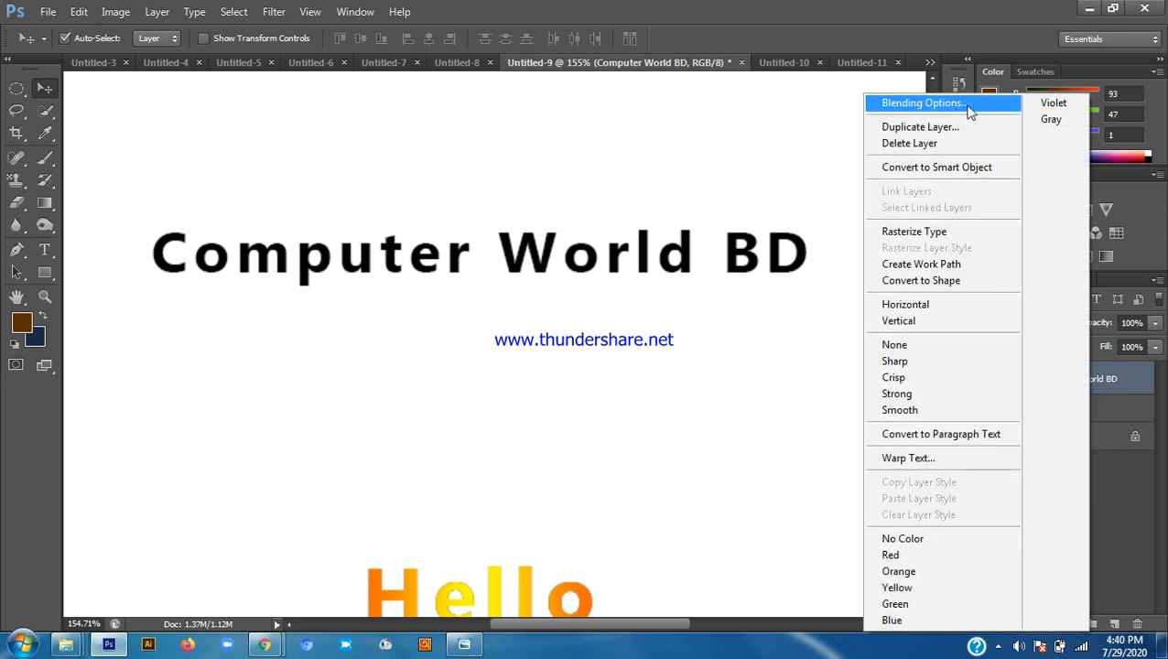
click(940, 240)
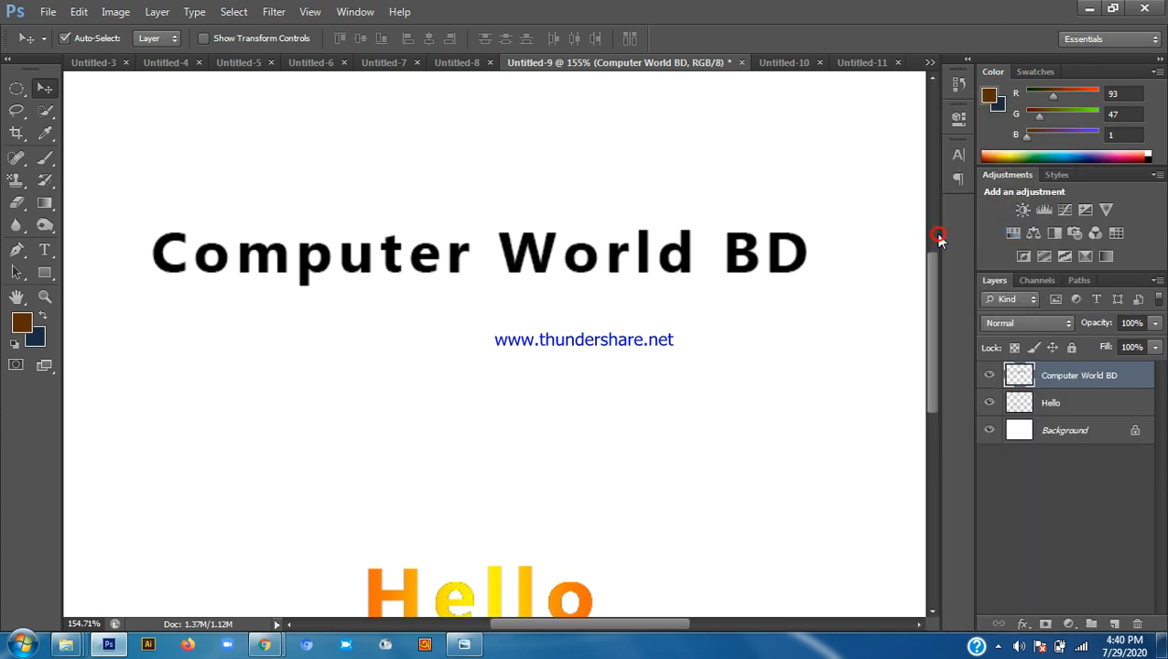
Try a horizontal orange-yellow linear gradient on the Computer World BD layer without any selection, and undo it
scroll(771, 299, down, 2)
scroll(639, 247, up, 1)
scroll(577, 272, down, 2)
click(44, 203)
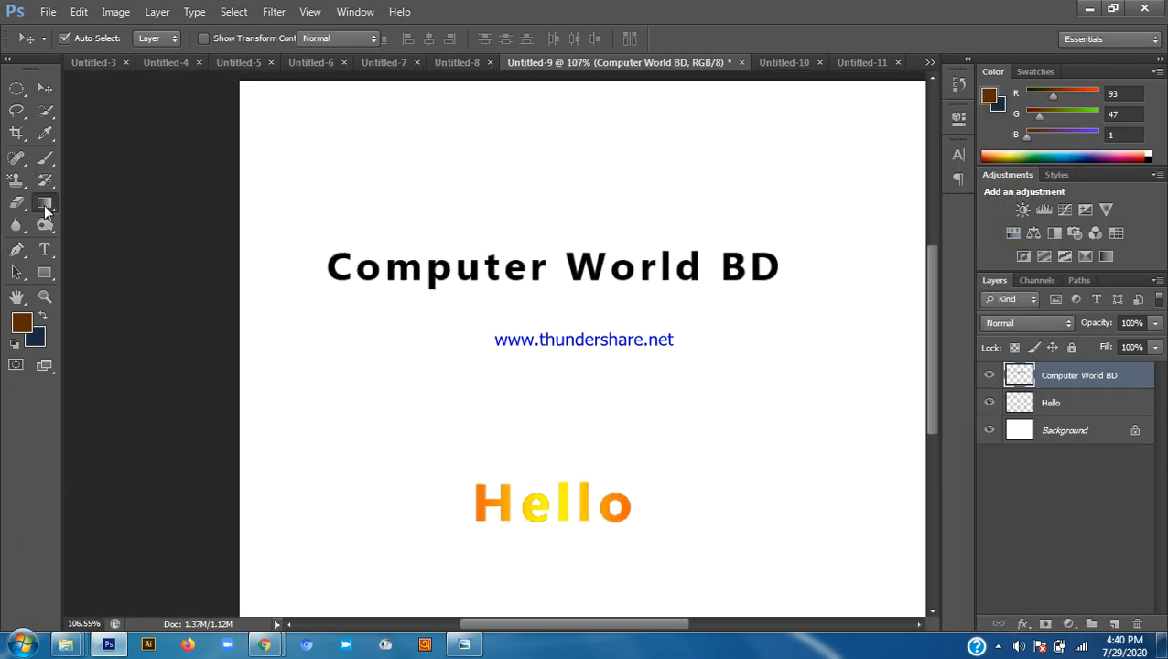
drag(220, 312, 720, 326)
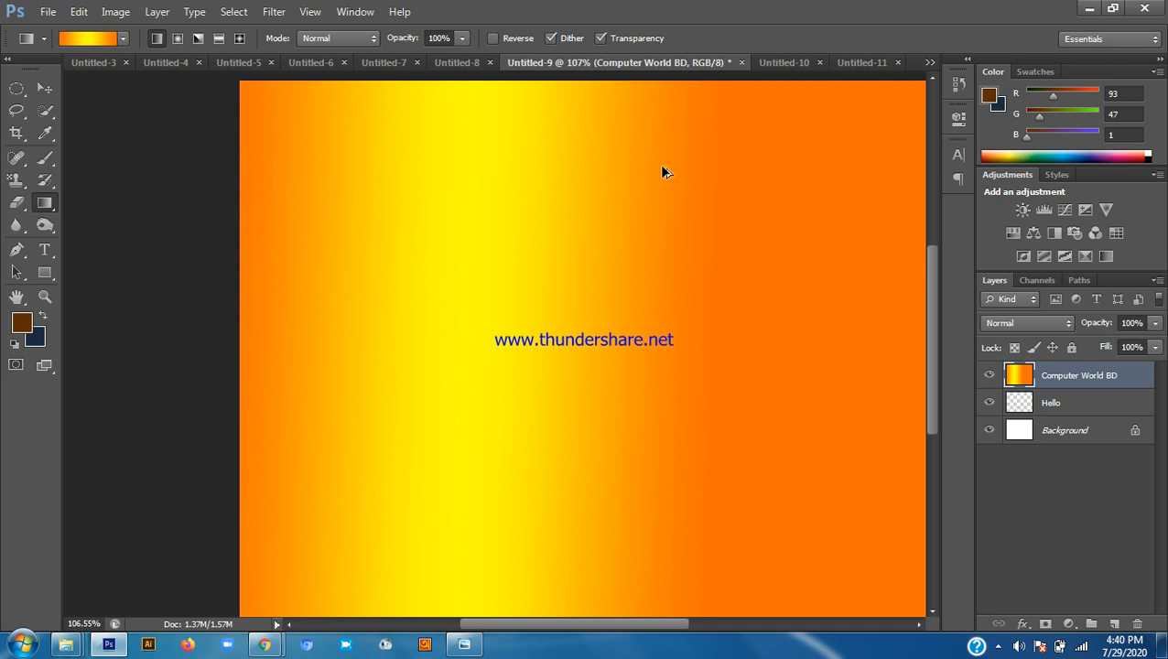
key(ctrl+z)
Move the Computer World BD lettering further right and slightly down on the canvas
scroll(486, 222, down, 1)
click(44, 88)
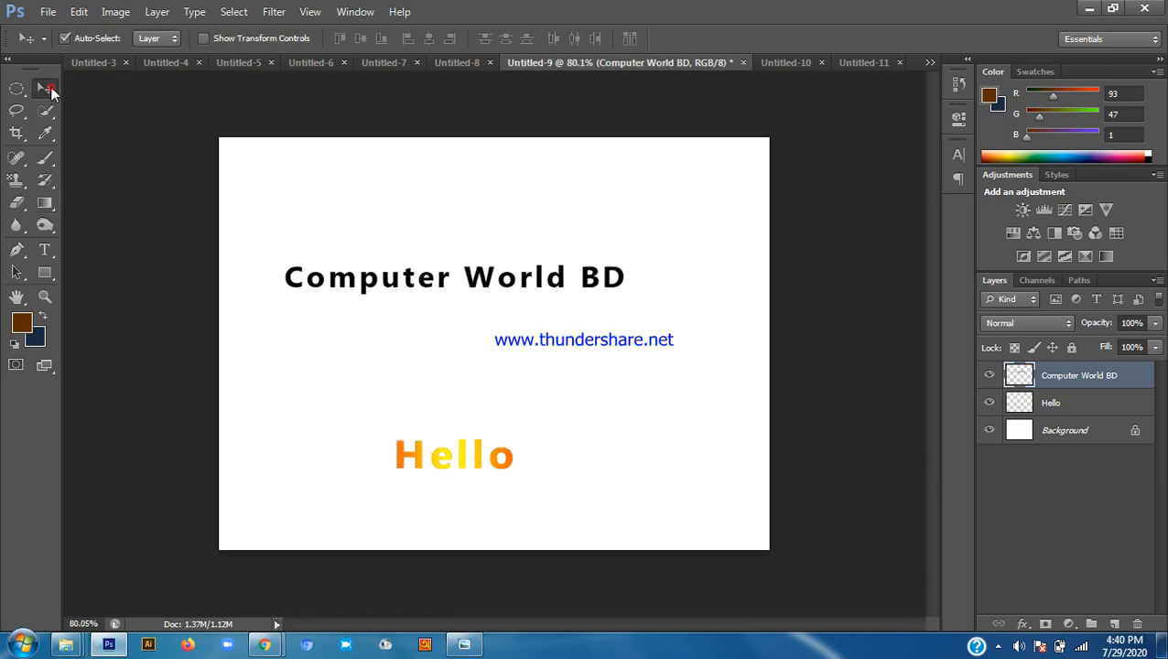
scroll(527, 286, up, 1)
drag(571, 275, 648, 293)
scroll(641, 286, up, 1)
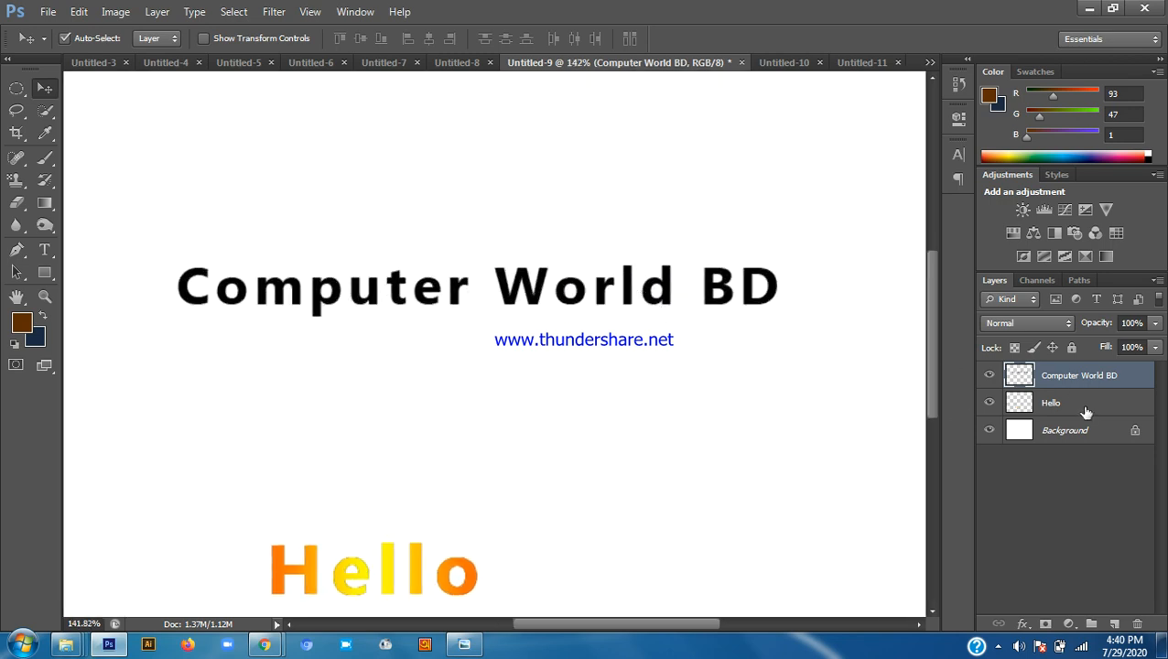
Load the Computer World BD lettering as a selection and activate the Gradient tool with the orange-yellow gradient
ctrl+click(1020, 375)
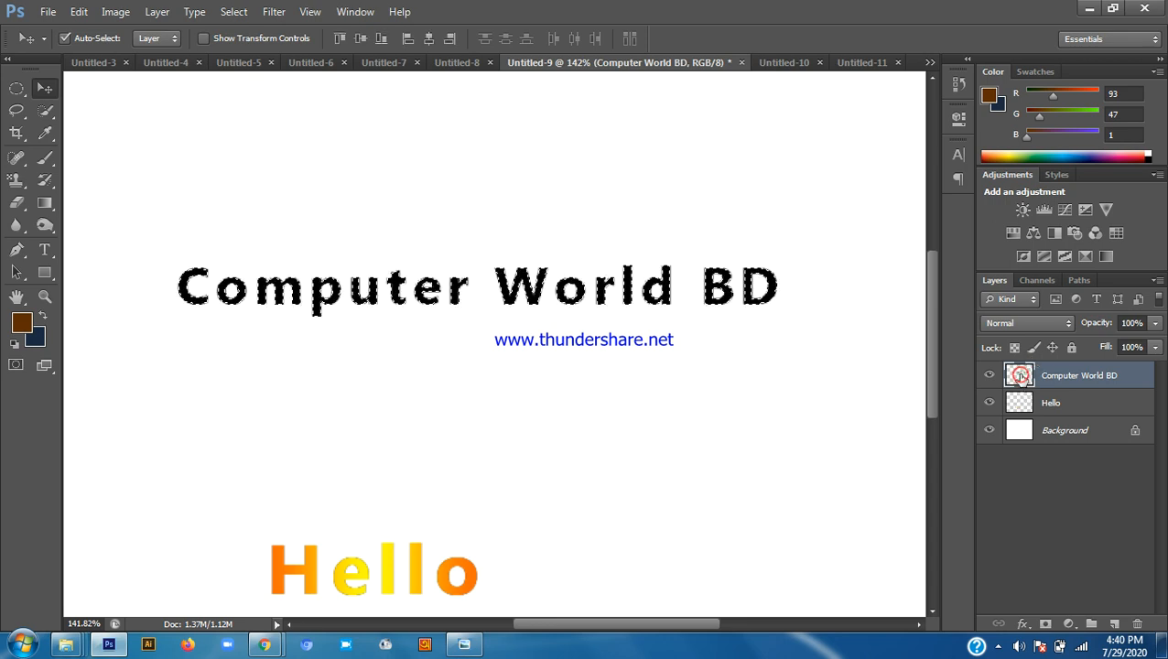
scroll(514, 235, up, 2)
scroll(191, 373, up, 1)
scroll(570, 328, down, 1)
scroll(556, 305, down, 2)
scroll(571, 253, up, 3)
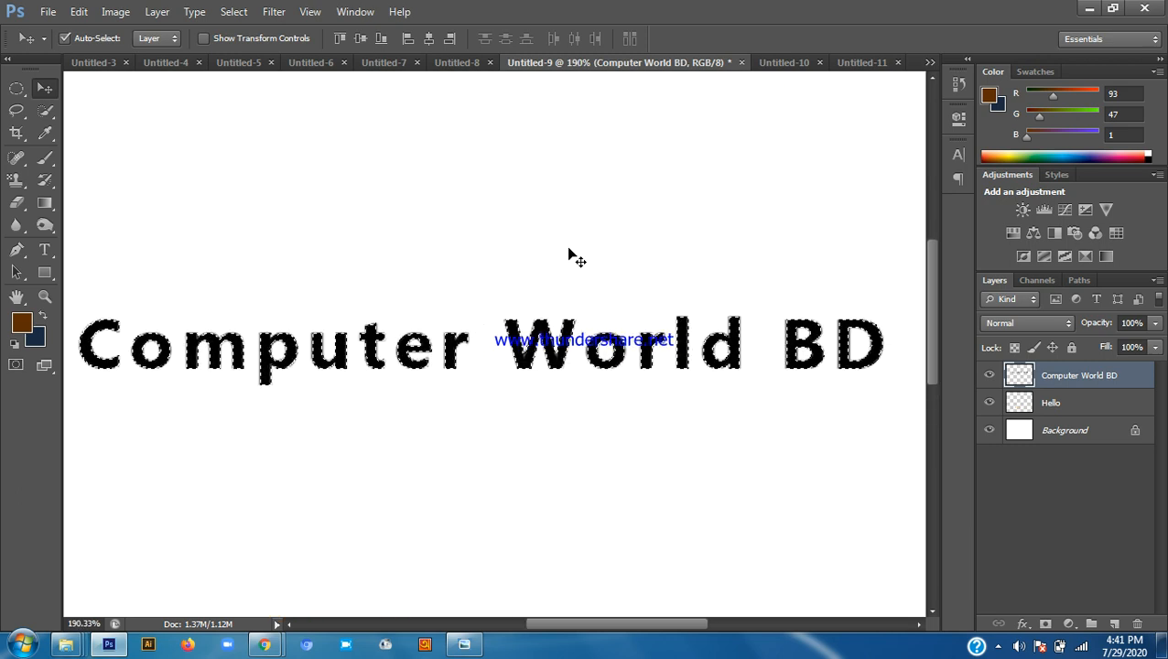
scroll(569, 255, down, 2)
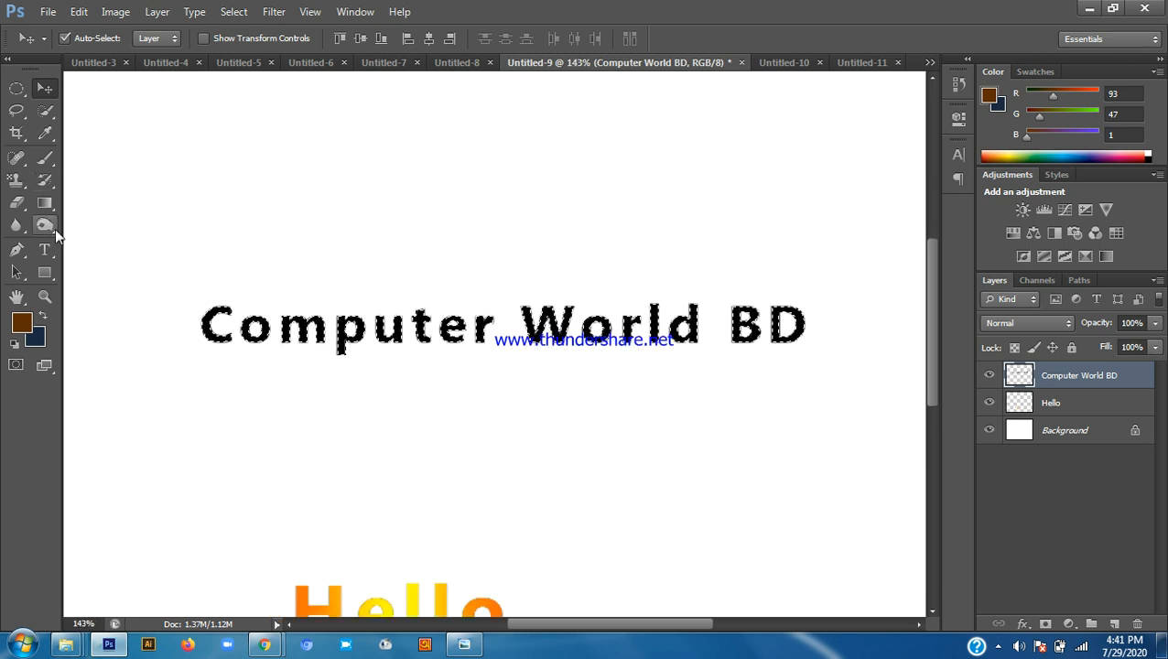
click(44, 202)
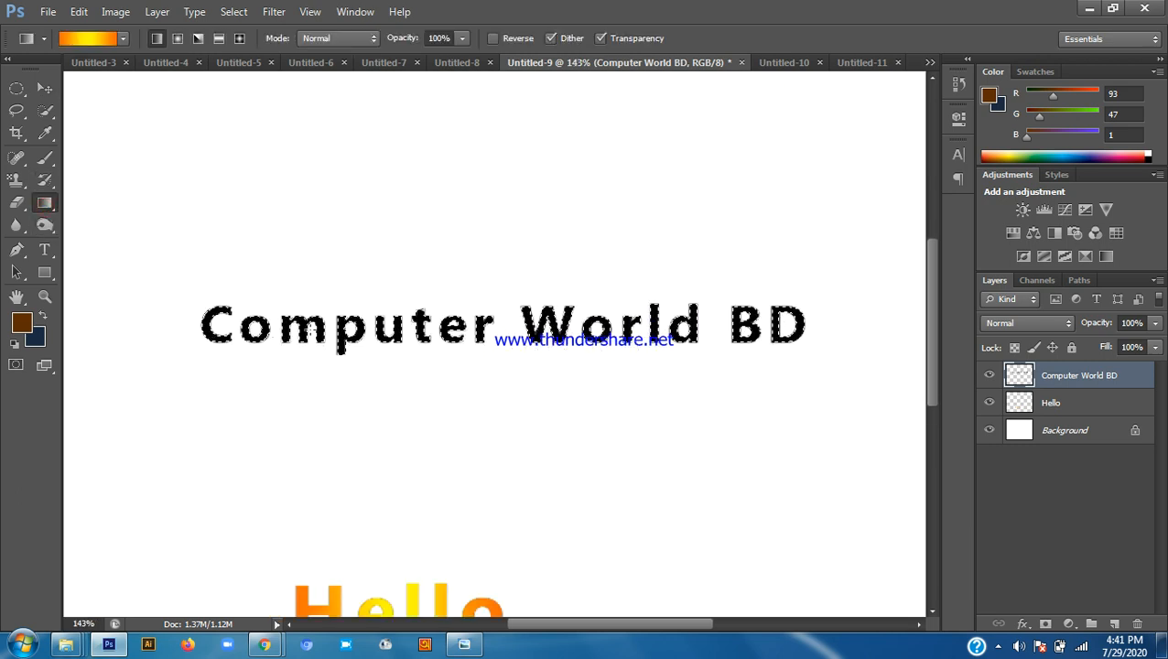
Fill the selected "Computer World BD" lettering with the orange-yellow linear gradient, deselect it, and switch to the Untitled-11 document
drag(185, 320, 243, 327)
scroll(499, 328, down, 2)
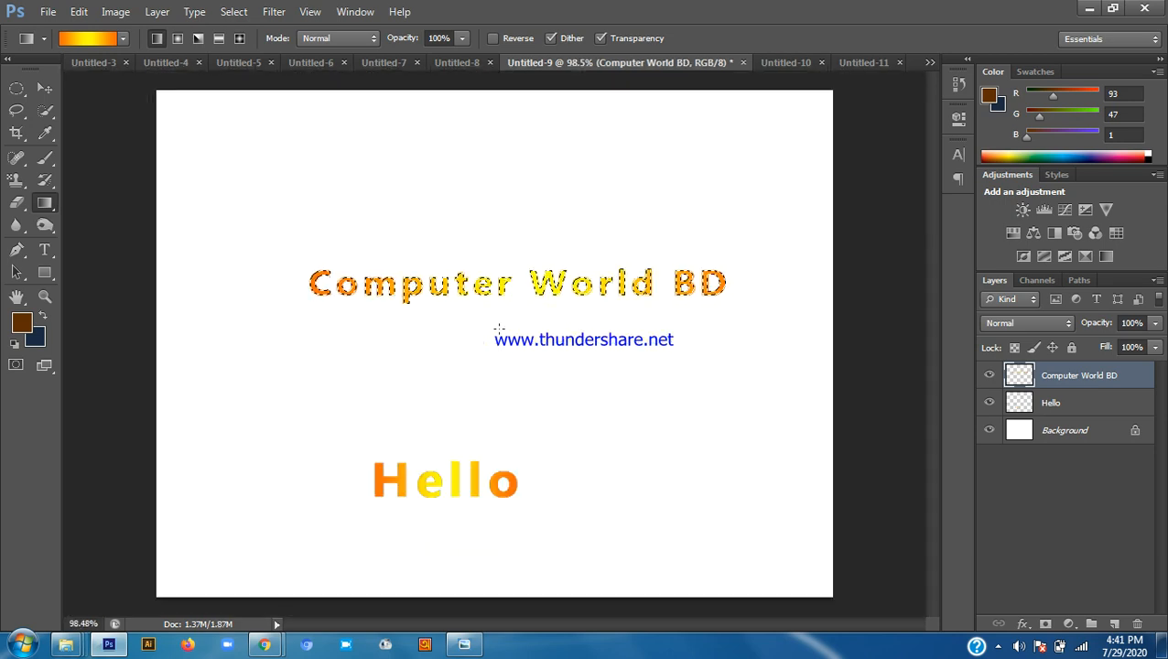
key(ctrl+d)
key(v)
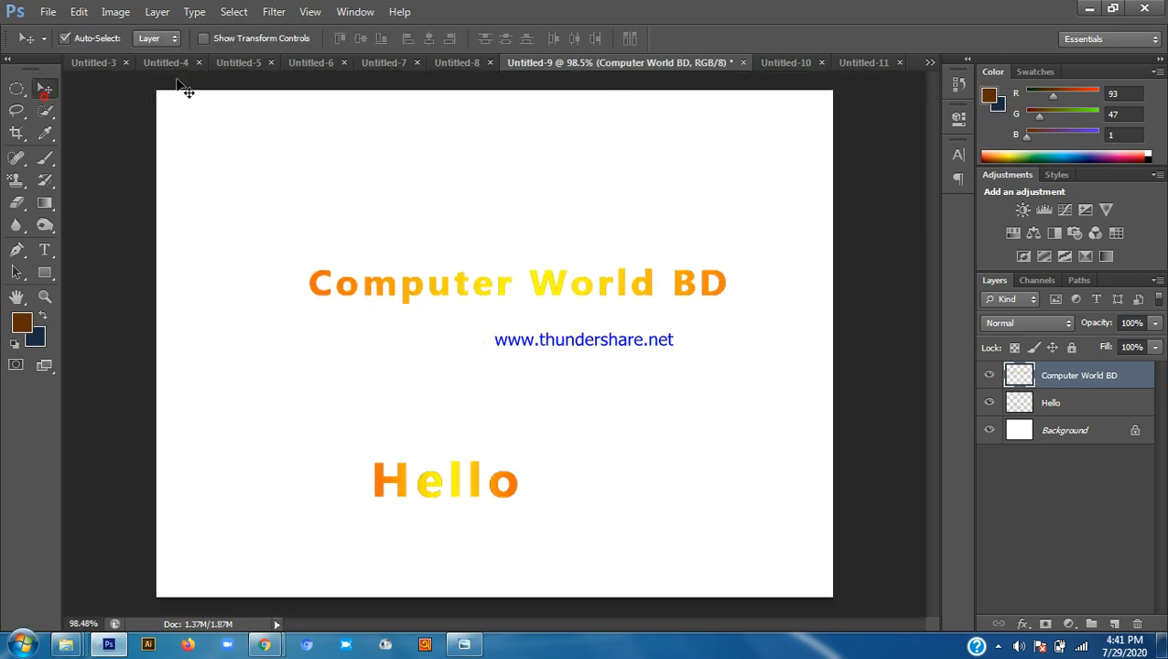
click(864, 62)
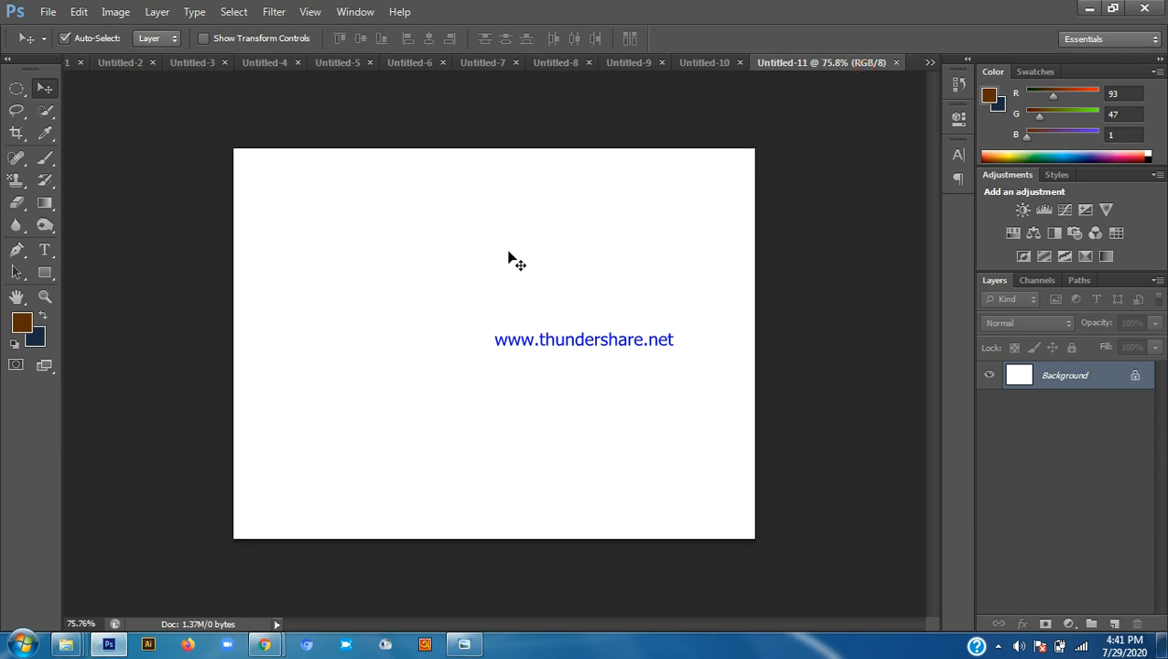
Switch to the Movie or Cinema Poster Design folder in Windows Explorer and open 3.jpg in Windows Photo Viewer
click(1089, 8)
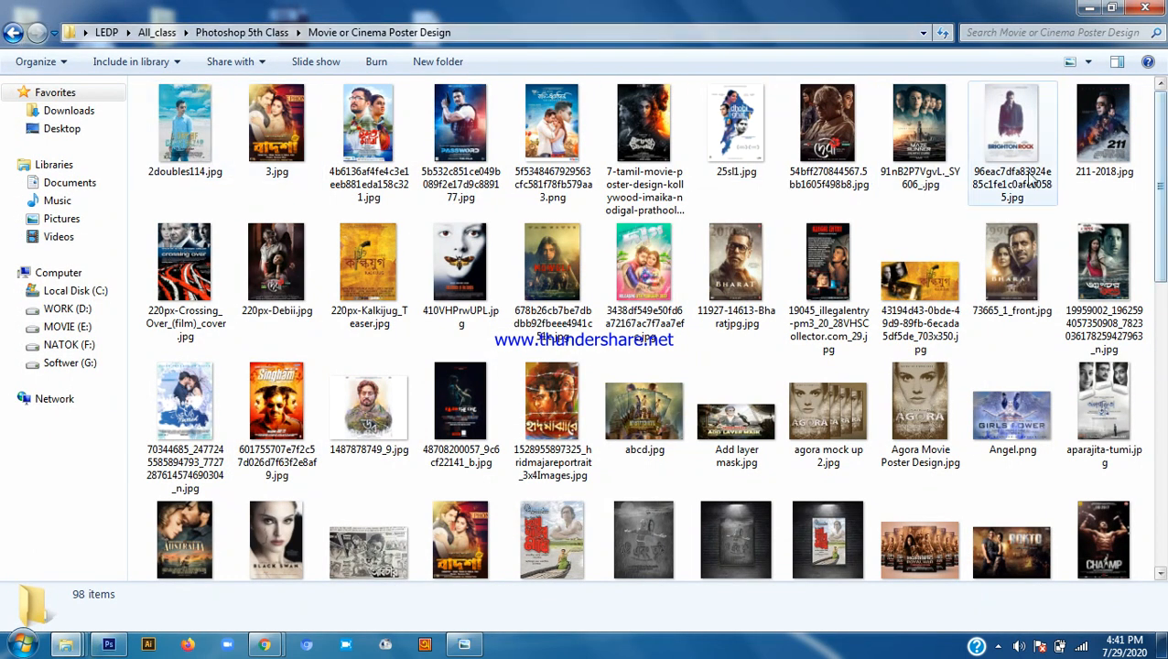
click(264, 138)
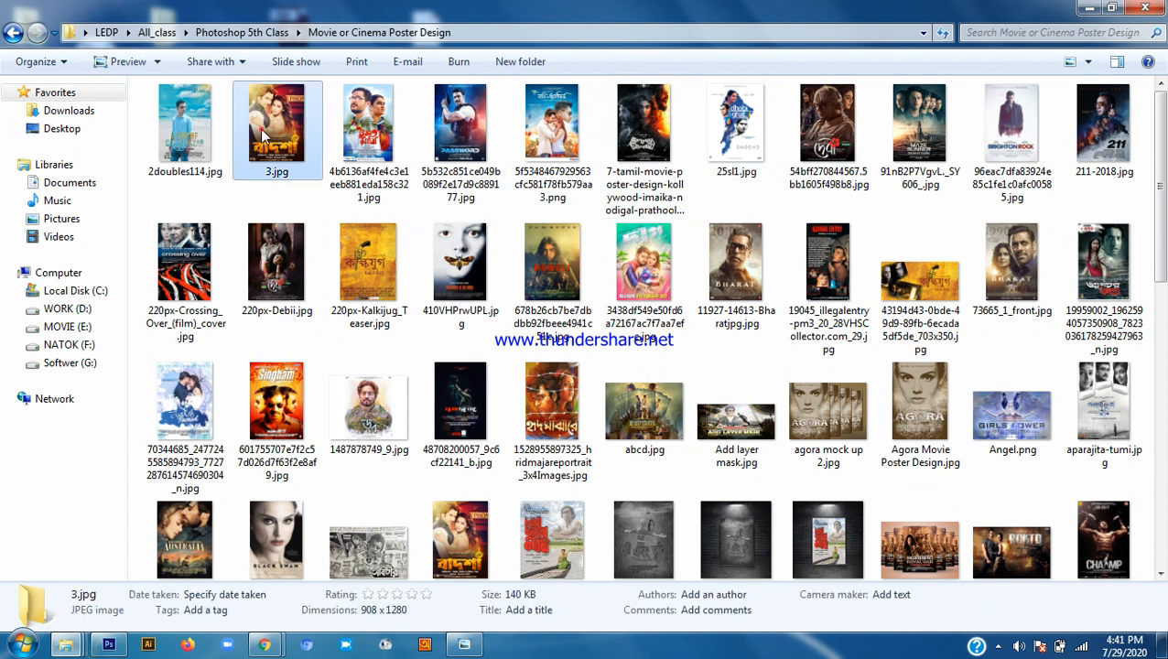
double_click(279, 137)
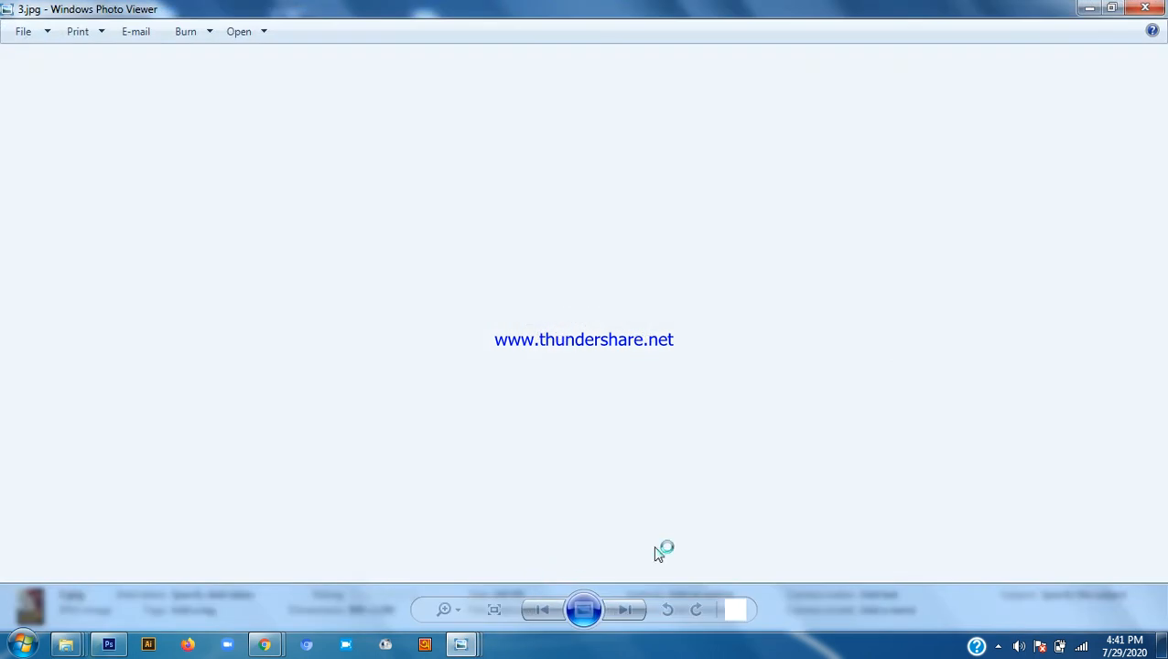
click(1140, 9)
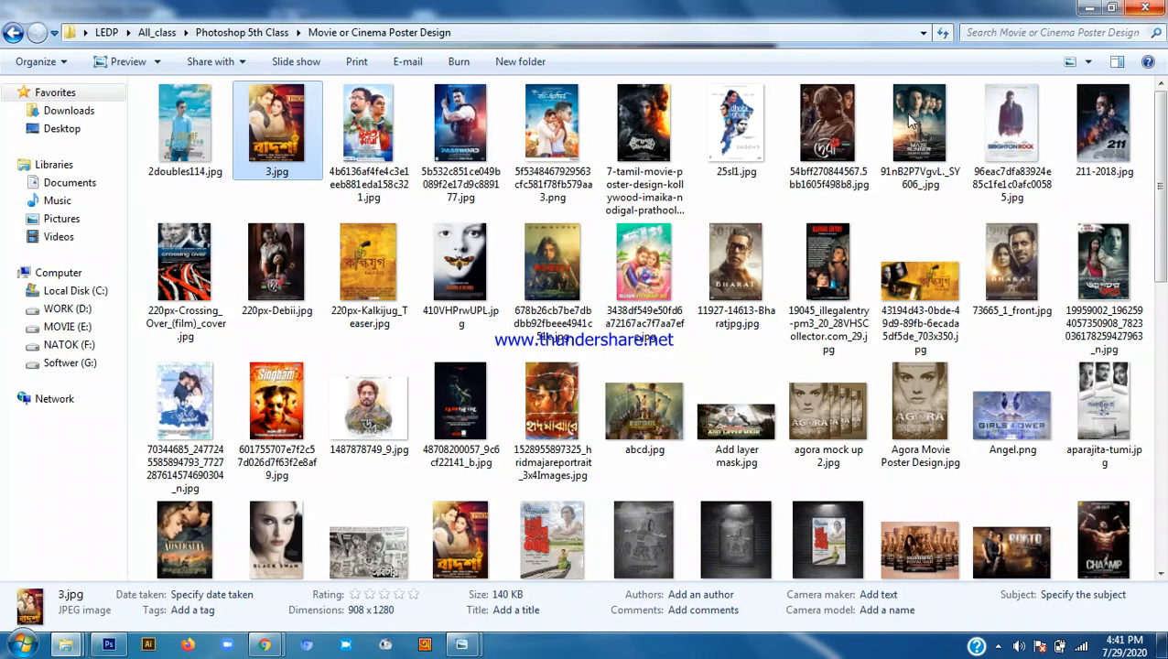
double_click(282, 156)
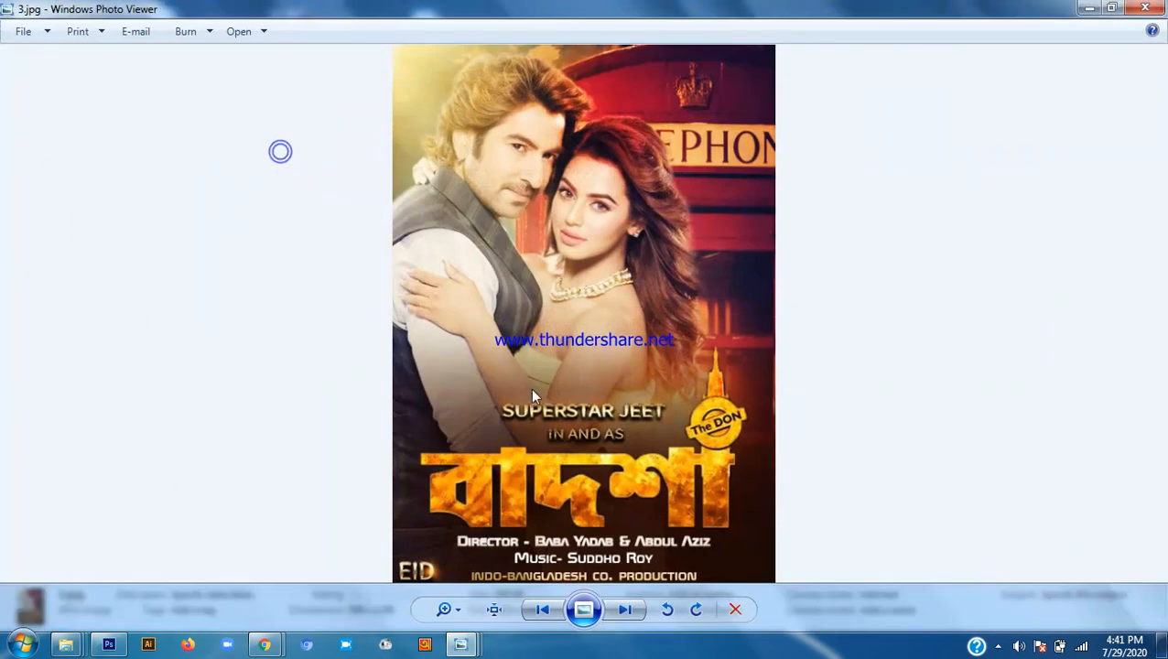
Examine the textured golden title lettering and the smaller metallic credits on the 3.jpg movie poster up close
scroll(535, 382, up, 3)
scroll(579, 376, up, 1)
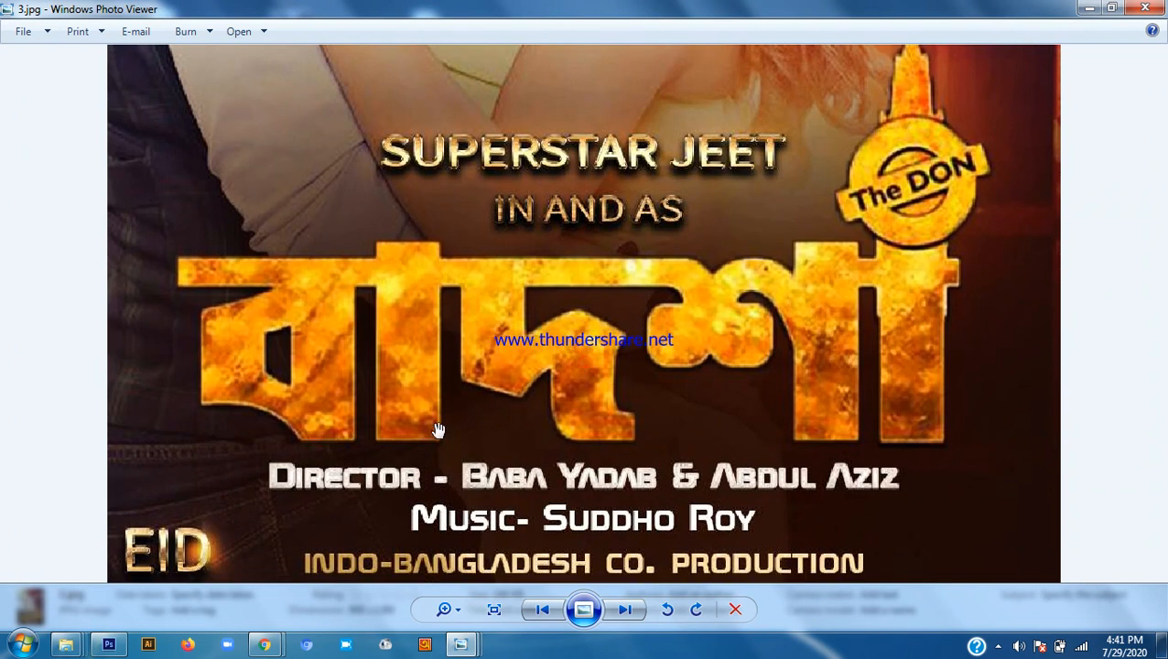
scroll(471, 409, up, 2)
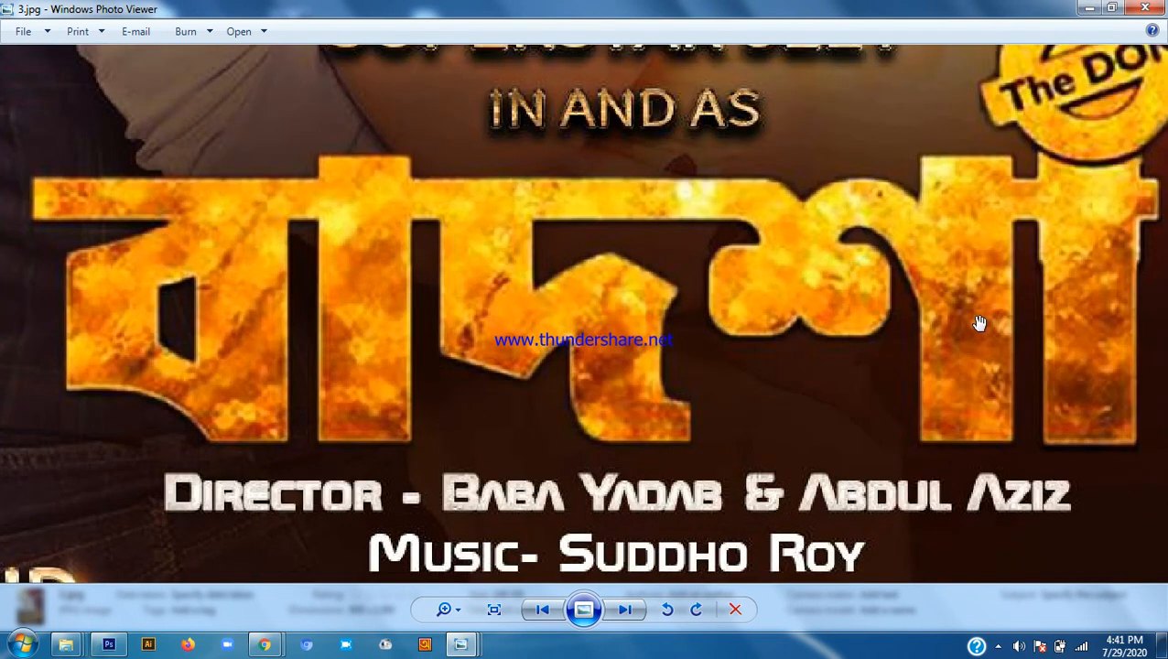
scroll(977, 322, down, 5)
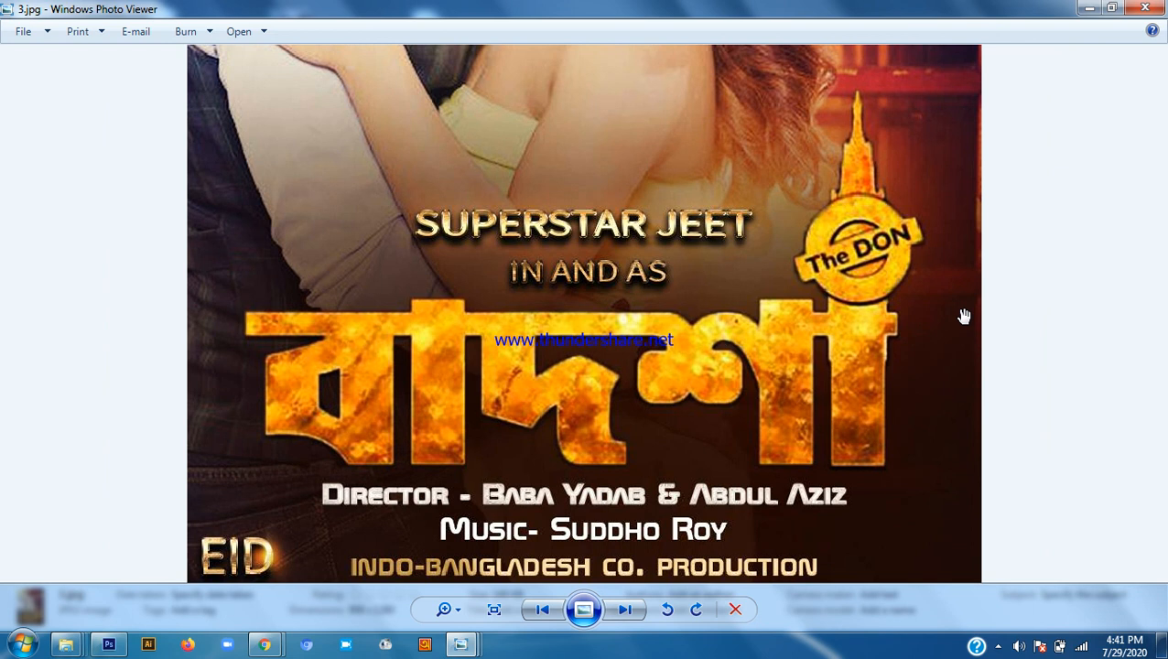
scroll(962, 315, down, 3)
scroll(733, 394, up, 2)
scroll(715, 443, up, 2)
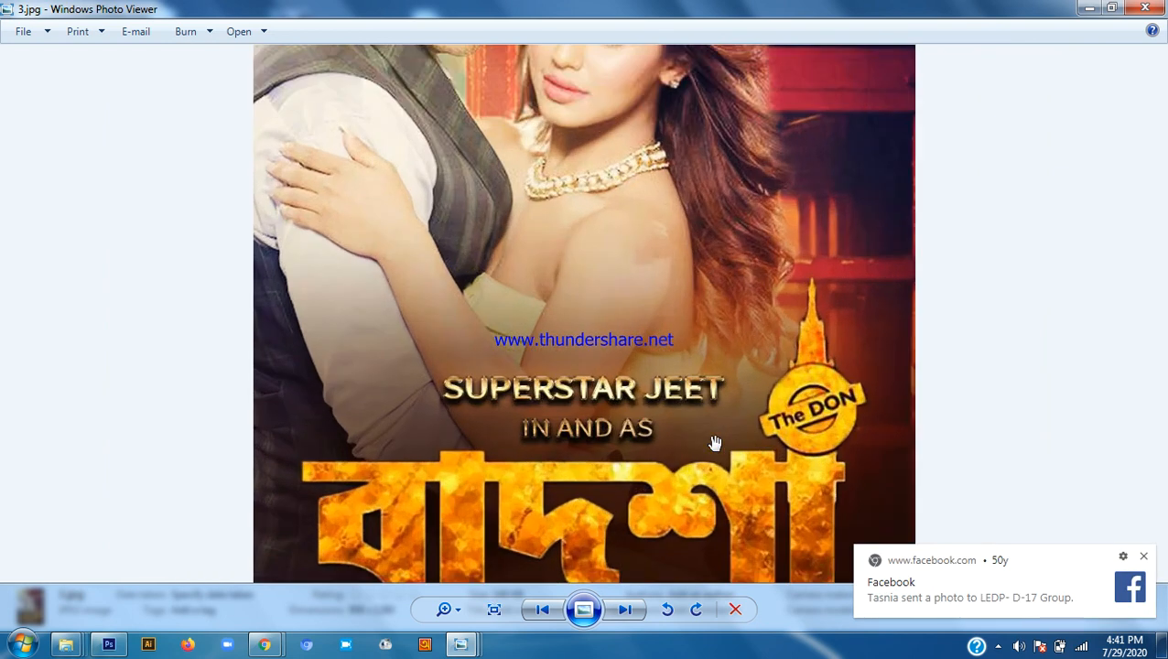
drag(730, 478, 613, 221)
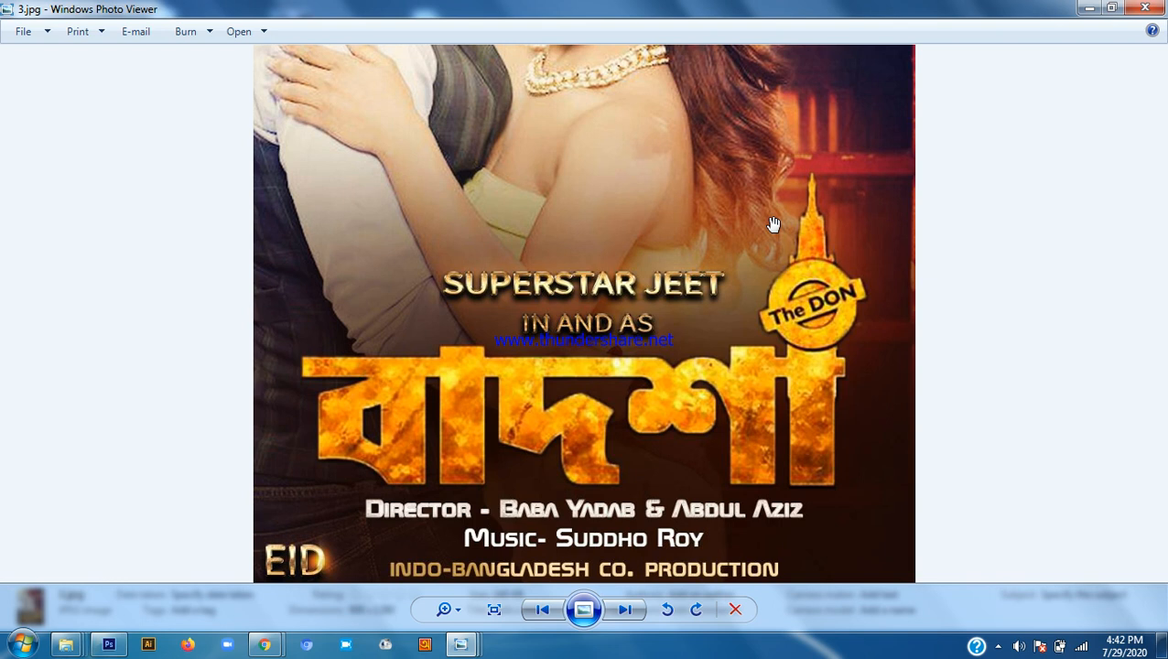
scroll(772, 222, down, 1)
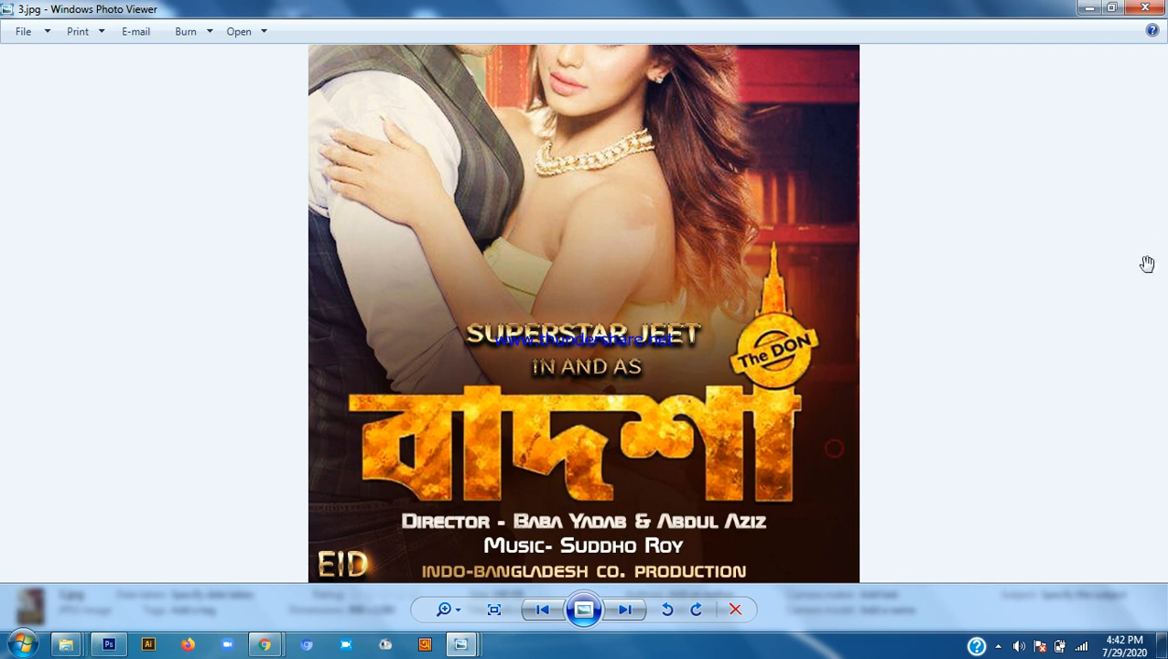
scroll(639, 518, down, 1)
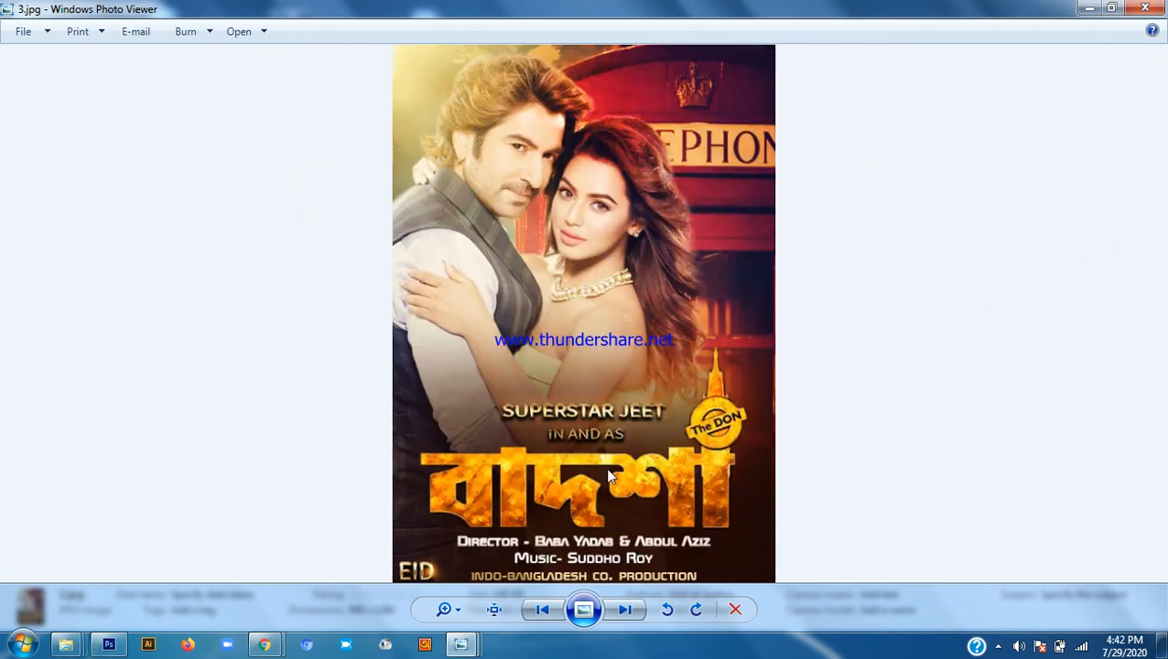
scroll(612, 471, up, 2)
scroll(613, 472, up, 2)
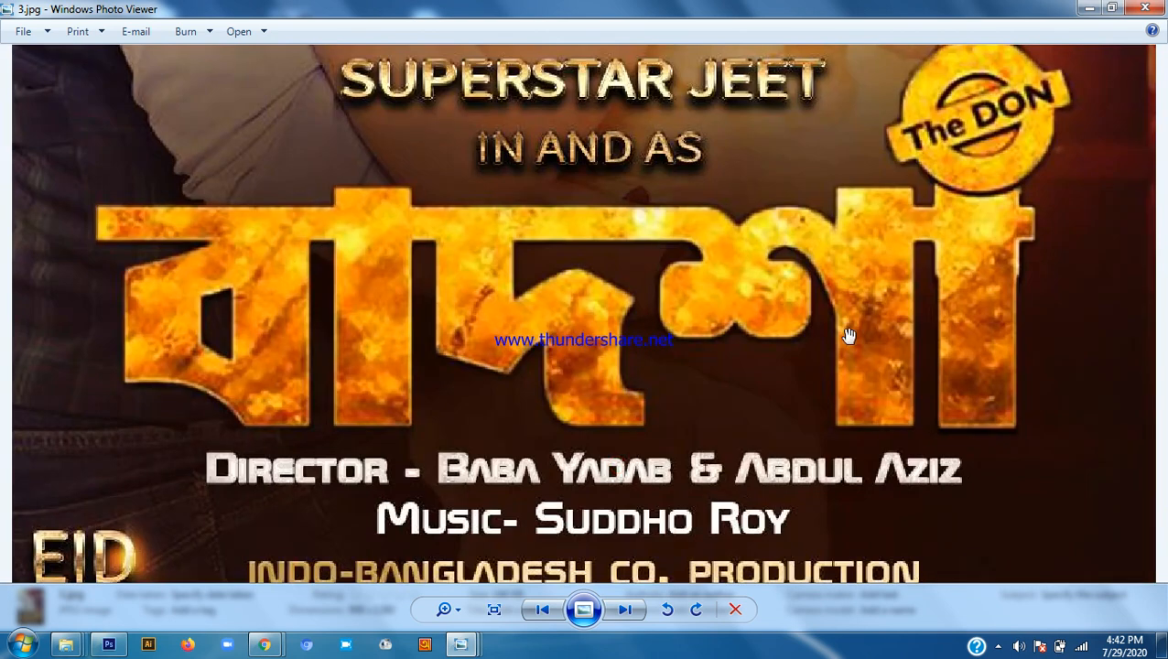
scroll(430, 329, down, 2)
scroll(675, 343, down, 1)
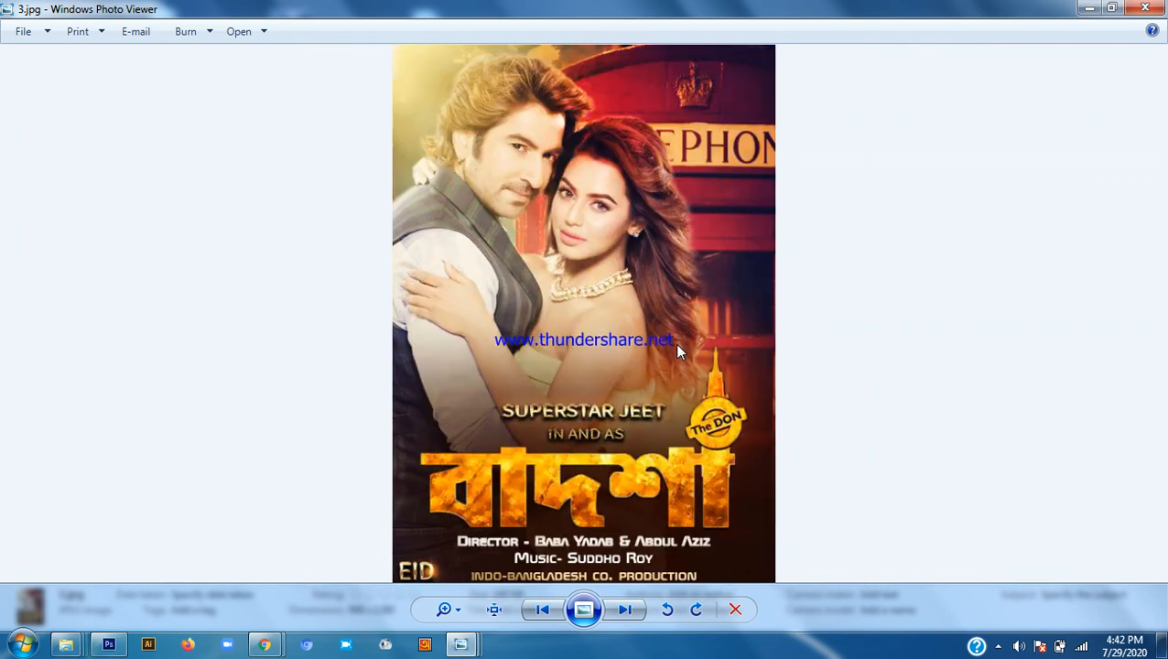
Go forward to the PASSWORD poster and examine its blue-to-white title lettering up close
key(Right)
key(Right)
scroll(600, 537, up, 3)
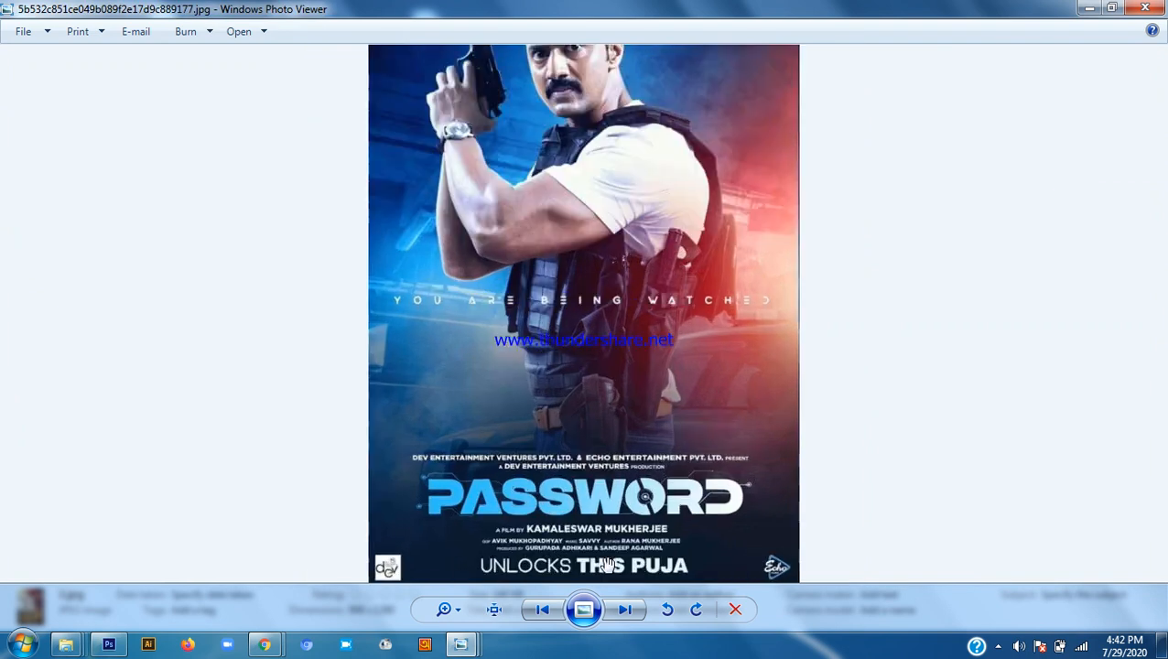
drag(601, 537, 603, 498)
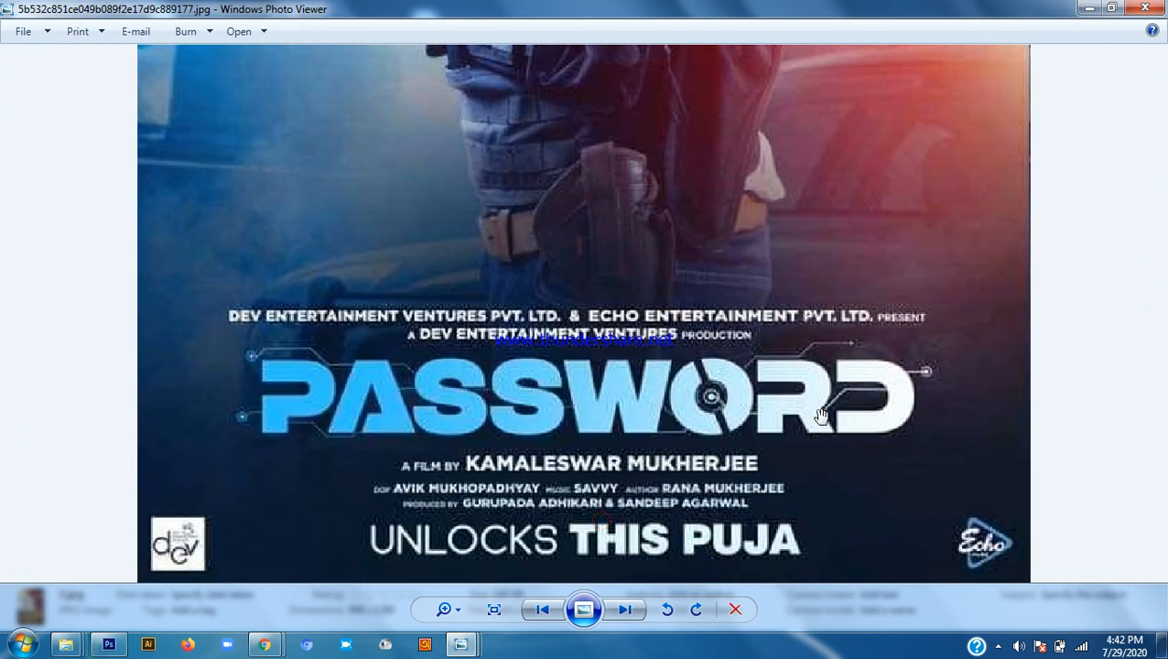
scroll(908, 396, down, 3)
Browse through the following posters to the MOWGLI poster and examine its red textured title up close
key(Right)
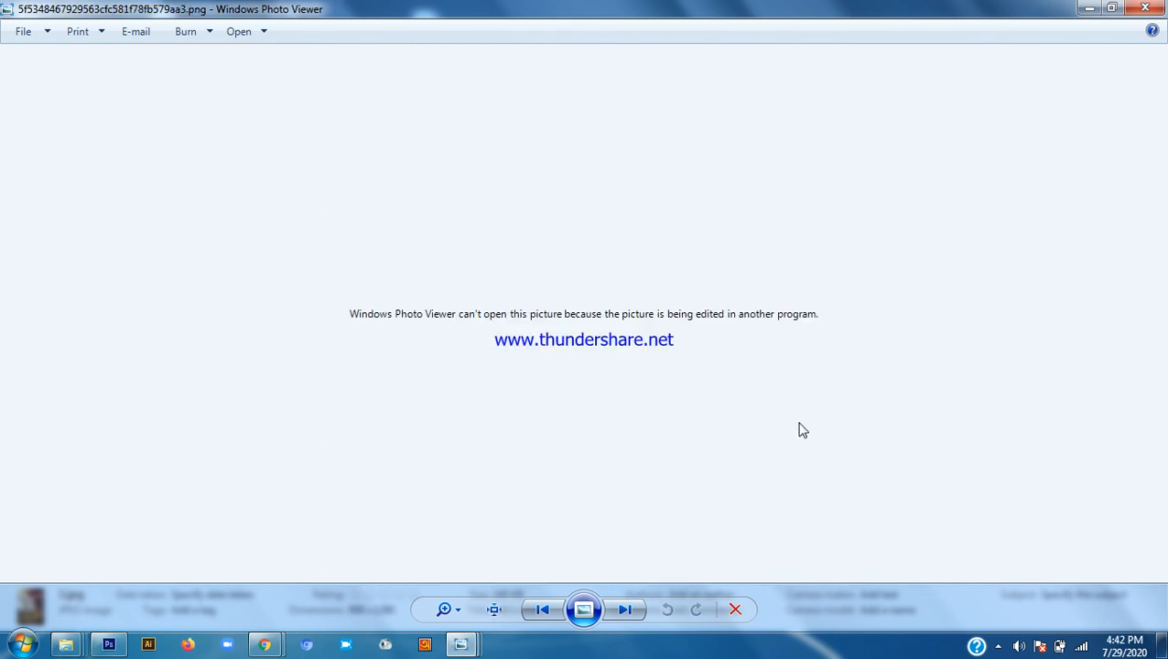
key(Right)
key(Right)
key(Right)
key(Right)
key(Right)
key(Right)
key(Right)
key(Right)
key(Right)
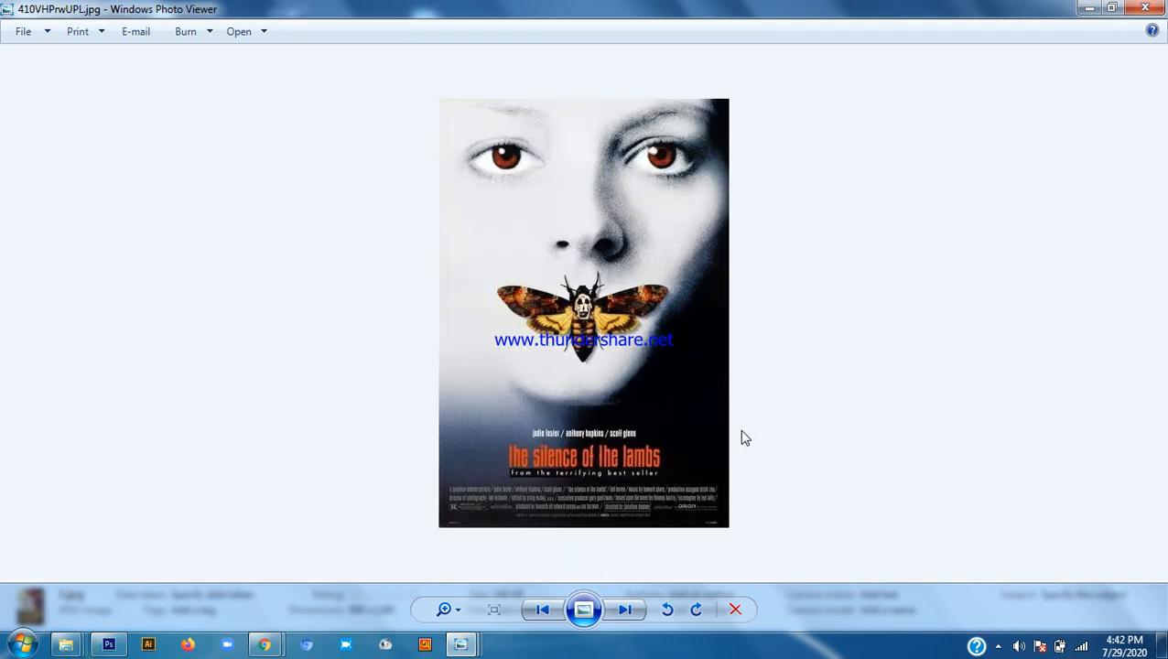
key(Right)
key(Right)
key(Left)
key(ctrl+plus)
key(ctrl+plus)
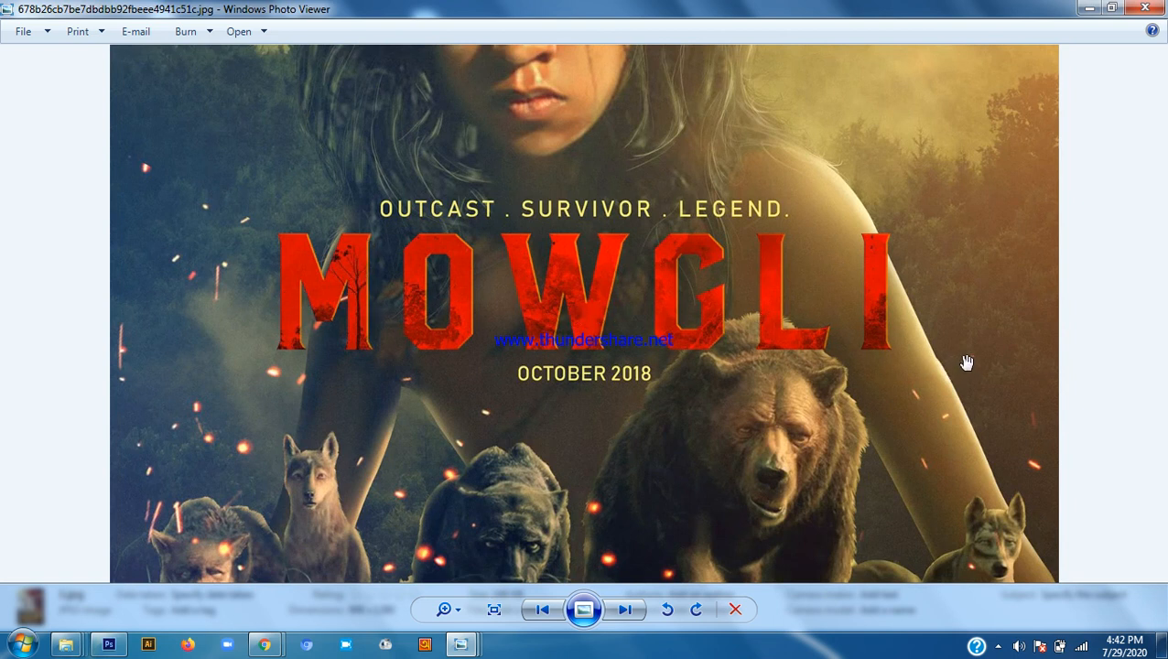
Browse onward to the Singham poster and examine the texture of its title lettering up close
key(ctrl+0)
key(Right)
key(Right)
key(Right)
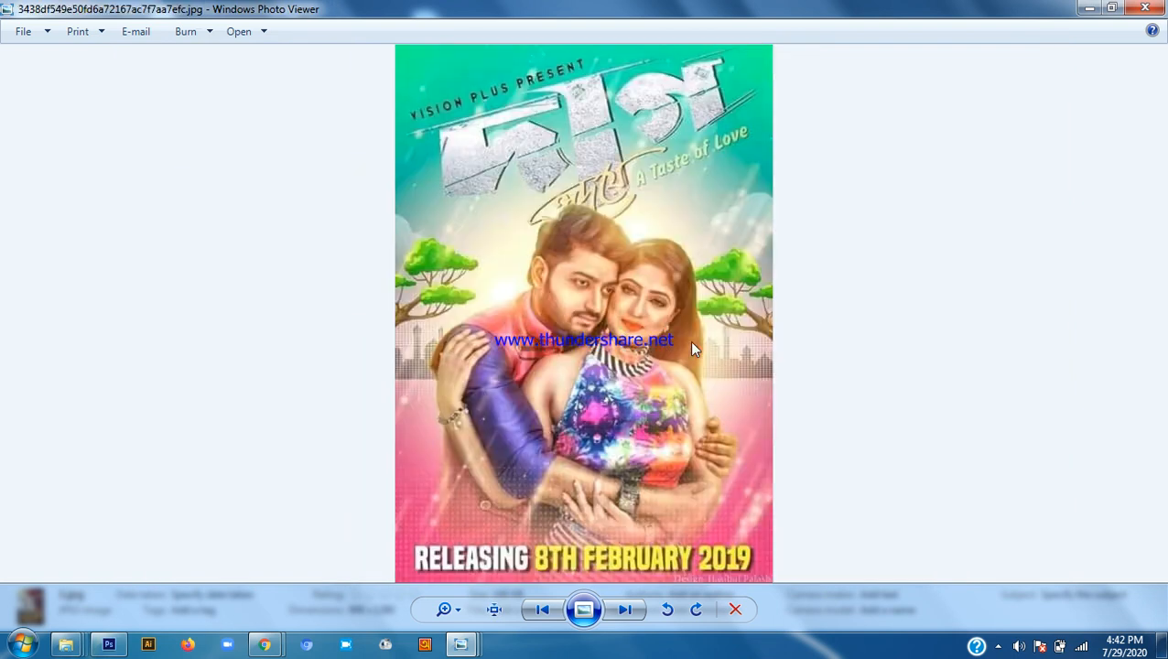
key(Right)
key(Right)
key(Right)
key(Right)
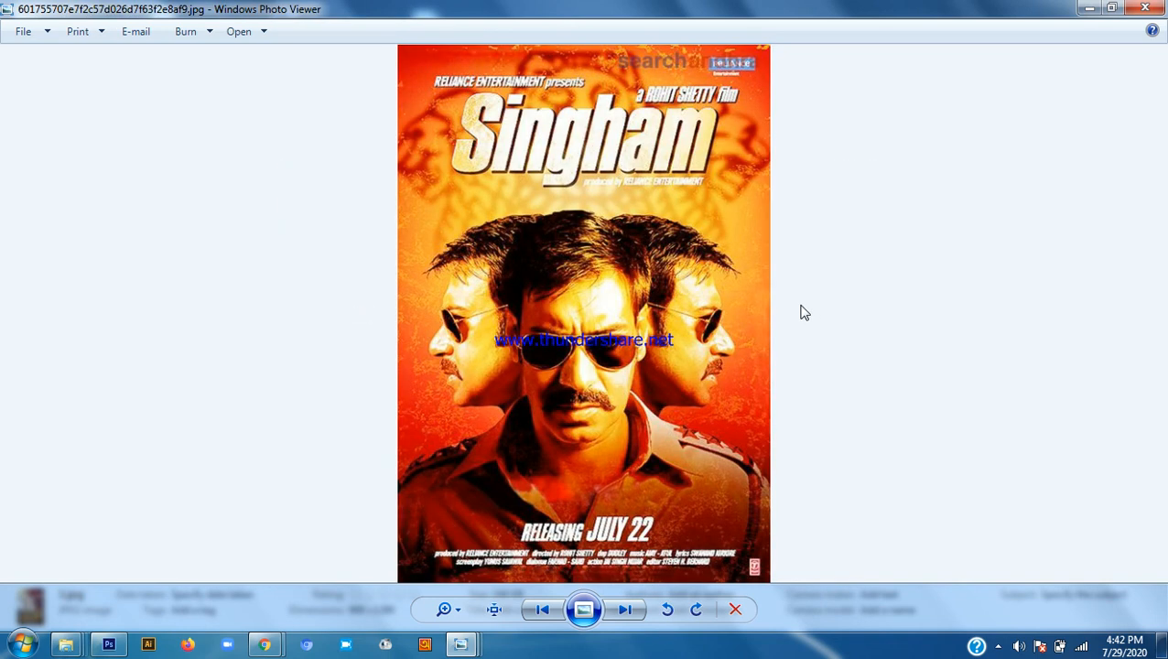
key(Right)
key(Left)
scroll(595, 140, up, 3)
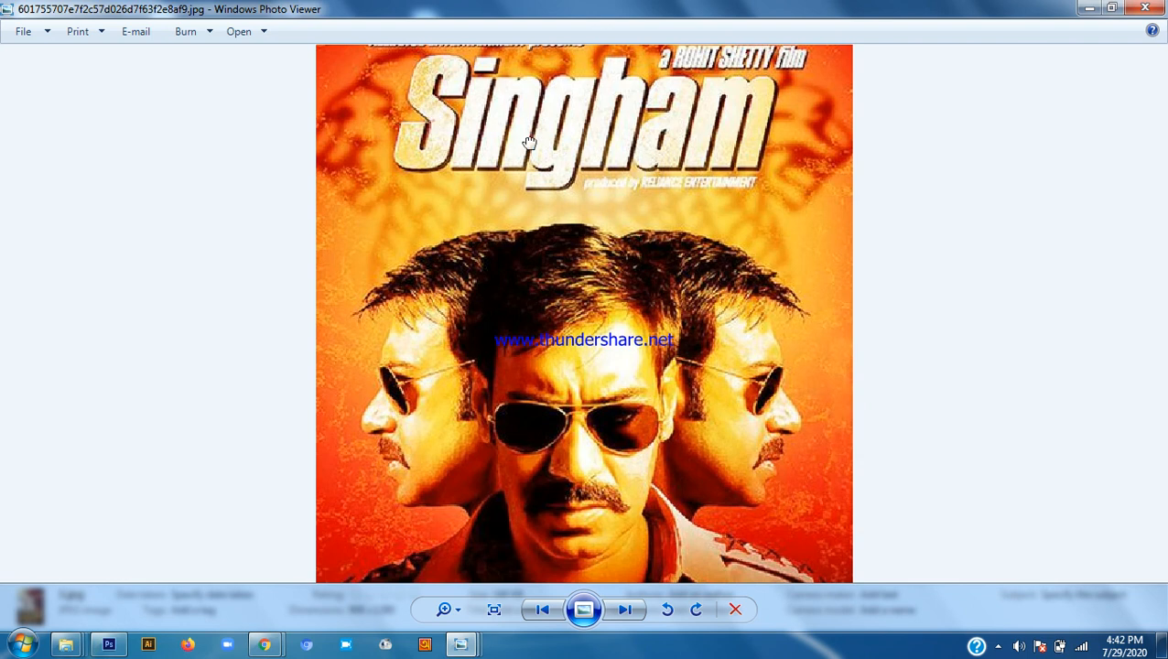
scroll(595, 256, down, 2)
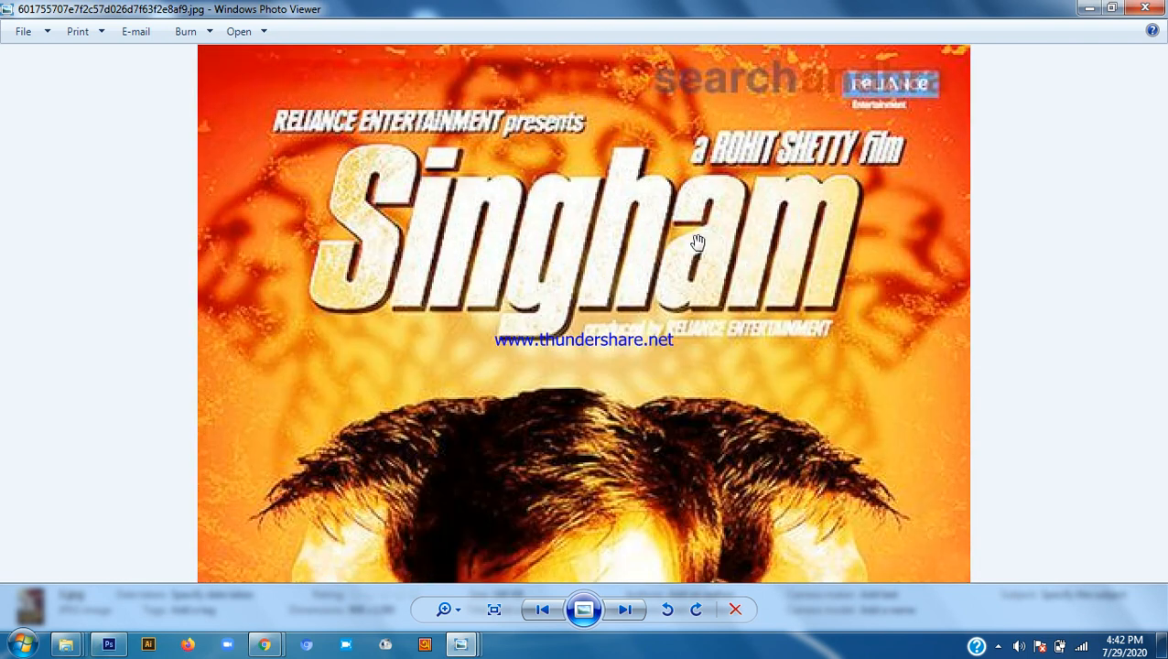
Go forward to the hridmajareportrait poster with barbed wire and examine its textured Bengali title up close
scroll(696, 243, down, 2)
key(Right)
key(Right)
key(Right)
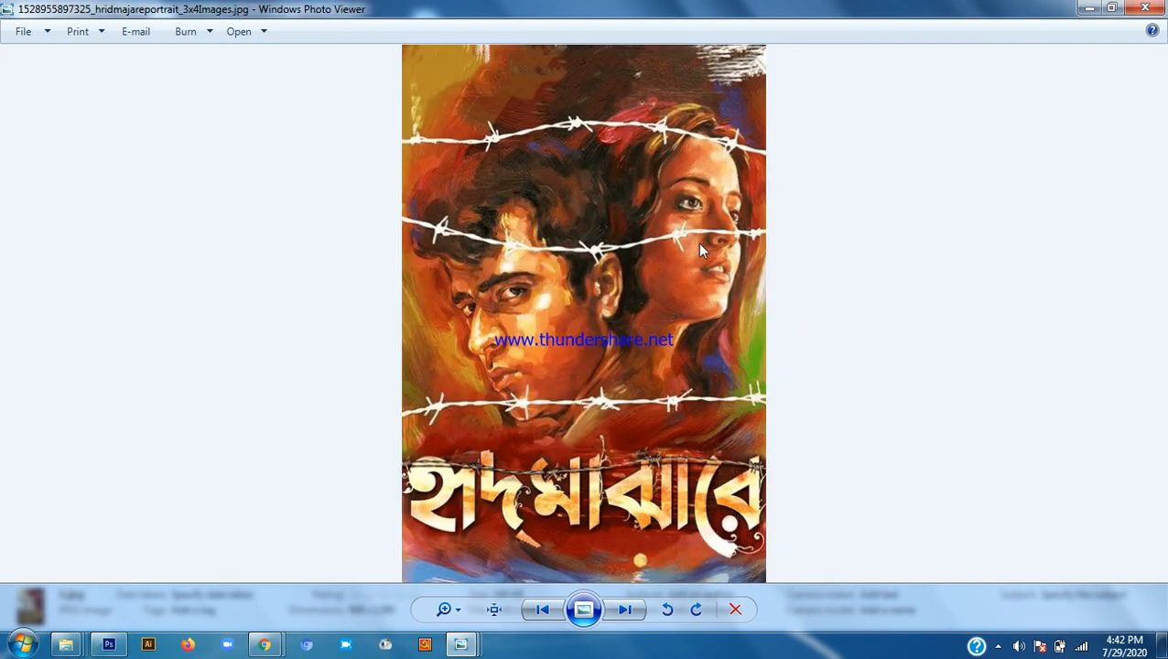
scroll(535, 531, up, 3)
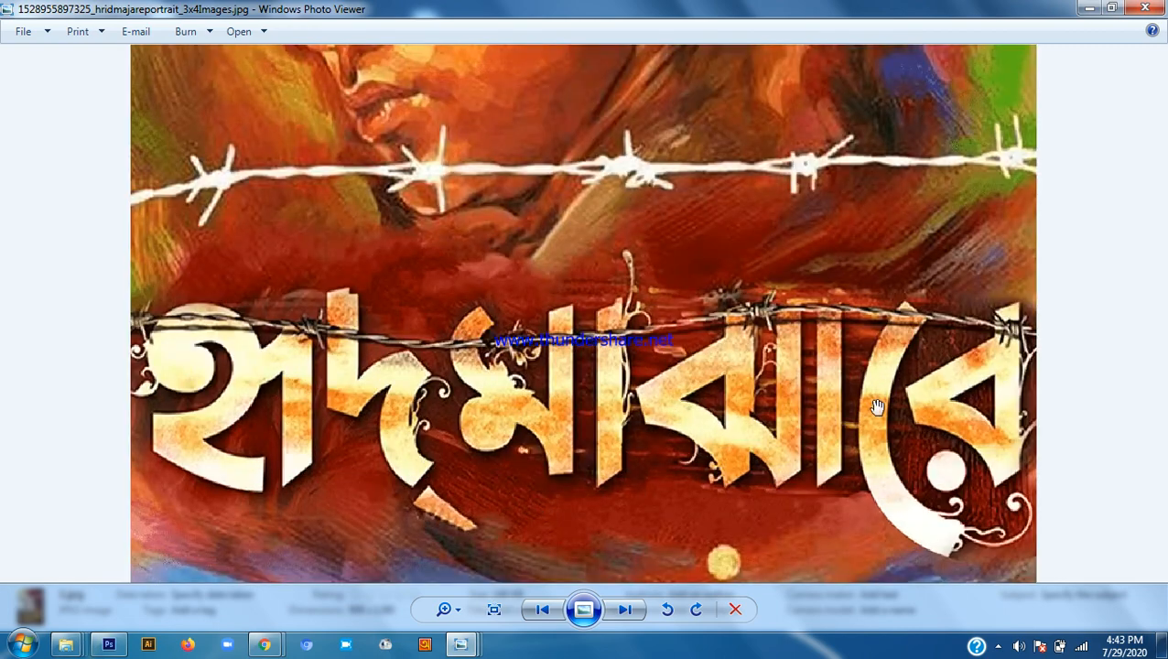
scroll(852, 403, down, 4)
Return to Photoshop and add the text "FIRE" near the middle of the blank Untitled-11 canvas
click(109, 645)
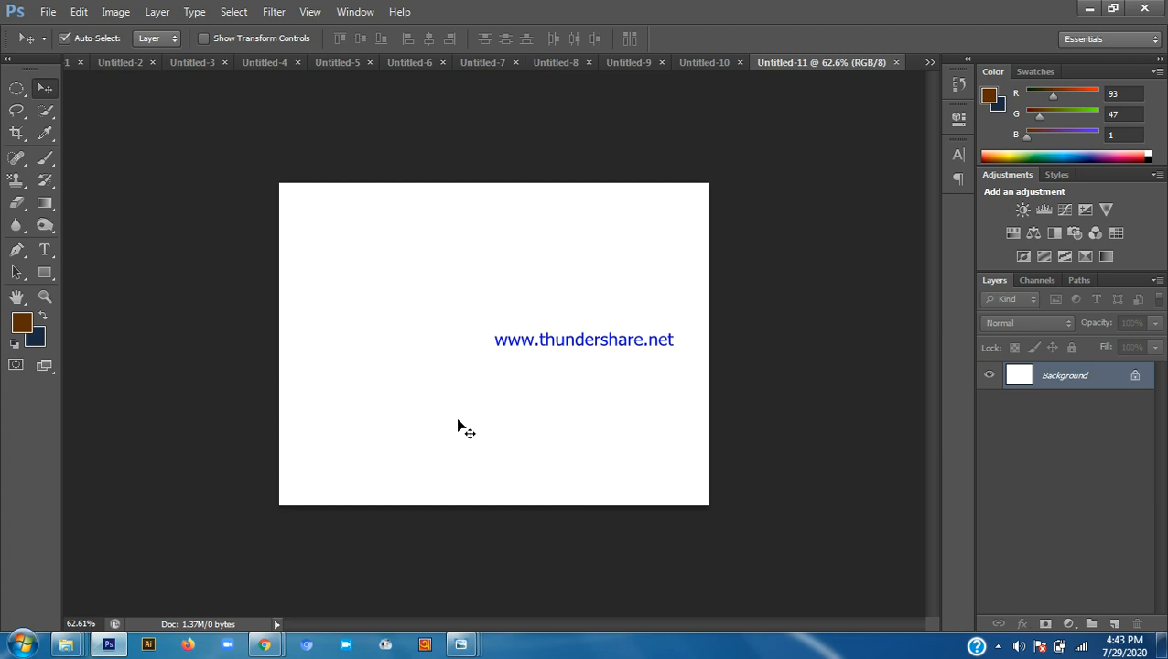
click(44, 249)
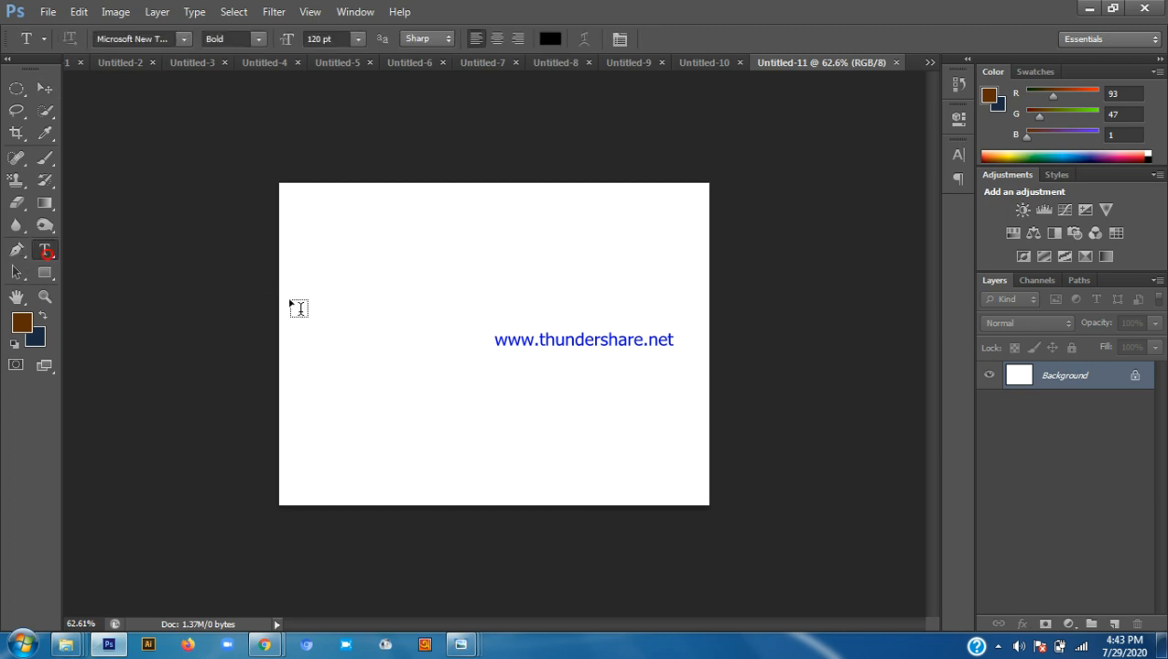
click(419, 371)
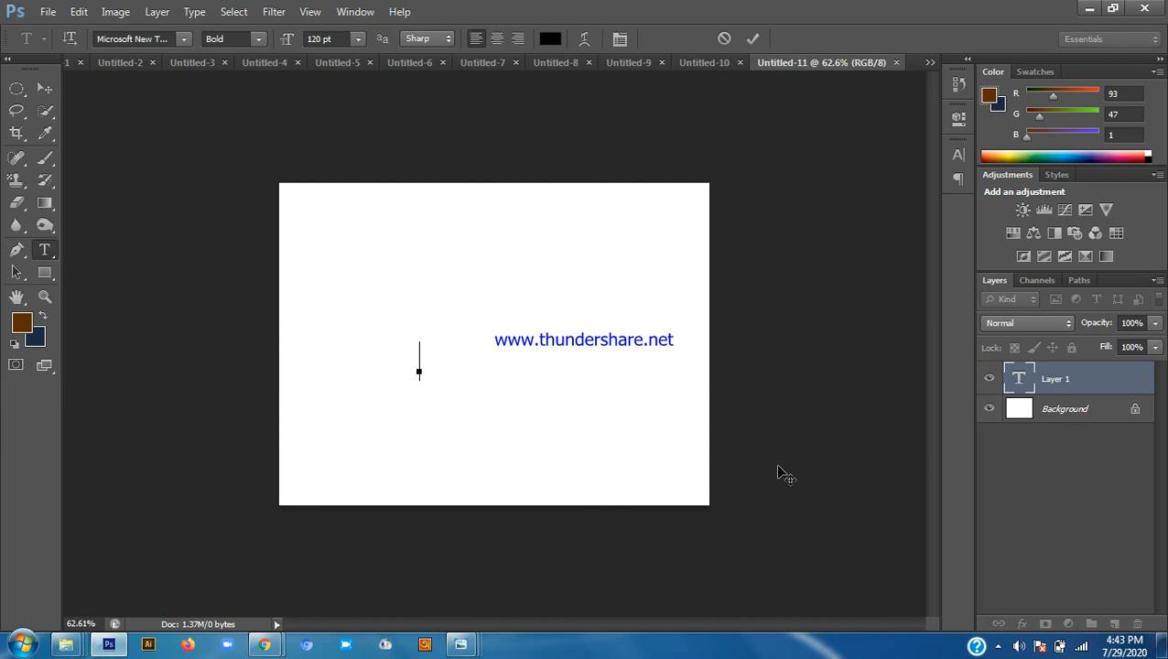
key(BackSpace)
text(FIRE)
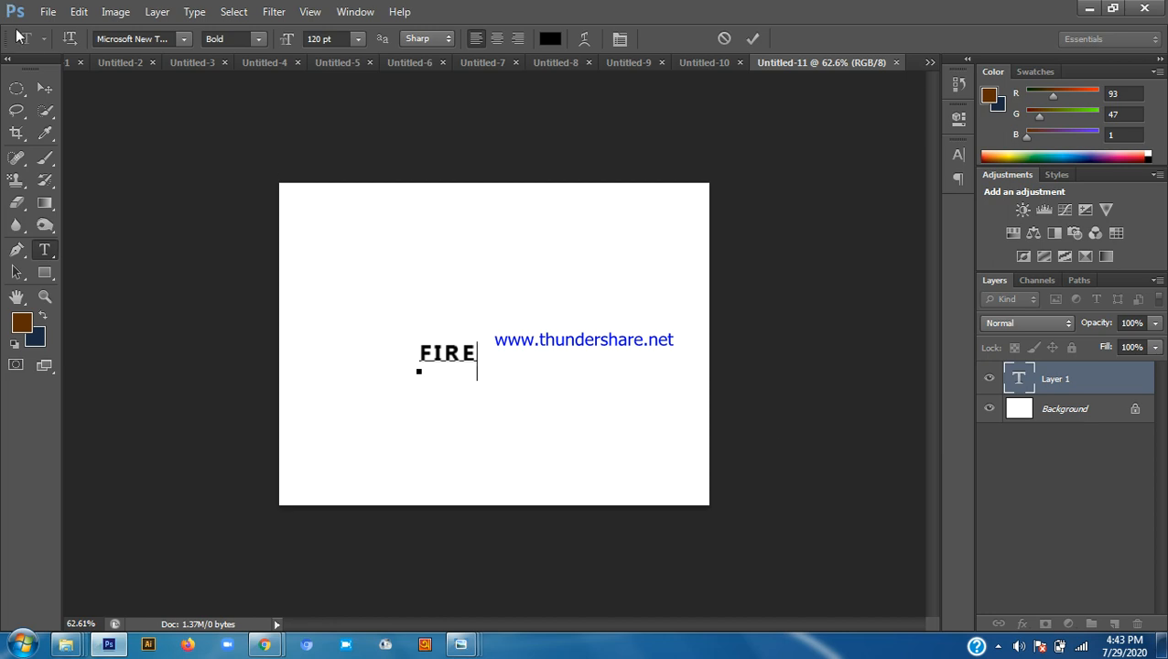
click(44, 89)
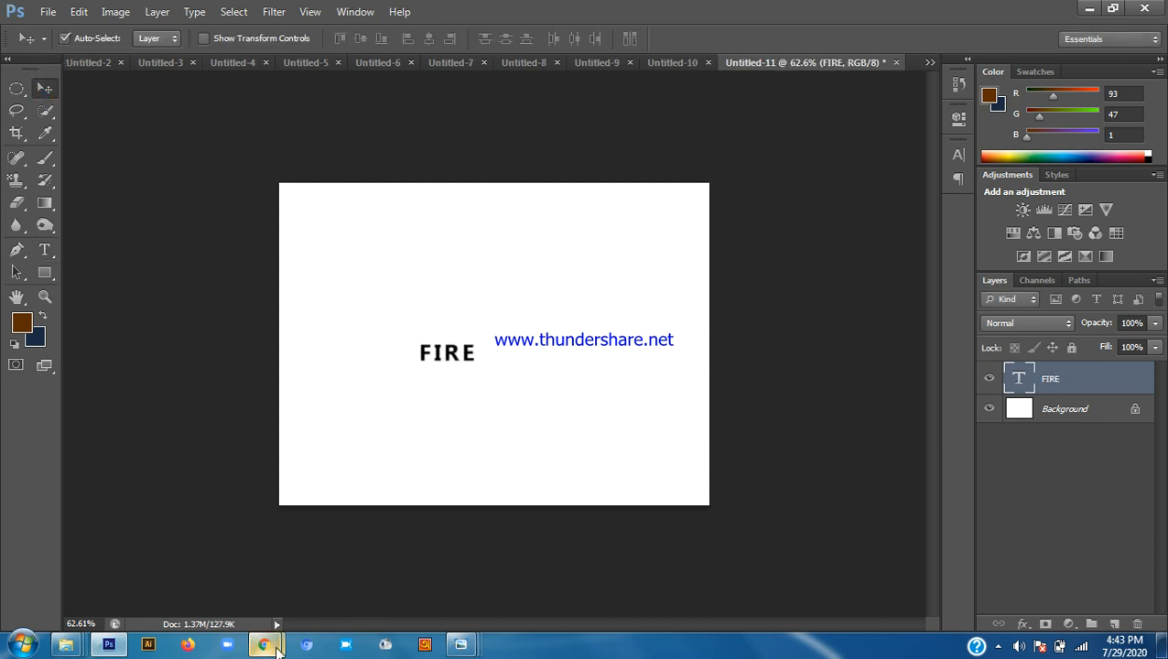
Switch to Chrome and search Google for "fire image" in a new tab
mouse_move(264, 644)
click(220, 554)
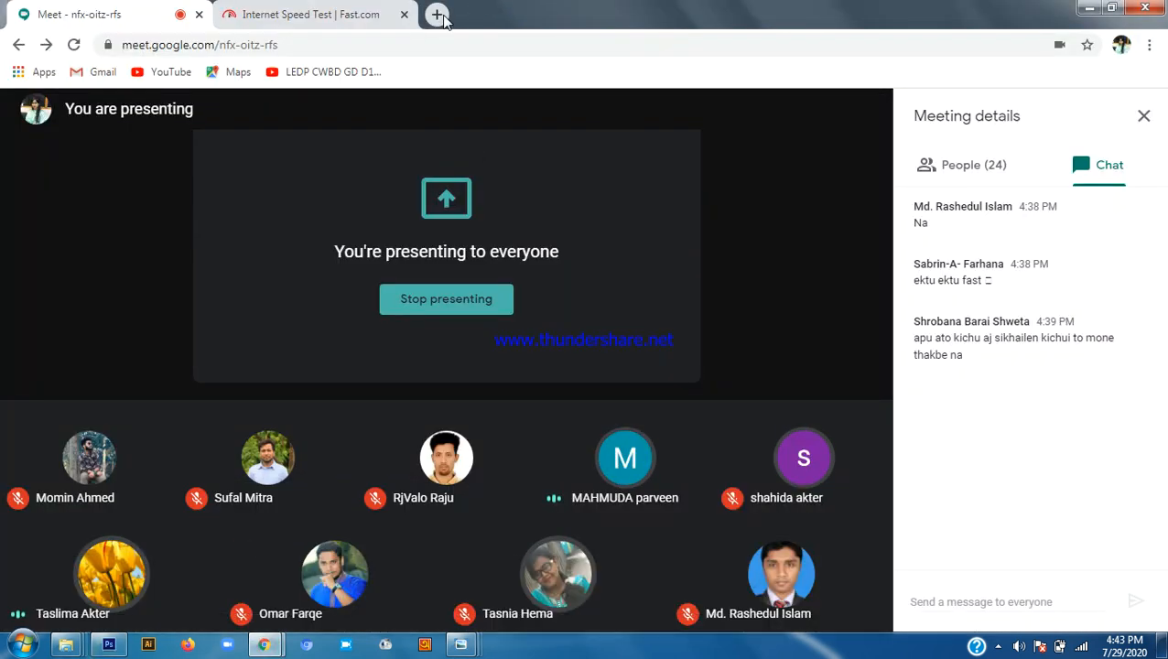
click(437, 14)
click(416, 37)
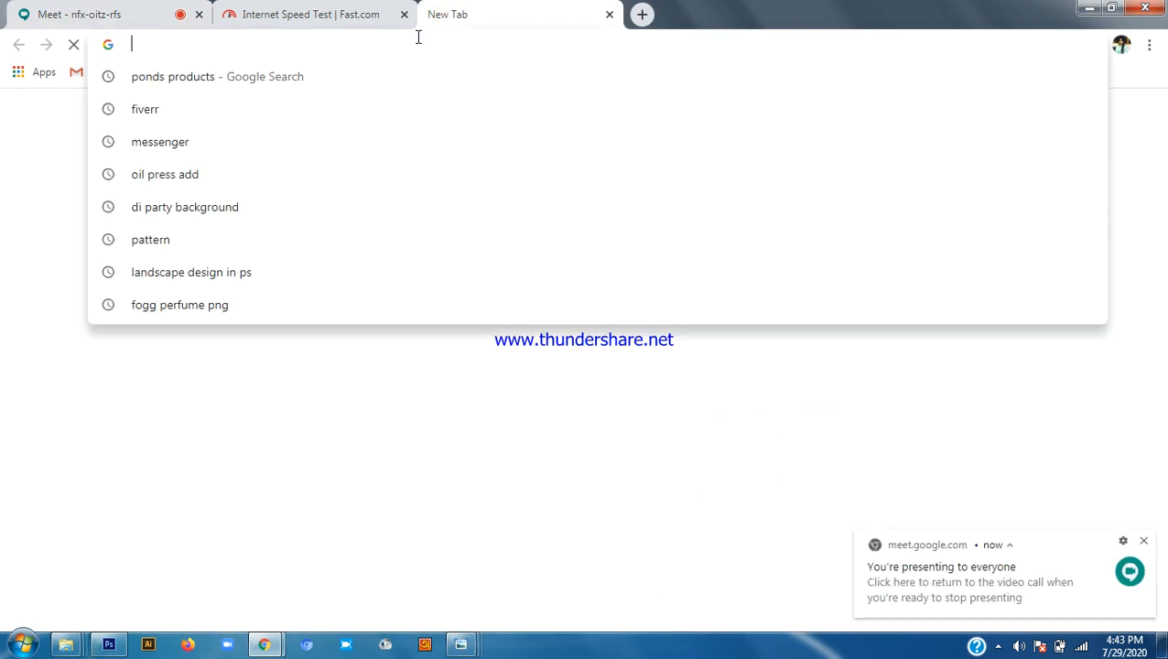
text(fire)
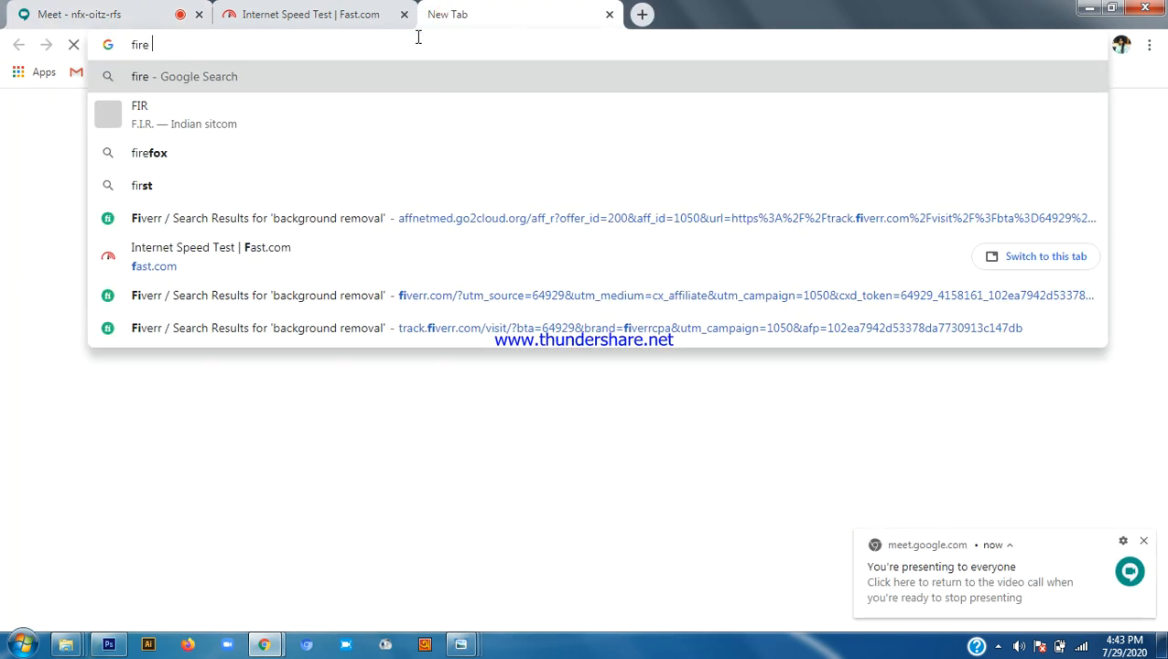
text( im)
key(Down)
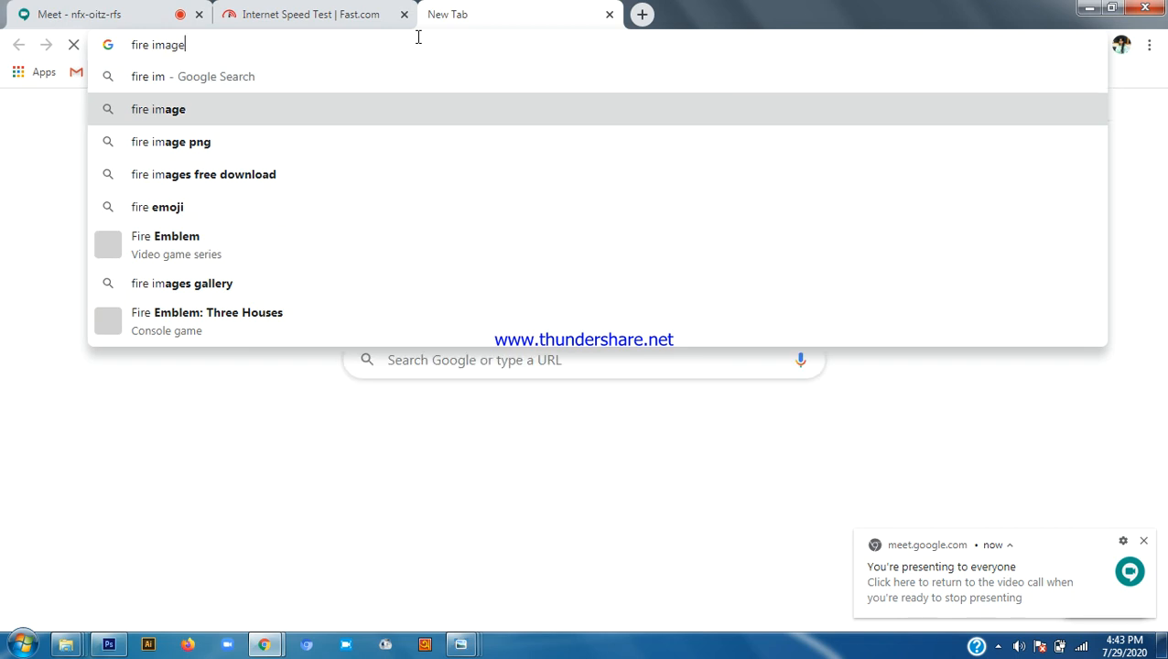
key(Return)
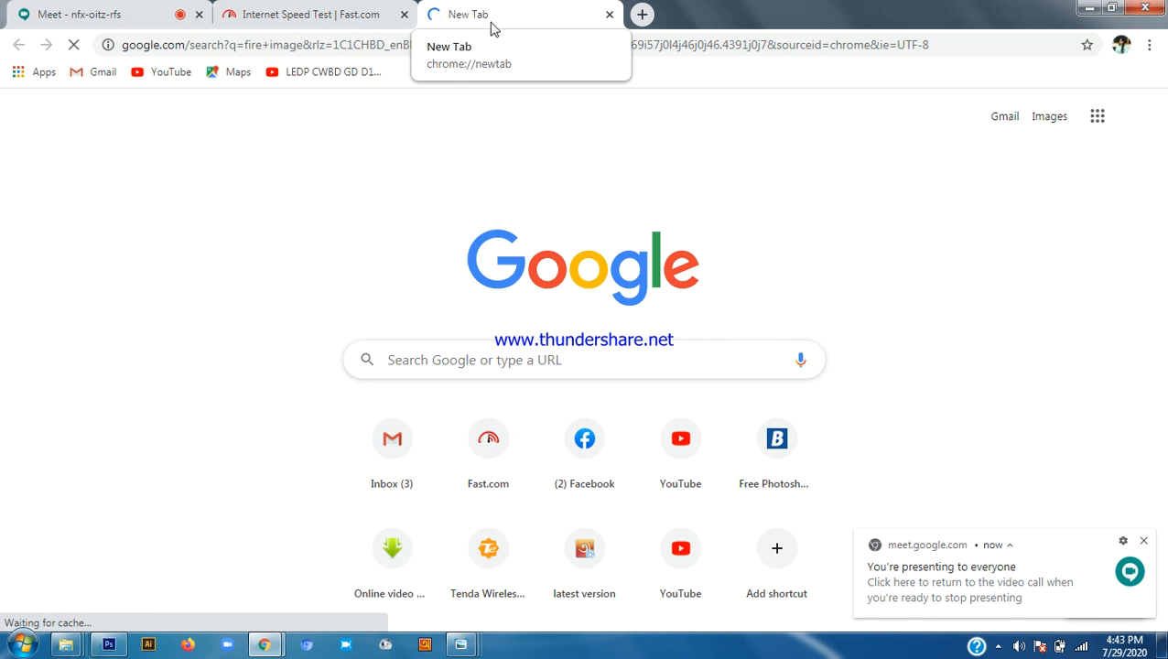
Browse the image results for "fire image" and copy the red-orange flame picture from pexels.com
click(154, 8)
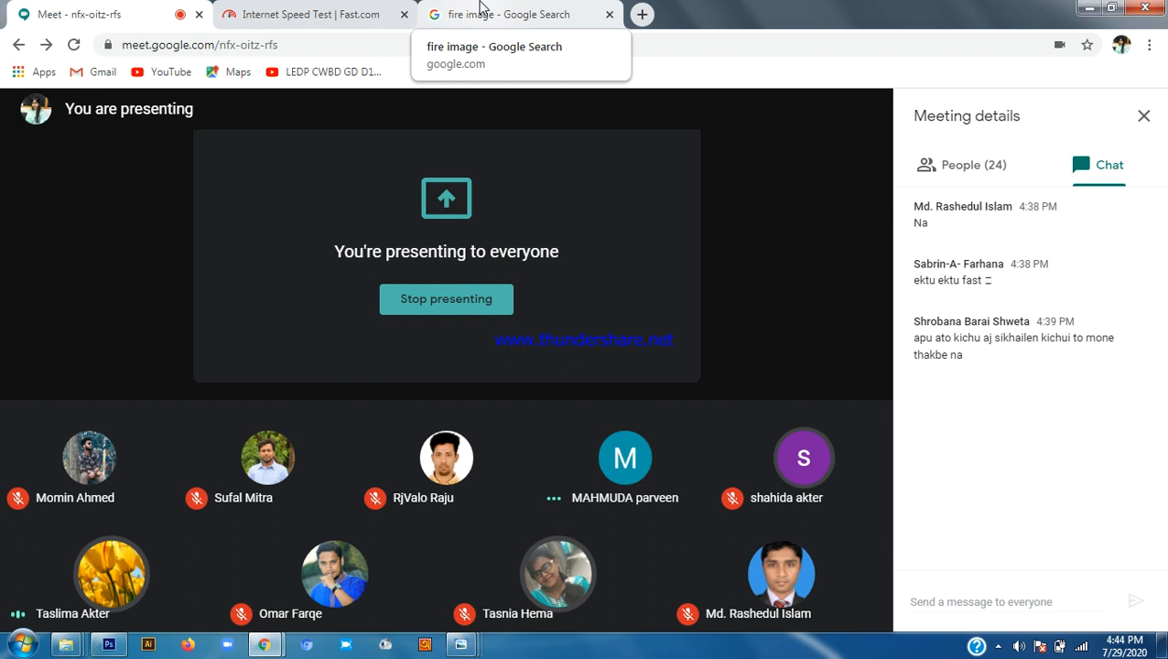
click(480, 11)
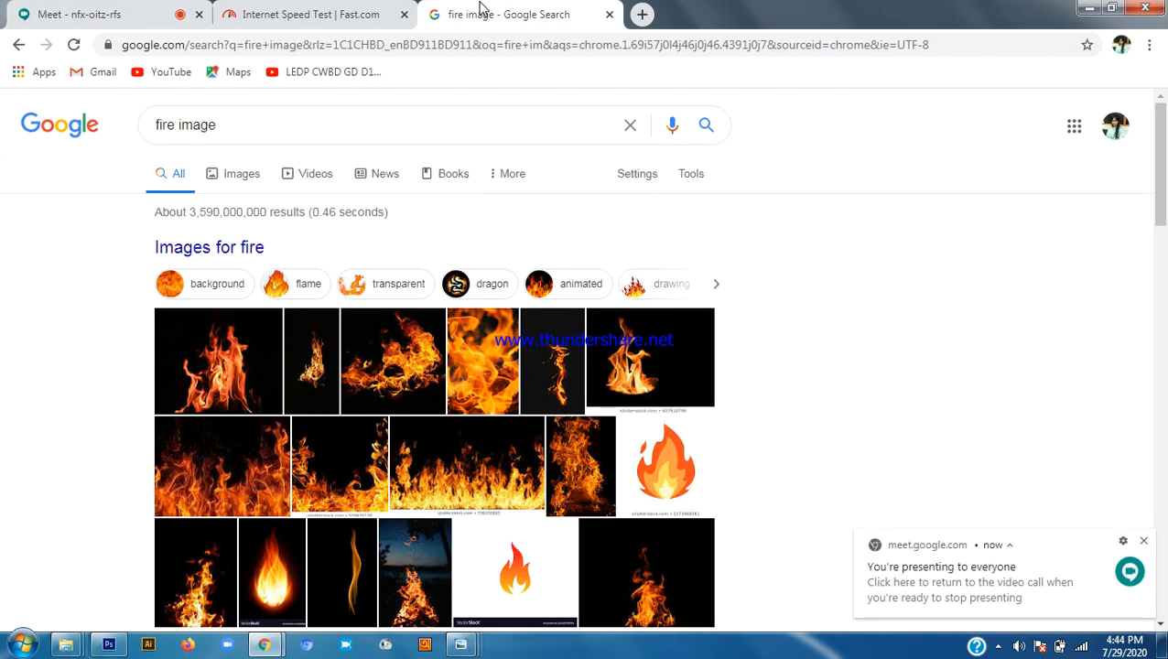
click(229, 179)
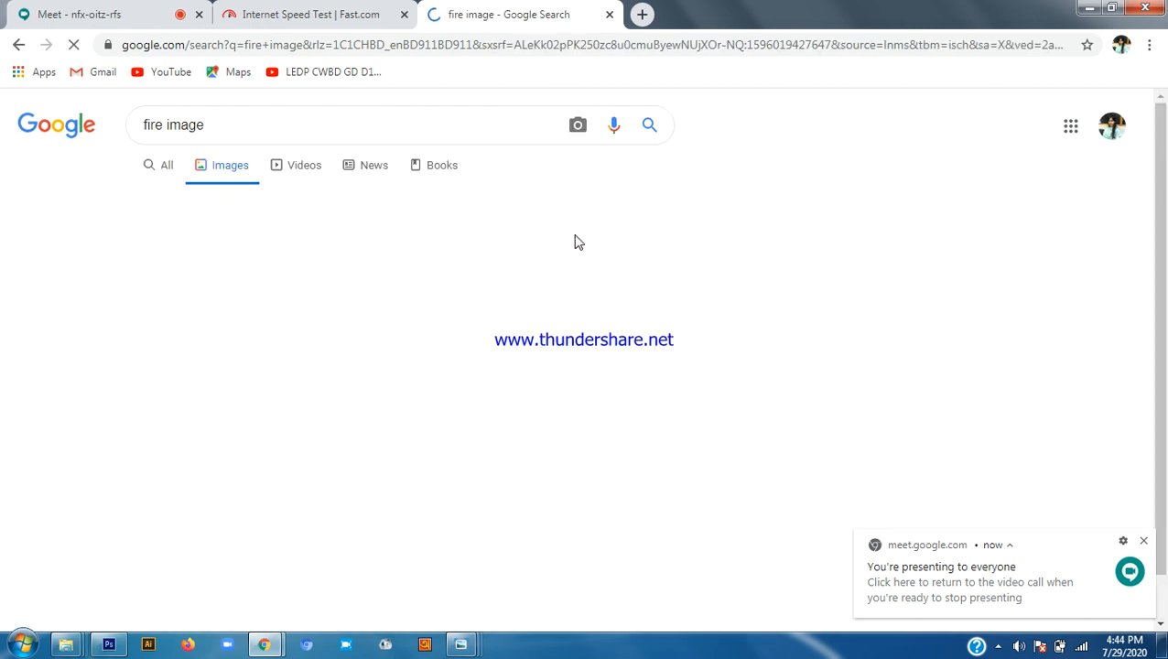
scroll(787, 325, down, 3)
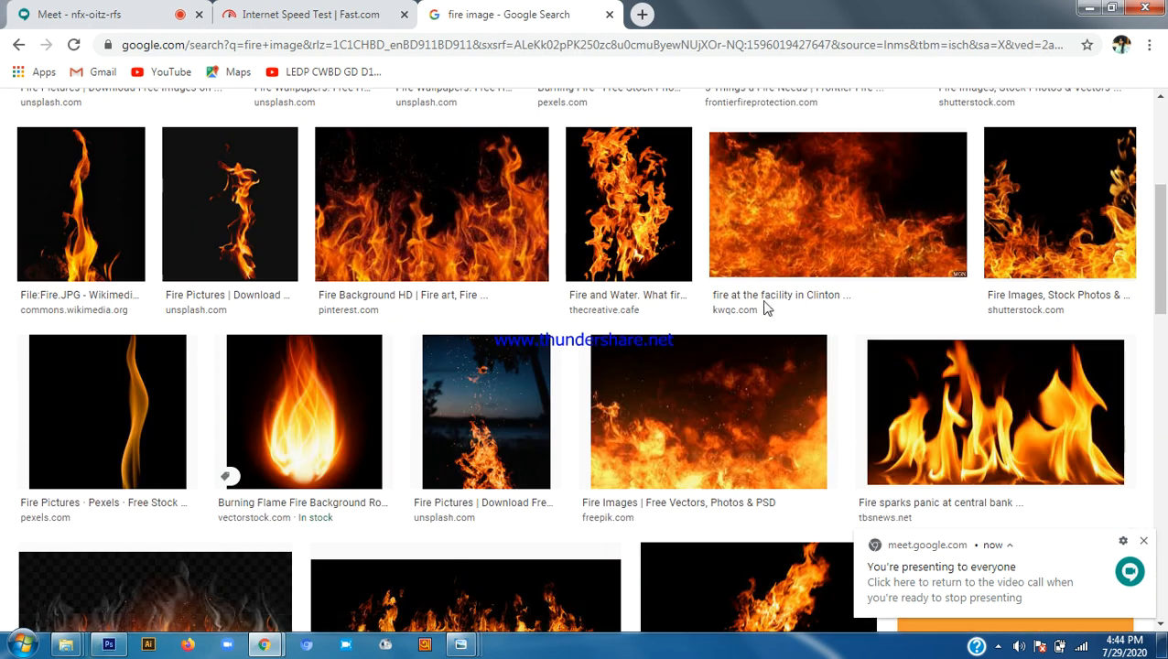
scroll(894, 327, down, 8)
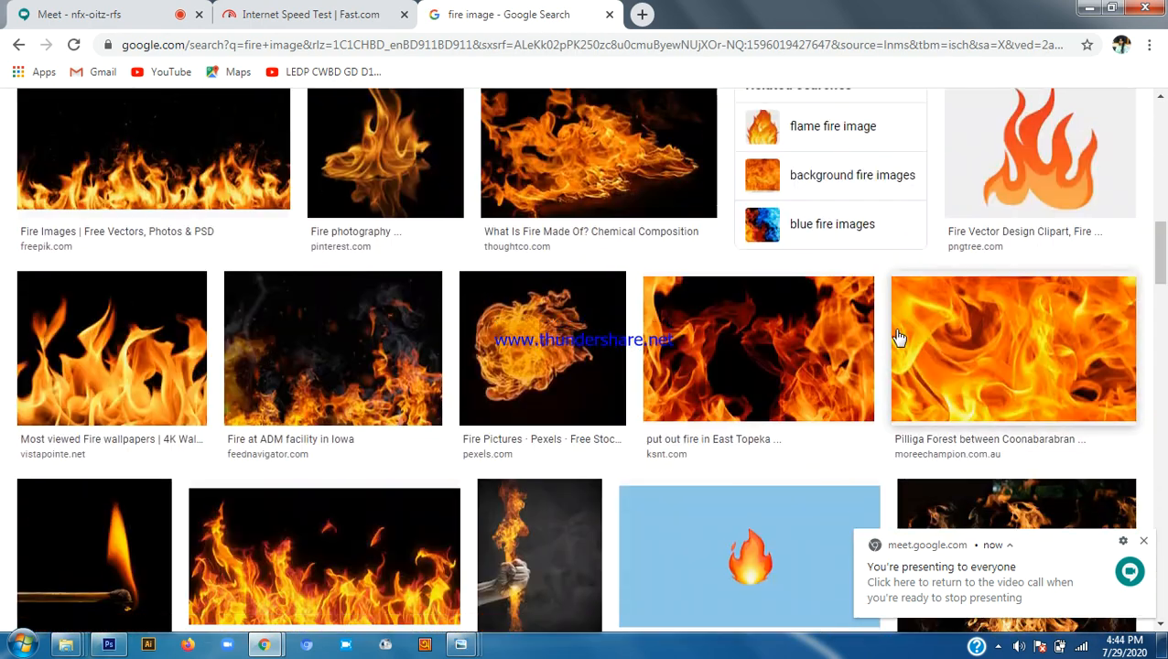
scroll(824, 334, down, 7)
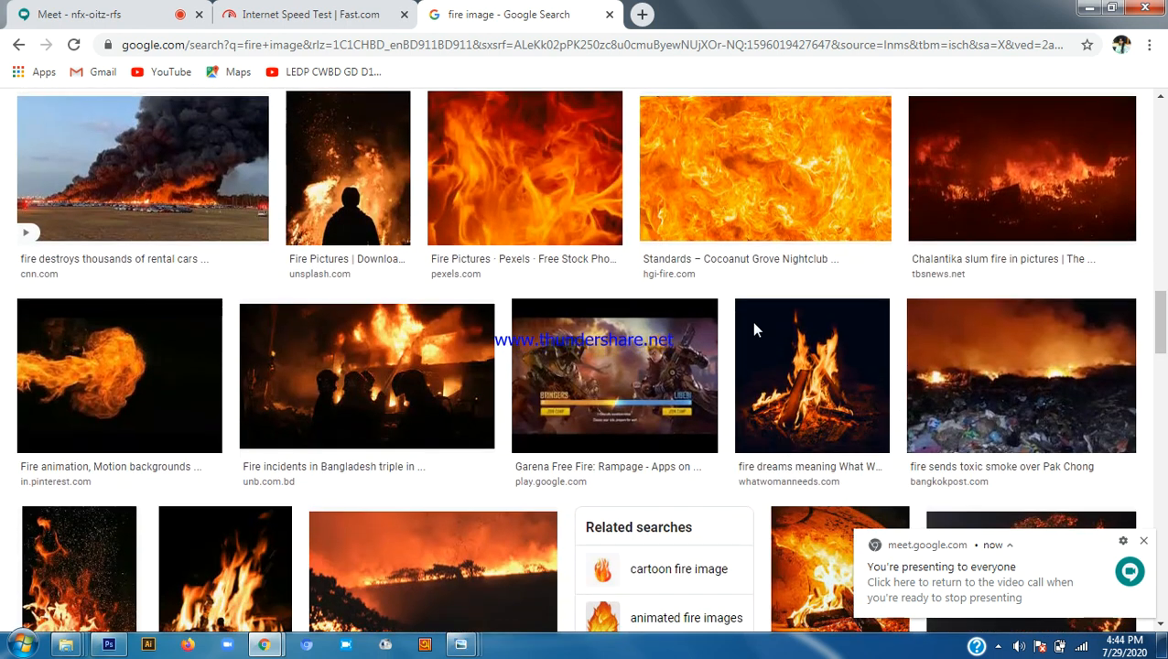
scroll(751, 322, up, 1)
right_click(483, 278)
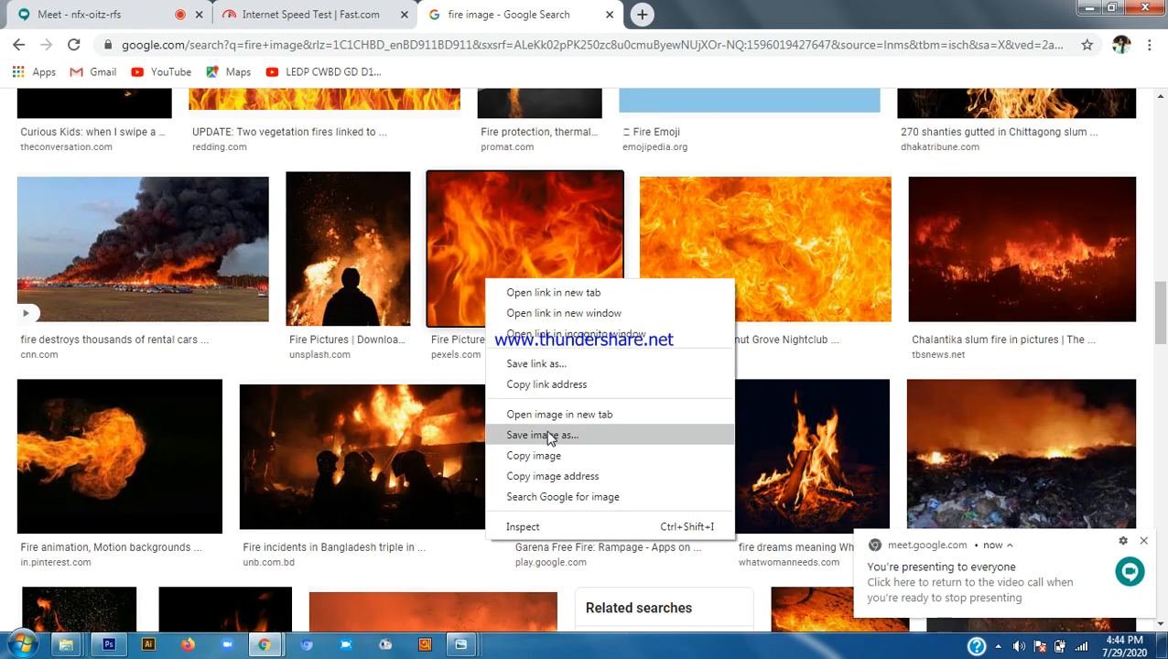
click(547, 455)
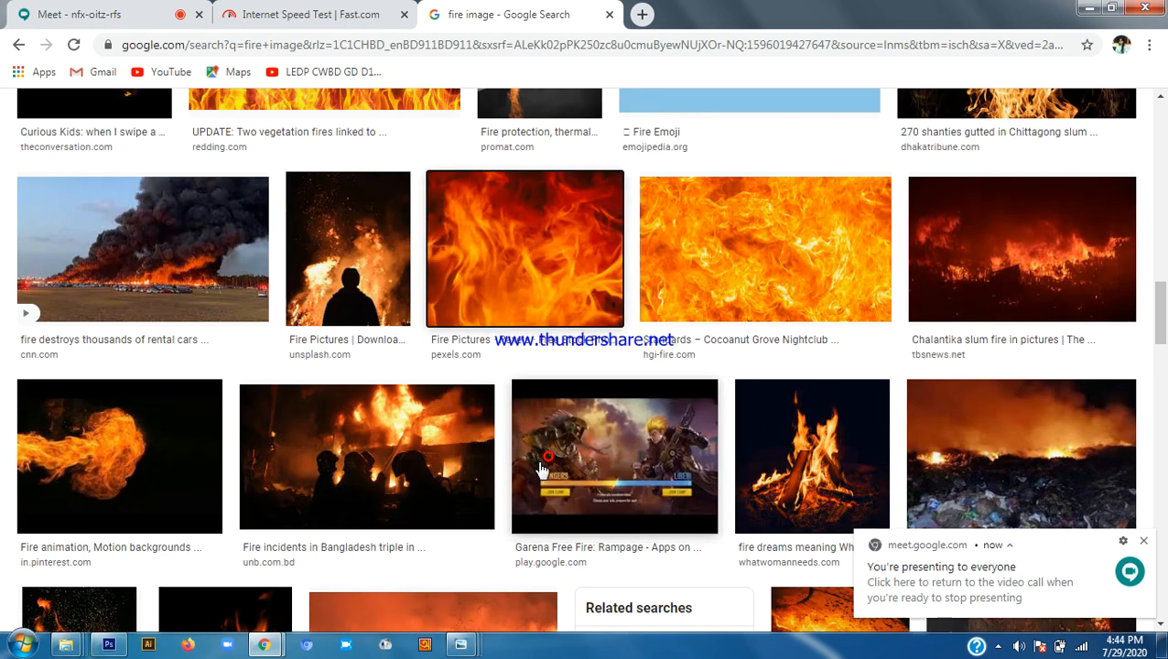
Return to Photoshop, paste the copied flame picture into Untitled-11 and move it aside to uncover the FIRE text
click(116, 649)
key(ctrl+v)
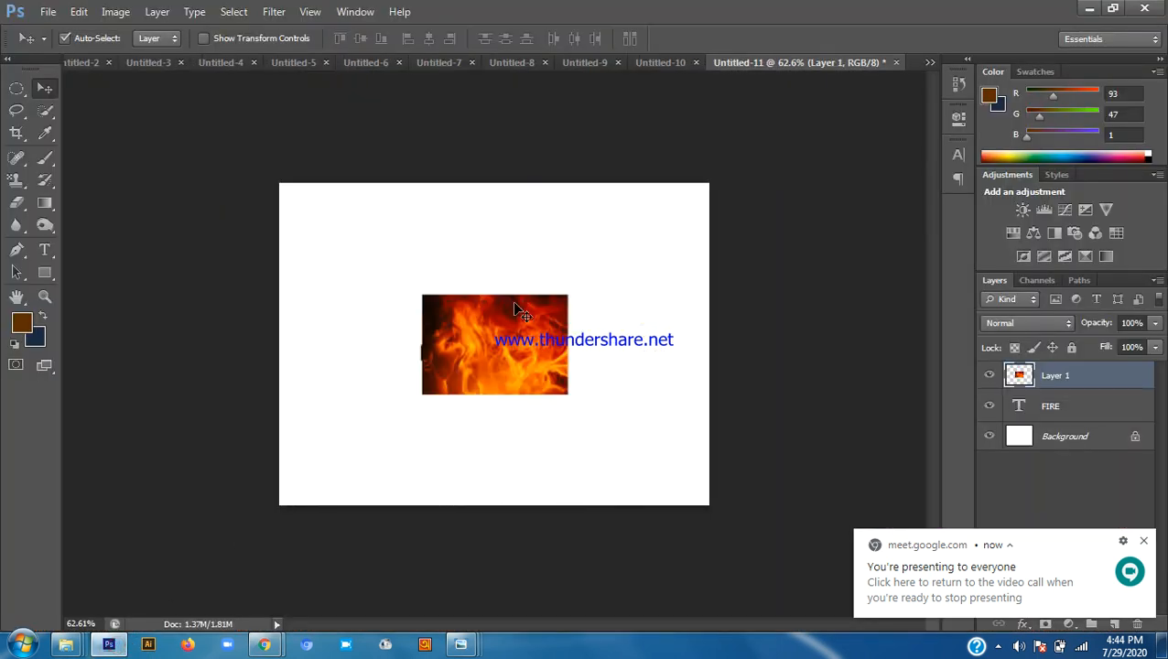
scroll(513, 302, up, 3)
drag(430, 346, 137, 389)
Move the FIRE text toward the middle of the canvas and scale it up to about 460%
drag(378, 364, 462, 353)
key(ctrl+t)
drag(524, 334, 743, 236)
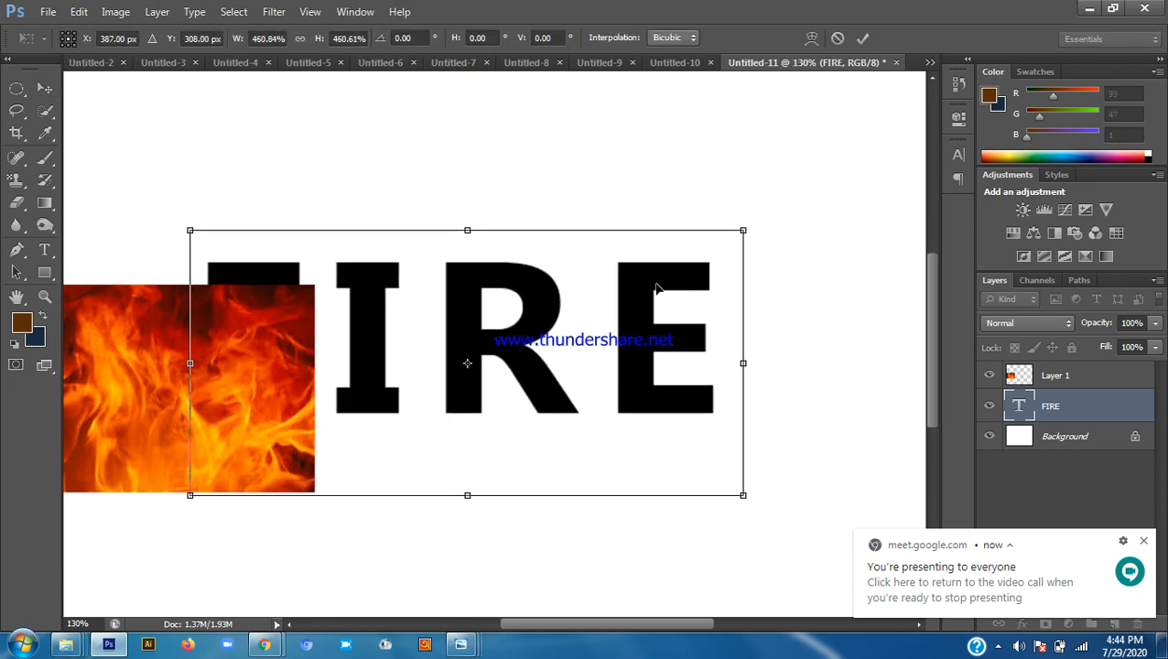
key(Return)
double_click(1022, 408)
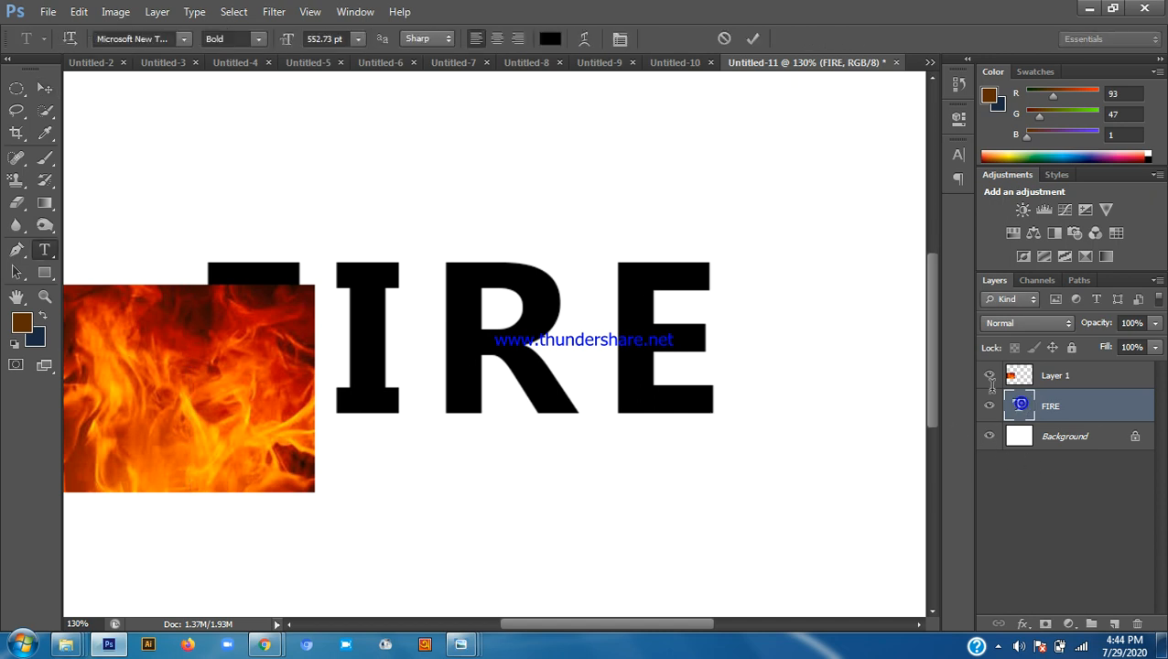
click(44, 88)
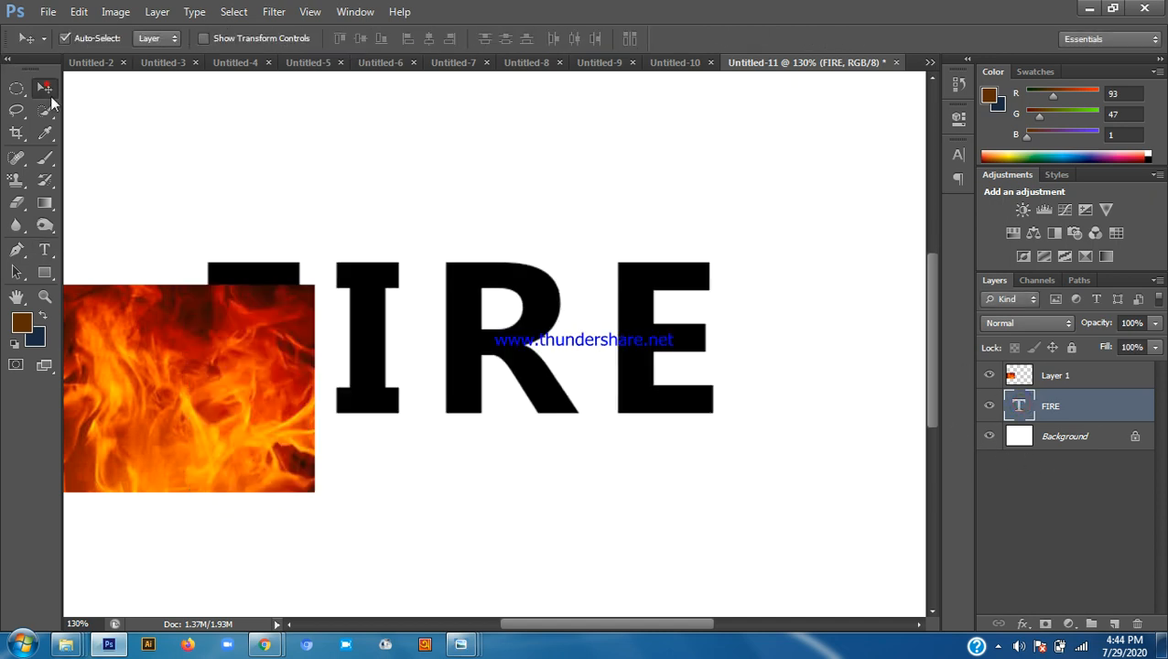
Move the flame picture over the FIRE text and stretch its width to about 228% so it covers all the letters
key(ctrl+0)
drag(231, 383, 512, 339)
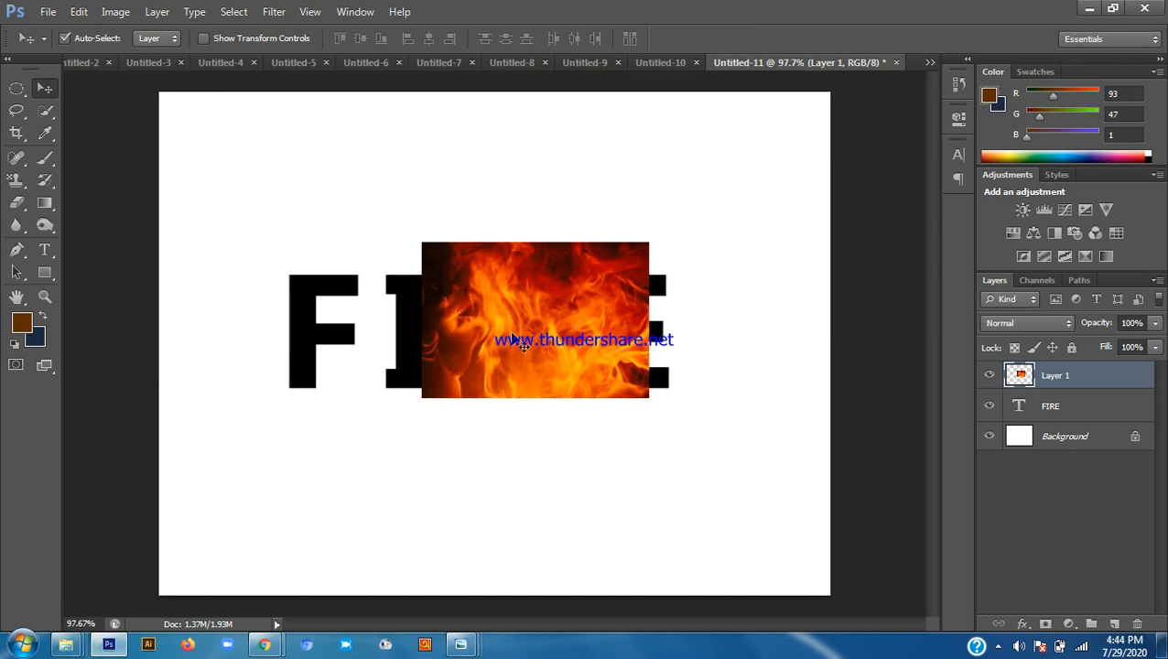
key(ctrl+t)
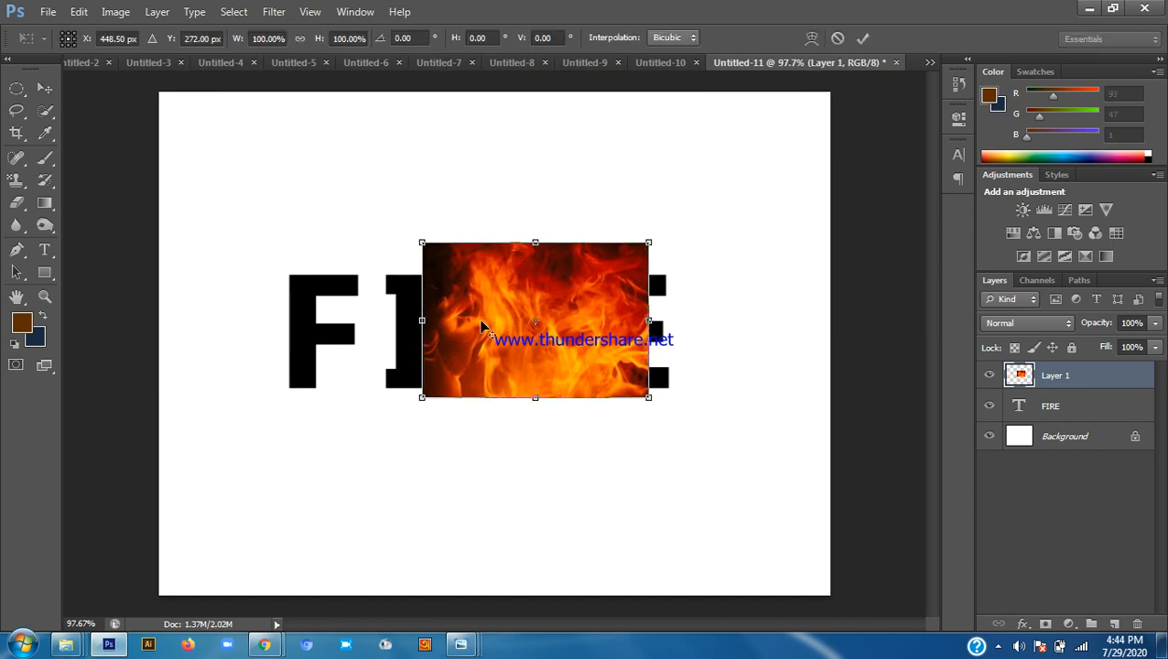
drag(417, 320, 274, 320)
drag(577, 313, 539, 314)
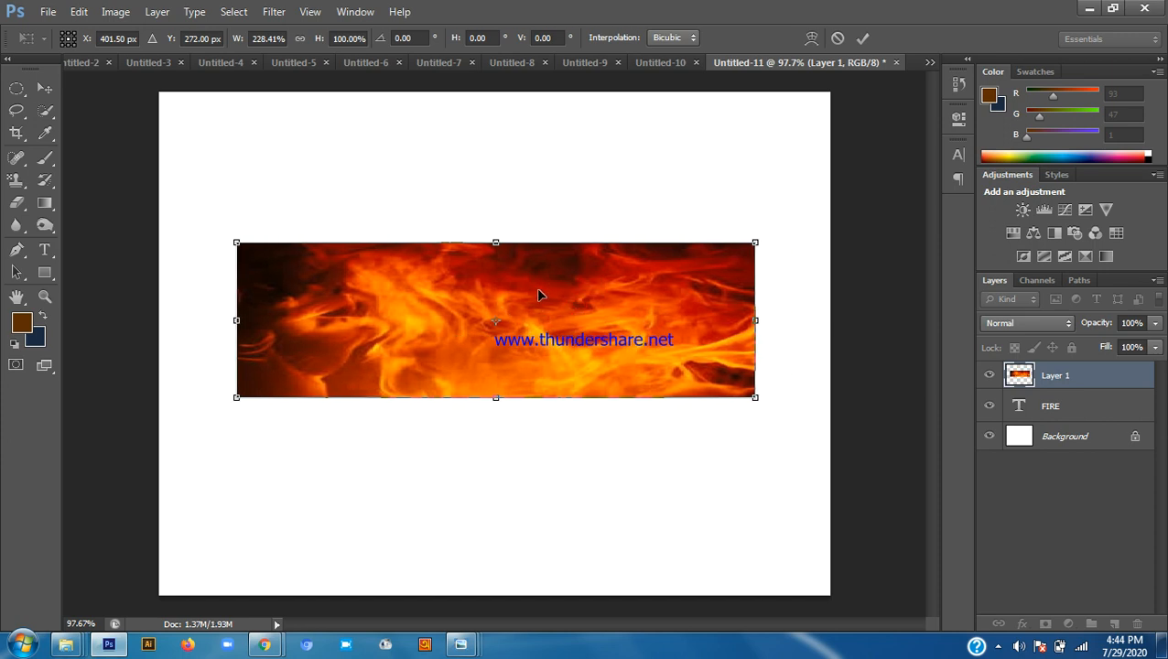
key(Return)
Toggle the flame picture layer's visibility off and on, and clip the layer to the FIRE text with a clipping mask
scroll(705, 312, down, 1)
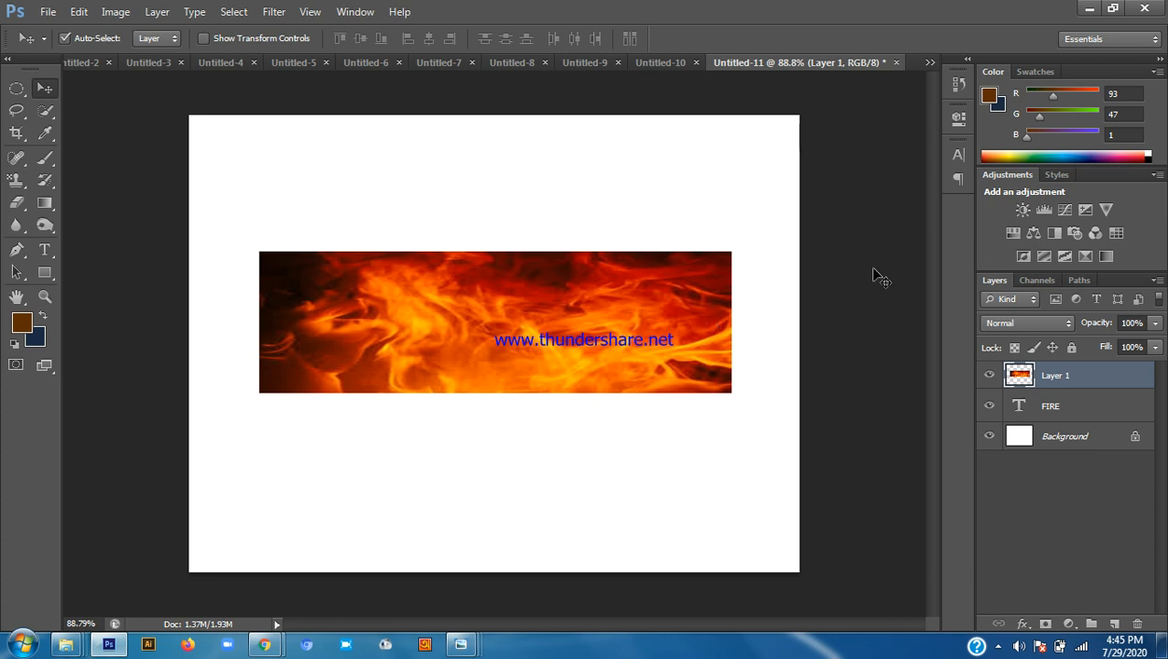
click(990, 376)
click(989, 377)
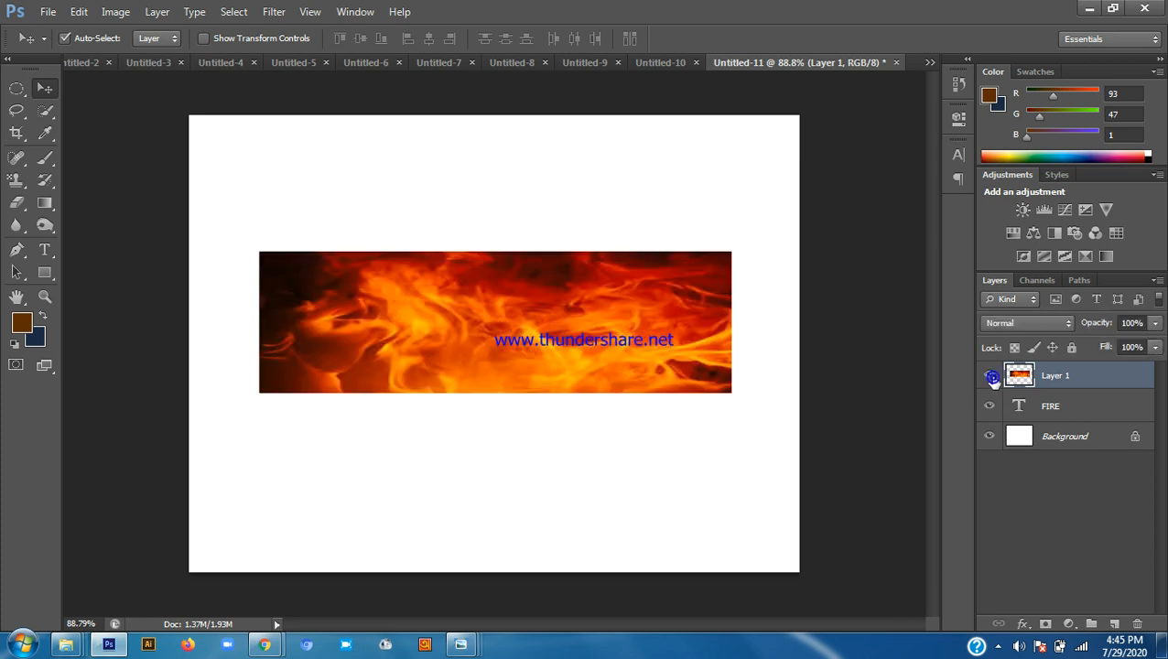
right_click(1119, 382)
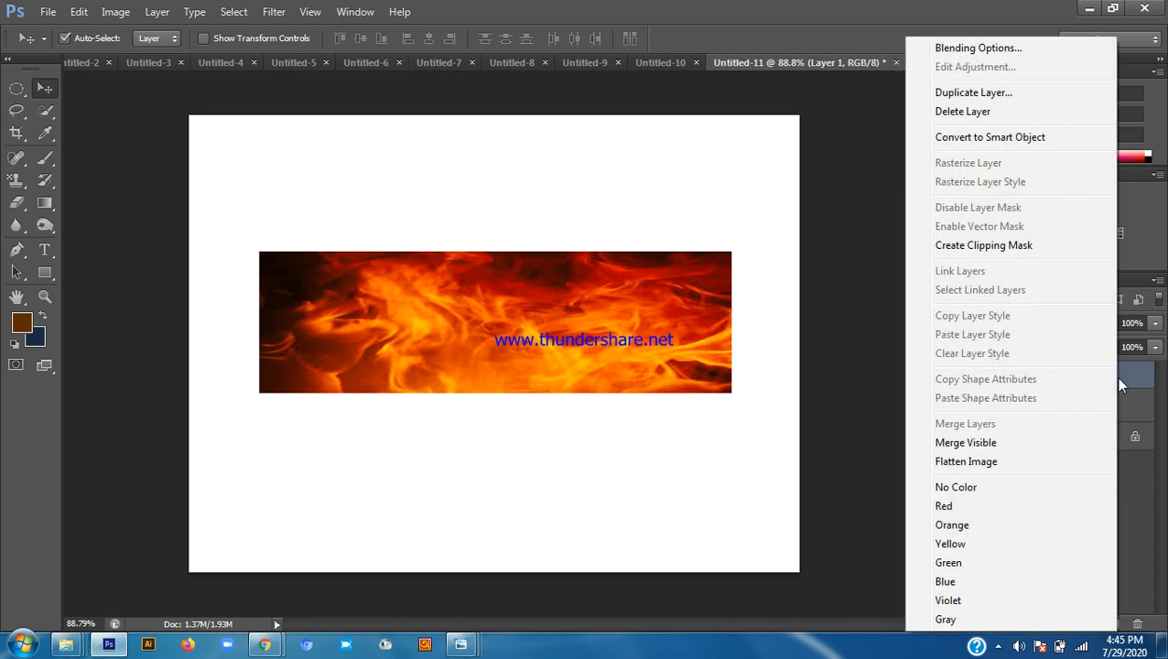
click(987, 250)
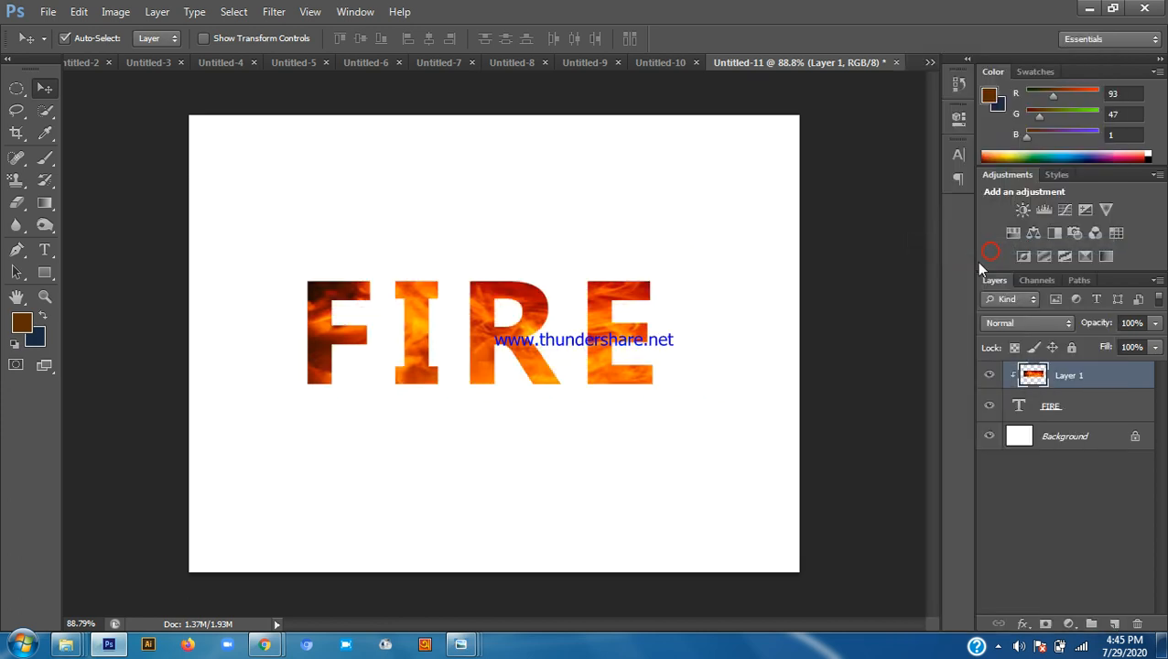
Examine the flame texture inside the FIRE letters up close and select both the picture and text layers
key(ctrl+0)
scroll(535, 325, up, 3)
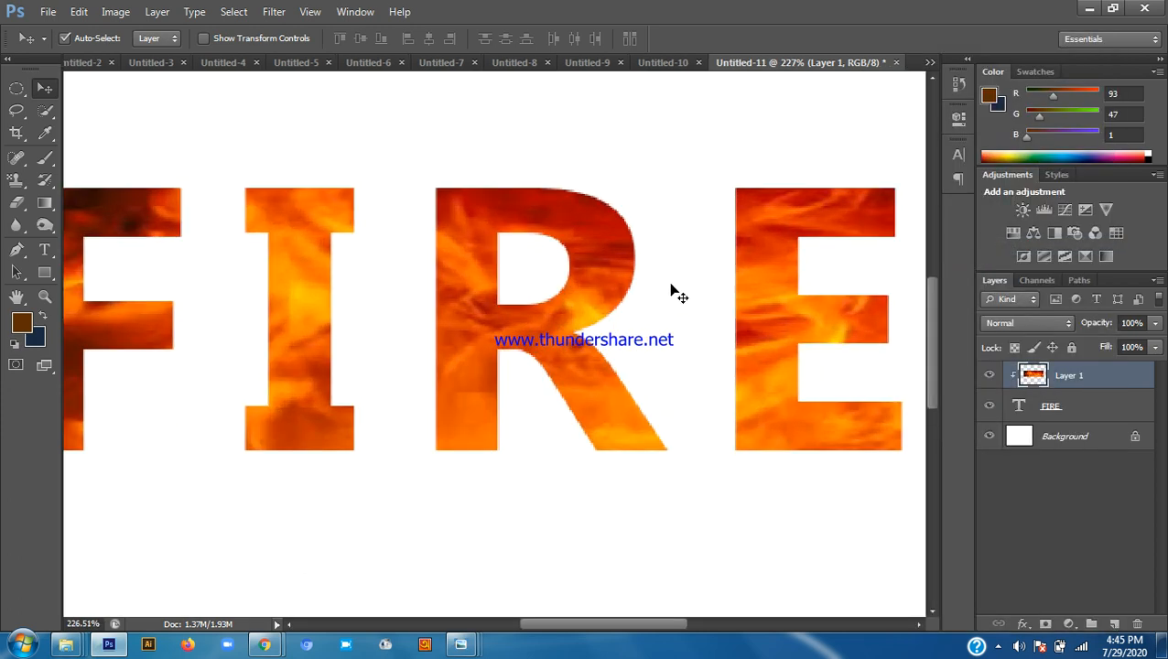
scroll(673, 295, down, 2)
drag(282, 243, 824, 449)
scroll(628, 485, down, 2)
Switch to the Google Meet tab in Chrome, check the participant list, and return to Photoshop
mouse_move(264, 644)
click(181, 535)
click(135, 14)
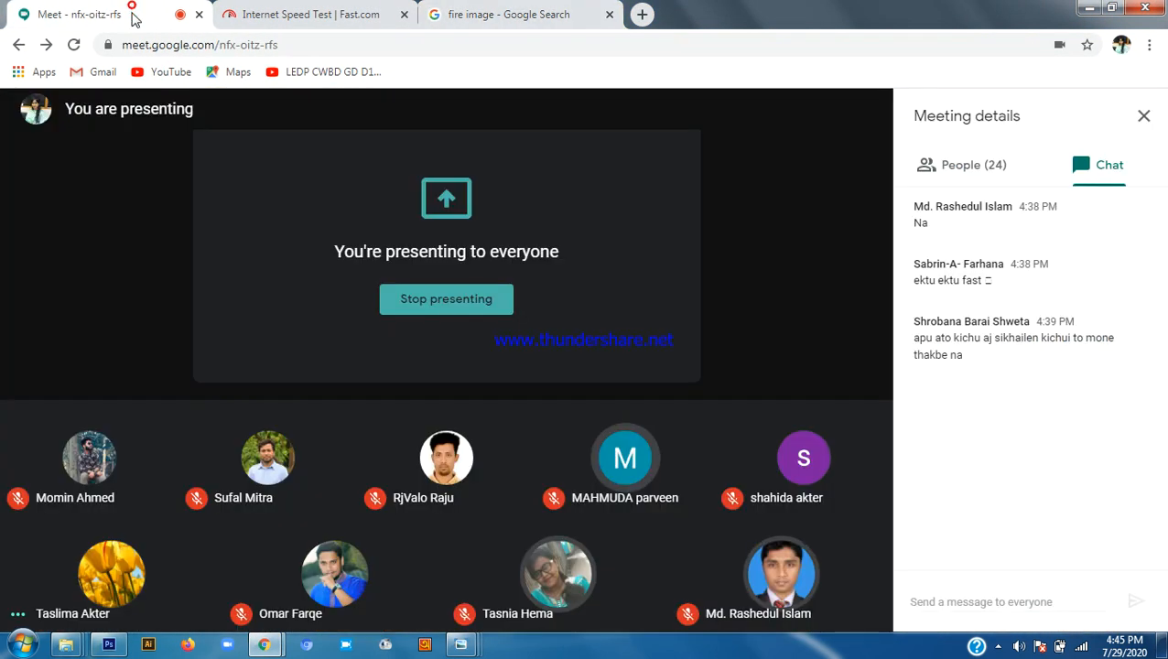
click(1005, 170)
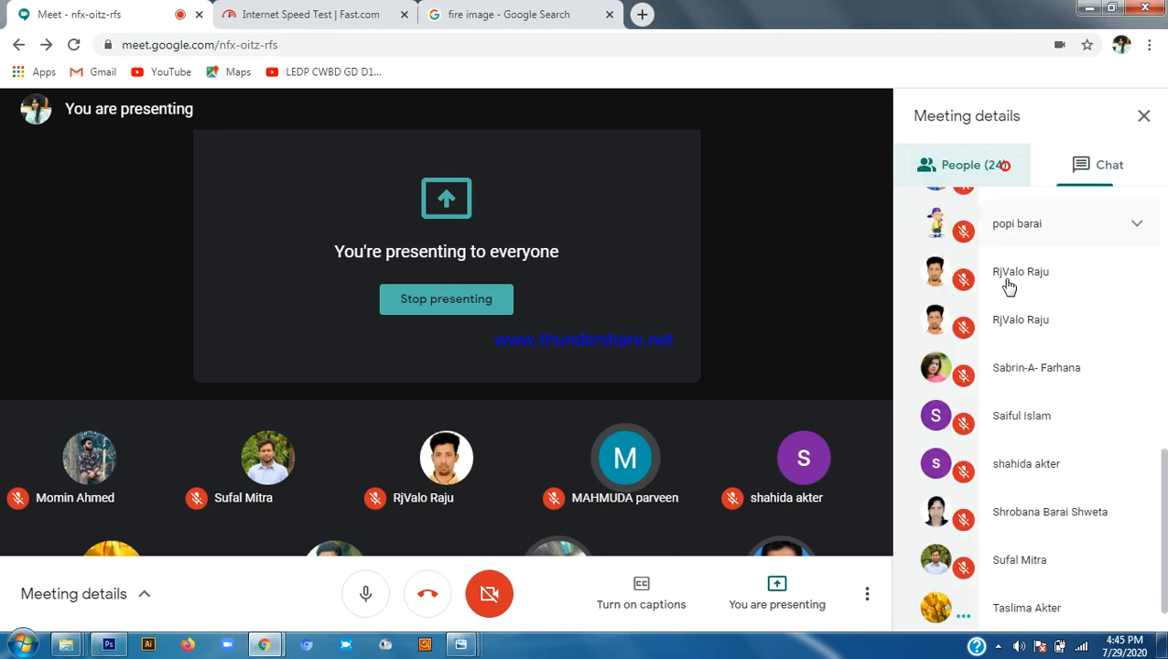
scroll(938, 287, down, 3)
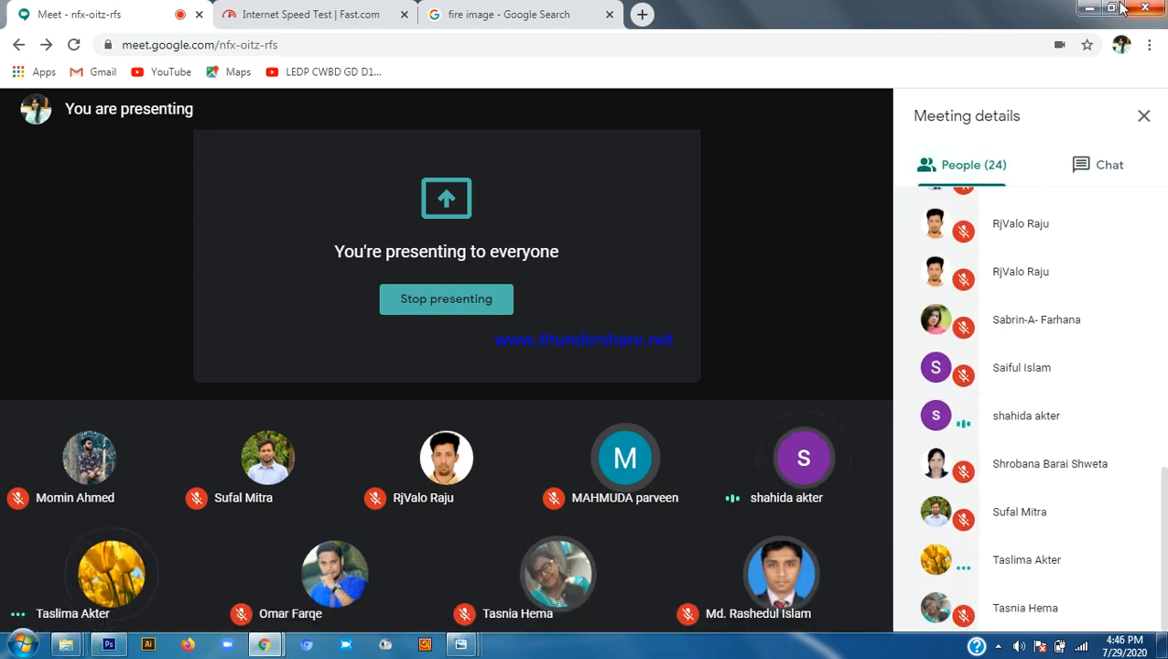
key(alt+Tab)
Try applying a clipping mask to both the flame picture and FIRE text layers, and release the clipping again
right_click(1057, 377)
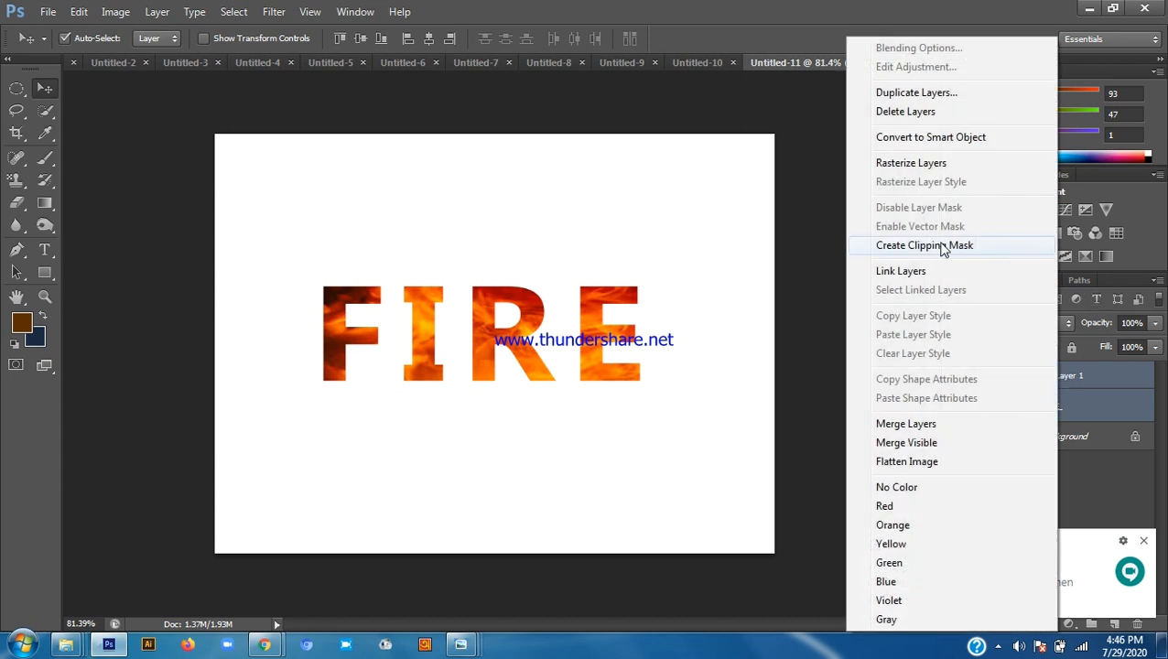
click(943, 246)
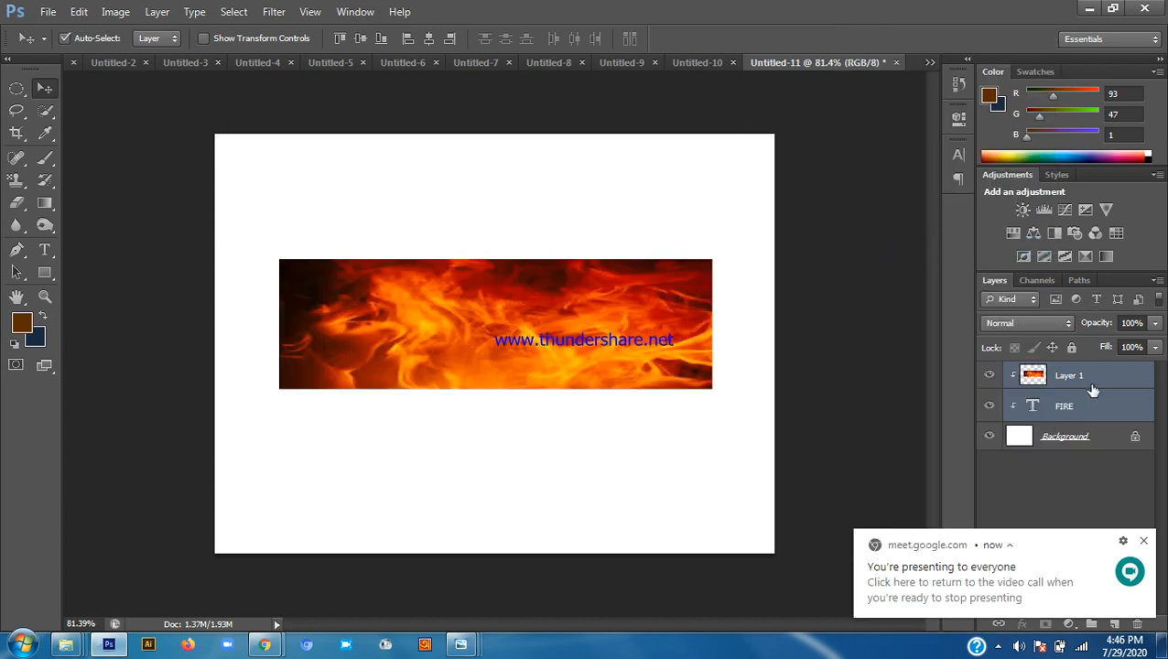
alt+click(1059, 380)
alt+click(1059, 383)
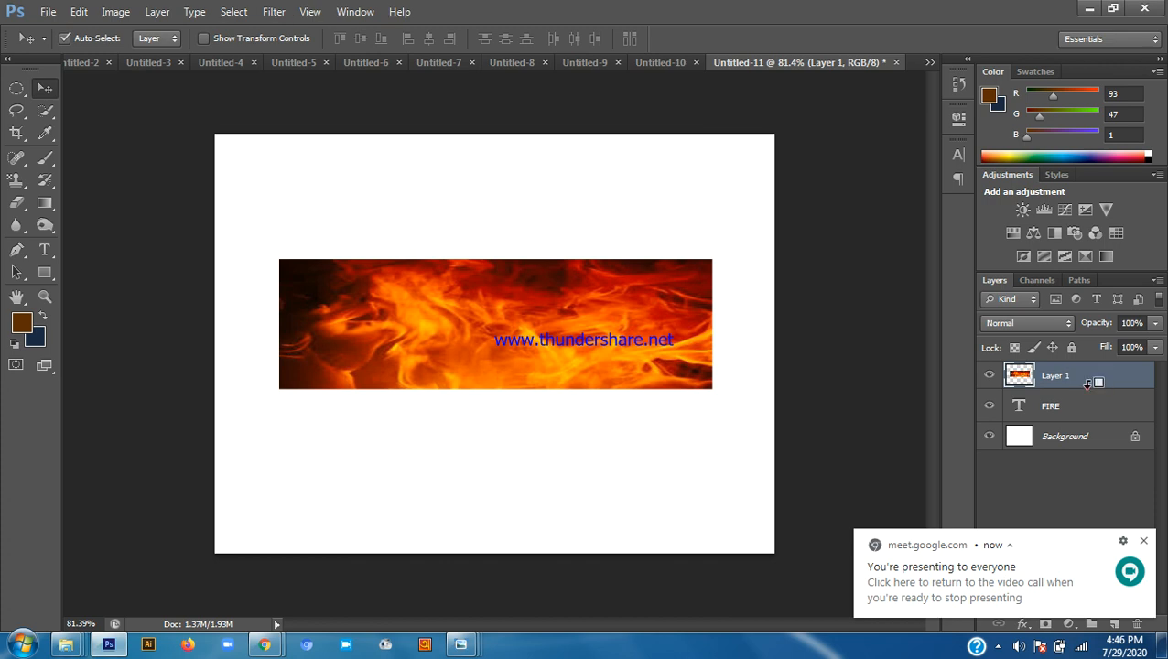
alt+click(1088, 383)
alt+click(1089, 389)
scroll(645, 348, up, 1)
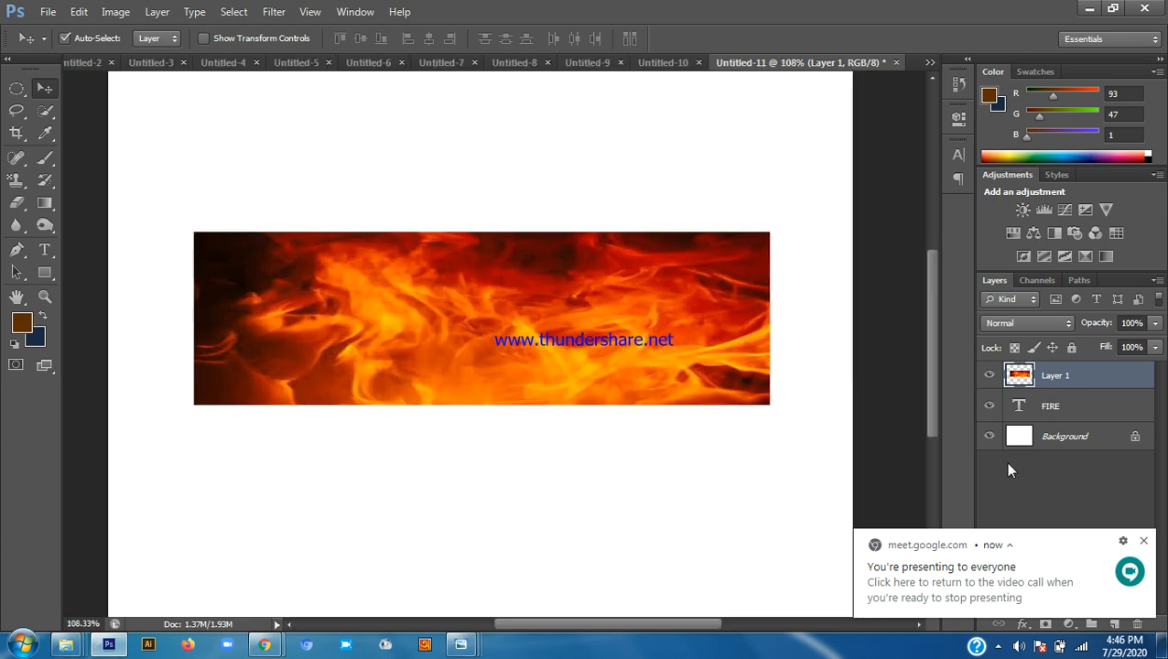
click(998, 645)
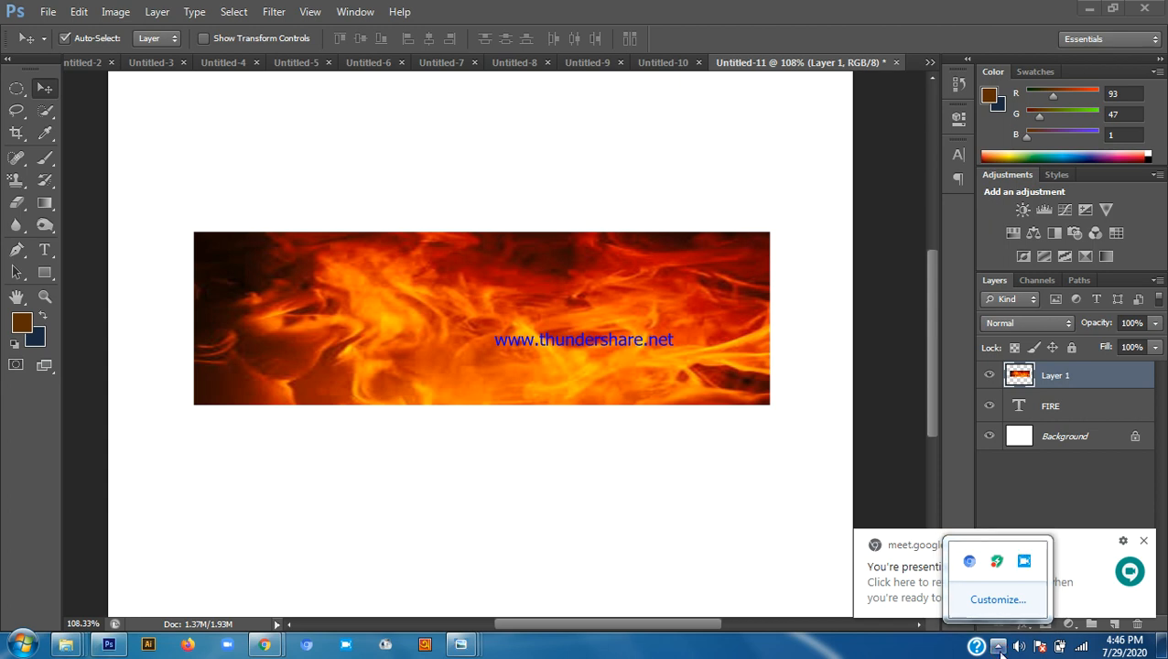
click(1000, 648)
Try clipping the flame picture layer to the FIRE text with a clipping mask, and undo it
click(1094, 373)
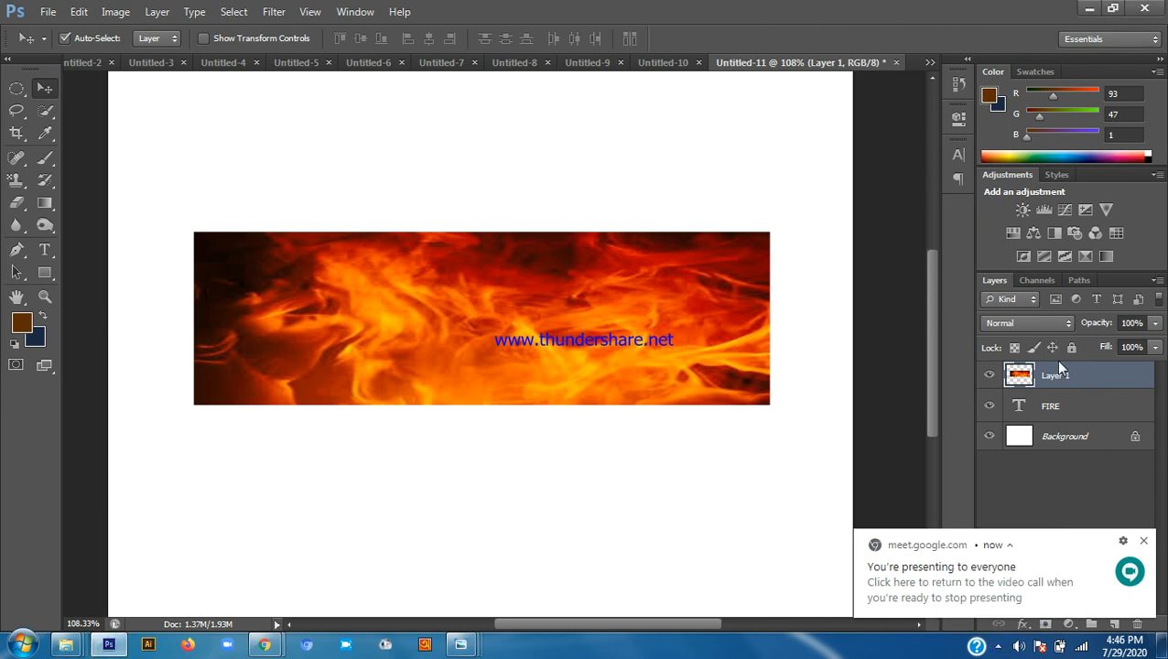
right_click(1058, 366)
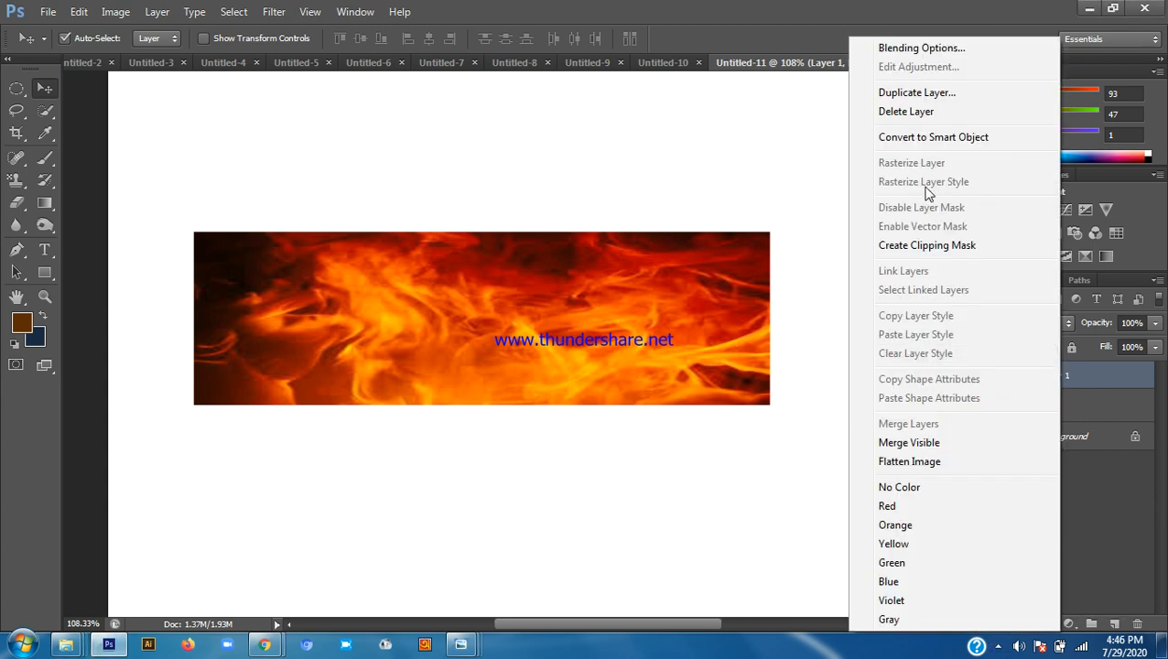
click(911, 245)
key(ctrl+z)
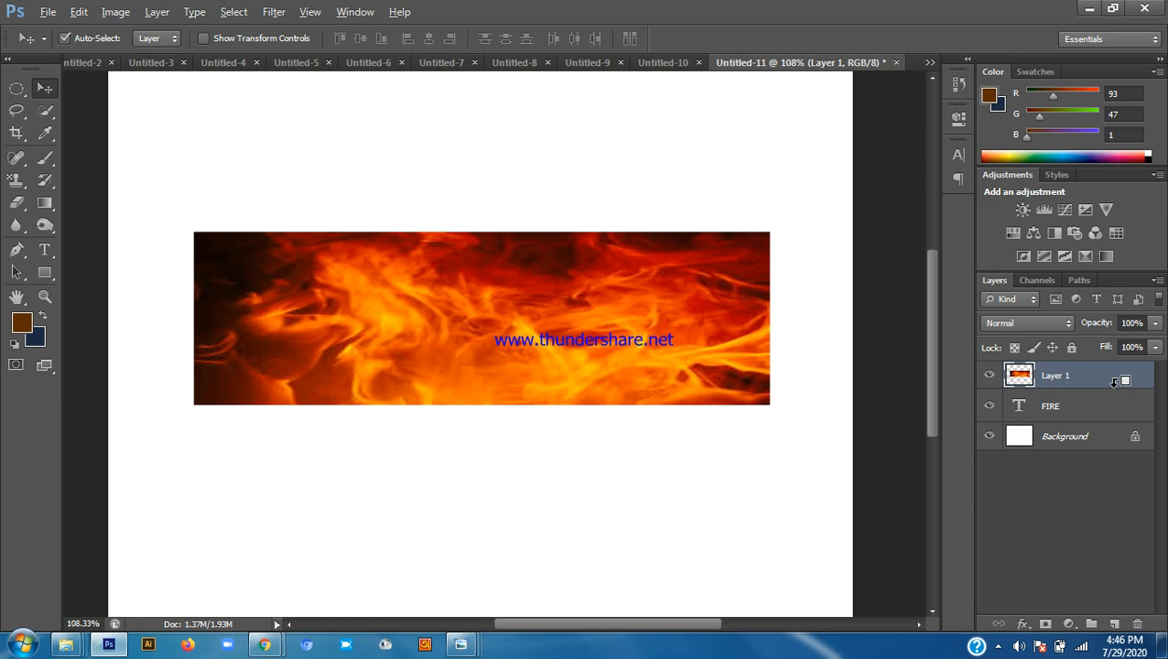
Clip the flame picture layer to the FIRE text, release it, and clip it to the text again
key(alt)
mouse_move(1125, 392)
mouse_down()
mouse_move(1130, 378)
mouse_move(1105, 404)
mouse_move(1112, 384)
mouse_up()
alt+click(1112, 387)
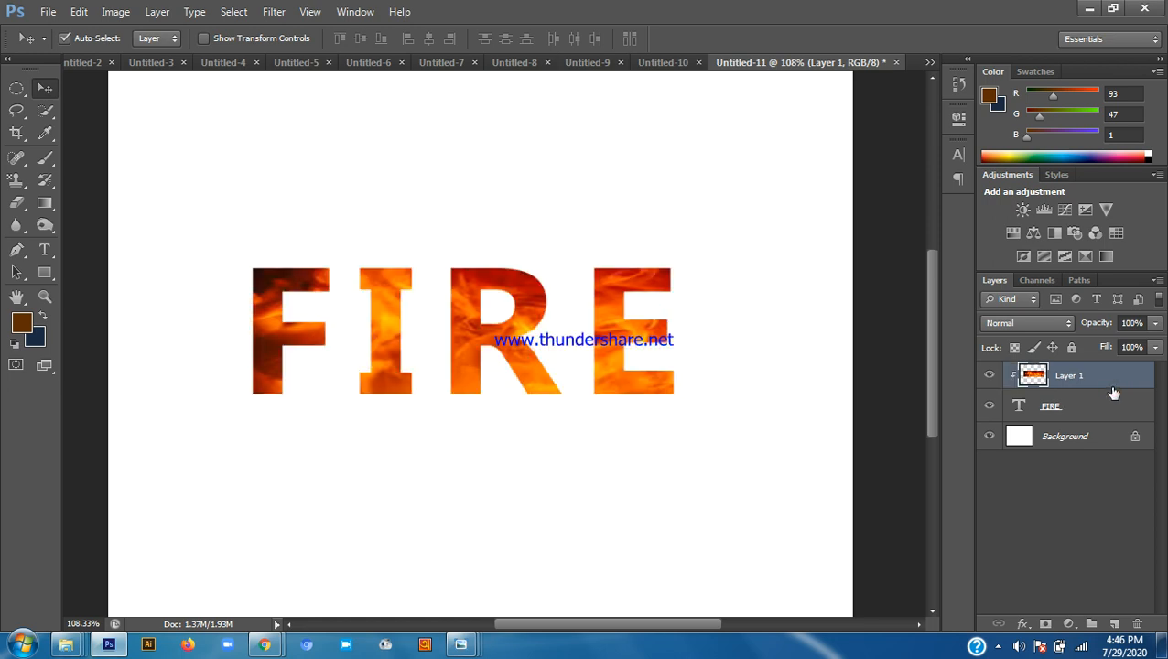
drag(1114, 393, 1124, 381)
alt+click(1123, 380)
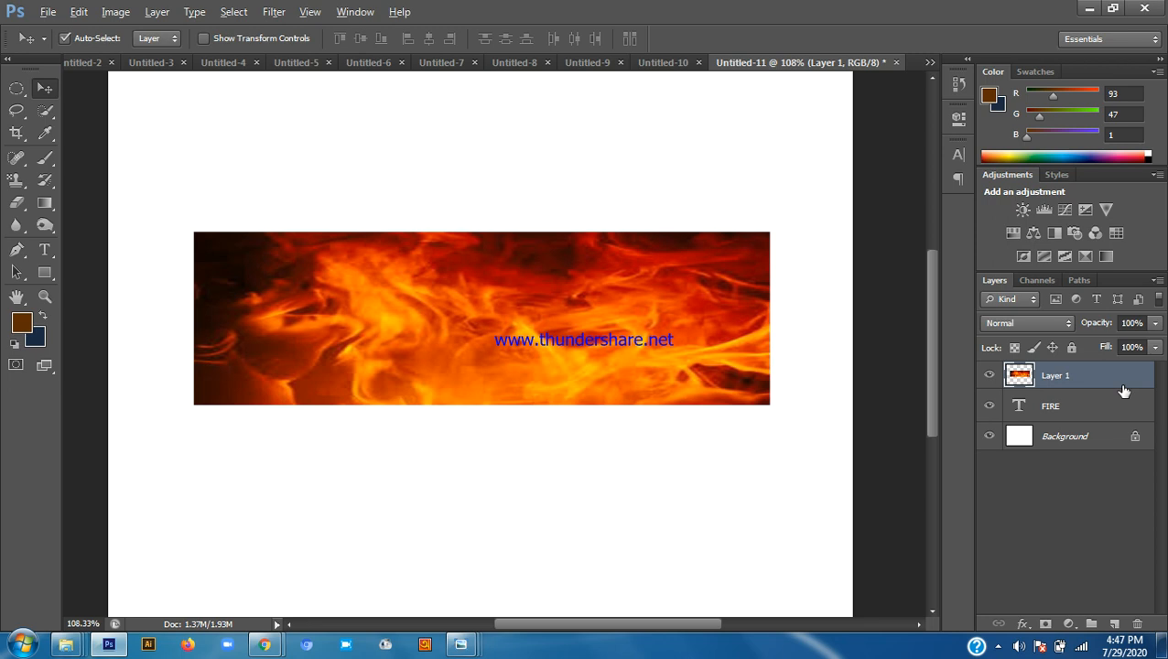
alt+click(1118, 389)
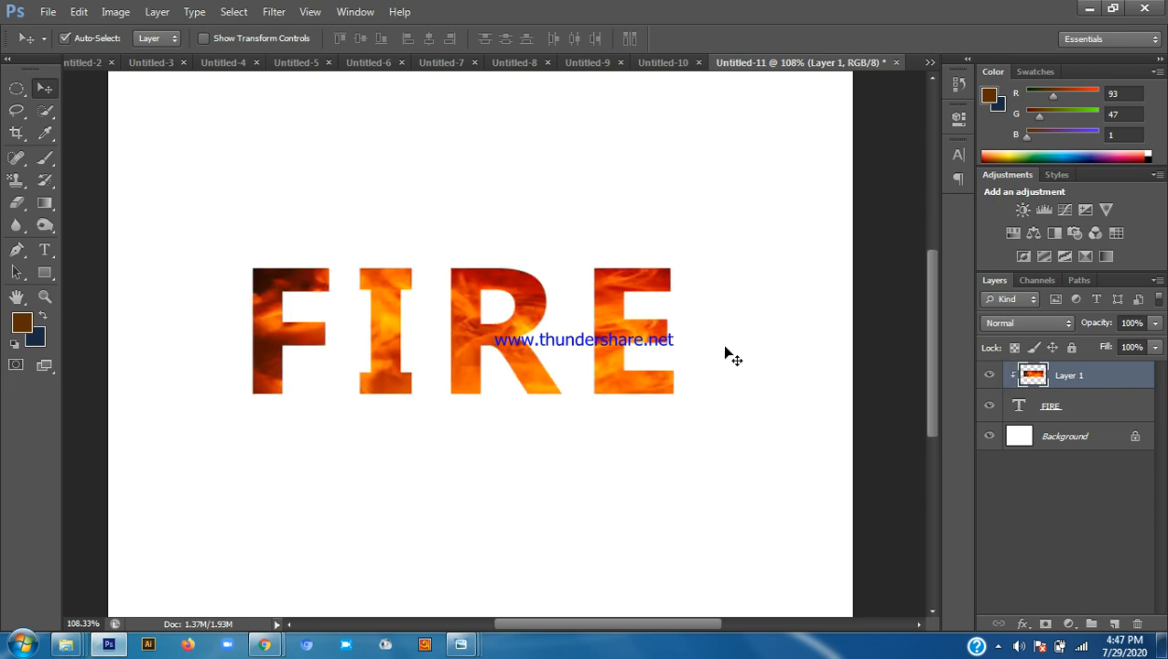
Select the flame picture and FIRE text layers together and move them to the upper-left area of the canvas
scroll(360, 304, down, 3)
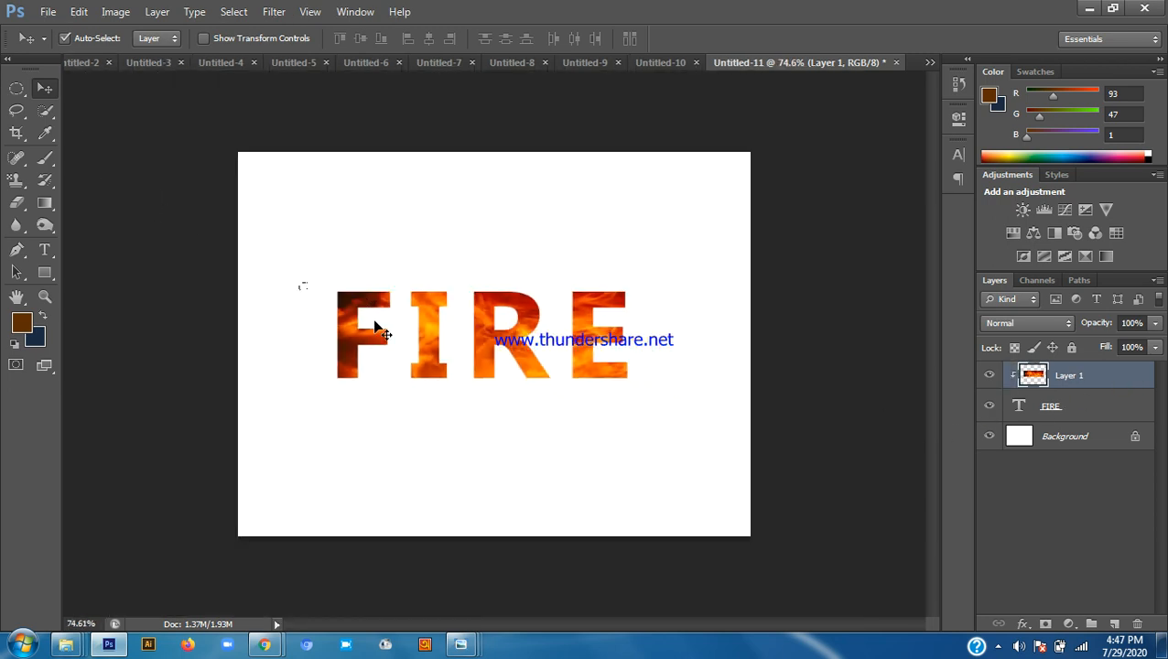
drag(298, 281, 751, 461)
drag(541, 366, 490, 255)
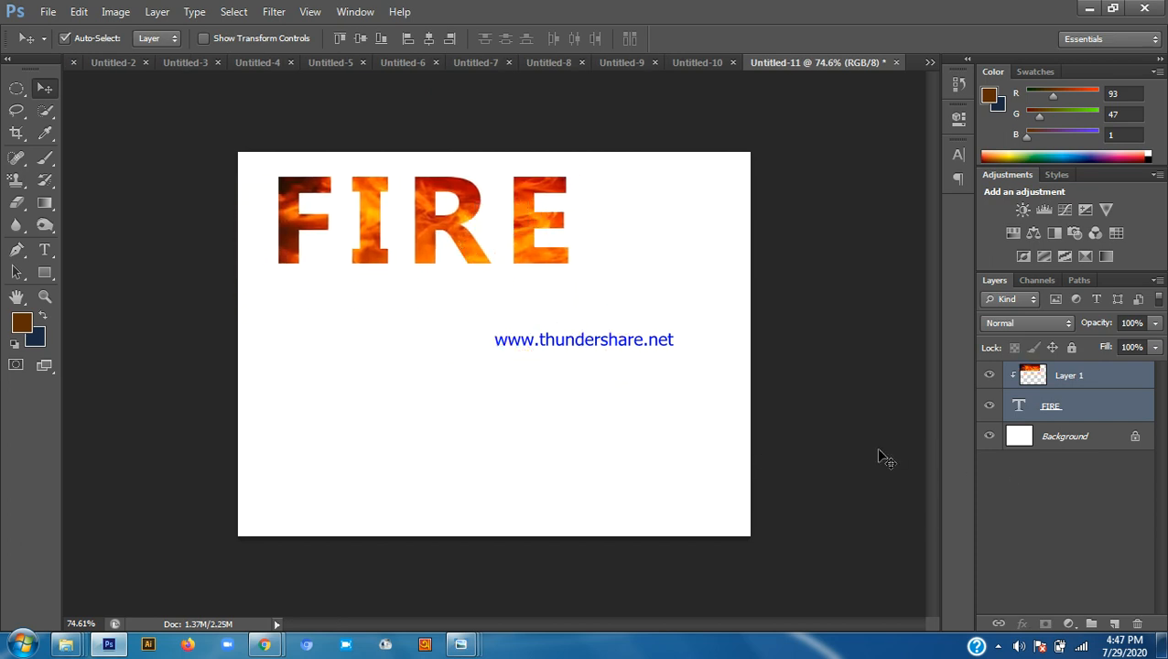
Switch to the Google Meet window in Chrome, check the chat and participant list, and return to Photoshop
mouse_move(261, 643)
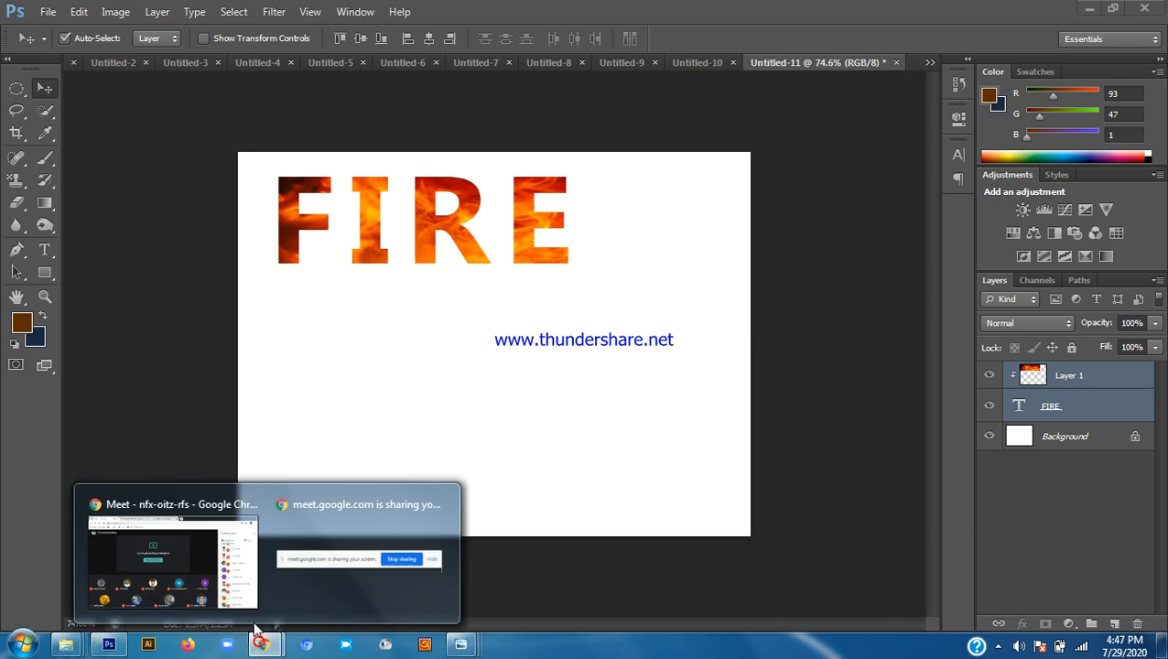
click(206, 527)
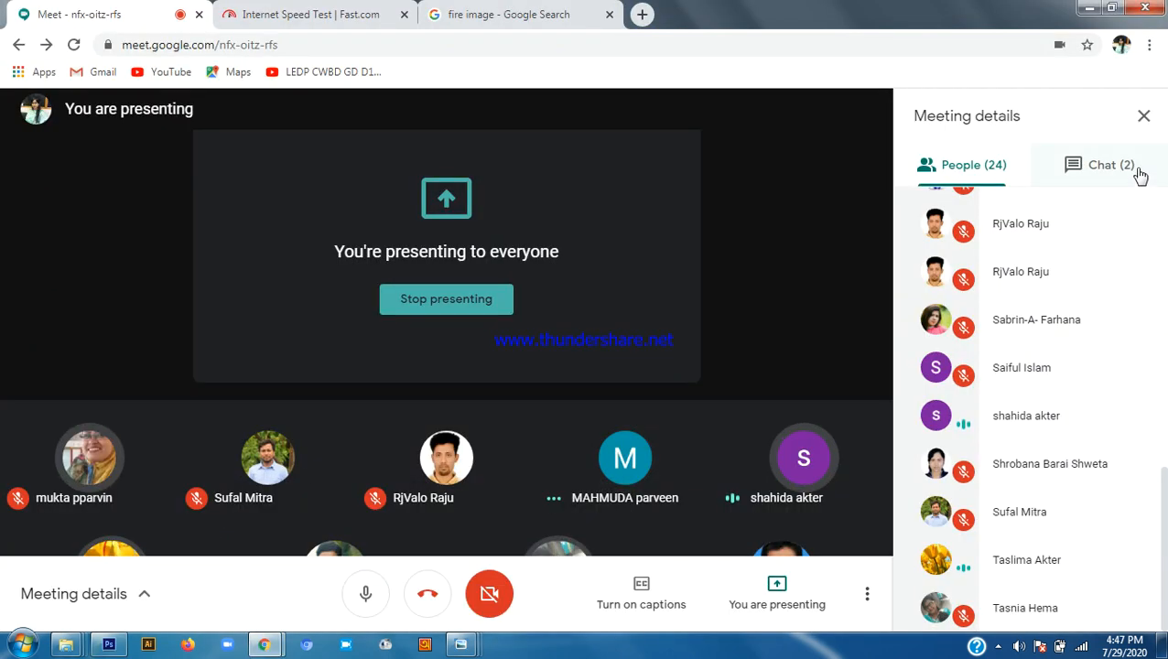
click(1139, 173)
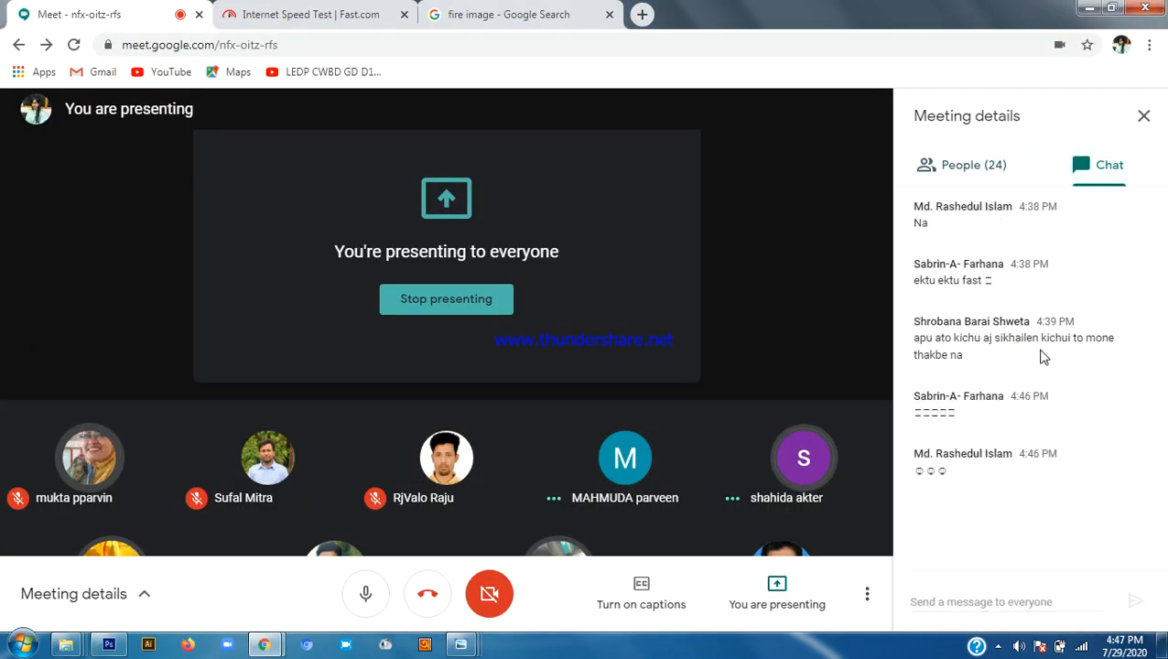
click(992, 174)
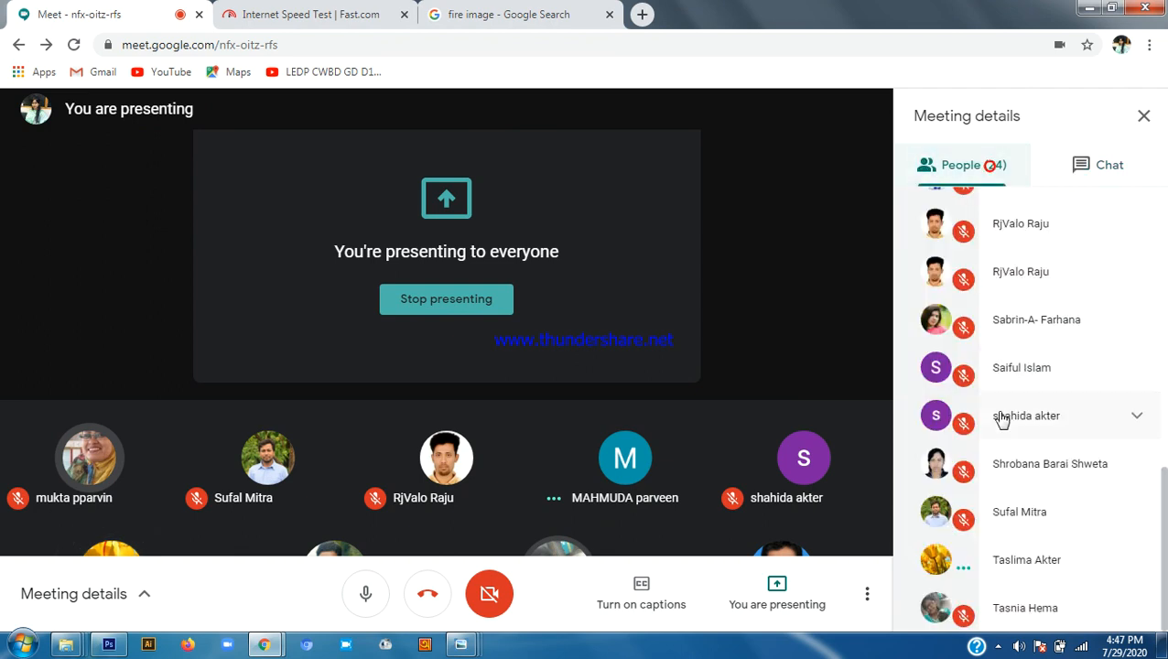
scroll(931, 416, up, 4)
click(109, 644)
scroll(473, 406, down, 1)
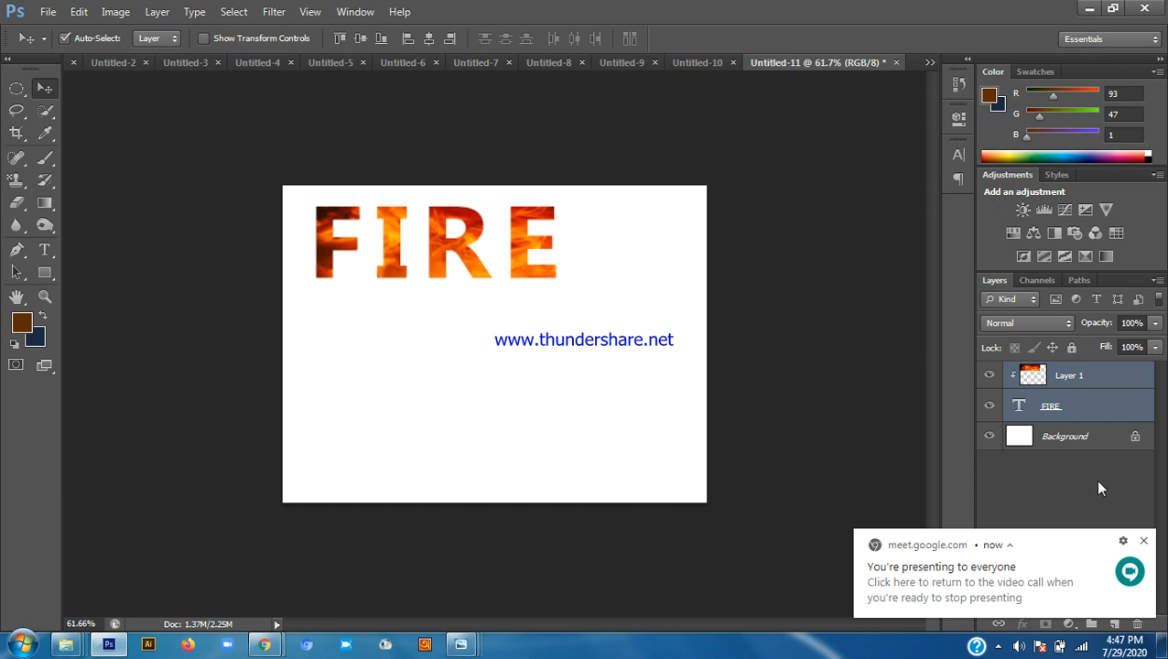
click(1144, 542)
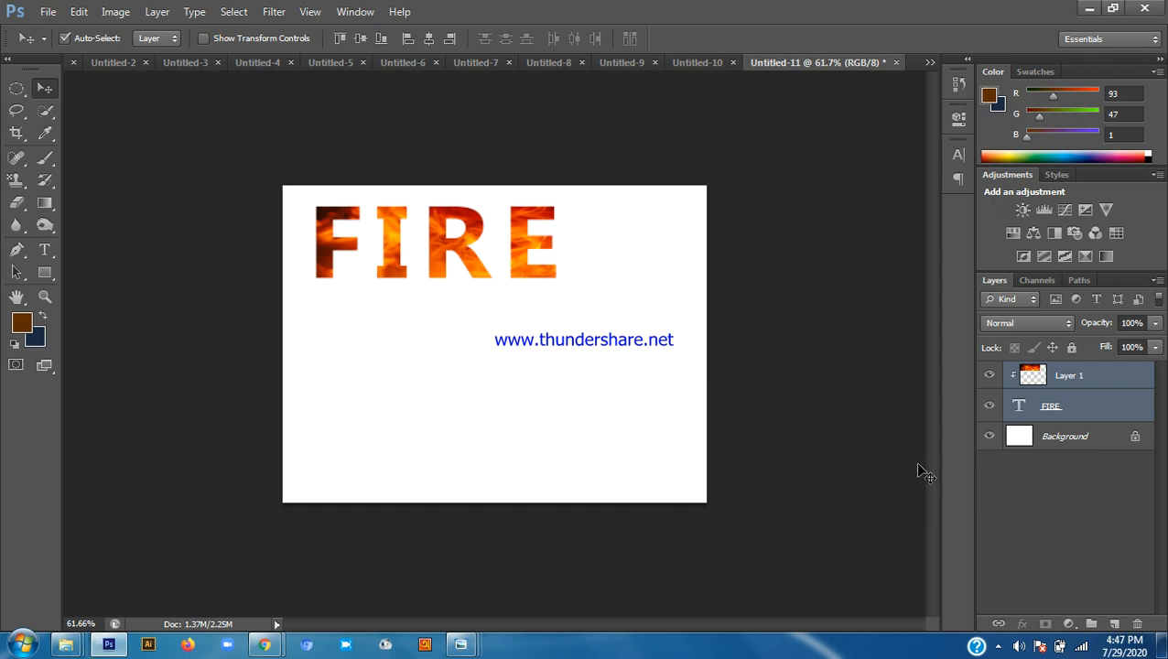
Create a new layer, draw a circular selection below the FIRE text, fill it with the brown foreground colour and deselect
click(17, 88)
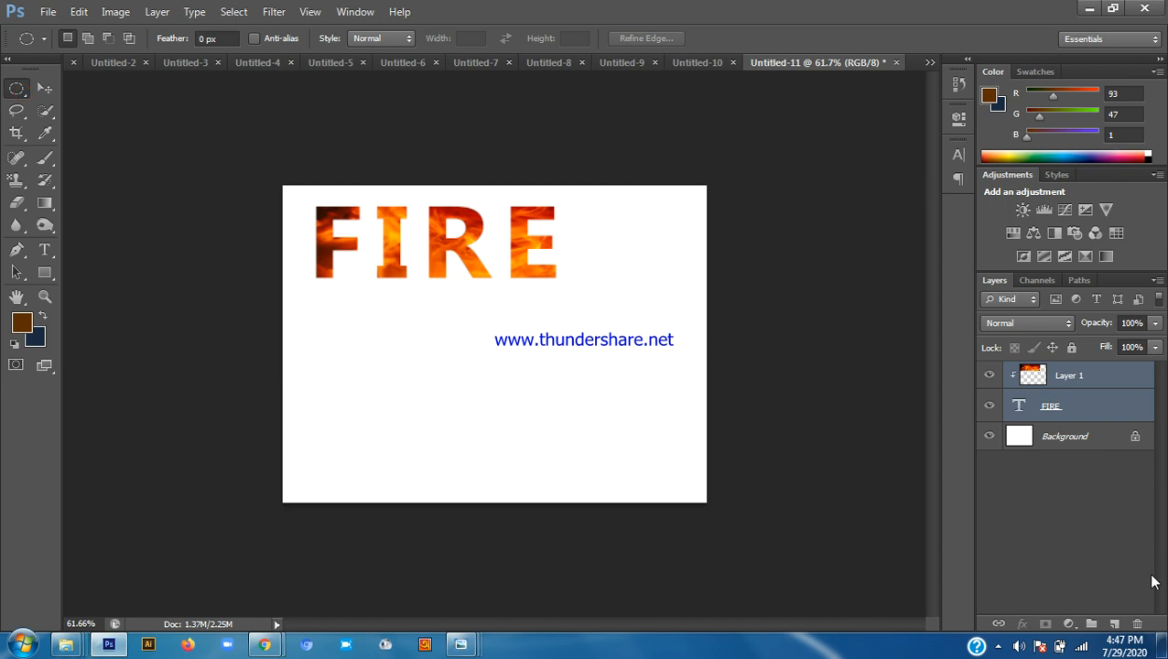
click(1114, 623)
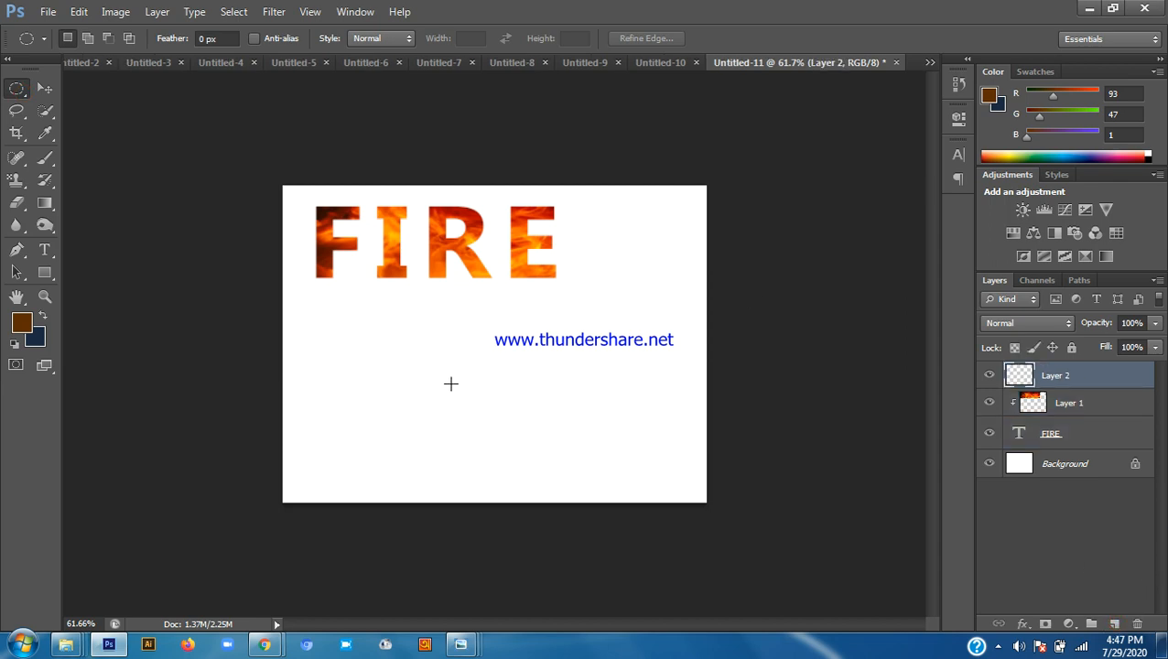
drag(459, 385, 512, 439)
key(alt+BackSpace)
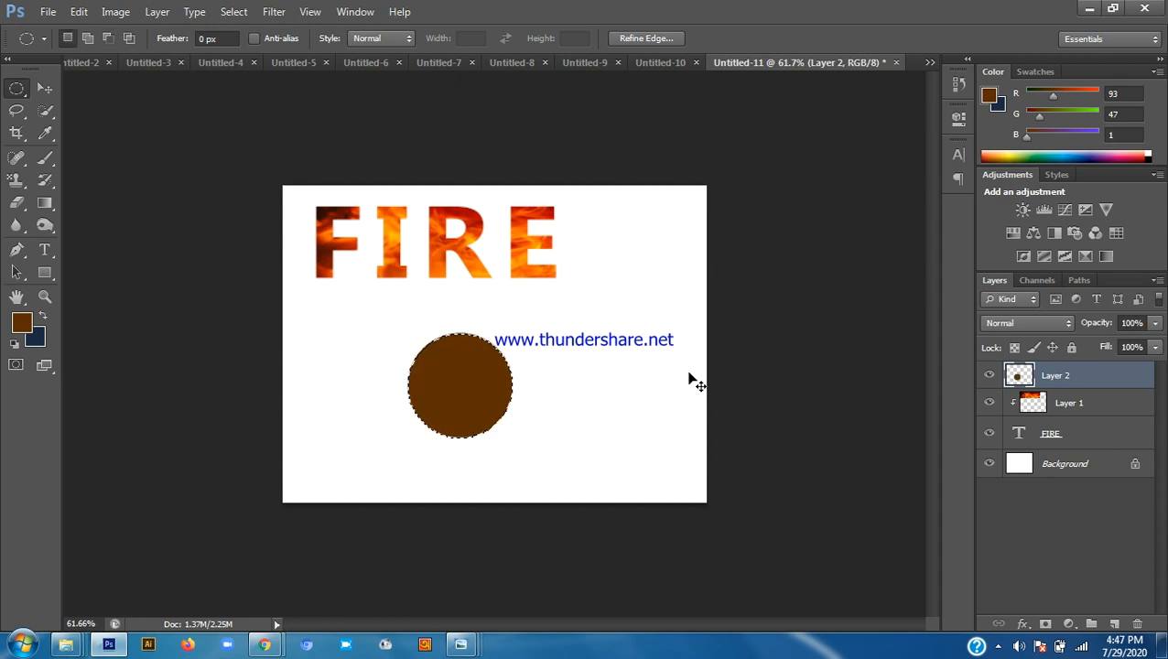
key(ctrl+d)
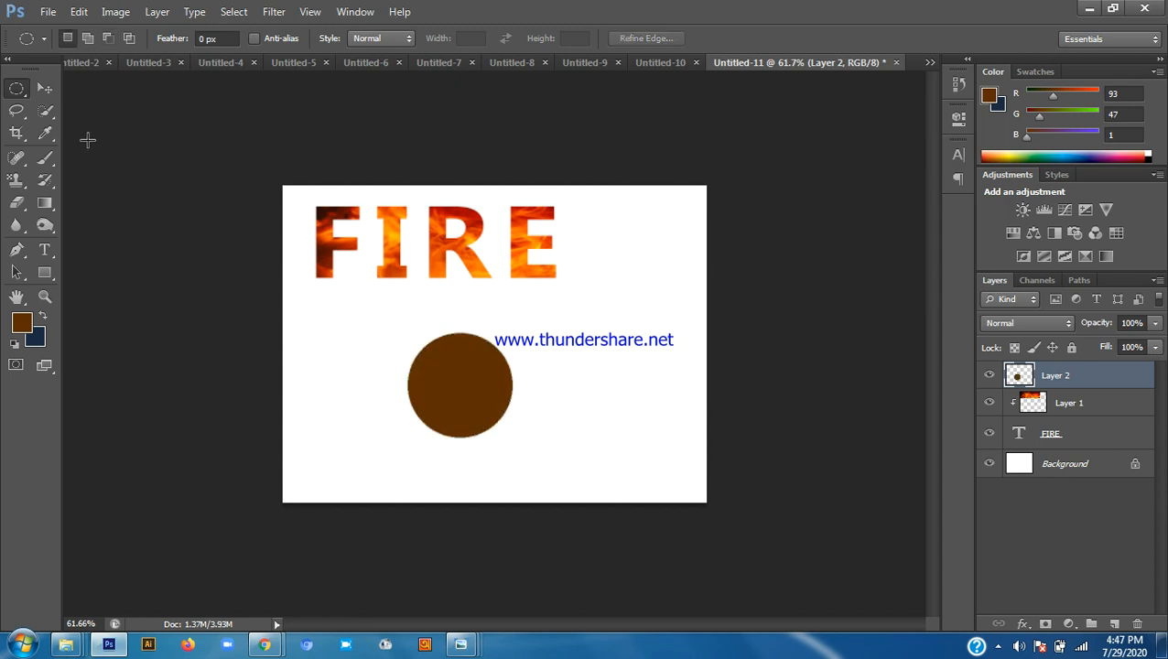
Switch to the File Explorer window and open the Class_02 folder inside LEDP
click(44, 88)
click(1083, 11)
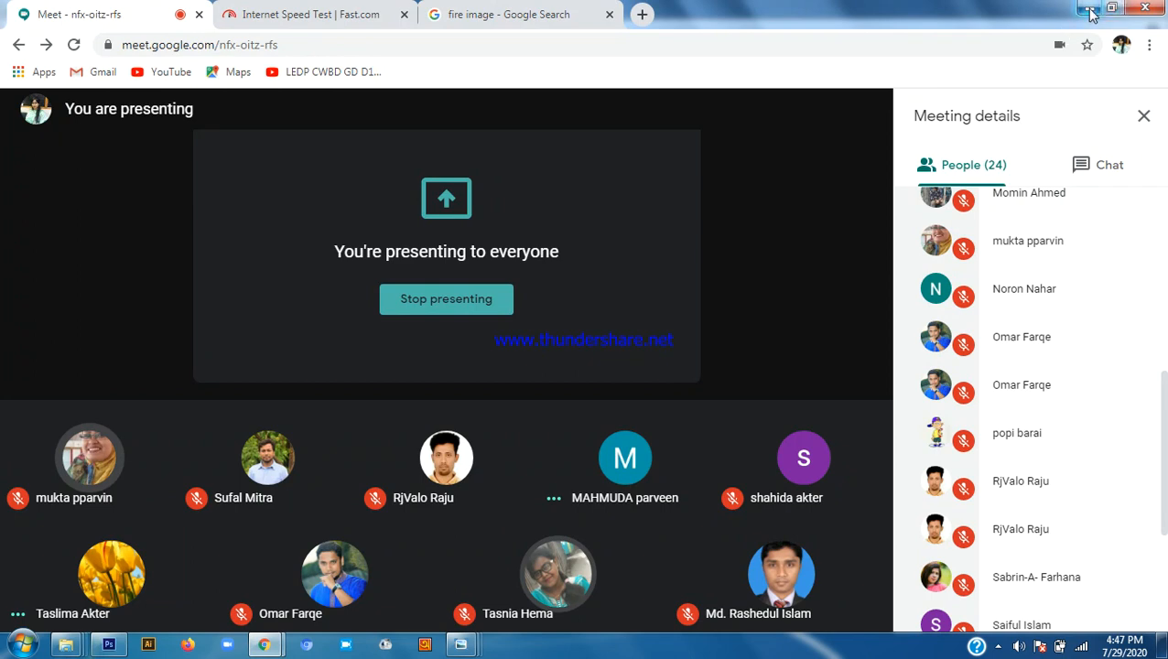
click(1088, 11)
key(alt+F4)
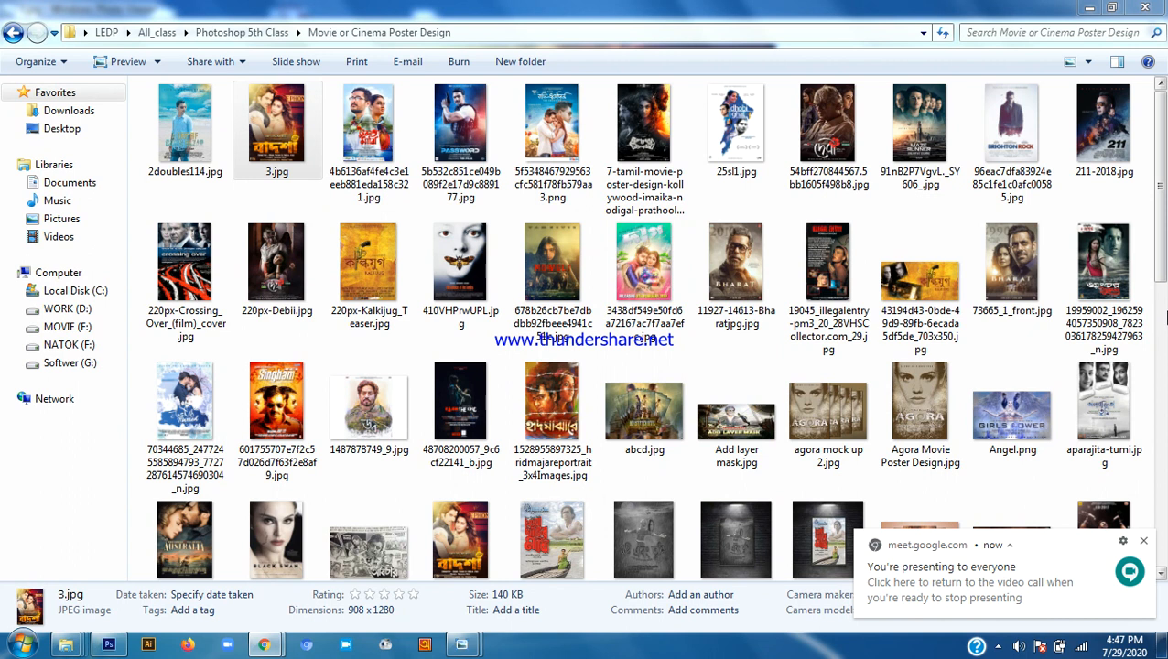
drag(1163, 257, 1164, 443)
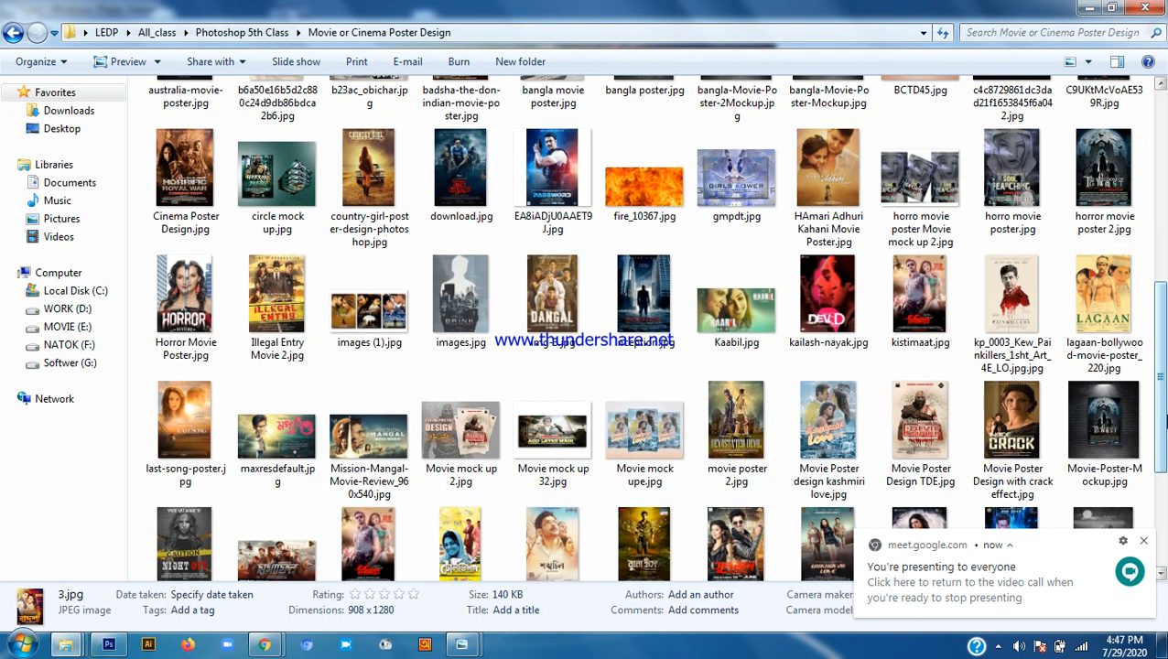
click(13, 32)
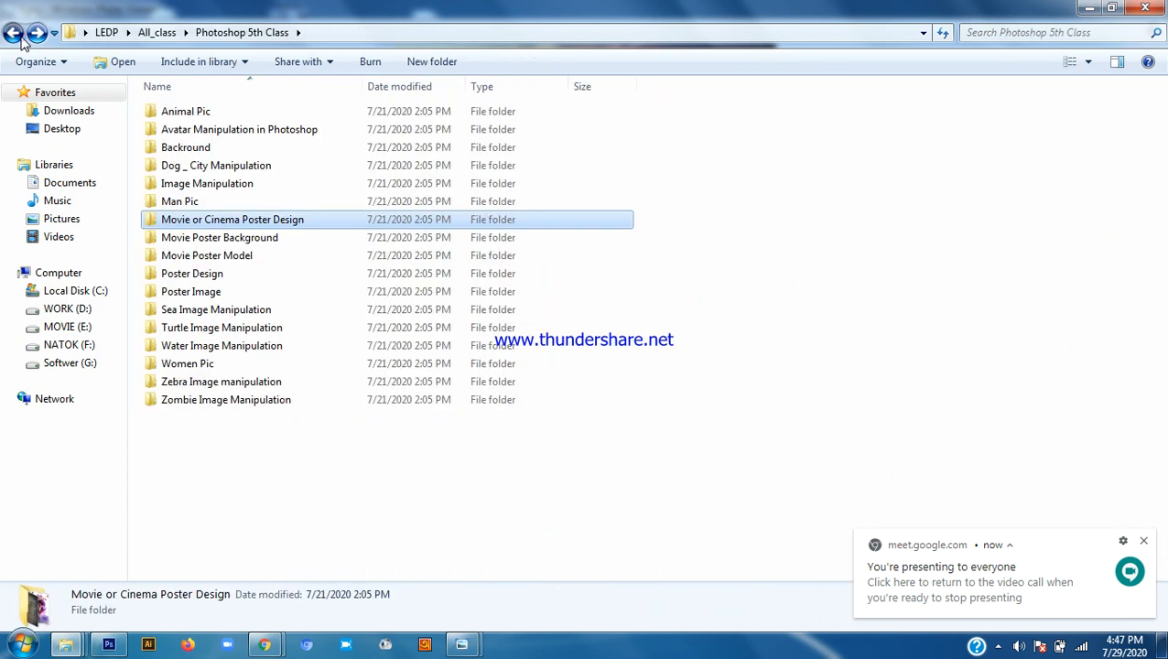
click(13, 32)
click(13, 32)
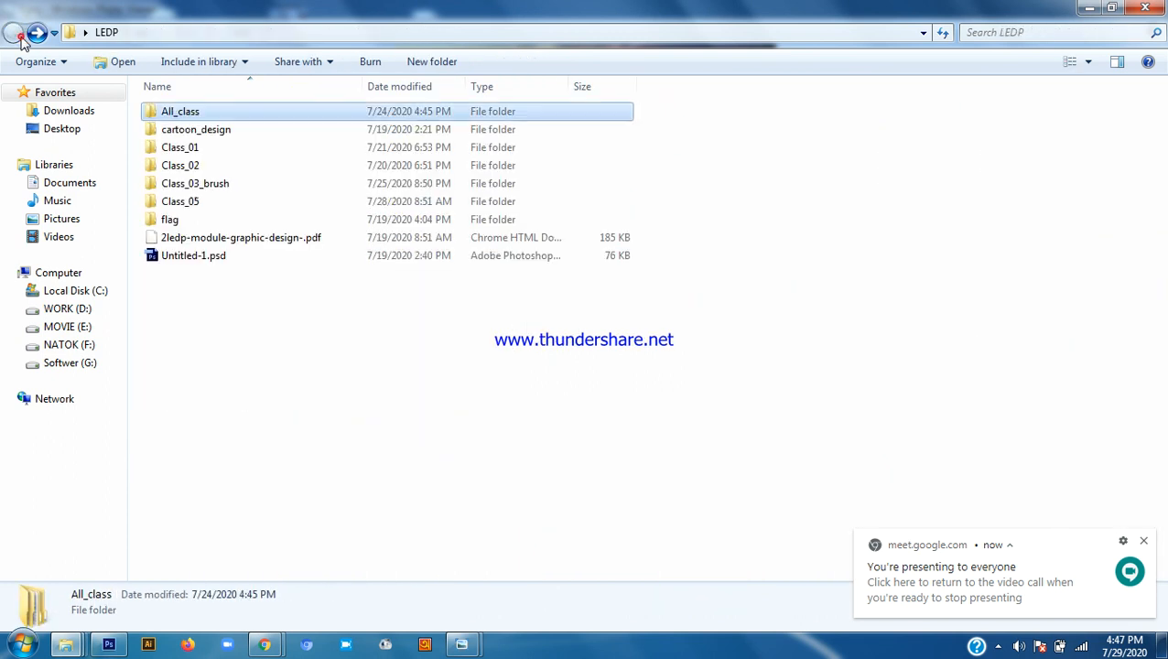
double_click(202, 165)
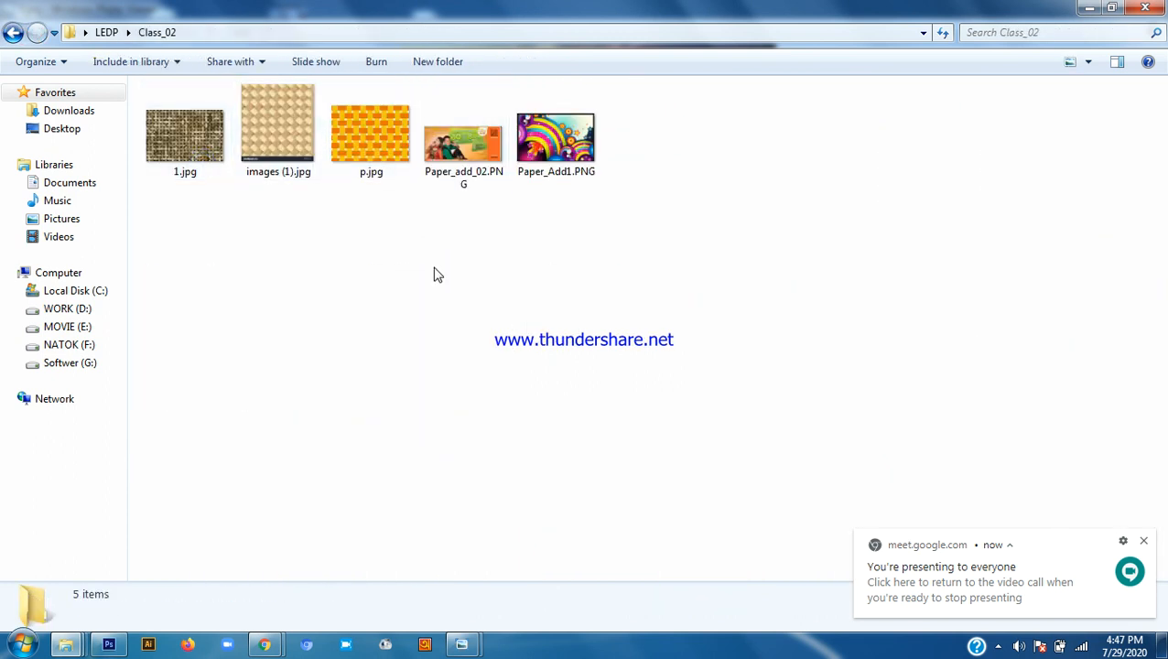
Place Paper_add_02.PNG over the brown circle, scaled to 106.47% width and 134.80% height, and commit the placement
drag(473, 169, 496, 458)
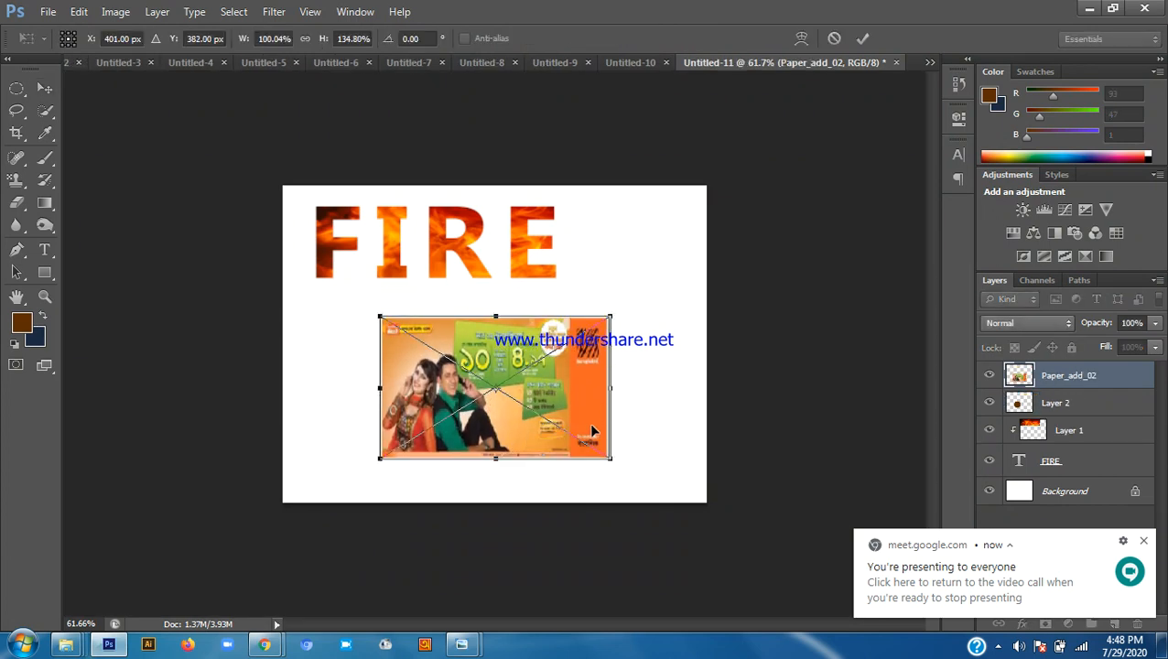
drag(613, 398, 626, 397)
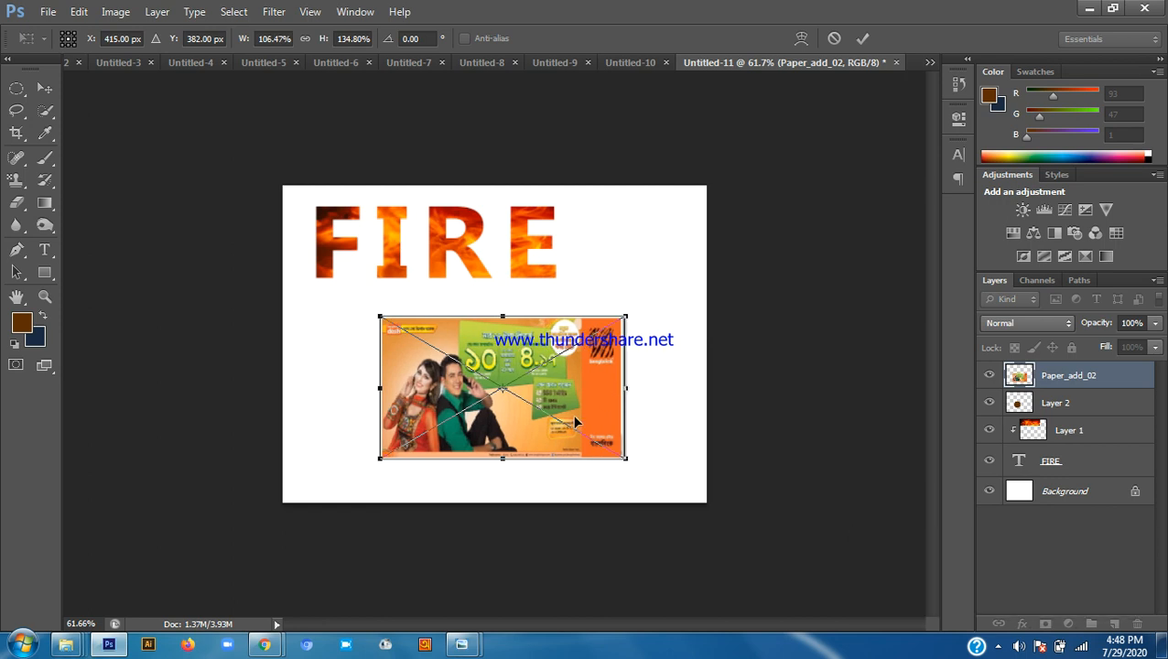
key(Return)
key(ctrl+plus)
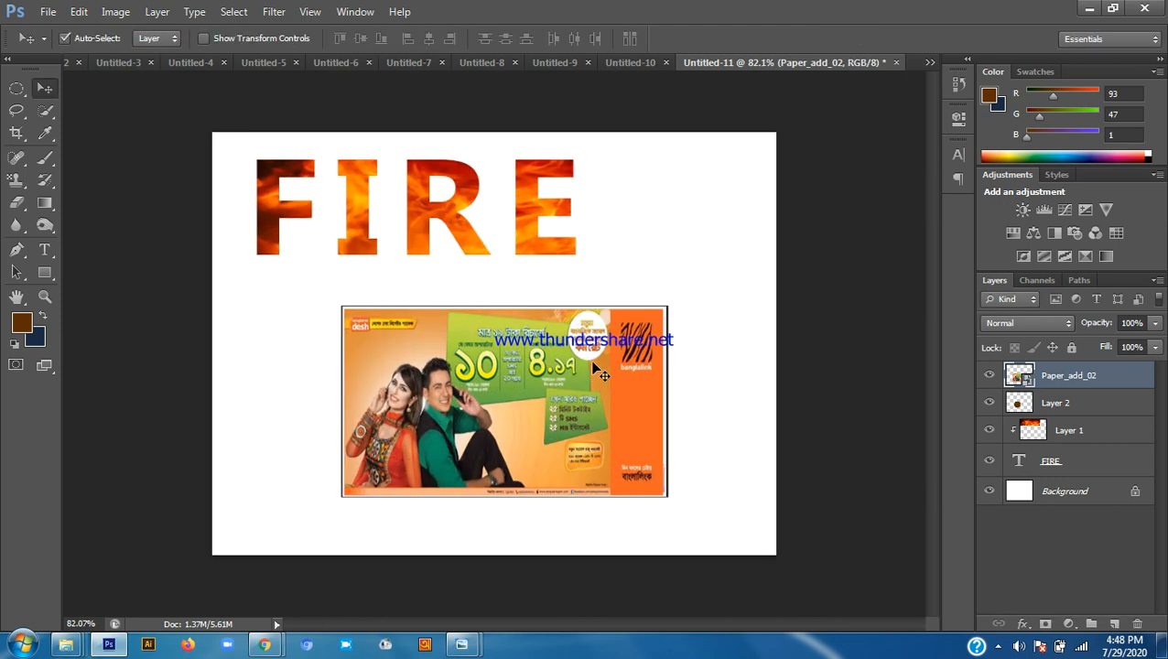
Clip the Paper_add_02 layer to the brown circle layer with a clipping mask
click(1071, 408)
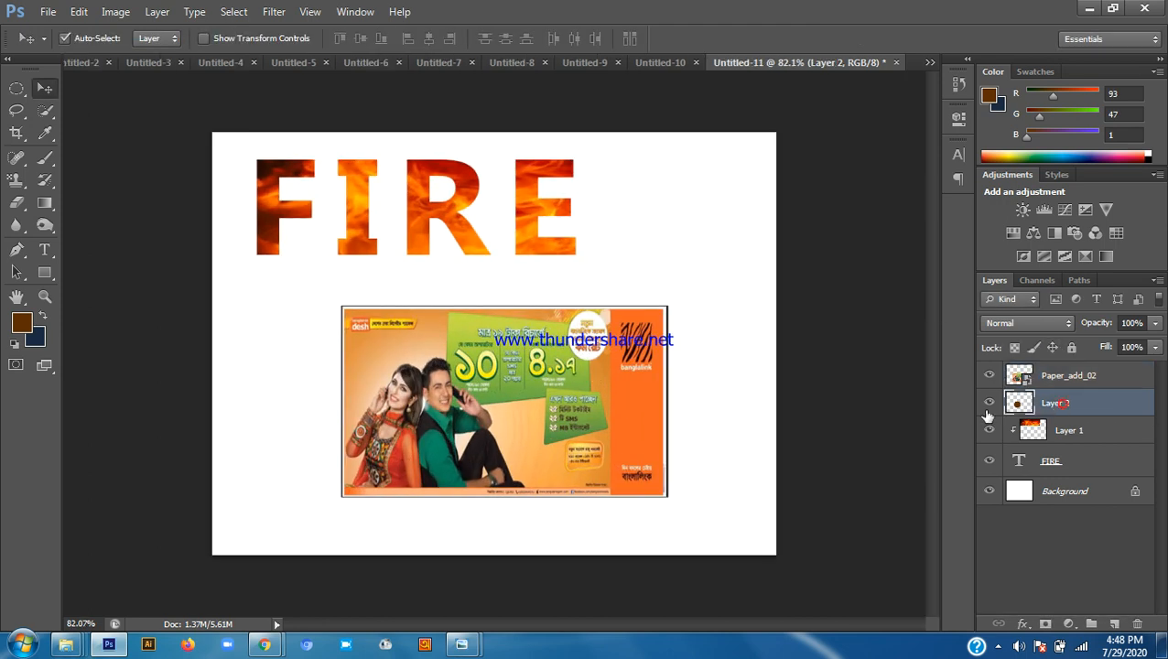
click(988, 376)
click(989, 376)
right_click(1088, 377)
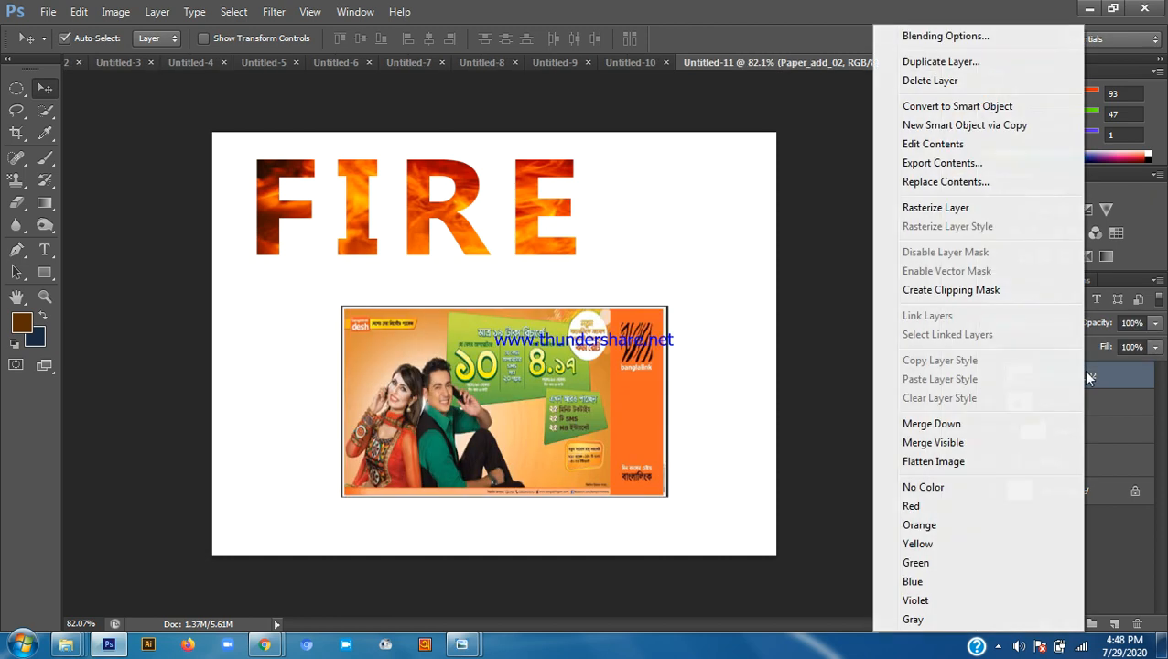
click(952, 291)
scroll(591, 357, up, 5)
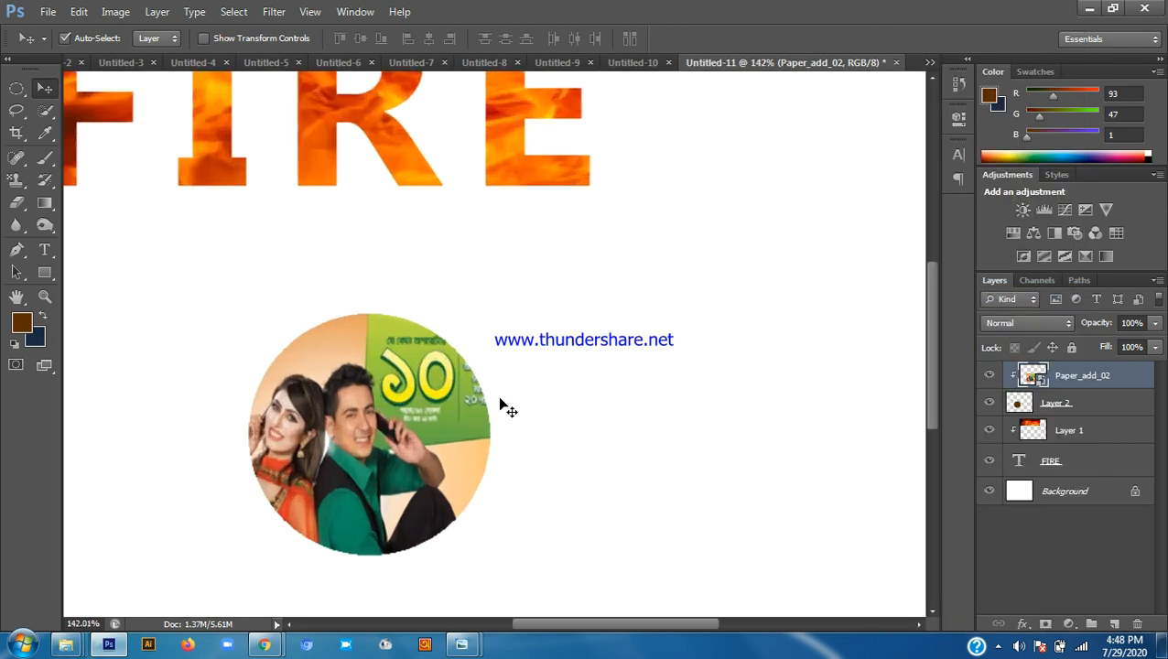
scroll(440, 422, down, 2)
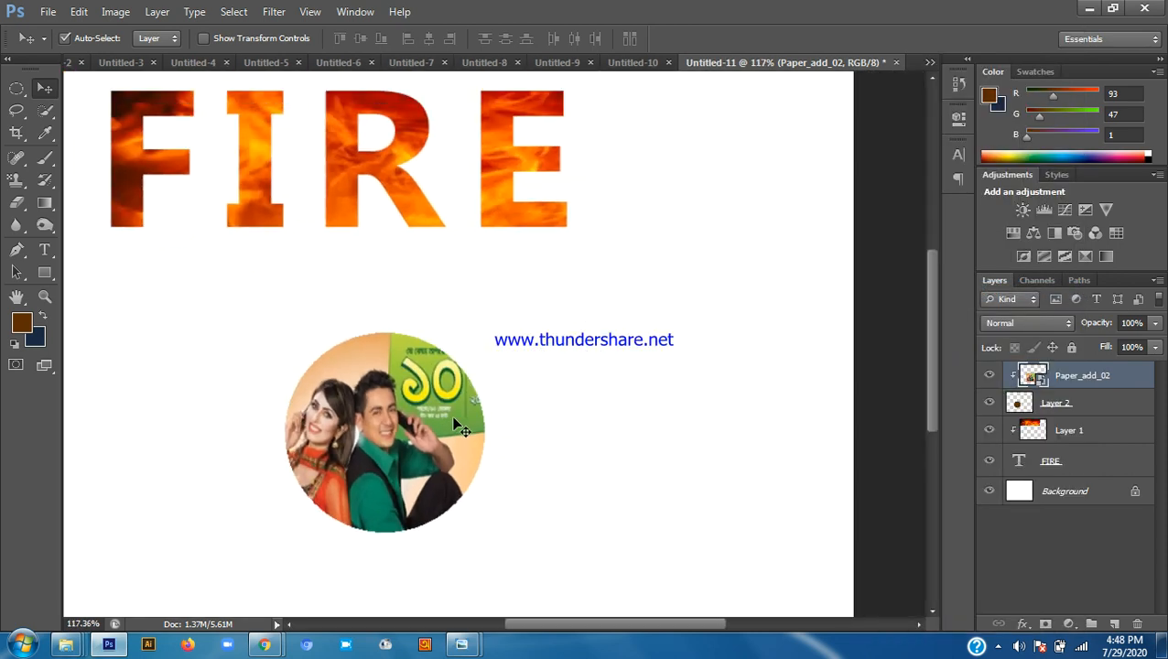
right_click(1083, 377)
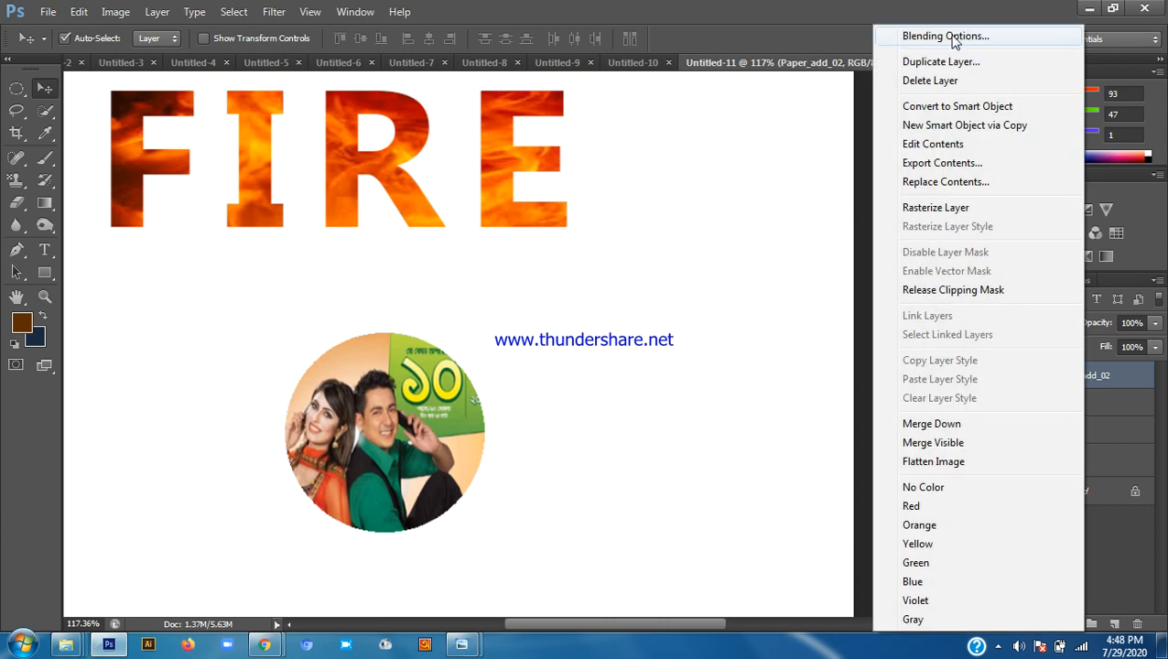
click(901, 39)
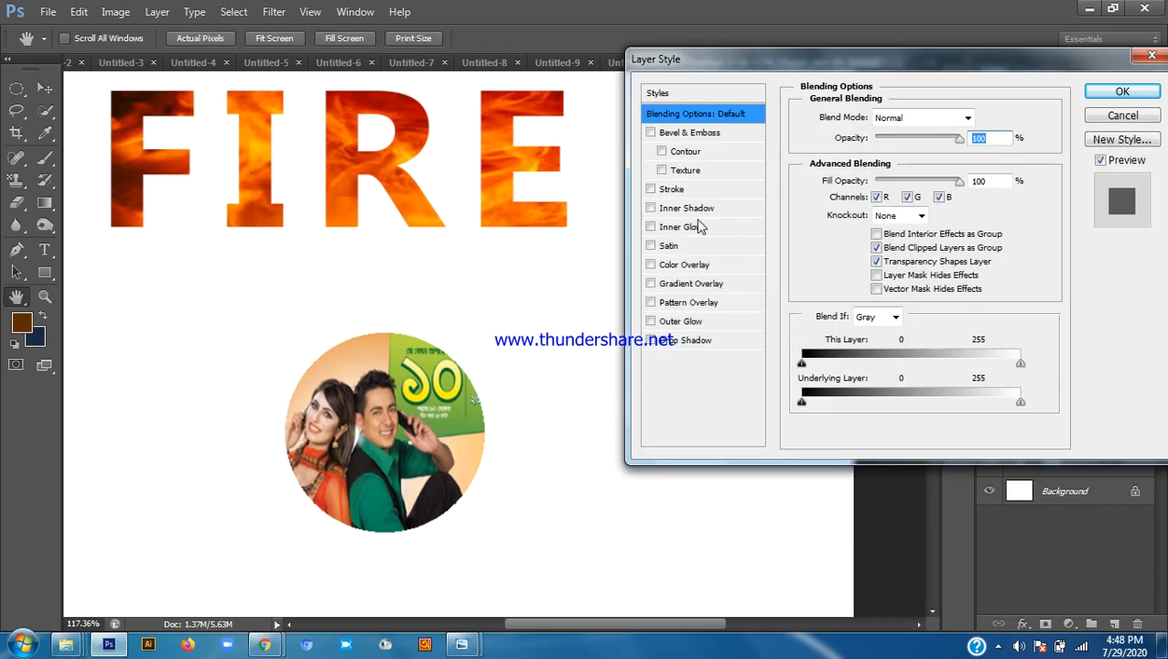
click(682, 194)
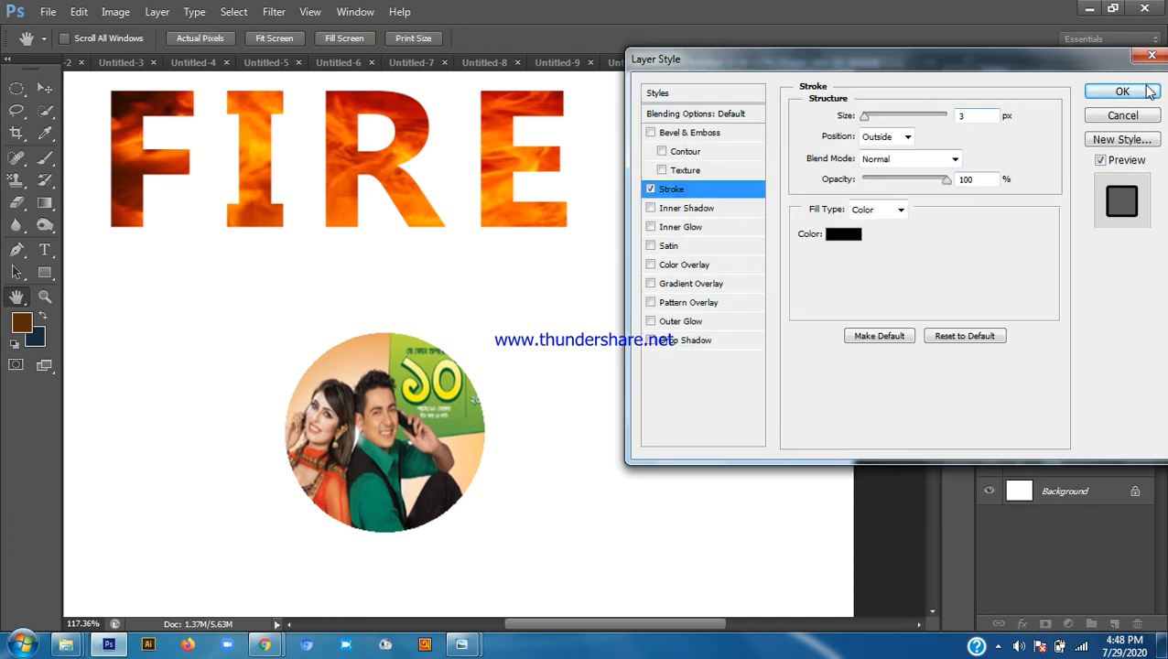
click(1123, 116)
right_click(1078, 404)
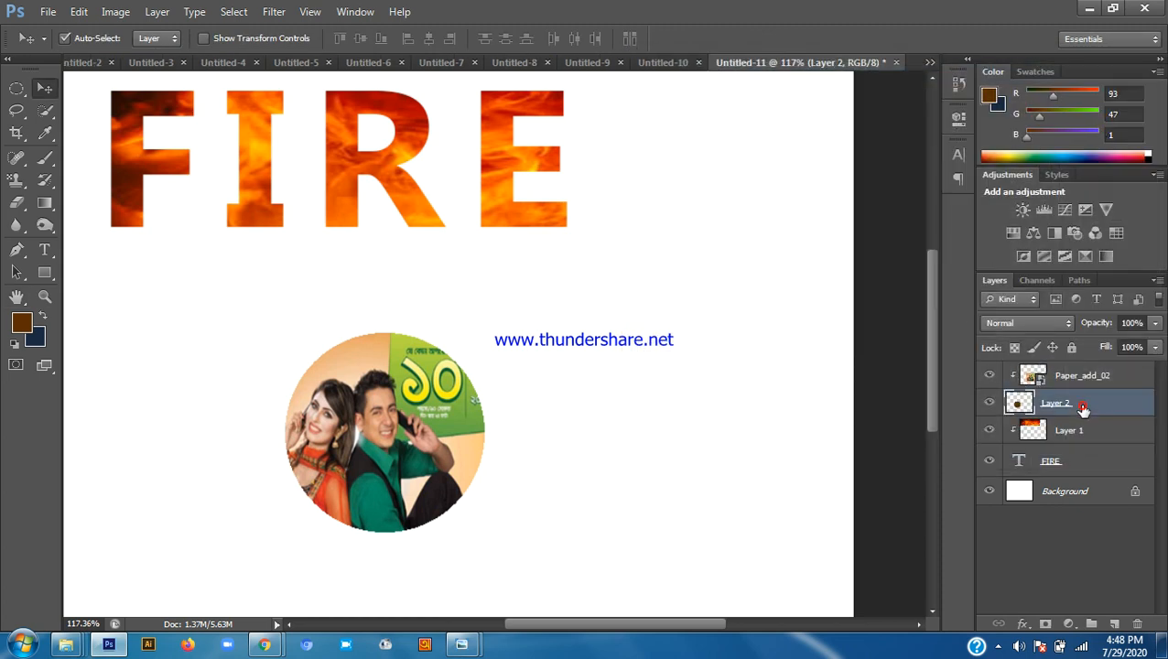
click(929, 50)
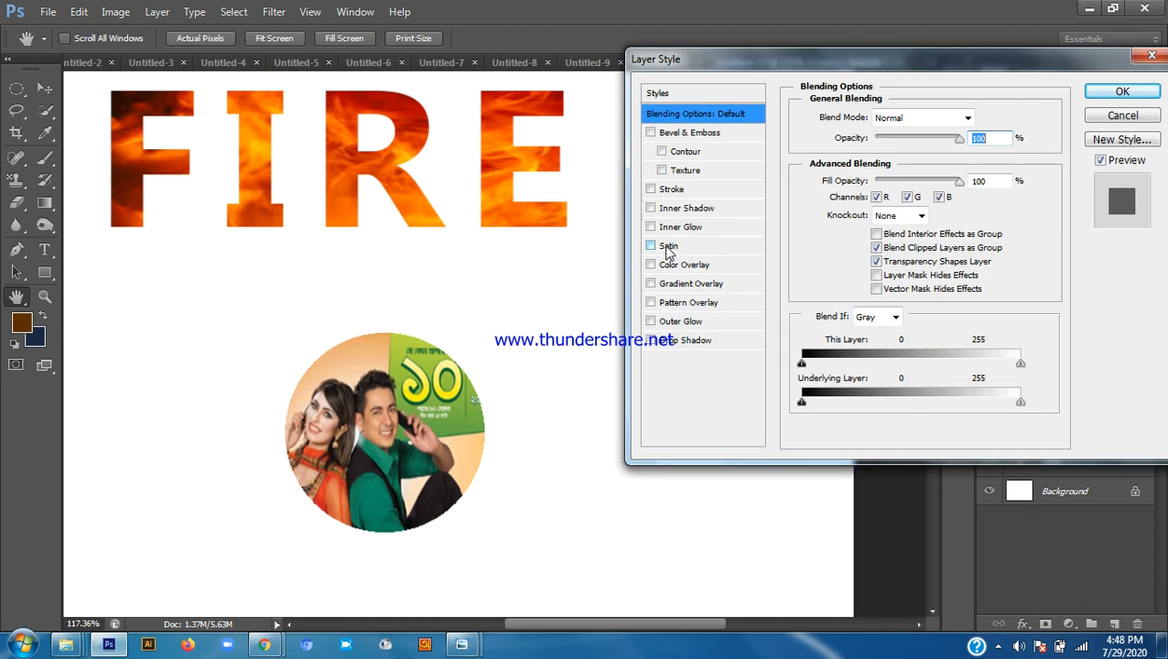
click(683, 190)
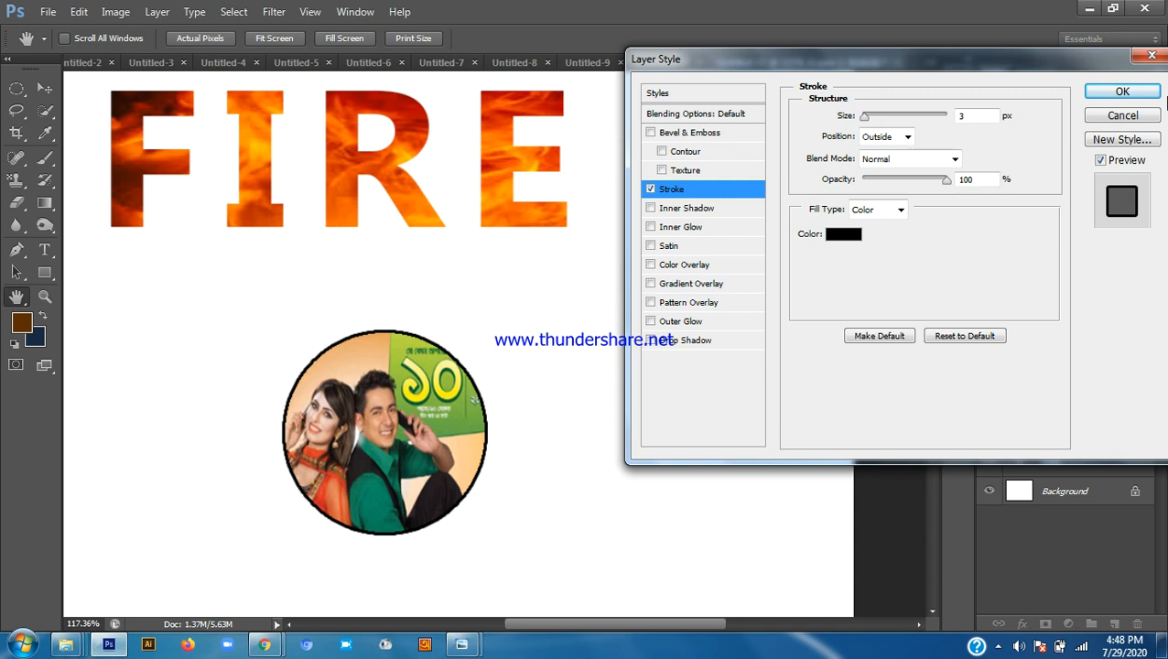
click(1112, 116)
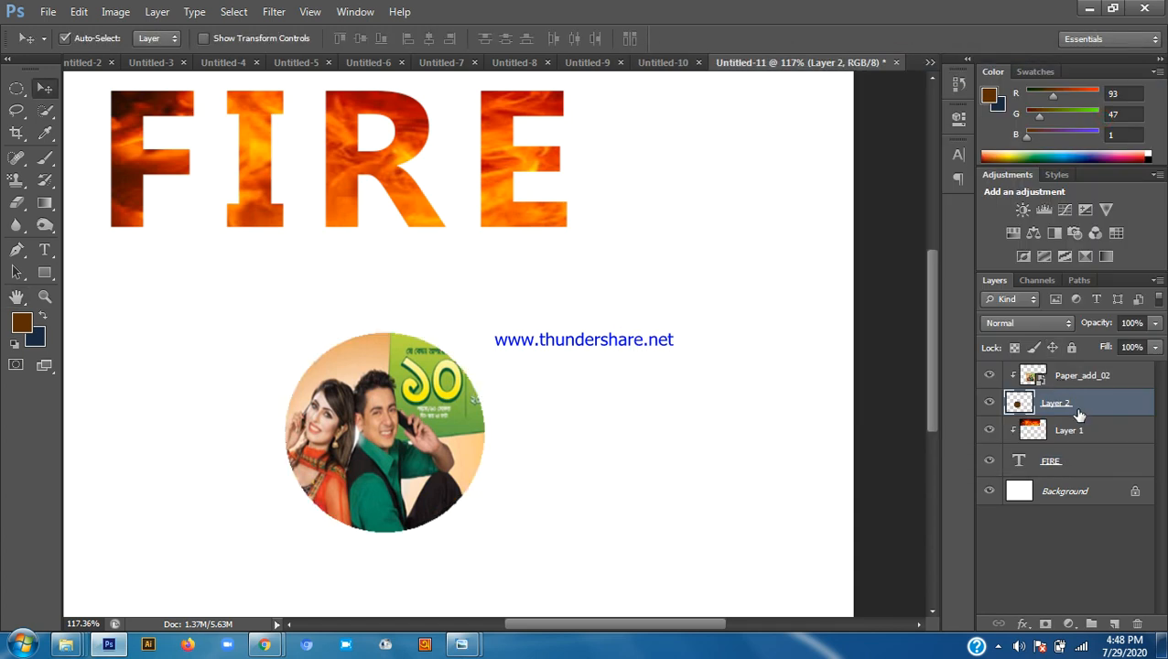
Add a Stroke effect to the circle's base Layer 2, coloured green #69a746 sampled from the advertisement picture
right_click(1079, 415)
click(945, 51)
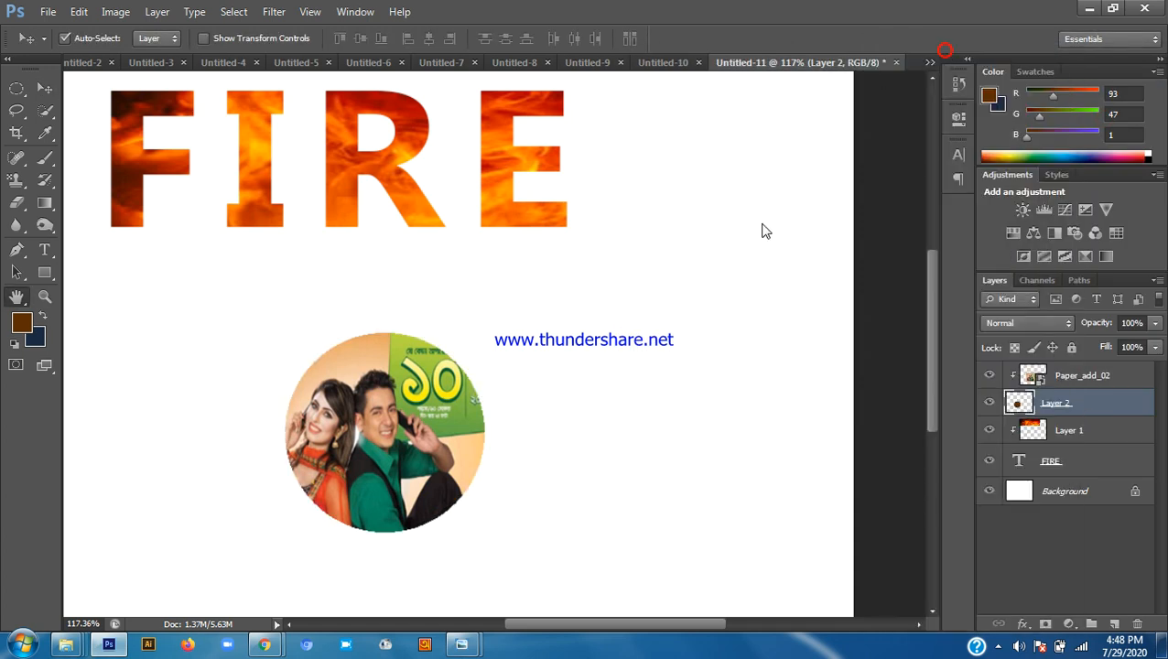
click(676, 191)
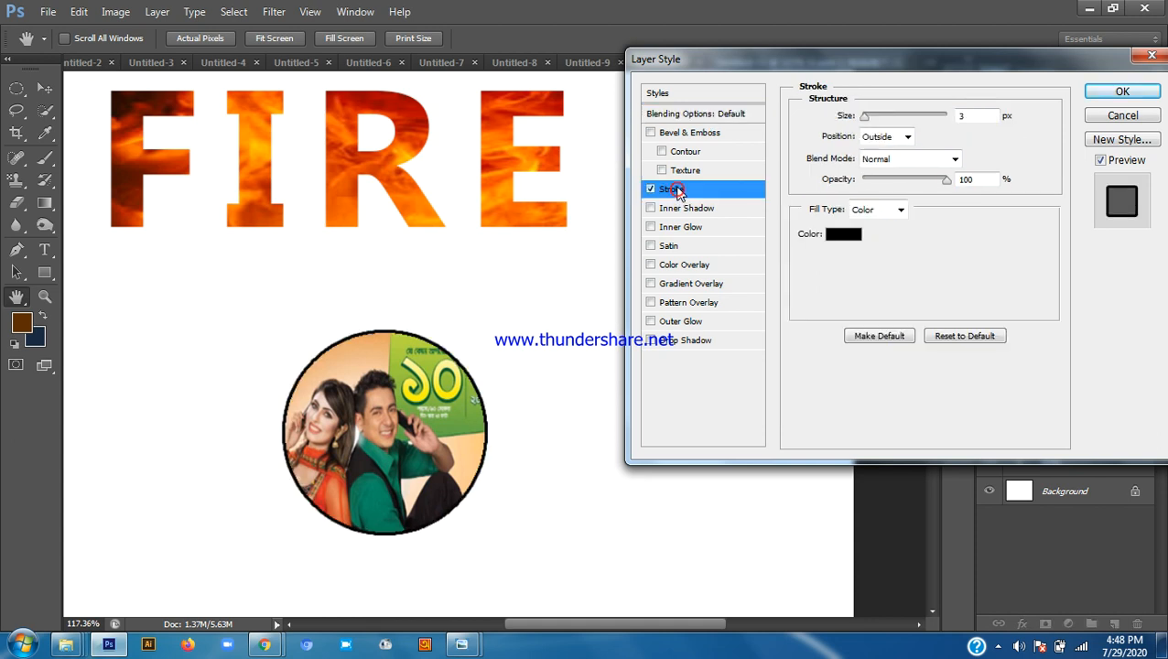
click(840, 236)
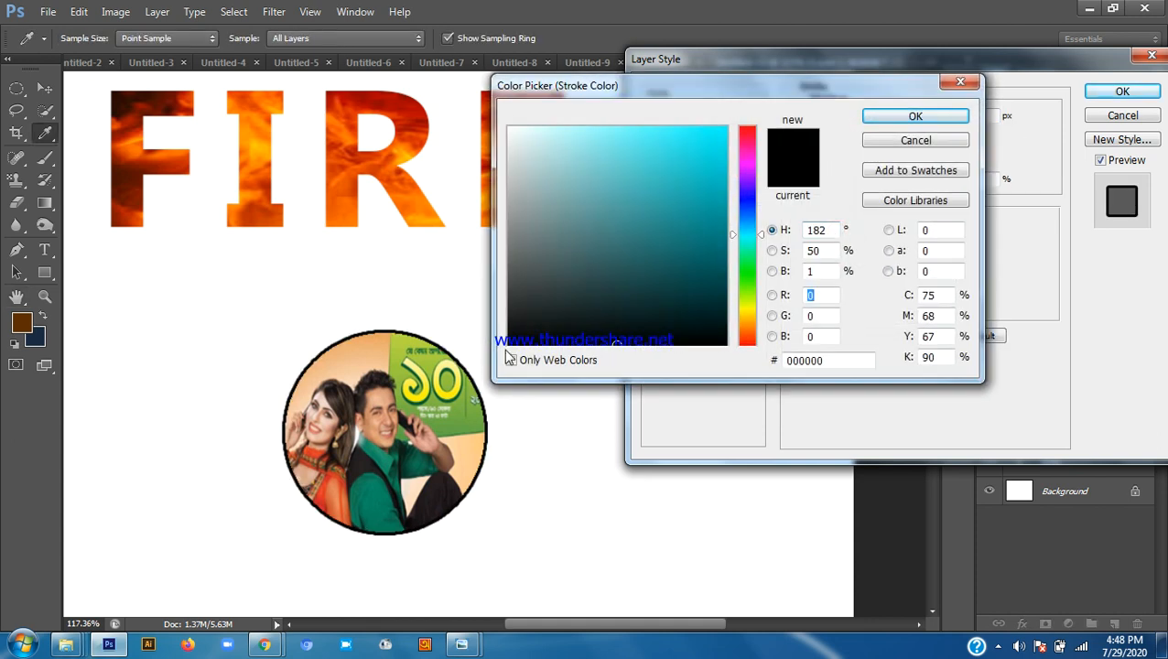
click(434, 366)
drag(434, 365, 435, 360)
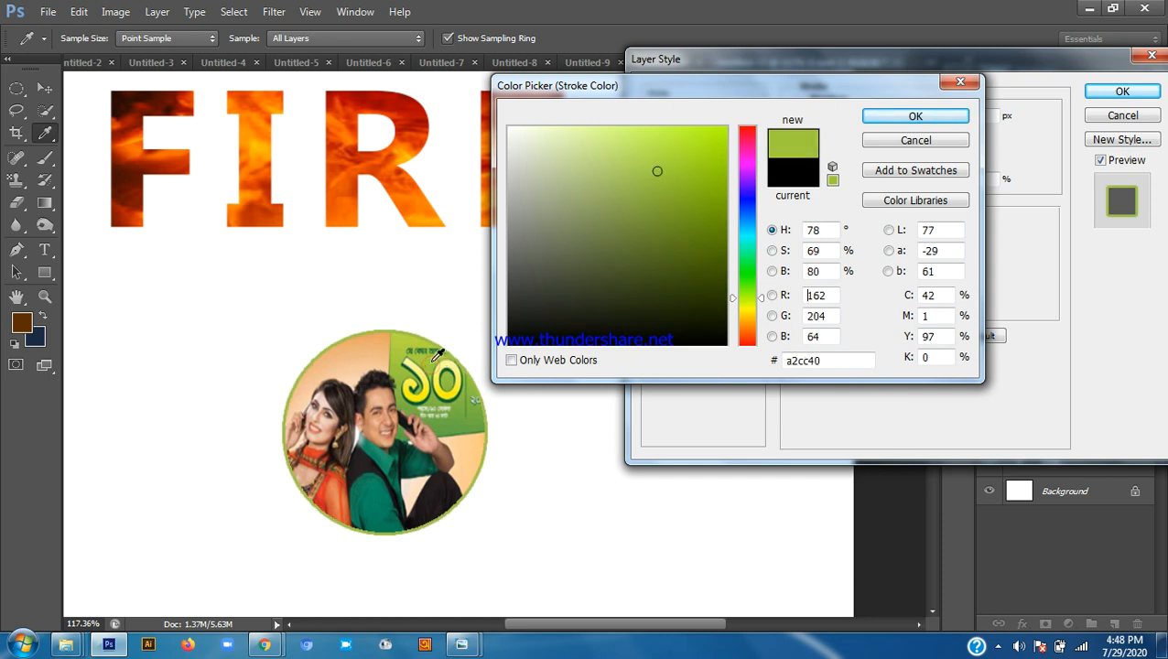
click(426, 393)
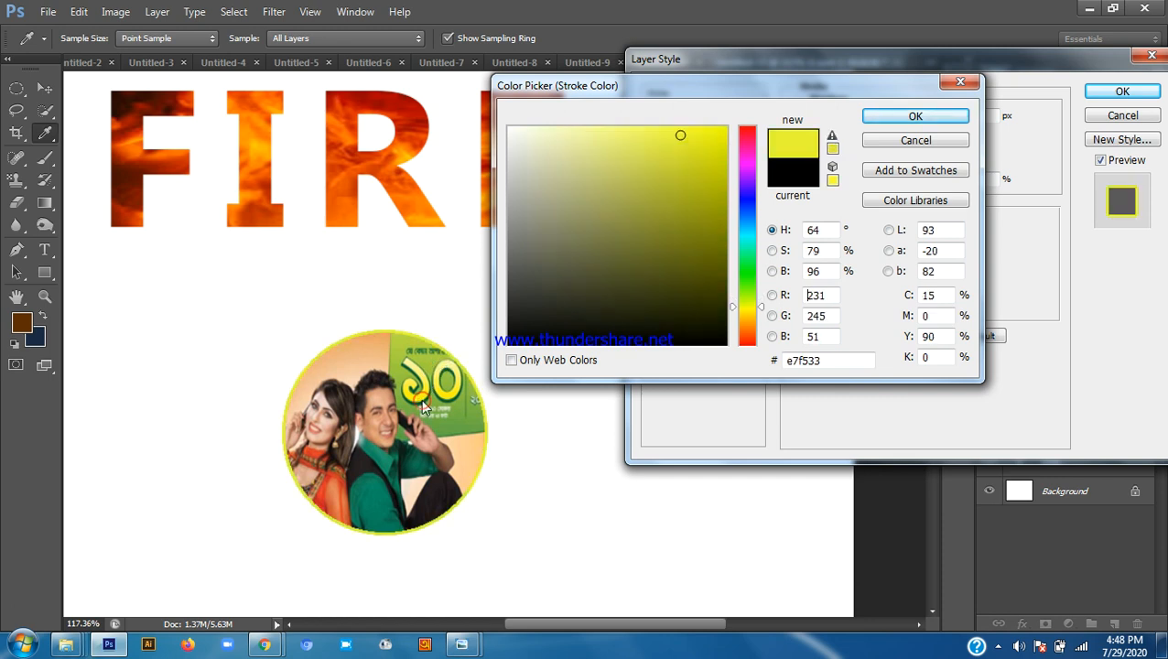
click(430, 394)
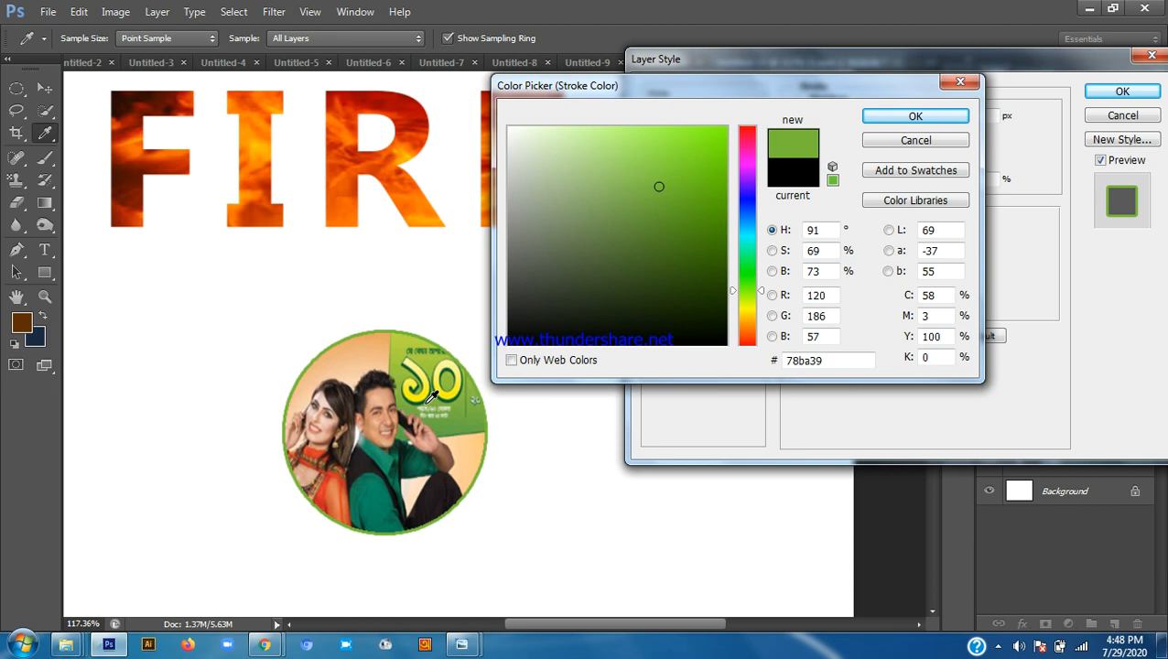
click(458, 420)
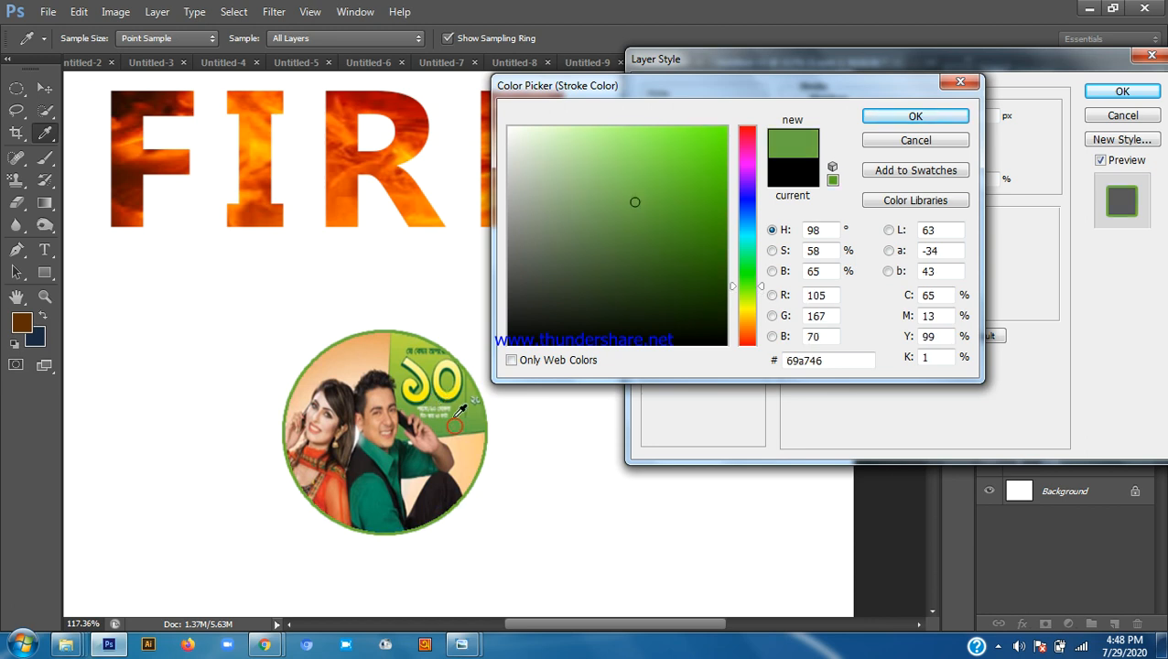
click(915, 117)
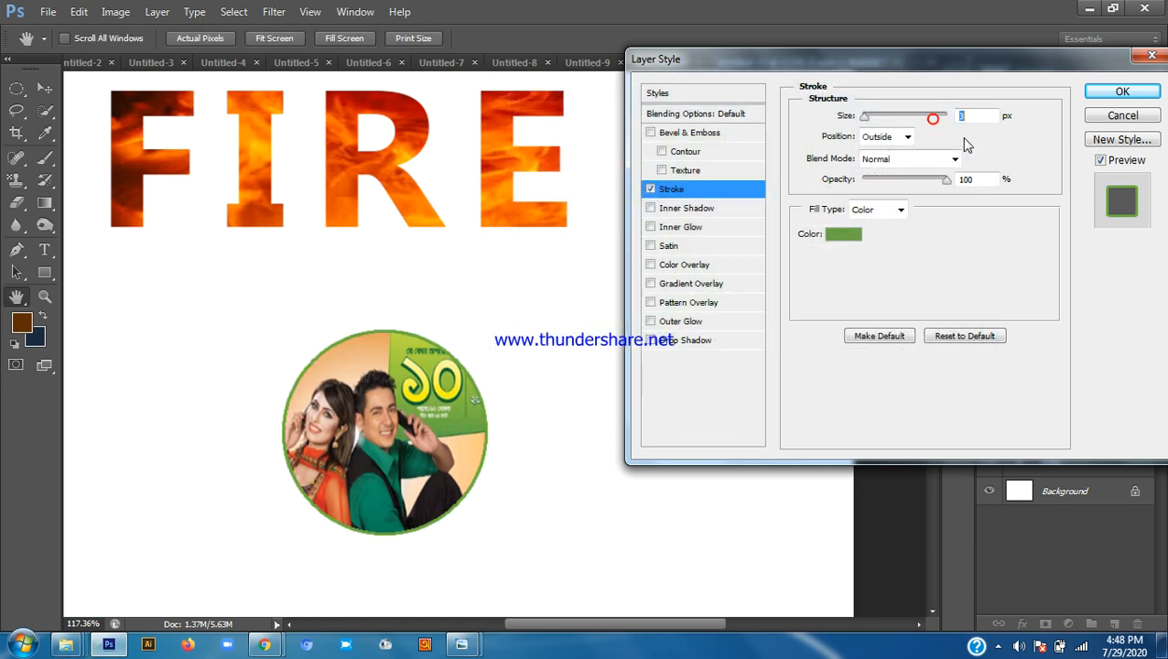
Thicken the circle's stroke by a few pixels and apply the layer style
key(Up)
key(Up)
key(Up)
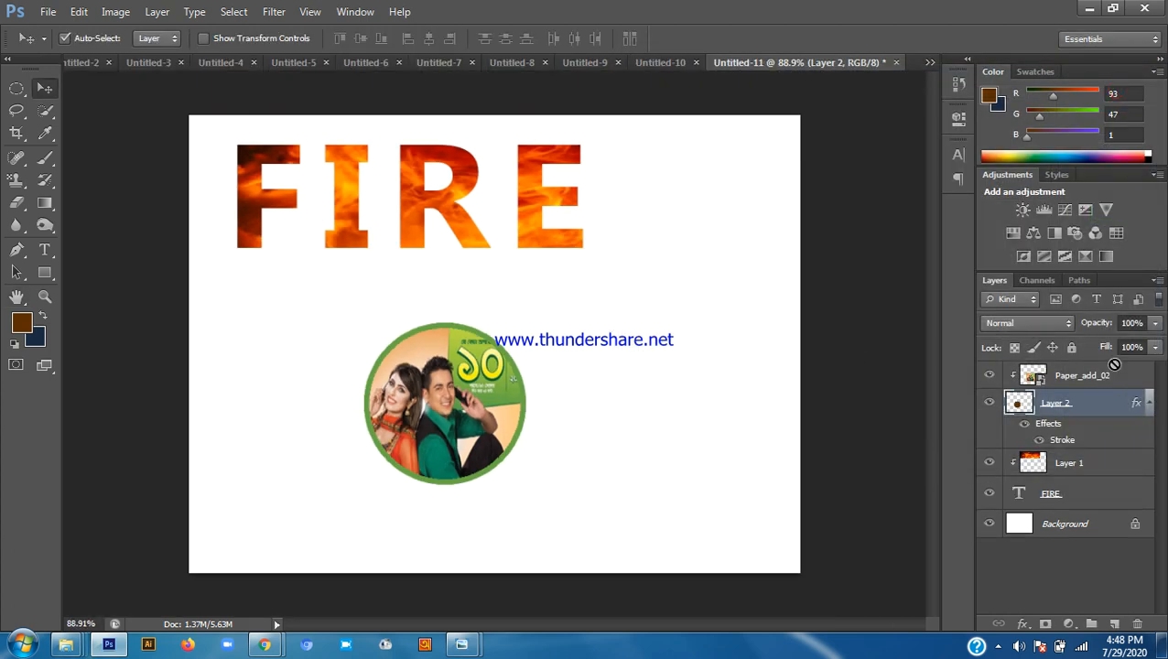
Move the circle with its clipped picture to the canvas's lower left, and the FIRE text with its flame layer to the upper right
shift+click(1088, 377)
drag(491, 376, 362, 382)
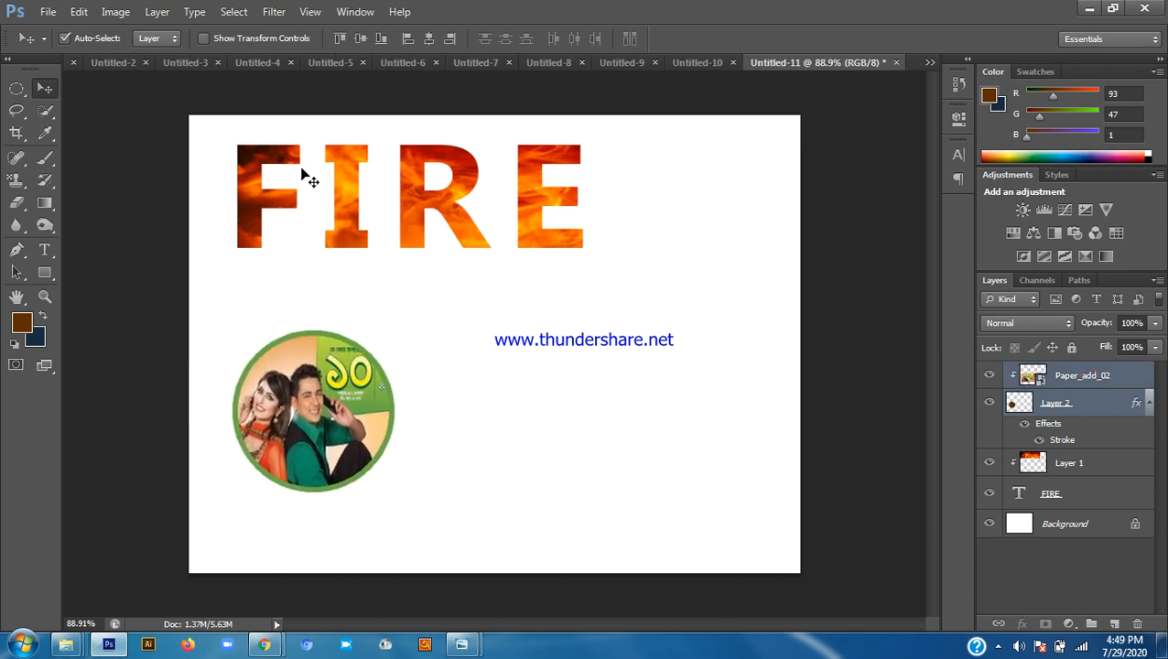
drag(263, 124, 566, 205)
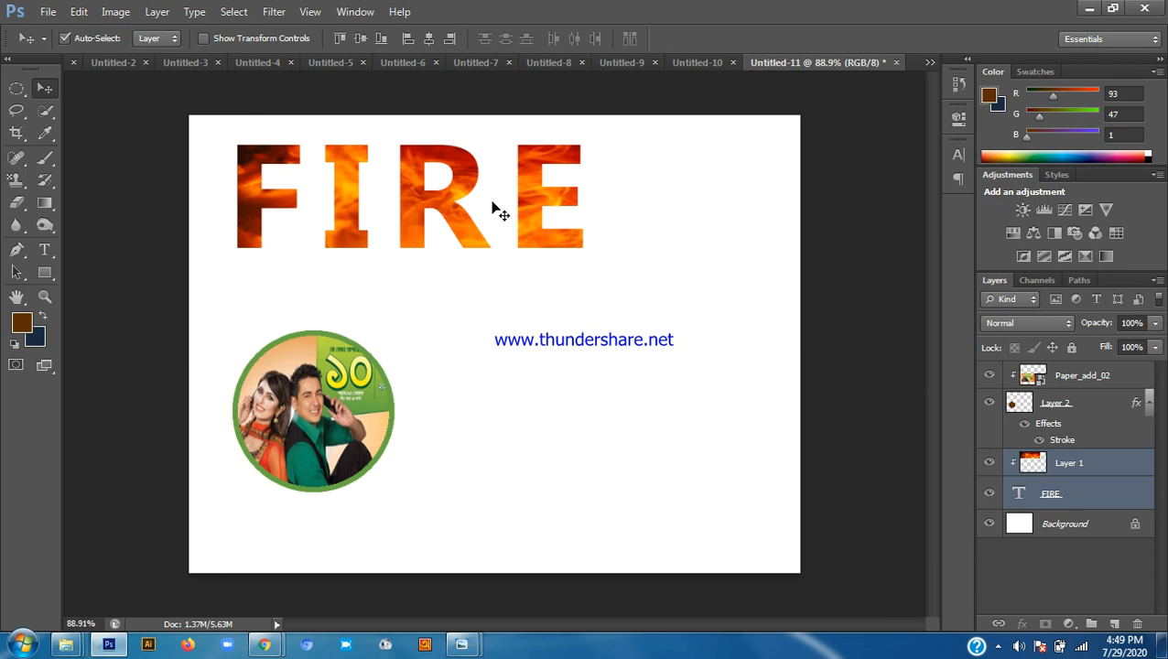
drag(444, 195, 614, 216)
scroll(593, 326, down, 3)
scroll(594, 326, up, 2)
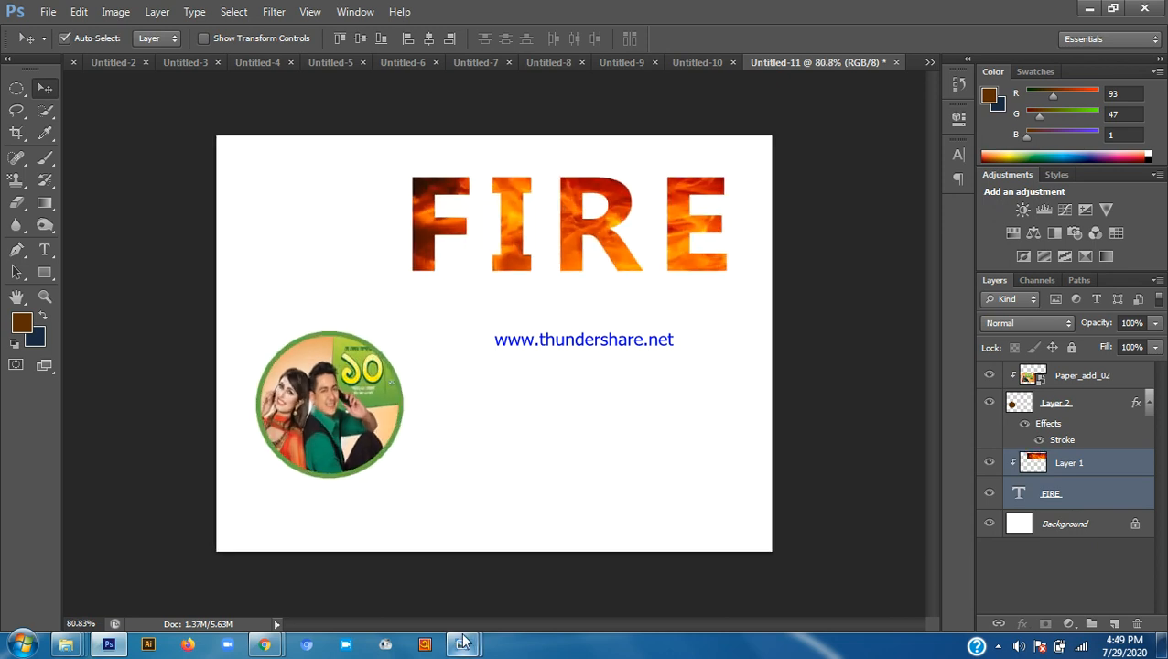
Switch to the Google Meet window and check the meeting chat and the participant list
click(265, 645)
click(196, 568)
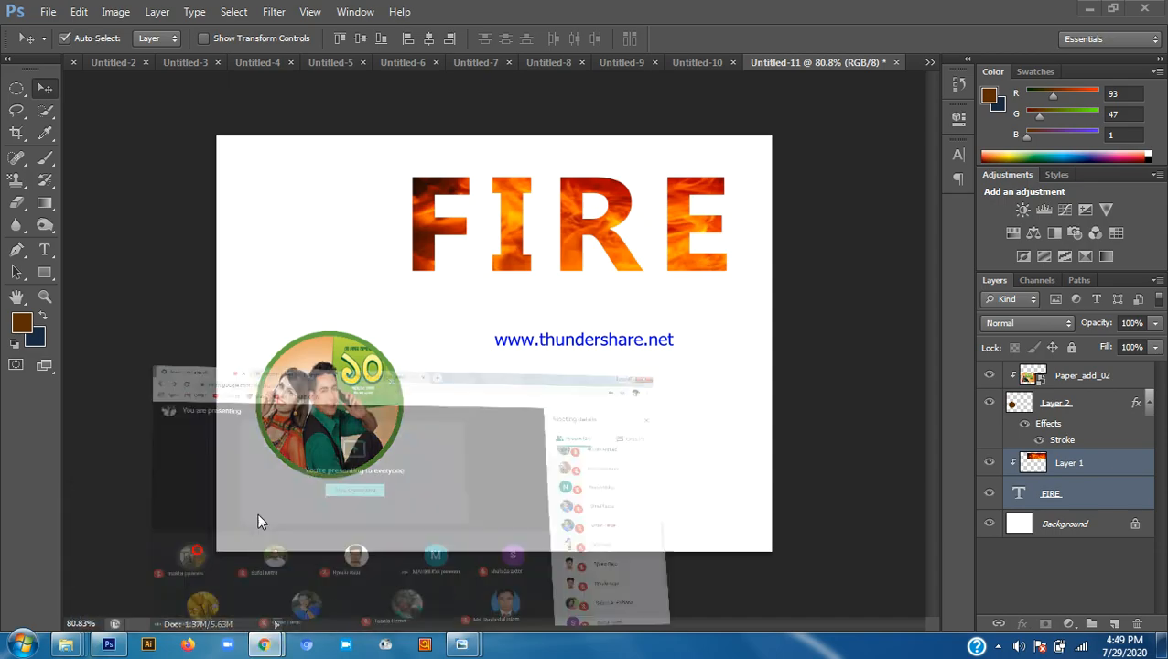
click(1127, 179)
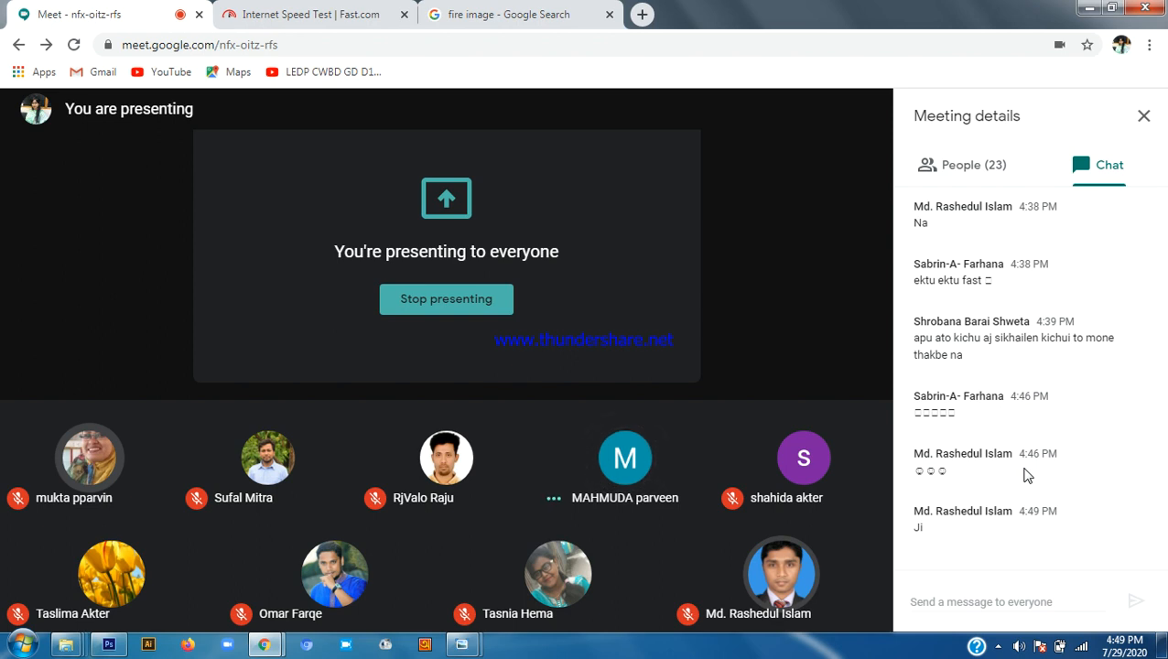
click(971, 166)
scroll(1048, 366, down, 2)
scroll(1048, 366, down, 2)
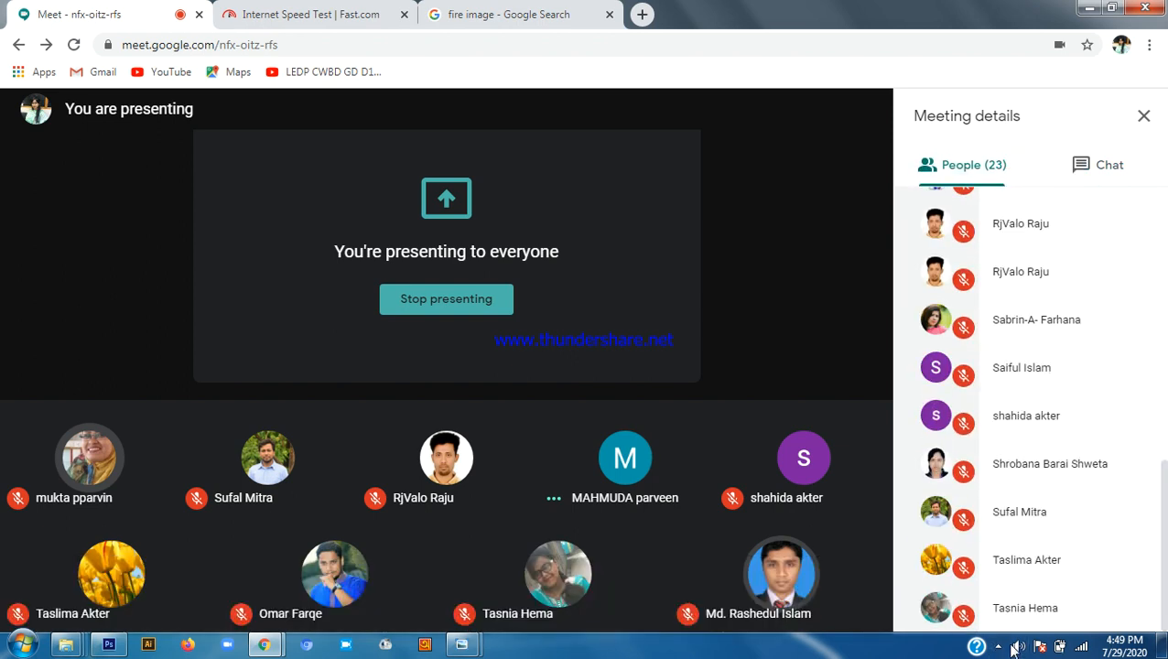
click(999, 646)
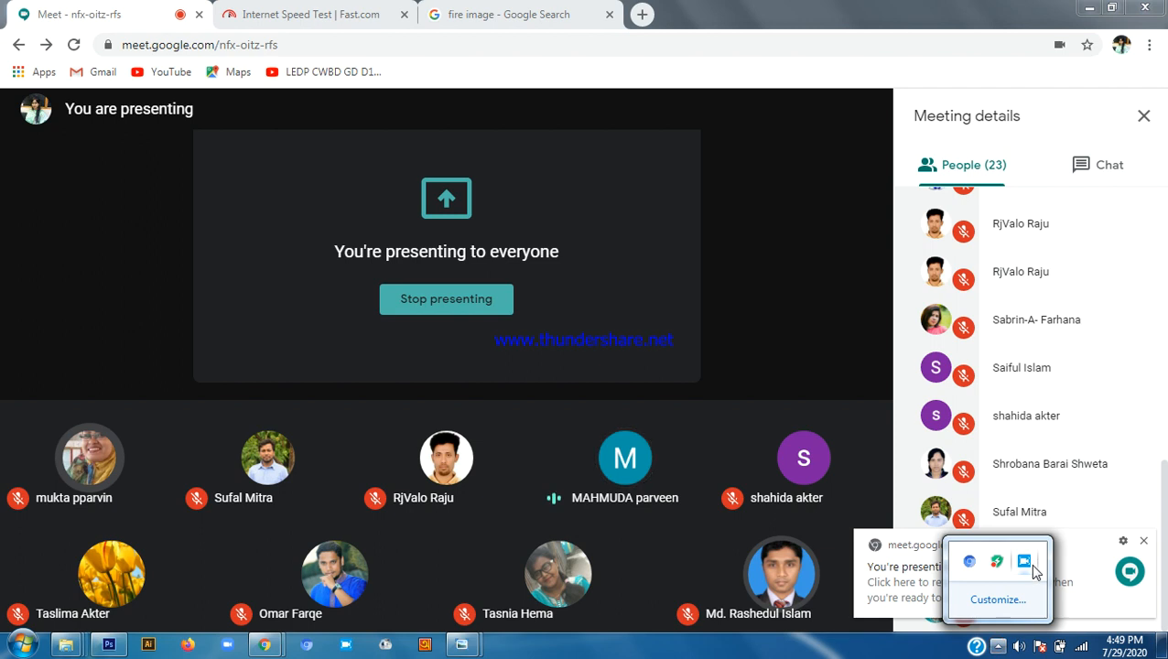
click(1025, 563)
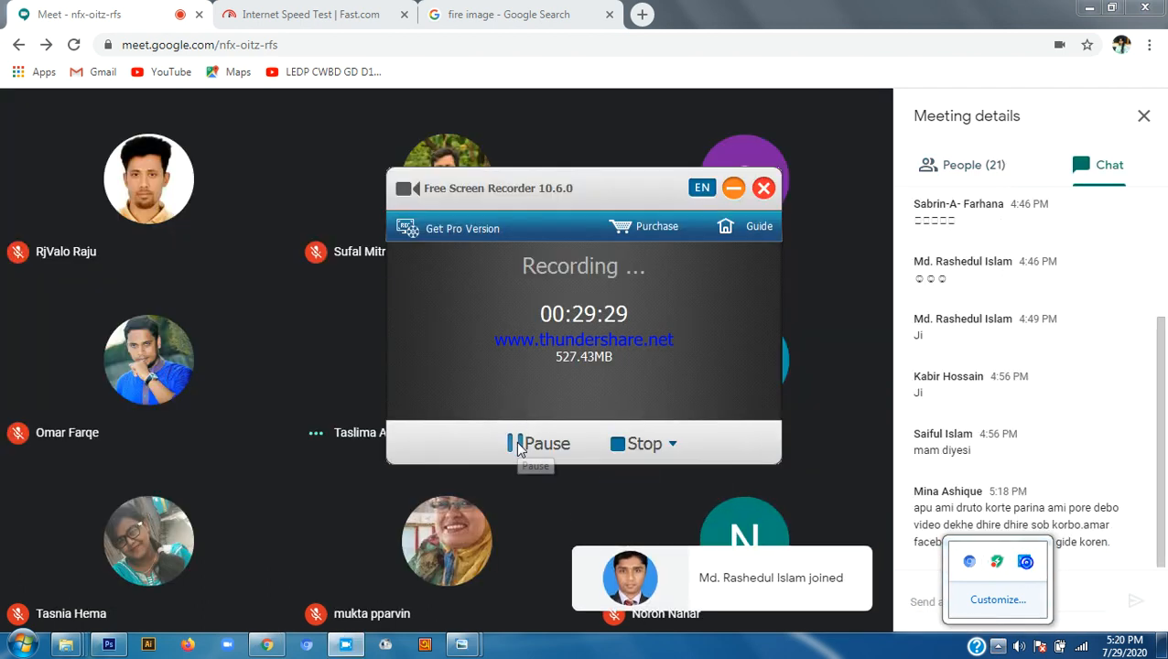
click(734, 189)
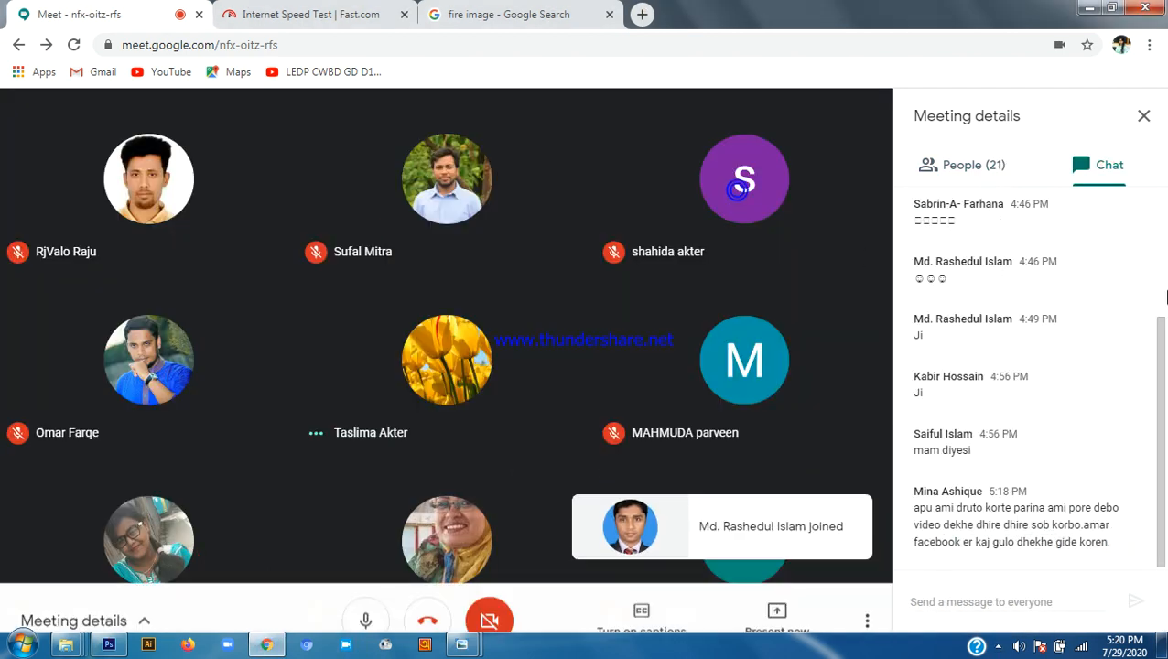
Look through the Google Meet call's list of people
click(1007, 175)
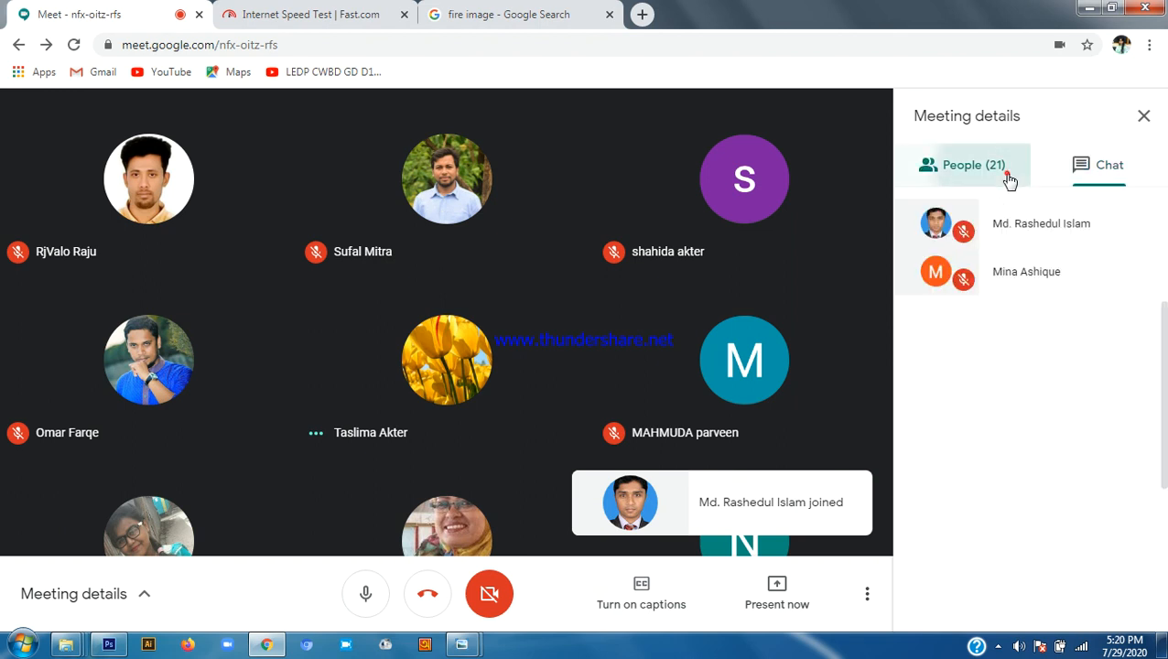
scroll(1079, 412, down, 4)
scroll(1074, 409, up, 4)
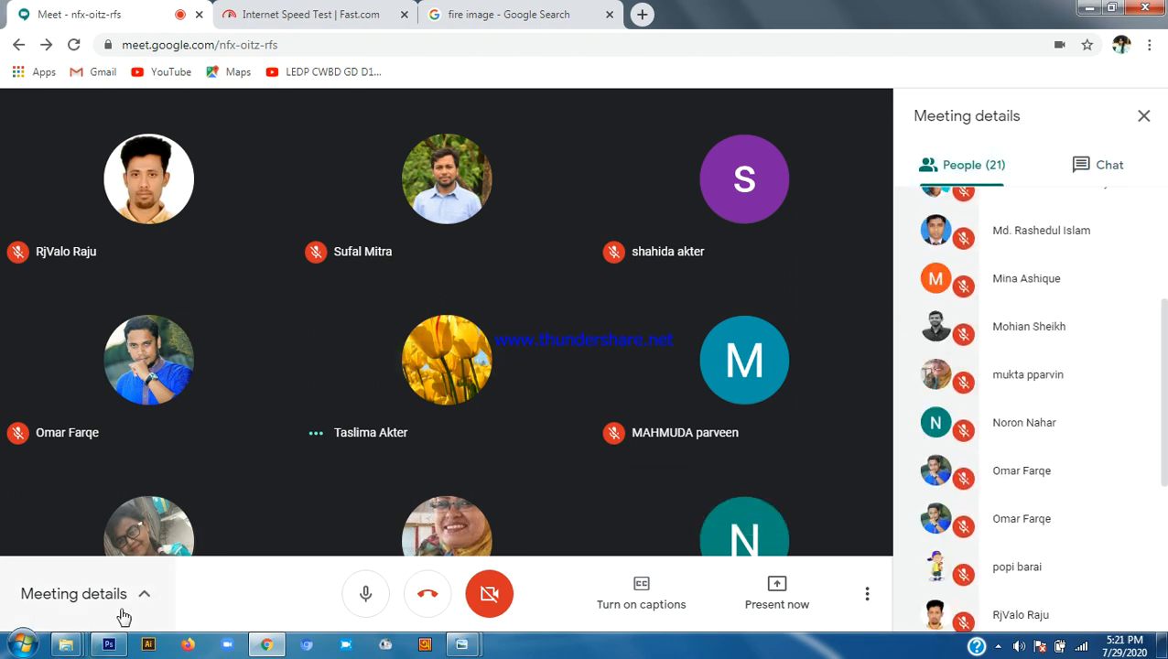
Switch back to Photoshop, activate the Elliptical Marquee Tool and select the Paper_add_02 layer
click(110, 644)
scroll(587, 201, down, 1)
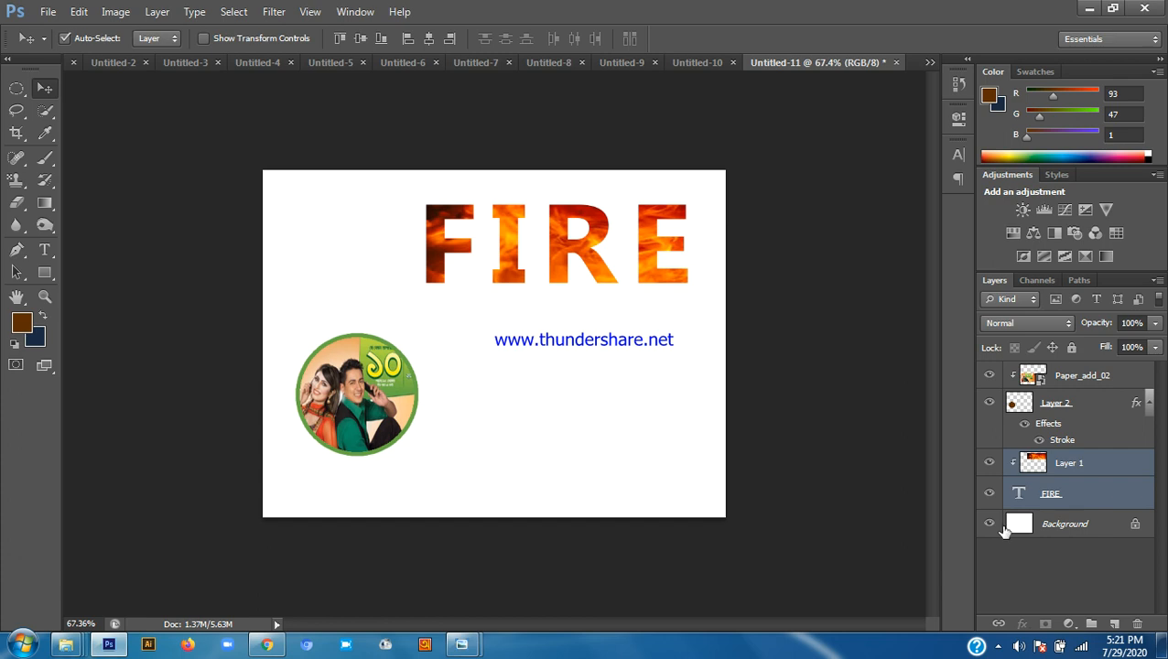
click(1064, 421)
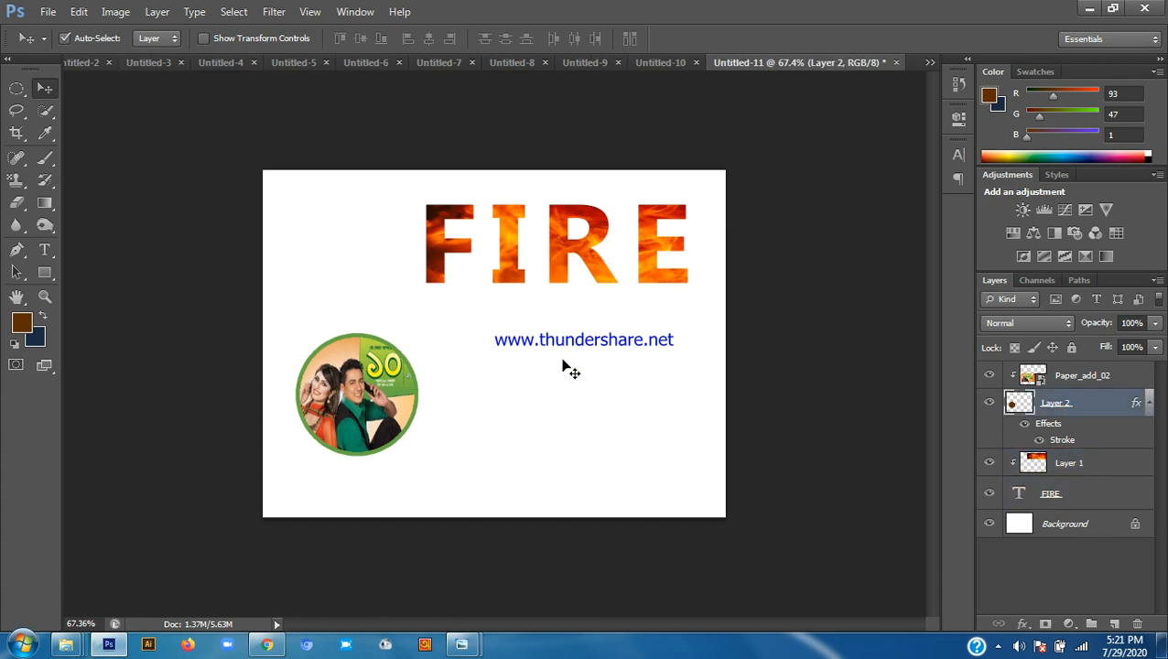
click(17, 89)
click(76, 103)
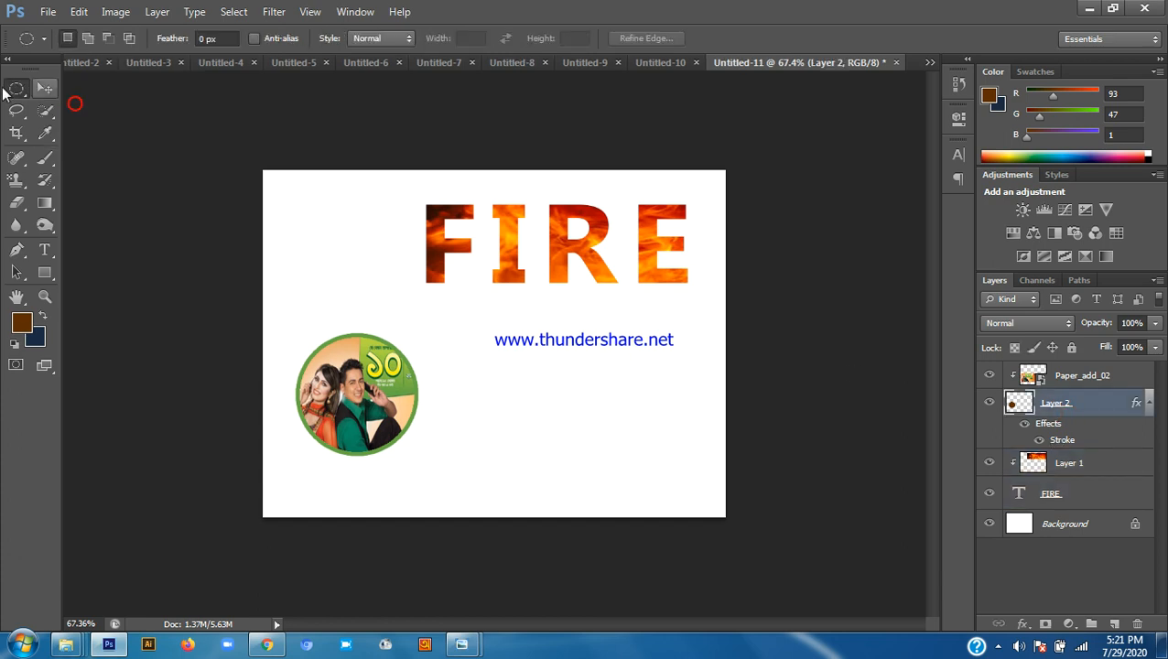
right_click(11, 91)
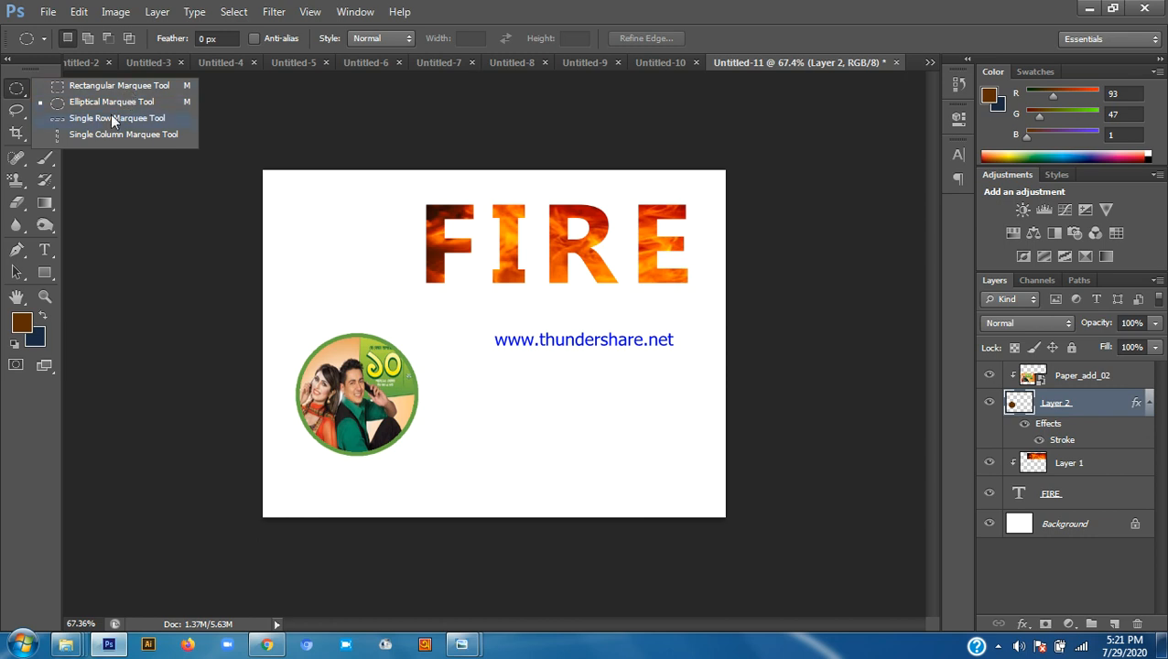
click(92, 104)
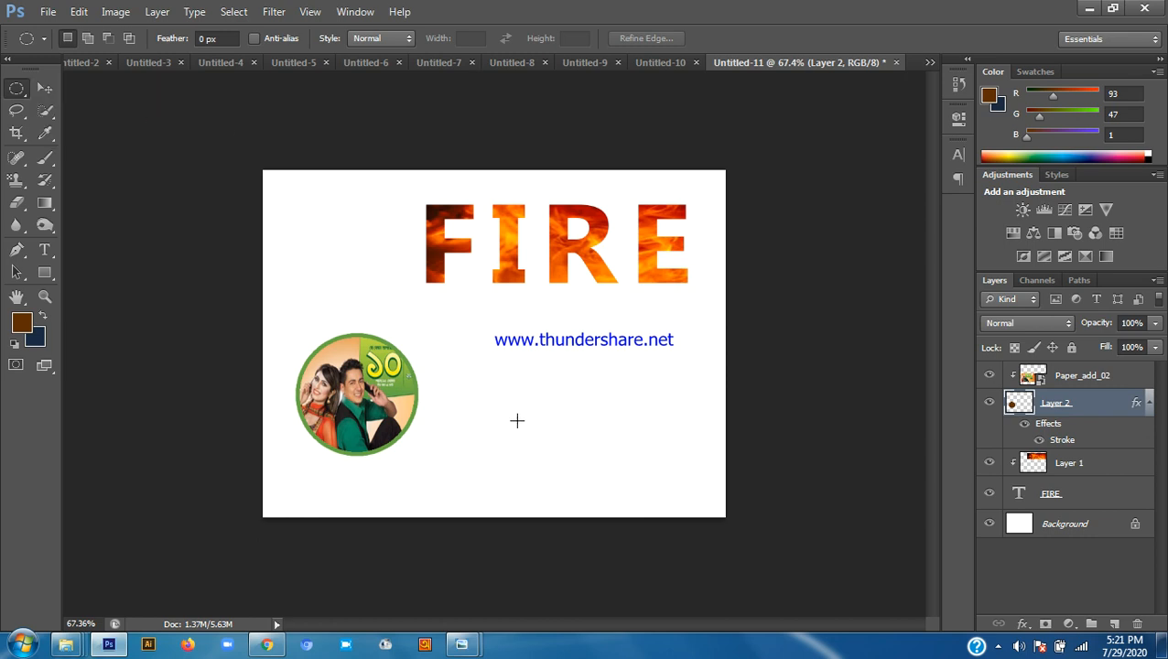
click(1099, 375)
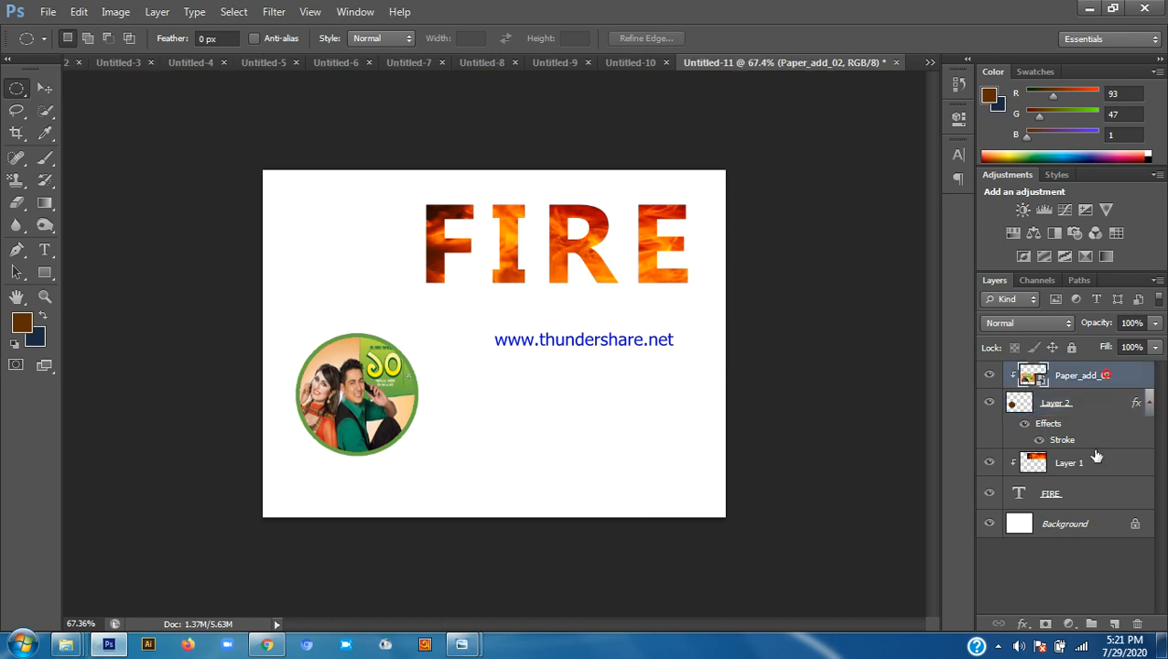
Switch to Google Meet, start presenting the entire screen to the call, and return to Photoshop
click(266, 644)
click(803, 614)
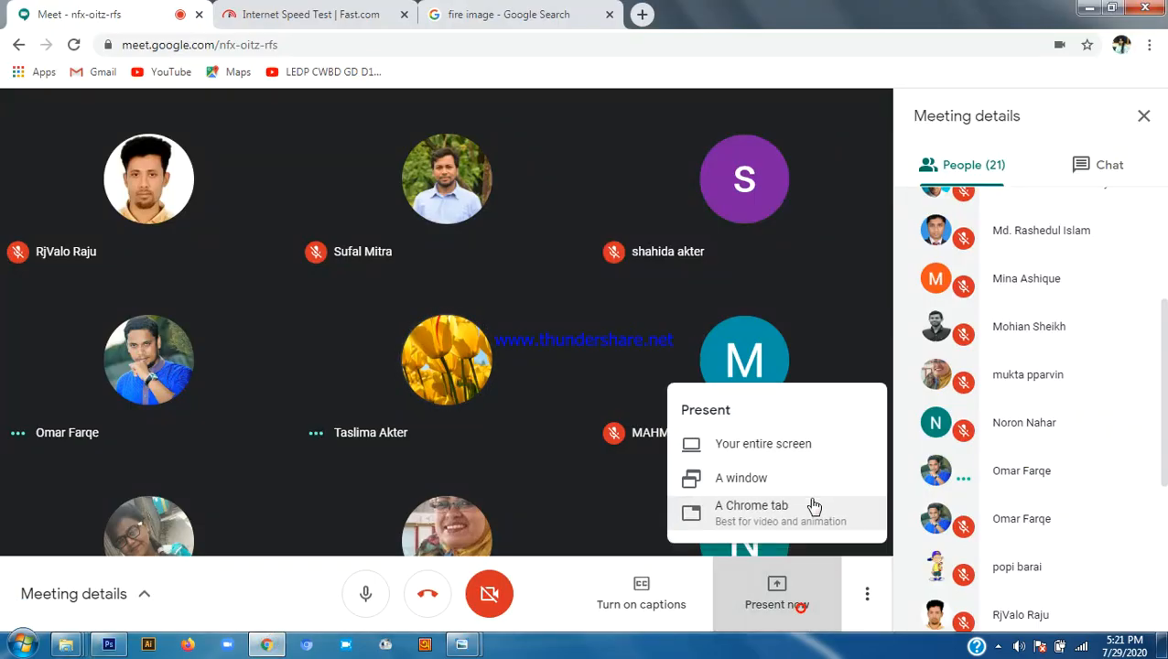
click(778, 443)
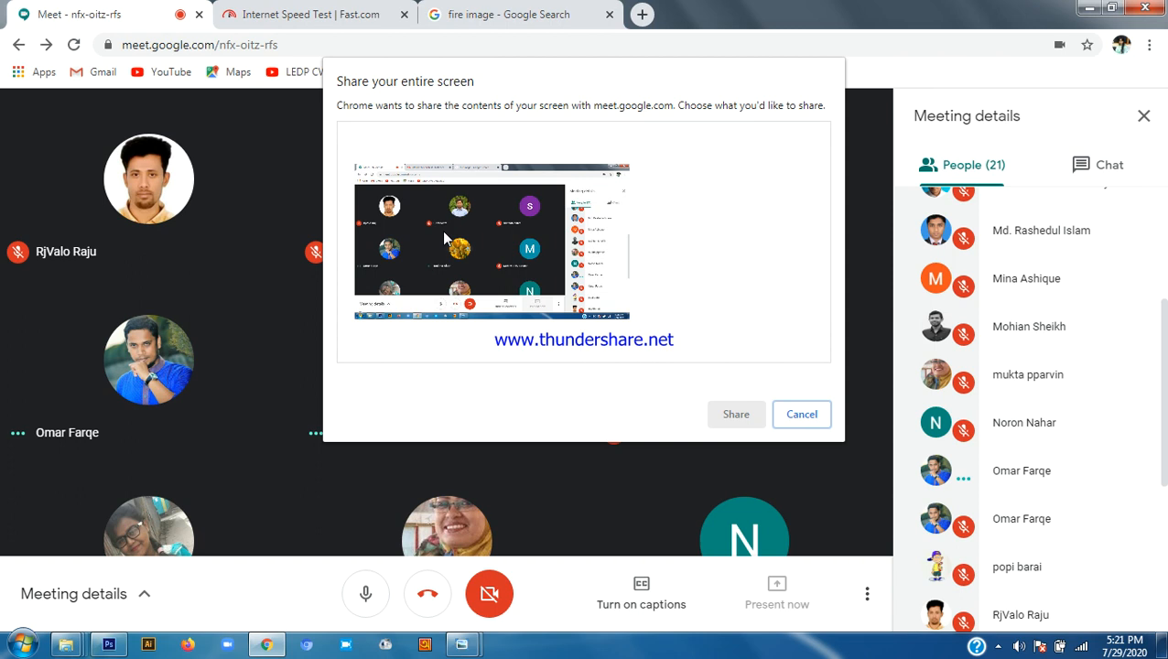
click(732, 421)
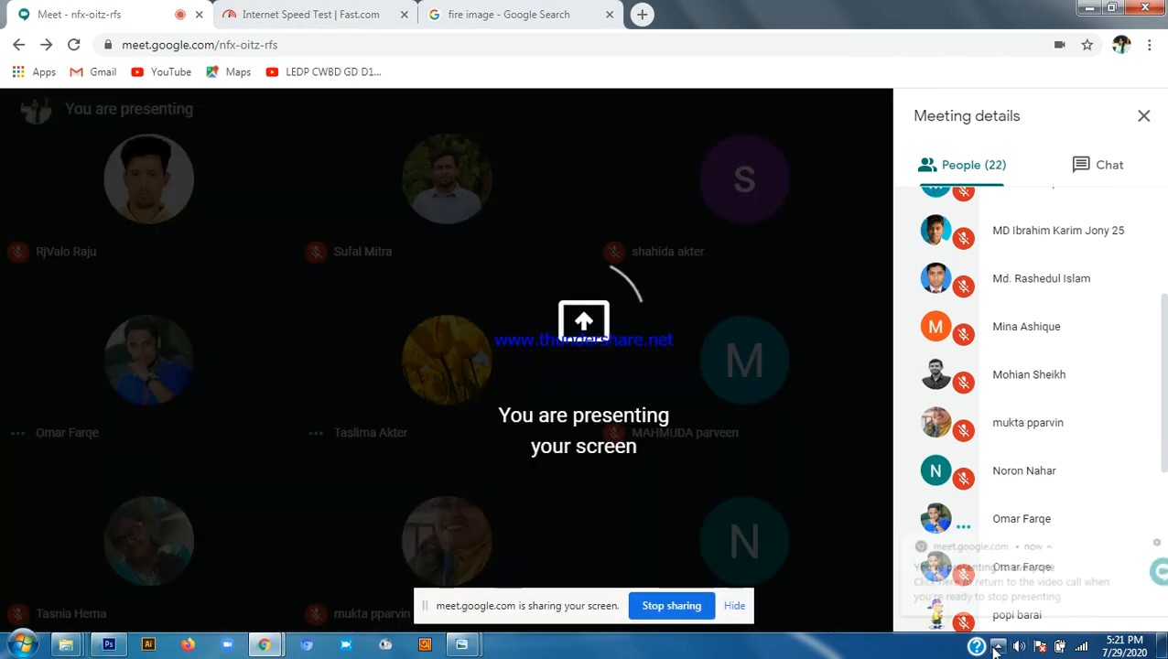
click(998, 646)
click(703, 445)
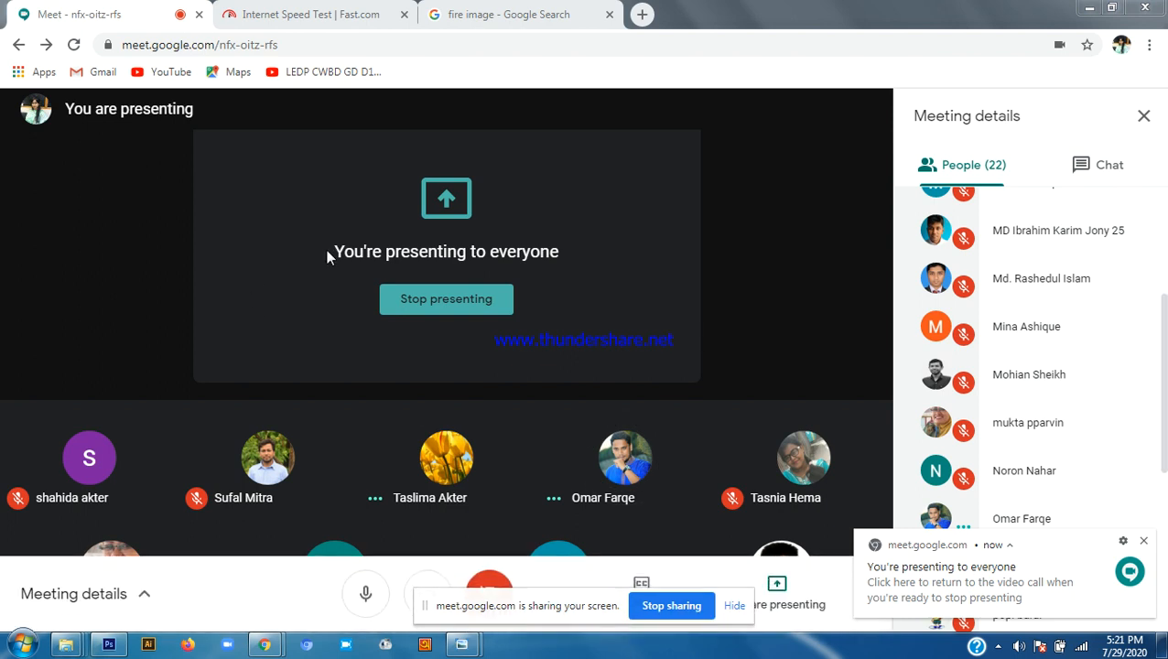
click(110, 645)
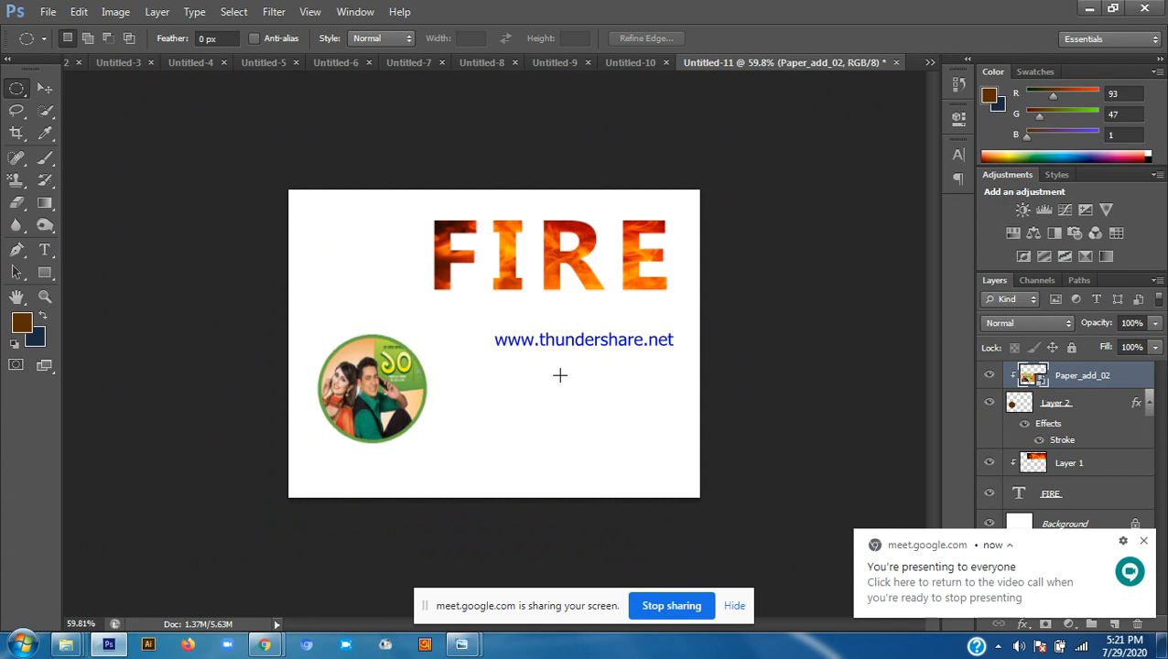
Add a new layer and fill a circular selection below the word FIRE with the dark blue background colour, clearing the selection
click(1145, 544)
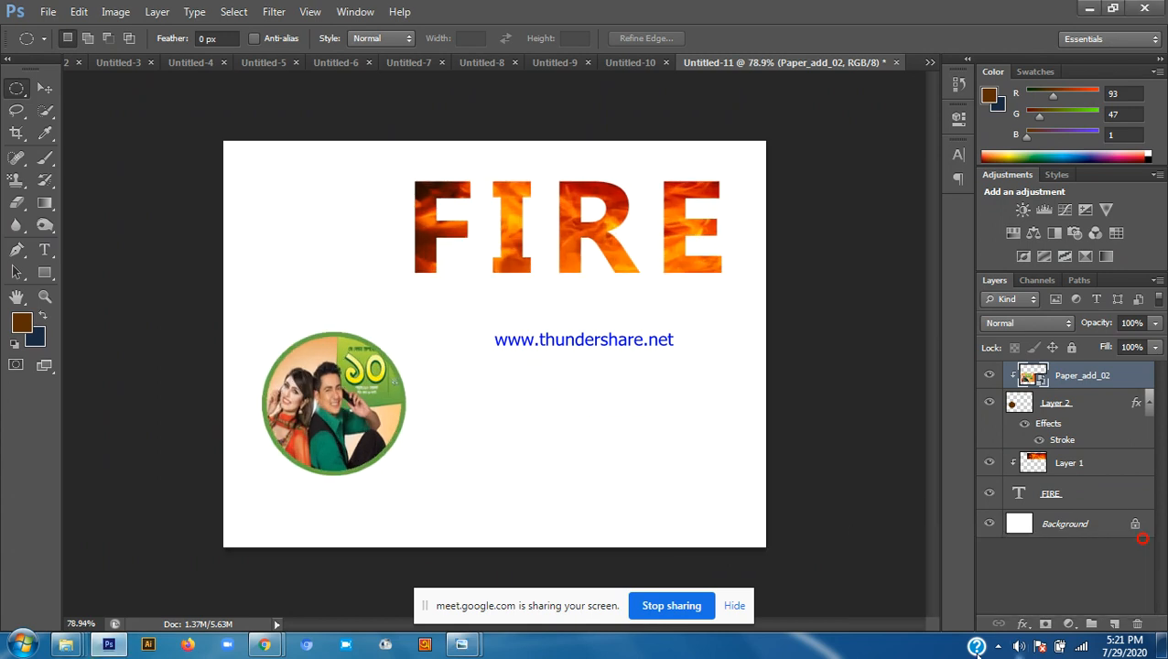
click(1113, 623)
drag(606, 405, 665, 490)
key(ctrl+BackSpace)
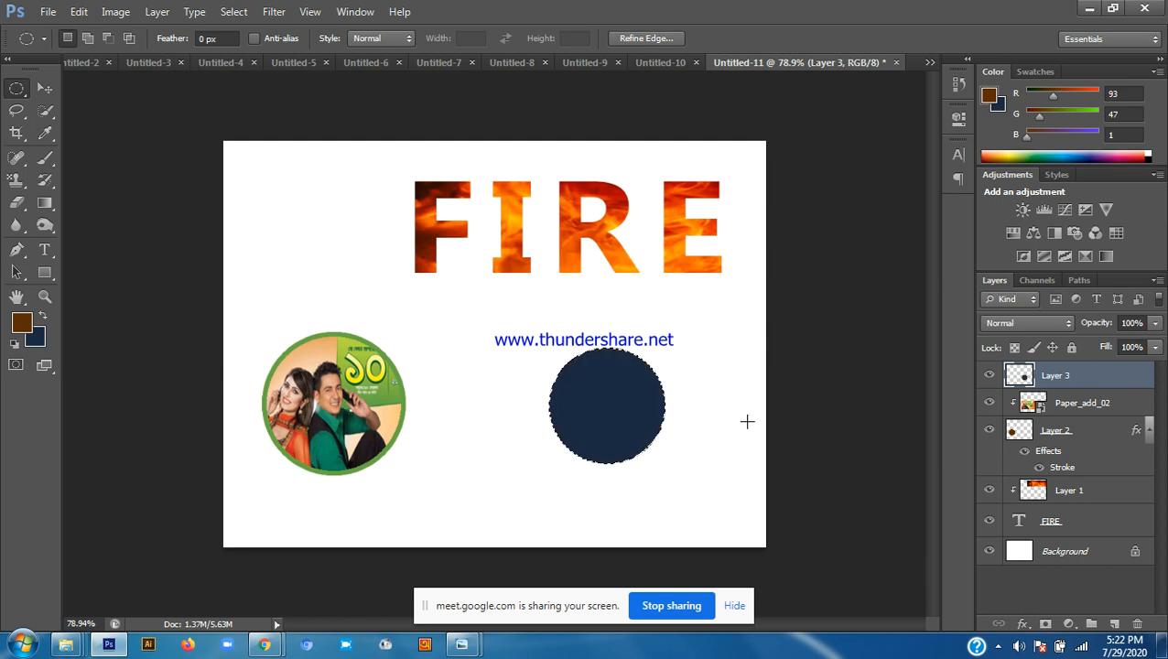
key(ctrl+d)
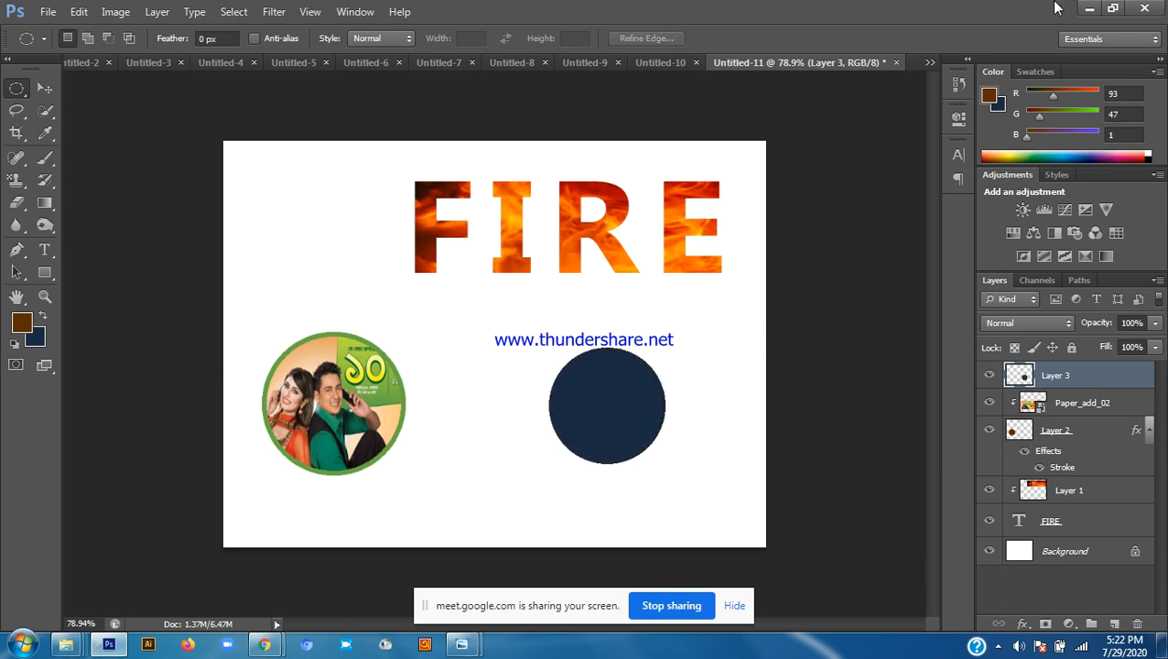
Place Paper_Add1.PNG from the Class_02 folder into the document, positioned over the dark blue circle
click(1085, 8)
click(1072, 7)
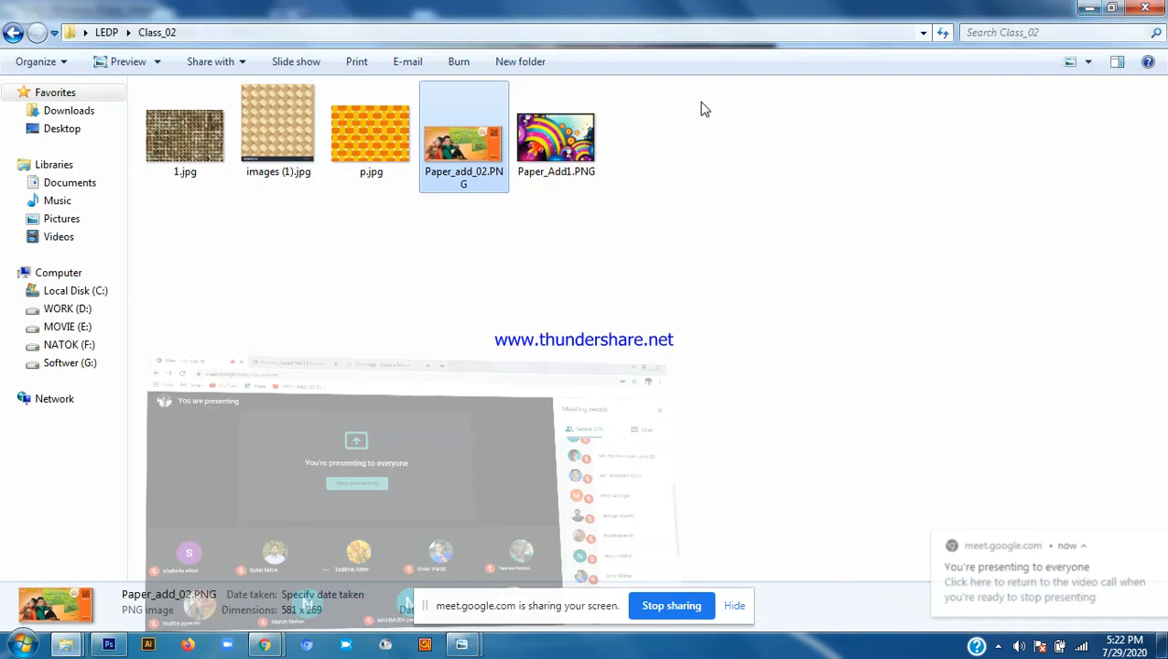
click(657, 182)
drag(555, 140, 652, 404)
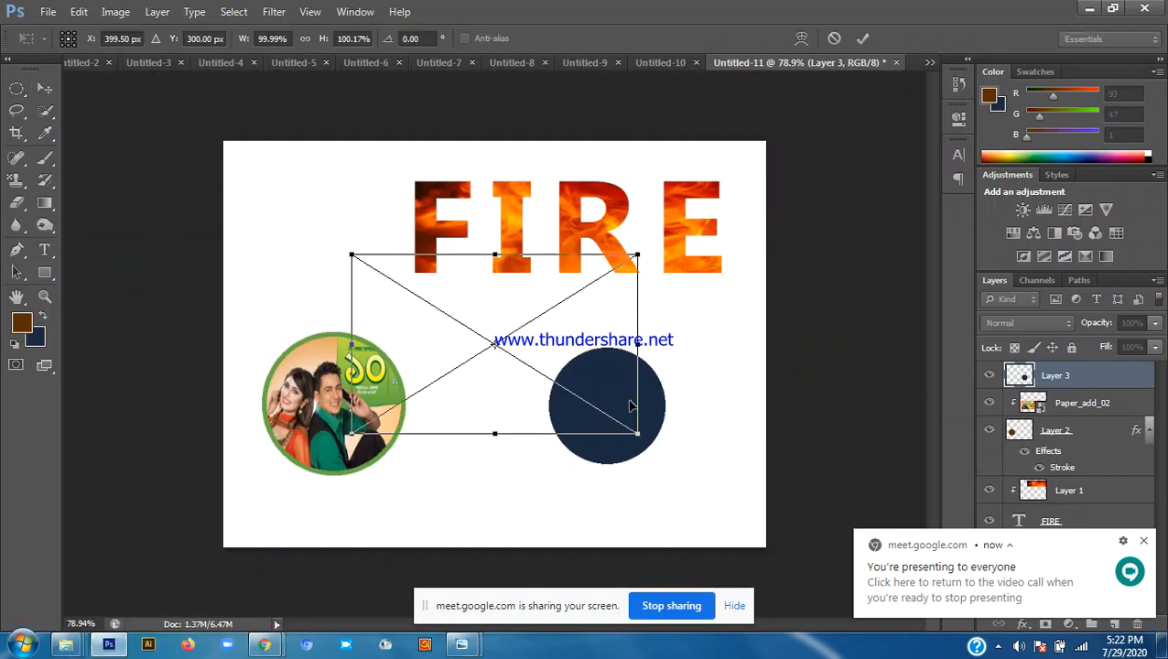
drag(500, 384, 639, 432)
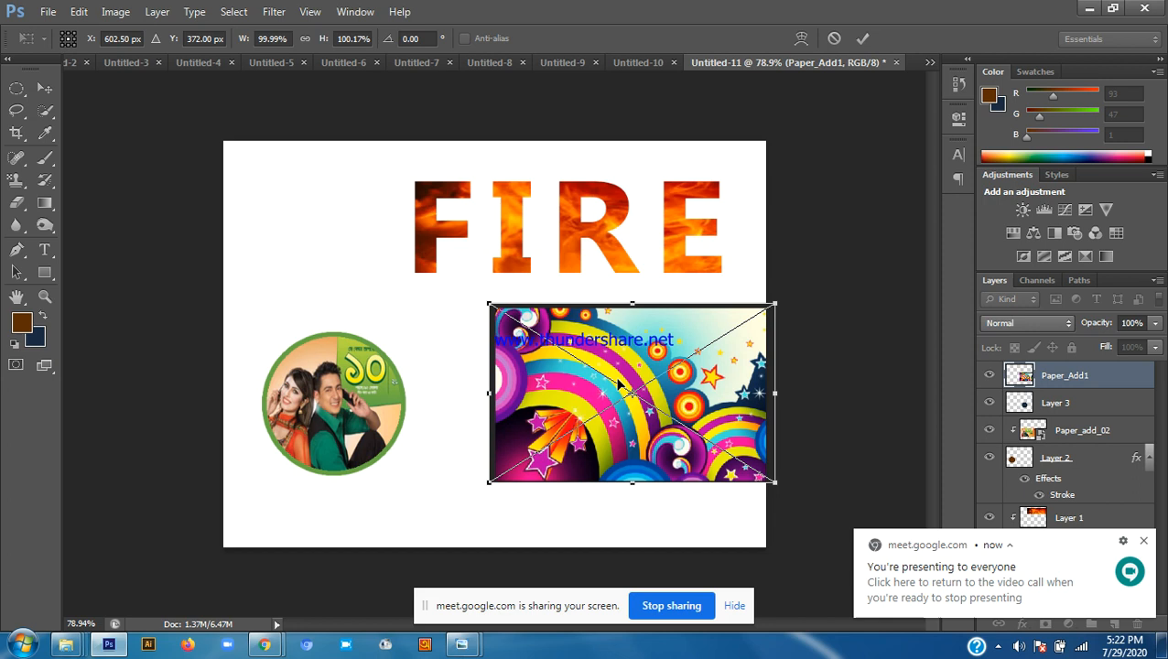
key(Return)
Clip the Paper_Add1 layer to the circle on Layer 3 and toggle Layer 3's visibility to demonstrate the mask
right_click(1053, 375)
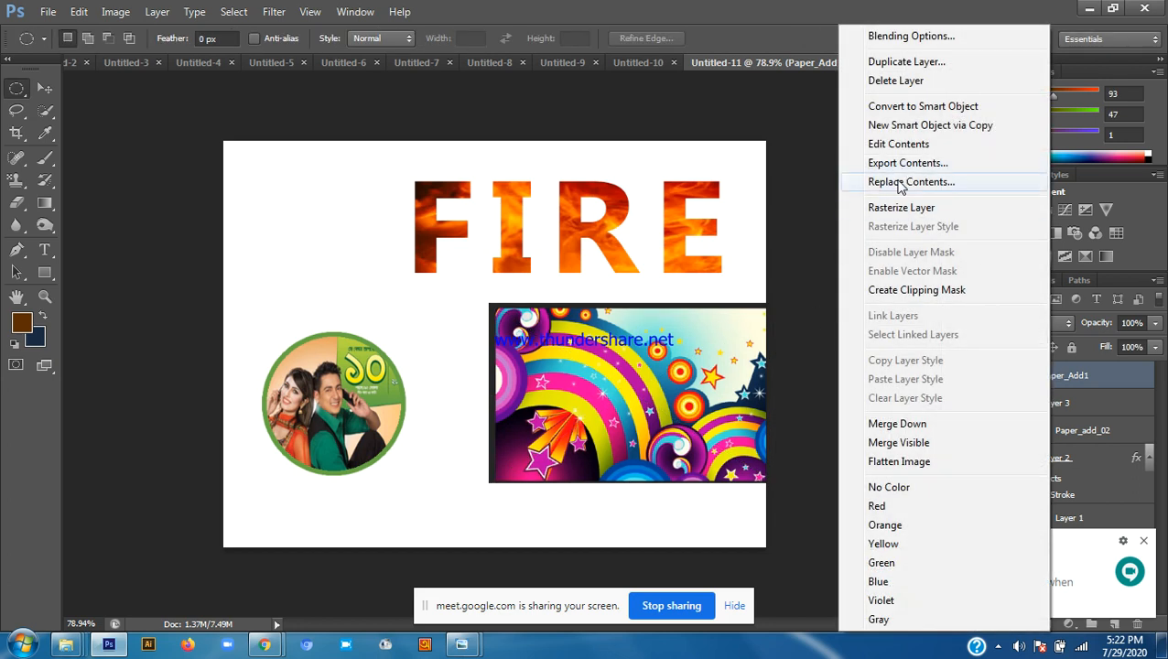
click(936, 290)
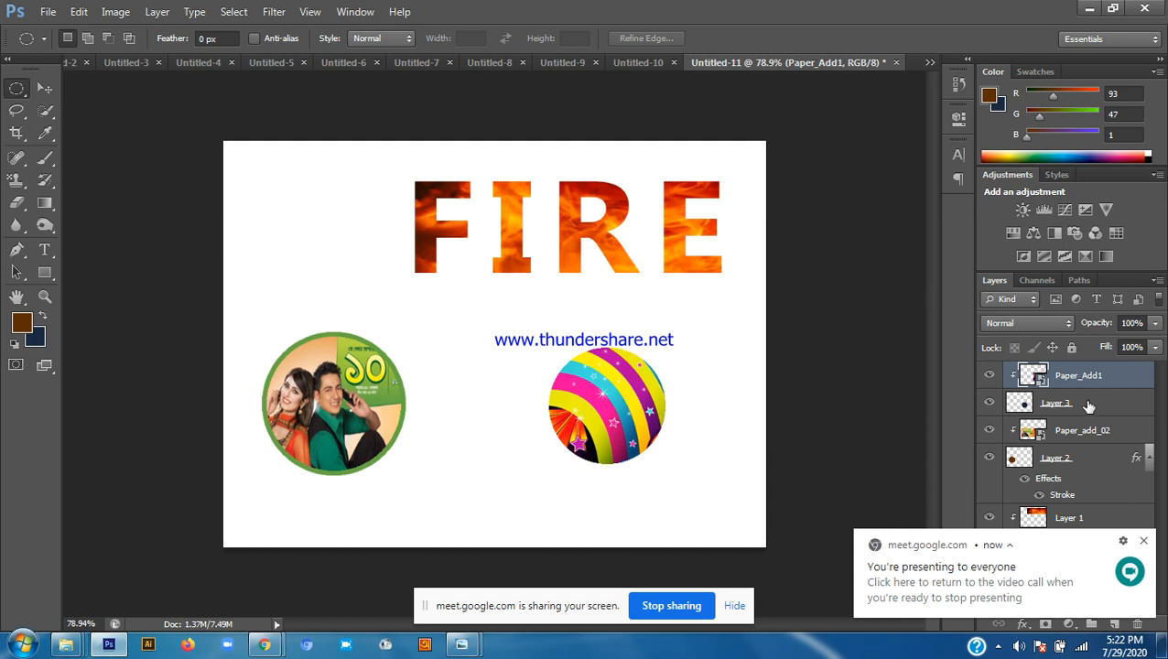
click(989, 404)
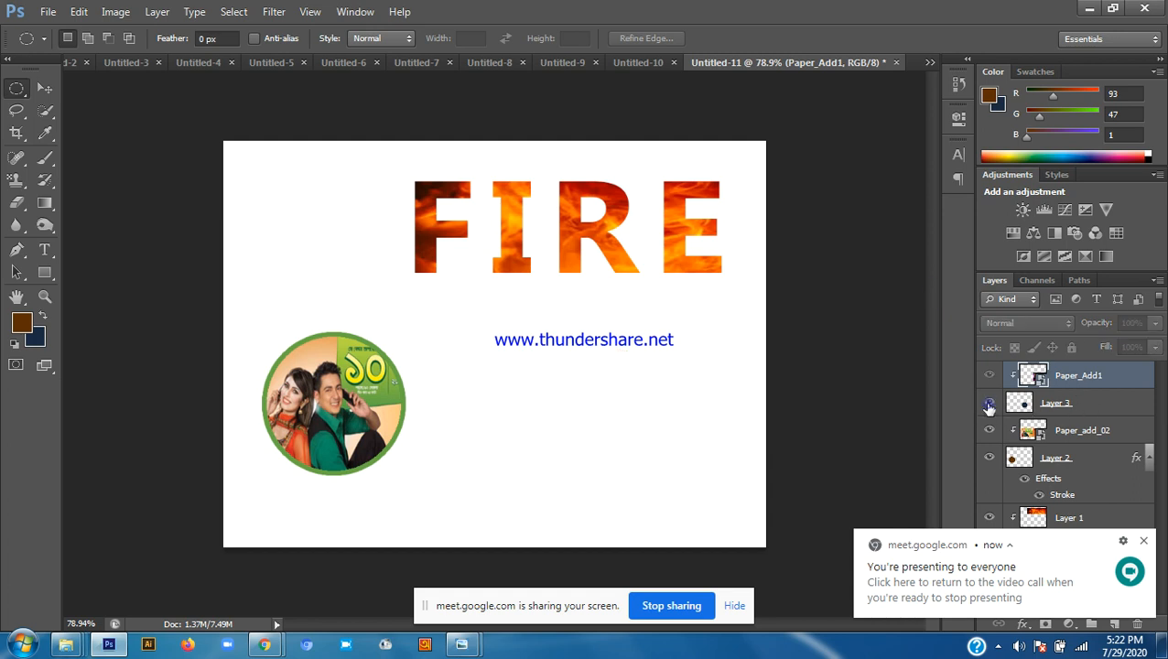
click(988, 404)
Add a Stroke layer style to Layer 3 with its size set to 6 px
right_click(1068, 405)
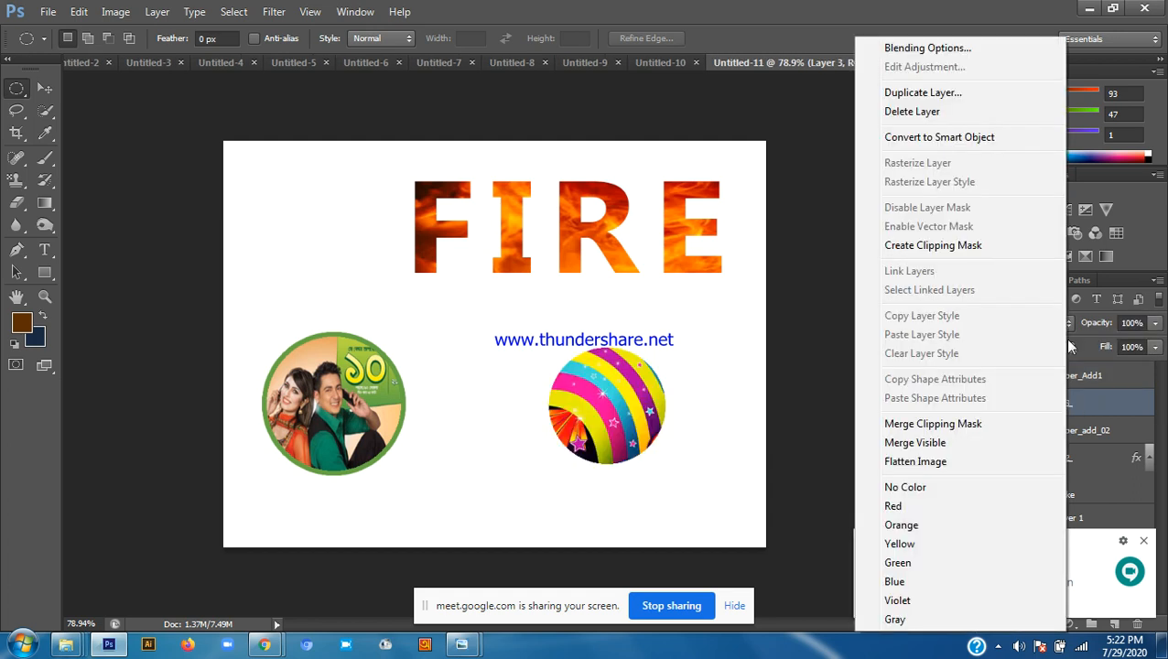
click(920, 49)
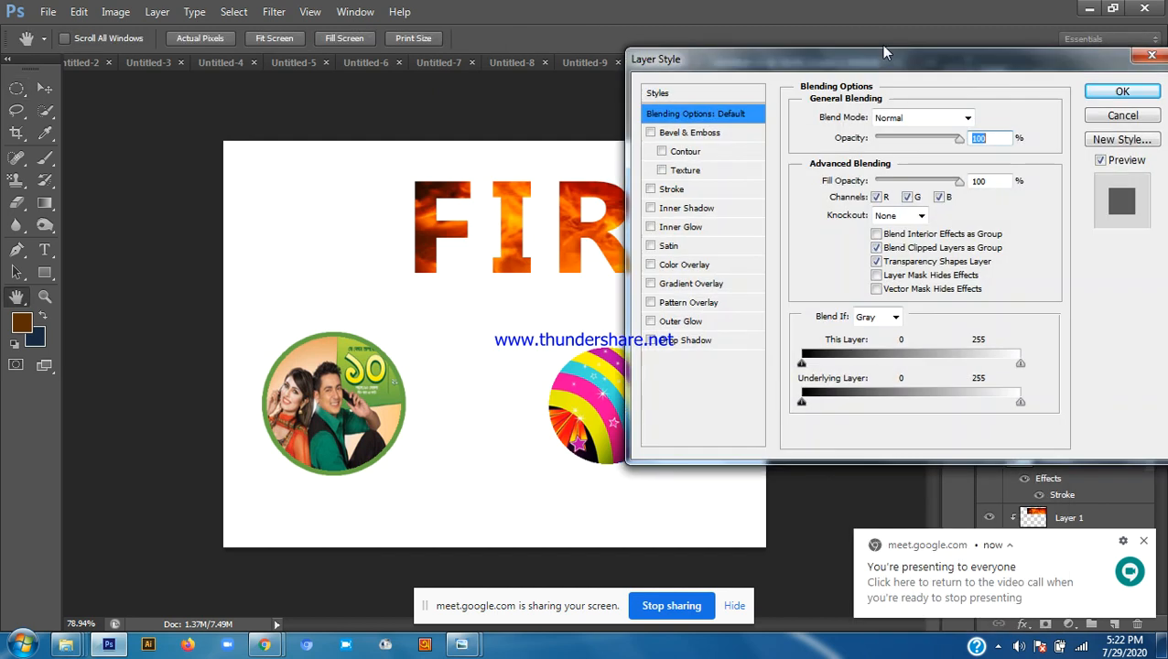
drag(732, 75, 788, 68)
click(745, 186)
drag(922, 55, 973, 60)
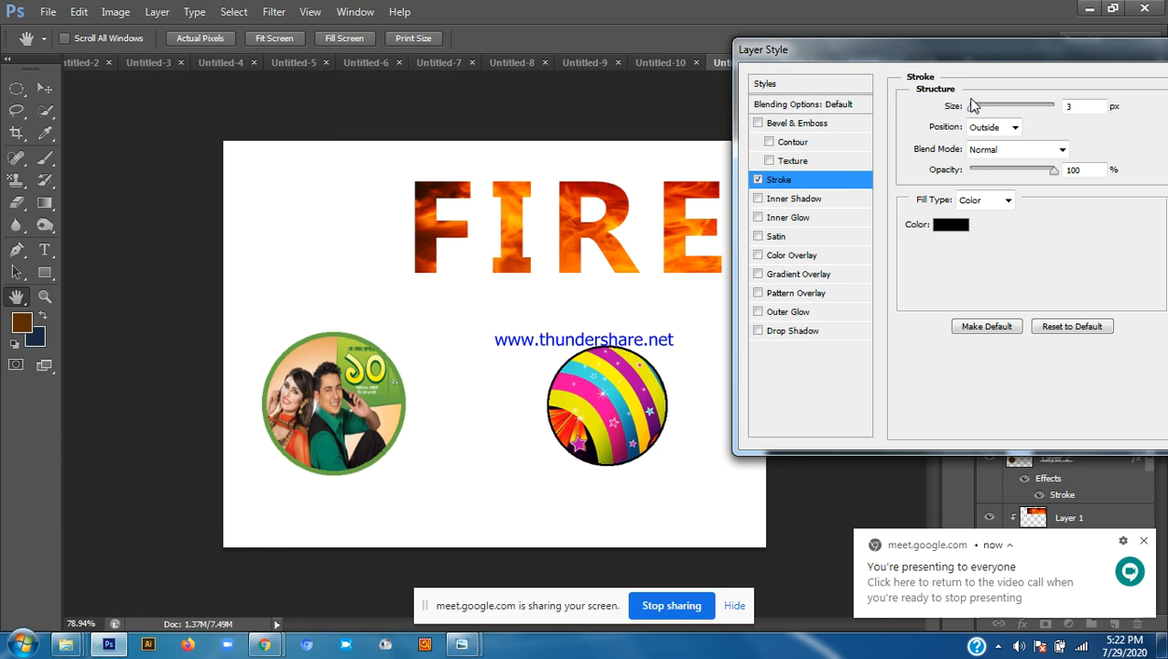
drag(973, 108, 975, 109)
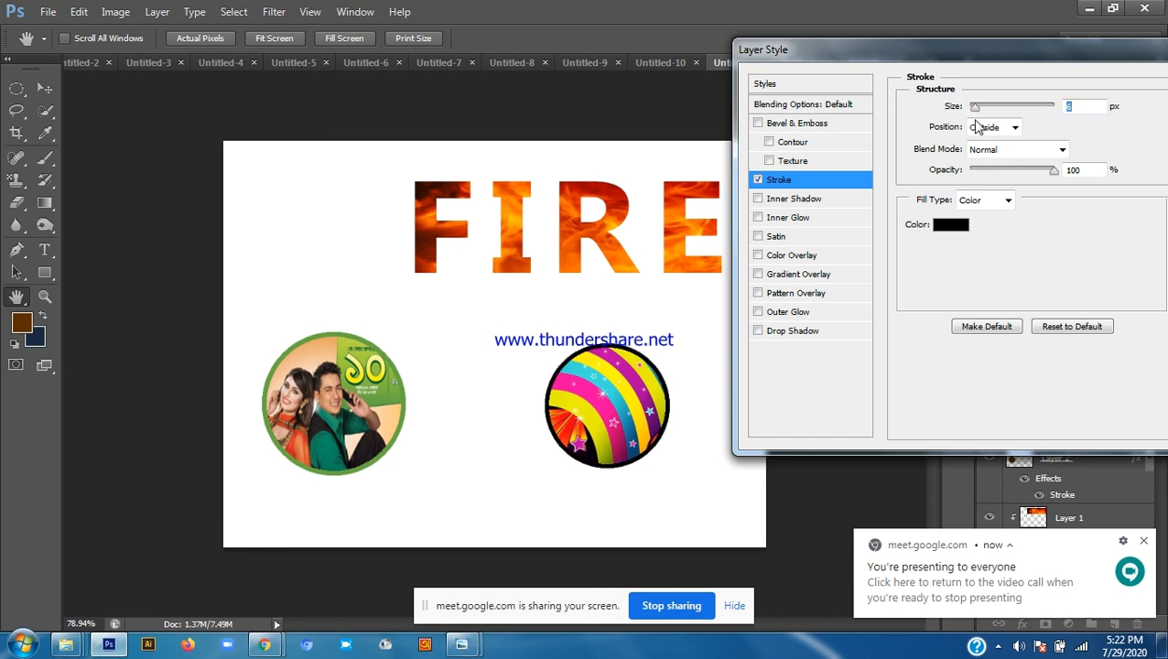
Try stroke colours for Layer 3 sampled from the FIRE letters and the picture in the green-outlined circle
click(952, 226)
click(437, 219)
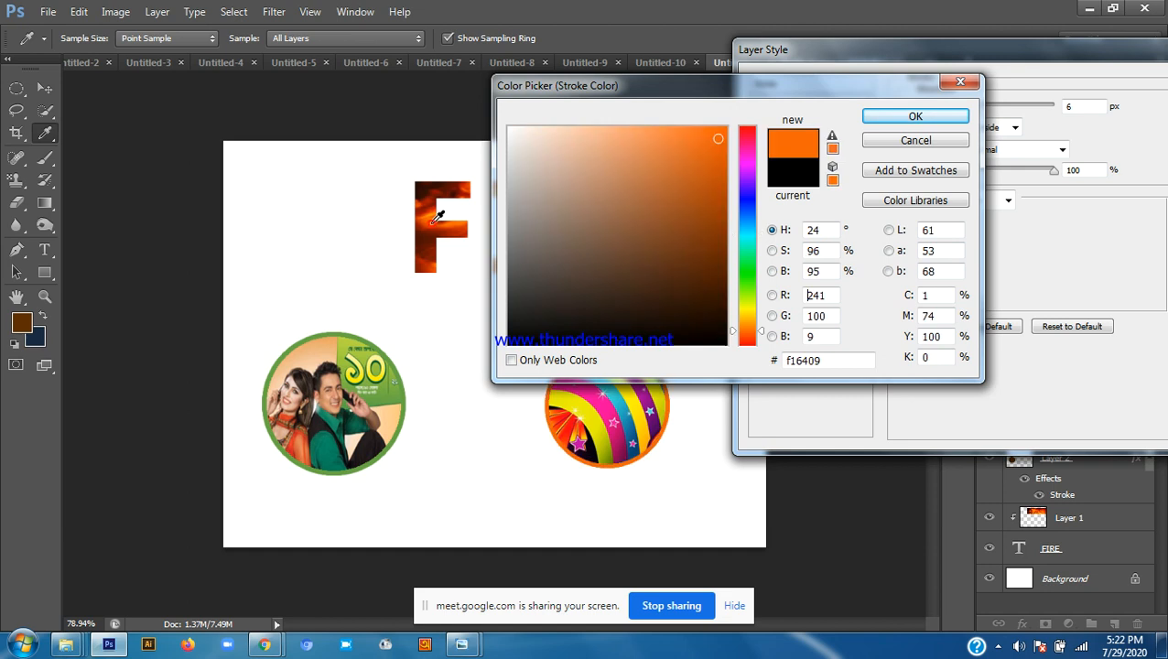
click(358, 369)
click(356, 357)
click(352, 341)
click(346, 337)
click(341, 335)
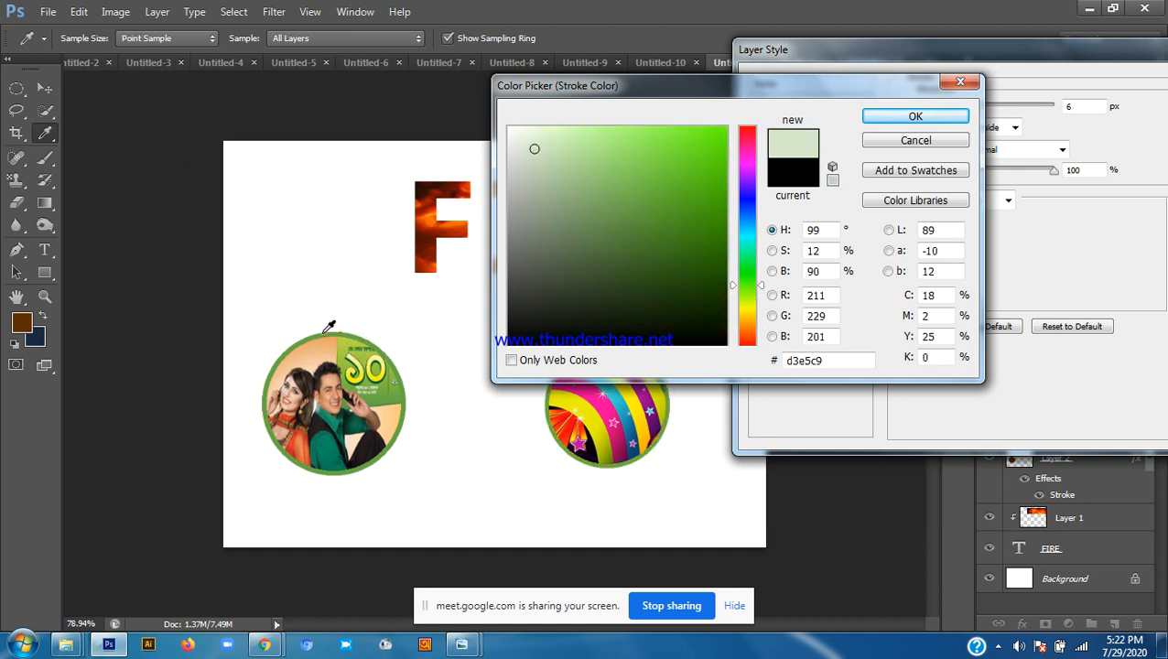
click(366, 363)
click(392, 366)
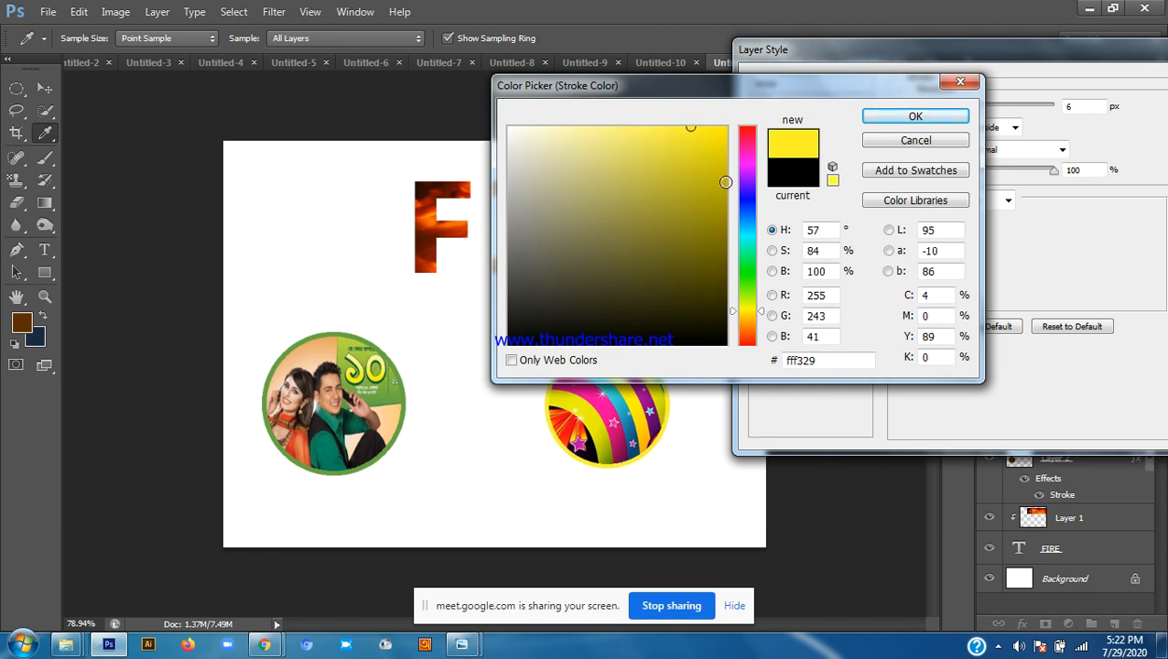
Set Layer 3's stroke colour to dark red b30101 and apply the layer style
drag(756, 167, 757, 117)
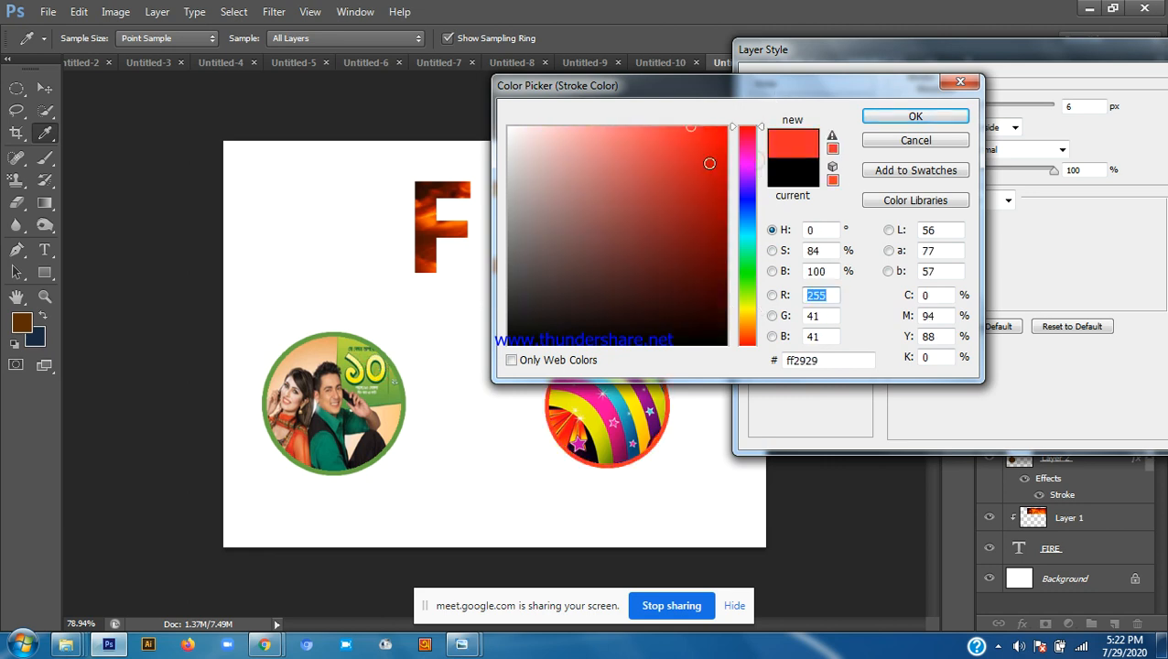
click(707, 182)
click(724, 191)
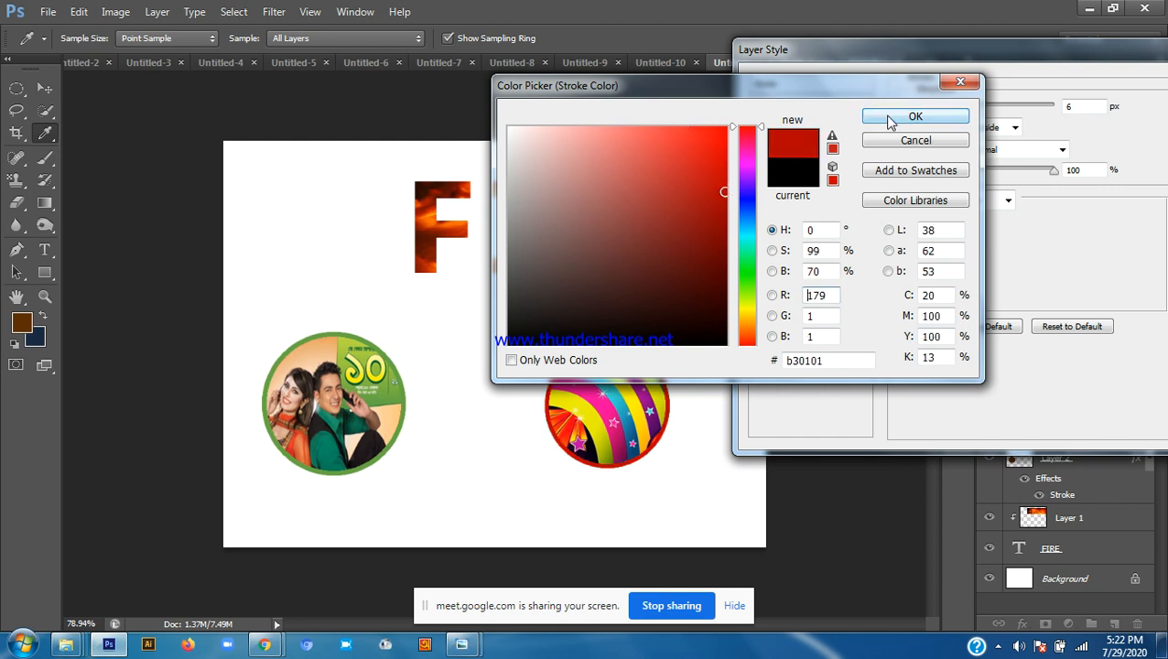
click(915, 116)
drag(990, 110, 1005, 113)
drag(1038, 55, 808, 94)
click(983, 117)
key(ctrl+plus)
scroll(649, 281, down, 5)
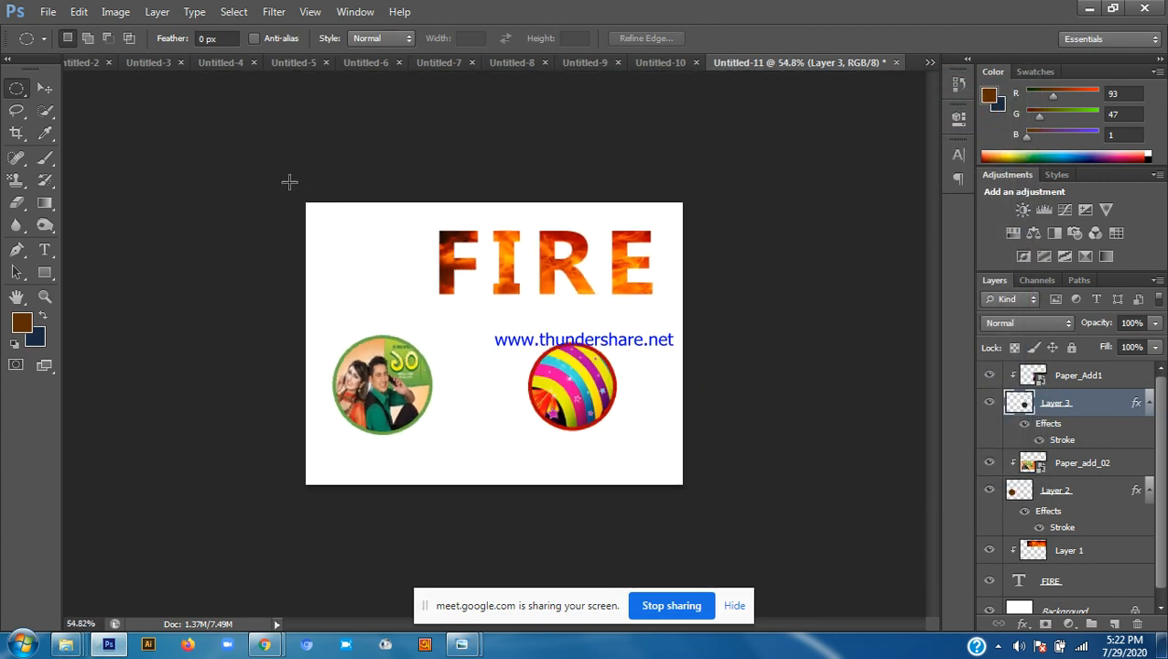
drag(289, 182, 703, 463)
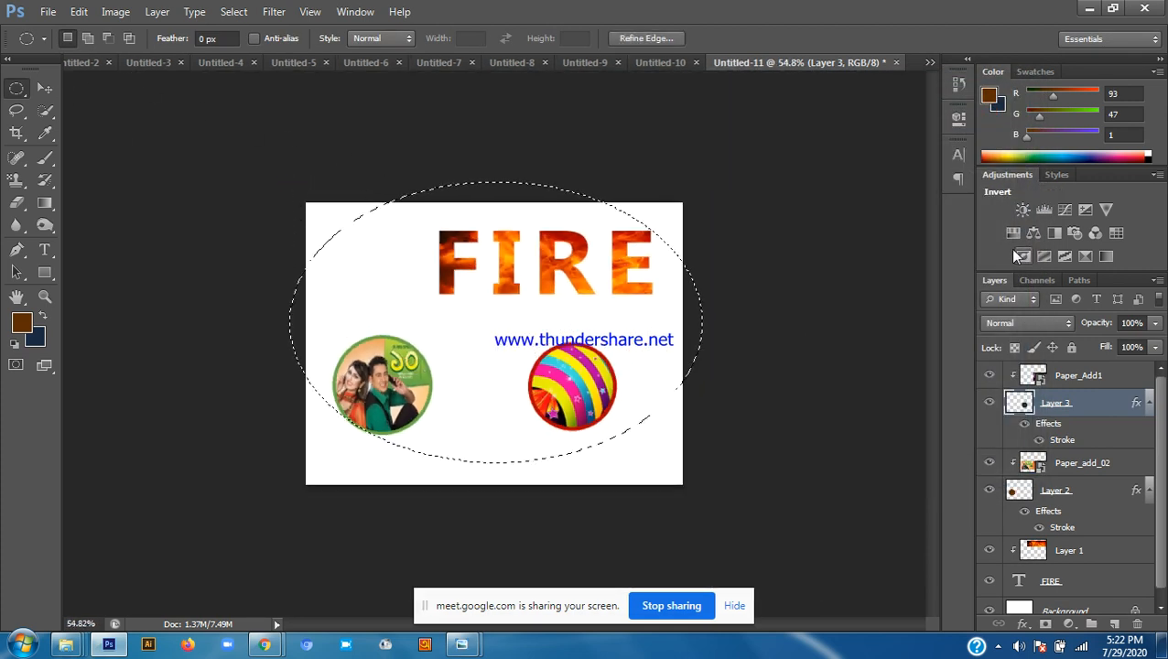
key(ctrl+d)
scroll(365, 145, down, 3)
click(44, 91)
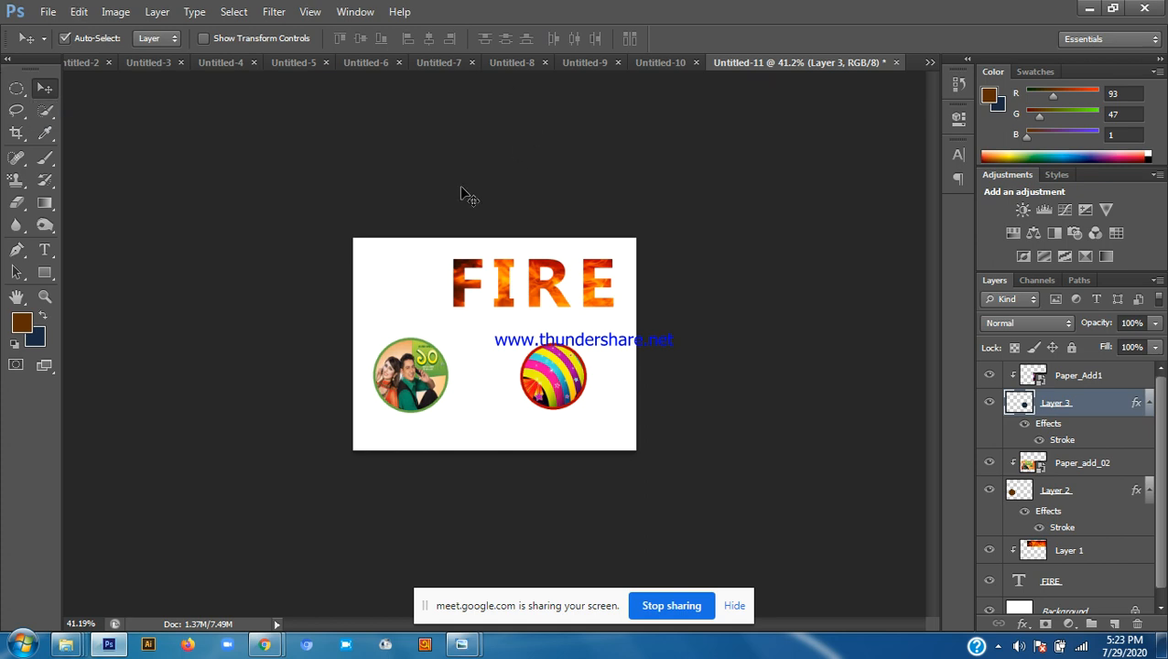
scroll(460, 197, down, 1)
scroll(460, 197, up, 1)
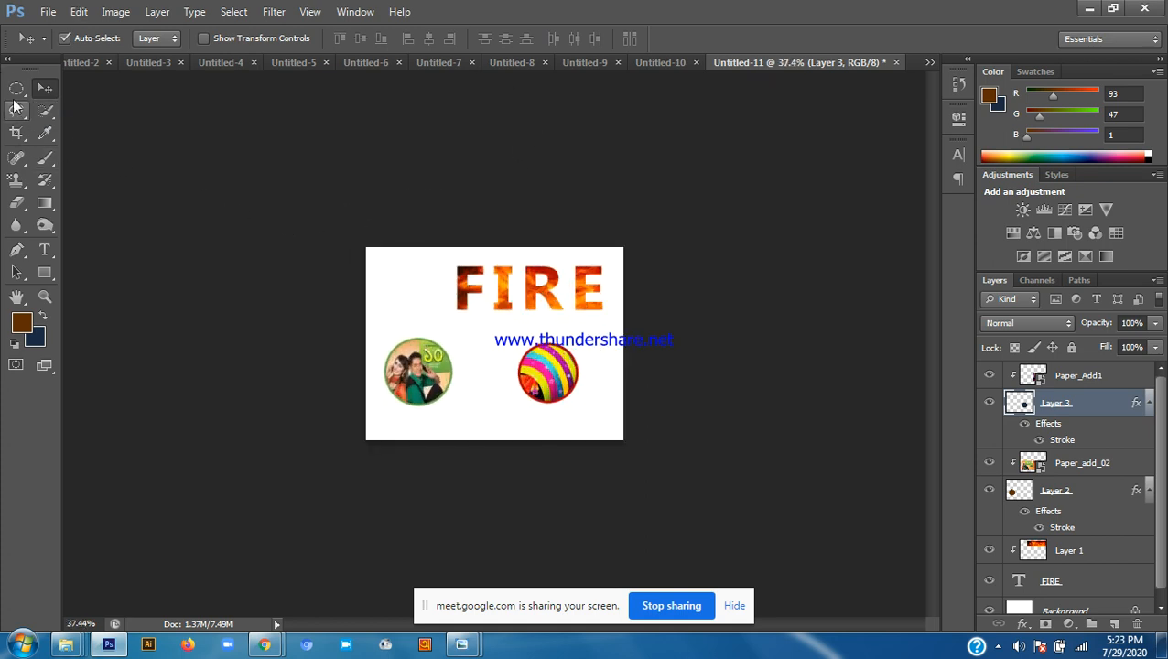
click(15, 89)
click(66, 87)
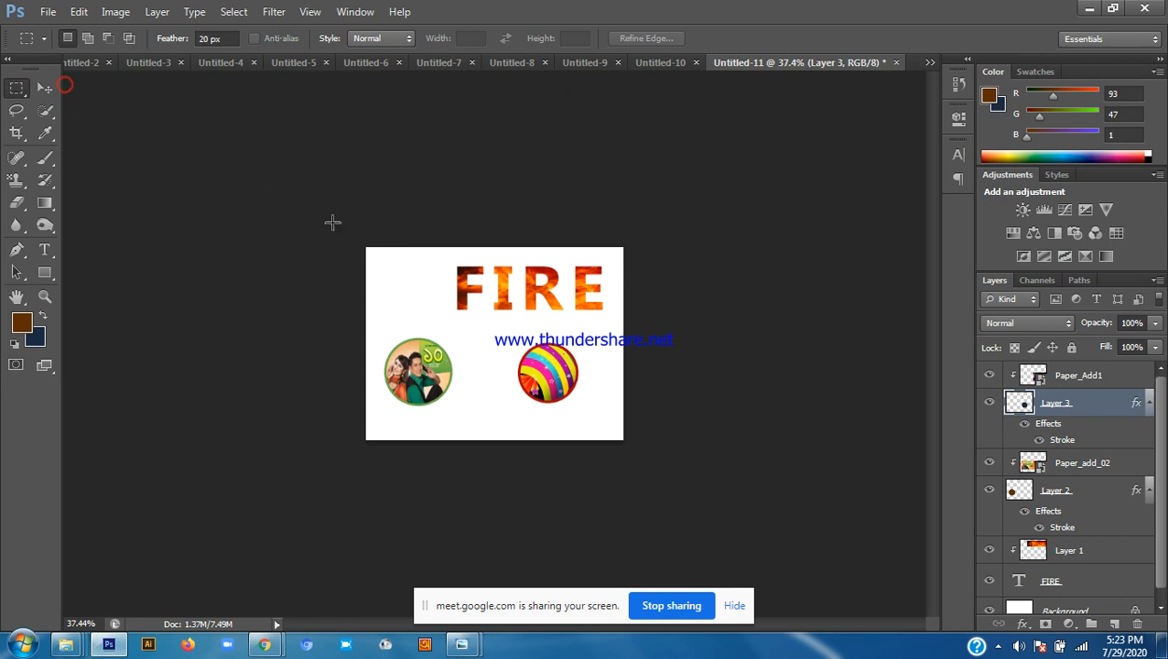
drag(327, 234, 777, 515)
click(748, 391)
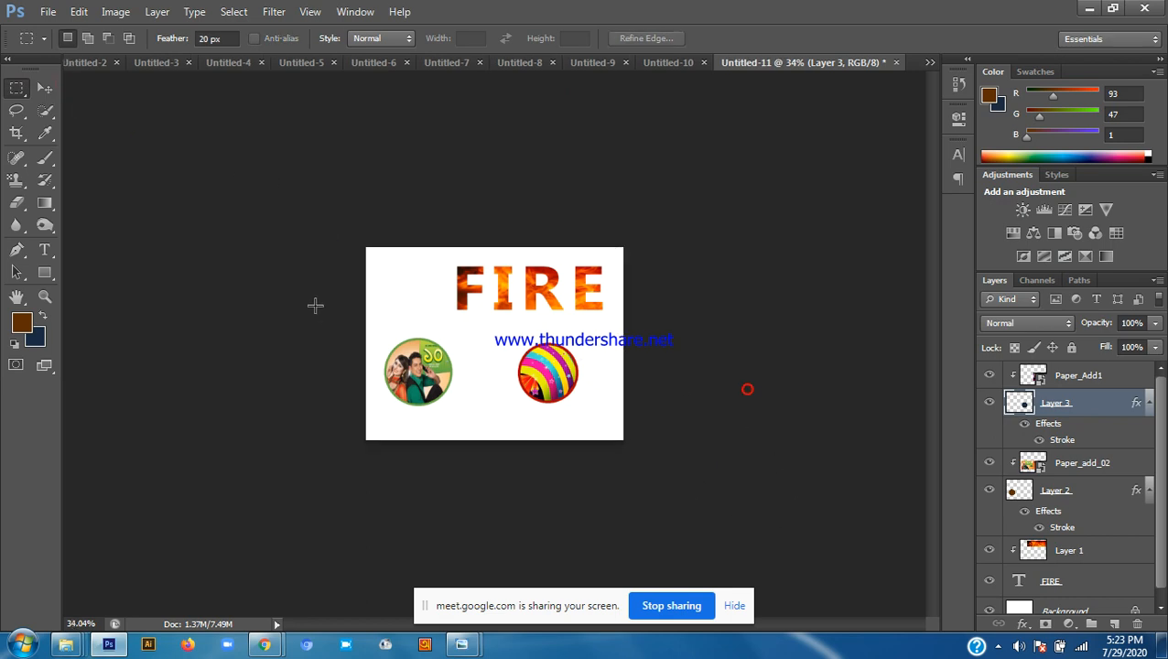
Activate the Move Tool and hide the Google Meet screen-sharing bar
click(43, 87)
scroll(286, 182, up, 2)
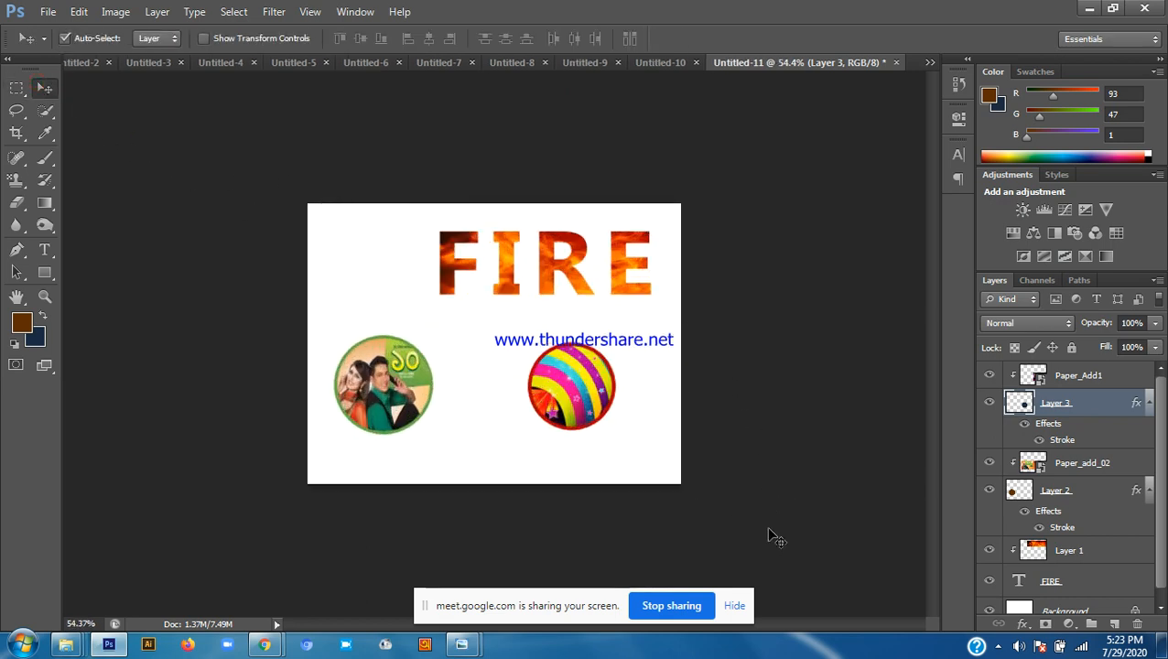
click(734, 607)
scroll(806, 300, up, 1)
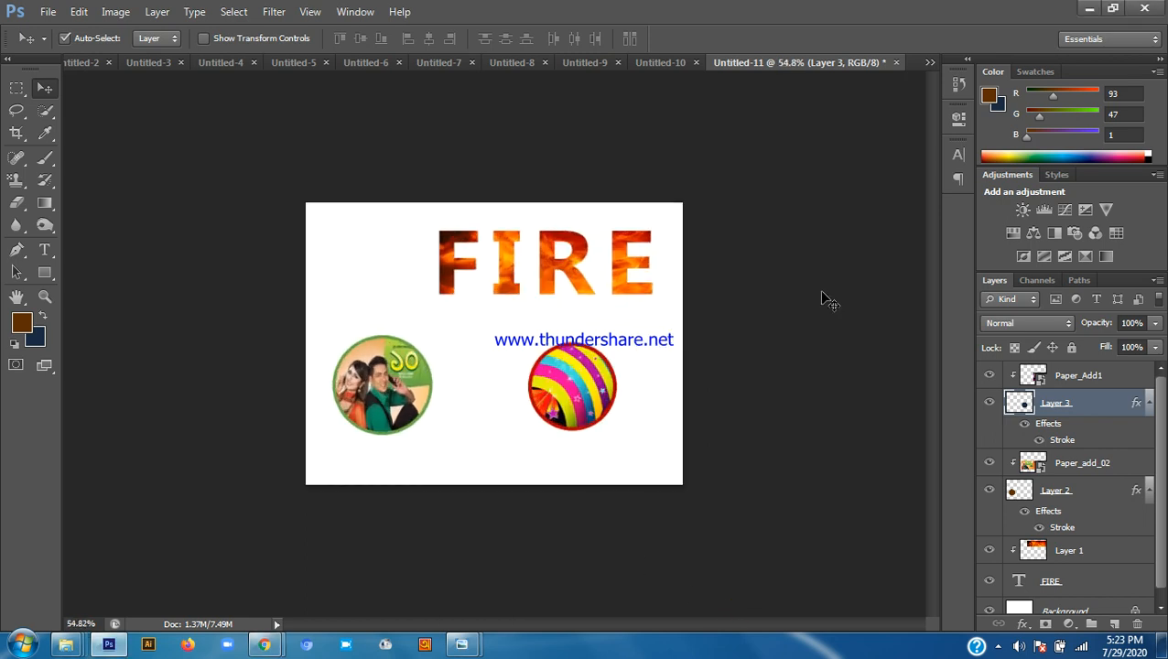
key(ctrl+n)
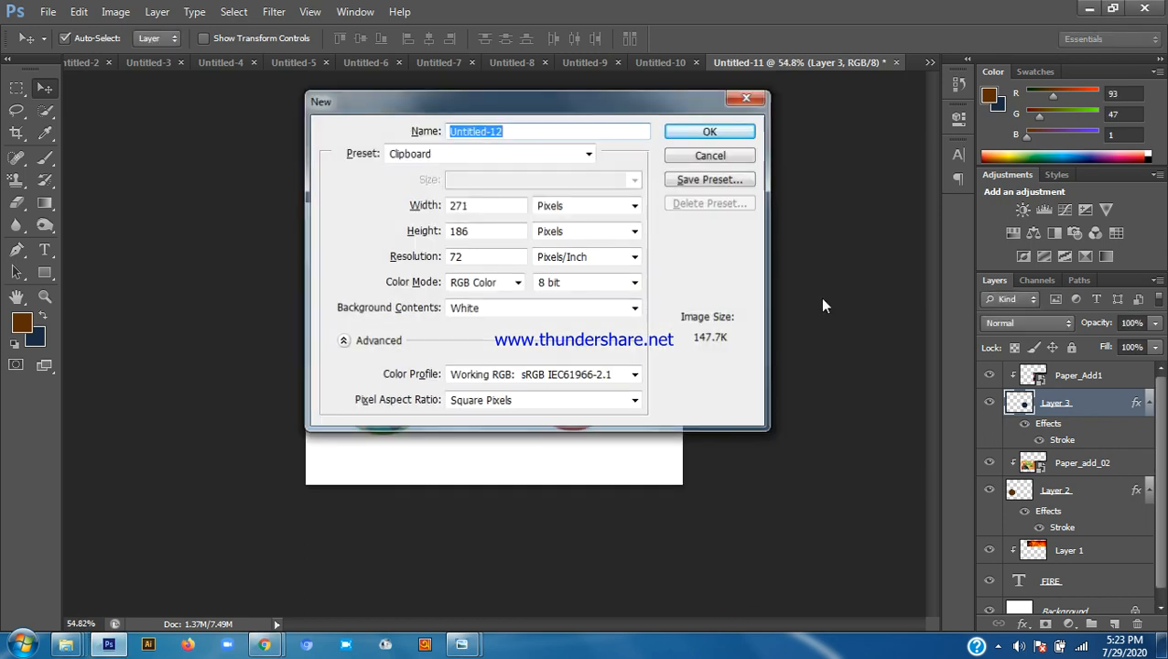
key(Return)
key(ctrl+w)
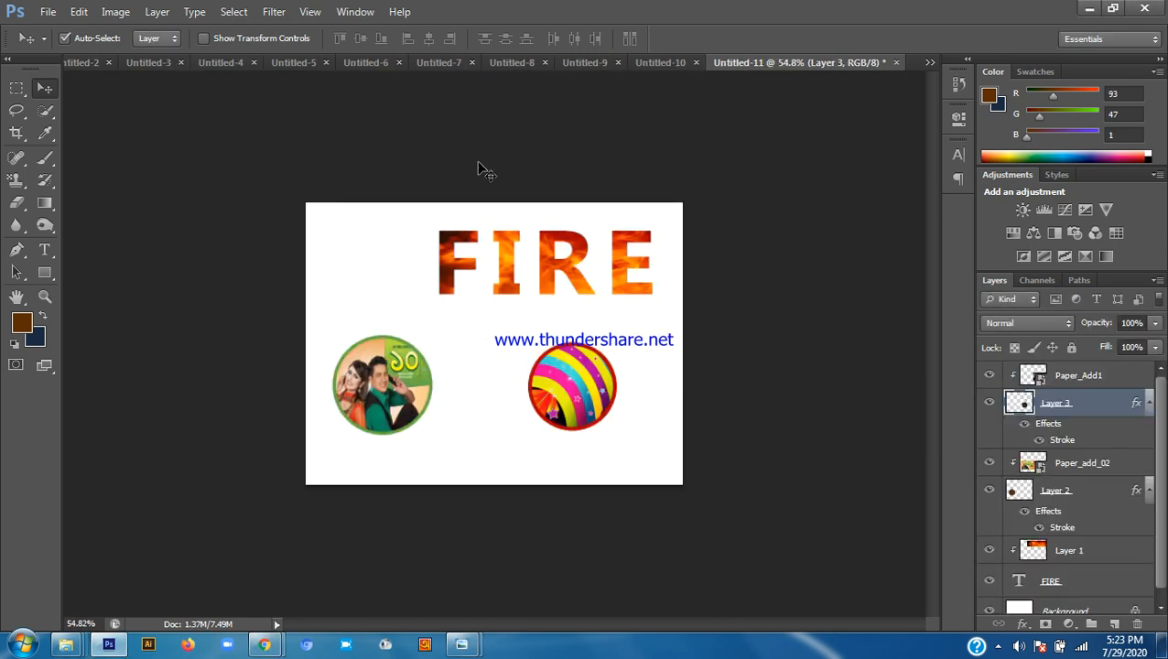
Create a new document with the Web preset at 800 x 600 pixels, 72 pixels/inch and a white background
click(47, 11)
mouse_move(79, 11)
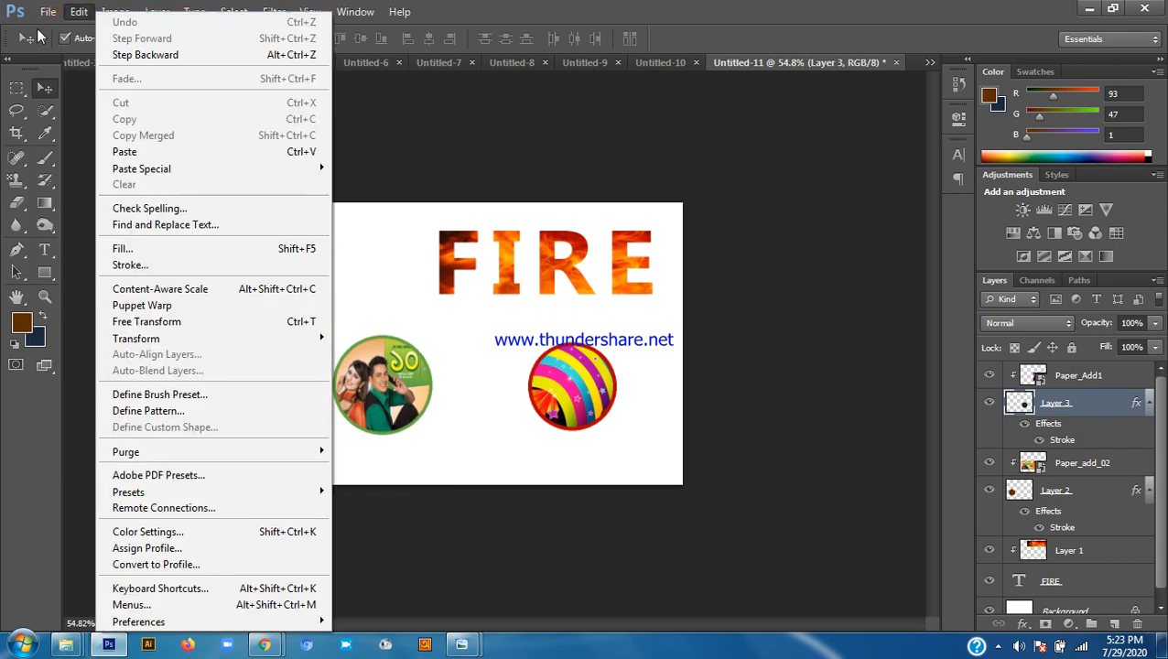
click(37, 11)
click(46, 11)
mouse_move(48, 11)
click(64, 31)
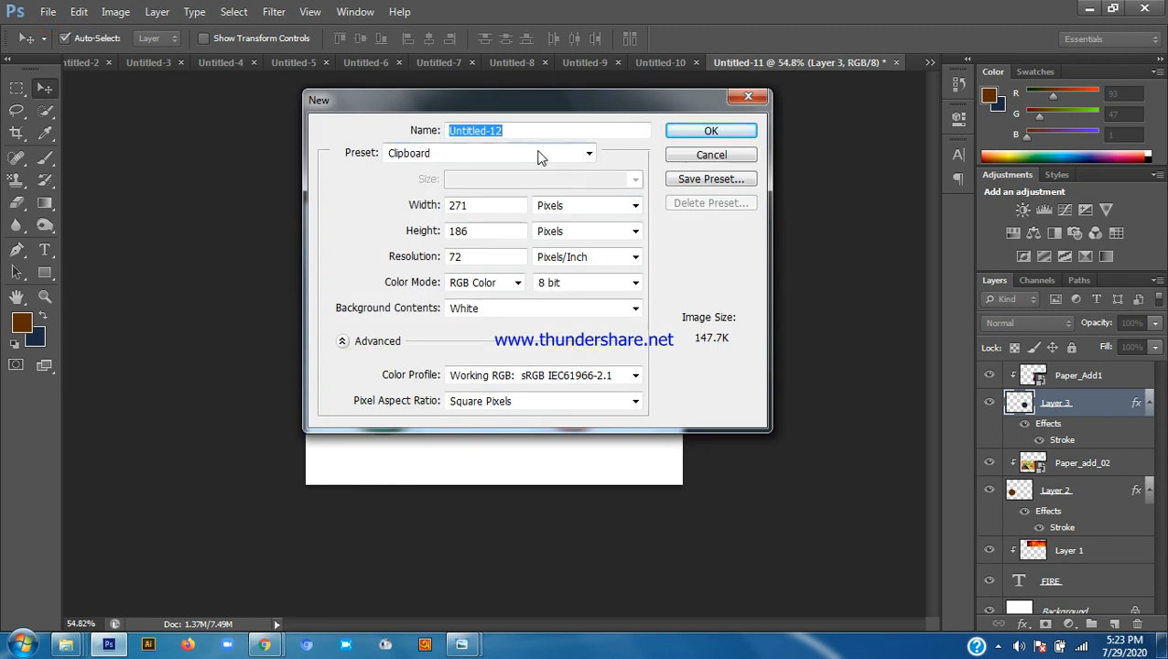
click(537, 152)
click(472, 269)
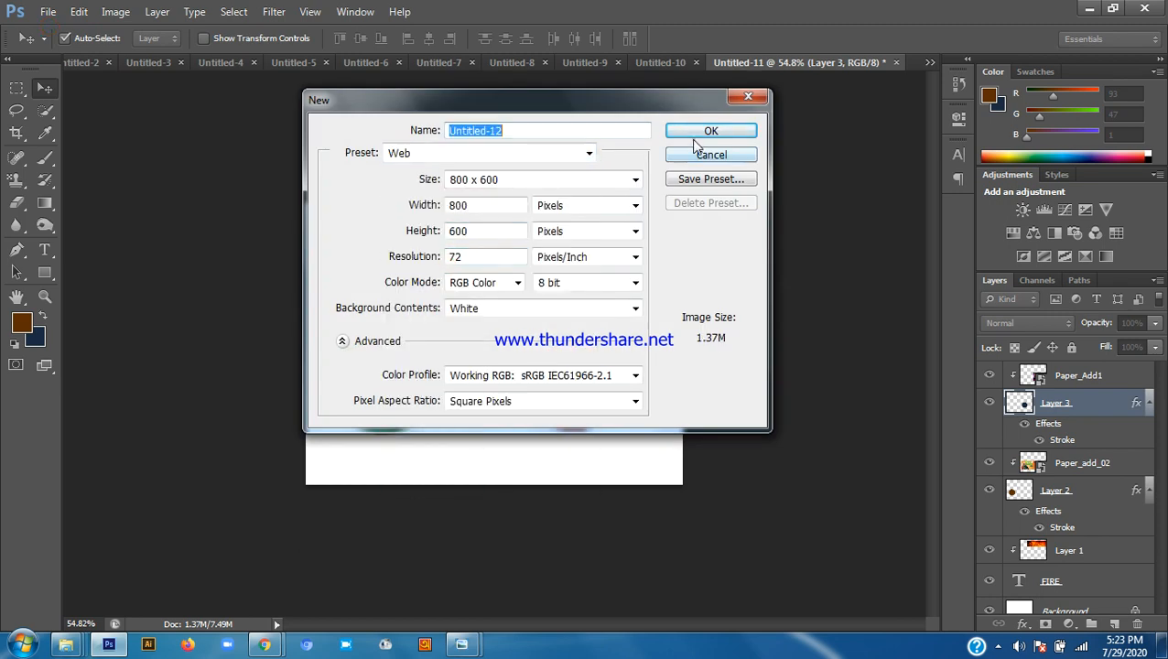
click(697, 140)
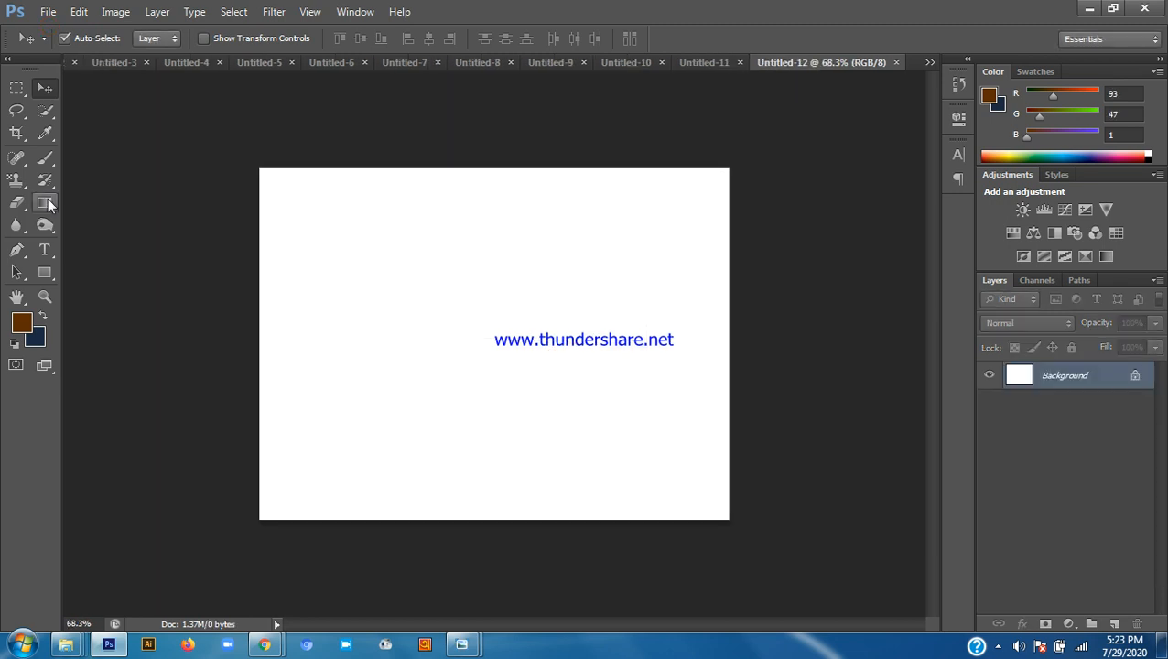
Add a text layer reading "Computer world bd" across the middle of the blank canvas
click(52, 248)
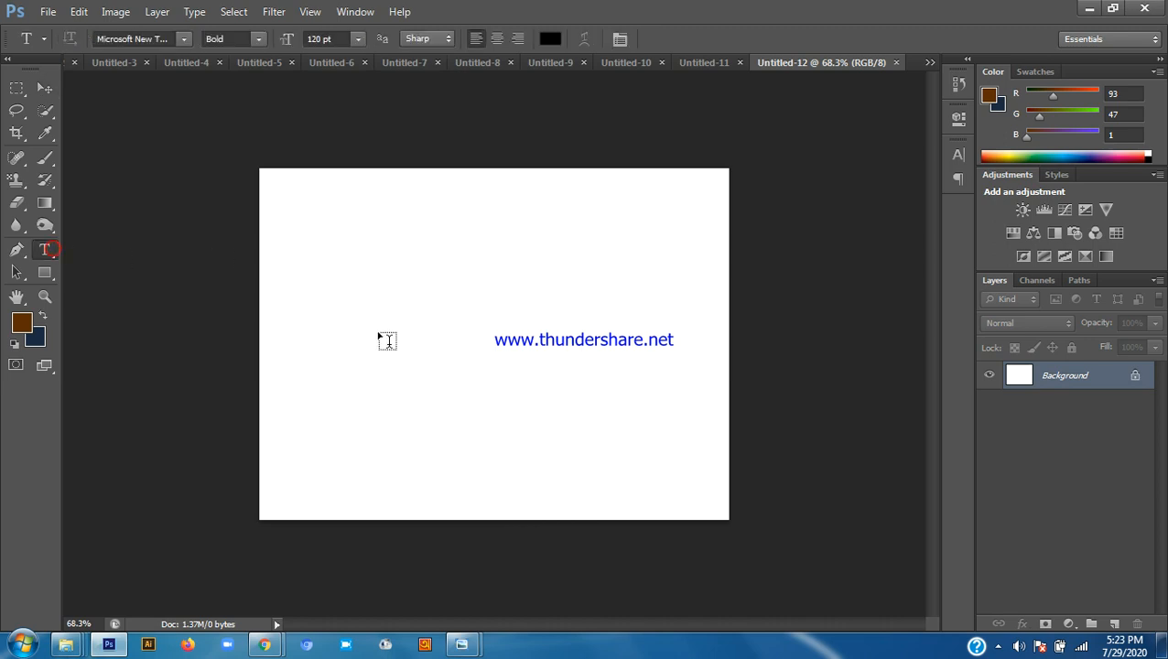
click(362, 337)
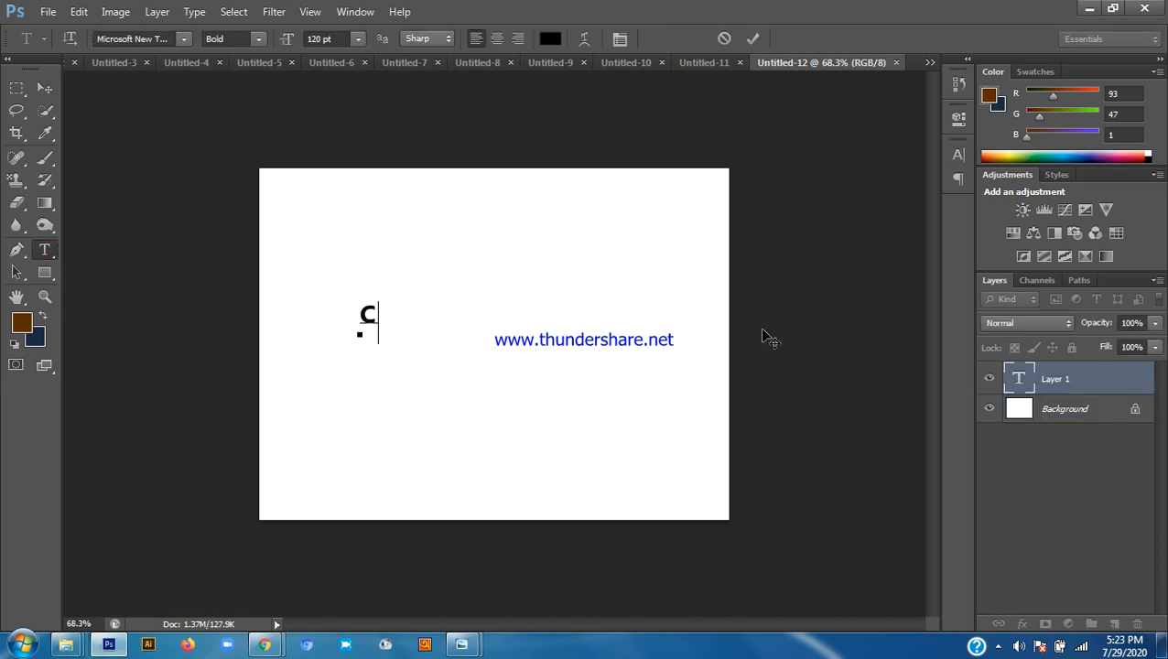
text(Comp)
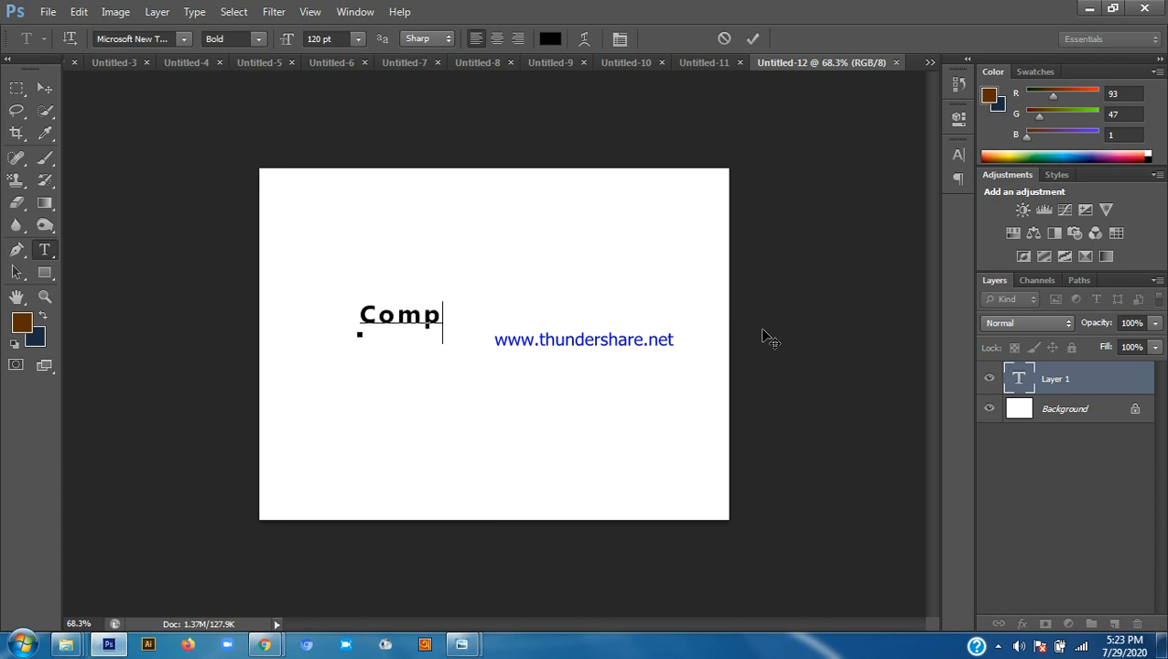
text(uter world bd)
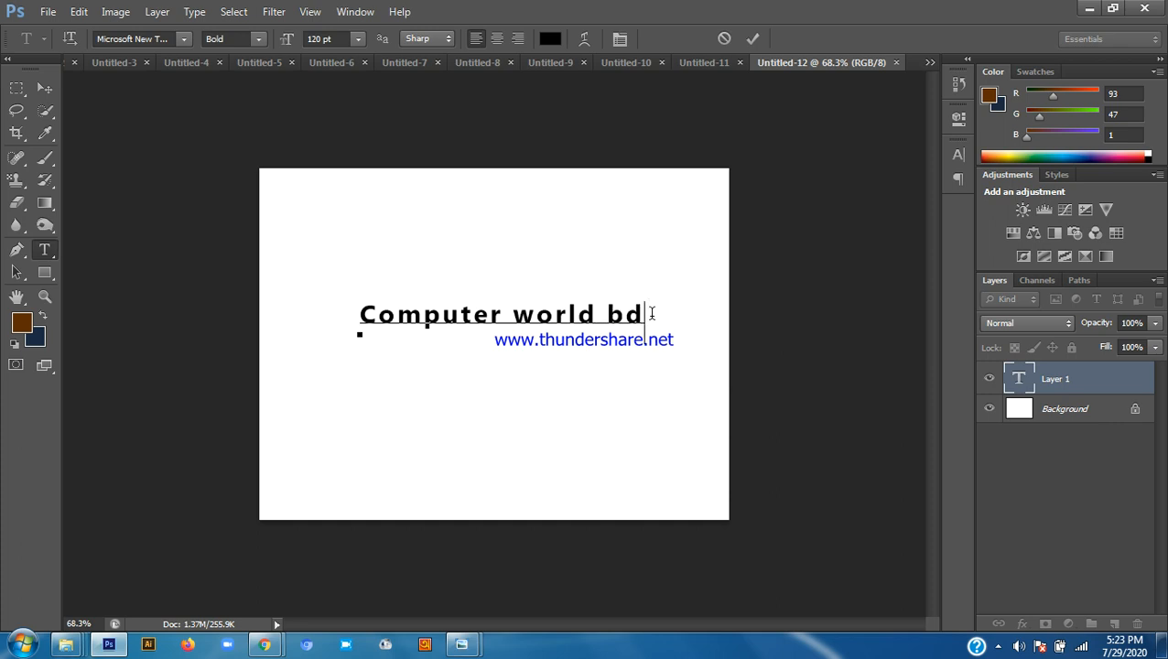
Set the "Computer world bd" text to 56% vertical scale and 54% horizontal scale
triple_click(652, 314)
click(957, 155)
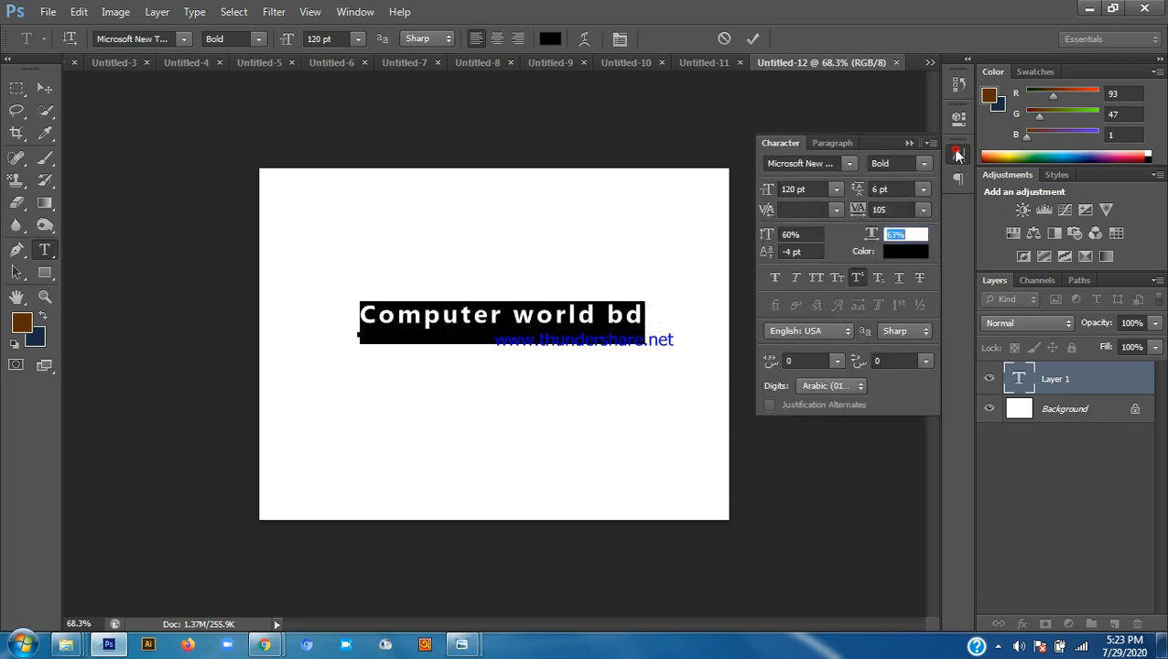
click(807, 234)
text(56)
key(Return)
click(918, 234)
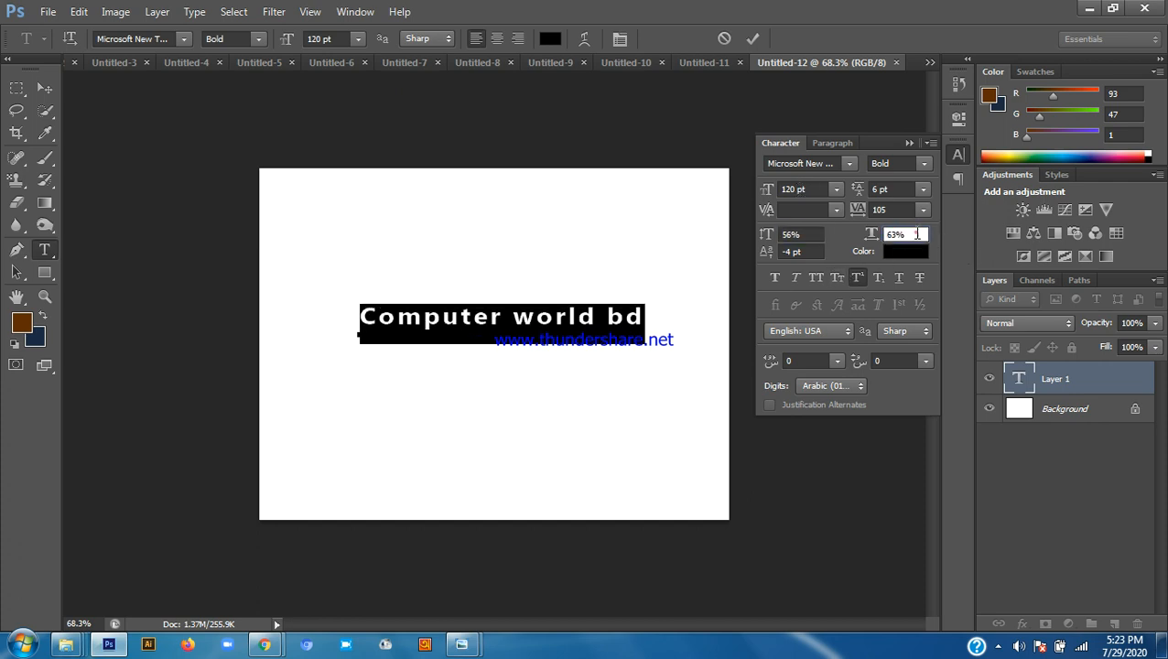
key(Down)
key(Down)
key(Down)
key(Down)
key(Down)
key(Down)
key(Down)
key(Down)
key(Down)
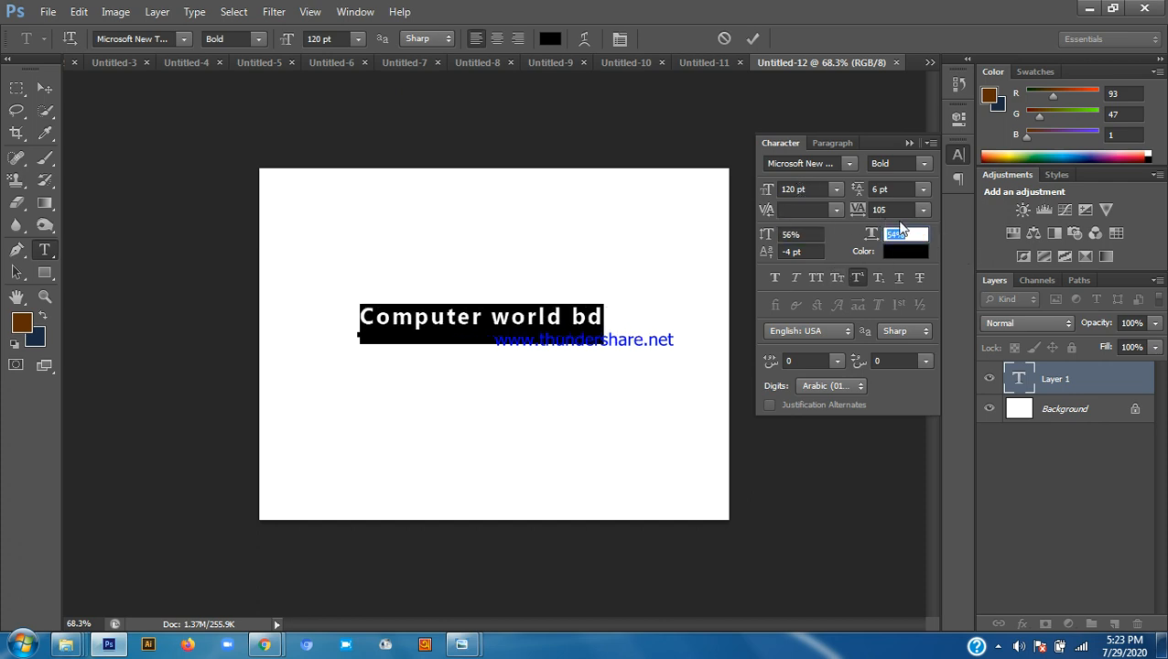
Enlarge the selected text to 134 pt and close the character settings
click(344, 38)
key(Up)
key(Up)
key(Up)
key(Up)
key(Up)
key(Up)
key(Up)
key(Up)
key(Up)
key(Up)
key(Up)
key(Up)
key(Up)
key(Up)
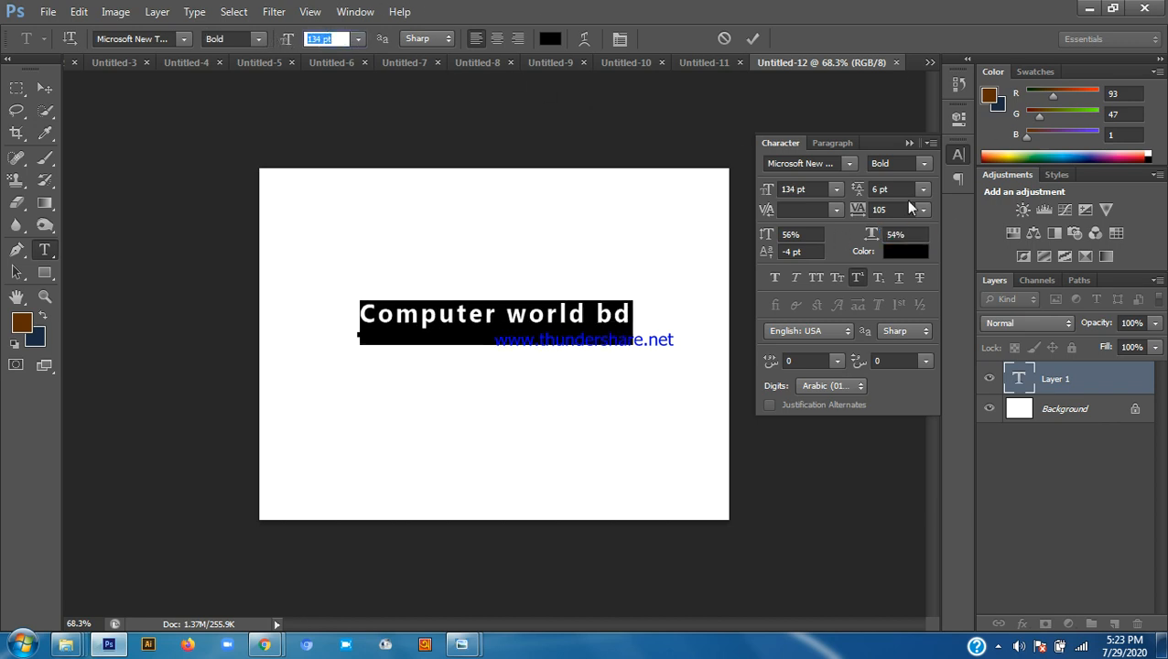
click(958, 158)
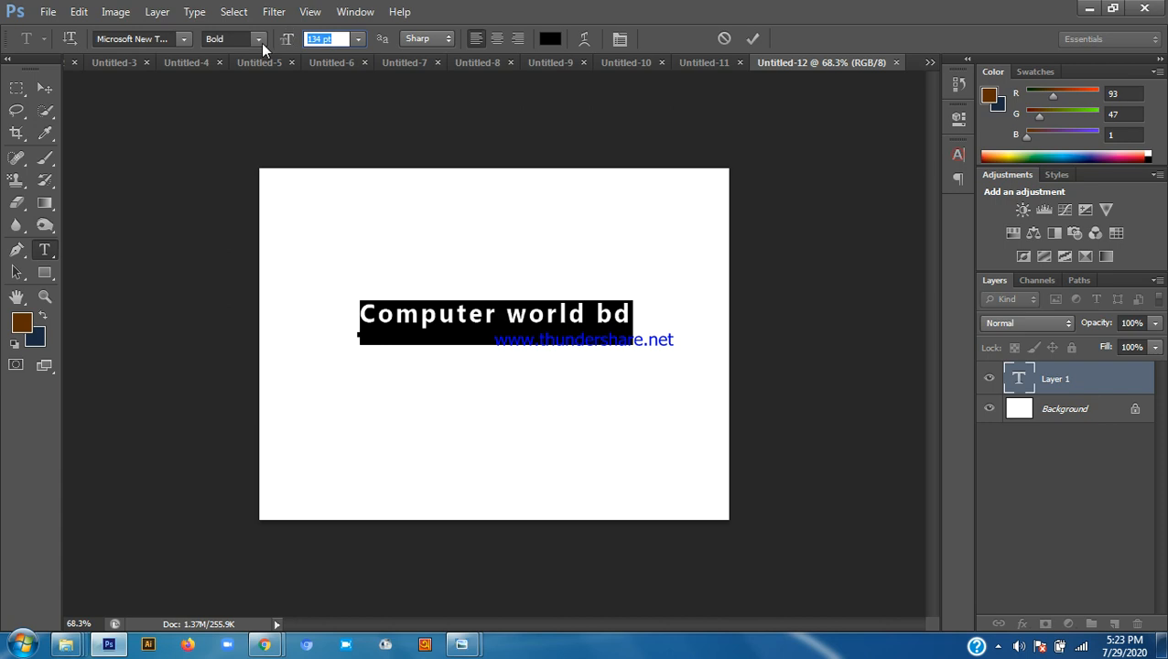
Commit the text and shift it slightly to the left with the Move Tool
click(44, 88)
scroll(422, 260, up, 4)
key(ctrl+1)
mouse_move(550, 305)
mouse_down()
mouse_move(490, 323)
mouse_move(537, 287)
mouse_move(547, 316)
mouse_up()
scroll(547, 316, up, 1)
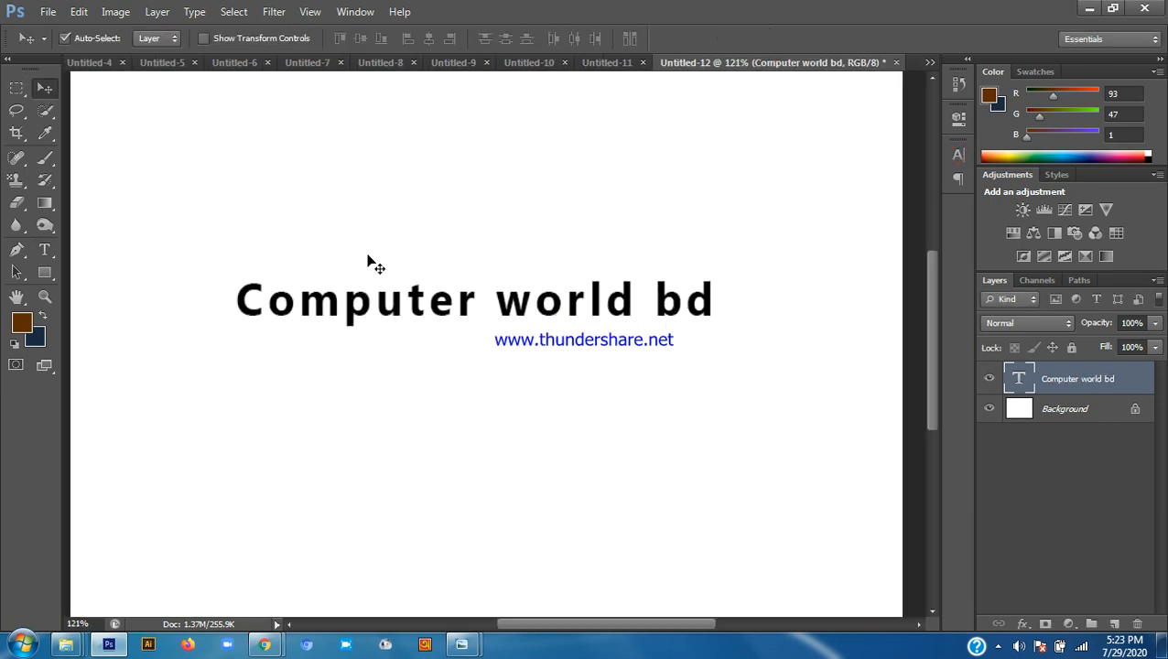
scroll(371, 261, down, 1)
Browse the installed fonts for the "Computer world bd" text, leaving the list without choosing one
double_click(1021, 379)
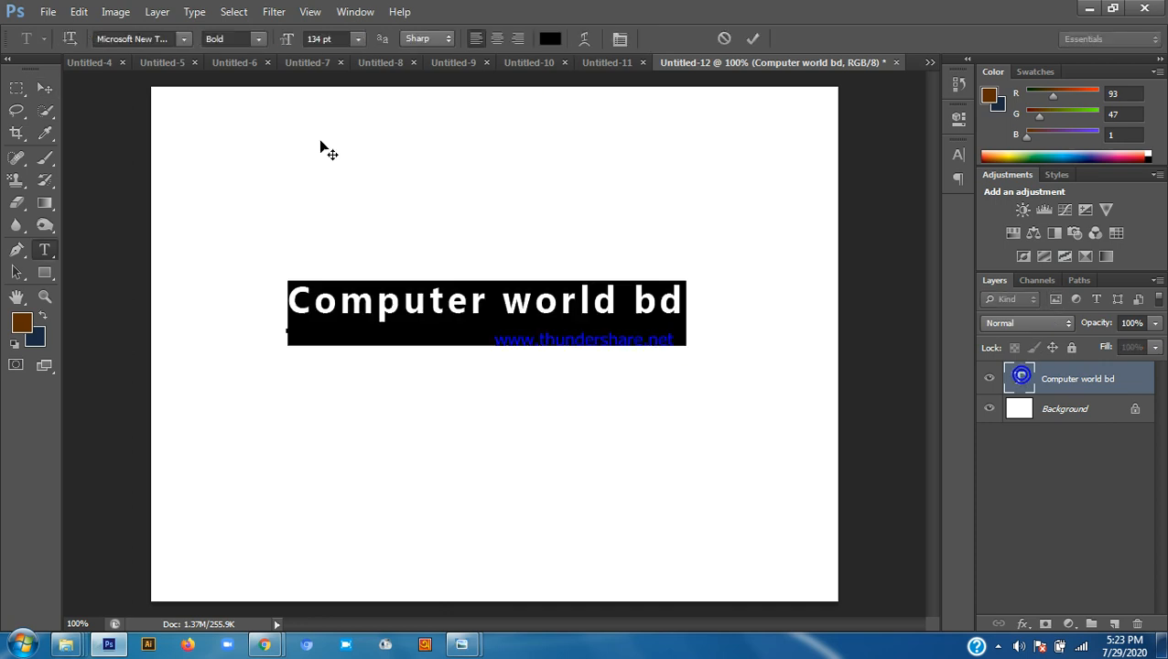
click(163, 38)
click(183, 38)
scroll(196, 71, down, 2)
scroll(203, 109, up, 7)
scroll(229, 133, up, 15)
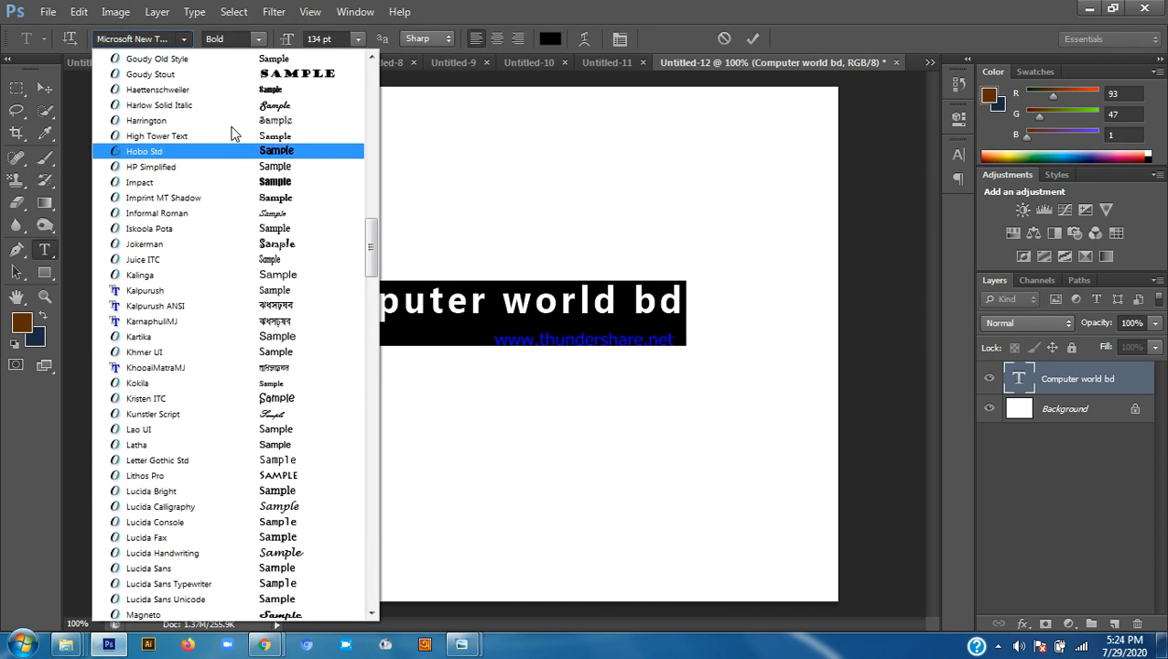
scroll(336, 97, up, 15)
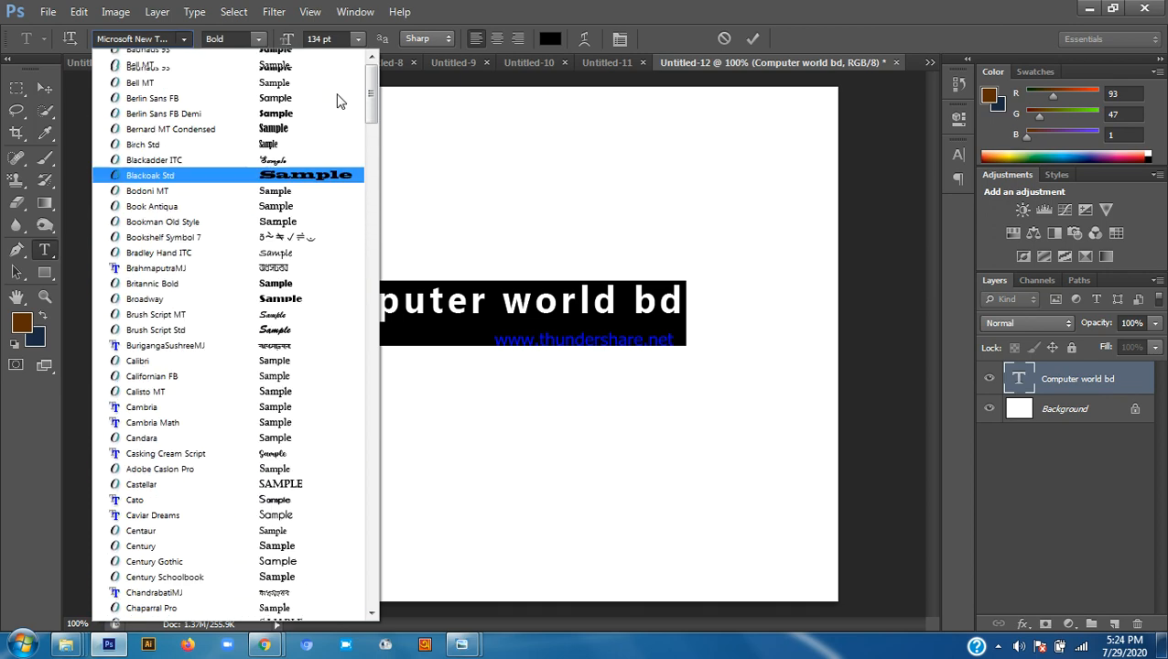
scroll(321, 144, down, 15)
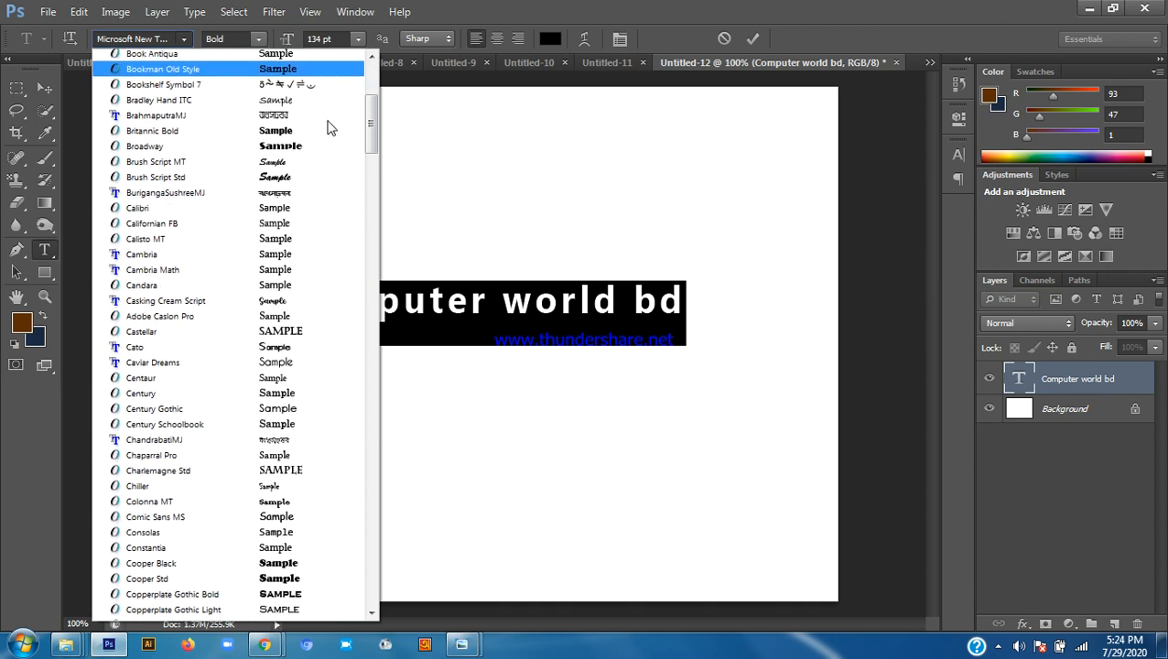
scroll(321, 144, down, 20)
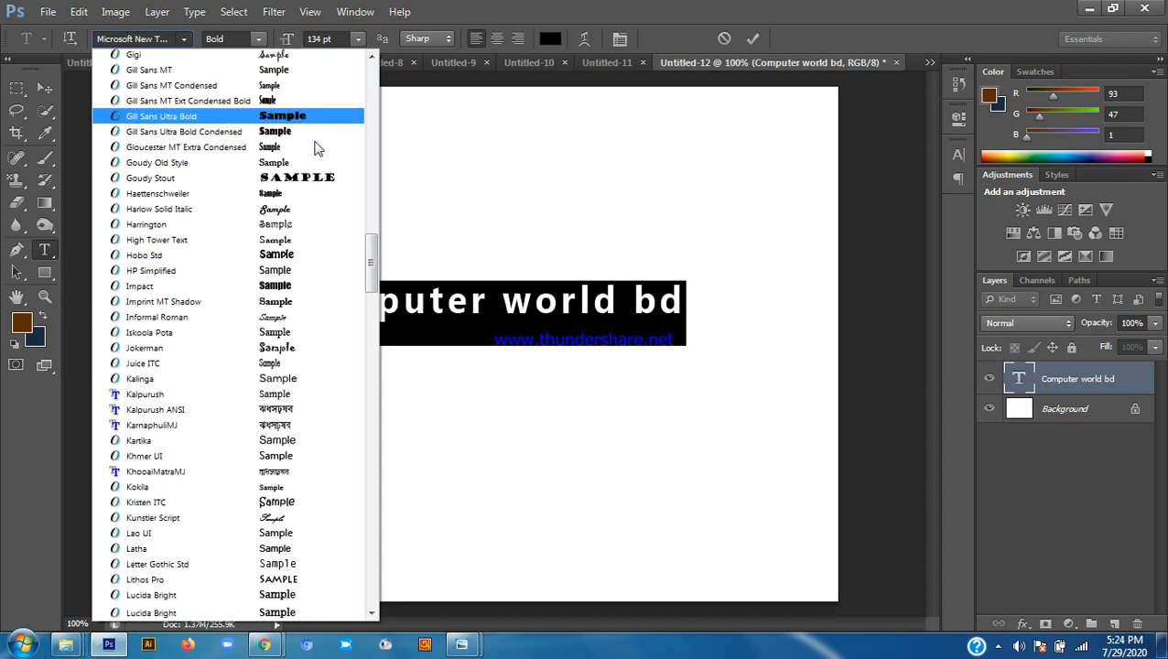
scroll(314, 106, up, 15)
scroll(314, 106, up, 20)
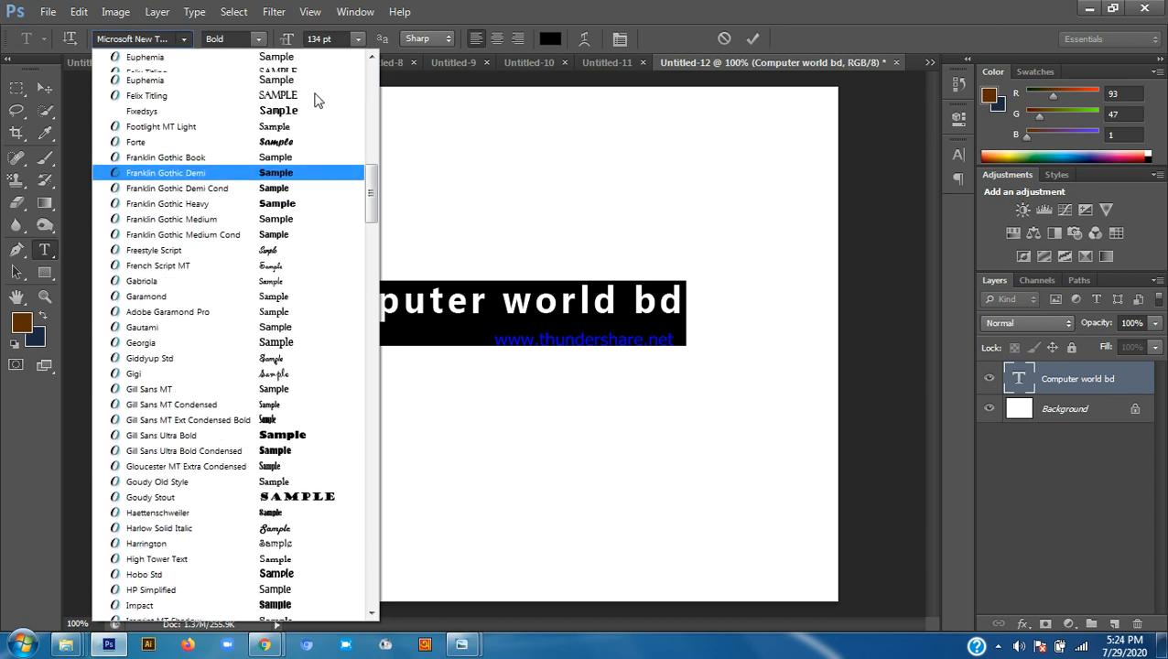
scroll(332, 71, up, 10)
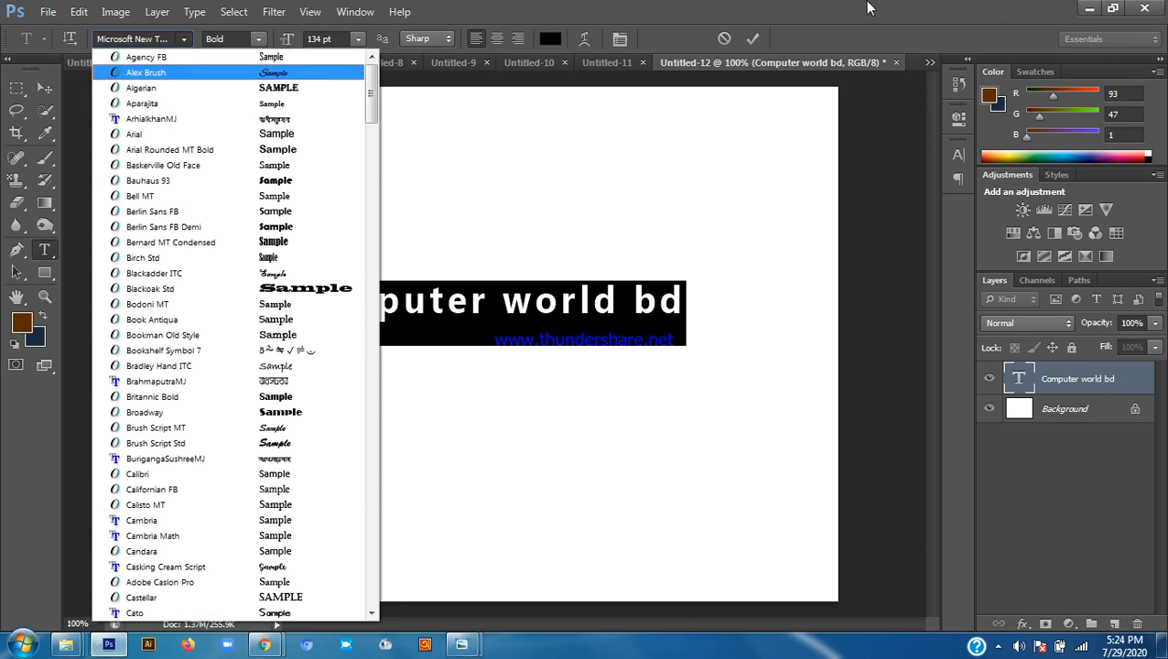
click(698, 9)
click(47, 87)
scroll(615, 218, up, 6)
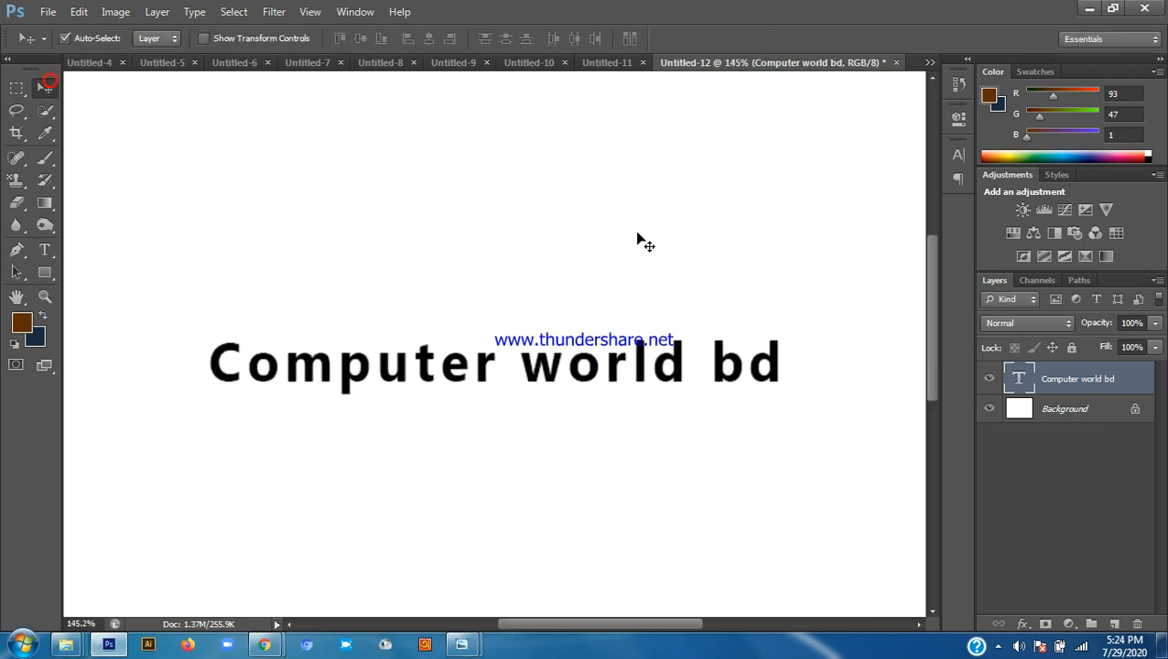
scroll(684, 317, down, 4)
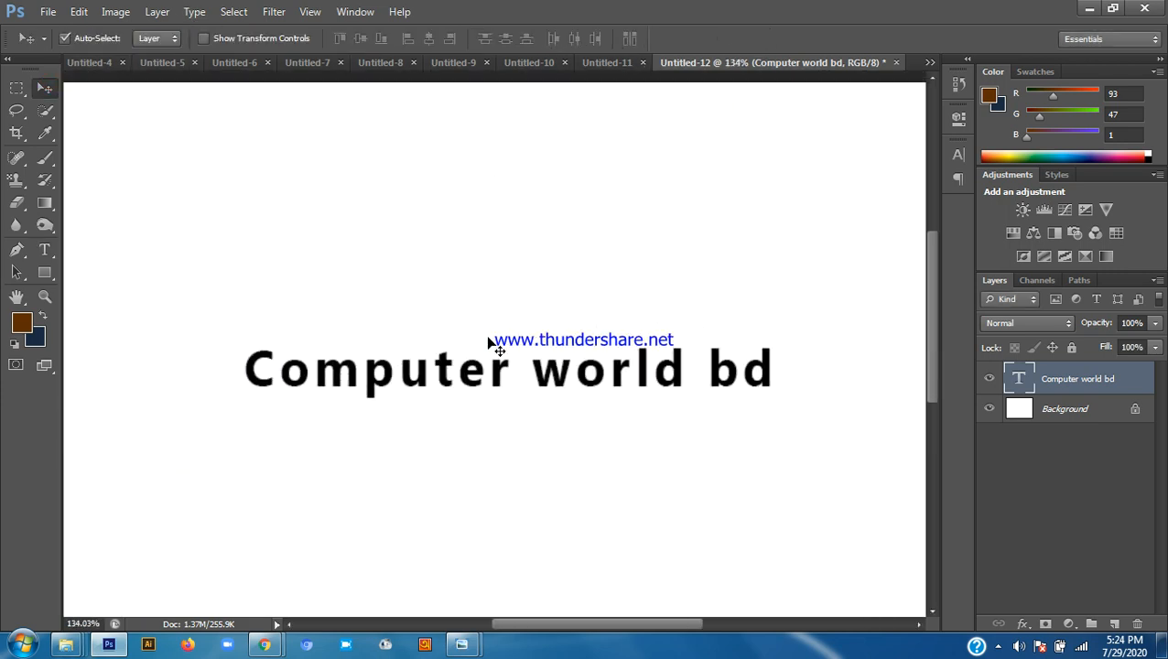
scroll(487, 341, down, 2)
scroll(427, 303, up, 1)
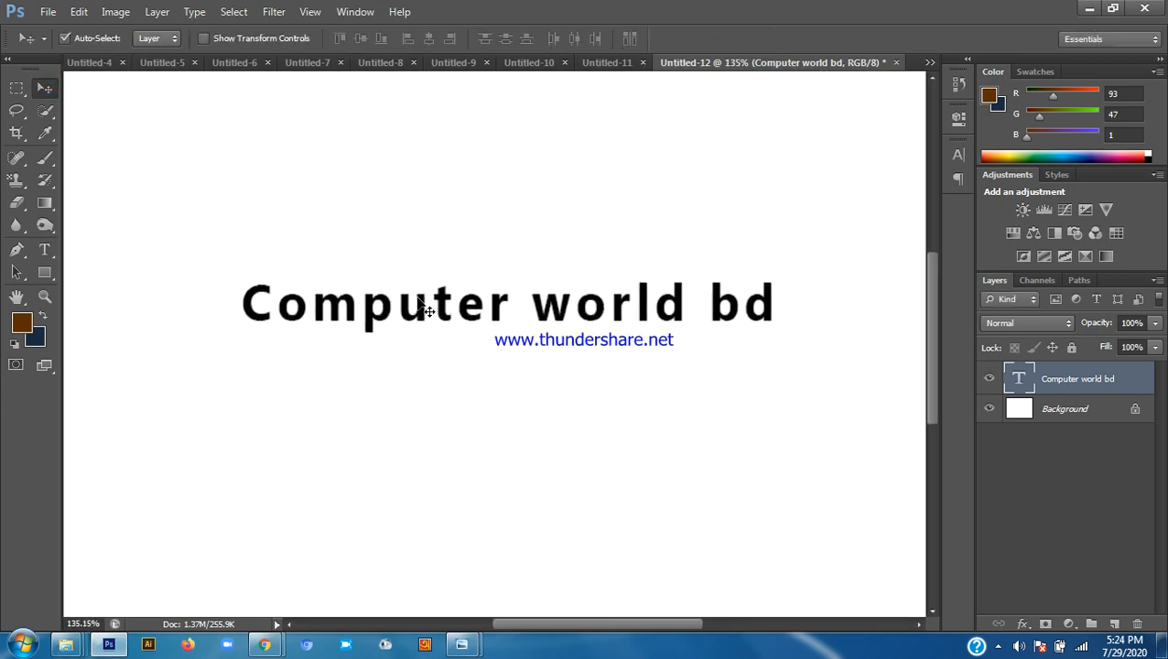
scroll(425, 308, down, 2)
Switch to the Chrome window with the Google Meet call and look through its open tabs
mouse_move(265, 645)
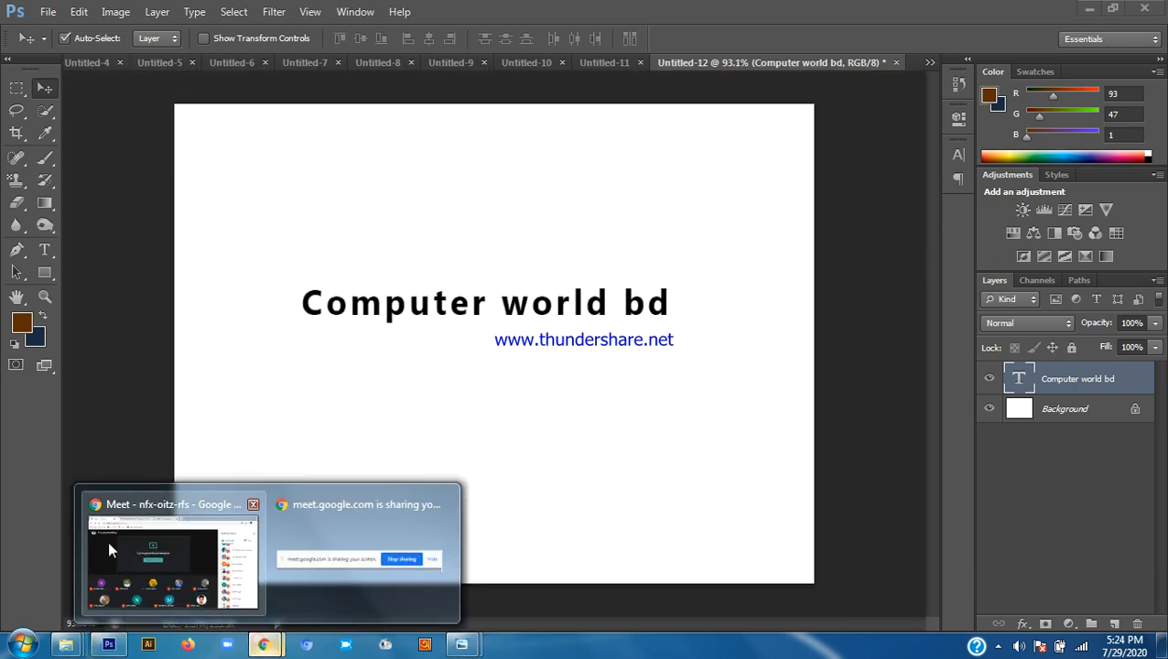
click(184, 542)
click(502, 15)
click(258, 14)
click(152, 11)
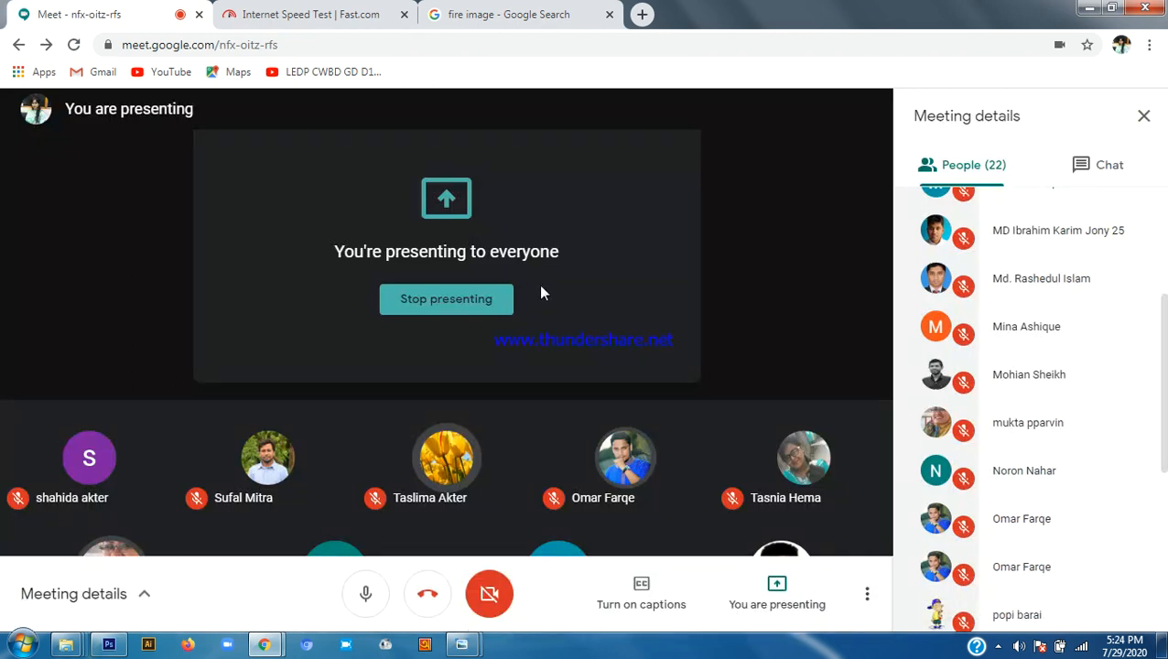
click(312, 11)
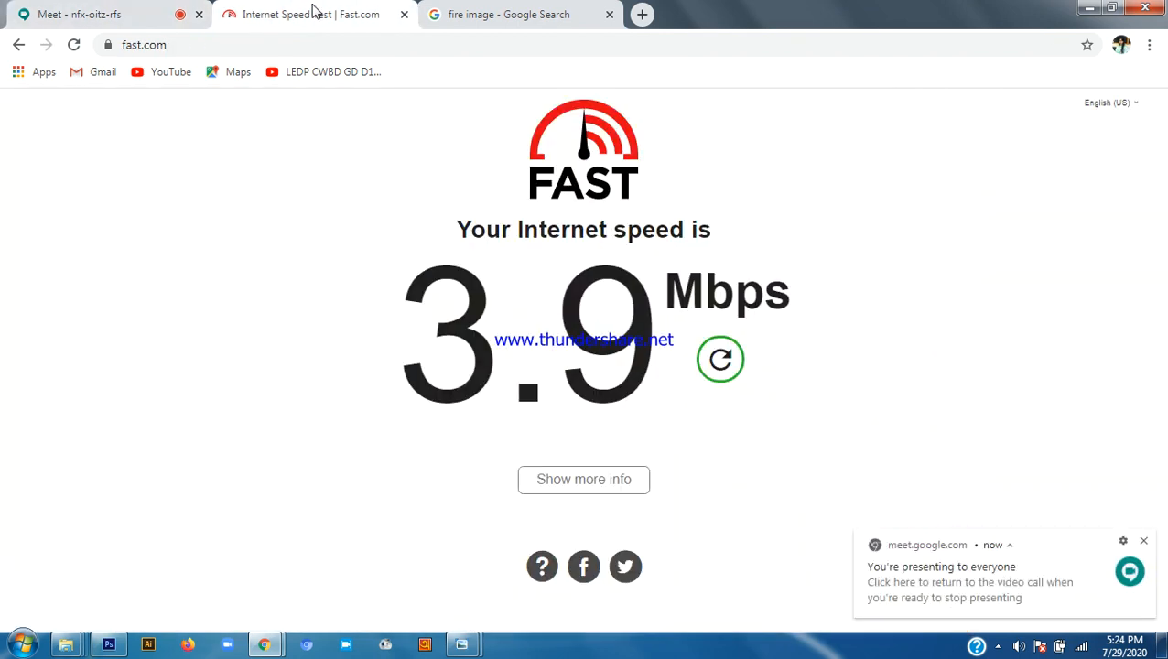
click(529, 14)
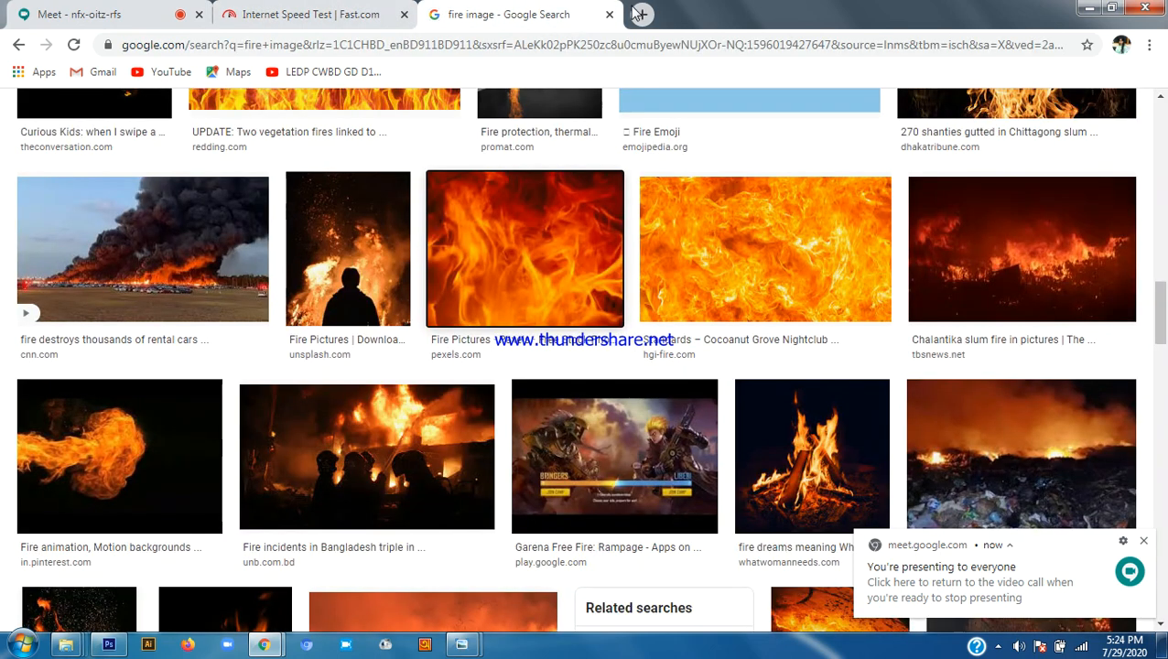
Search Google for "100 free fonts" in a new browser tab
click(640, 15)
click(447, 48)
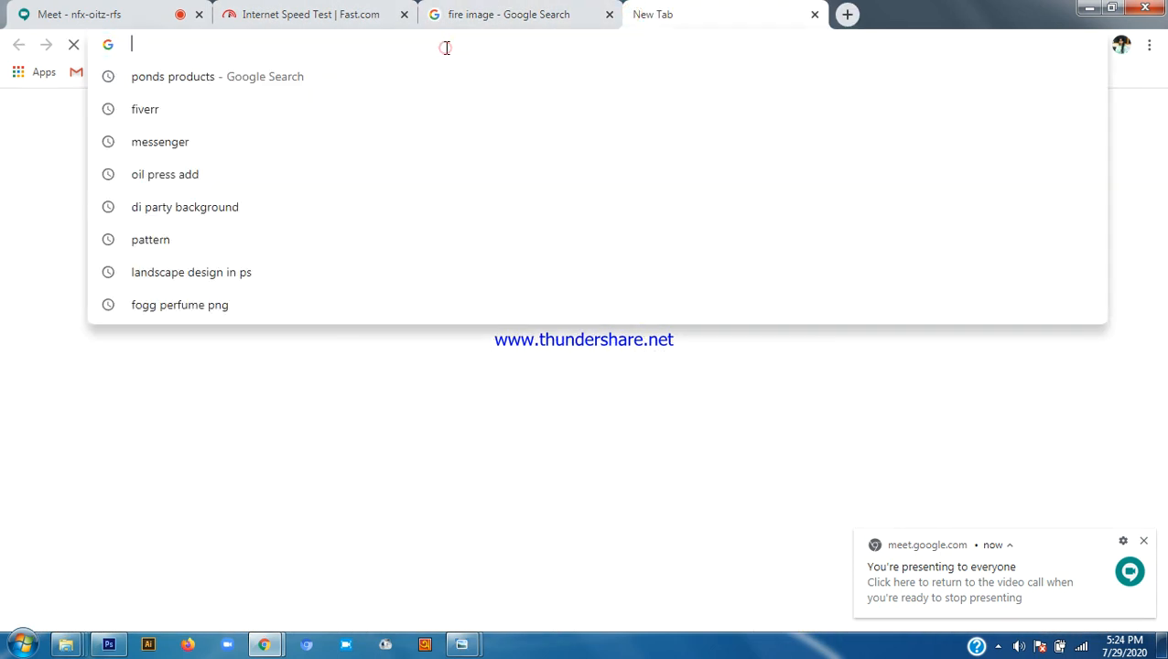
text(10)
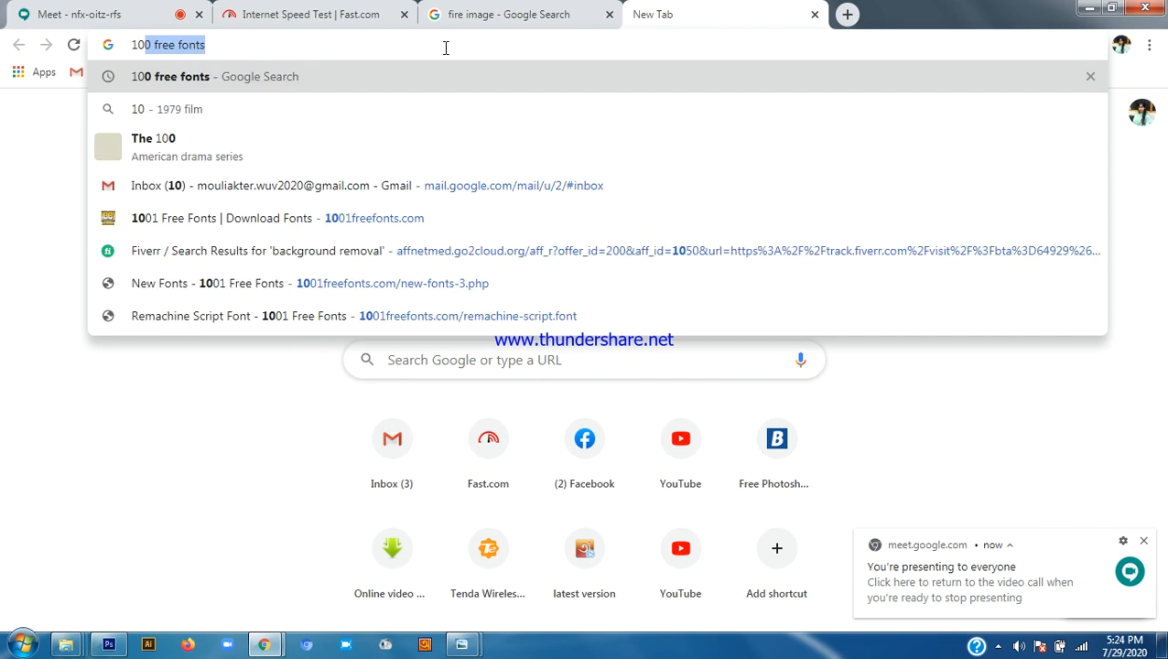
key(Return)
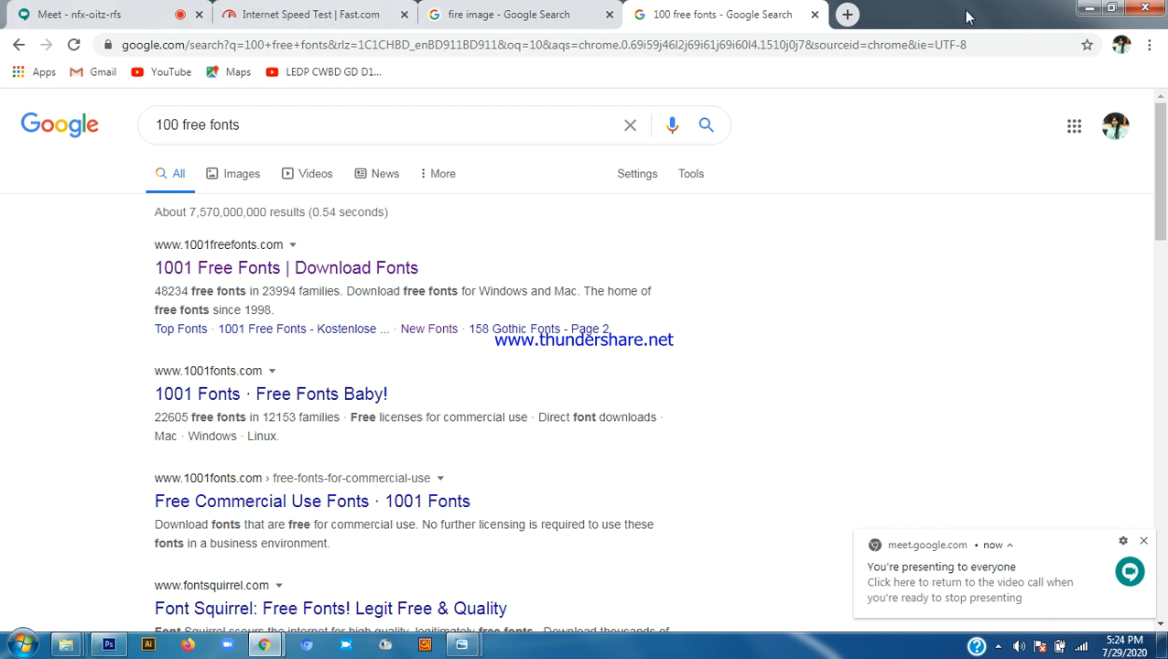
Search Google for "fonts download" in another new browser tab
click(847, 14)
click(508, 40)
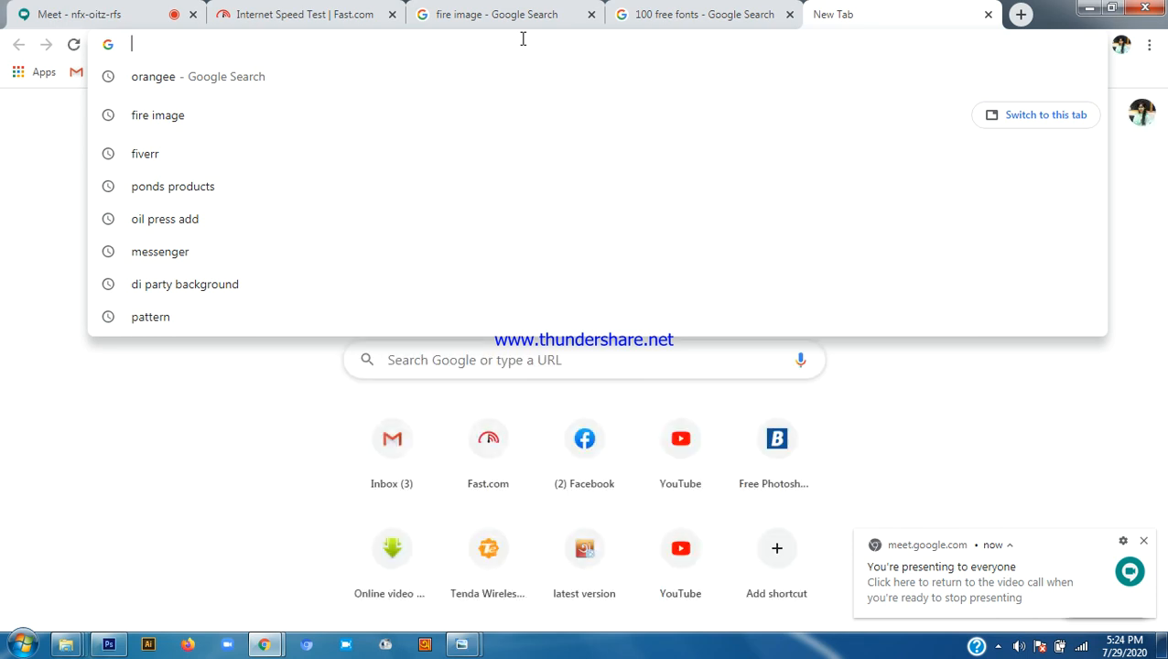
text(fon)
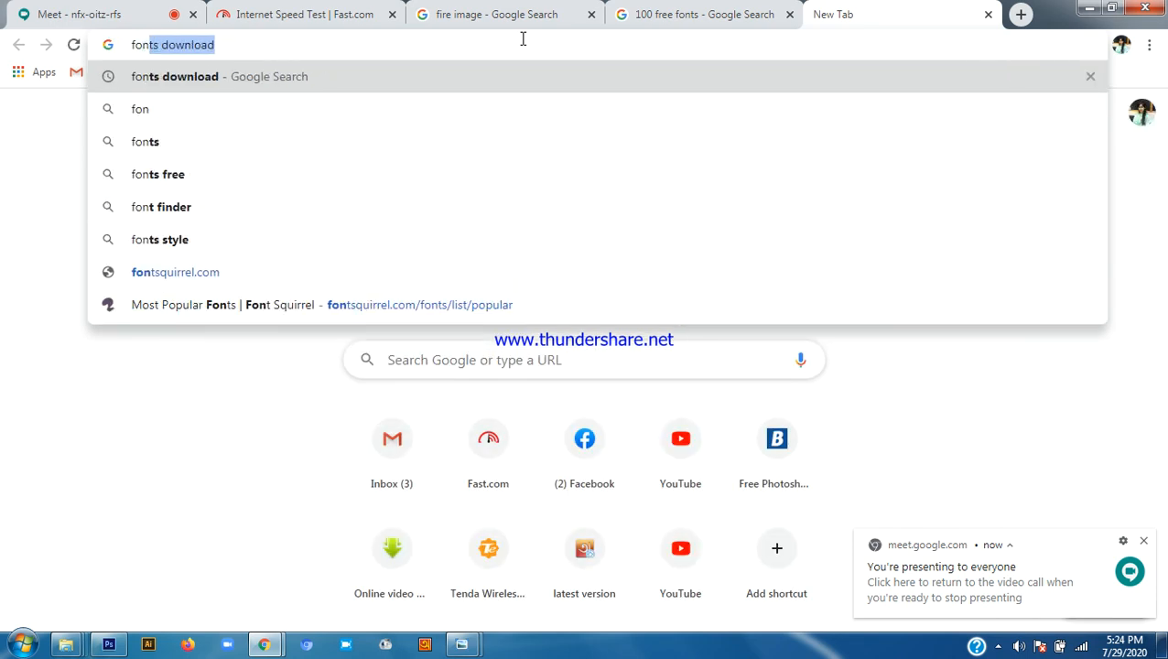
key(Return)
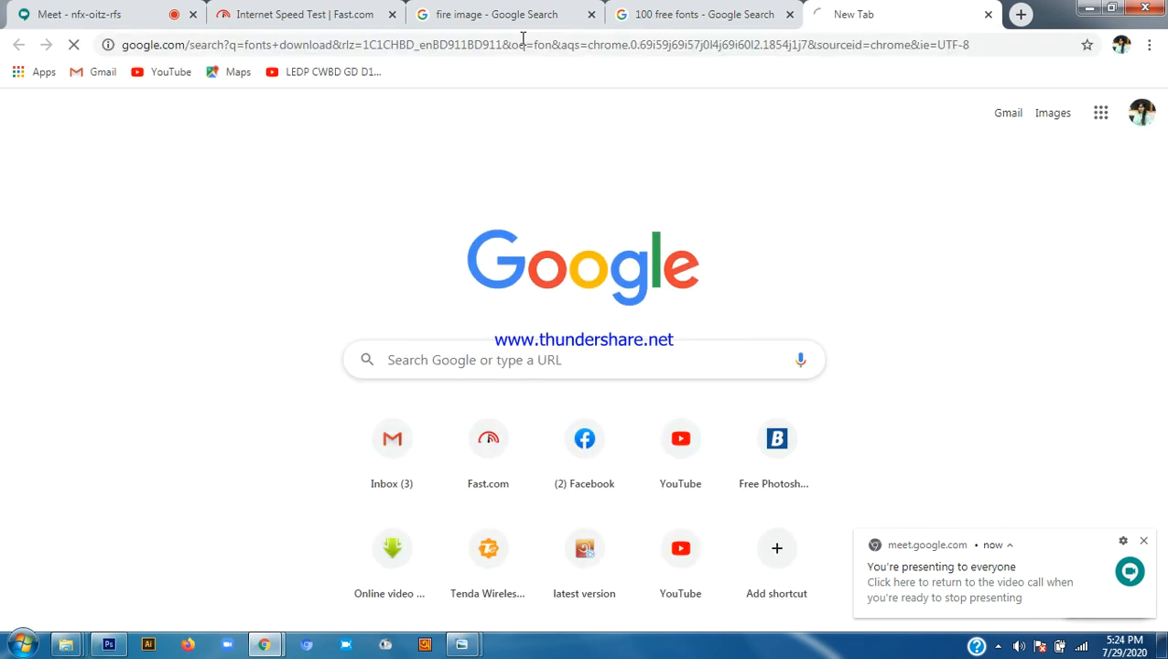
Check the Google Meet call and compare the results of the "100 free fonts" and "fonts download" searches
click(144, 9)
click(755, 409)
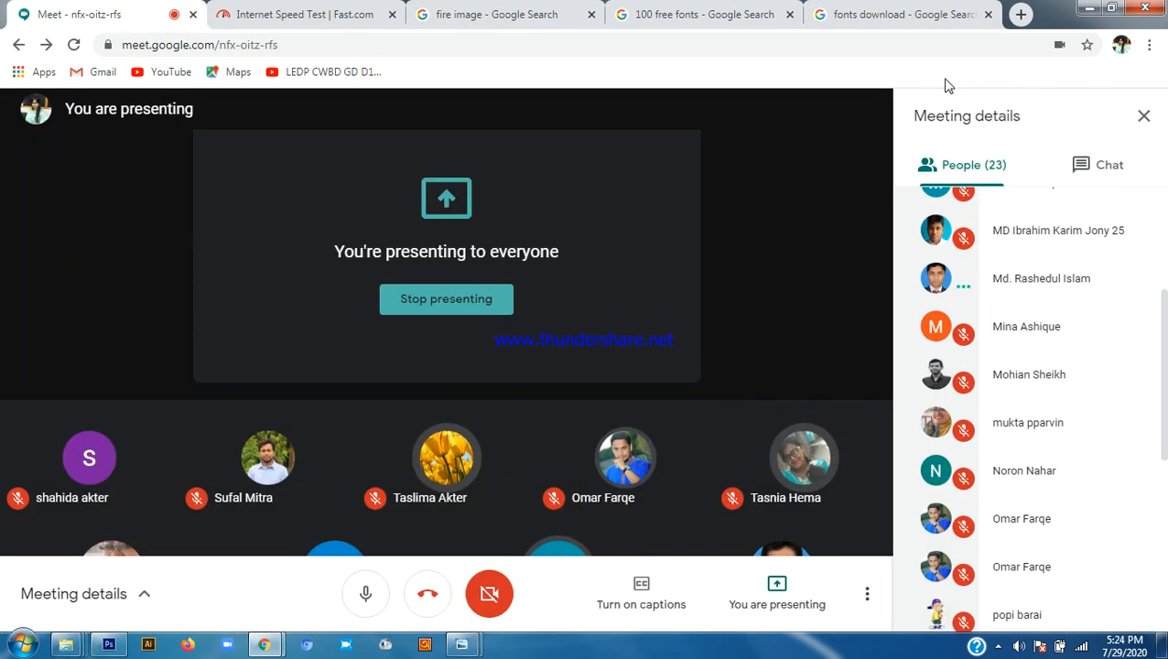
click(838, 14)
click(746, 14)
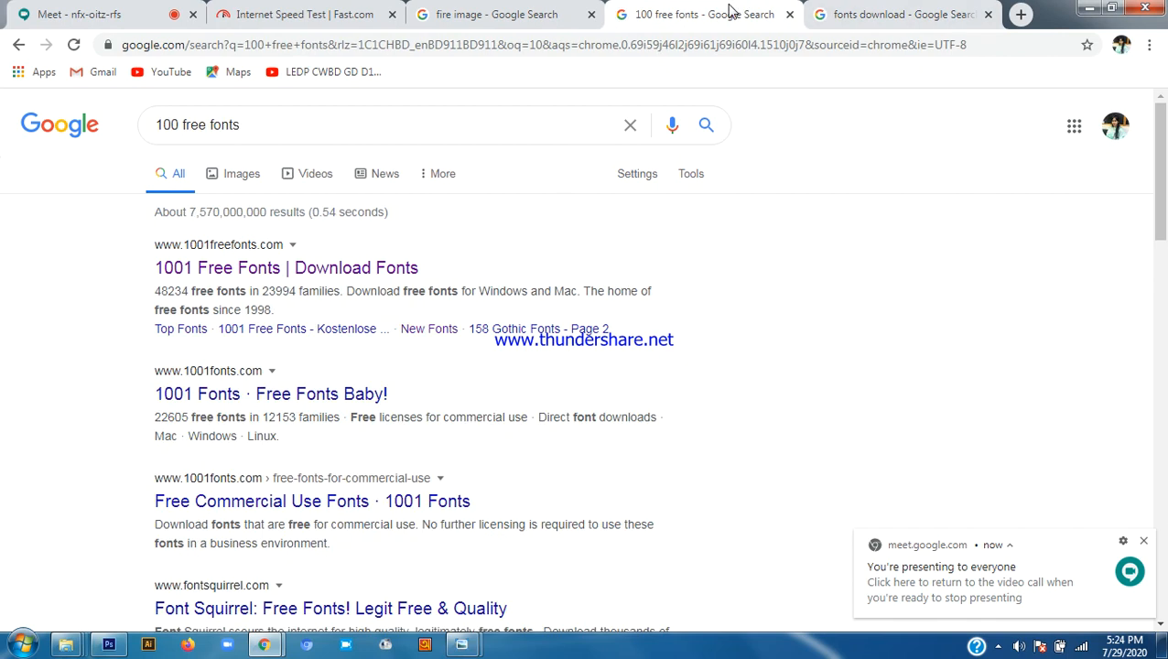
key(ctrl+Tab)
click(751, 14)
key(ctrl+Tab)
click(758, 7)
click(934, 8)
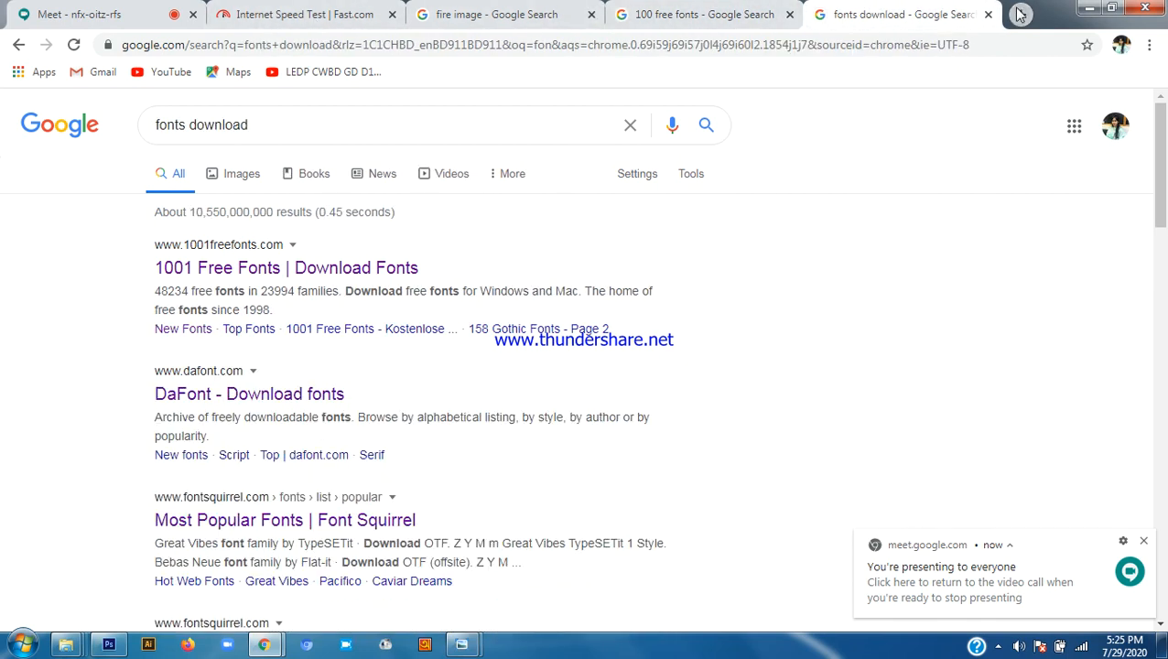
Enter the search query "font posts in fonts" in a new browser tab
click(1021, 14)
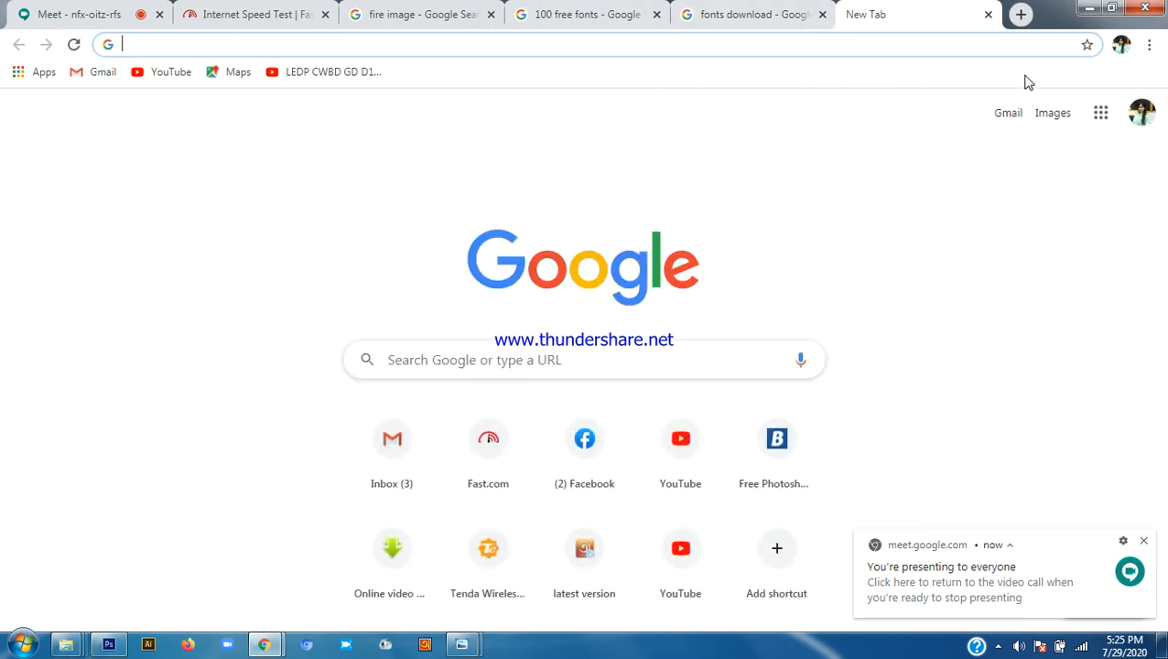
click(408, 45)
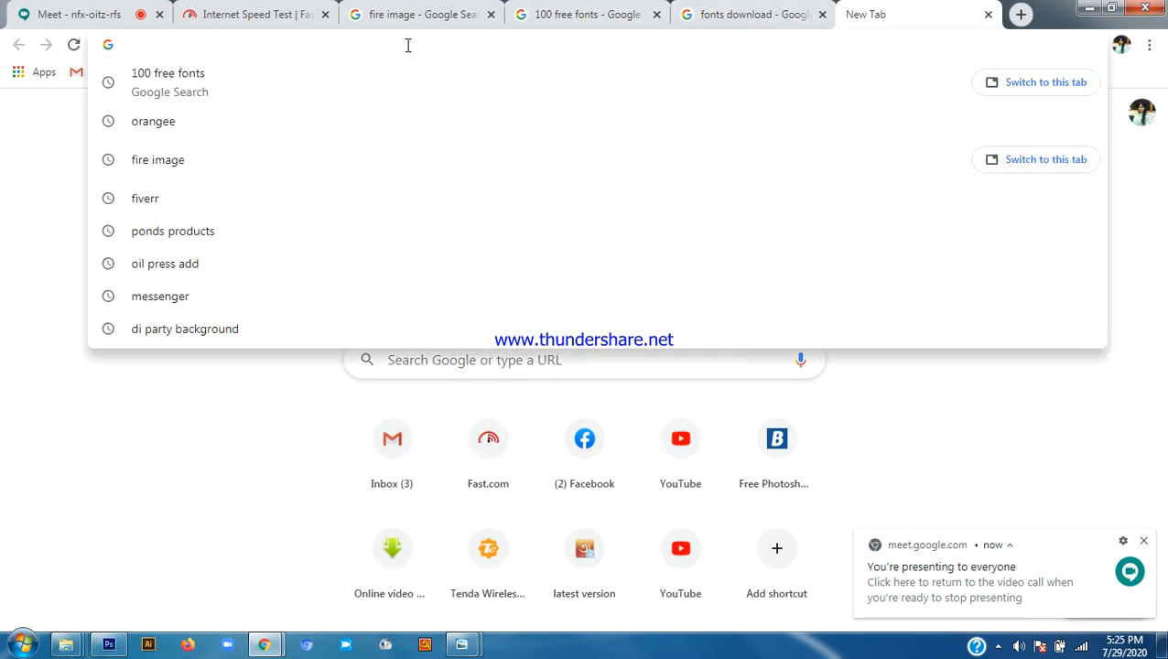
text(font po)
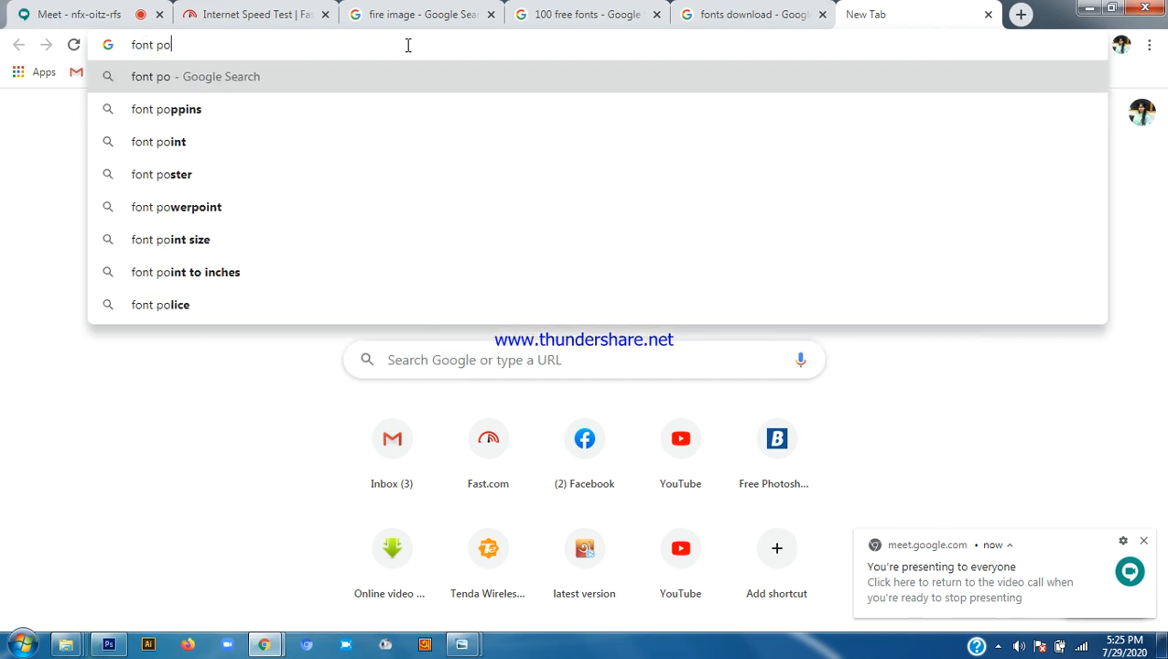
text(sts)
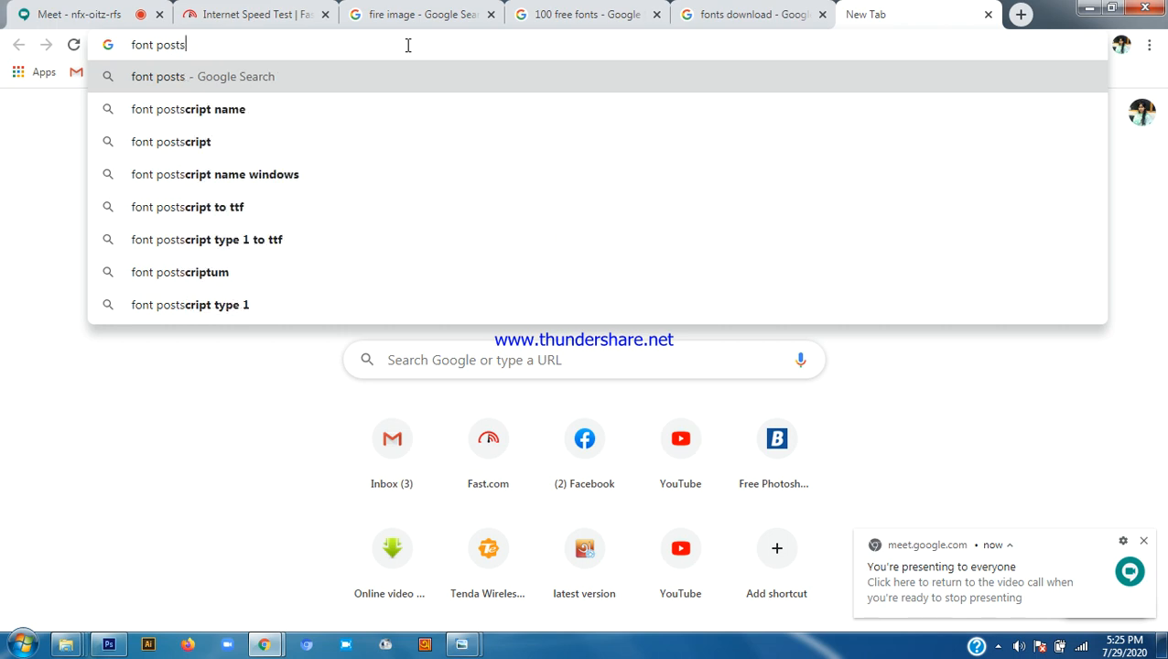
text( in)
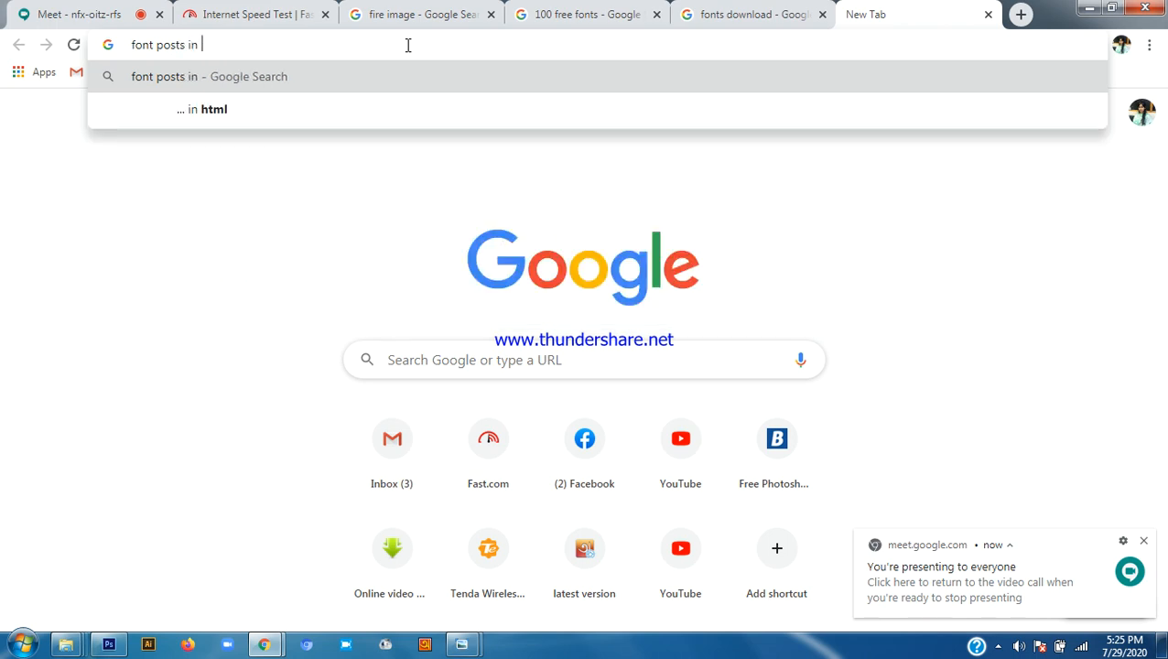
text( font)
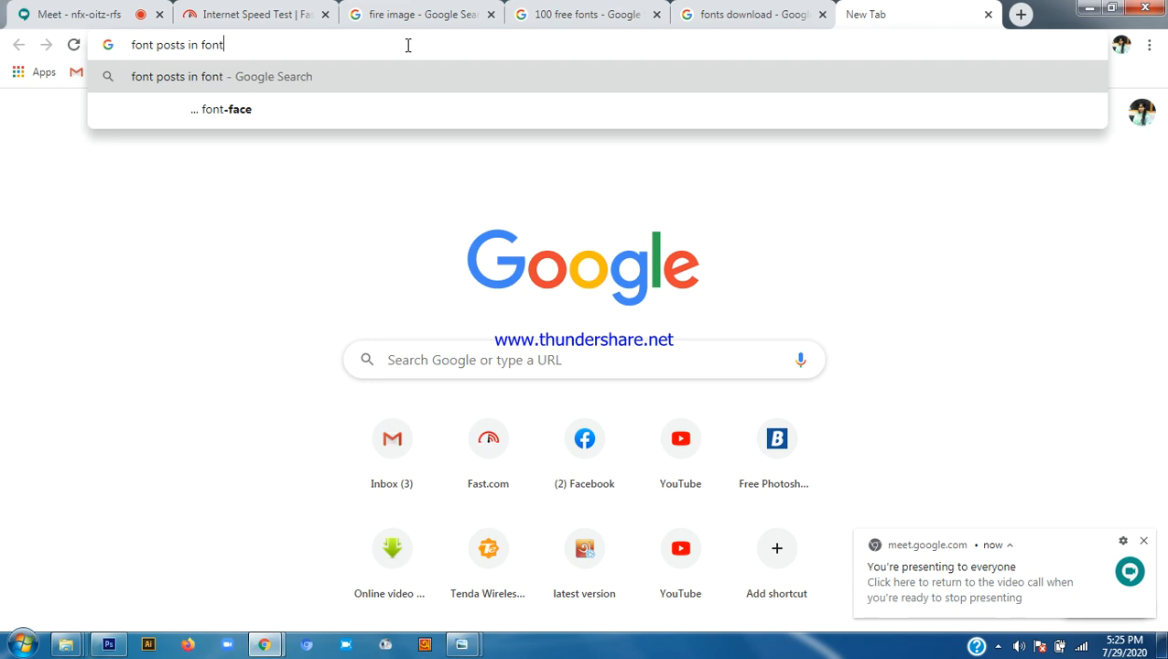
text(s)
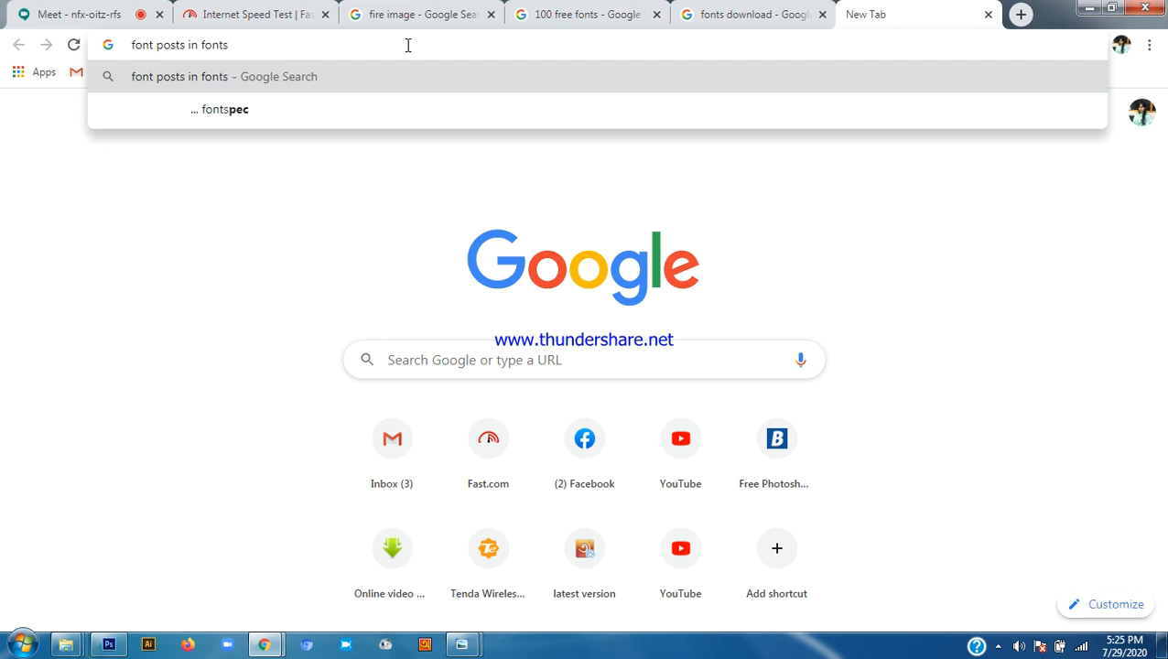
Change the query to "all posts in fonts" and run the Google search
key(Down)
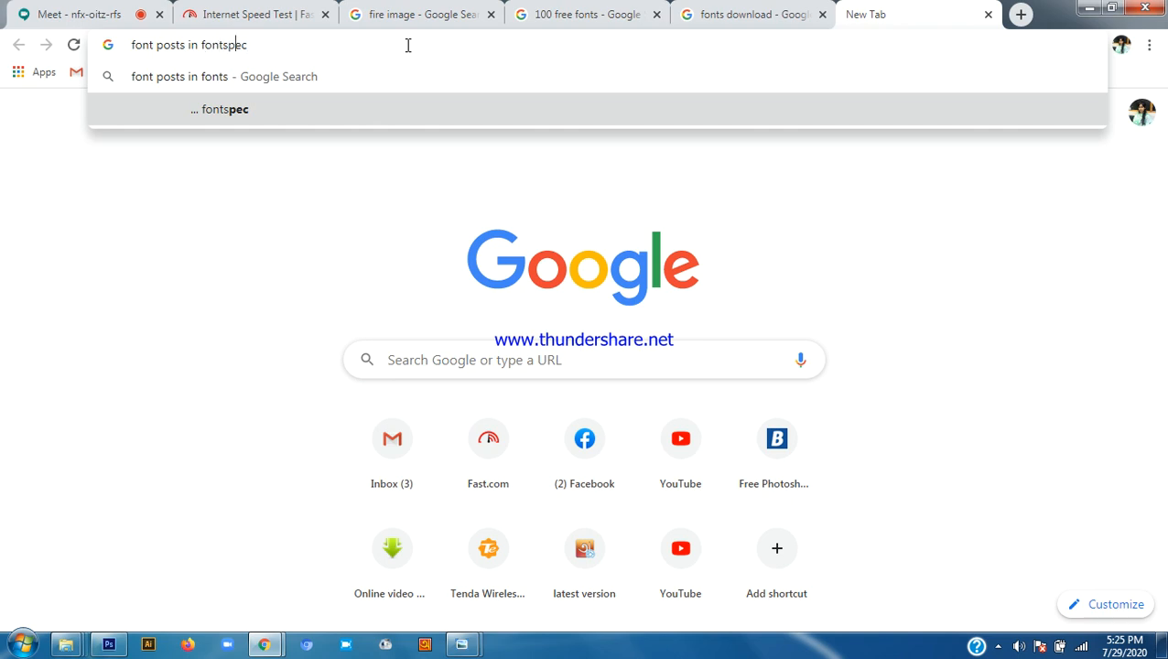
key(BackSpace)
key(BackSpace)
key(BackSpace)
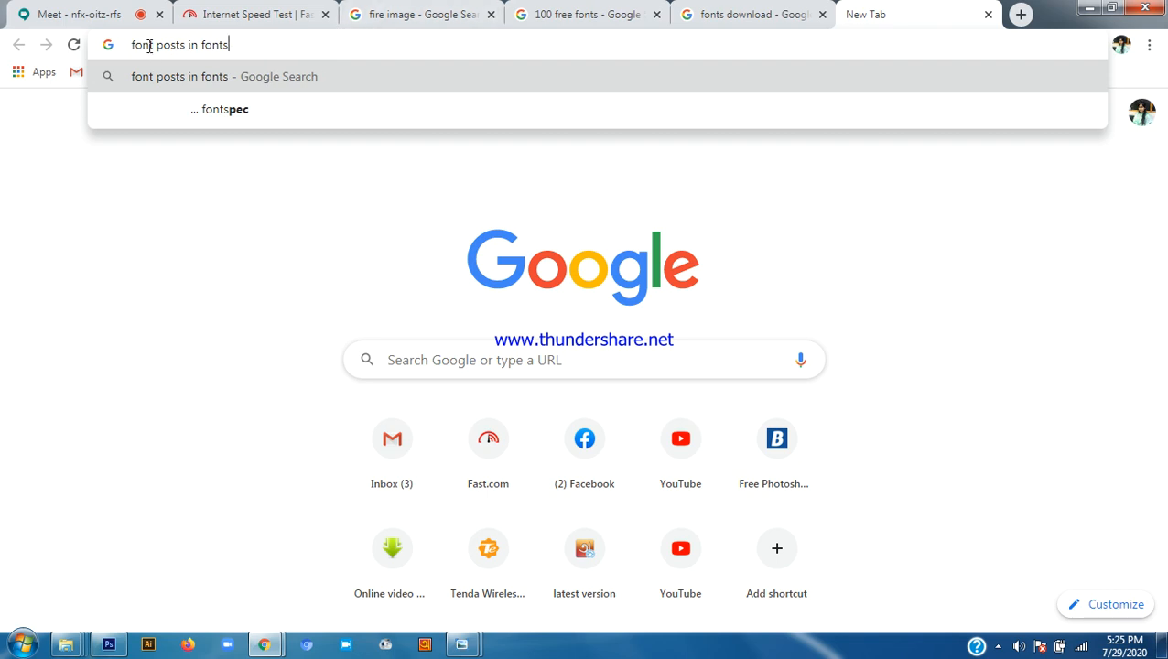
key(BackSpace)
key(BackSpace)
key(BackSpace)
key(BackSpace)
key(BackSpace)
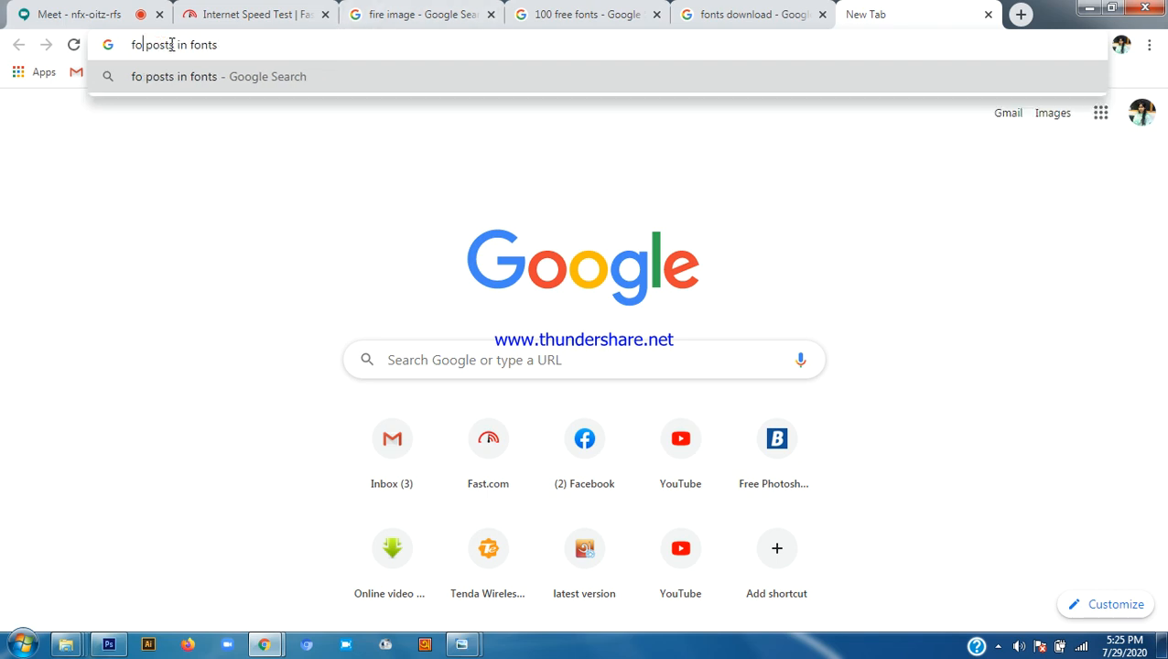
text(all)
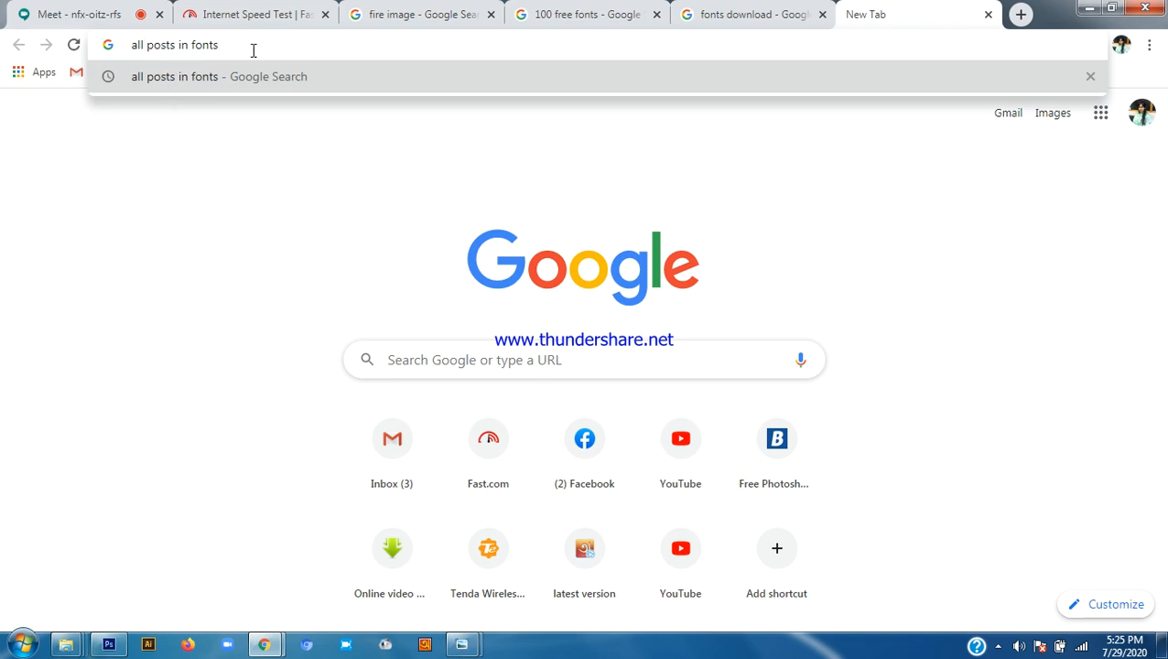
key(Return)
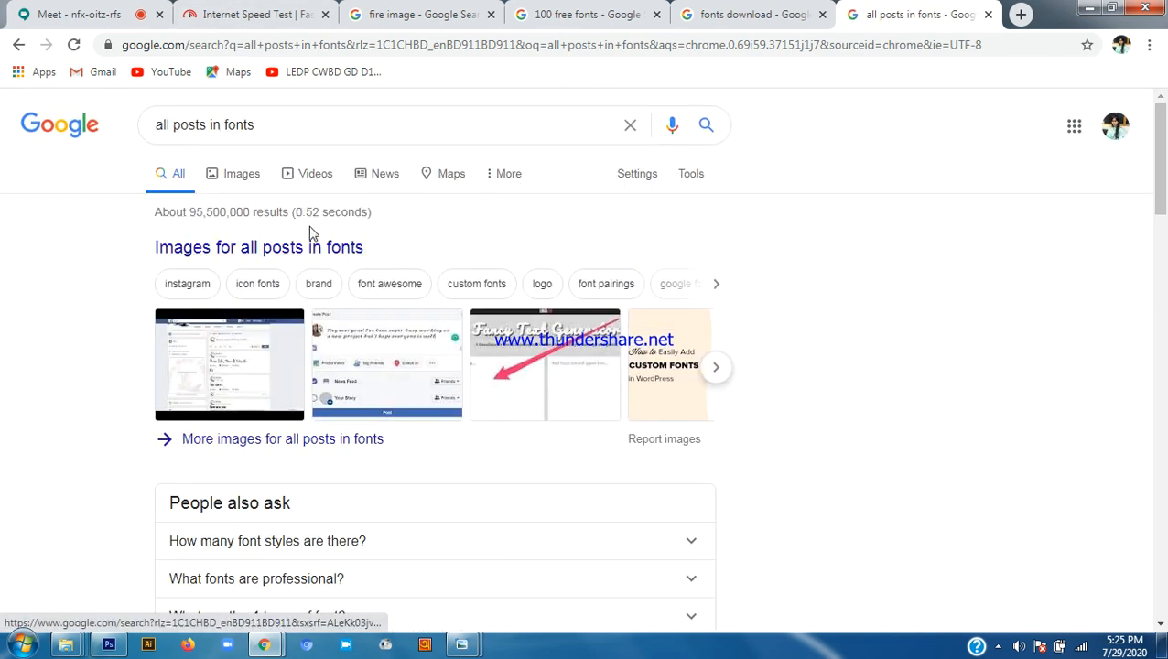
Open the Pinterest result "364 Best Fonts for Blog Design images in 2020" in a new tab and switch to it
scroll(473, 267, down, 4)
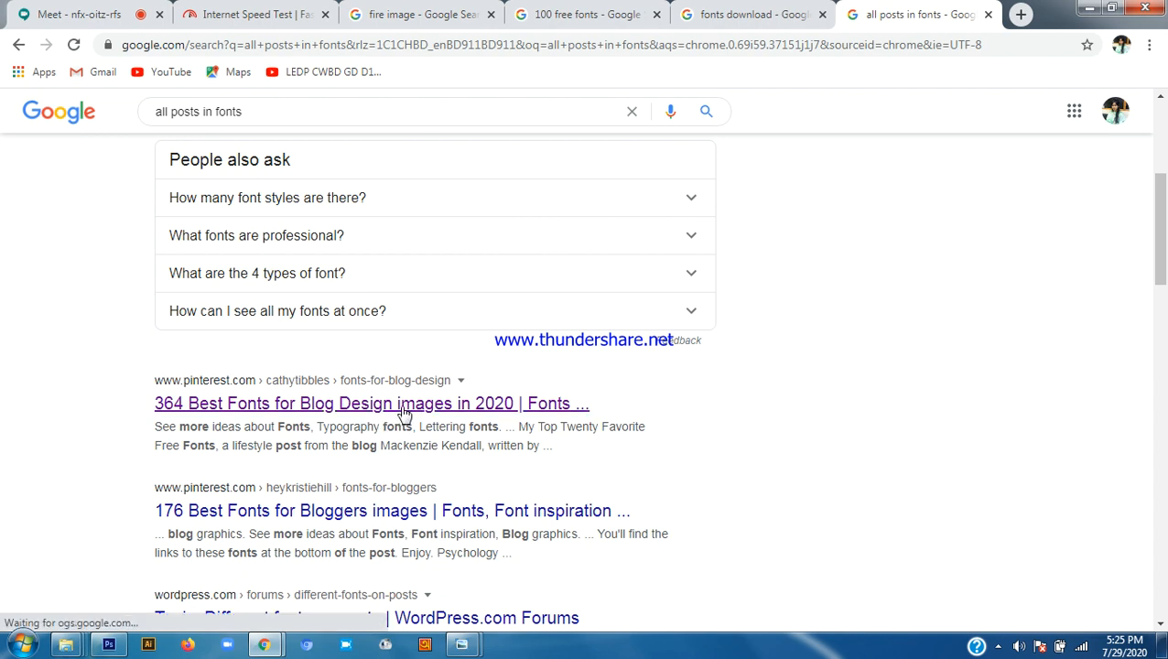
middle_click(302, 374)
click(893, 14)
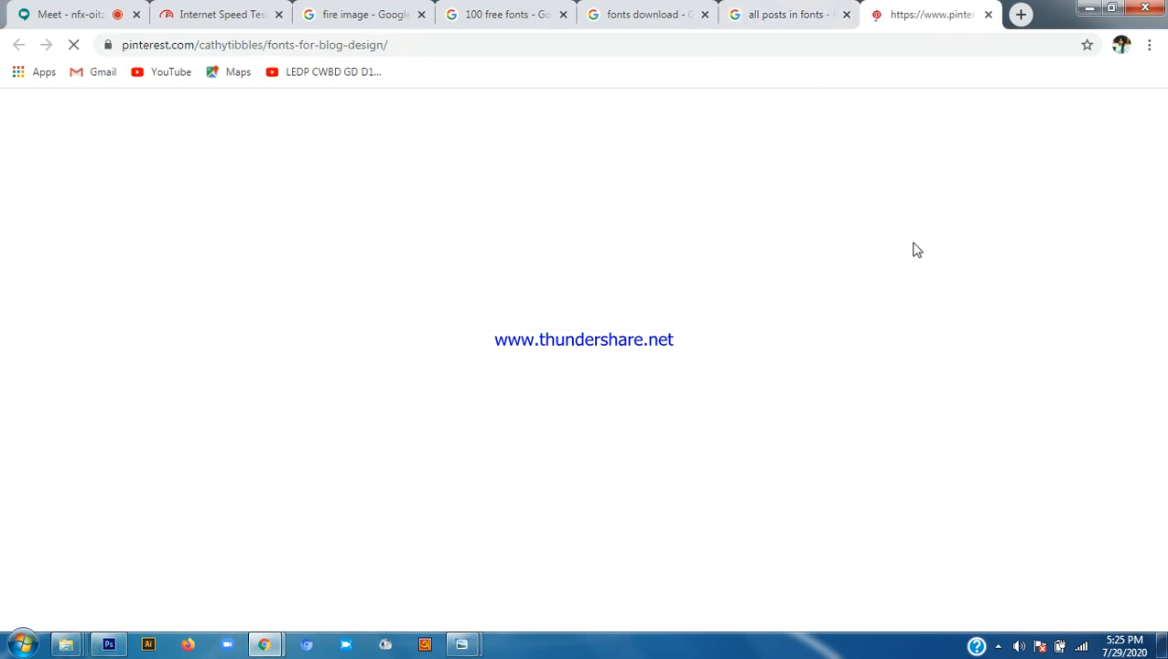
Open the "1001 Free Fonts | Download Fonts" result from the "100 free fonts" search in its own tab and switch to it
click(489, 11)
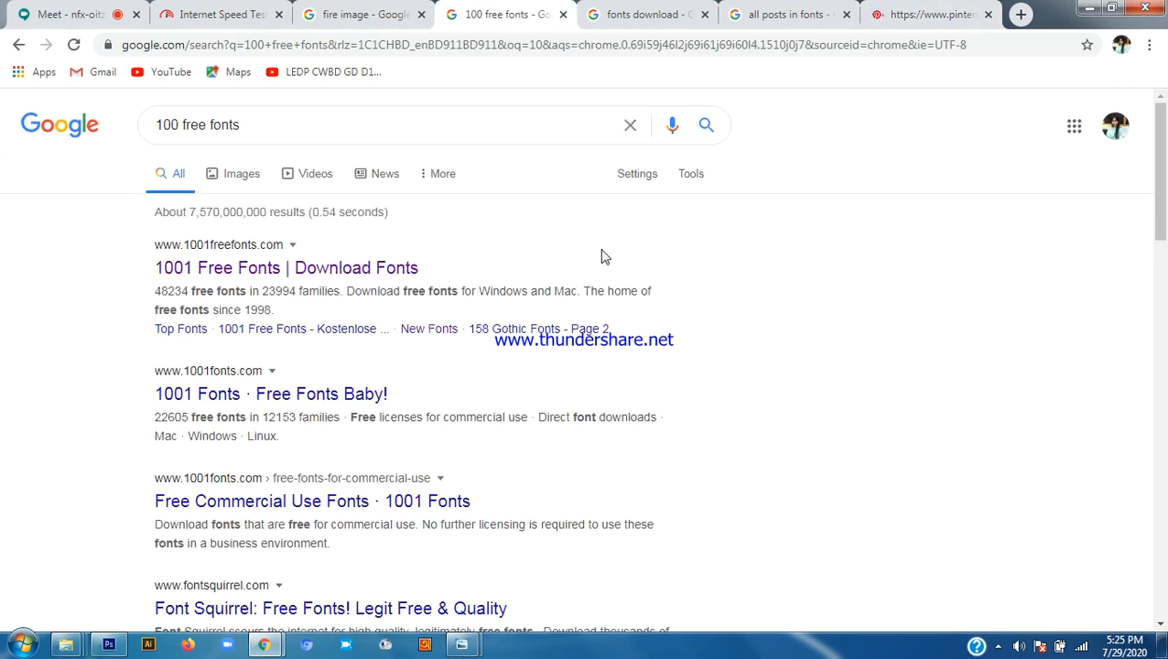
middle_click(348, 277)
click(563, 15)
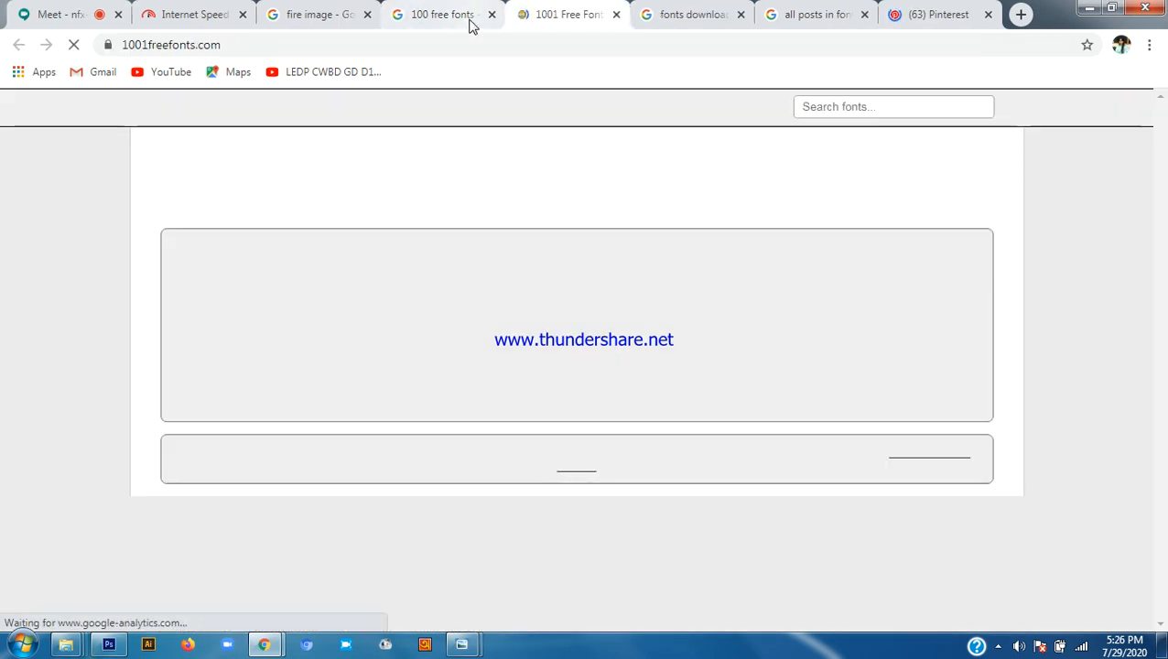
Browse the fonts on the 1001 Free Fonts home page and open page 1 of the New Fonts list
scroll(771, 286, down, 1)
scroll(772, 286, down, 5)
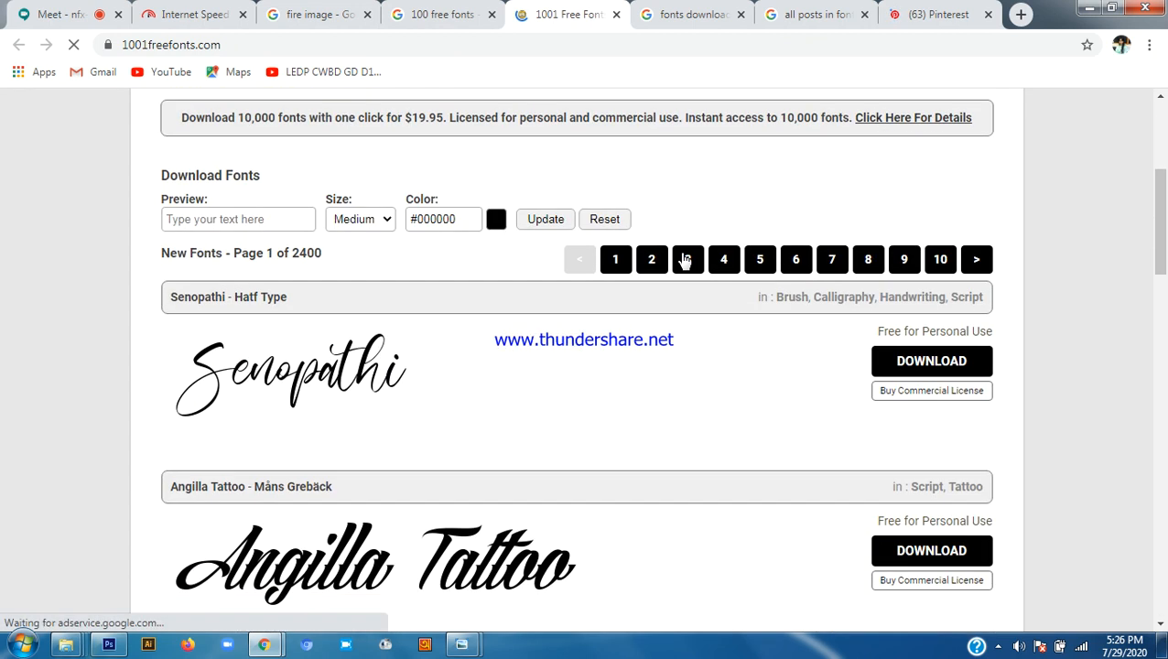
scroll(612, 295, down, 5)
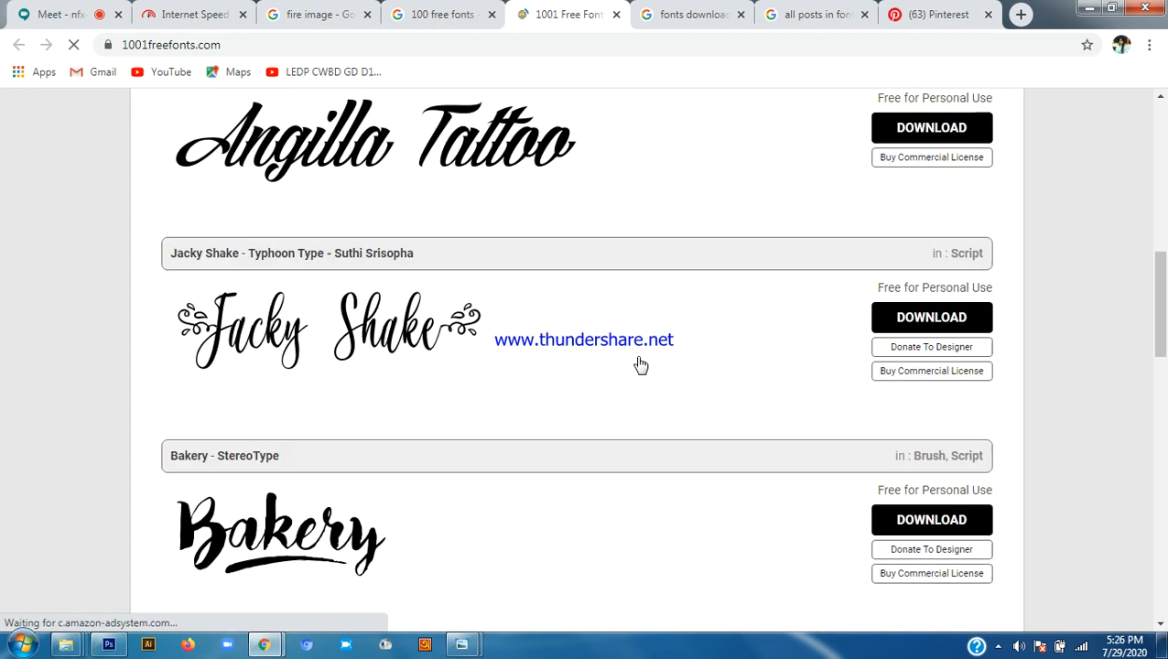
scroll(469, 394, down, 9)
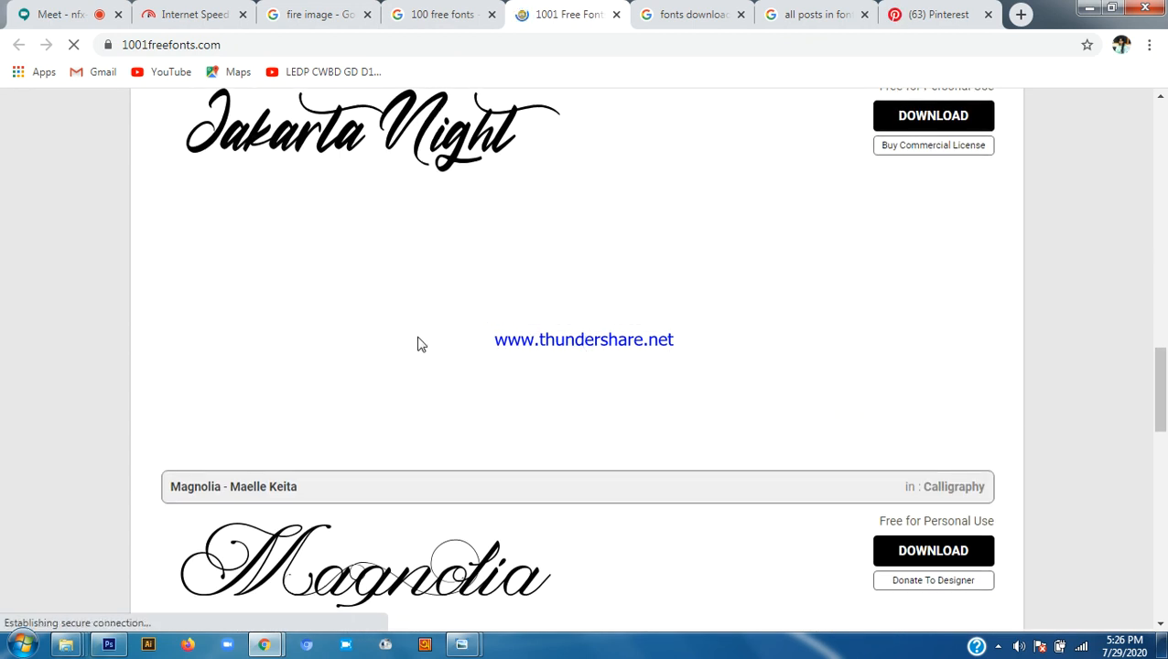
scroll(696, 355, down, 9)
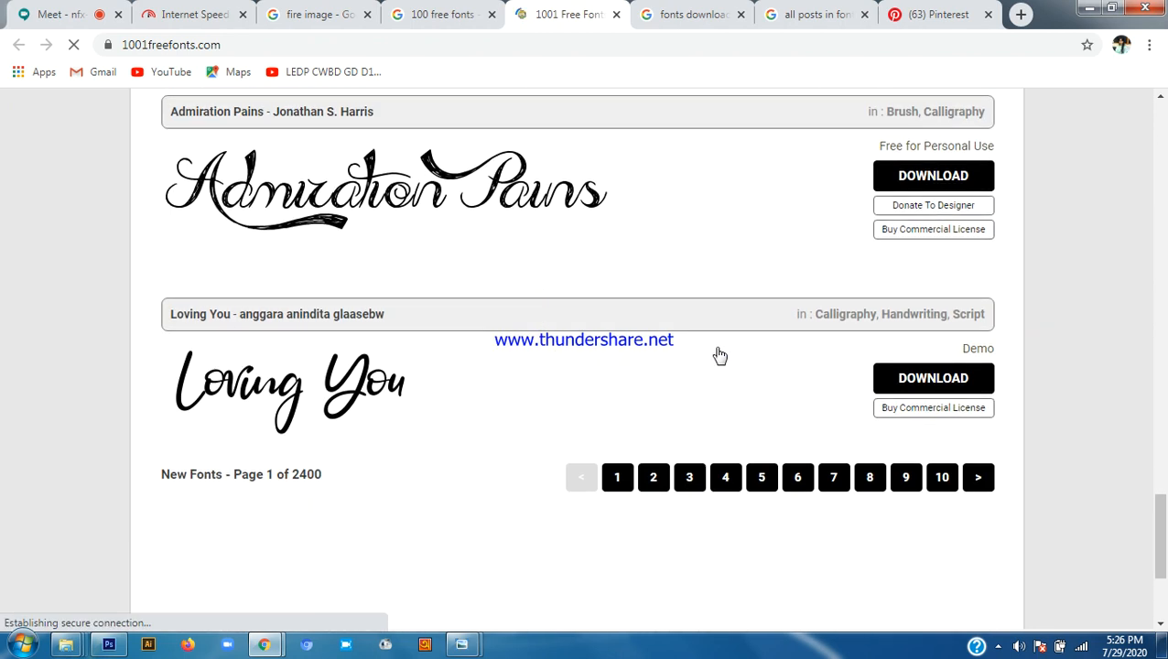
click(625, 229)
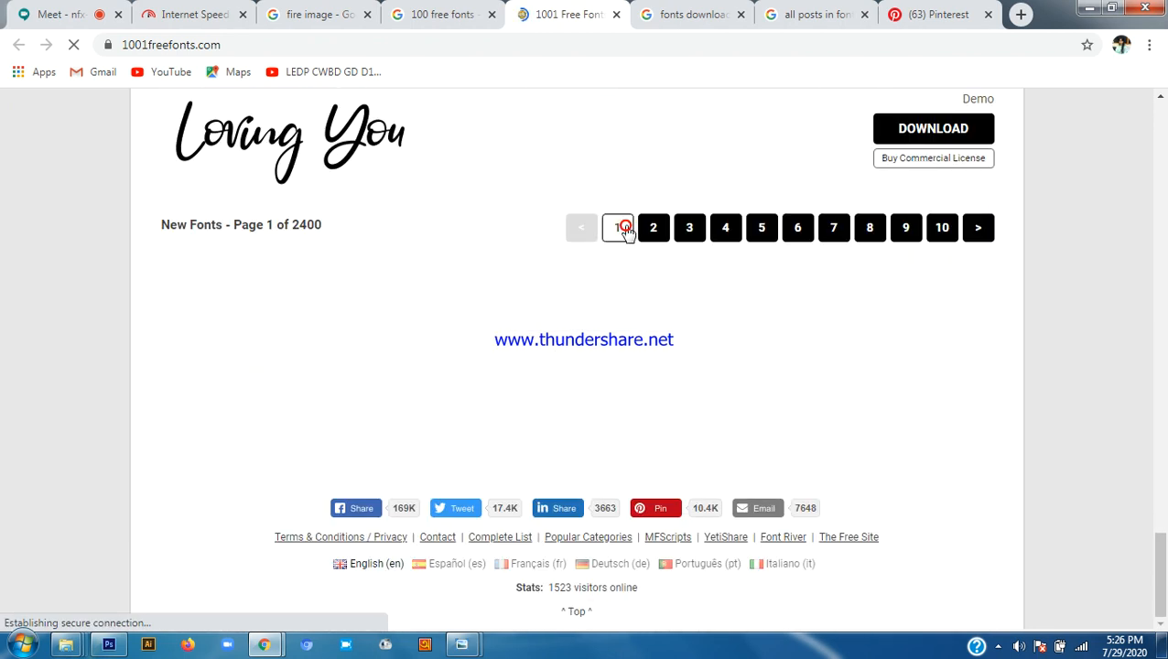
click(655, 235)
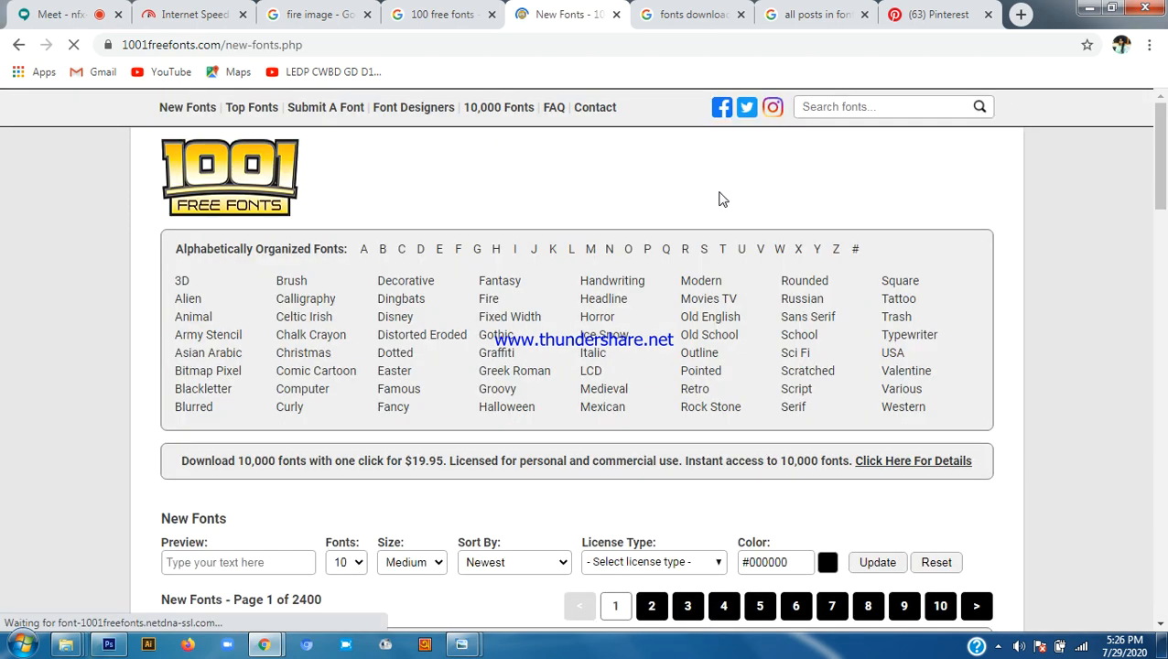
Look through the fonts on page 1 of New Fonts and open page 2 of the list
scroll(719, 201, down, 3)
scroll(725, 234, down, 8)
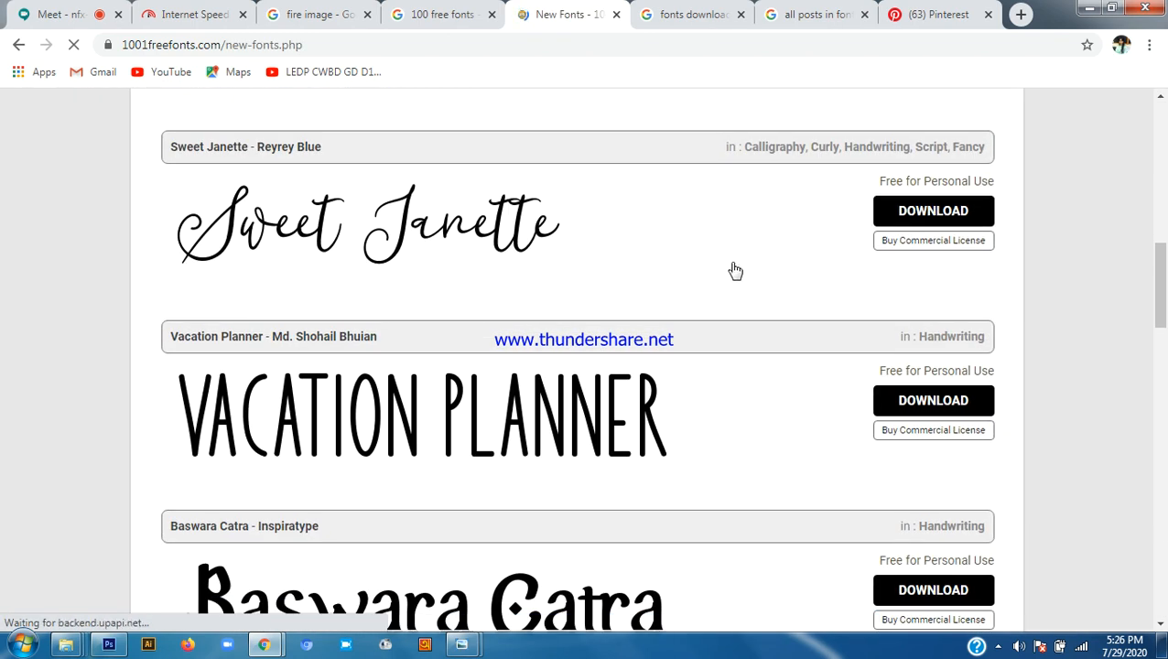
scroll(743, 320, down, 4)
scroll(743, 320, up, 2)
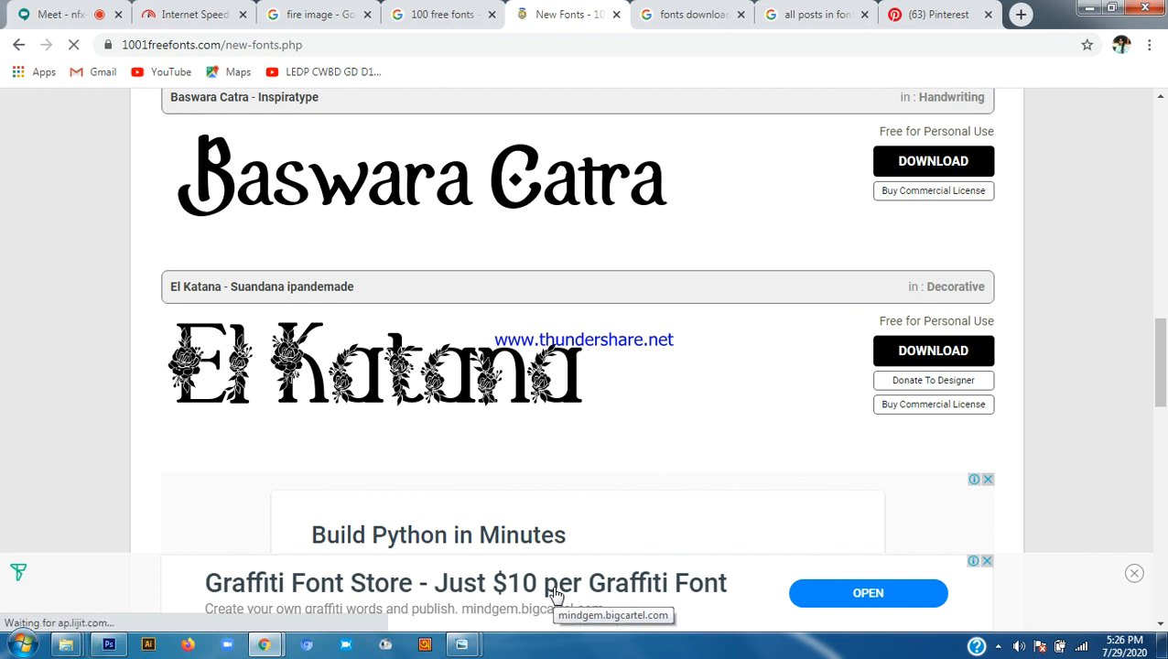
scroll(553, 443, down, 9)
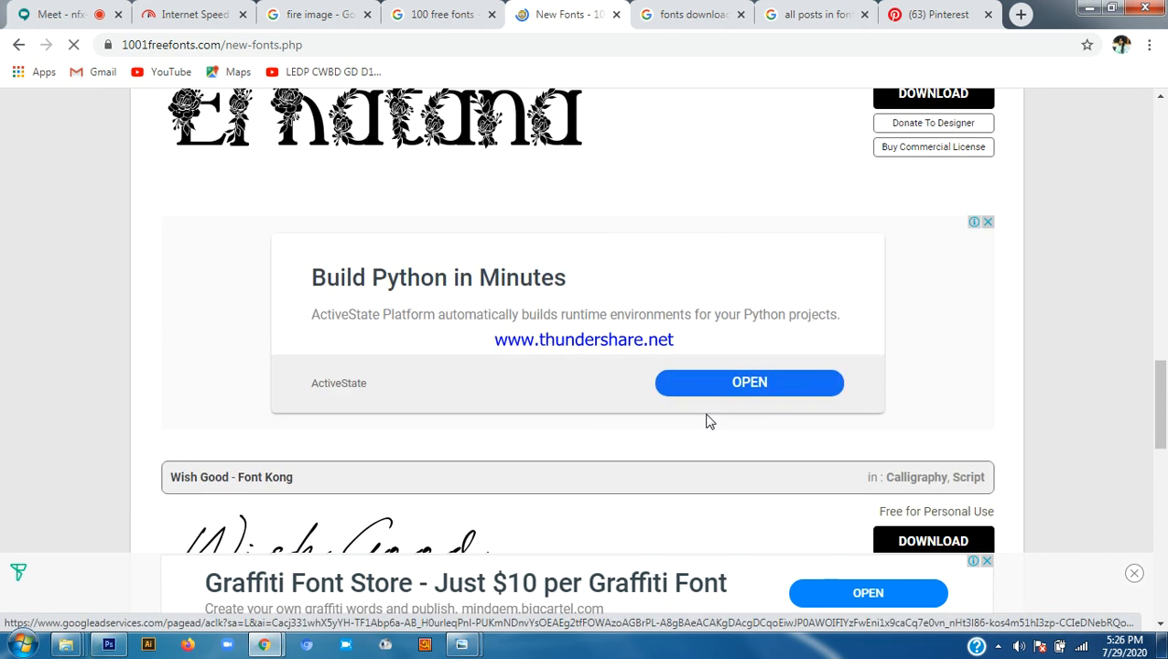
scroll(715, 378, down, 7)
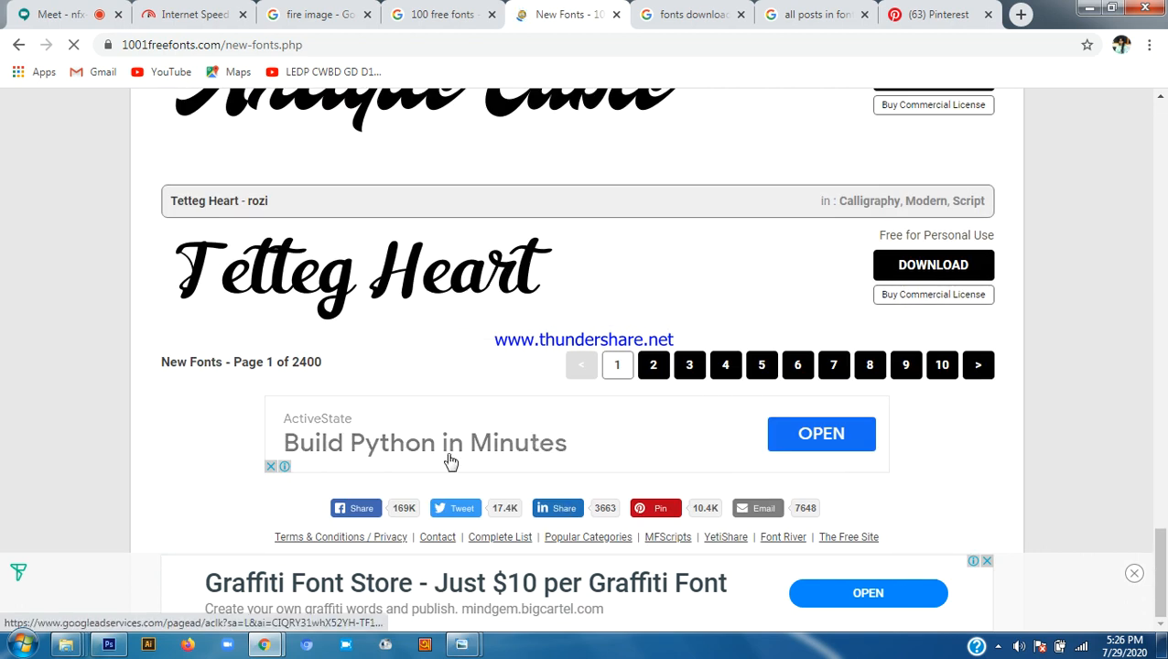
click(667, 365)
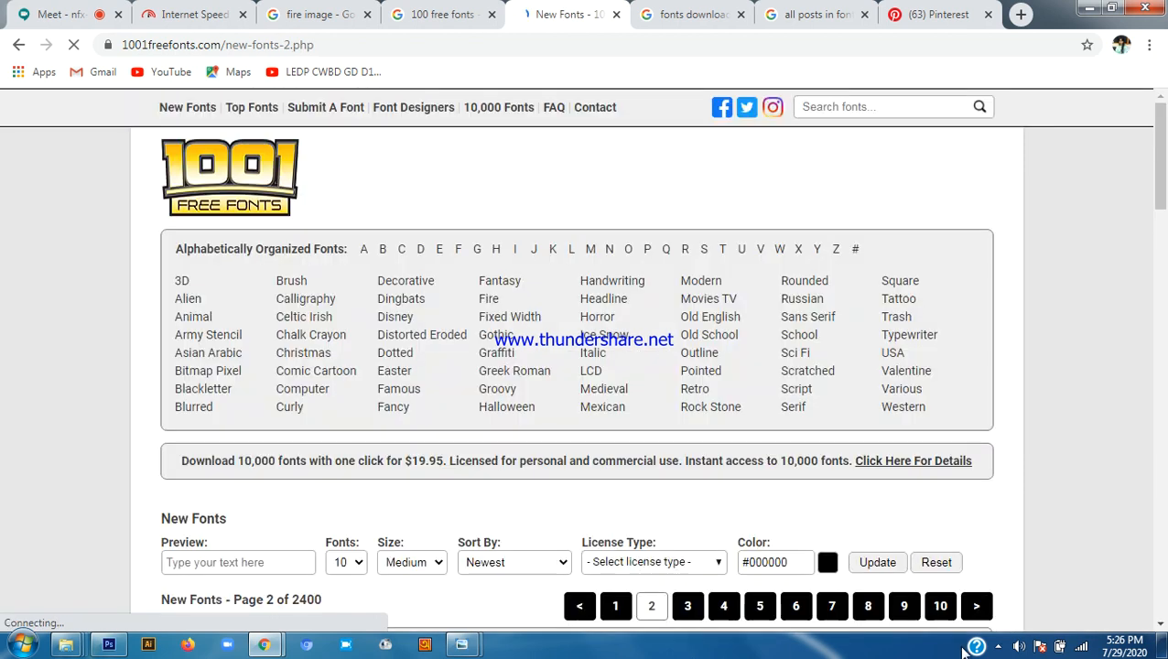
Check the recording status in Free Screen Recorder and return to the browser
click(998, 645)
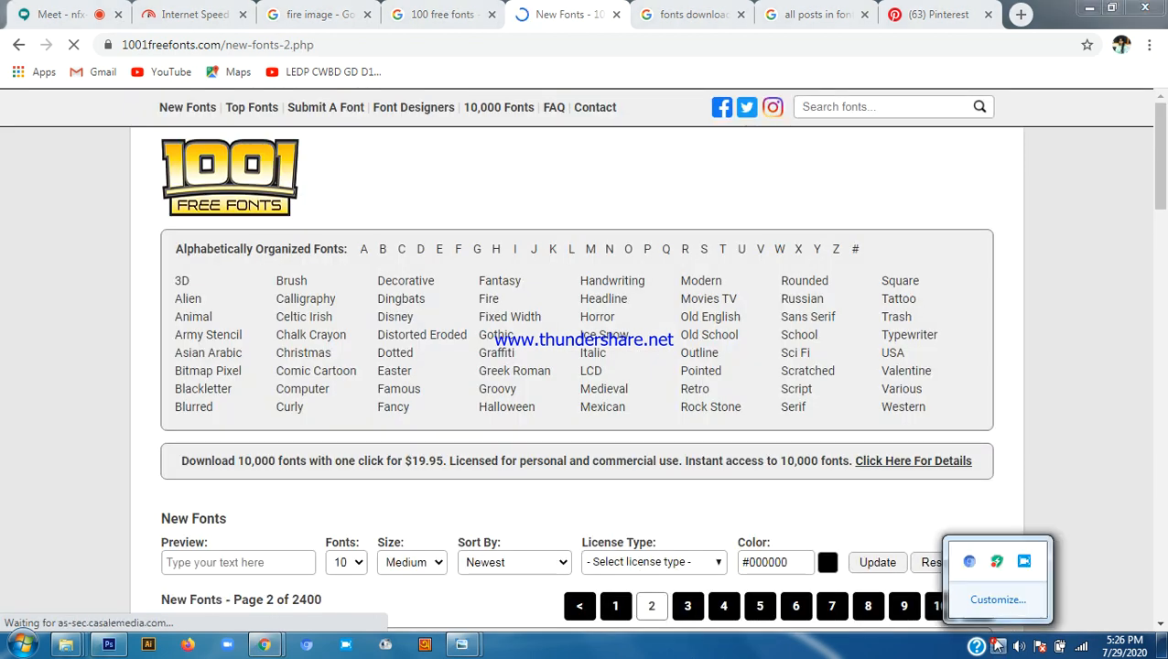
click(1026, 563)
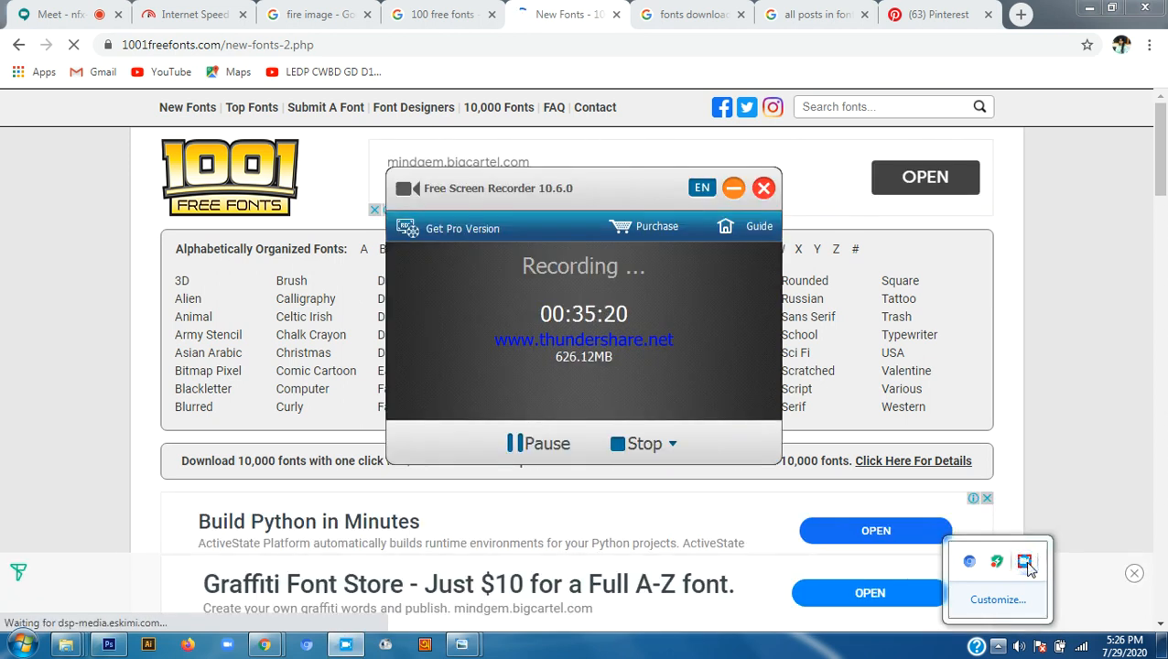
click(1098, 495)
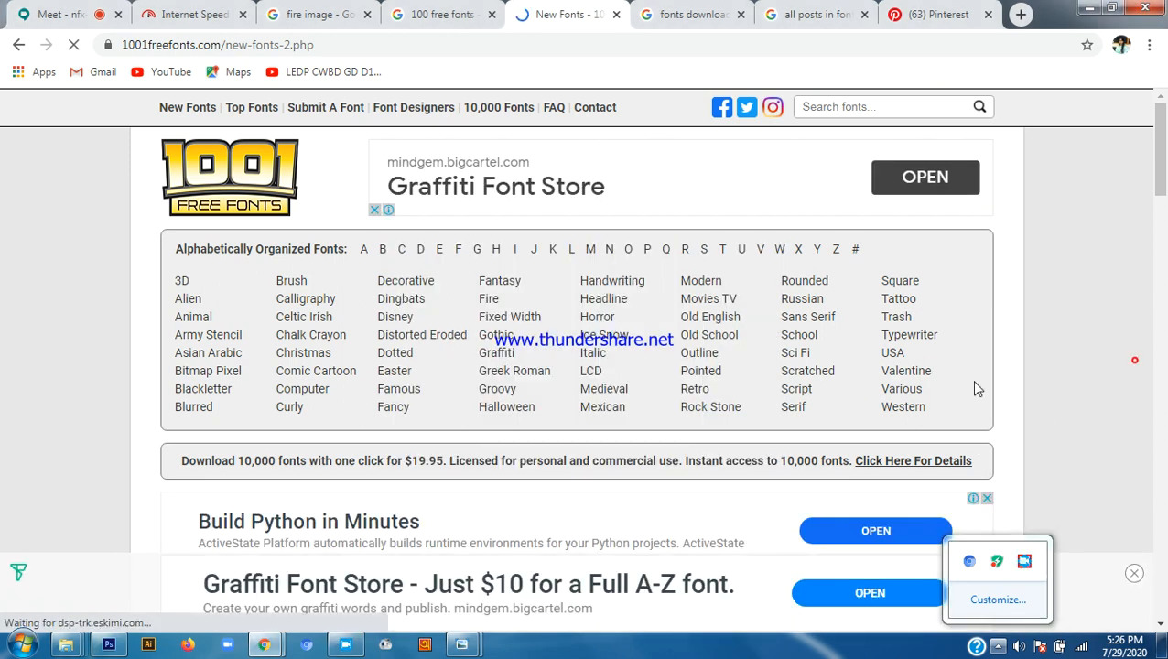
Browse page 2 of New Fonts and download the Perky Area font
scroll(520, 366, down, 1)
scroll(520, 365, down, 13)
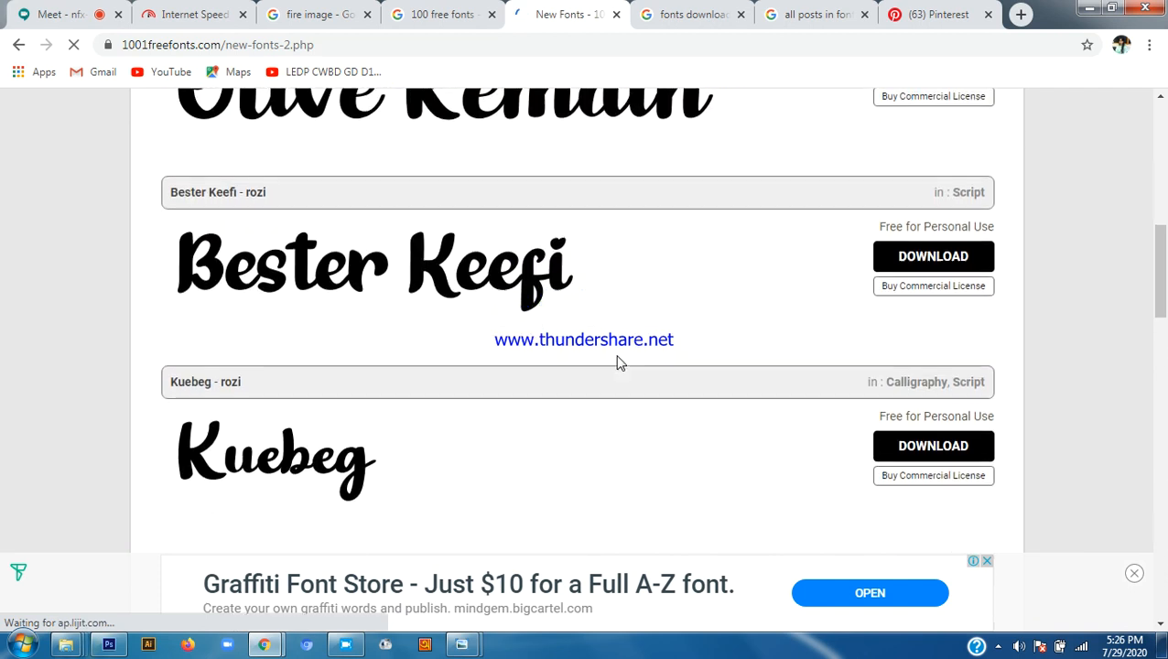
scroll(747, 280, up, 3)
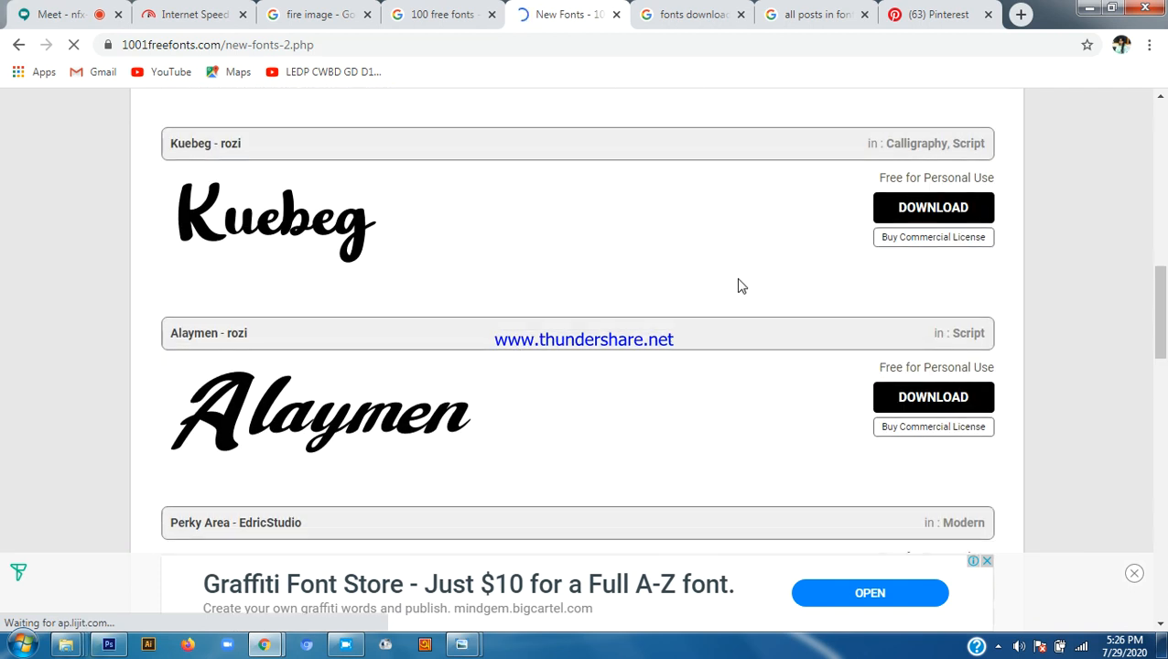
scroll(488, 271, down, 7)
scroll(513, 320, down, 3)
scroll(688, 316, up, 6)
scroll(705, 284, up, 2)
scroll(750, 279, down, 3)
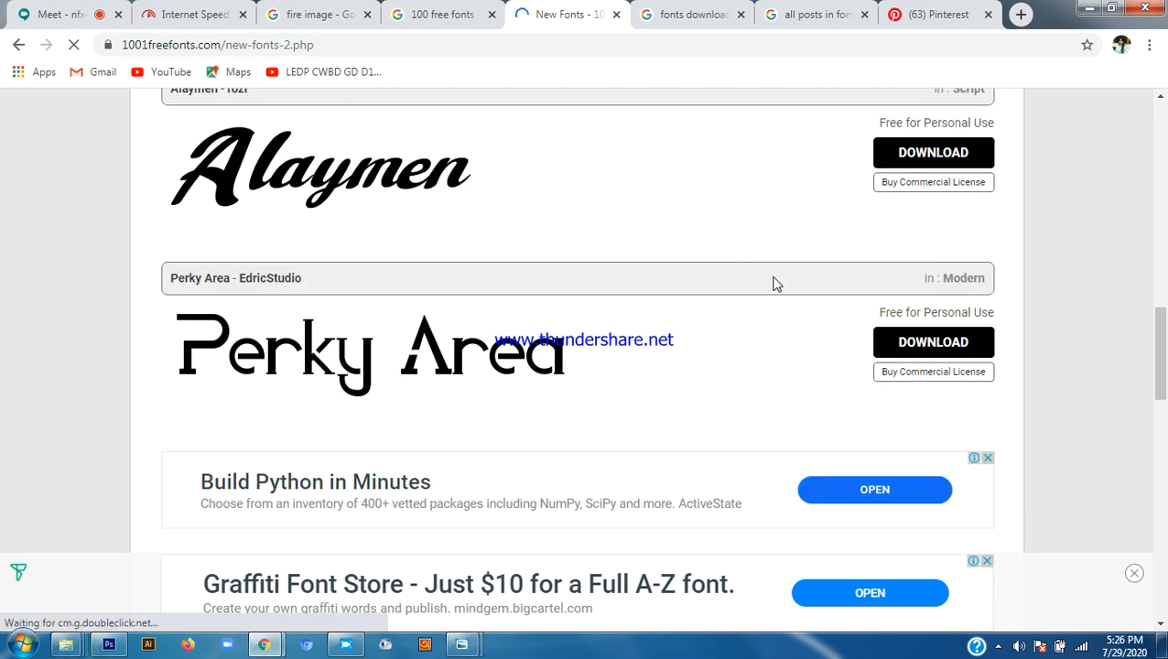
click(914, 346)
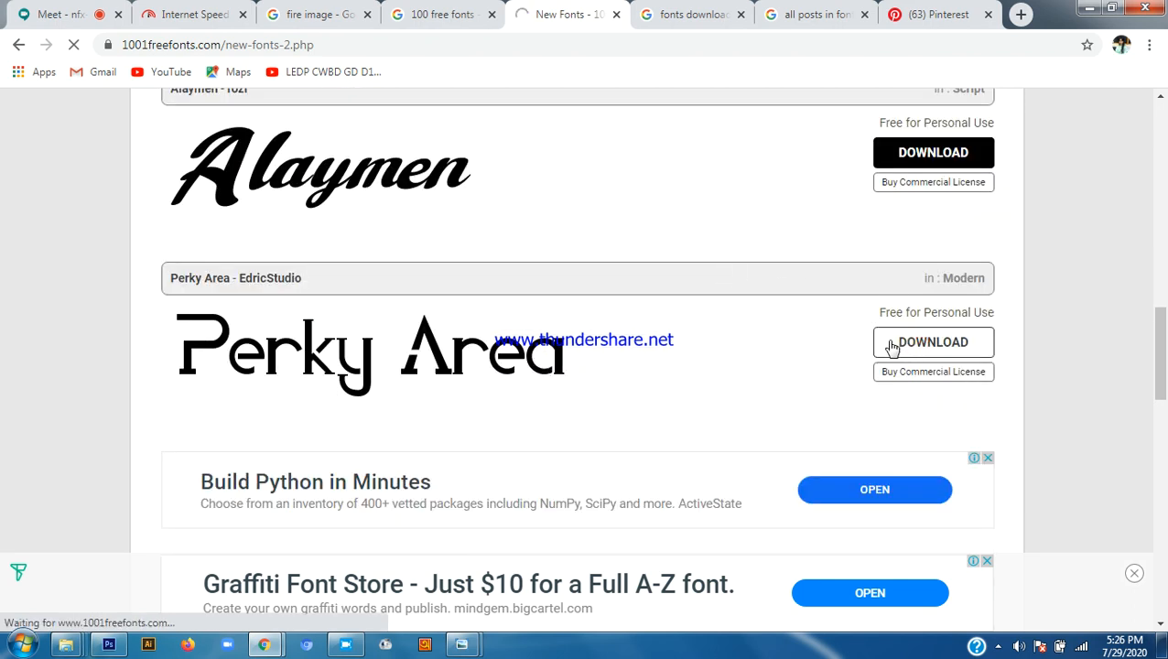
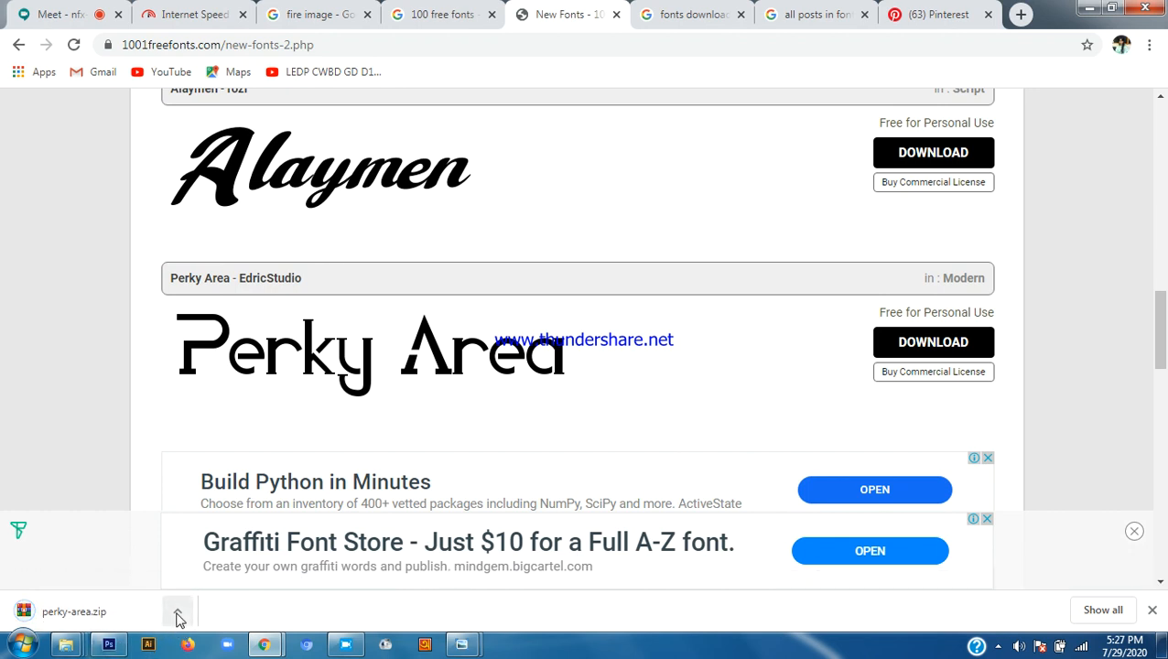
Show the downloaded perky-area.zip in its Downloads folder and copy it
click(178, 615)
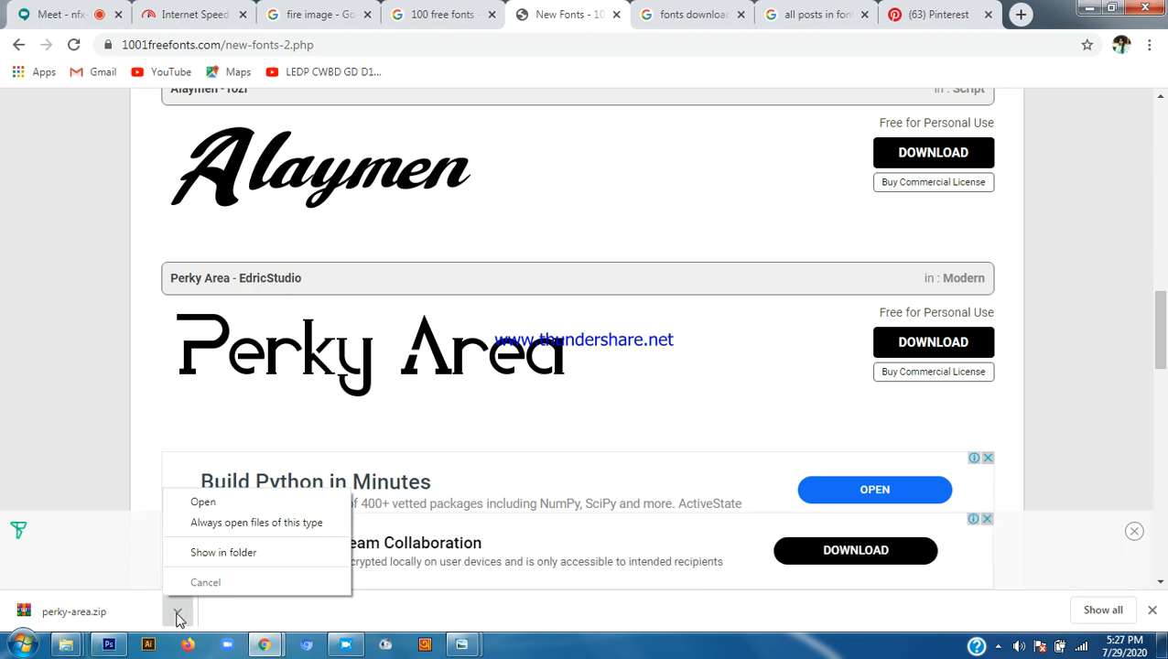
click(227, 555)
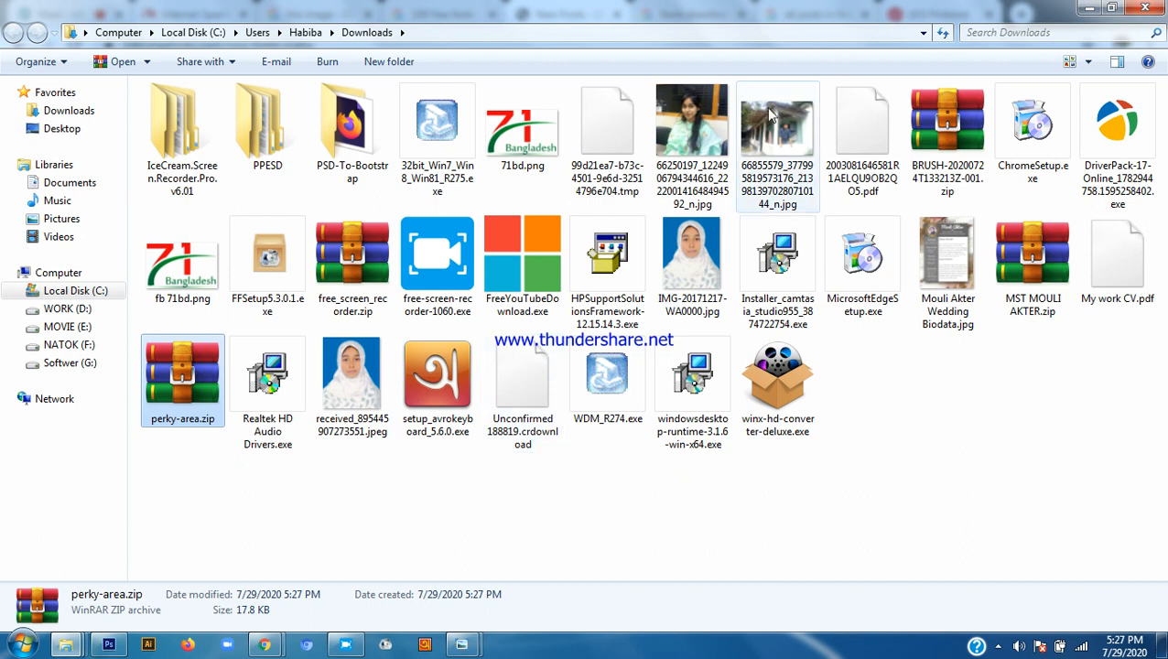
click(1089, 7)
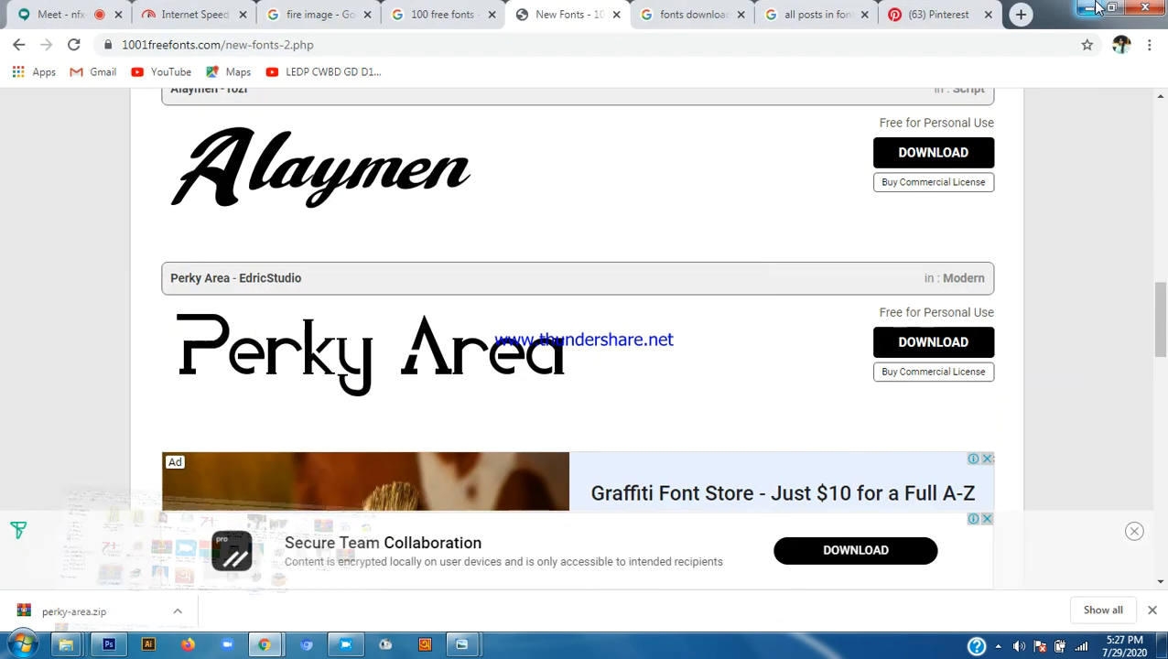
Minimize all the open windows to reach the desktop and open the LEDP folder
click(1064, 8)
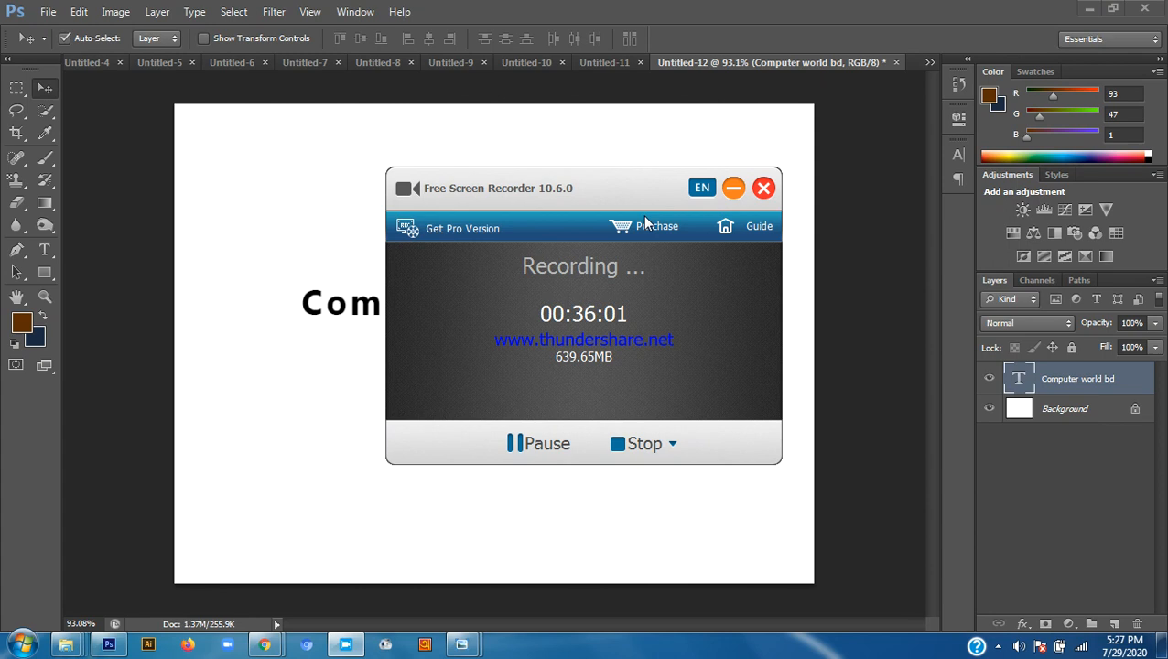
click(734, 187)
click(1090, 8)
click(1090, 7)
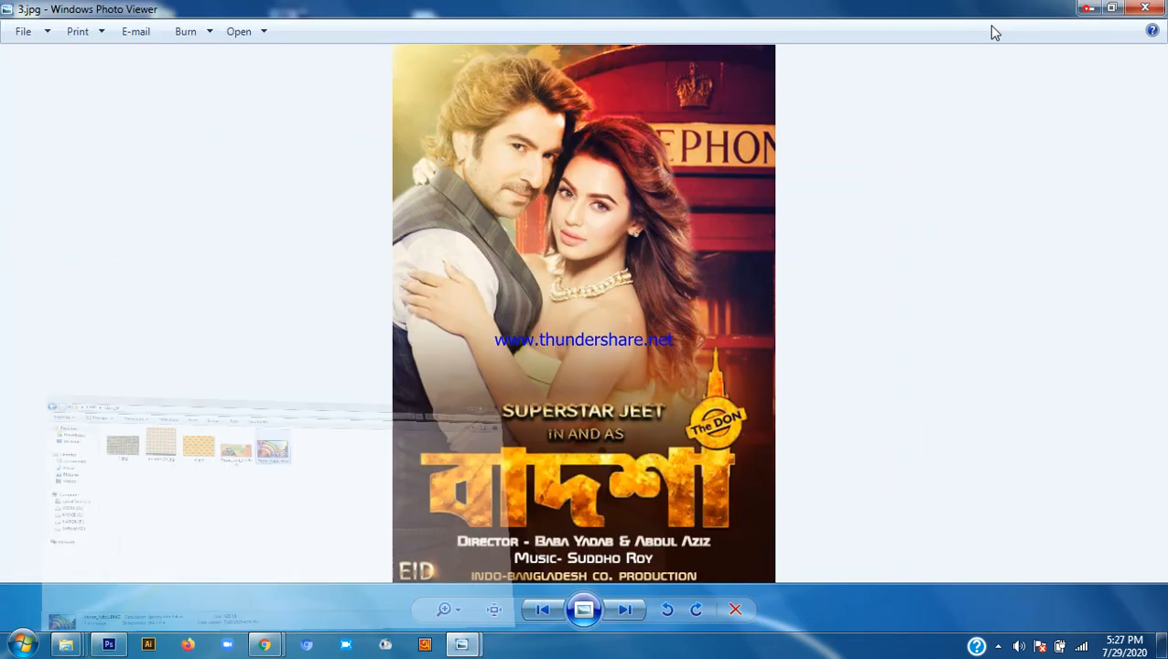
click(1049, 32)
double_click(225, 430)
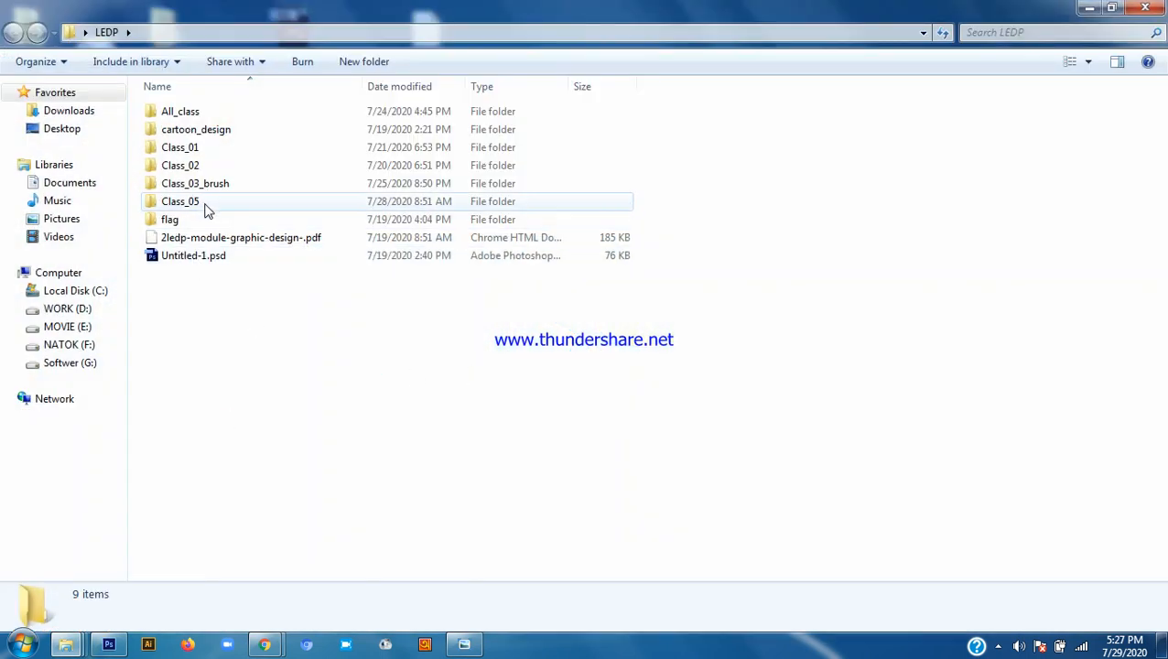
Create a new folder named fonts inside LEDP and open it
right_click(256, 549)
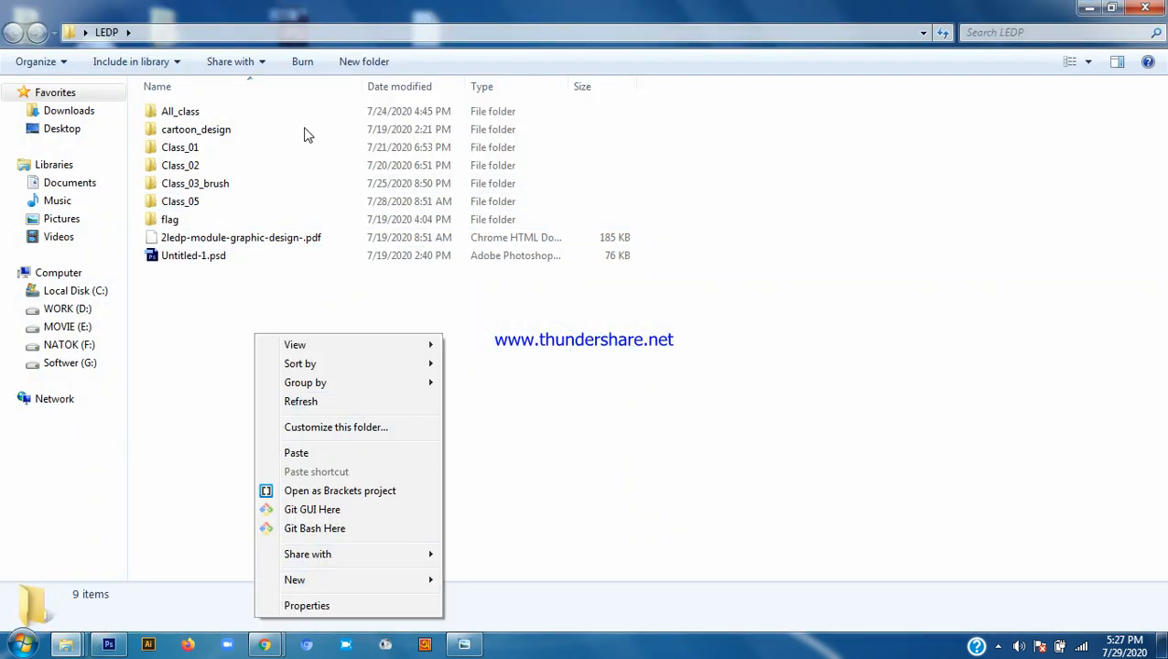
click(364, 61)
text(f)
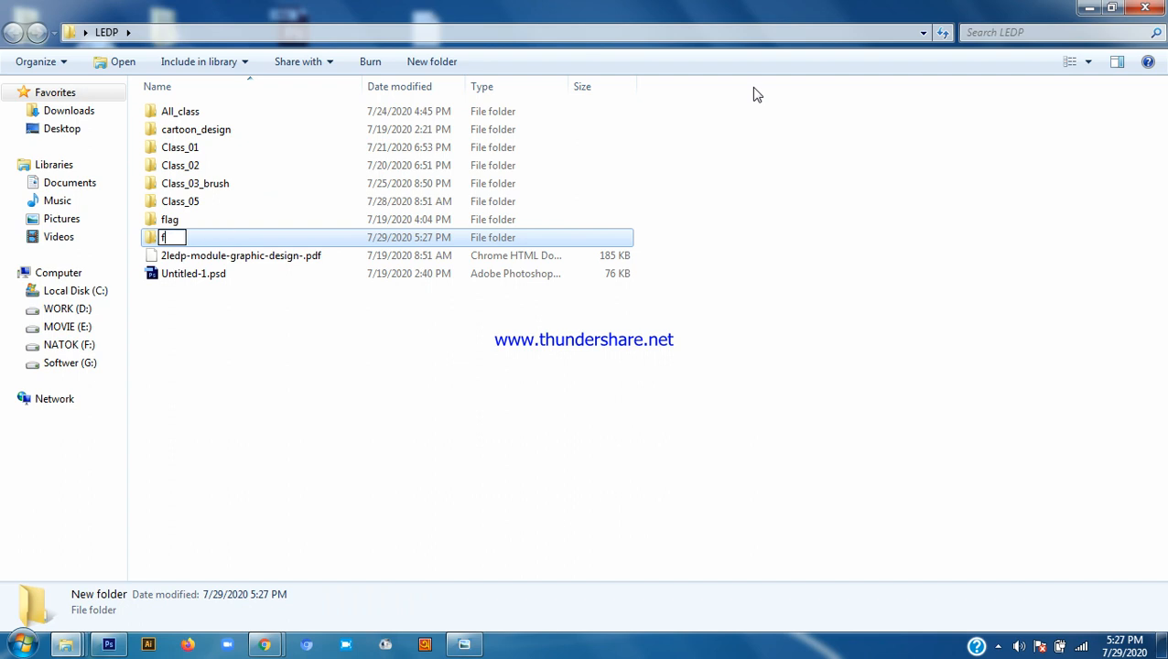
text(onts)
key(Return)
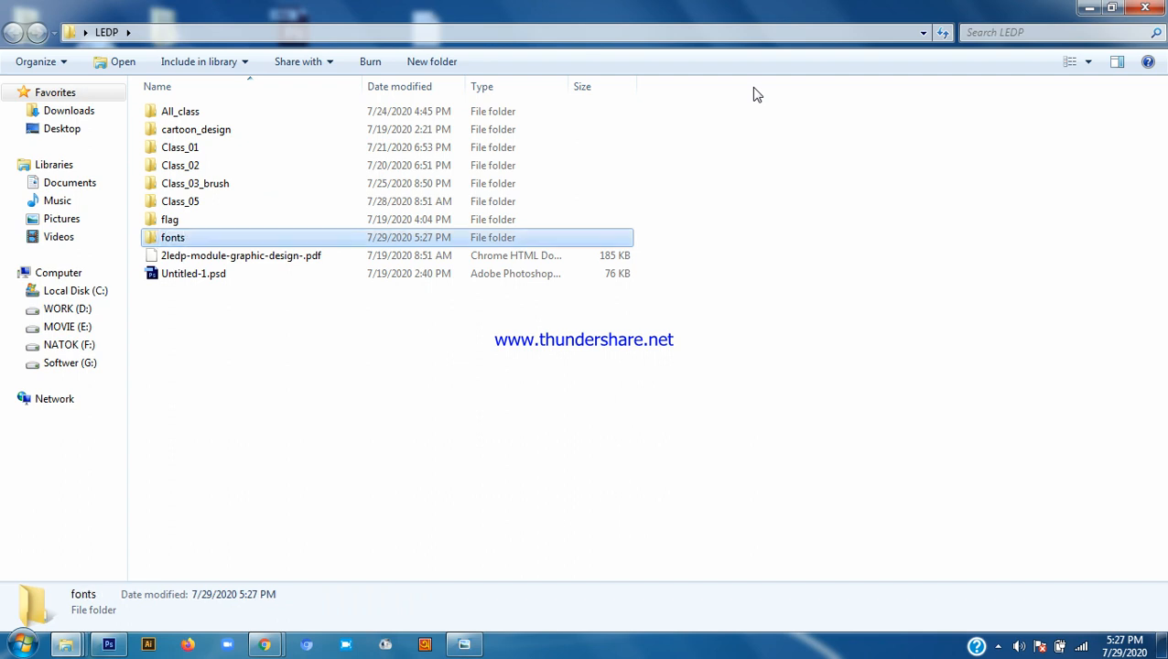
key(Return)
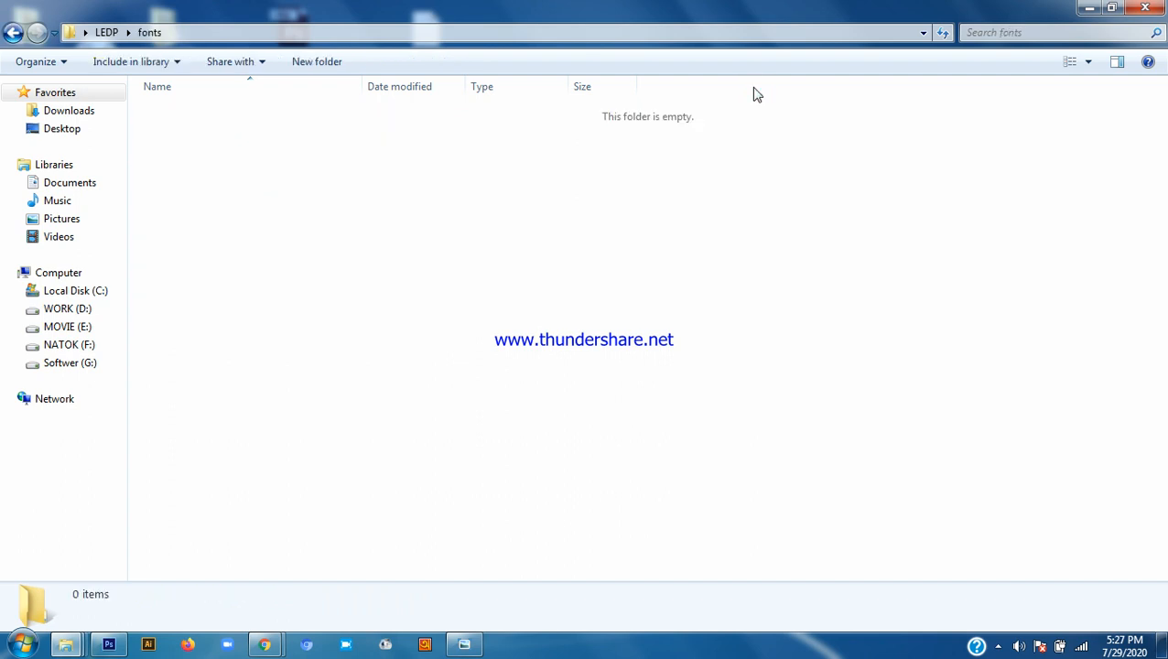
Paste perky-area.zip into the fonts folder and extract its contents there
key(ctrl+v)
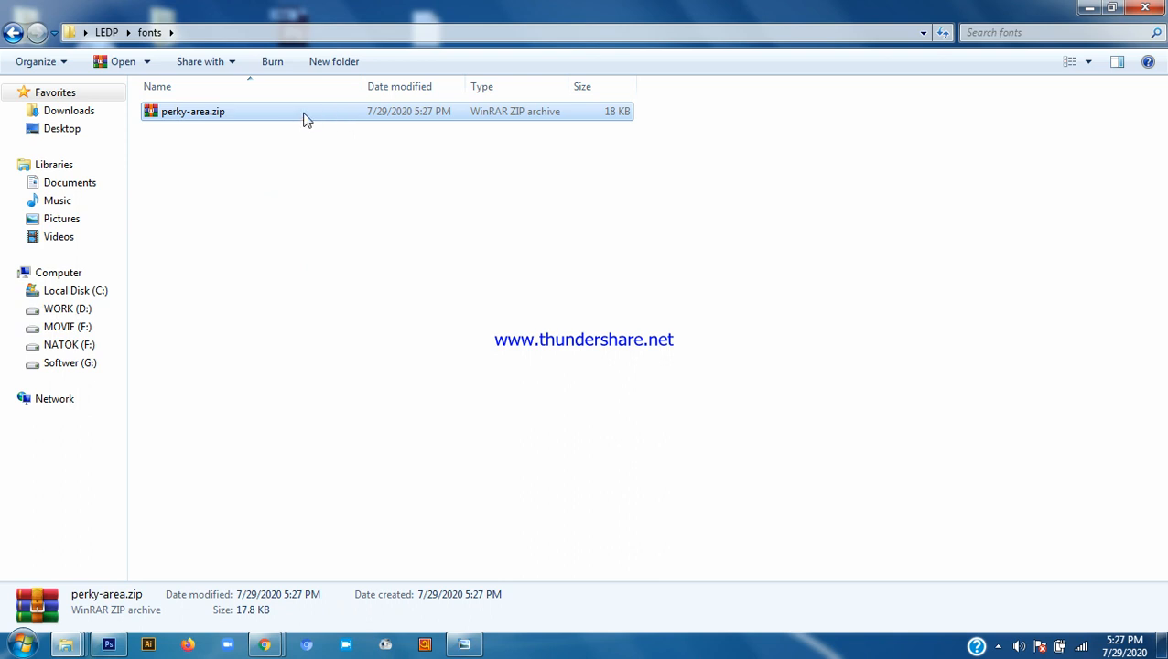
right_click(302, 111)
click(381, 223)
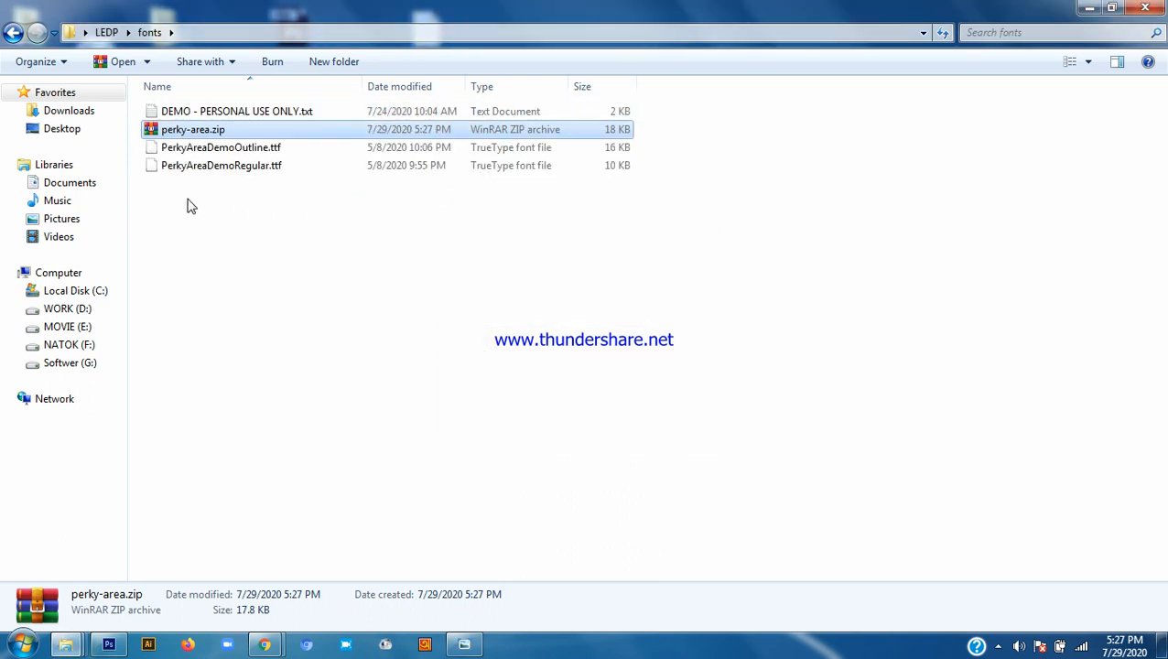
click(385, 212)
Delete perky-area.zip from the fonts folder, moving it to the Recycle Bin
click(295, 133)
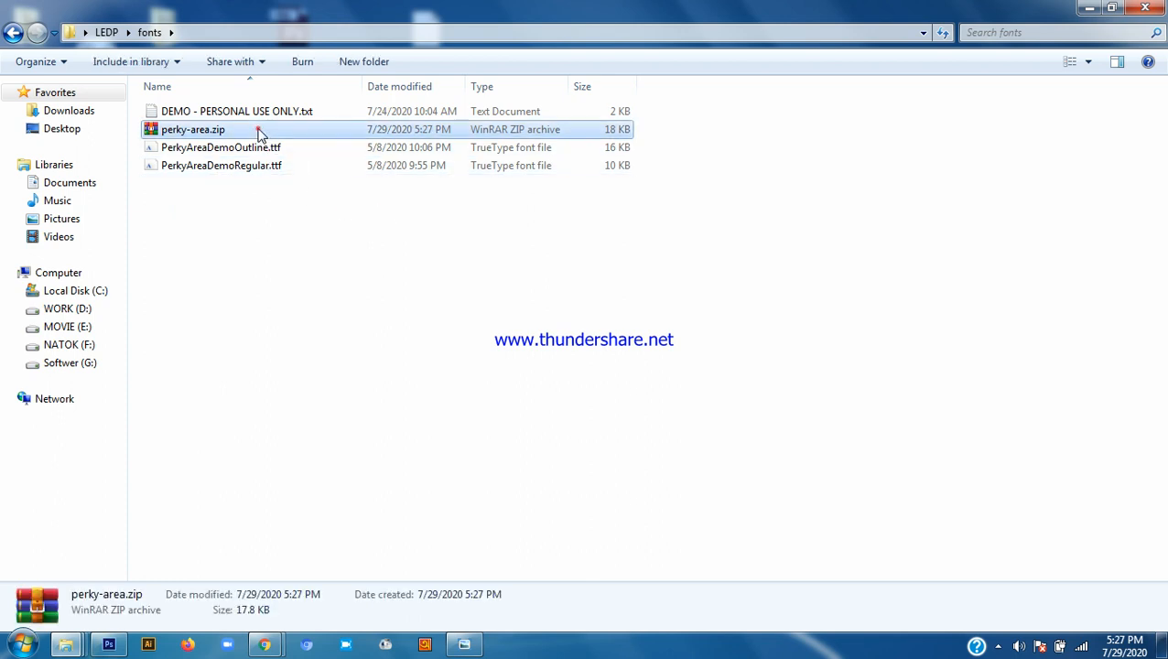
click(258, 129)
key(Delete)
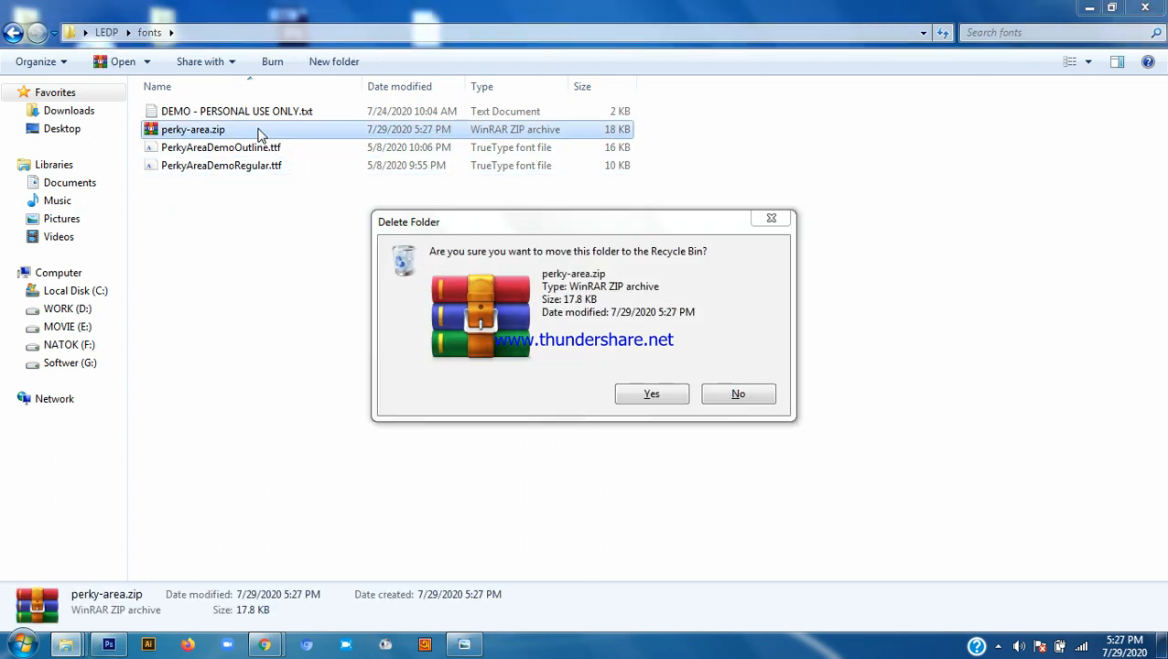
click(1143, 9)
click(648, 395)
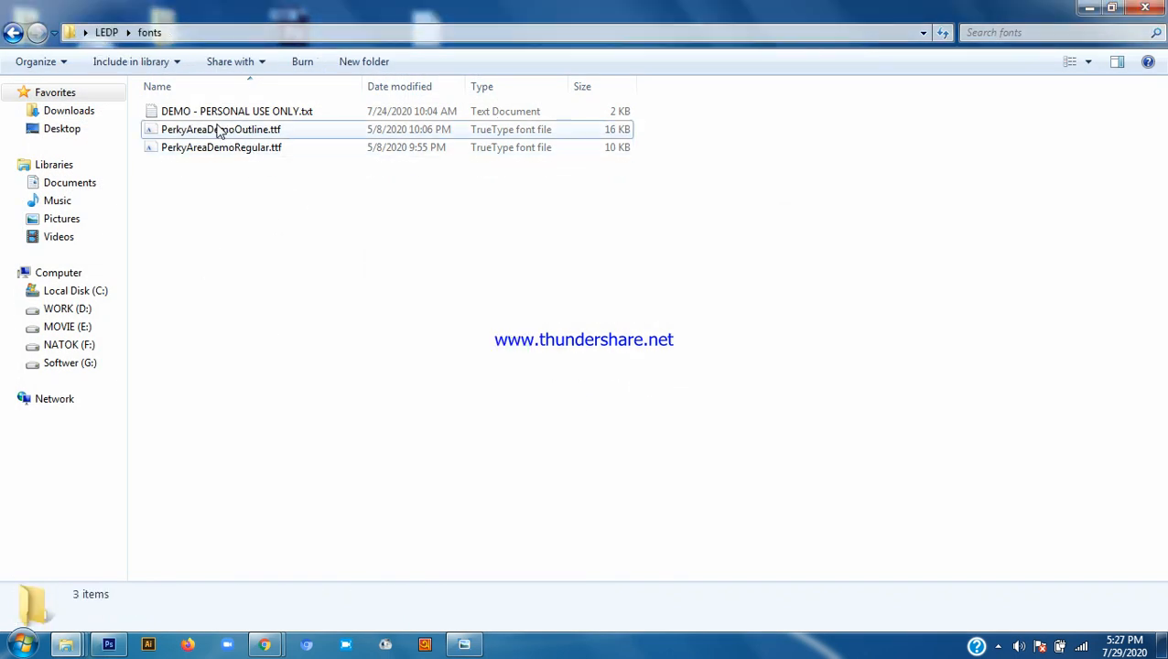
Read through the license notes in DEMO - PERSONAL USE ONLY.txt and close the file
click(232, 112)
scroll(386, 253, down, 3)
scroll(439, 247, up, 2)
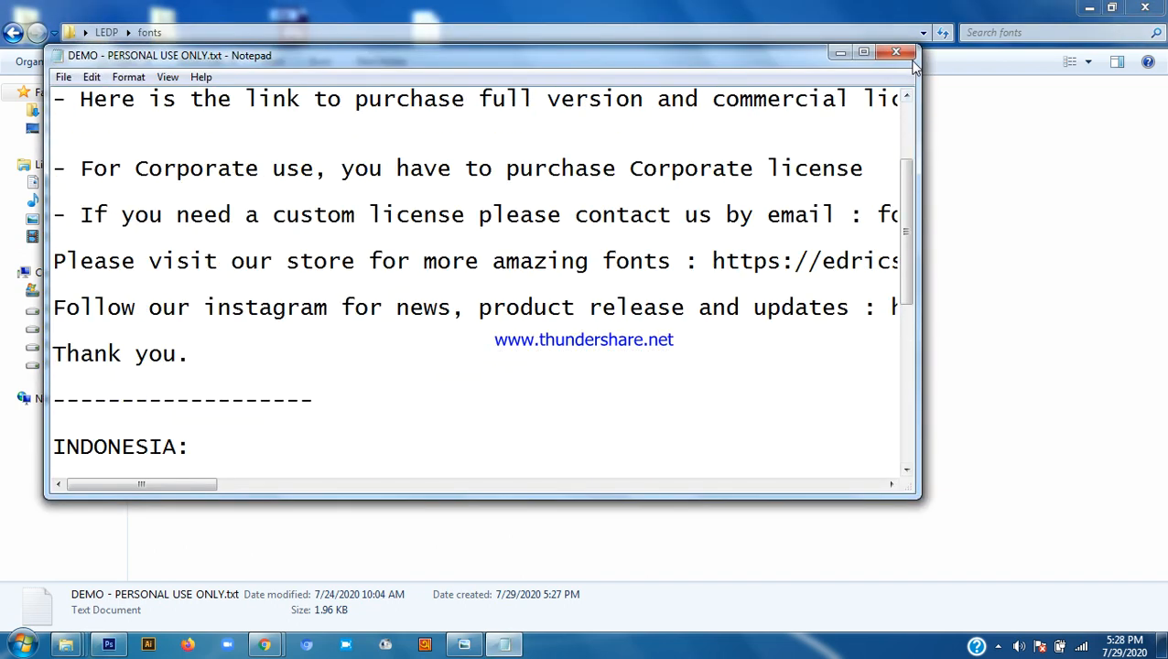
click(902, 53)
click(239, 202)
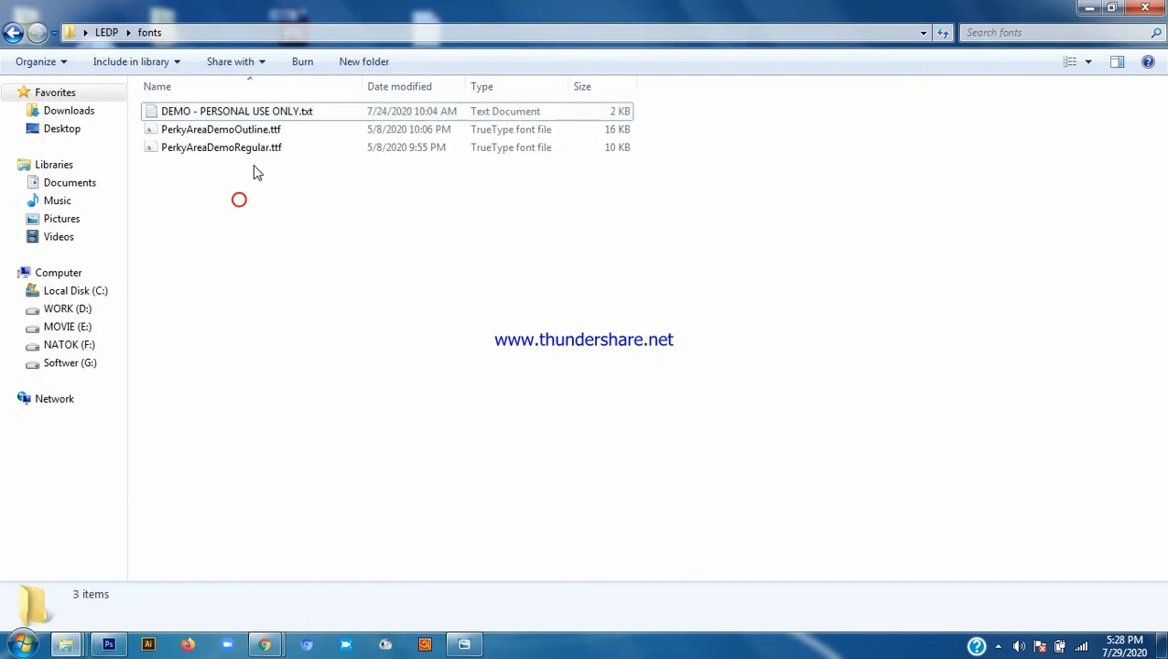
Install both extracted fonts, PerkyAreaDemoOutline.ttf and PerkyAreaDemoRegular.ttf
click(278, 135)
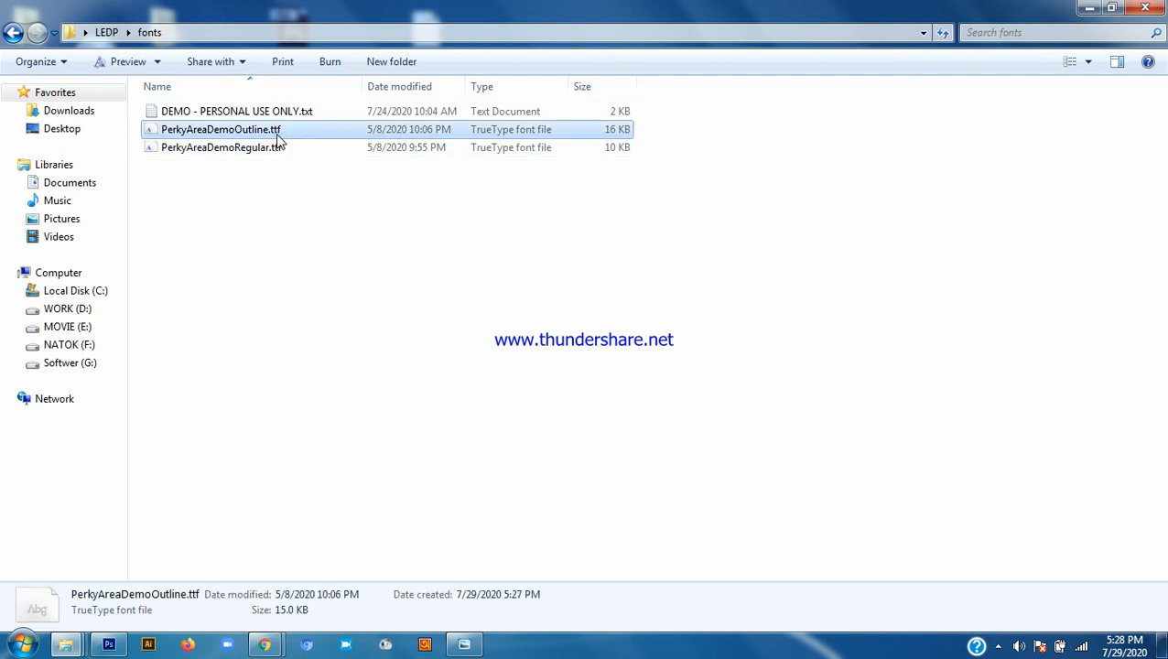
right_click(280, 131)
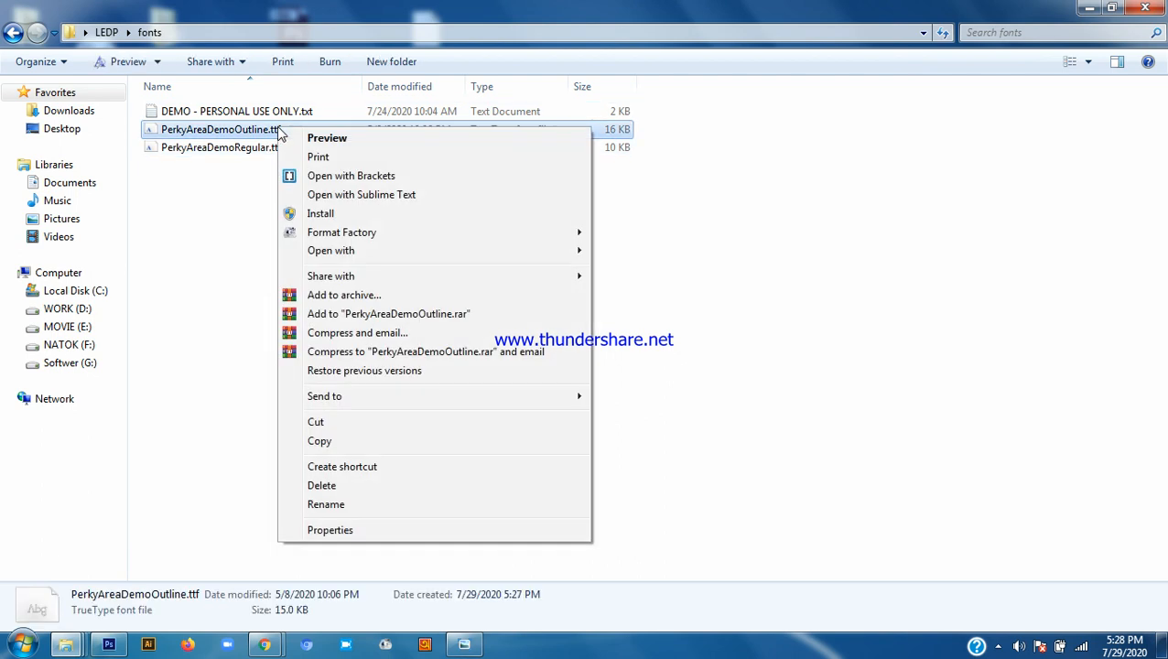
click(322, 216)
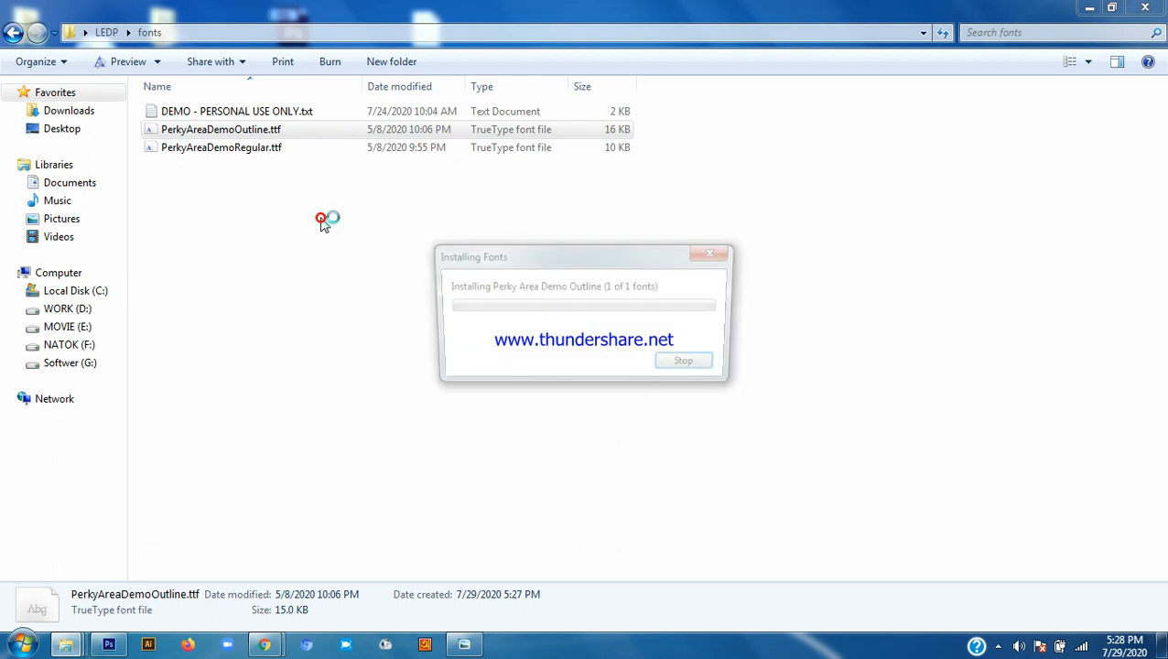
right_click(270, 149)
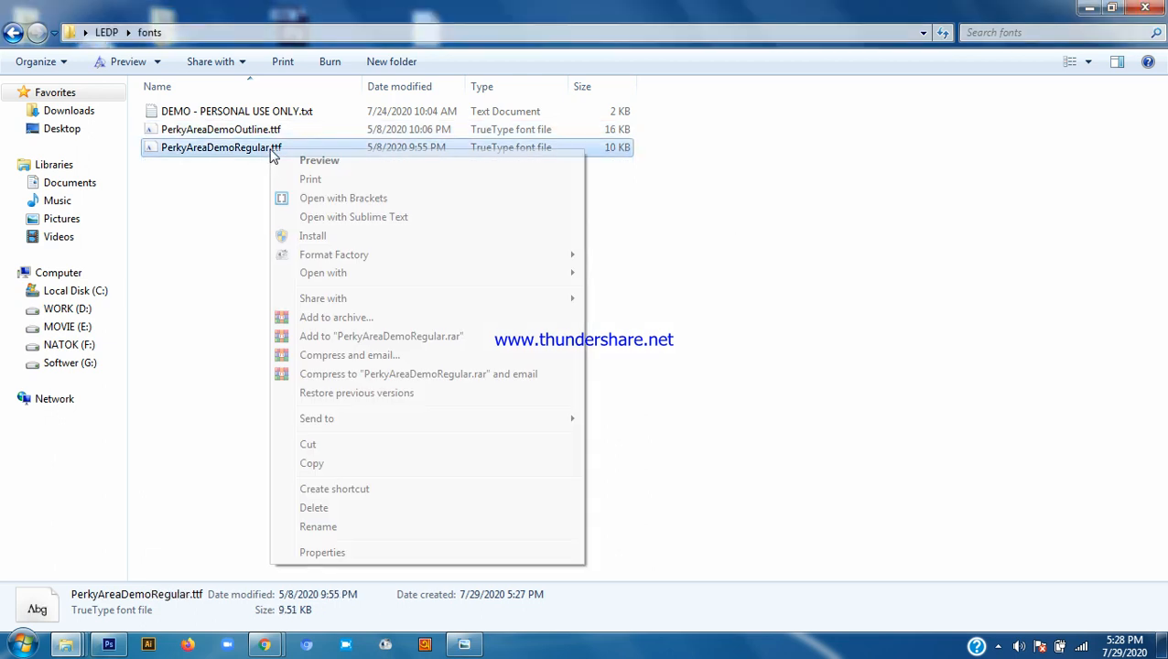
click(320, 235)
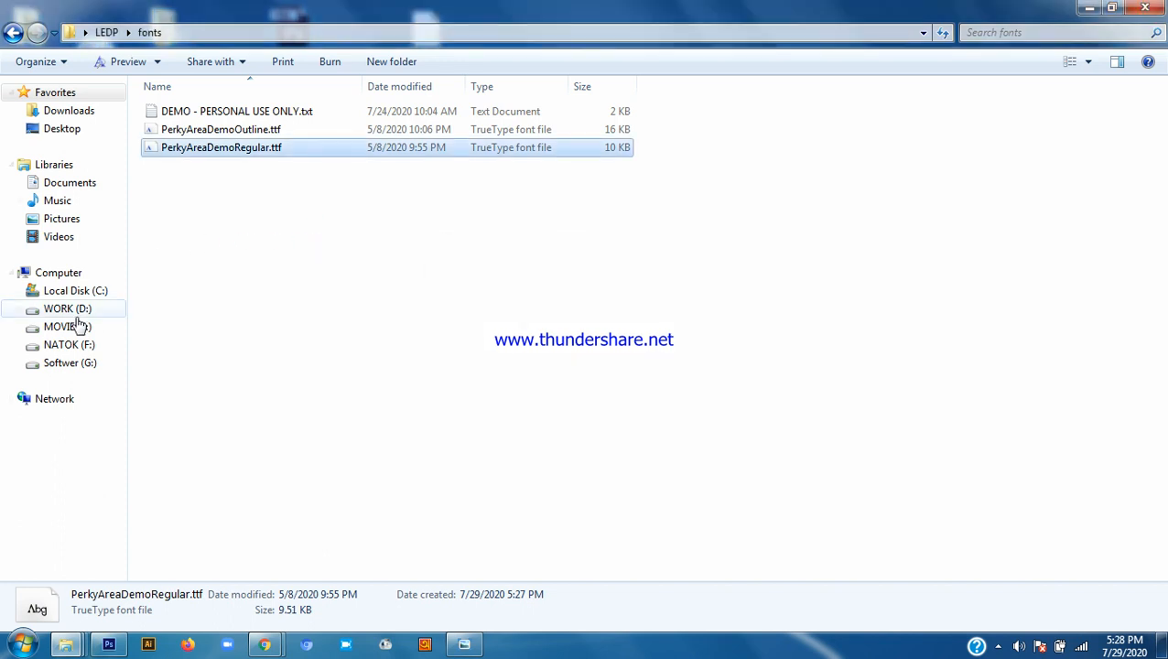
Switch to Photoshop and look over the "Computer world bd" text and its type settings without changing them
click(109, 644)
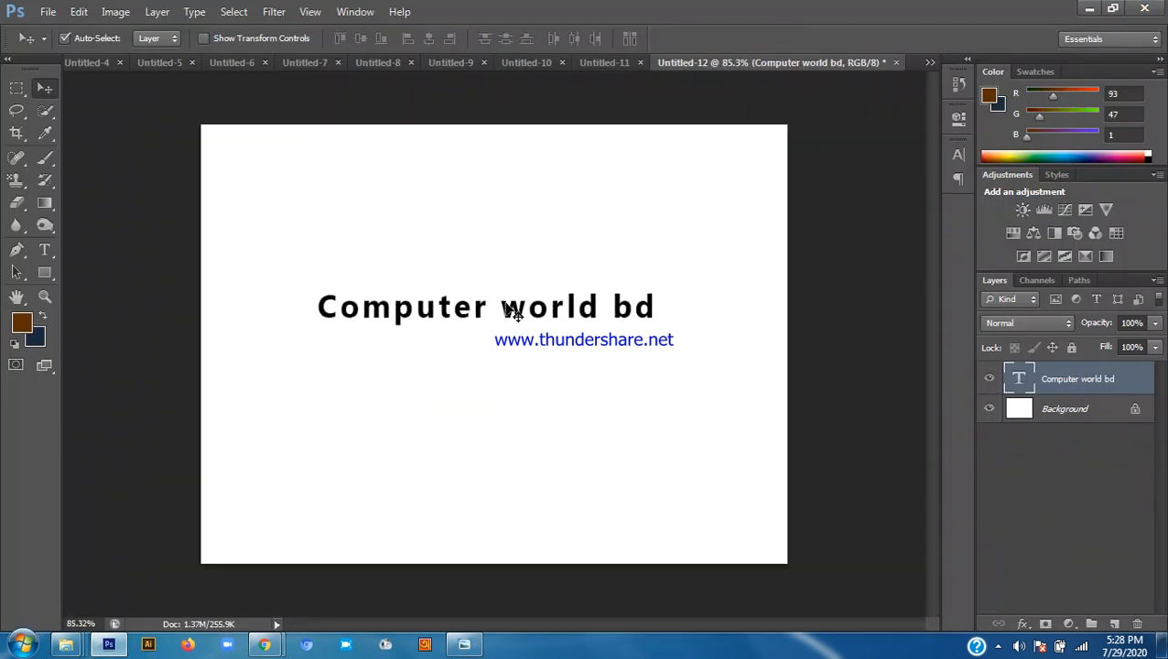
double_click(1022, 378)
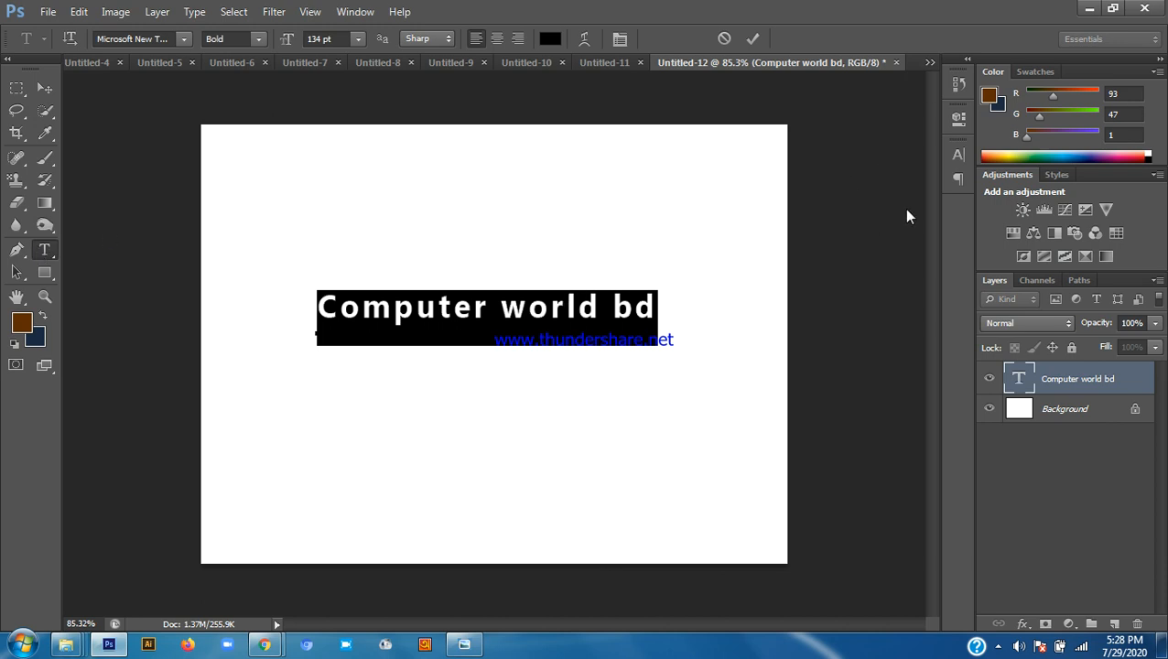
click(757, 39)
key(v)
scroll(448, 310, up, 1)
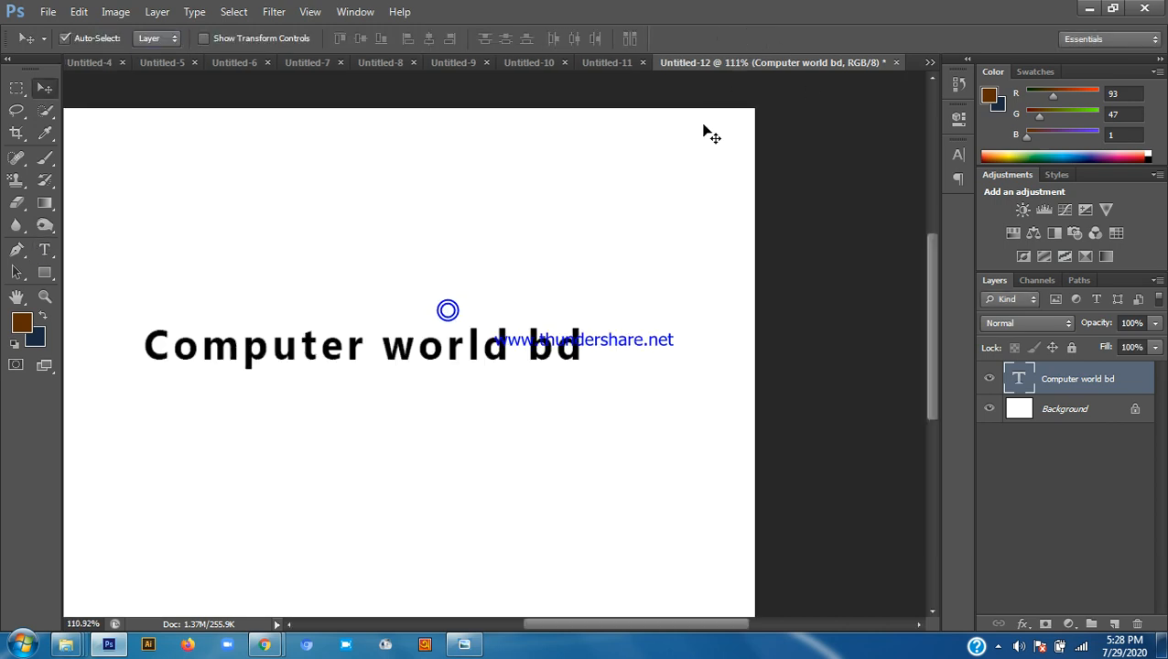
key(ctrl+0)
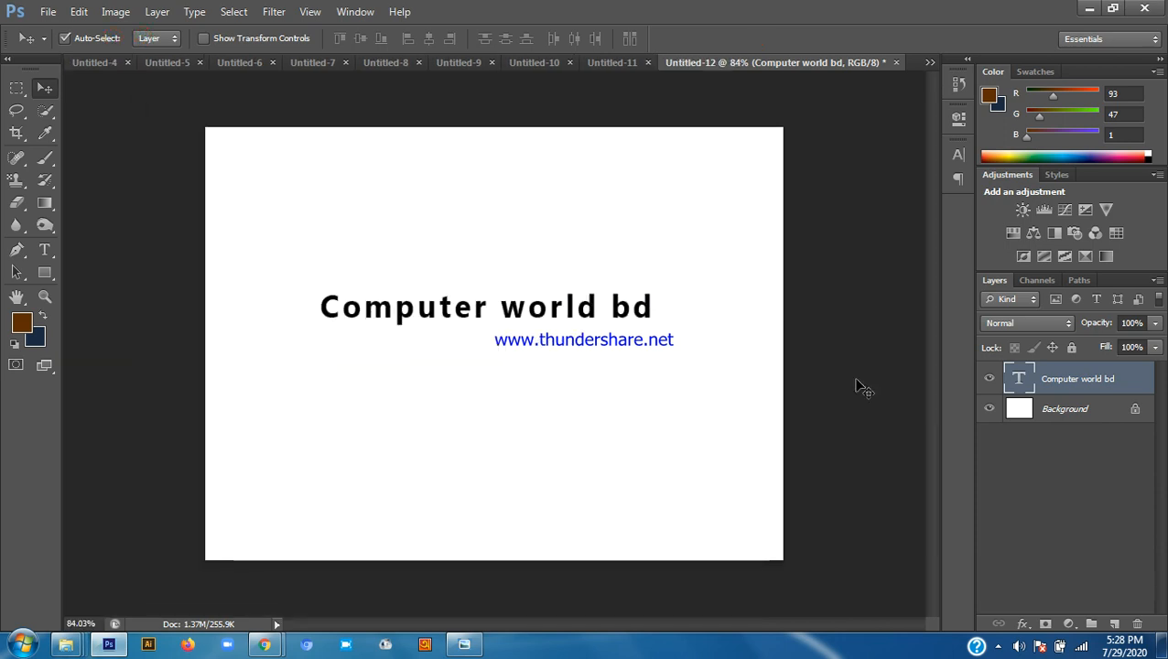
Set the font family of the whole "Computer world bd" text to Perky Area Demo and examine the lettering
double_click(1023, 376)
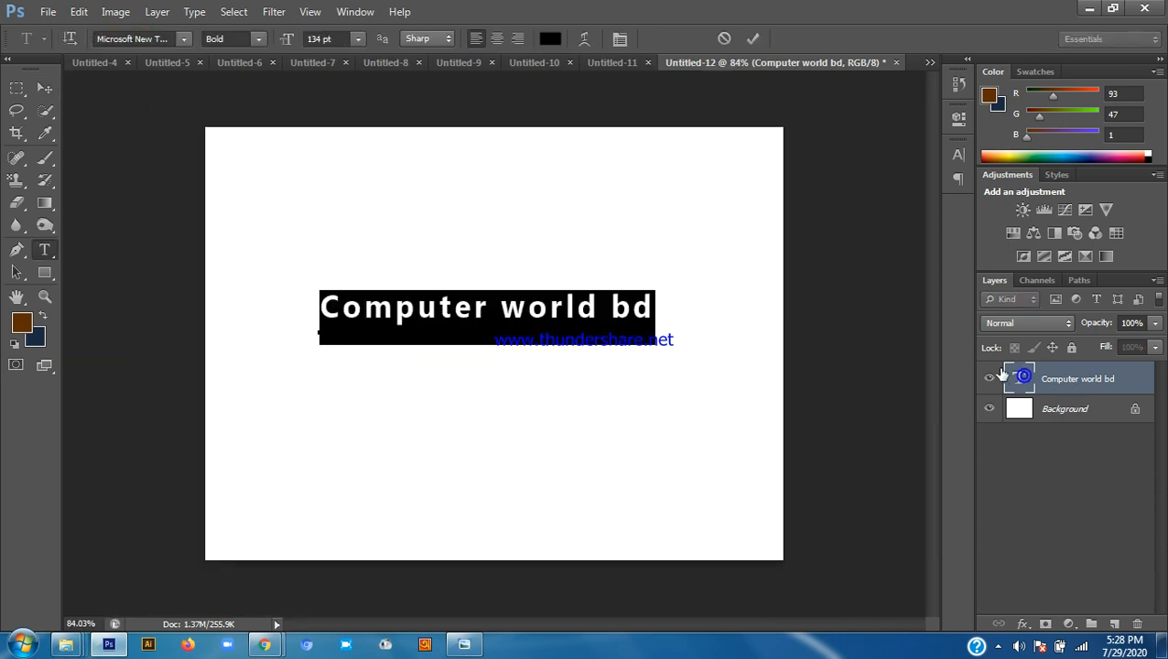
click(133, 39)
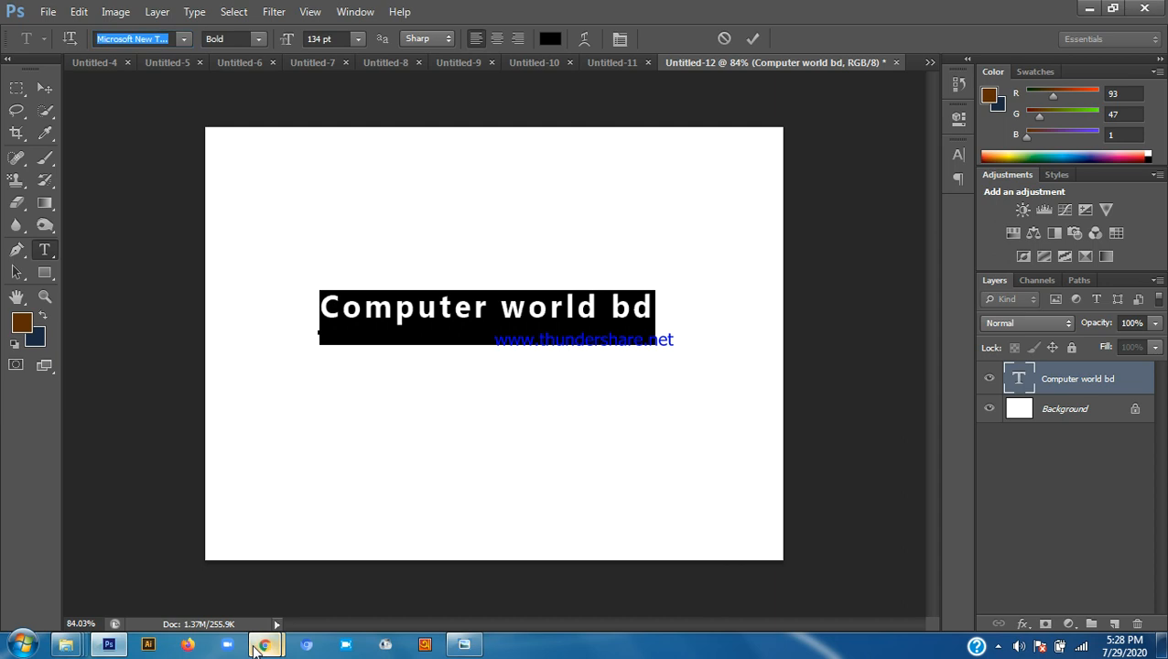
mouse_move(264, 645)
mouse_move(195, 562)
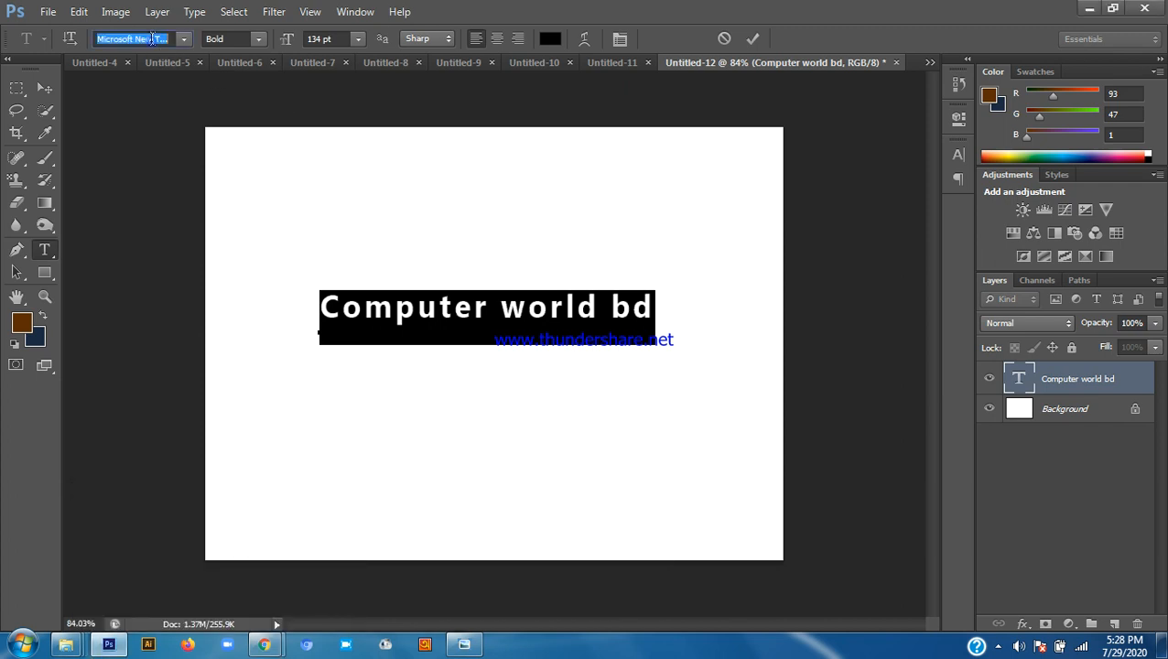
text(P)
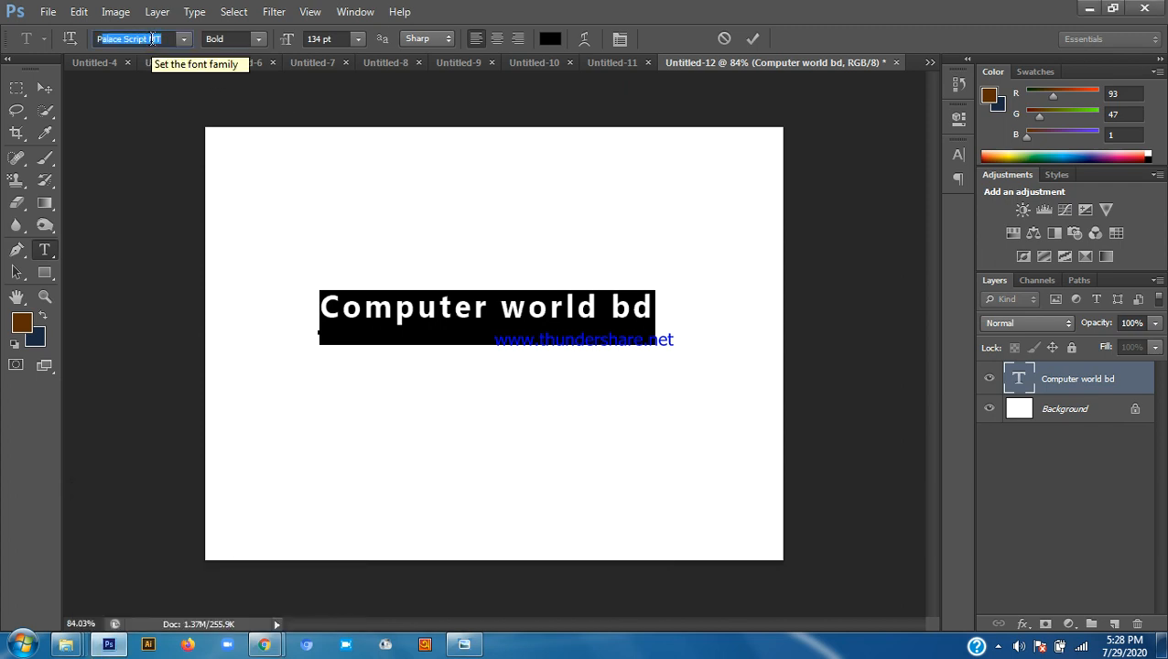
text(erky Area Demo)
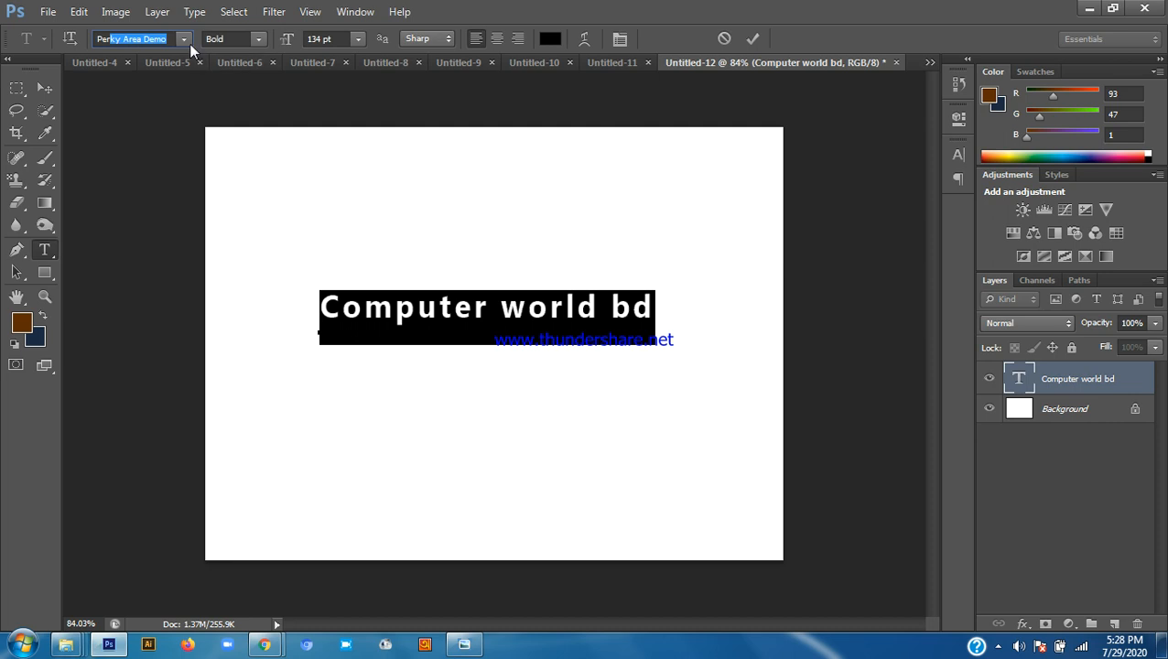
click(183, 39)
scroll(233, 265, down, 3)
scroll(234, 266, down, 5)
scroll(235, 305, up, 10)
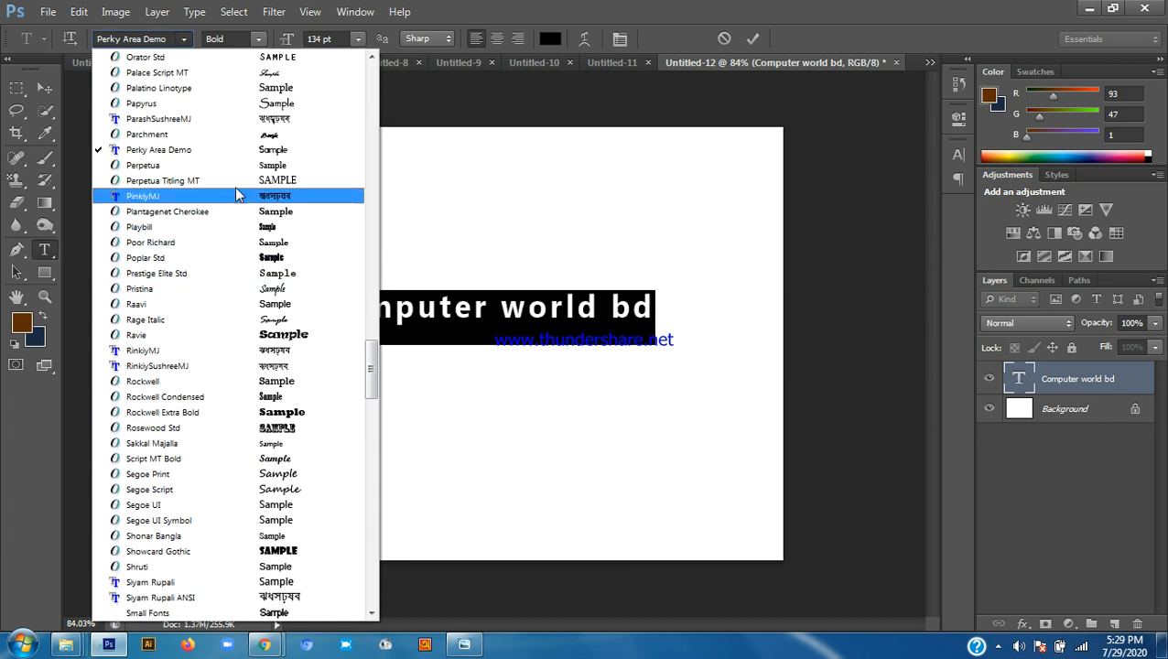
click(209, 151)
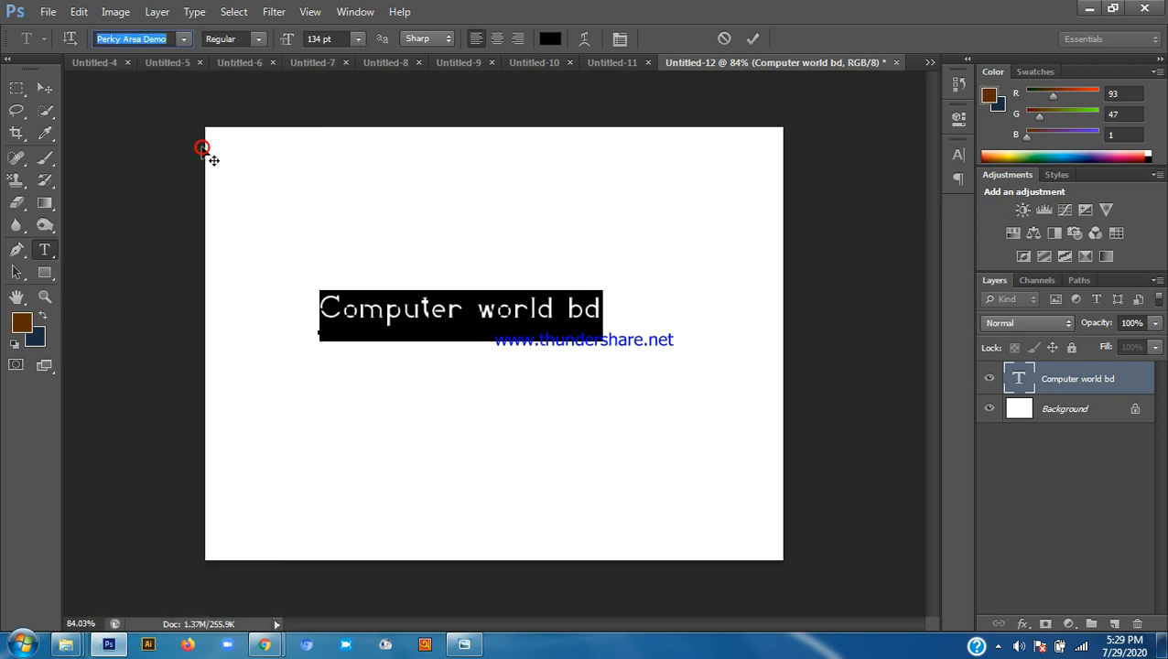
click(613, 301)
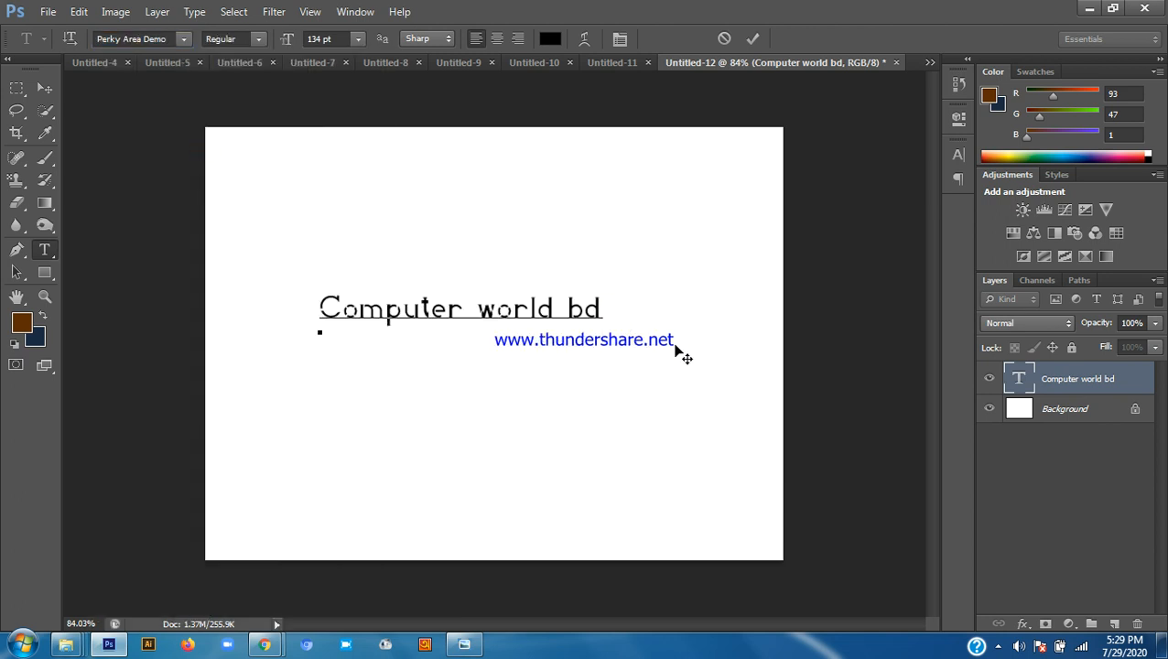
scroll(672, 347, up, 3)
scroll(549, 279, down, 2)
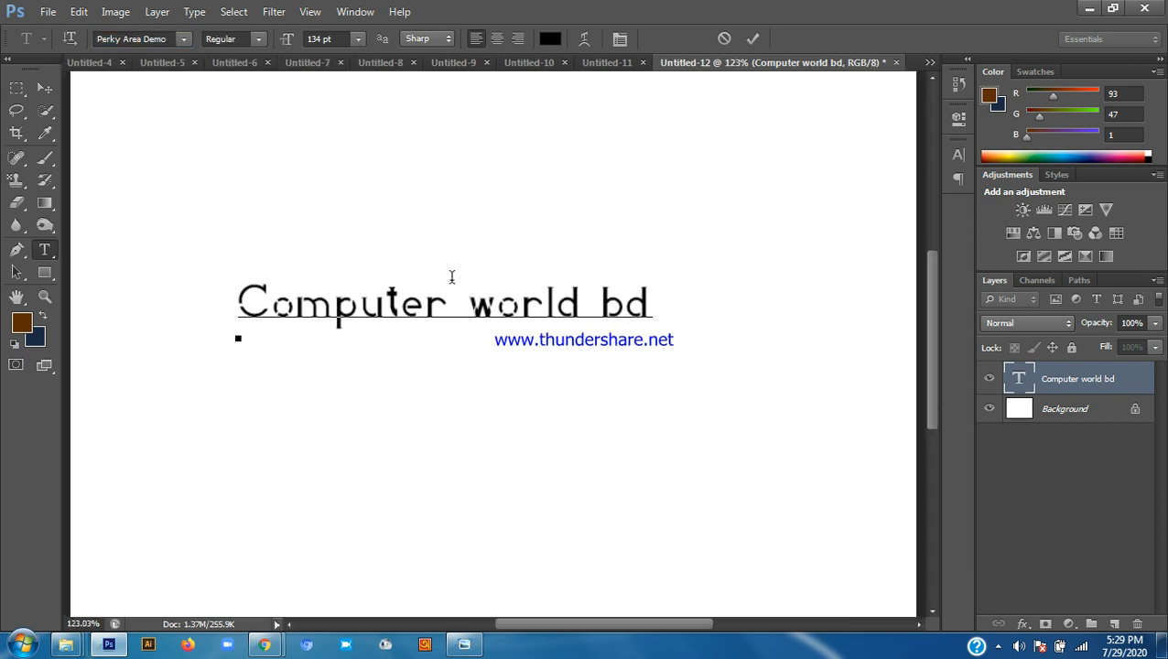
Set the font style of the whole "Computer world bd" text to Outline and shift the text slightly on the canvas
click(250, 312)
drag(250, 311, 769, 310)
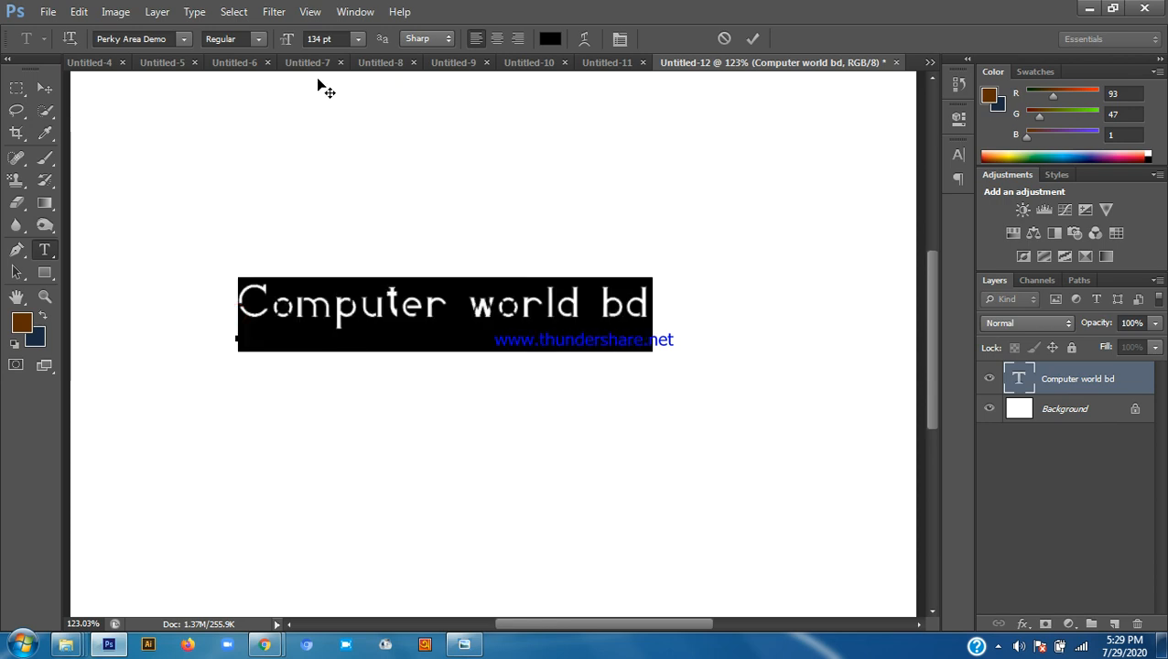
click(257, 40)
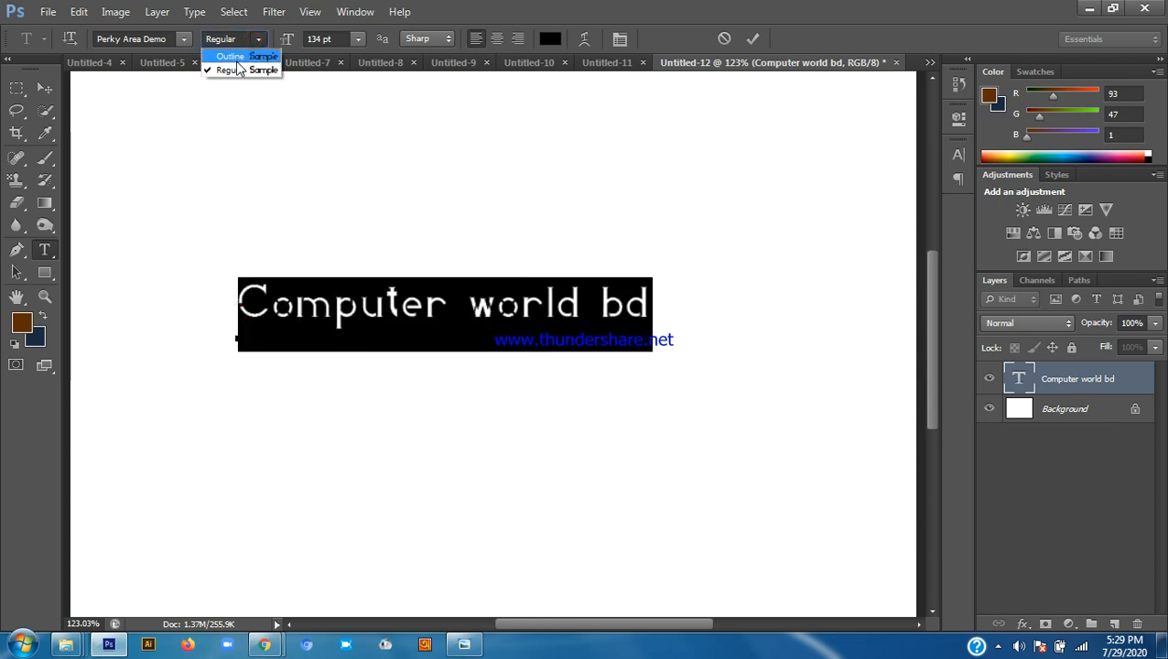
click(239, 59)
click(661, 302)
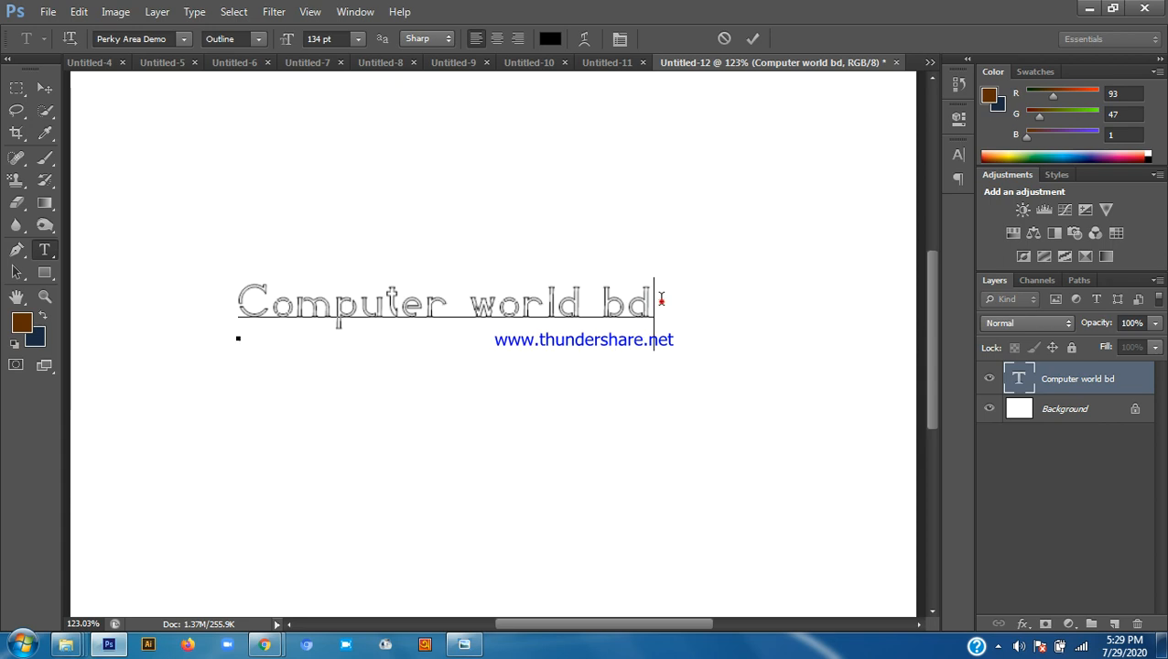
drag(661, 302, 615, 317)
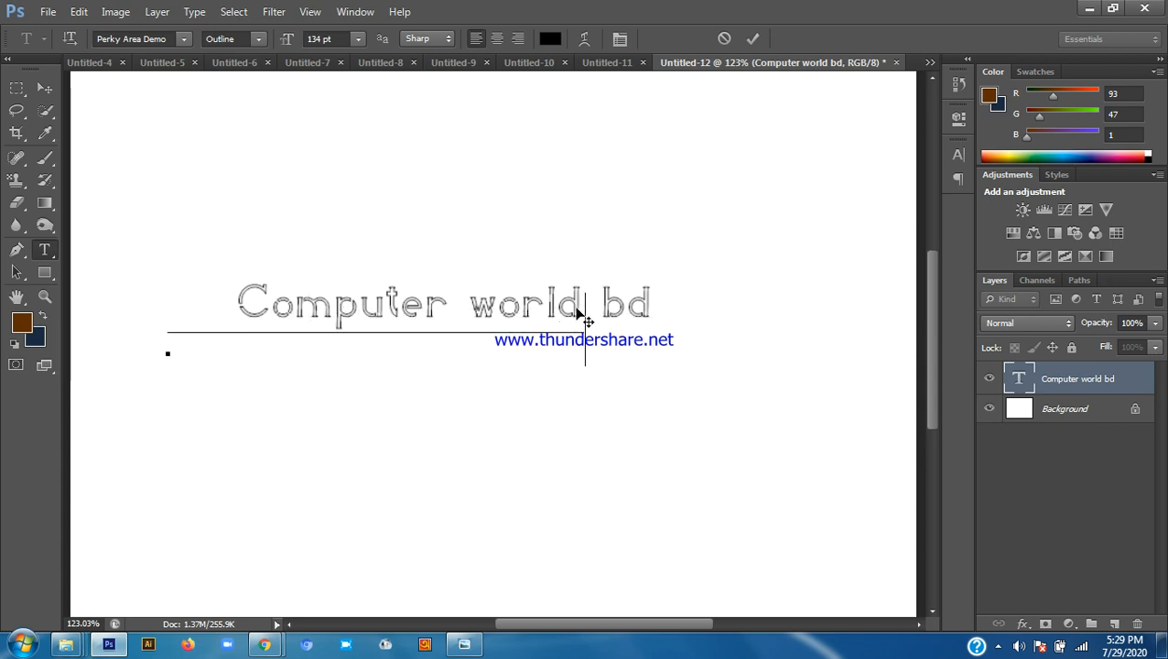
Set the font style of the whole "Computer world bd" text to Regular and move the text toward the canvas centre
drag(170, 319, 628, 305)
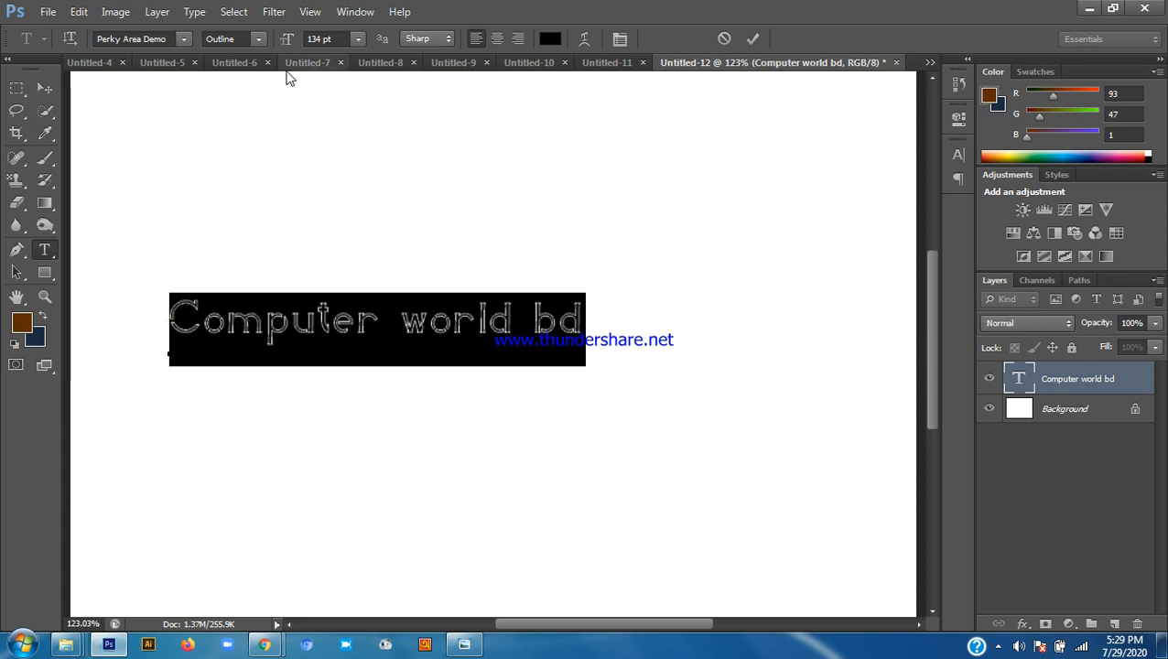
click(260, 40)
click(240, 69)
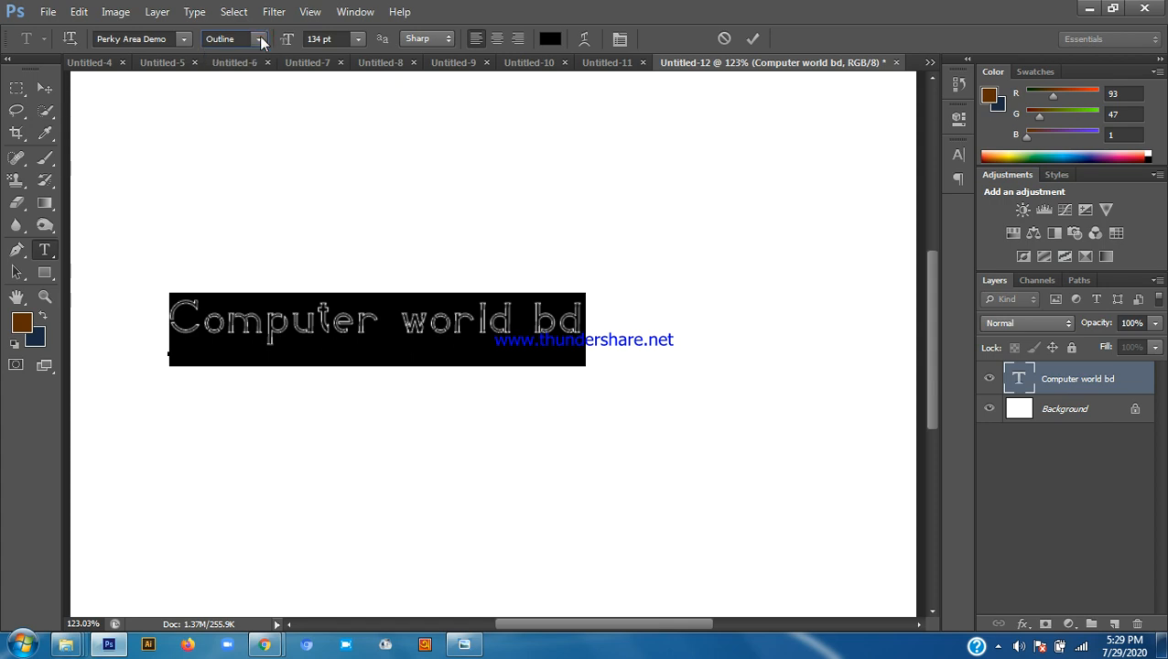
scroll(569, 365, down, 1)
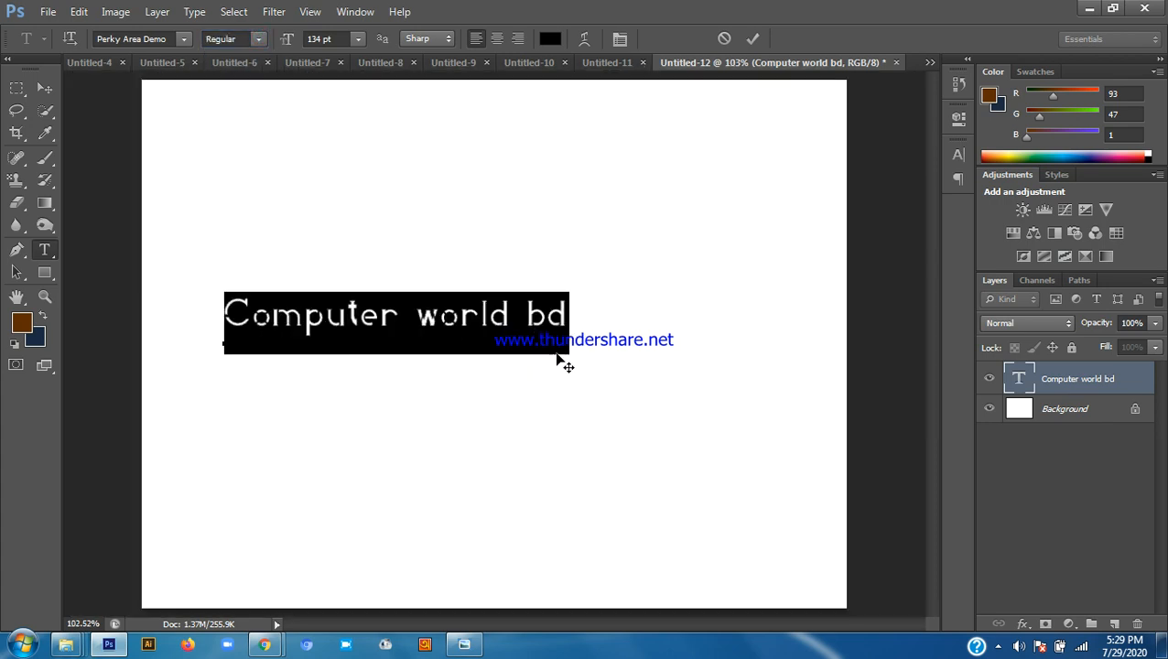
scroll(561, 357, up, 3)
scroll(547, 329, down, 3)
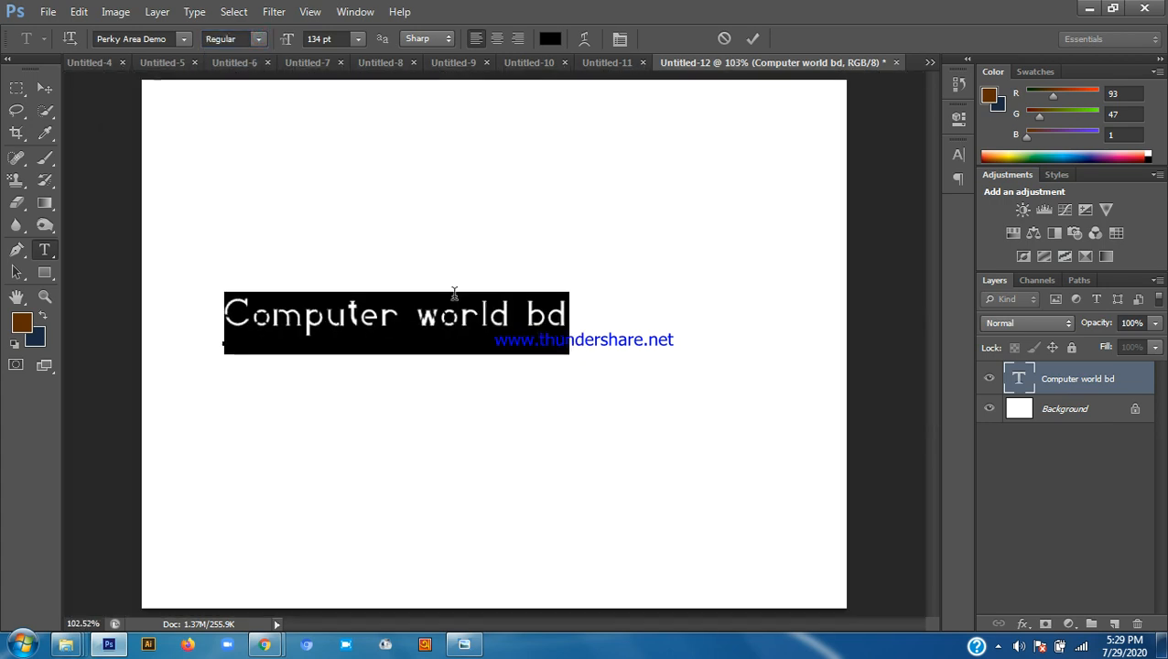
click(45, 88)
drag(337, 317, 409, 318)
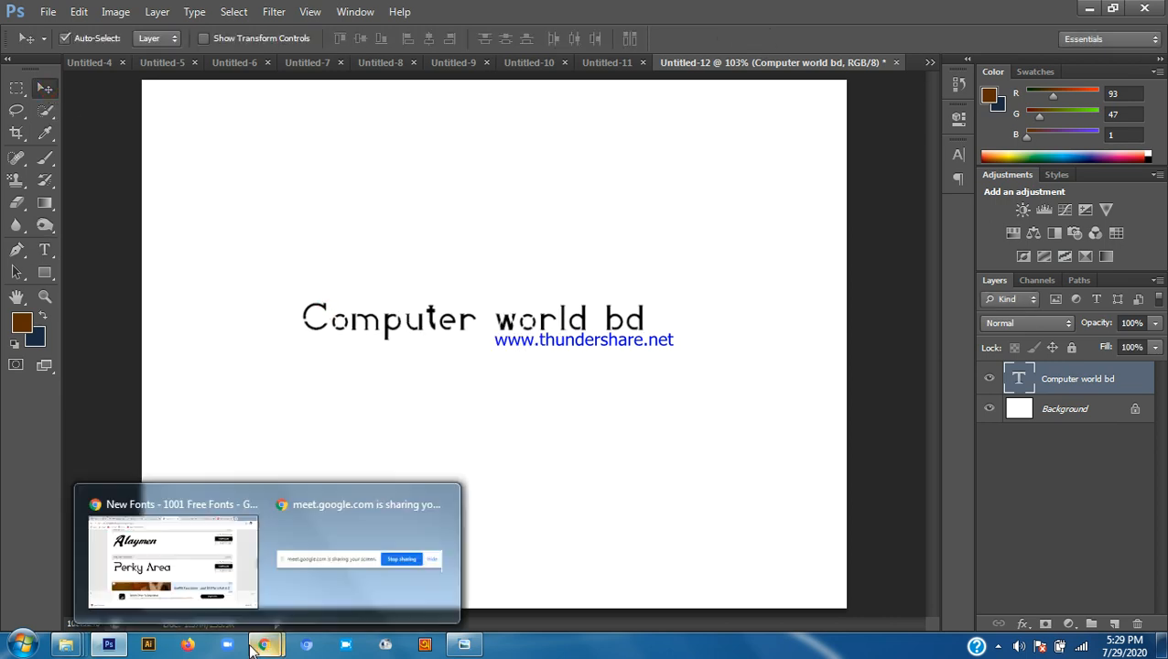
Switch to Chrome, check the participants in the Google Meet call, and look at the Pinterest fonts page and the "100 free fonts" search results
click(183, 555)
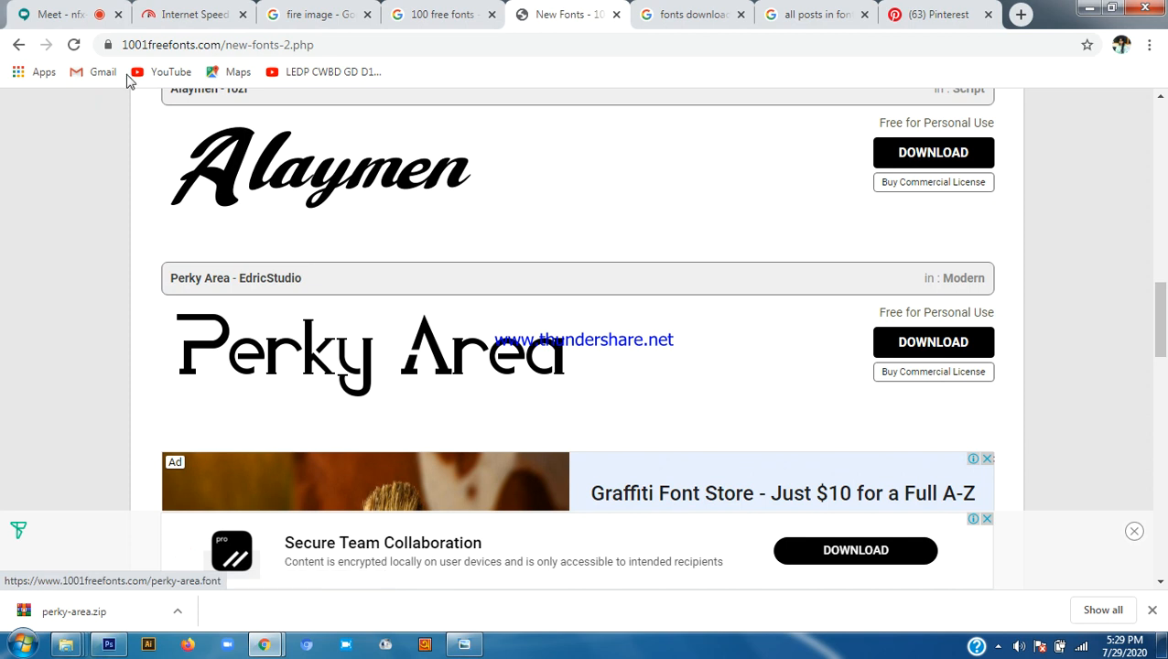
click(62, 14)
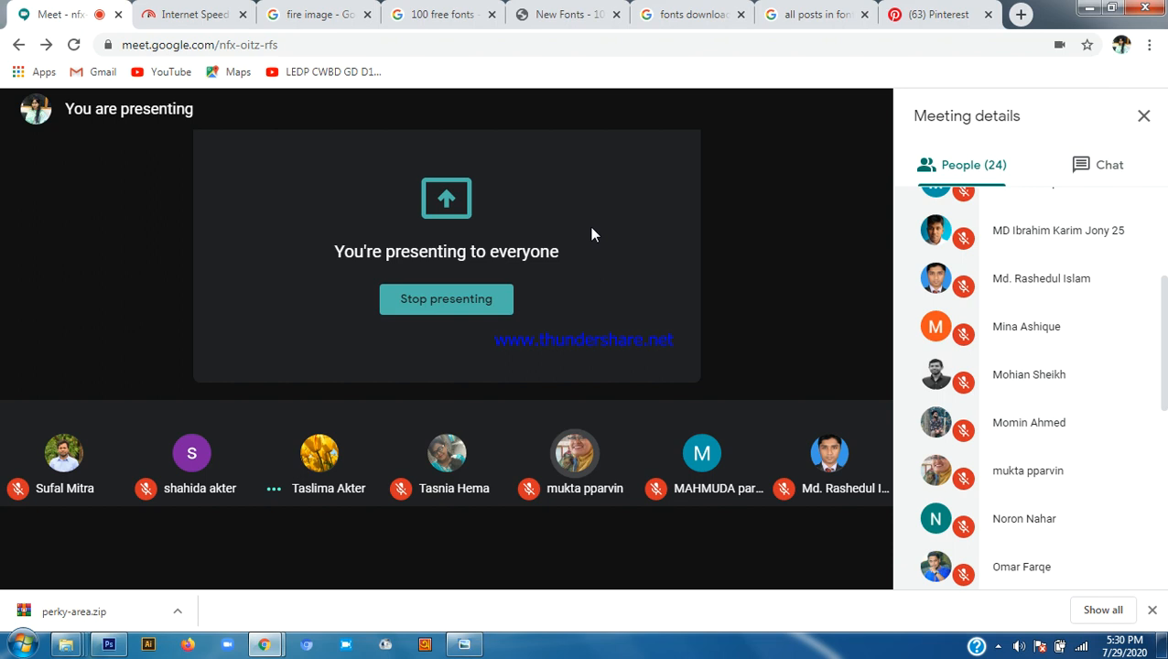
click(902, 14)
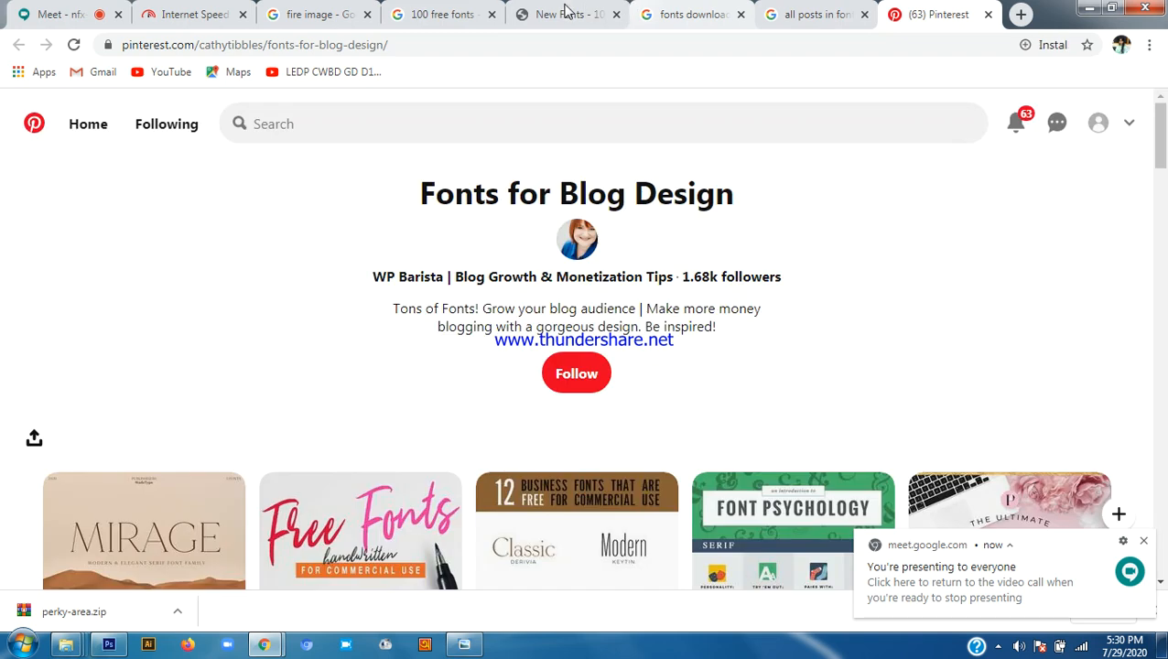
click(444, 12)
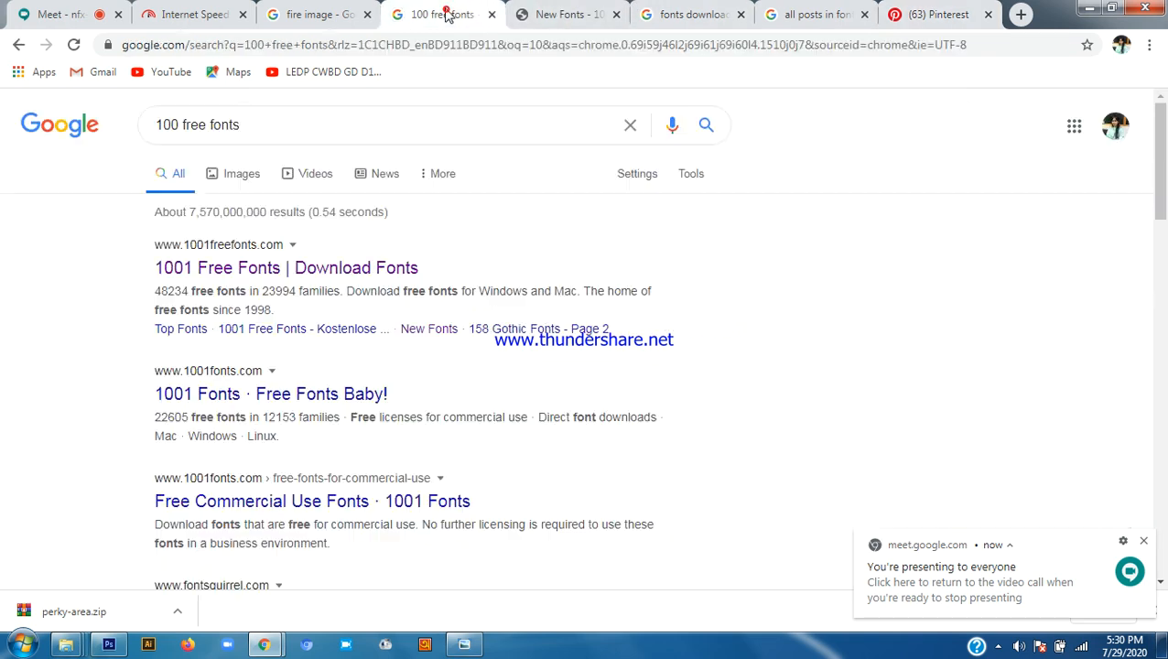
Return to the 1001 Free Fonts new-fonts page and point out its web address and the Perky Area listing
click(555, 16)
scroll(314, 117, up, 2)
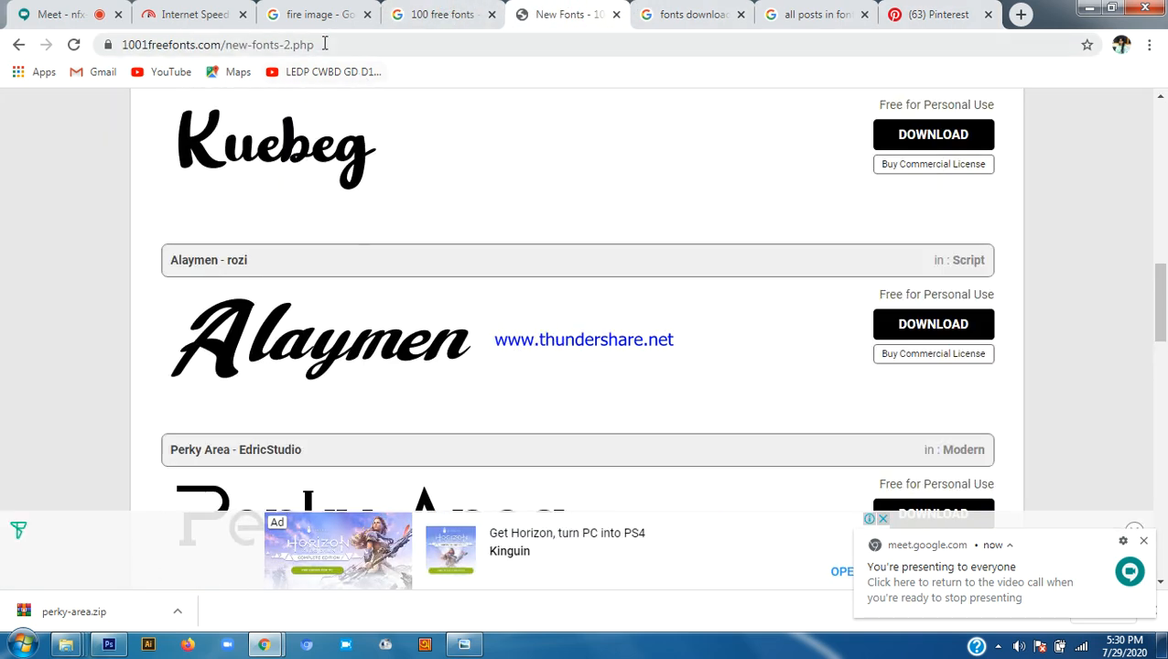
drag(324, 44, 185, 44)
scroll(540, 256, down, 4)
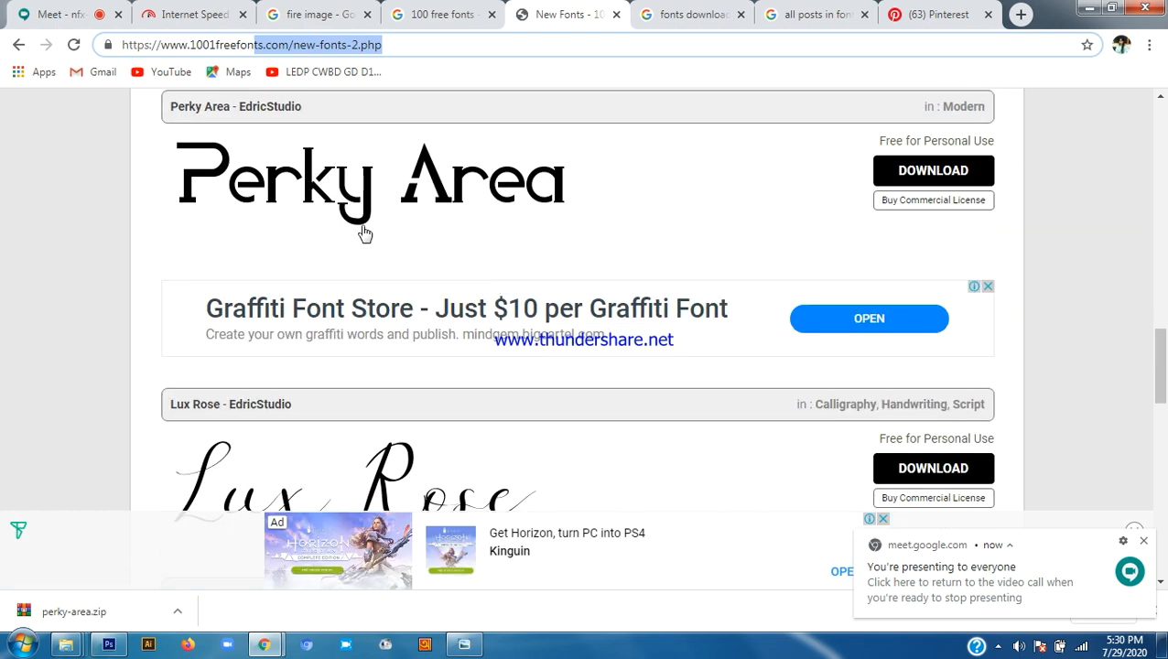
click(394, 44)
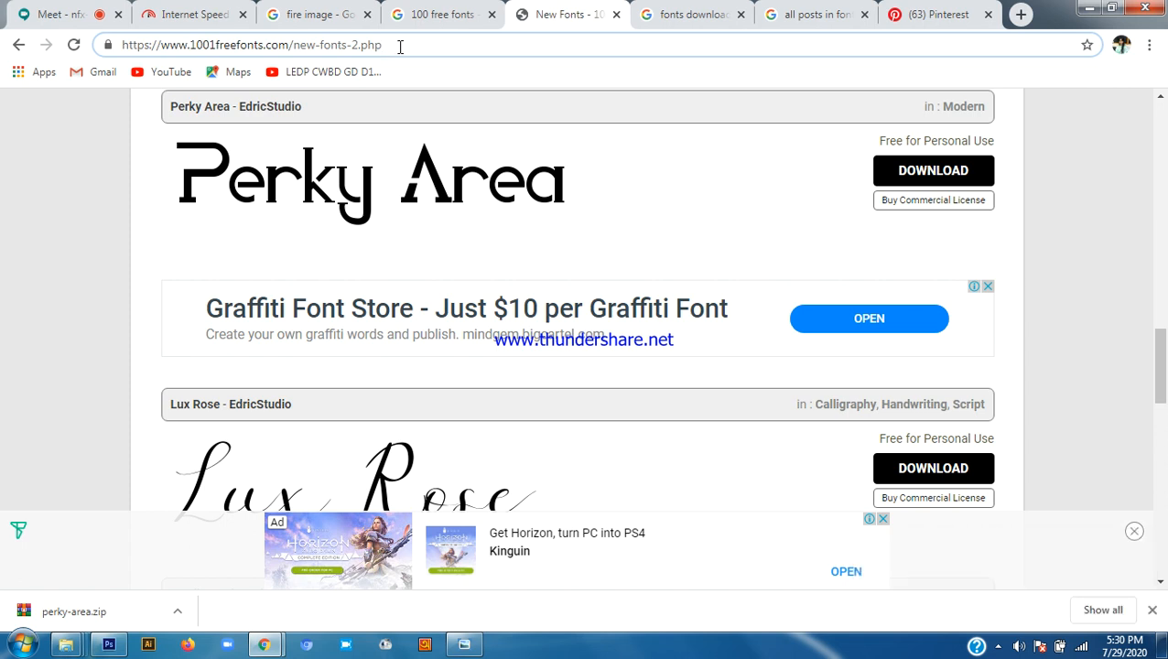
Close the overlay advert and the downloads bar, and look at the fonts listed below Perky Area
click(1135, 532)
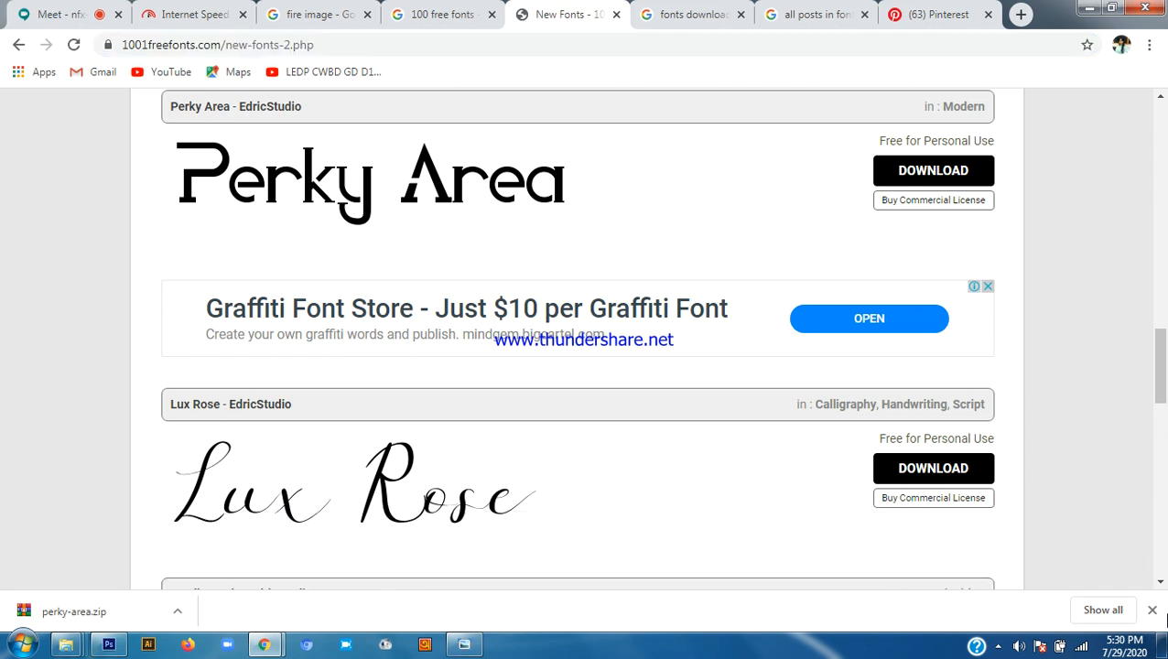
click(1151, 611)
scroll(311, 568, down, 3)
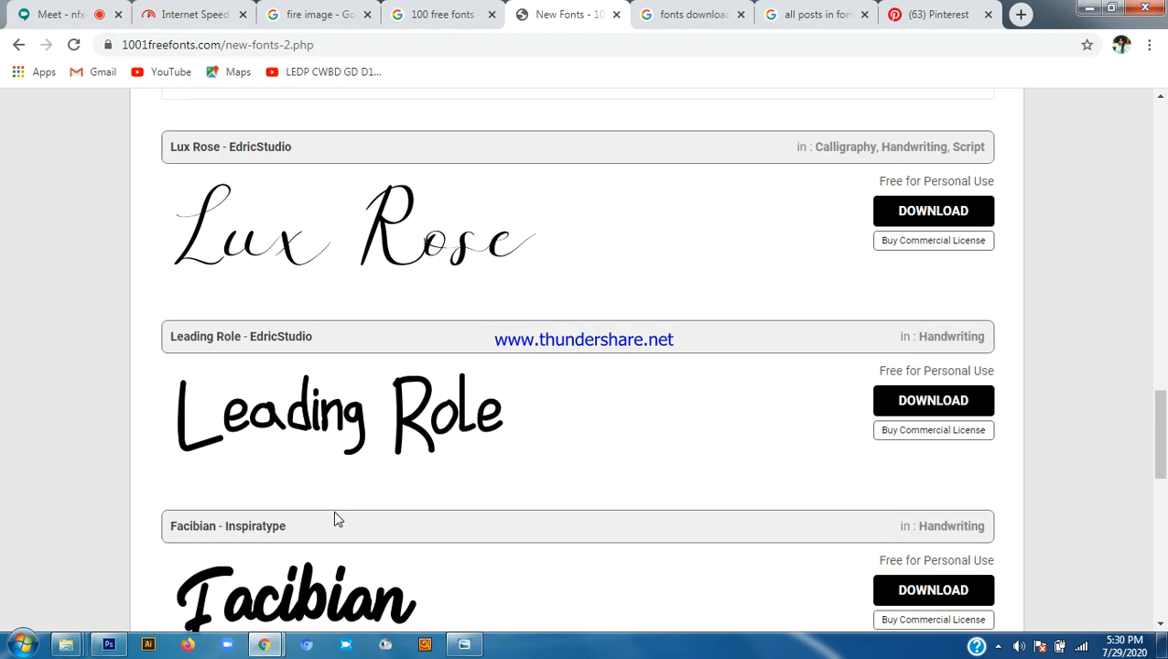
Switch to Photoshop and examine the letter shapes of the "Computer world bd" text up close
click(112, 646)
scroll(287, 485, up, 5)
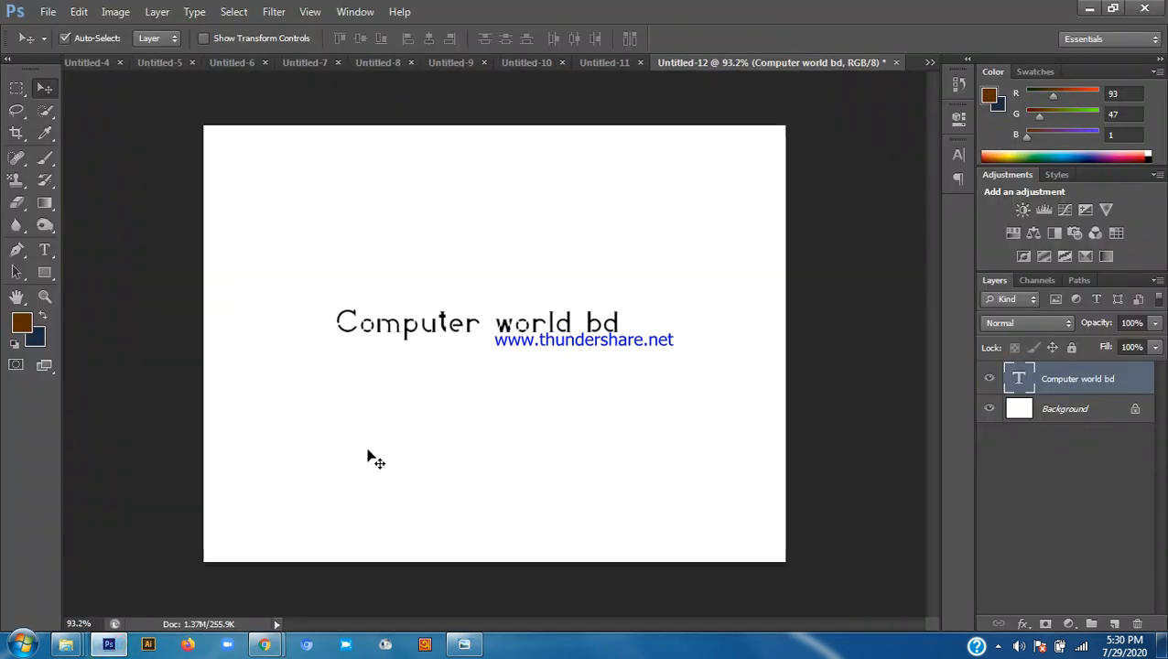
scroll(458, 344, up, 4)
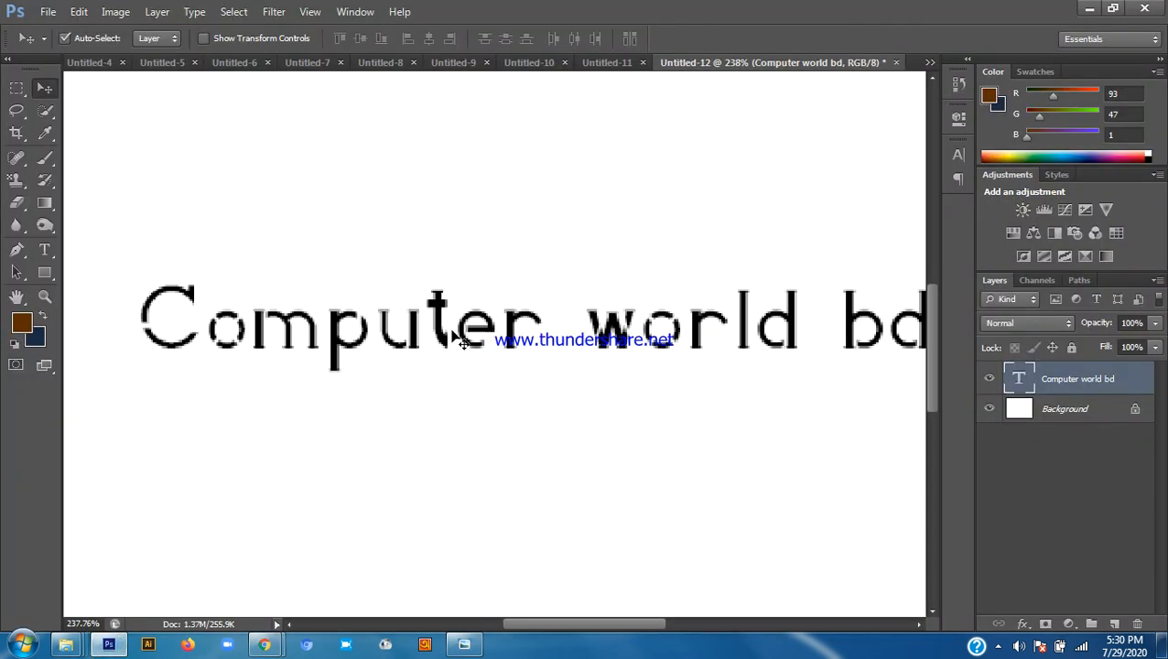
scroll(510, 348, down, 4)
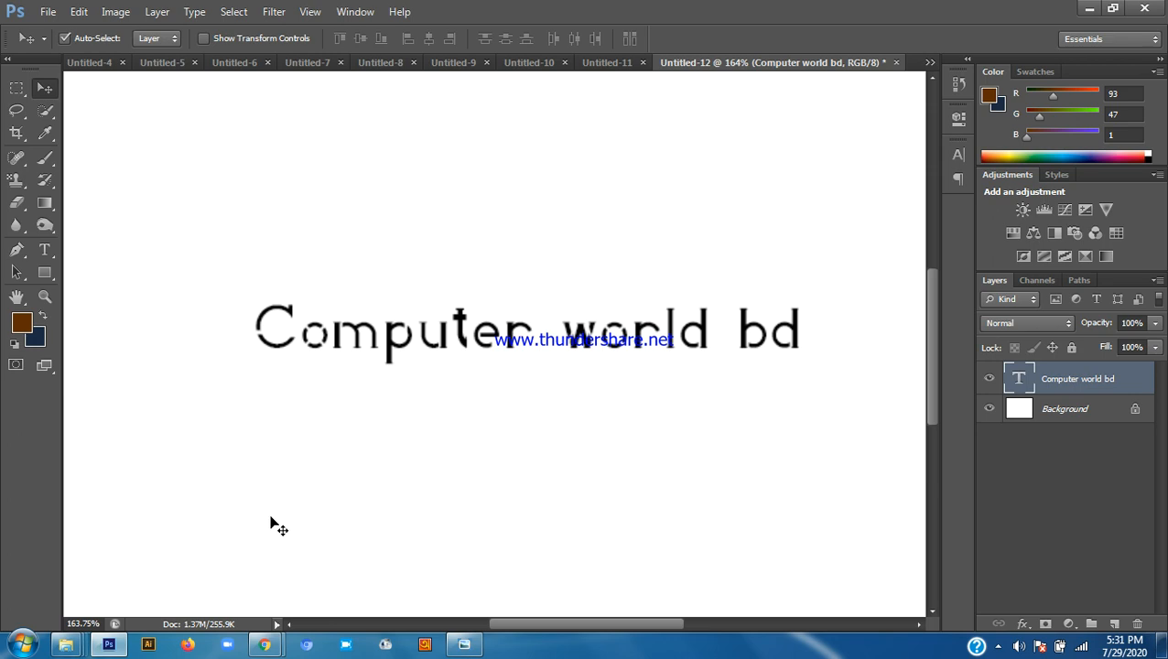
Bring up the Free Screen Recorder window from the background
click(998, 648)
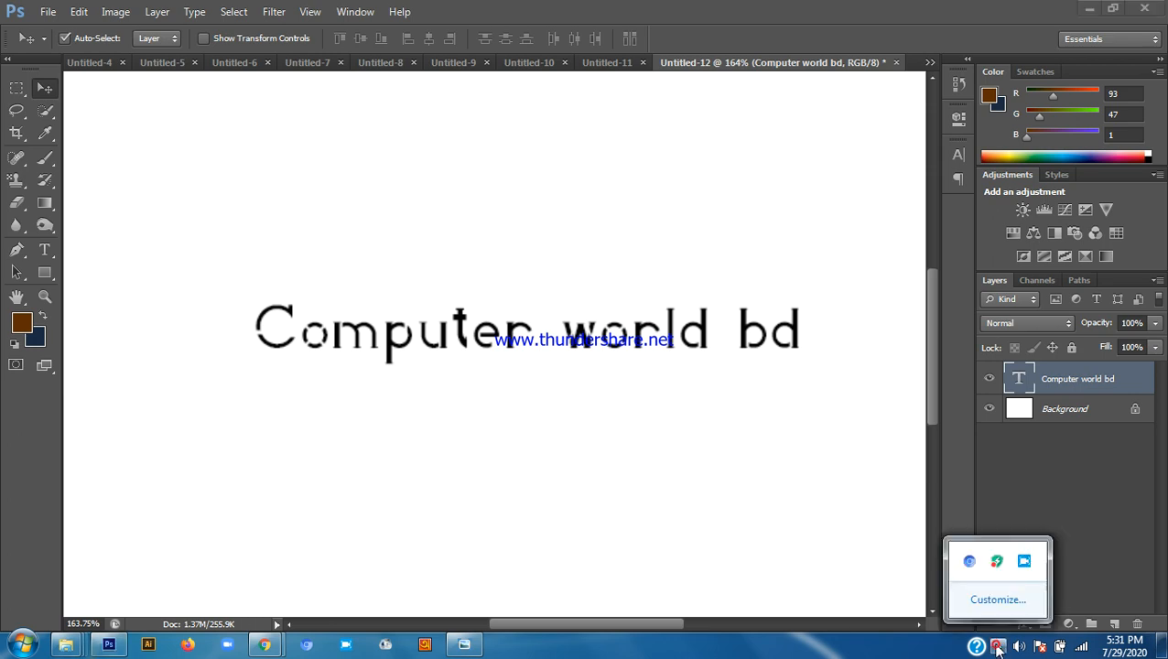
click(1026, 562)
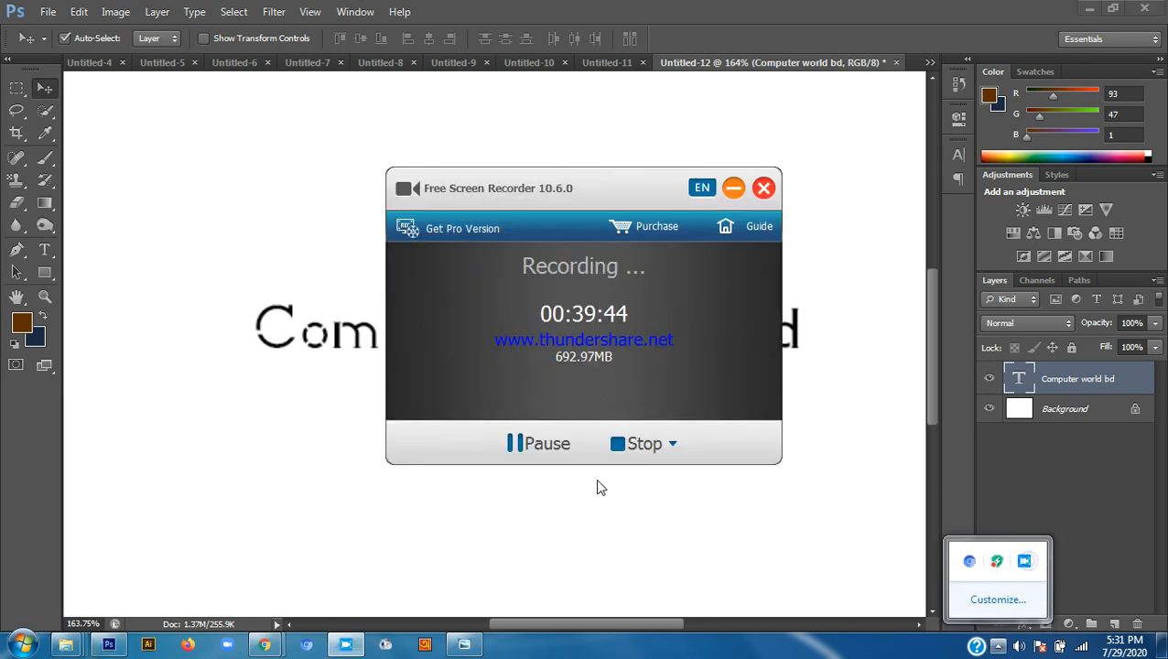